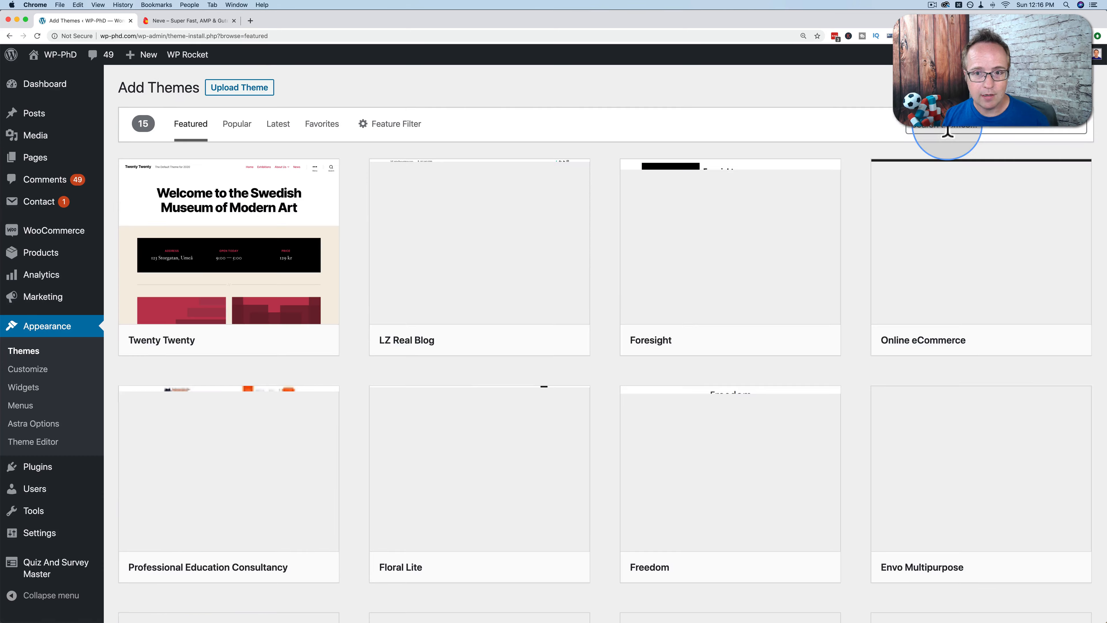
Search the theme directory for "neve".
{"action": "left_click", "coordinate": [947, 123]}
{"action": "type", "text": "neve"}
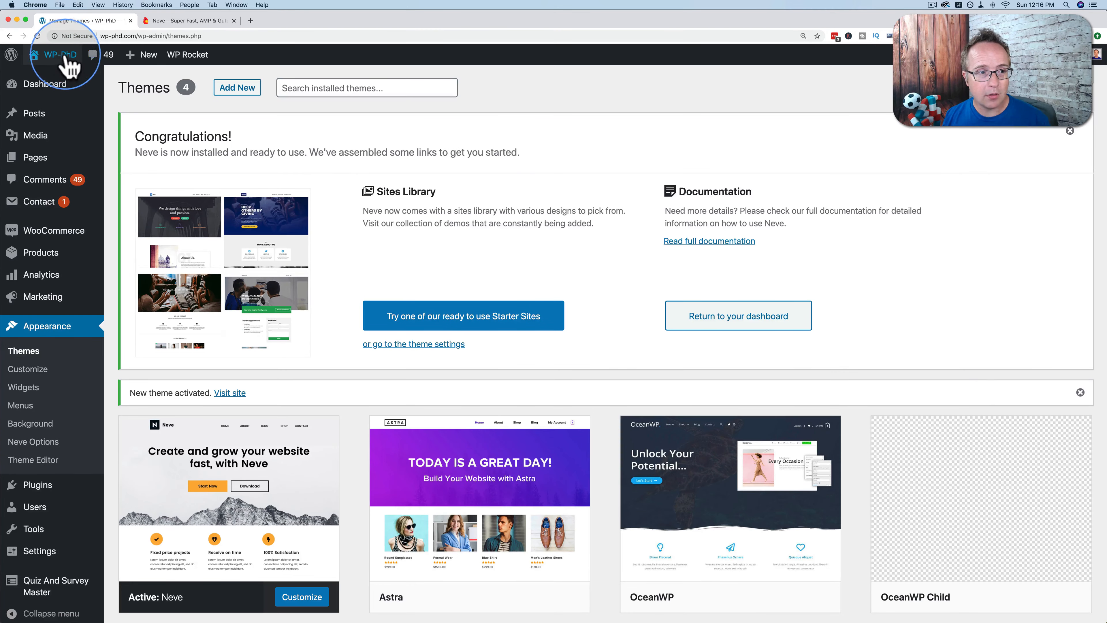
Open the site's front end in a new tab and look over the homepage from header to footer.
{"action": "left_click", "coordinate": [40, 79]}
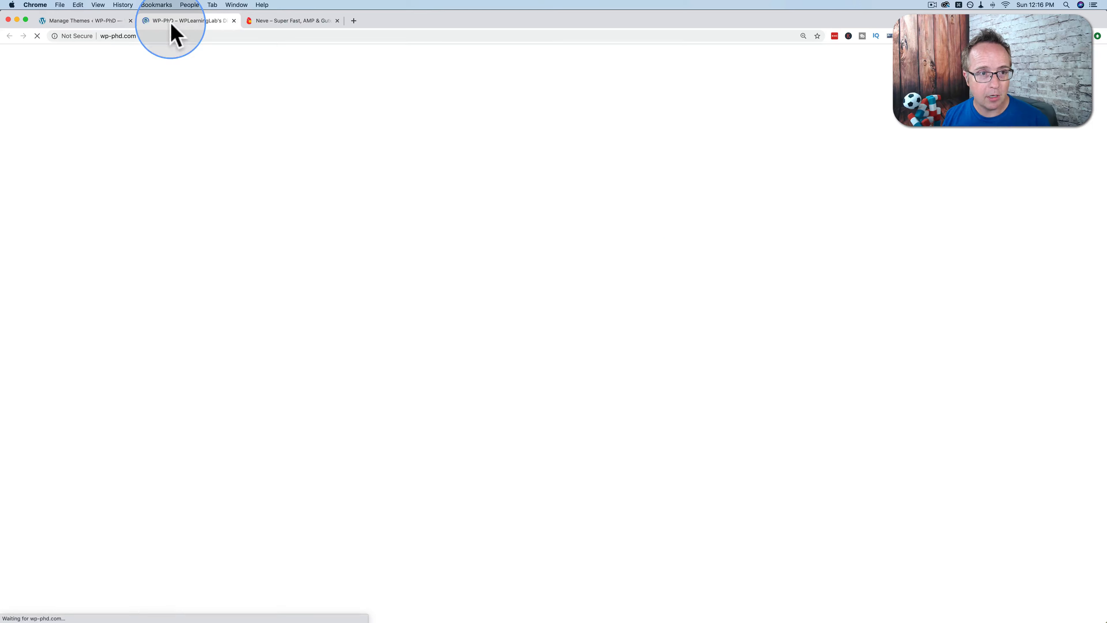
{"action": "scroll", "coordinate": [135, 362], "scroll_direction": "down", "scroll_amount": 15}
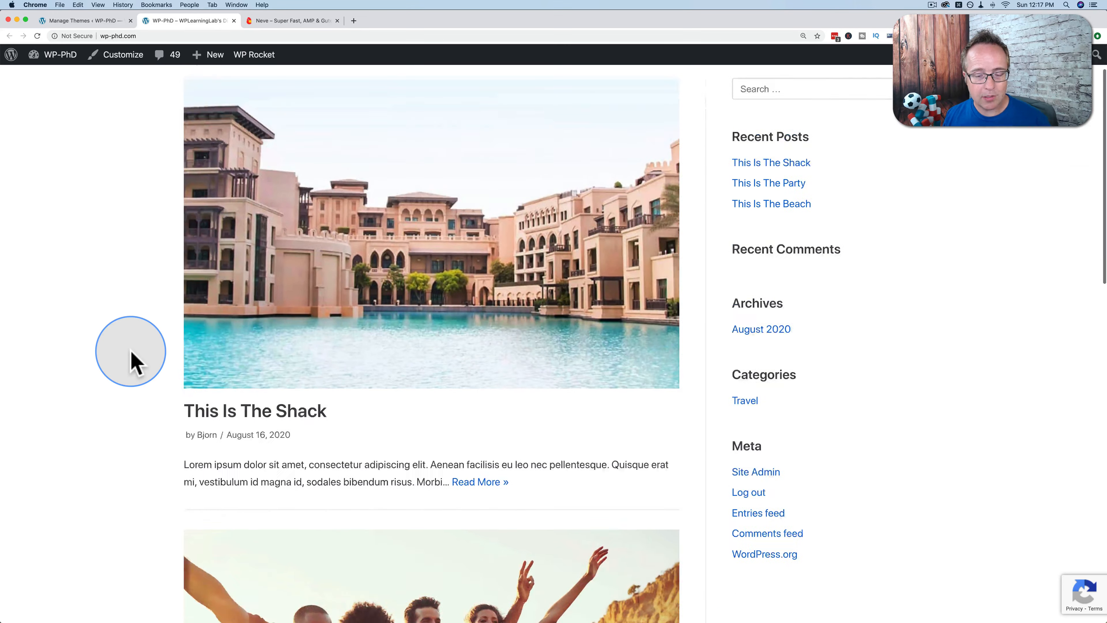
{"action": "scroll", "coordinate": [135, 362], "scroll_direction": "down", "scroll_amount": 7}
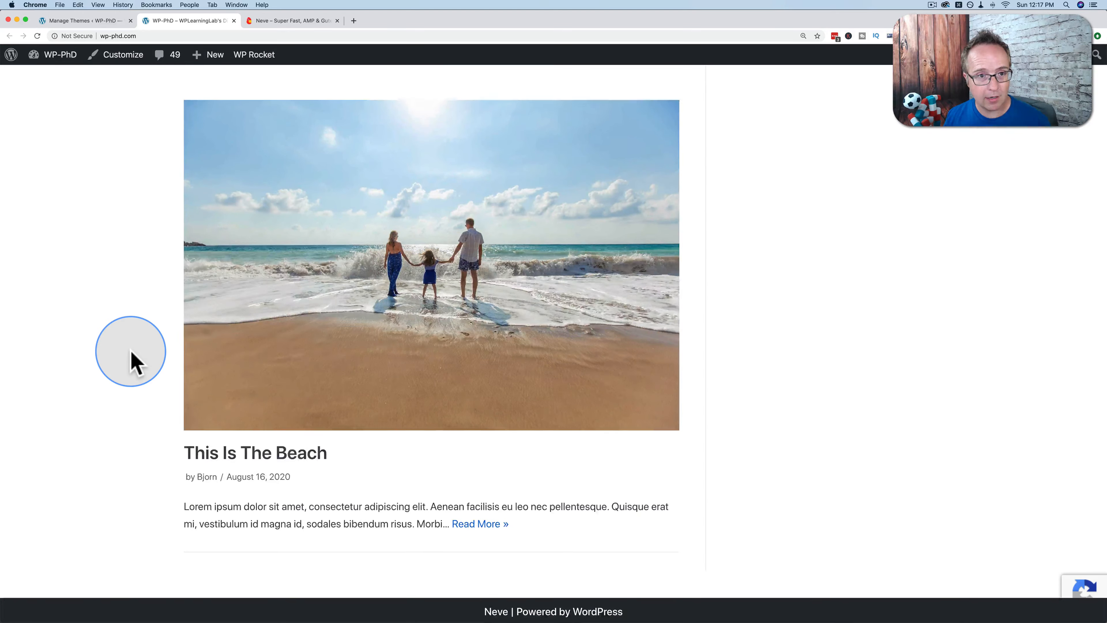
{"action": "scroll", "coordinate": [135, 362], "scroll_direction": "up", "scroll_amount": 20}
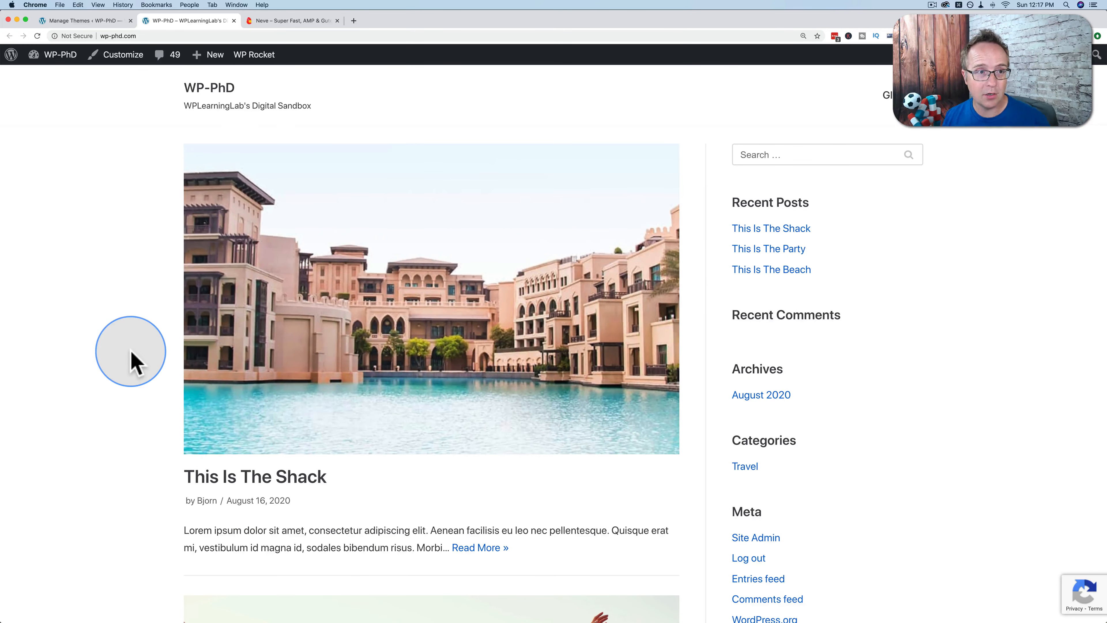
Open Neve's ready-to-use starter sites from the theme management page, and install and activate the Cloud Templates & Patterns Collection plugin.
{"action": "left_click", "coordinate": [85, 22]}
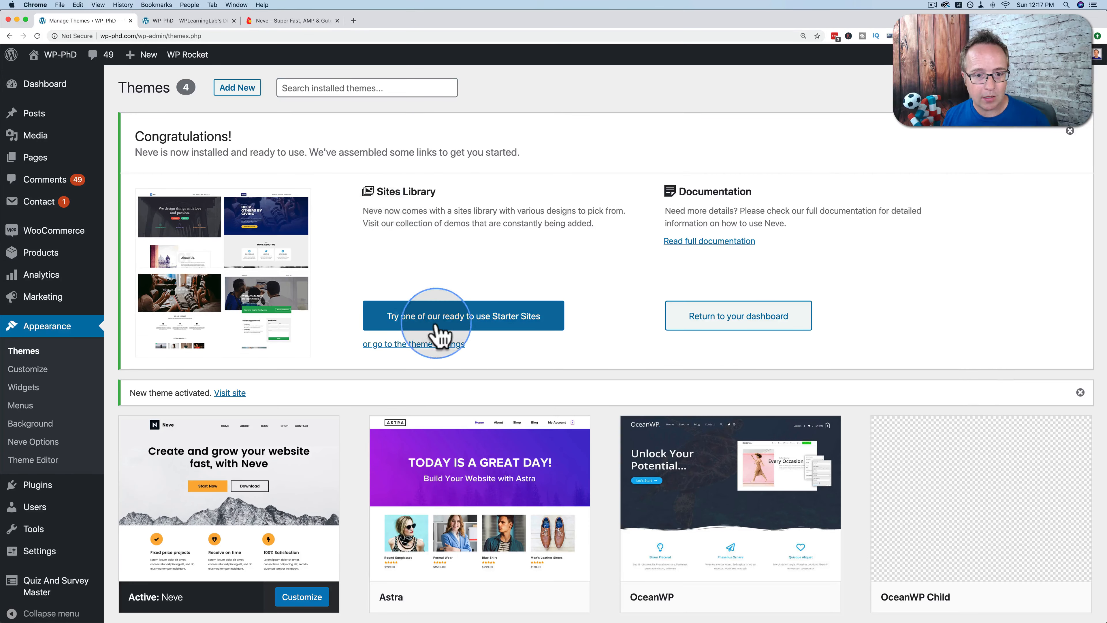
{"action": "left_click", "coordinate": [511, 324]}
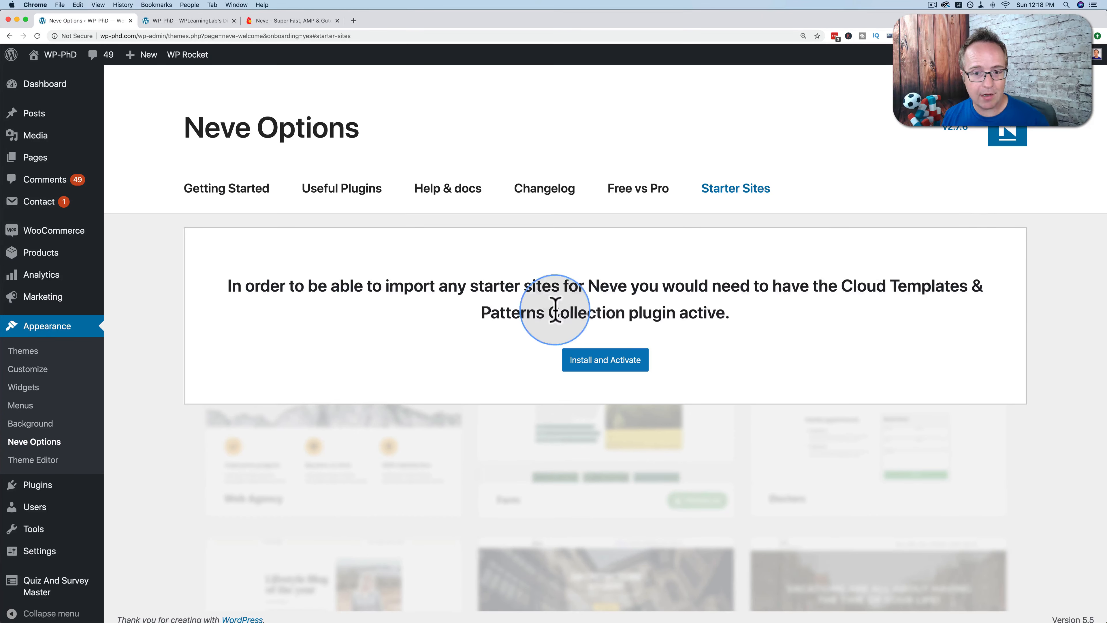
{"action": "left_click", "coordinate": [594, 362]}
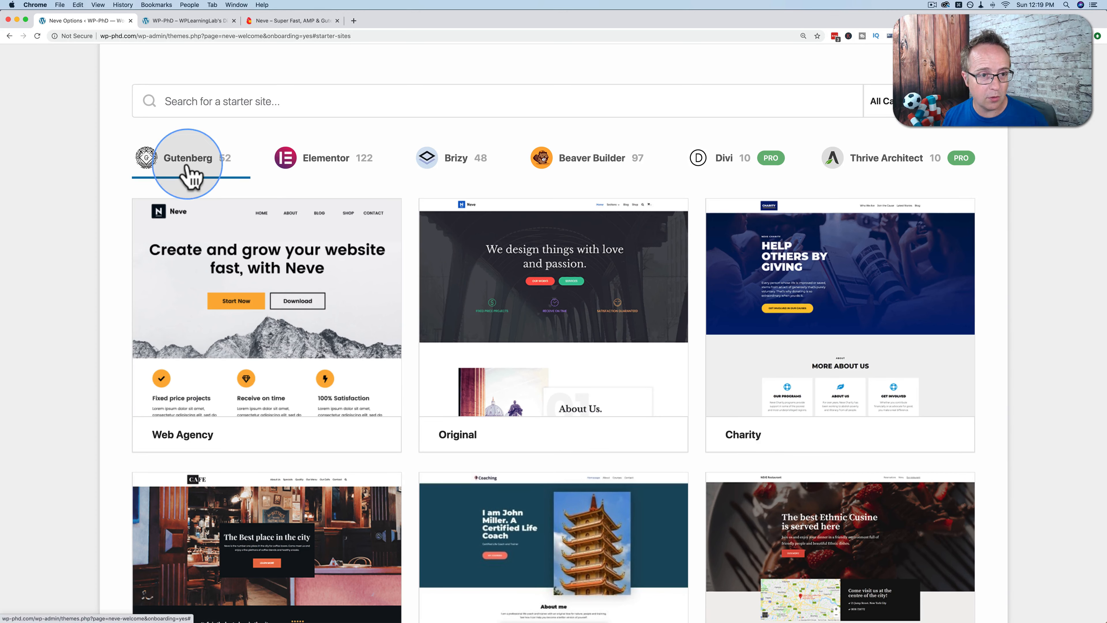
Compare the starter sites offered for Elementor, Gutenberg, Brizy, Beaver Builder, Divi and Thrive Architect.
{"action": "left_click", "coordinate": [329, 170]}
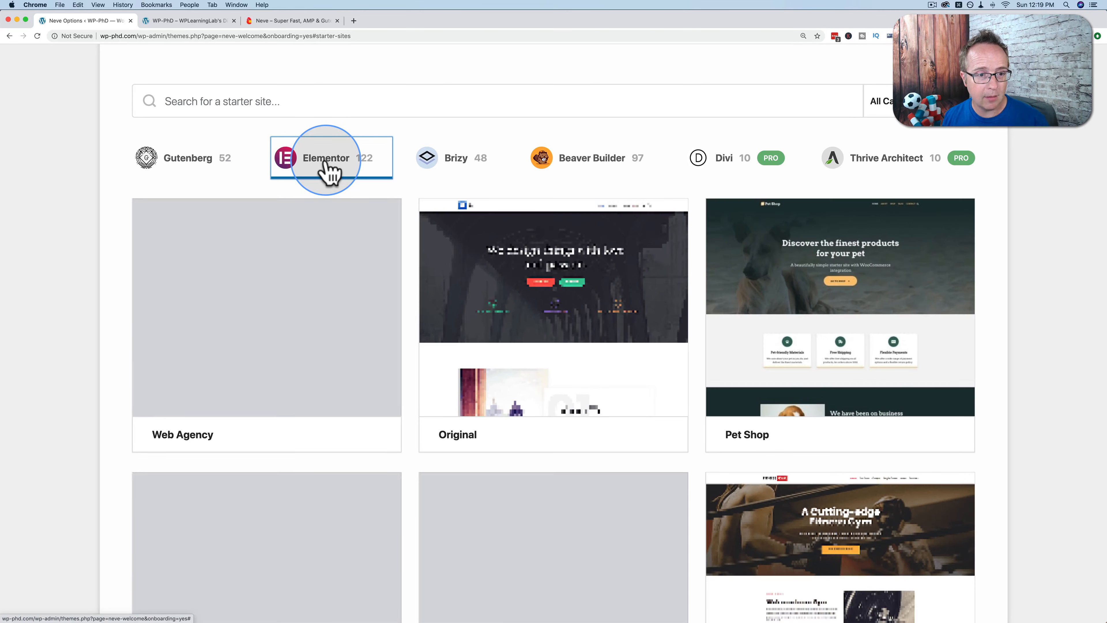
{"action": "mouse_move", "coordinate": [235, 310]}
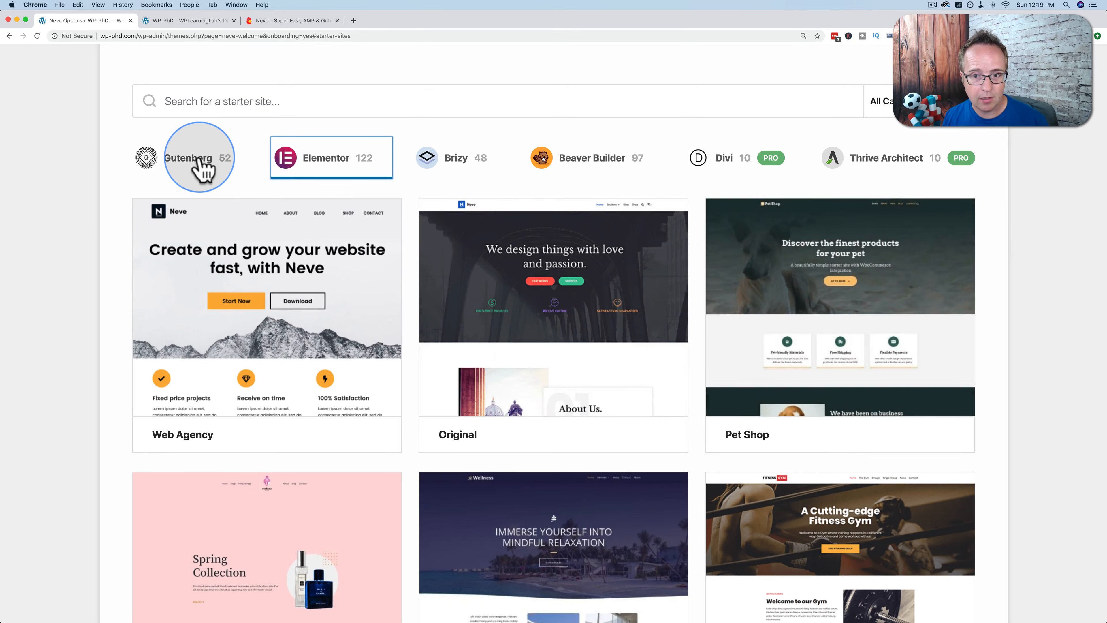
{"action": "left_click", "coordinate": [201, 168]}
{"action": "scroll", "coordinate": [367, 218], "scroll_direction": "down", "scroll_amount": 5}
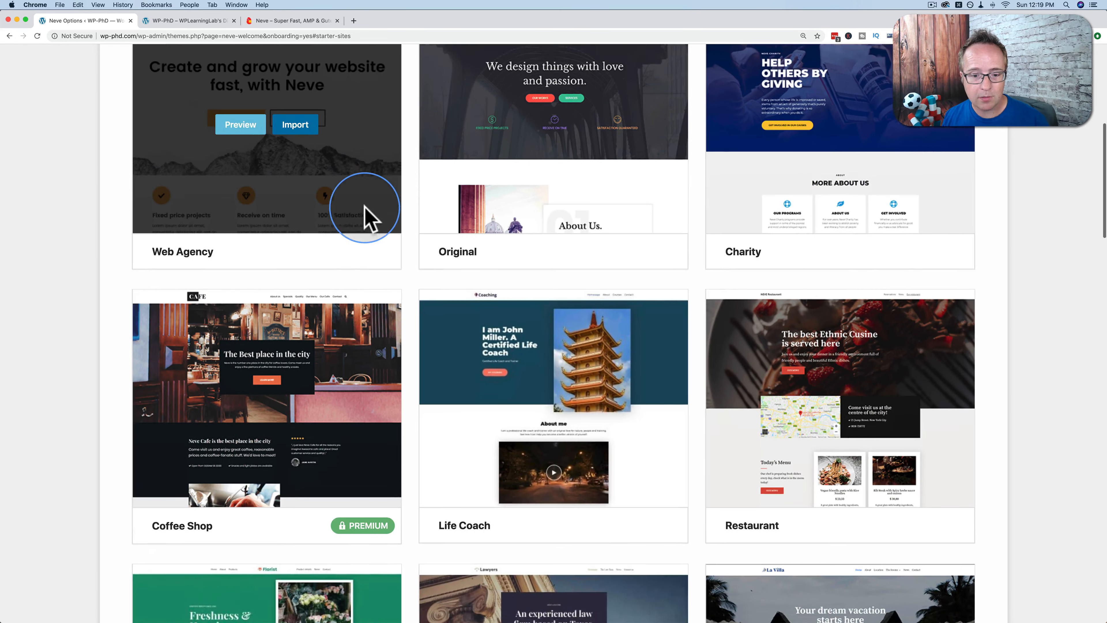
{"action": "scroll", "coordinate": [366, 218], "scroll_direction": "down", "scroll_amount": 3}
{"action": "scroll", "coordinate": [366, 218], "scroll_direction": "up", "scroll_amount": 7}
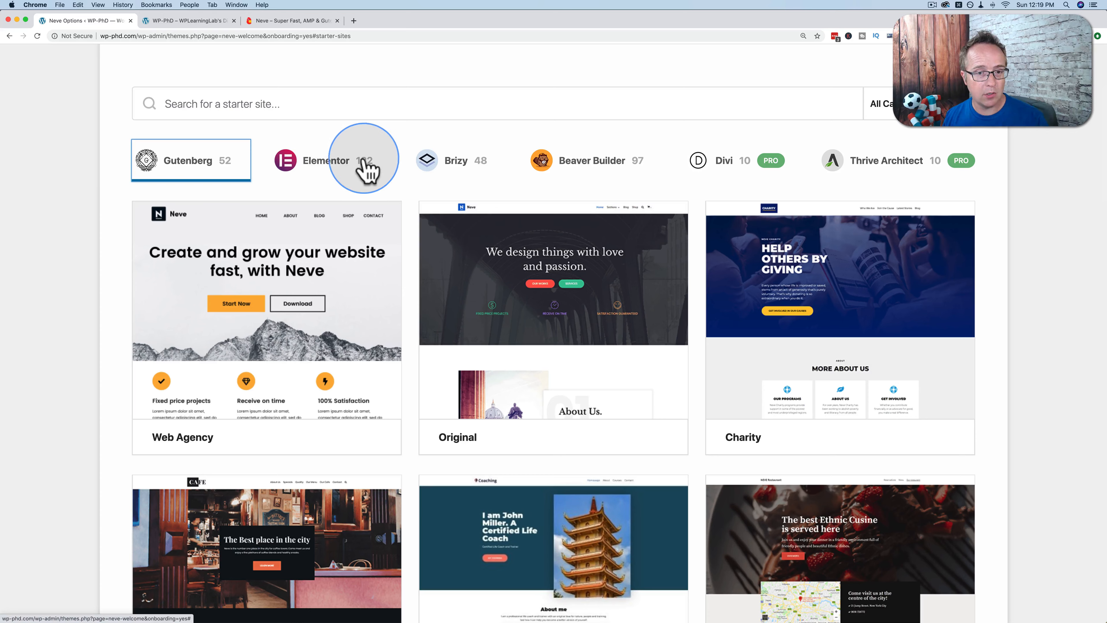
{"action": "left_click", "coordinate": [460, 168]}
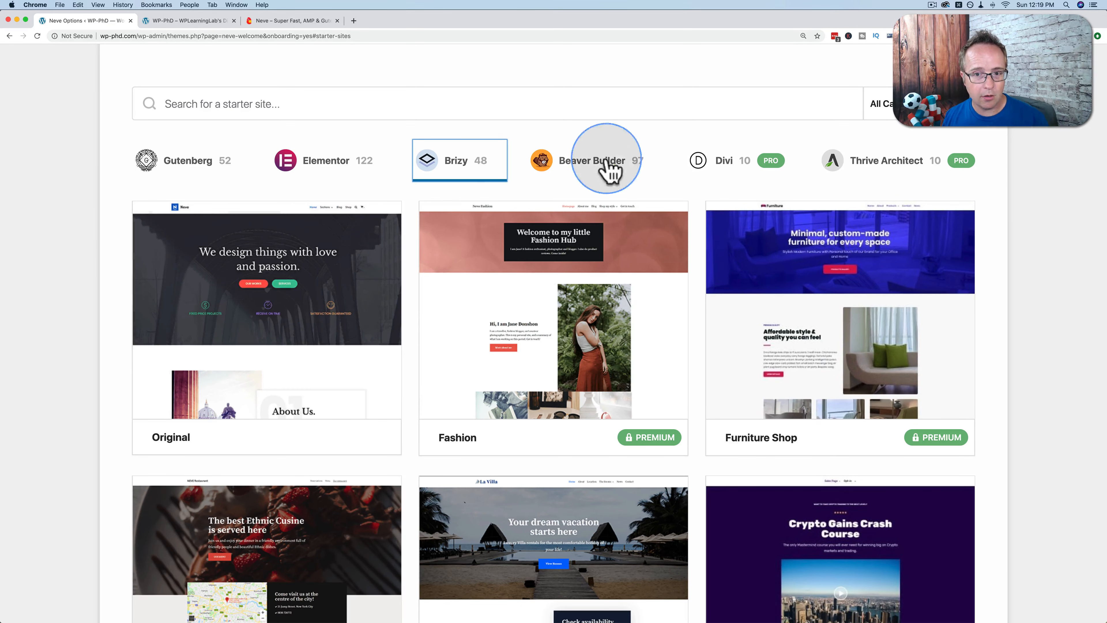
{"action": "left_click", "coordinate": [586, 171]}
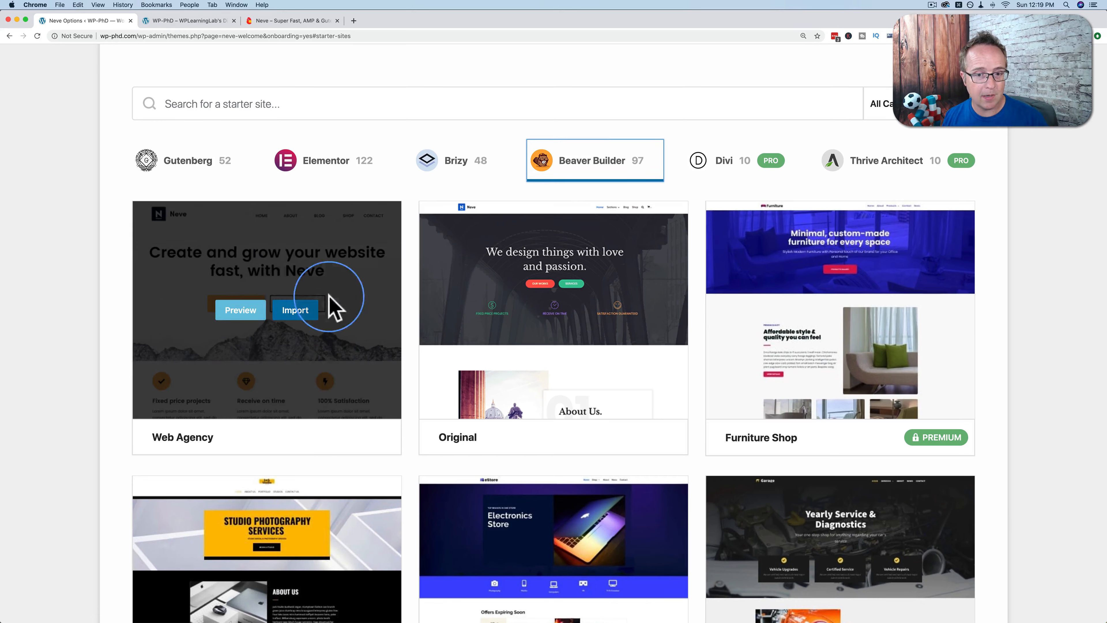
{"action": "left_click", "coordinate": [729, 159]}
{"action": "left_click", "coordinate": [868, 160]}
List the Gutenberg starter sites and look through the available free and premium designs.
{"action": "left_click", "coordinate": [196, 161]}
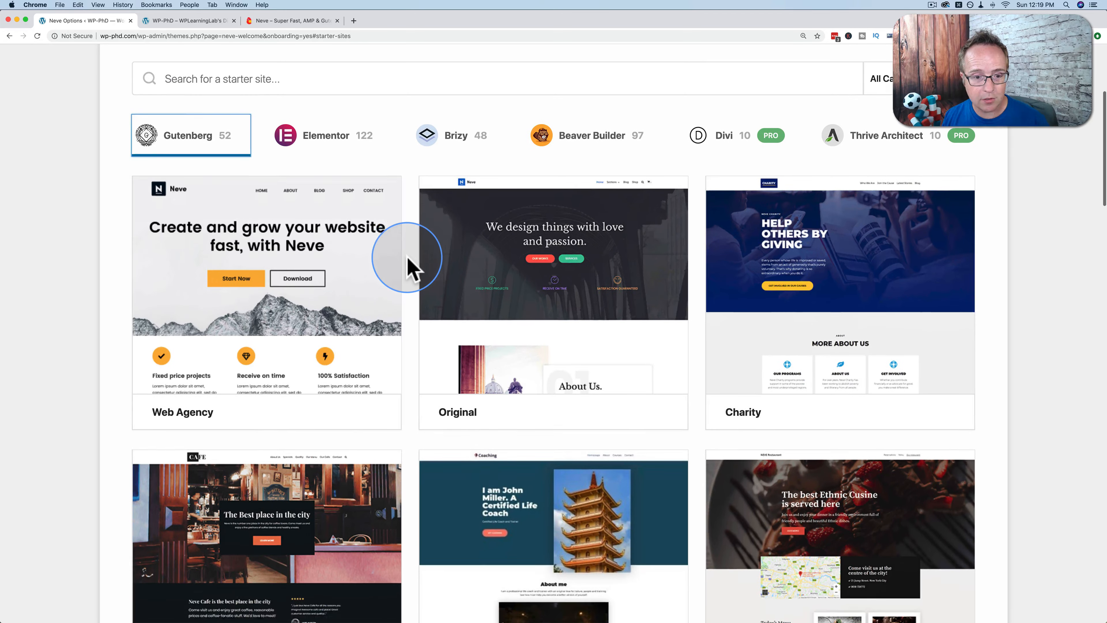
{"action": "scroll", "coordinate": [408, 261], "scroll_direction": "down", "scroll_amount": 10}
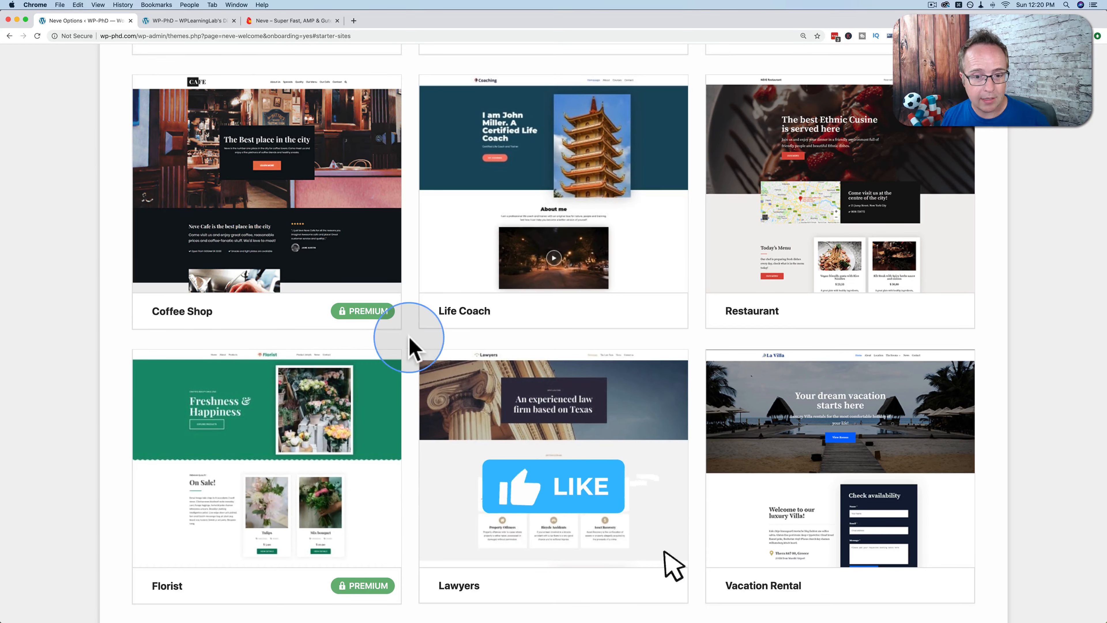
{"action": "scroll", "coordinate": [407, 340], "scroll_direction": "down", "scroll_amount": 9}
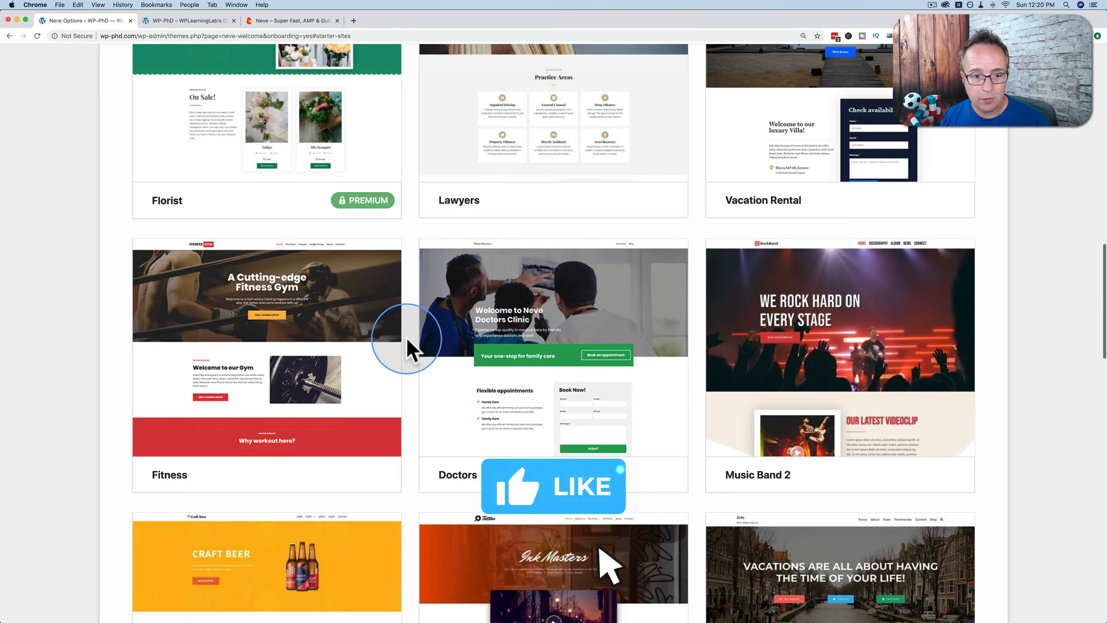
{"action": "scroll", "coordinate": [408, 340], "scroll_direction": "up", "scroll_amount": 12}
{"action": "scroll", "coordinate": [407, 340], "scroll_direction": "up", "scroll_amount": 4}
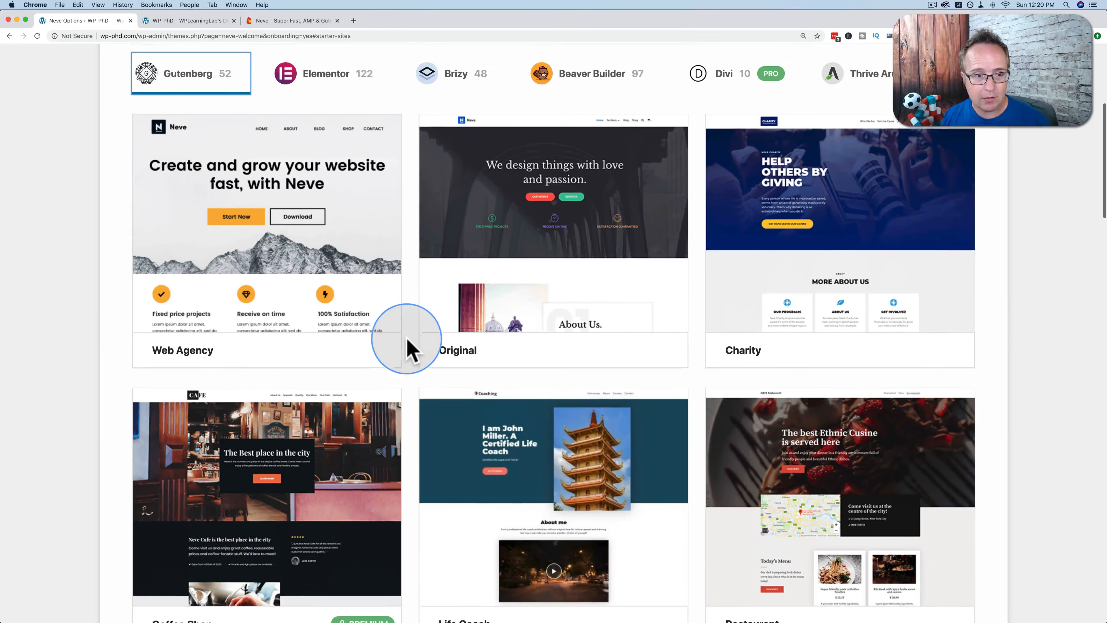
List the Elementor starter sites and open the preview of the Web Agency design.
{"action": "left_click", "coordinate": [323, 131]}
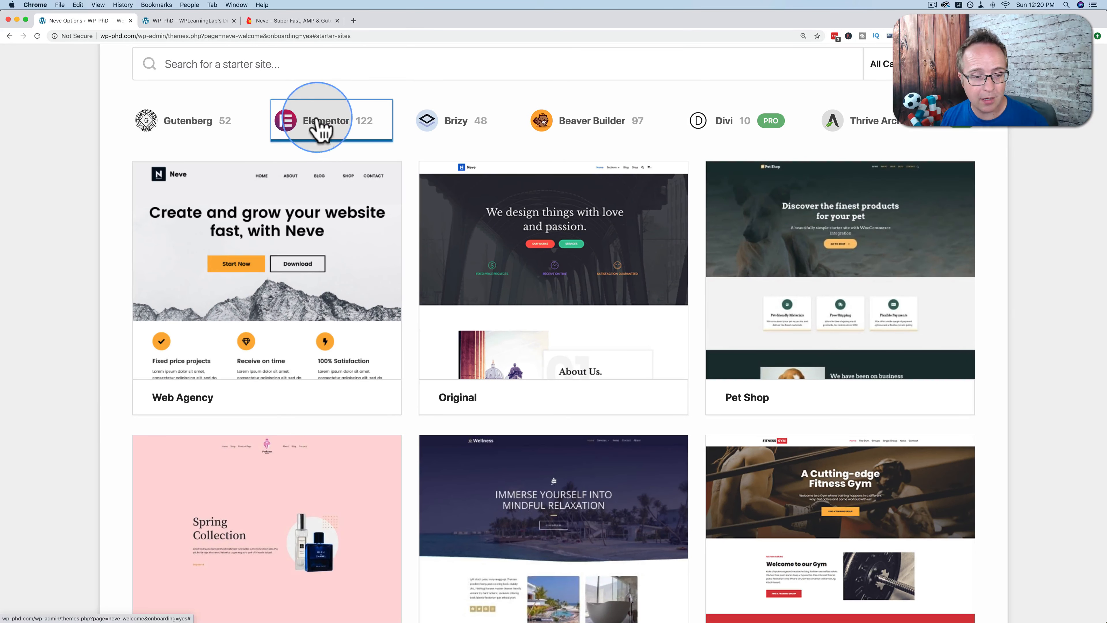
{"action": "mouse_move", "coordinate": [328, 237]}
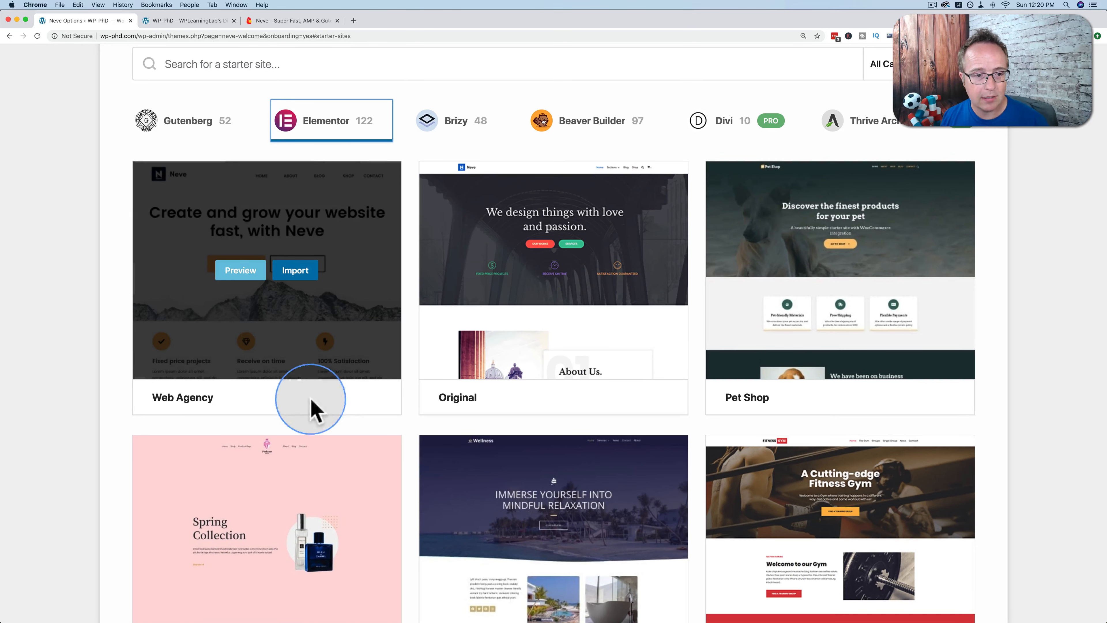
{"action": "left_click", "coordinate": [238, 279]}
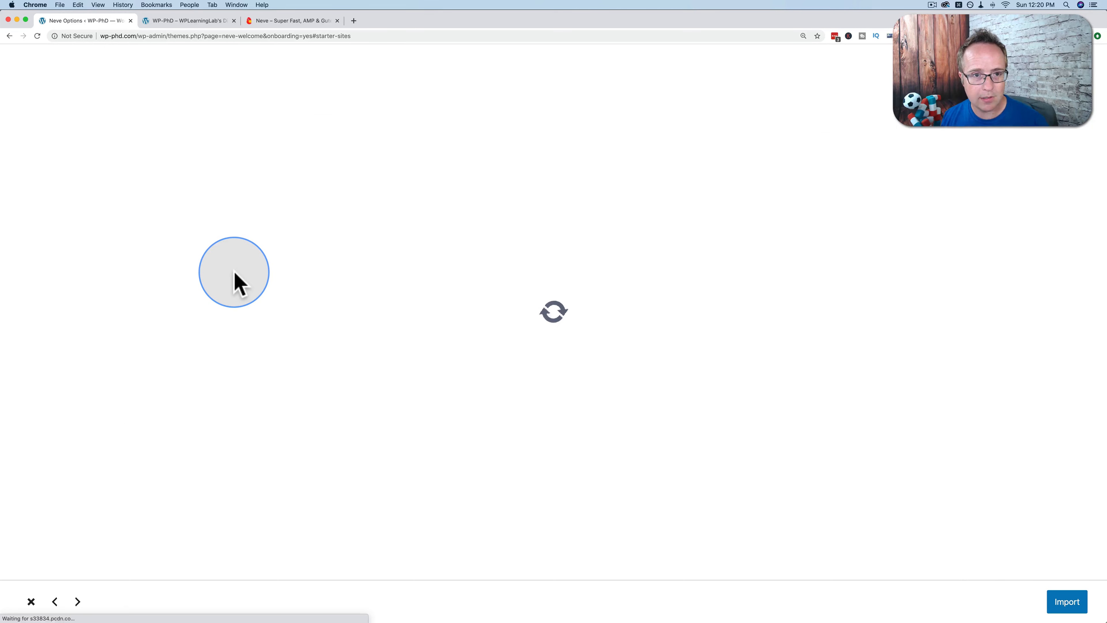
Examine the Web Agency preview's homepage sections, from the hero banner down to the featured work.
{"action": "scroll", "coordinate": [281, 218], "scroll_direction": "down", "scroll_amount": 1}
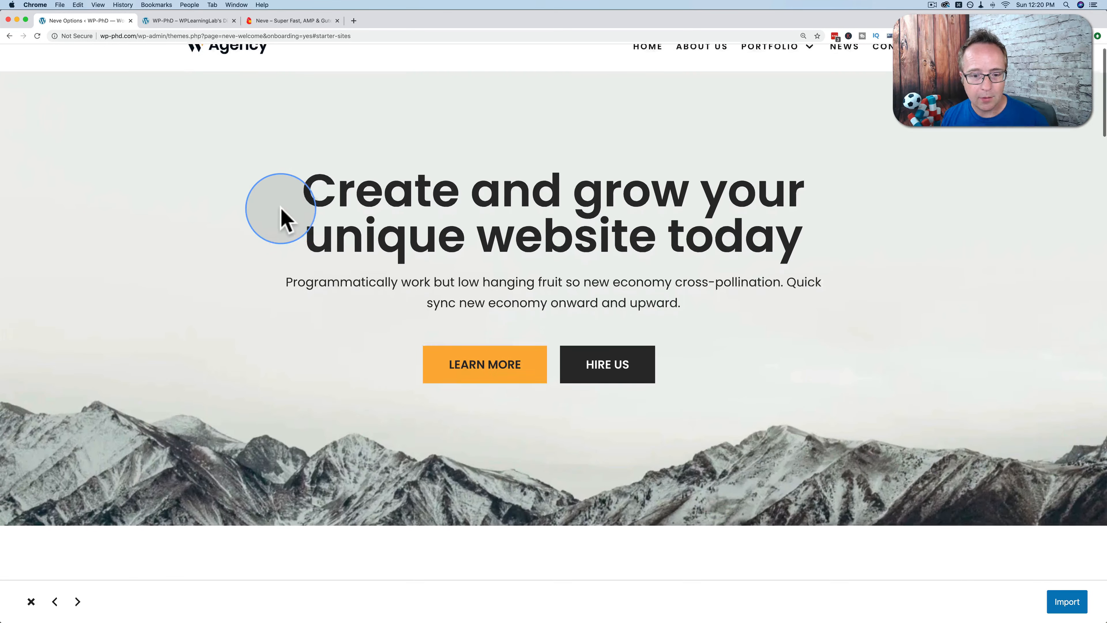
{"action": "scroll", "coordinate": [281, 218], "scroll_direction": "down", "scroll_amount": 15}
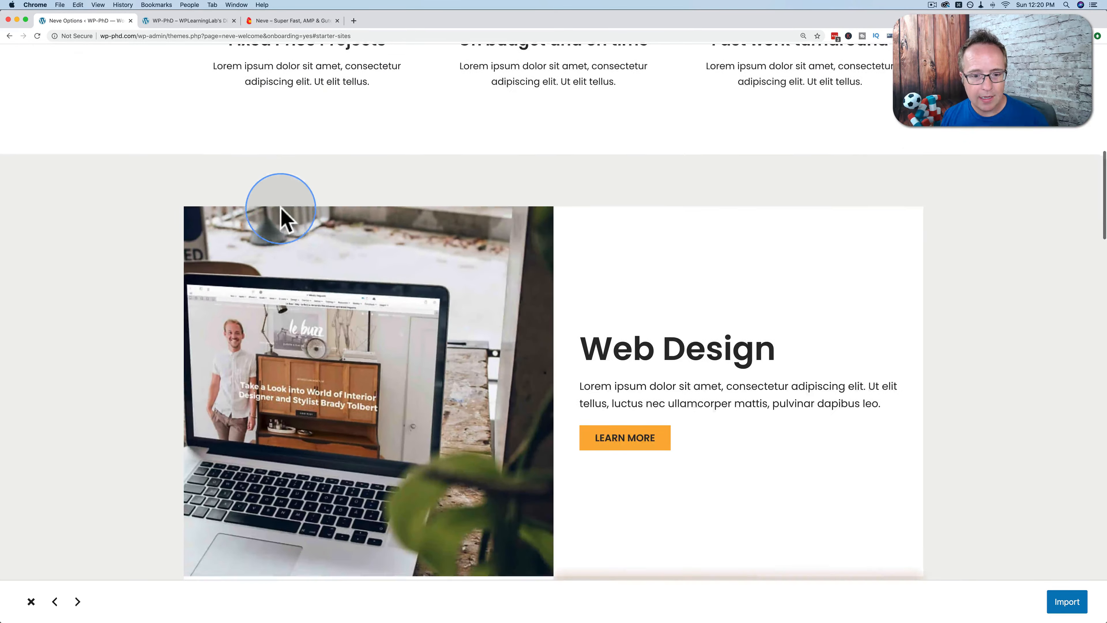
{"action": "scroll", "coordinate": [281, 218], "scroll_direction": "down", "scroll_amount": 6}
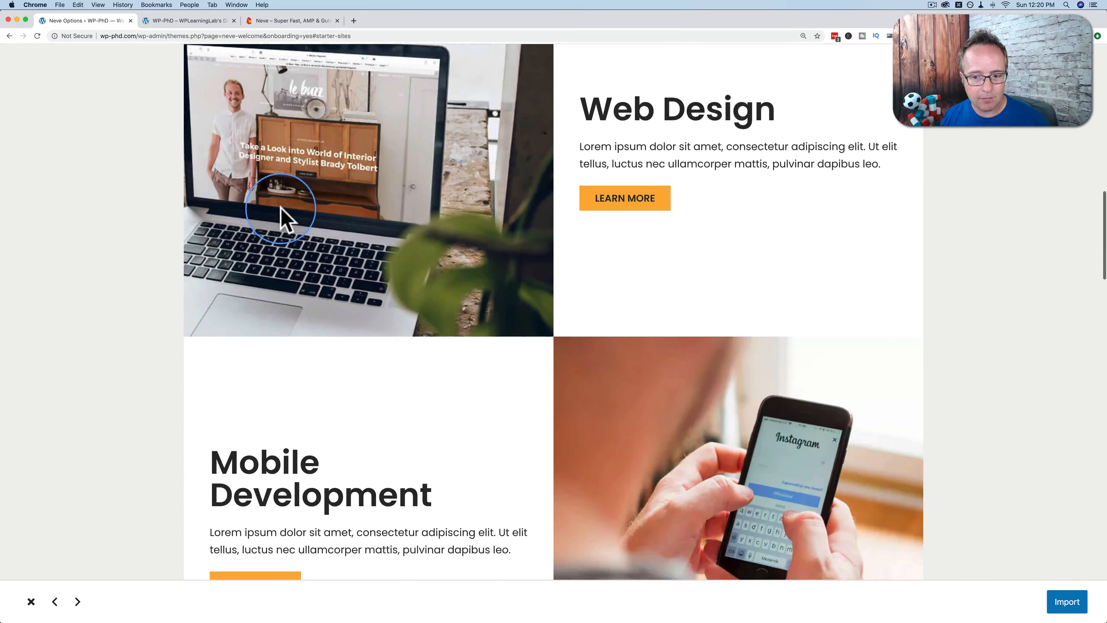
{"action": "scroll", "coordinate": [281, 218], "scroll_direction": "down", "scroll_amount": 10}
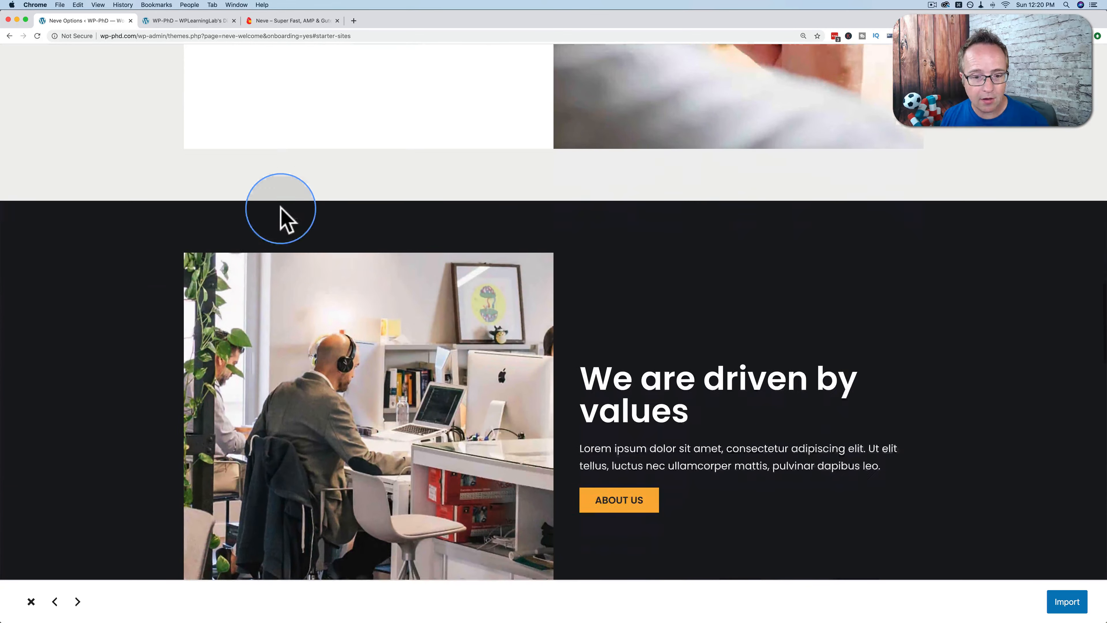
{"action": "scroll", "coordinate": [281, 218], "scroll_direction": "down", "scroll_amount": 2}
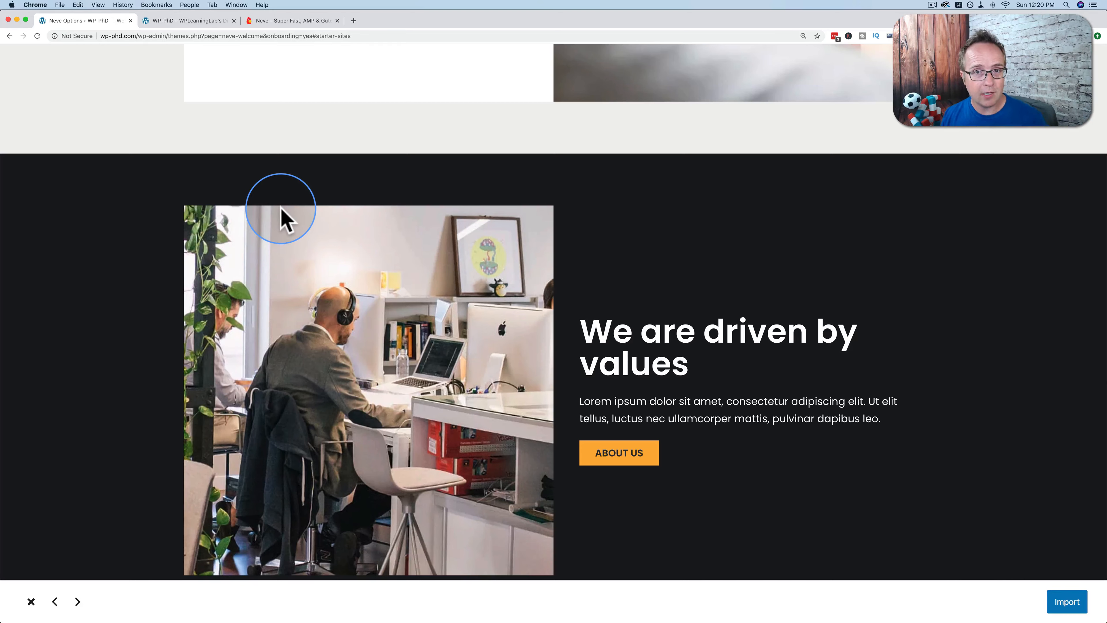
{"action": "scroll", "coordinate": [281, 218], "scroll_direction": "down", "scroll_amount": 12}
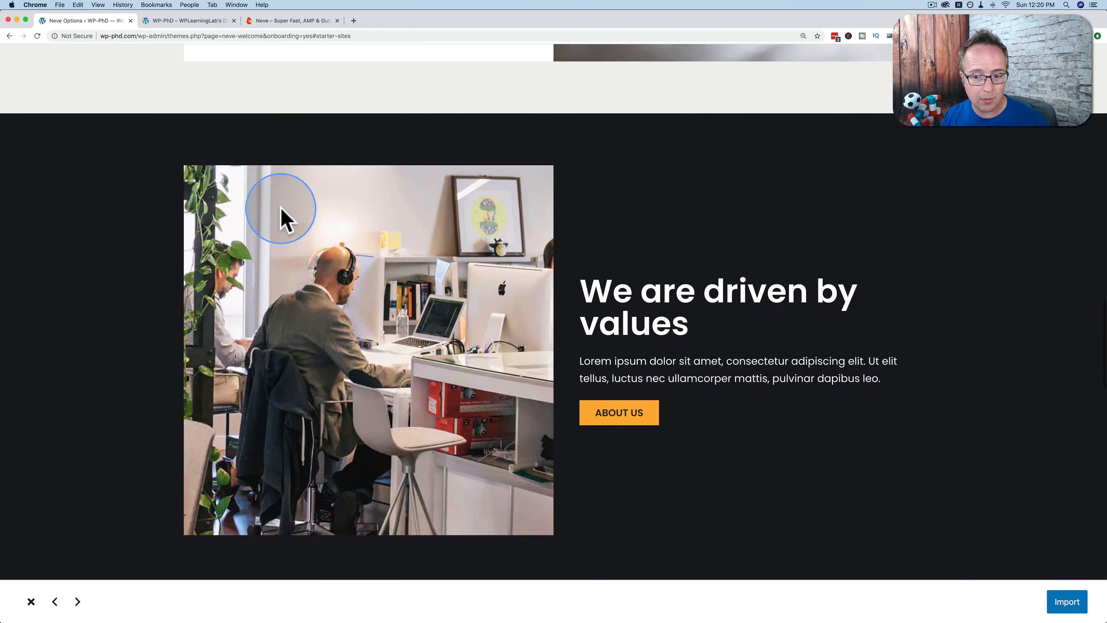
{"action": "scroll", "coordinate": [281, 218], "scroll_direction": "down", "scroll_amount": 11}
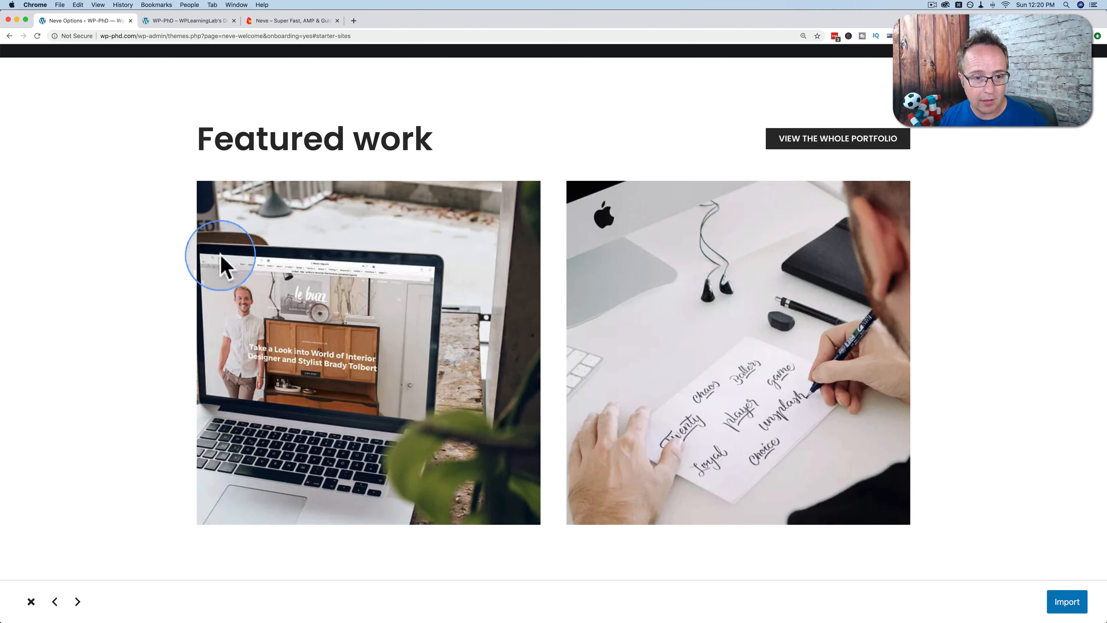
{"action": "scroll", "coordinate": [148, 309], "scroll_direction": "up", "scroll_amount": 20}
{"action": "scroll", "coordinate": [148, 309], "scroll_direction": "up", "scroll_amount": 15}
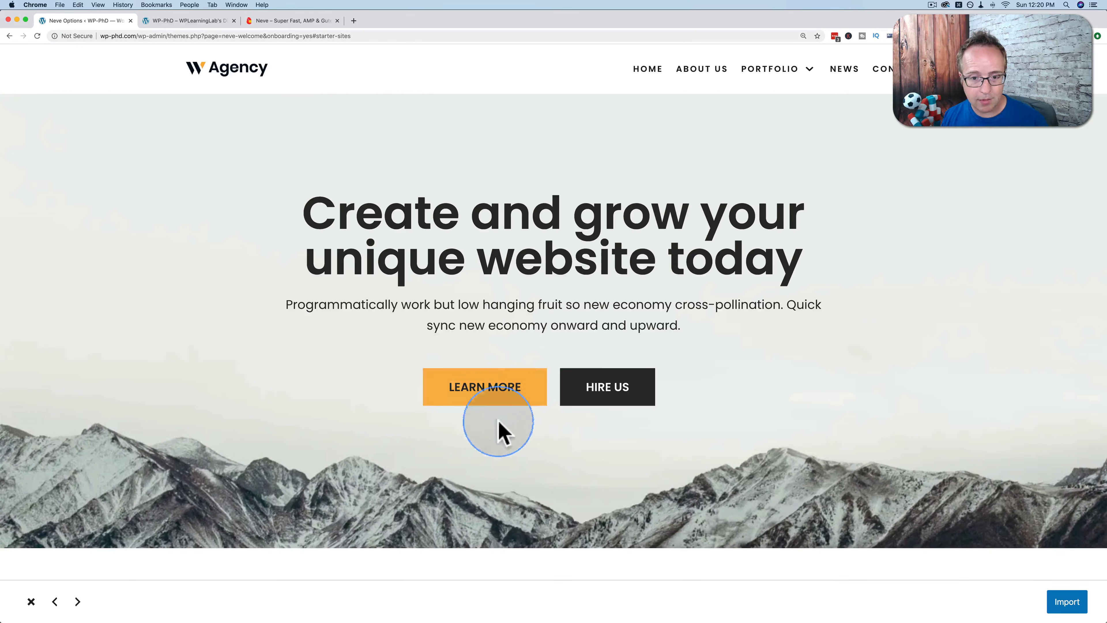
{"action": "scroll", "coordinate": [463, 450], "scroll_direction": "down", "scroll_amount": 5}
{"action": "scroll", "coordinate": [434, 373], "scroll_direction": "down", "scroll_amount": 10}
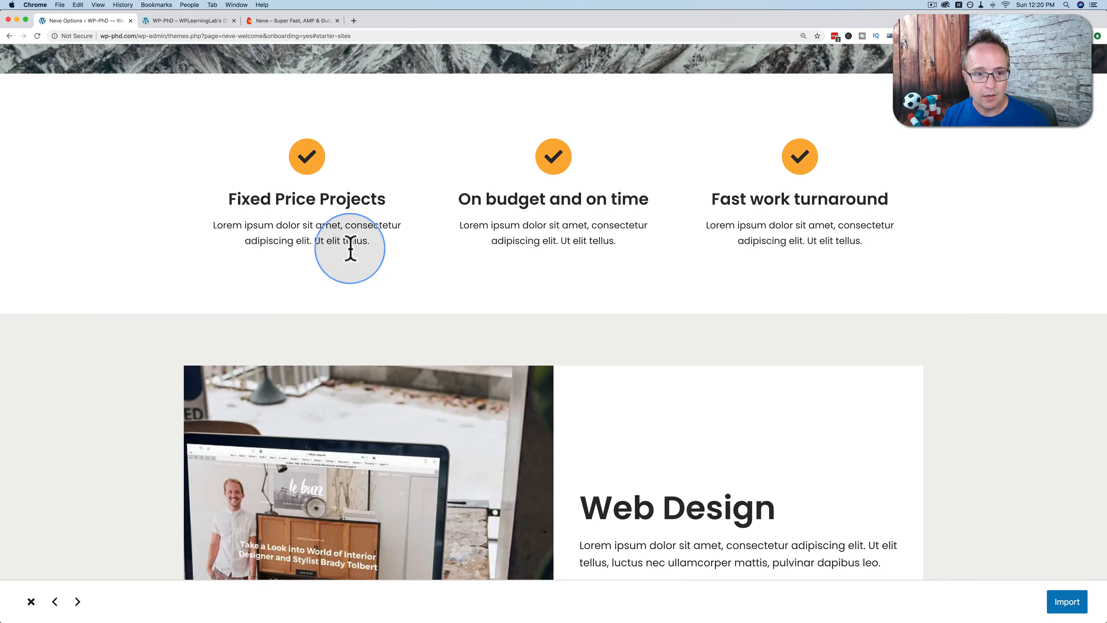
{"action": "scroll", "coordinate": [583, 223], "scroll_direction": "down", "scroll_amount": 10}
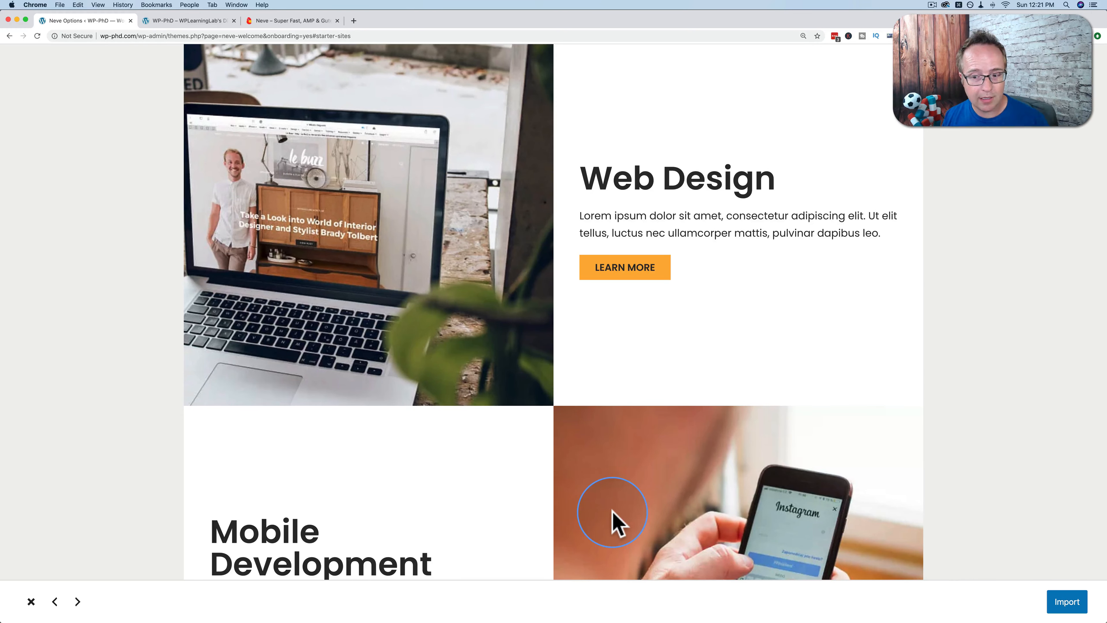
Look through the preview of the next starter site, Original, and return to the Web Agency preview.
{"action": "left_click", "coordinate": [78, 601]}
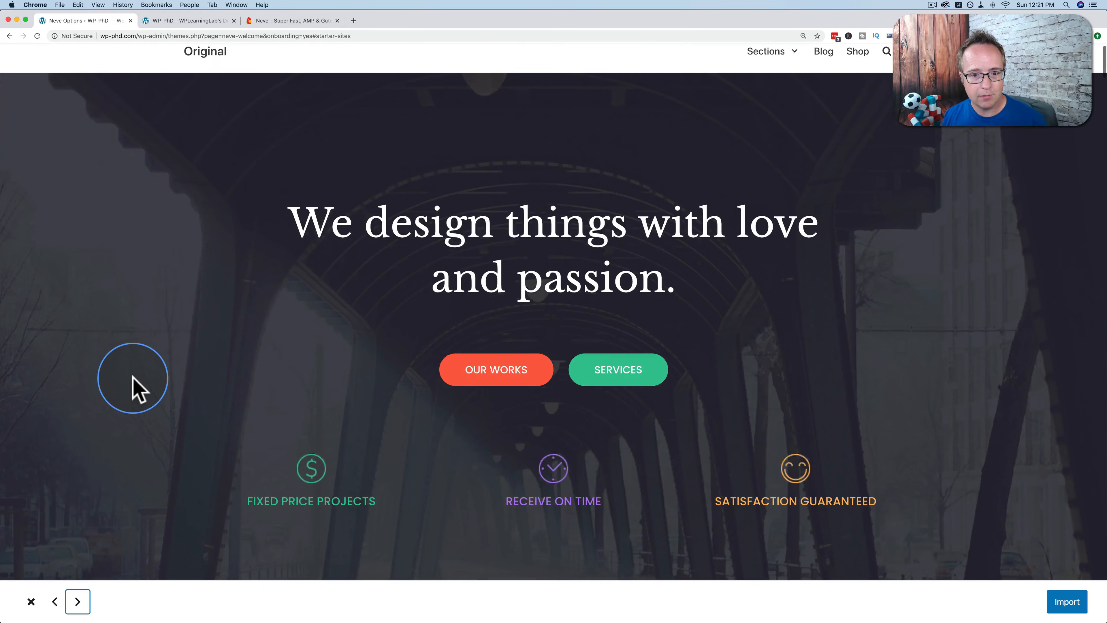
{"action": "scroll", "coordinate": [134, 386], "scroll_direction": "down", "scroll_amount": 10}
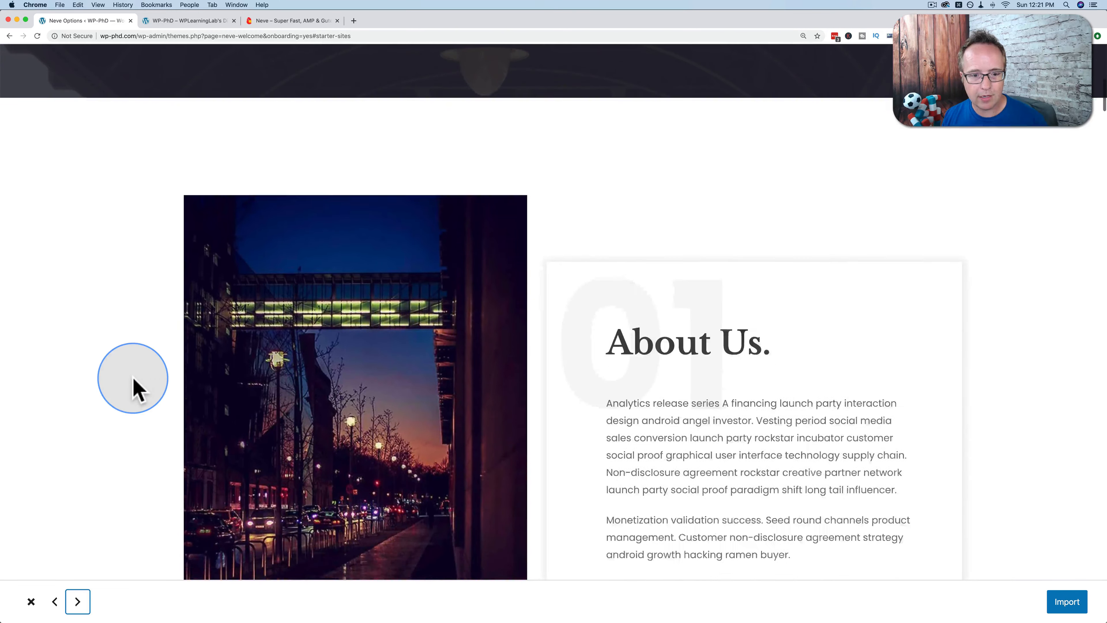
{"action": "scroll", "coordinate": [134, 387], "scroll_direction": "down", "scroll_amount": 10}
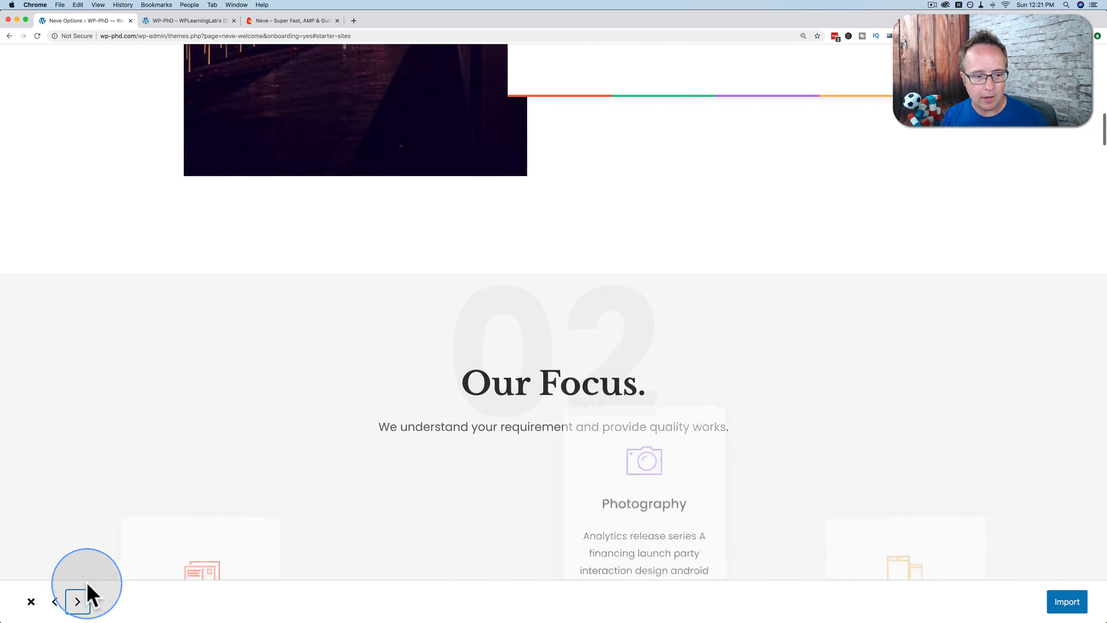
{"action": "left_click", "coordinate": [55, 602]}
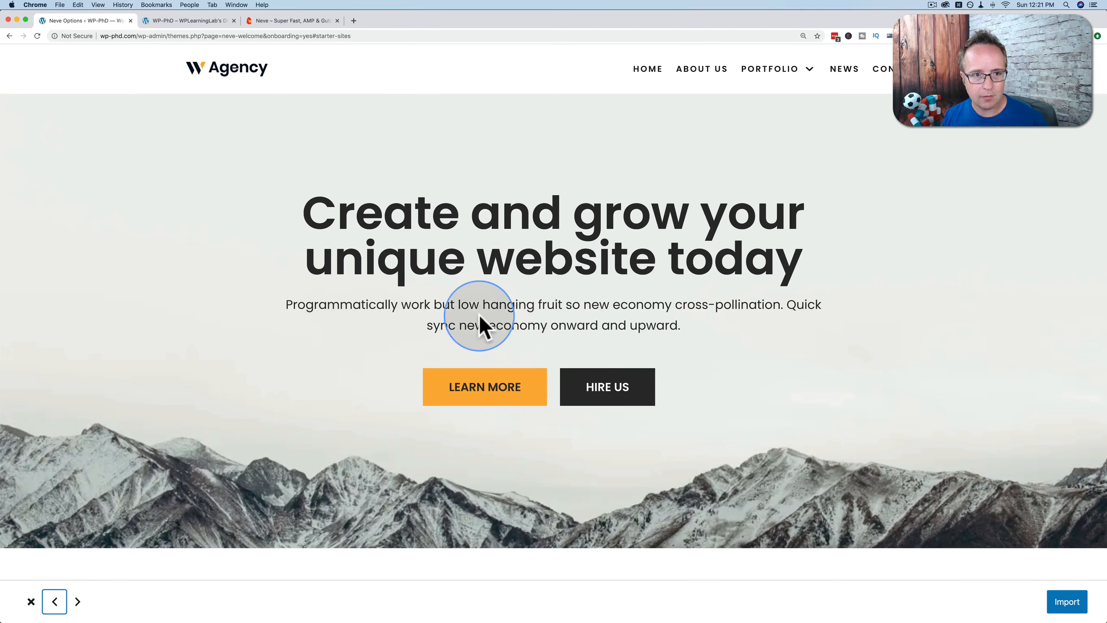
Import the Web Agency starter site with its content, customizer settings and widgets, plus the Elementor Page Builder and Orbit Fox plugins.
{"action": "left_click", "coordinate": [1064, 601]}
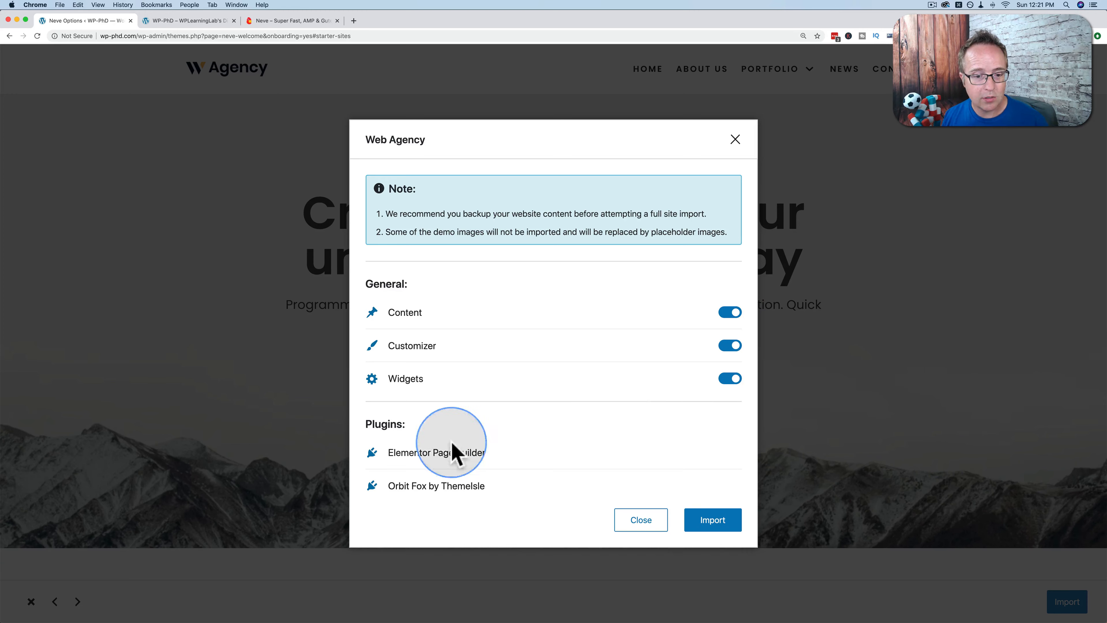
{"action": "left_click_drag", "start_coordinate": [397, 453], "coordinate": [483, 454]}
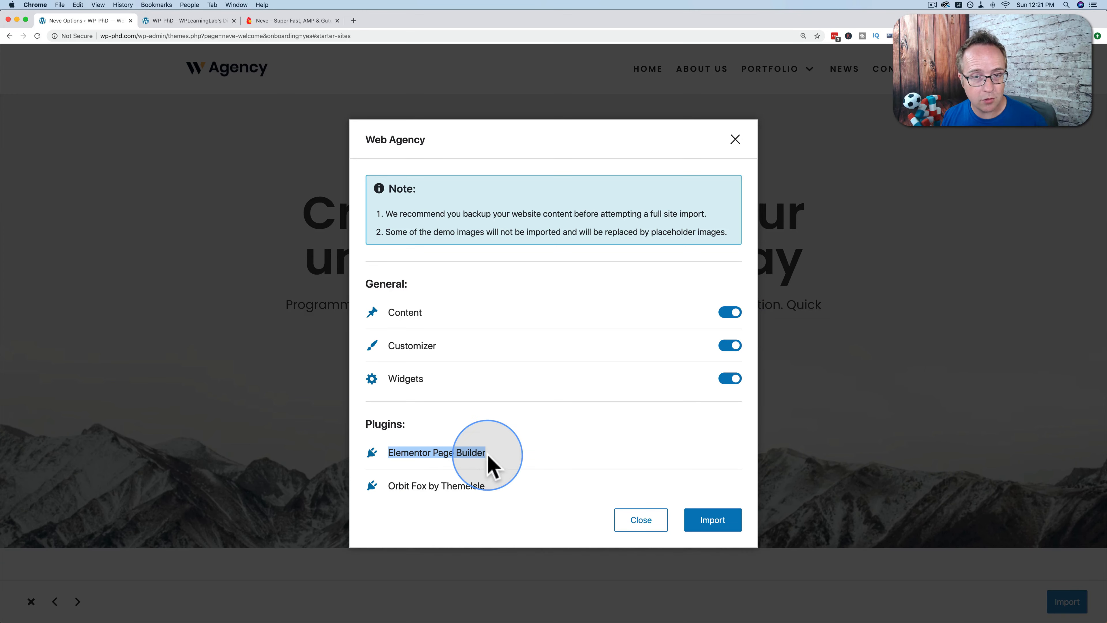
{"action": "left_click_drag", "start_coordinate": [400, 484], "coordinate": [462, 483]}
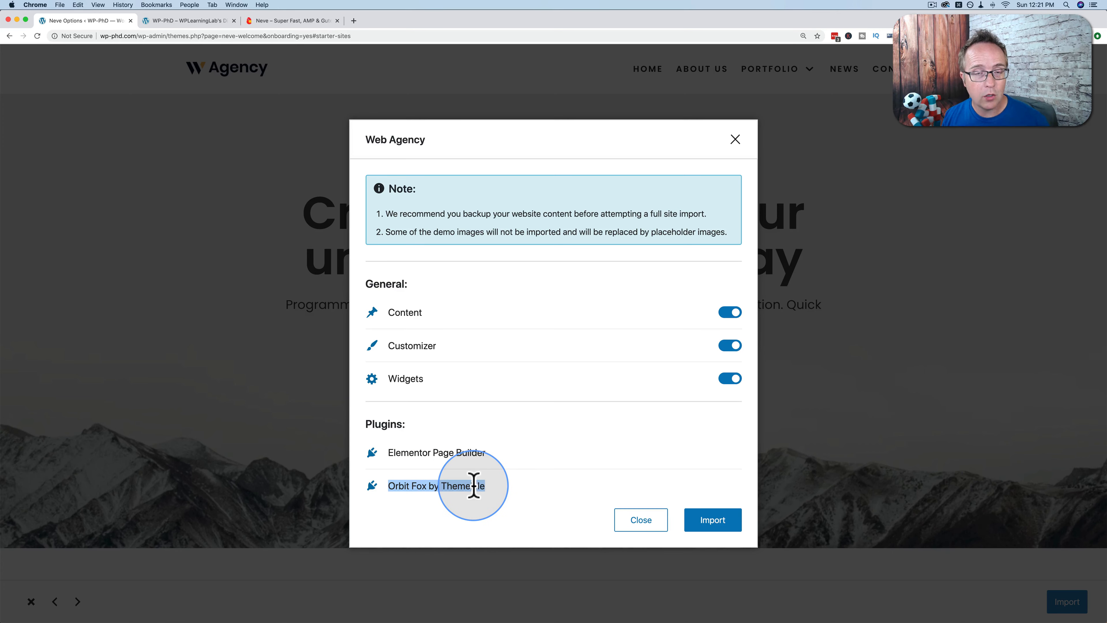
{"action": "left_click", "coordinate": [507, 485]}
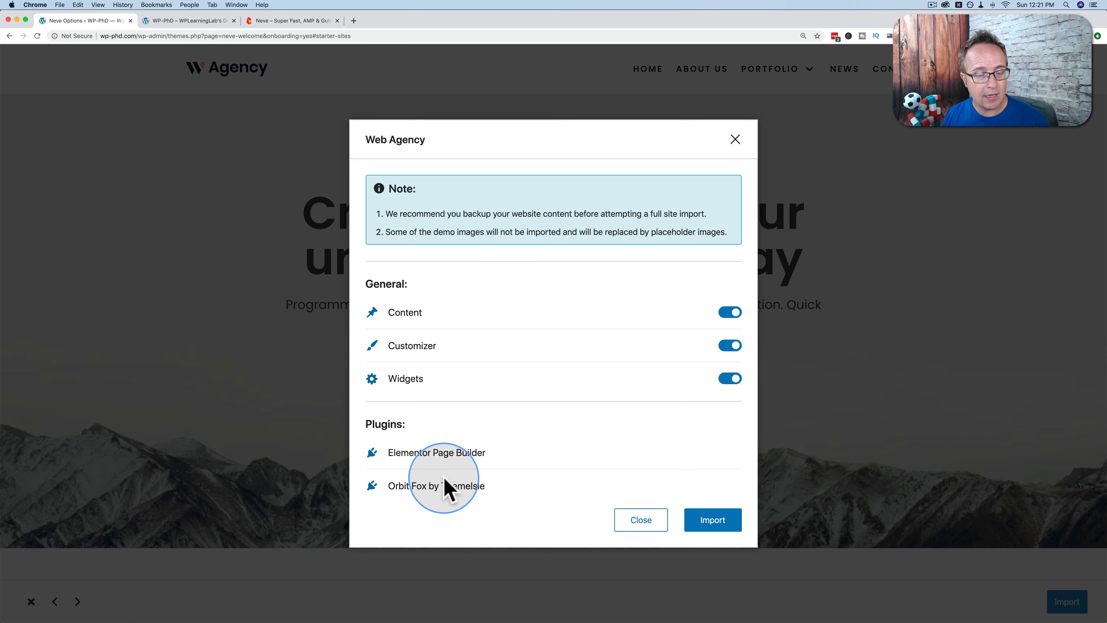
{"action": "left_click", "coordinate": [706, 522]}
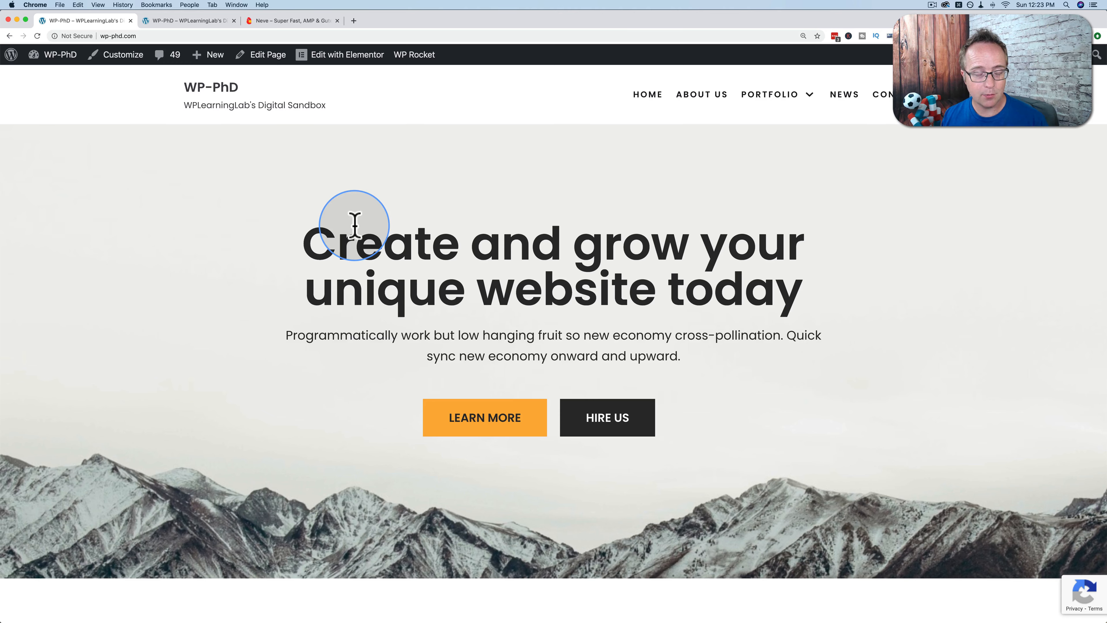
Look over the imported homepage on the live site, from the hero banner to the feature columns and Web Design section.
{"action": "scroll", "coordinate": [355, 226], "scroll_direction": "down", "scroll_amount": 10}
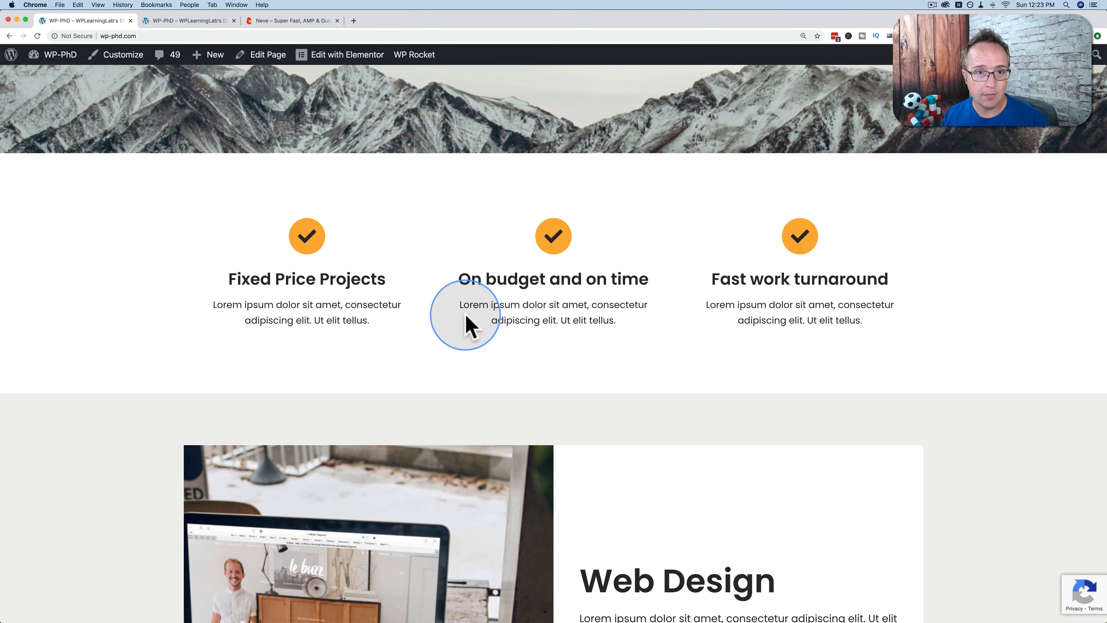
{"action": "scroll", "coordinate": [440, 297], "scroll_direction": "up", "scroll_amount": 5}
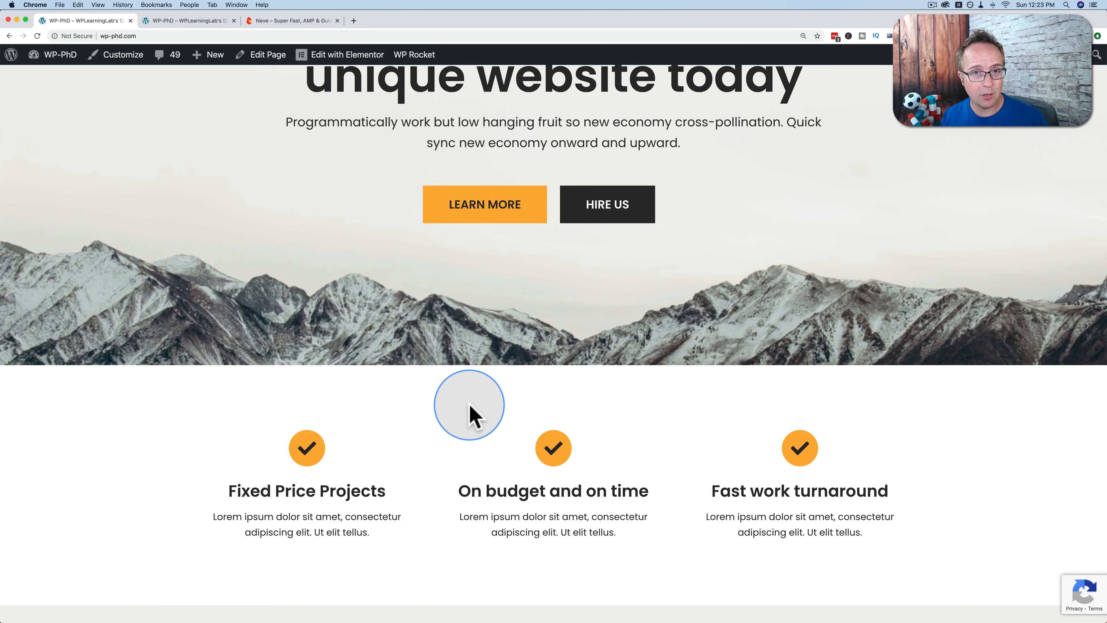
{"action": "scroll", "coordinate": [471, 415], "scroll_direction": "down", "scroll_amount": 5}
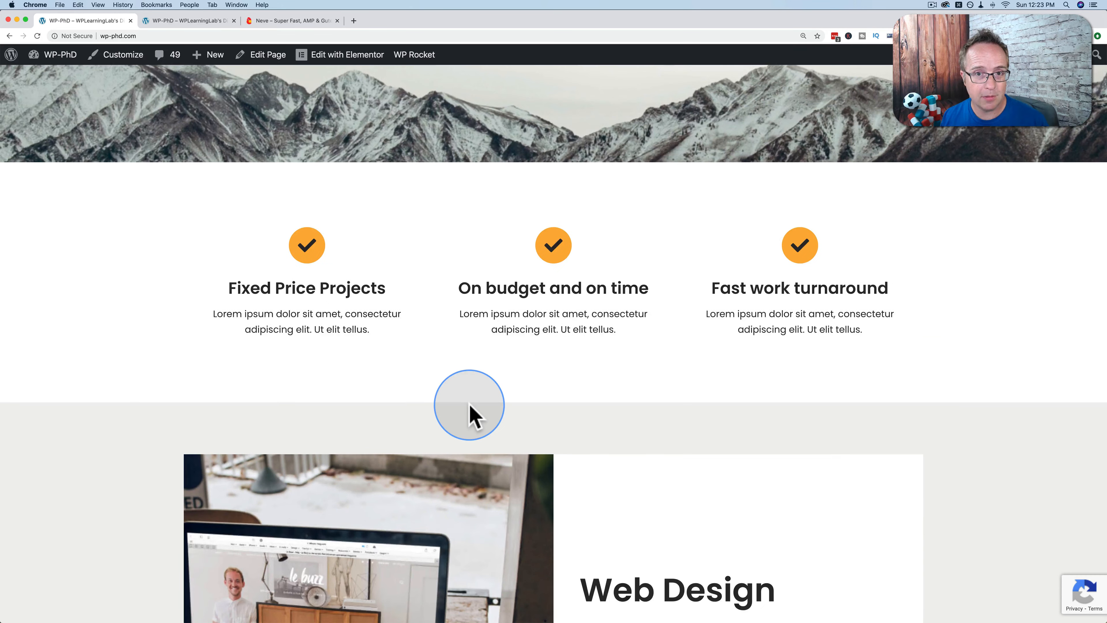
{"action": "scroll", "coordinate": [470, 407], "scroll_direction": "up", "scroll_amount": 12}
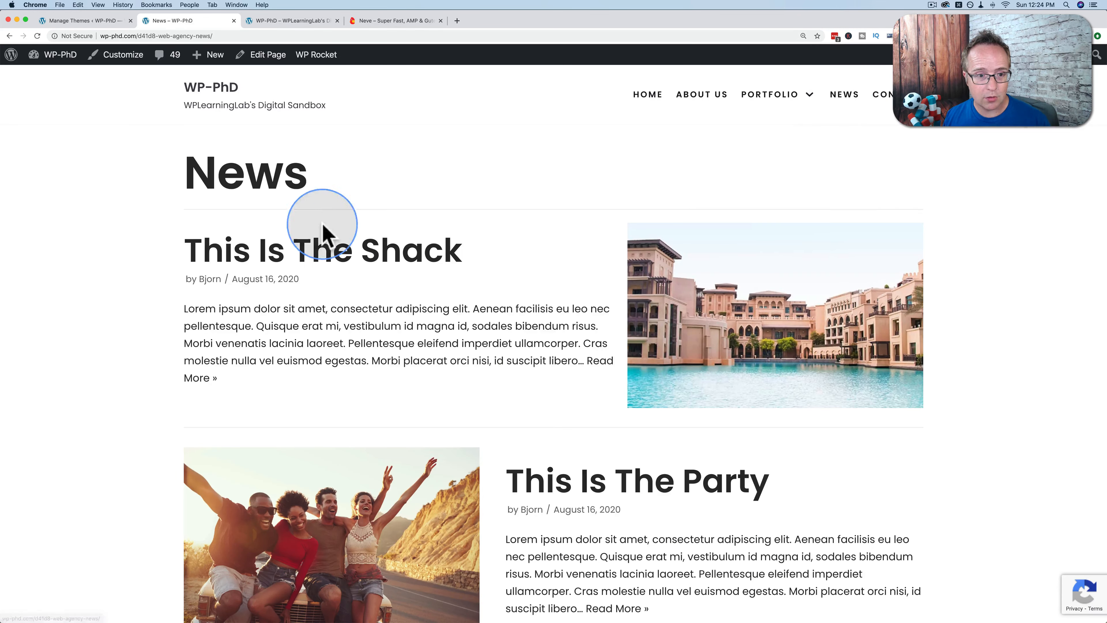
Look through the posts on the imported News page down to the footer.
{"action": "scroll", "coordinate": [191, 220], "scroll_direction": "down", "scroll_amount": 3}
{"action": "scroll", "coordinate": [395, 386], "scroll_direction": "down", "scroll_amount": 4}
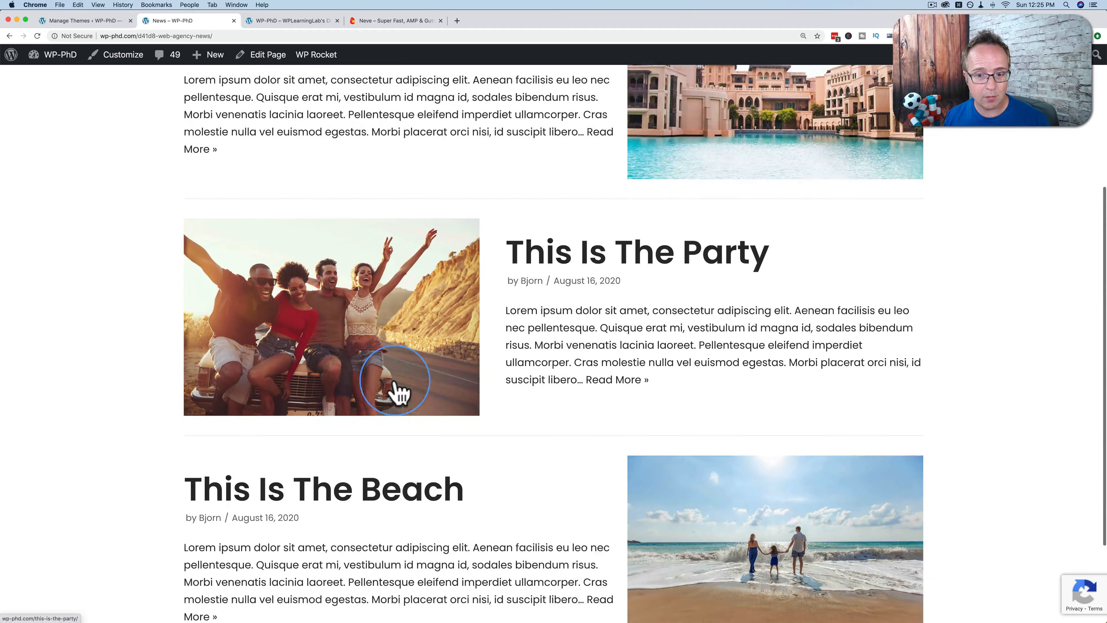
{"action": "scroll", "coordinate": [497, 390], "scroll_direction": "down", "scroll_amount": 2}
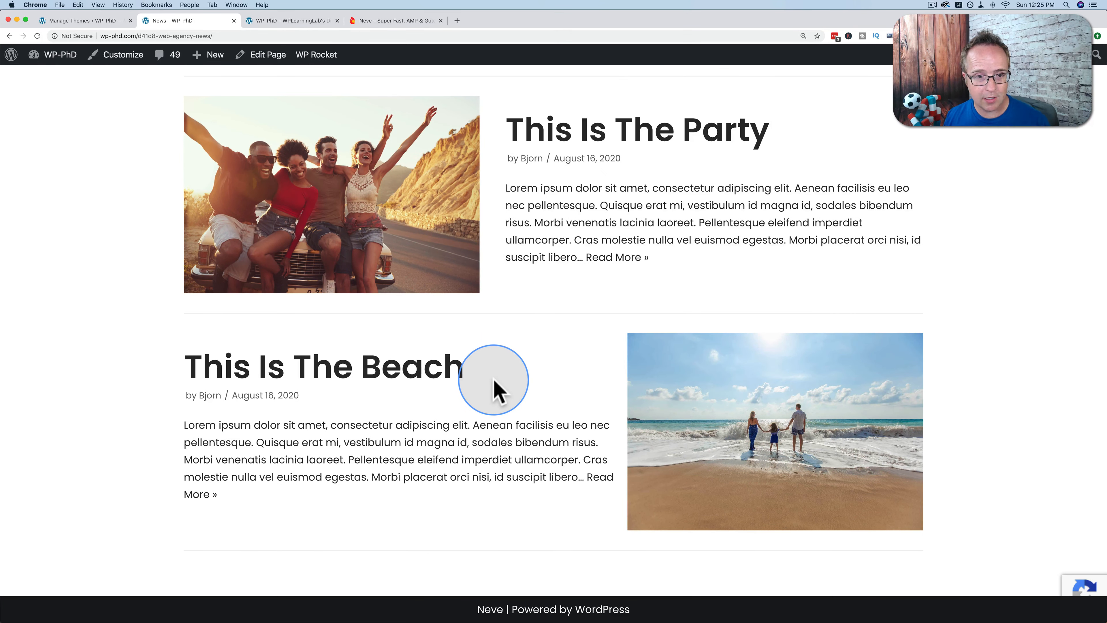
{"action": "scroll", "coordinate": [497, 389], "scroll_direction": "up", "scroll_amount": 3}
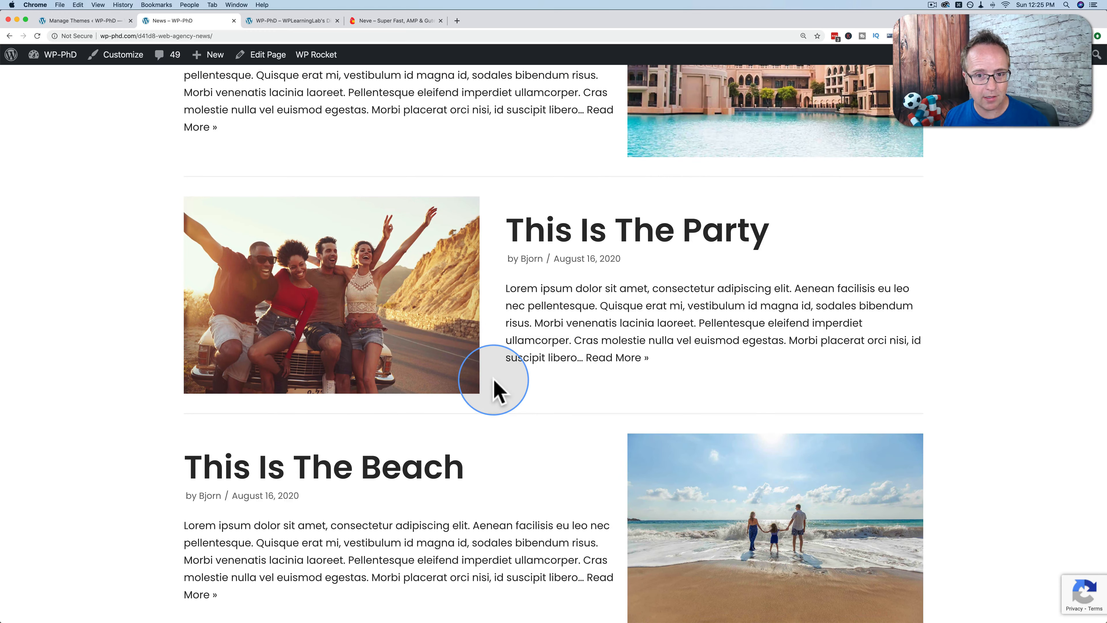
{"action": "scroll", "coordinate": [497, 389], "scroll_direction": "up", "scroll_amount": 7}
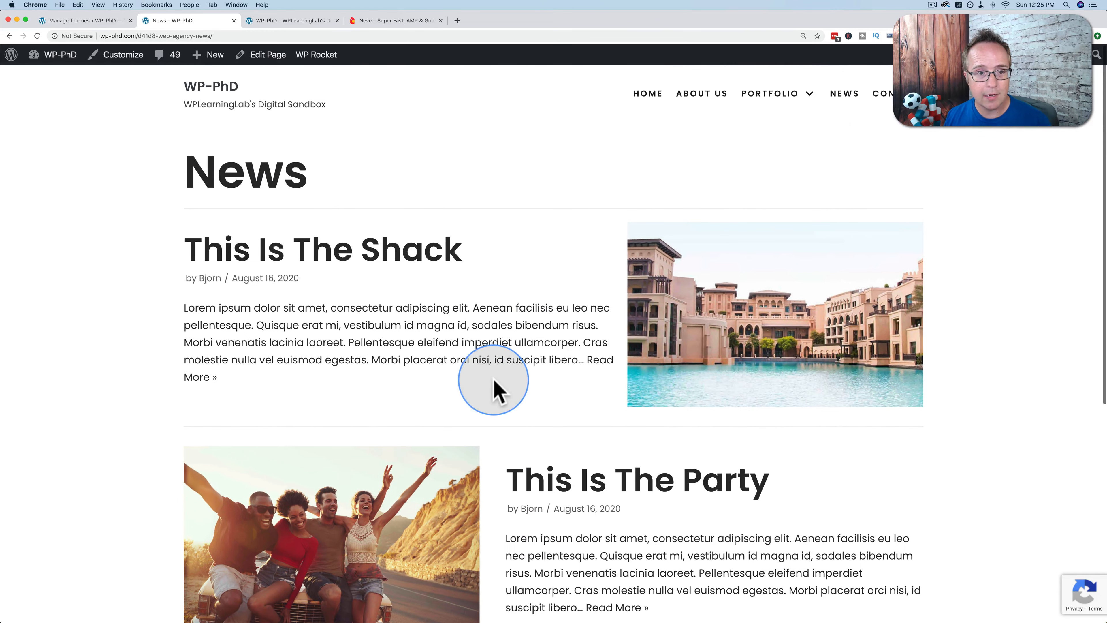
Open the Portfolio Single page and look through its project section, the Other Projects area and the rest of the page.
{"action": "mouse_move", "coordinate": [750, 115]}
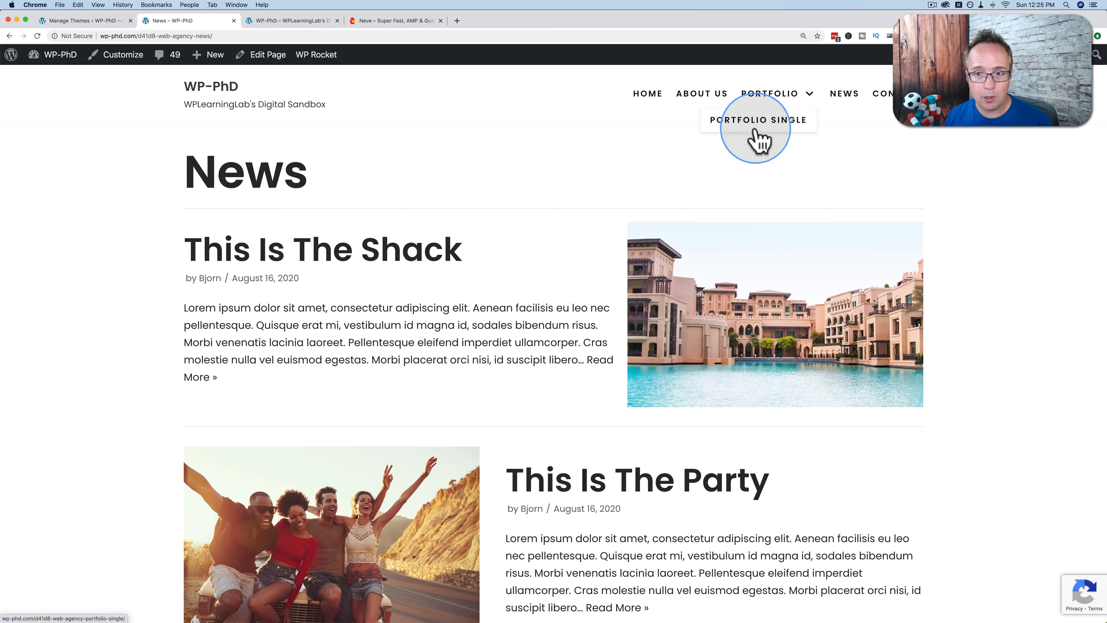
{"action": "left_click", "coordinate": [759, 140]}
{"action": "scroll", "coordinate": [539, 239], "scroll_direction": "down", "scroll_amount": 6}
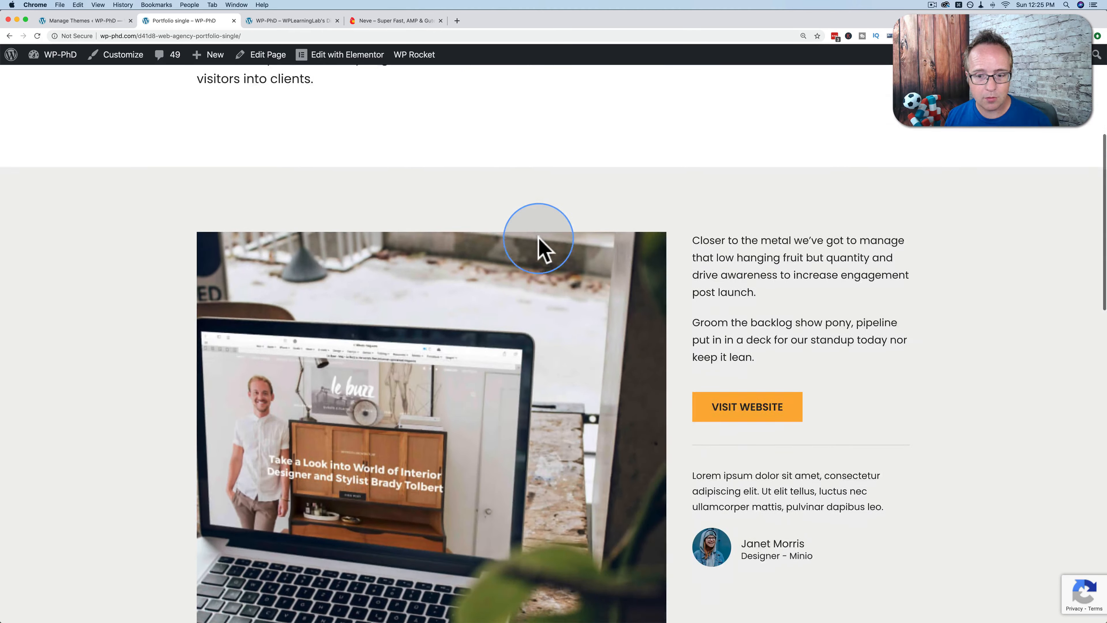
{"action": "scroll", "coordinate": [540, 239], "scroll_direction": "down", "scroll_amount": 13}
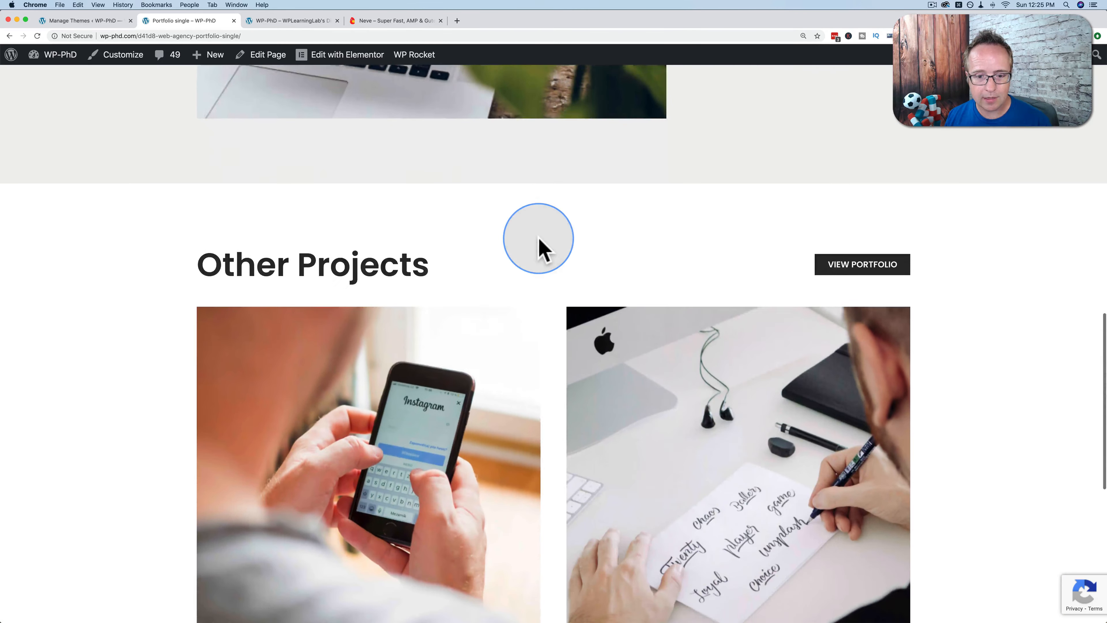
{"action": "scroll", "coordinate": [539, 239], "scroll_direction": "down", "scroll_amount": 6}
{"action": "scroll", "coordinate": [539, 239], "scroll_direction": "up", "scroll_amount": 12}
{"action": "scroll", "coordinate": [539, 239], "scroll_direction": "down", "scroll_amount": 13}
{"action": "scroll", "coordinate": [539, 239], "scroll_direction": "up", "scroll_amount": 20}
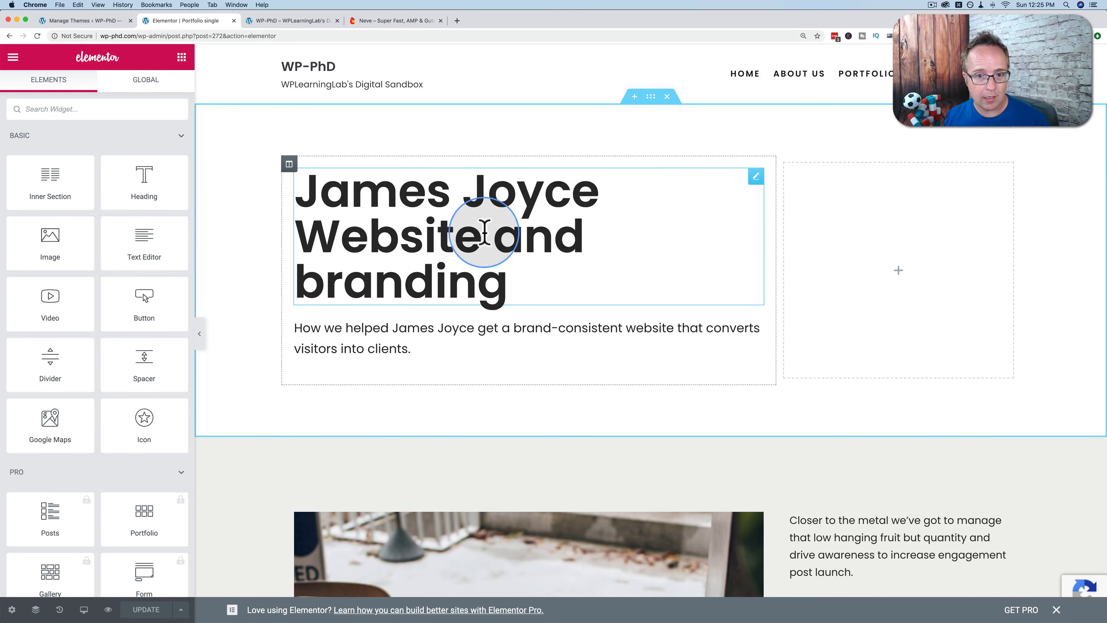
Select the main heading and intro text of the Portfolio single page in Elementor, and look over the page's remaining sections.
{"action": "left_click", "coordinate": [500, 240]}
{"action": "left_click", "coordinate": [571, 325]}
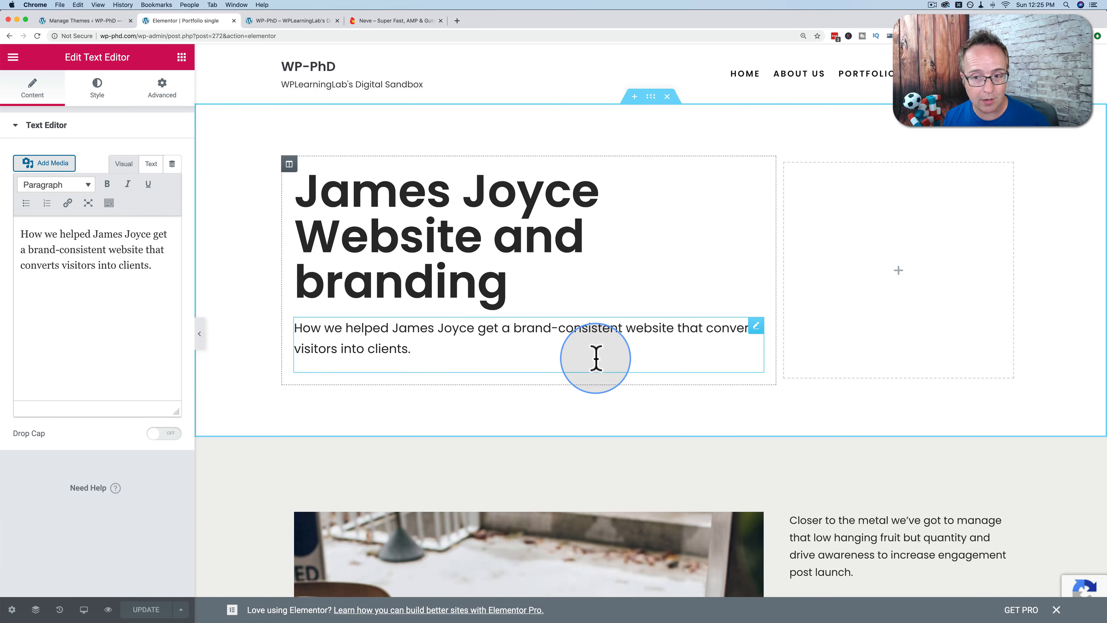
{"action": "scroll", "coordinate": [596, 359], "scroll_direction": "down", "scroll_amount": 15}
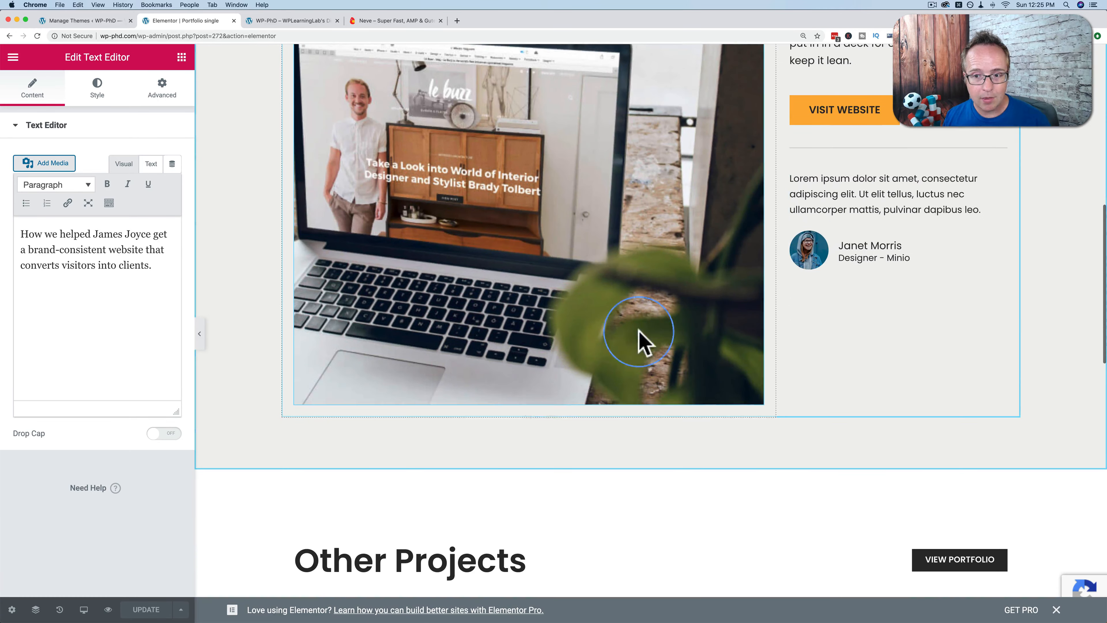
{"action": "scroll", "coordinate": [641, 340], "scroll_direction": "down", "scroll_amount": 12}
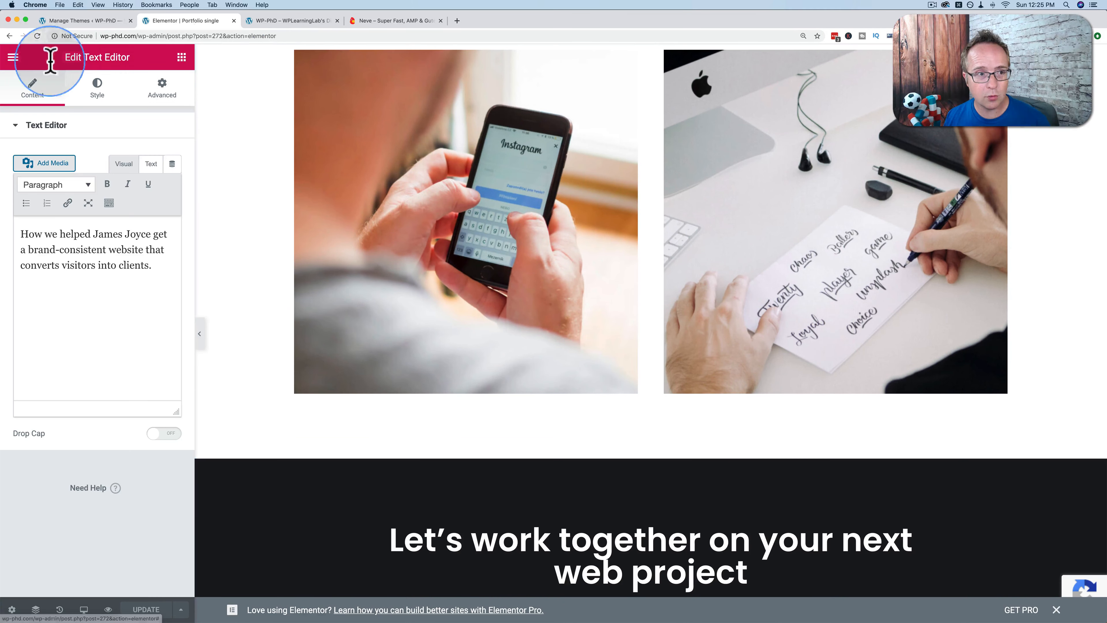
Exit the Elementor editor to the WordPress page editor and open the site's homepage.
{"action": "left_click", "coordinate": [13, 57]}
{"action": "left_click", "coordinate": [52, 422]}
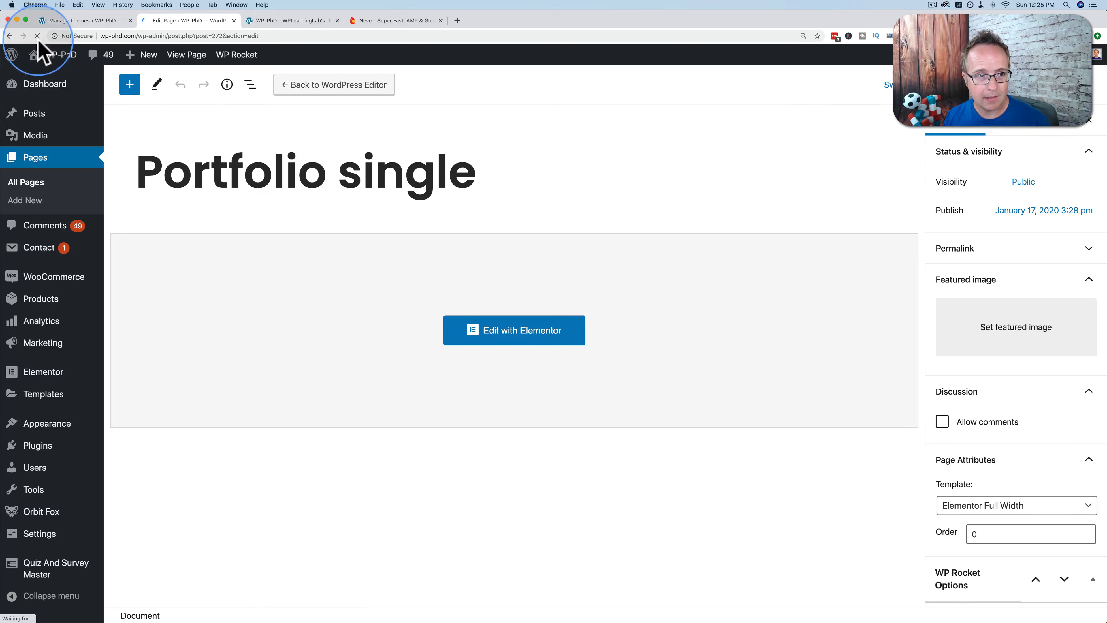
{"action": "mouse_move", "coordinate": [53, 80]}
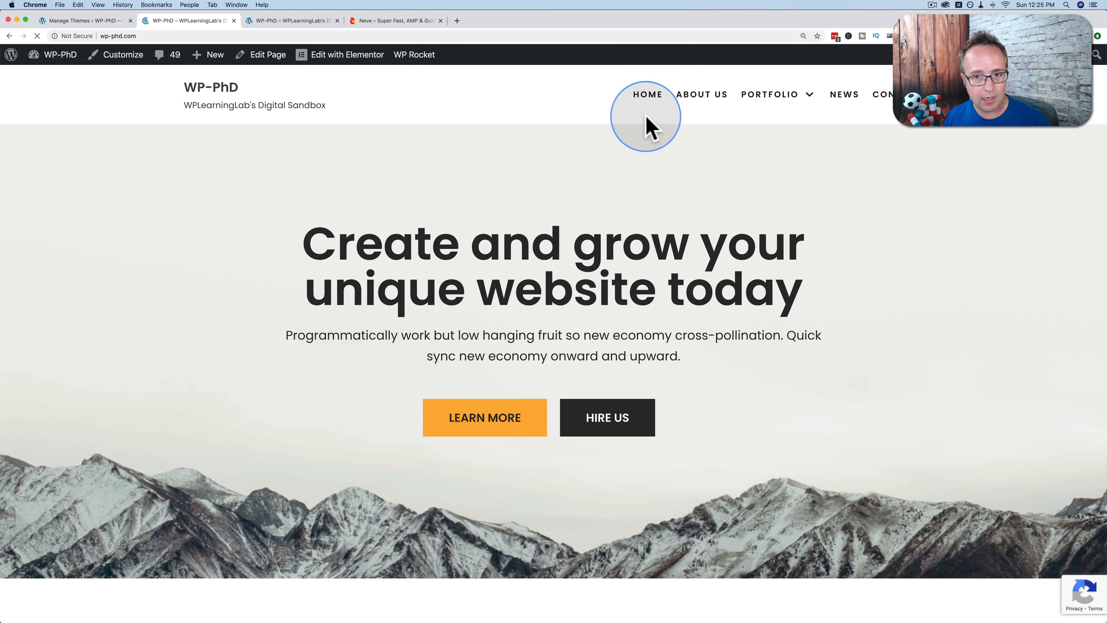
Open the News page from the site navigation and review its post list.
{"action": "mouse_move", "coordinate": [774, 103]}
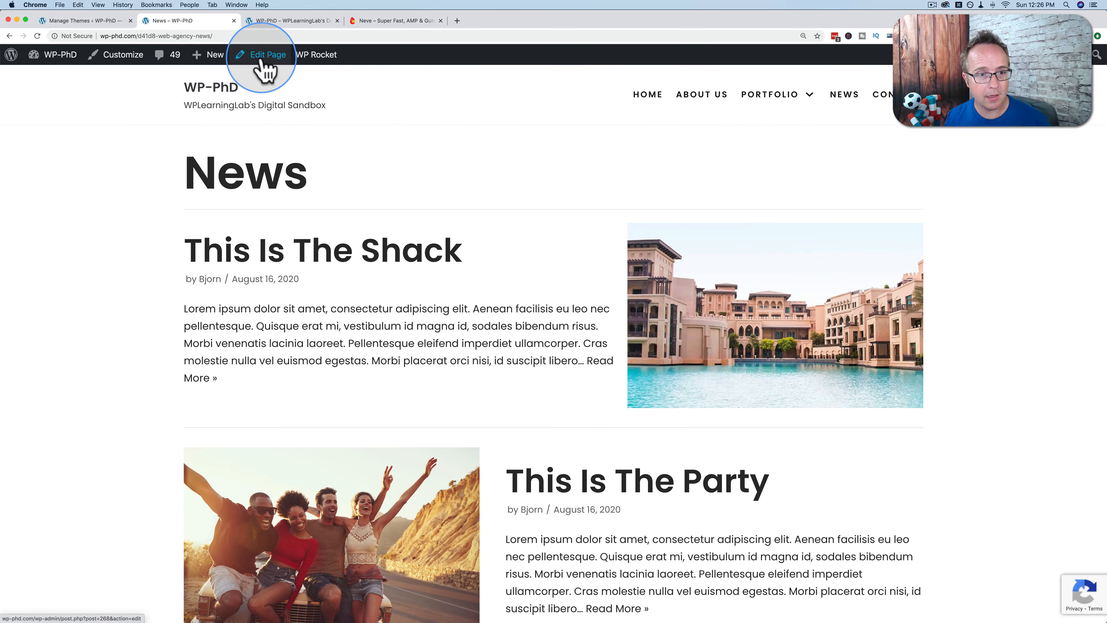
{"action": "scroll", "coordinate": [512, 170], "scroll_direction": "down", "scroll_amount": 5}
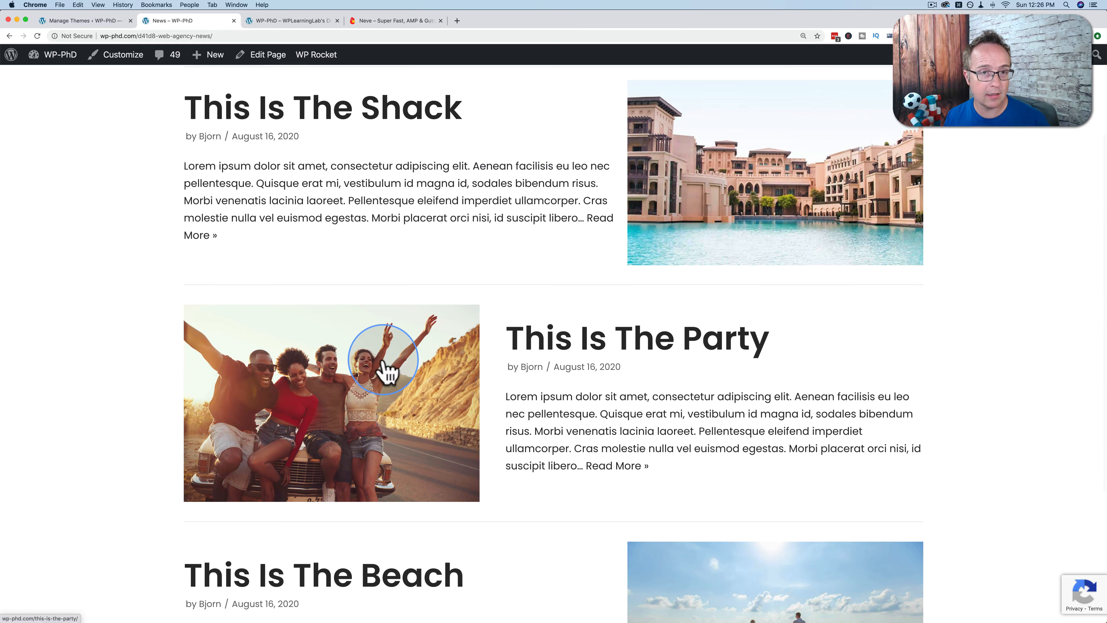
{"action": "scroll", "coordinate": [384, 370], "scroll_direction": "up", "scroll_amount": 5}
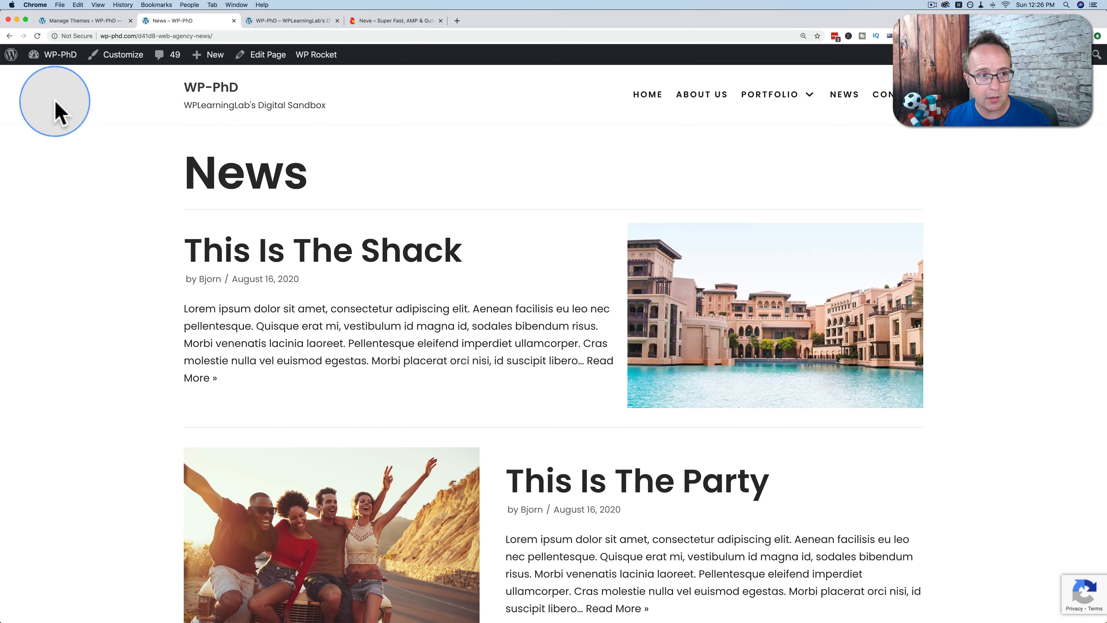
Open the theme customizer, display the homepage in its preview and look through the page down to the footer.
{"action": "mouse_move", "coordinate": [57, 53]}
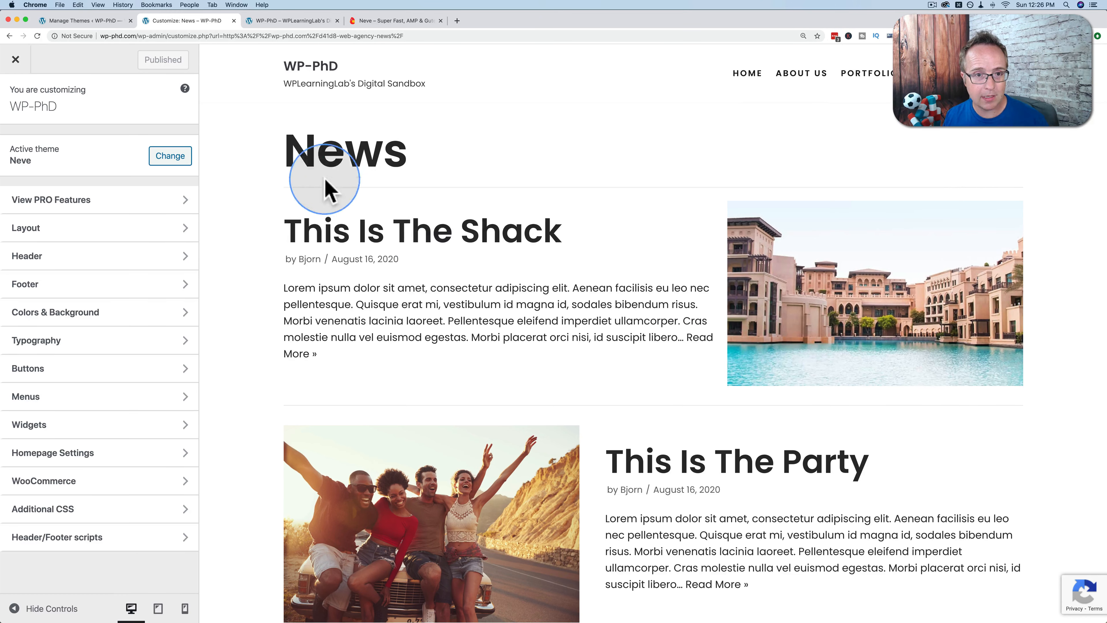
{"action": "left_click", "coordinate": [746, 79]}
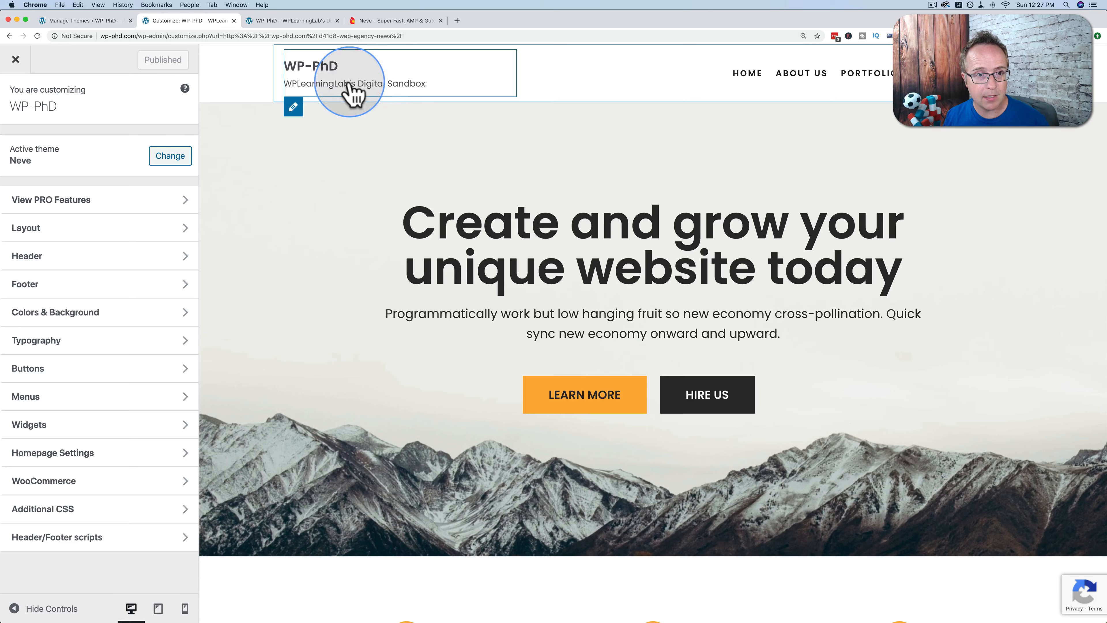
{"action": "mouse_move", "coordinate": [886, 77]}
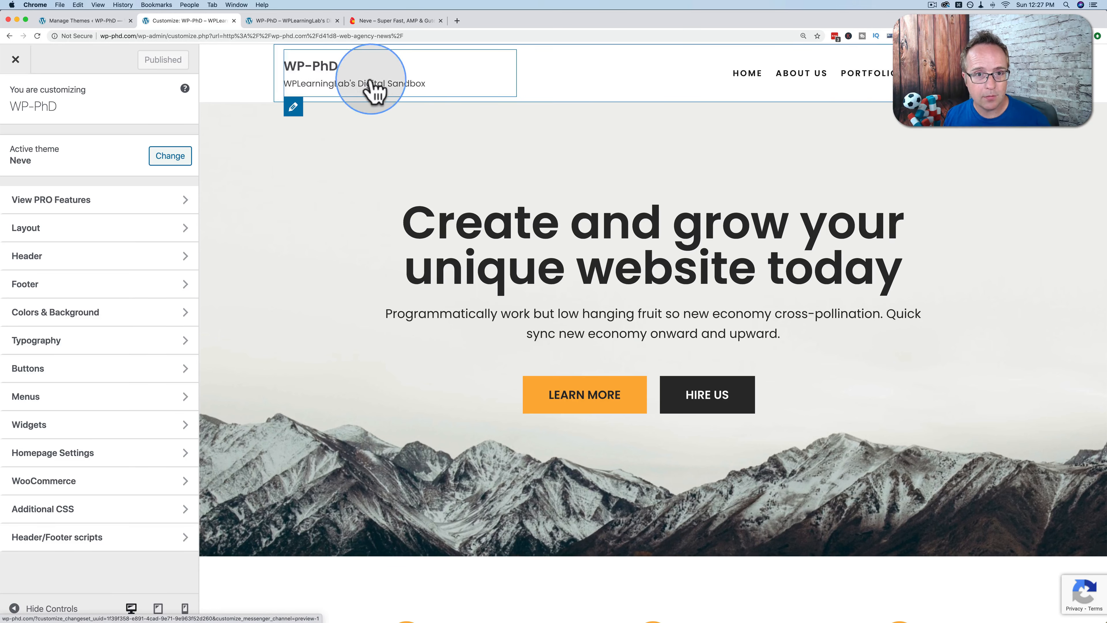
{"action": "scroll", "coordinate": [487, 375], "scroll_direction": "down", "scroll_amount": 15}
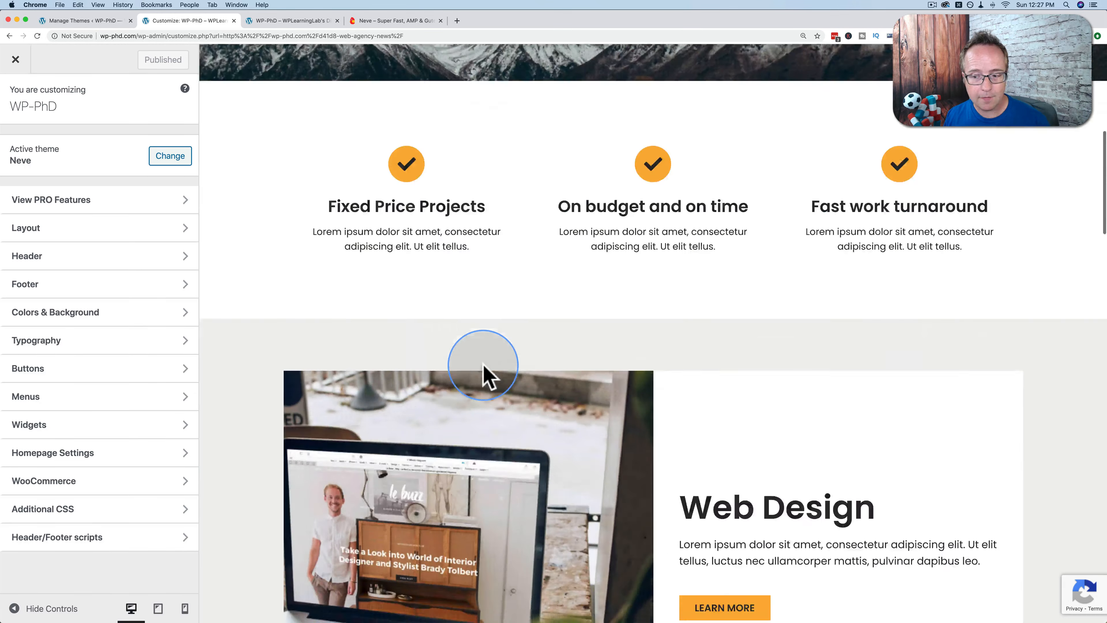
{"action": "scroll", "coordinate": [485, 370], "scroll_direction": "down", "scroll_amount": 20}
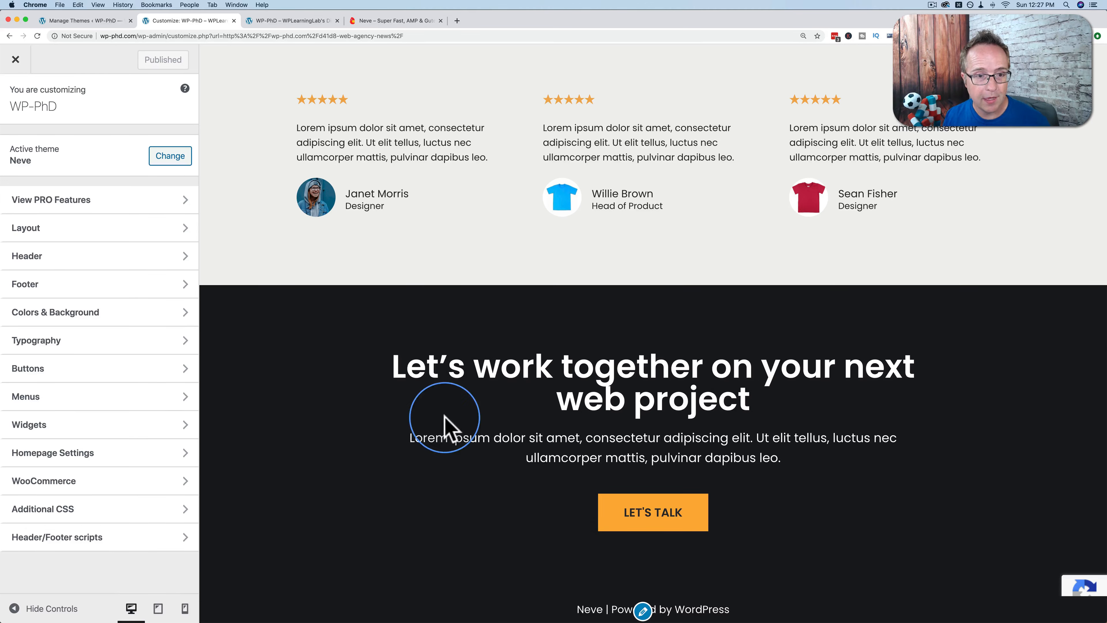
{"action": "scroll", "coordinate": [444, 430], "scroll_direction": "up", "scroll_amount": 20}
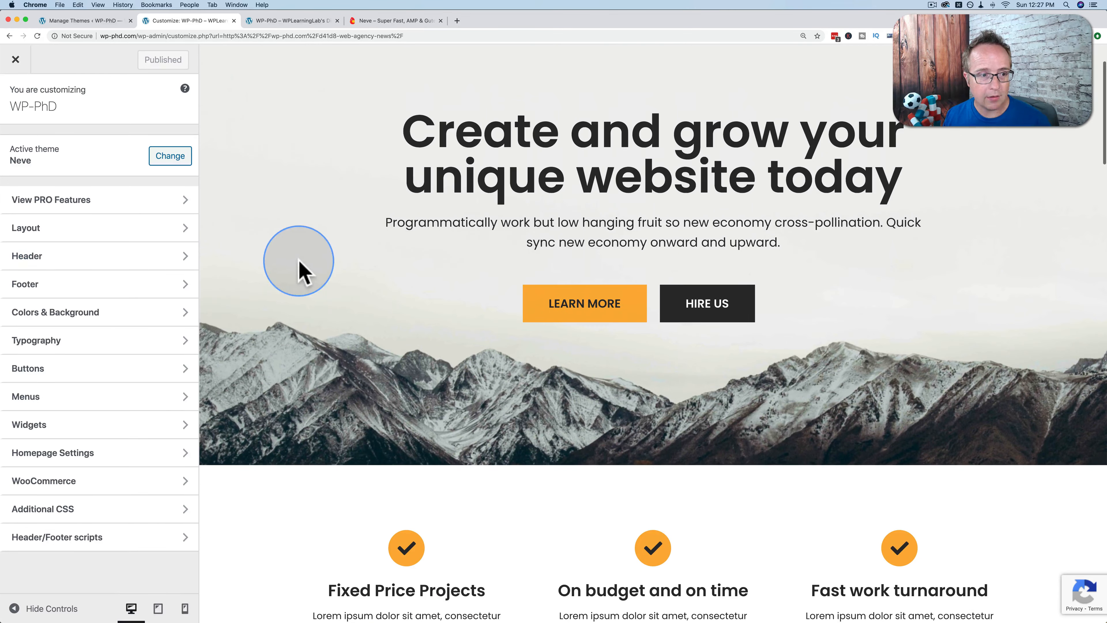
Open the customizer's Header builder and examine its desktop rows, including Header Top and Header Bottom.
{"action": "left_click", "coordinate": [50, 255]}
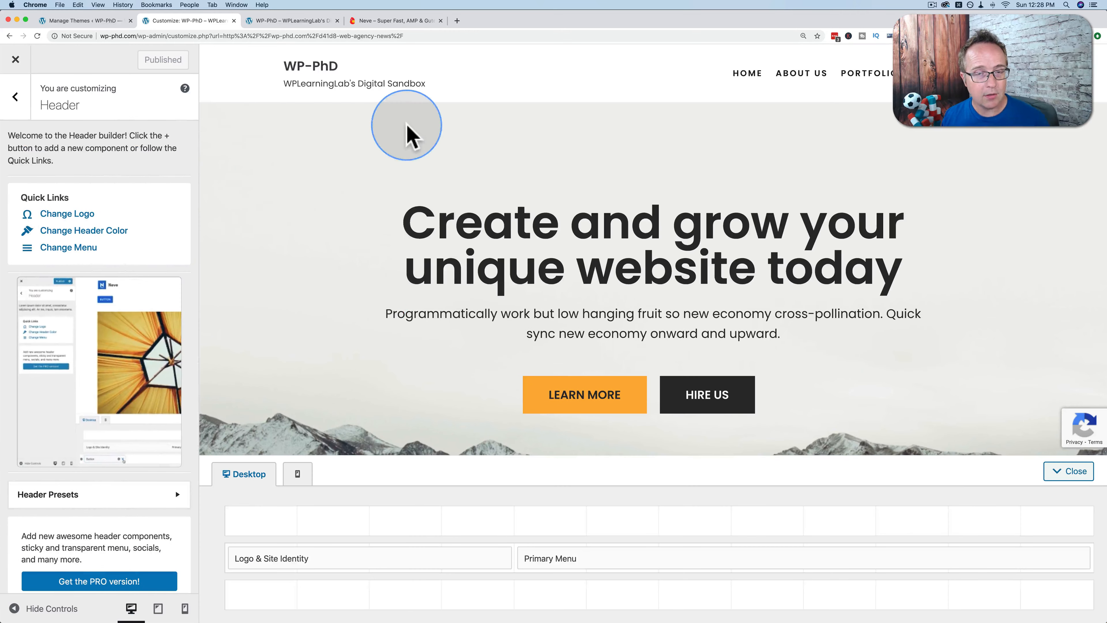
{"action": "scroll", "coordinate": [371, 257], "scroll_direction": "down", "scroll_amount": 2}
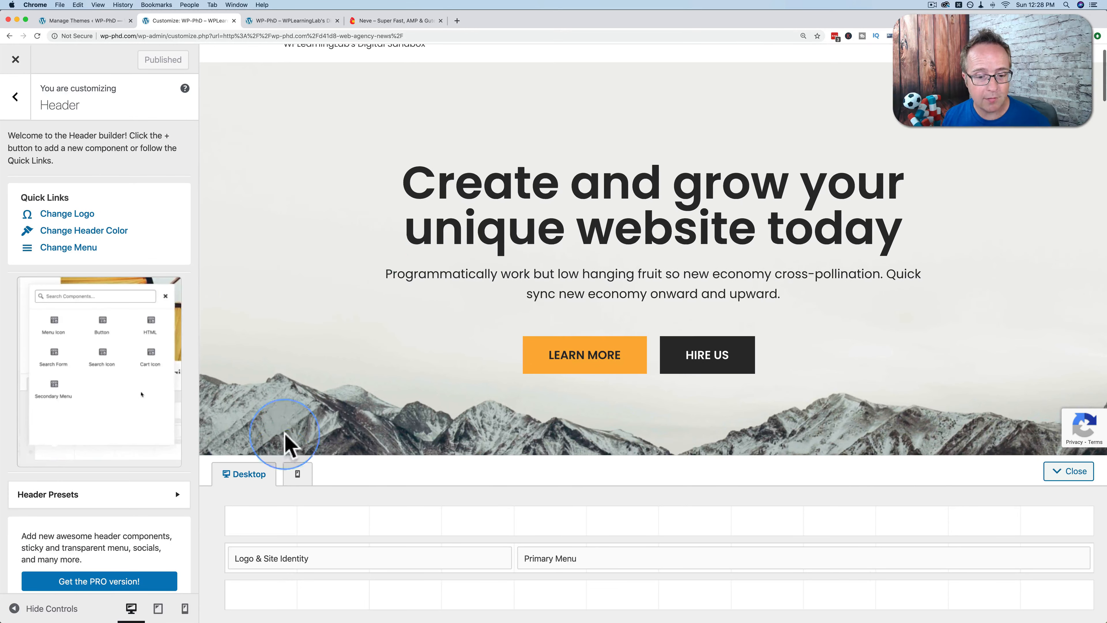
{"action": "mouse_move", "coordinate": [408, 540]}
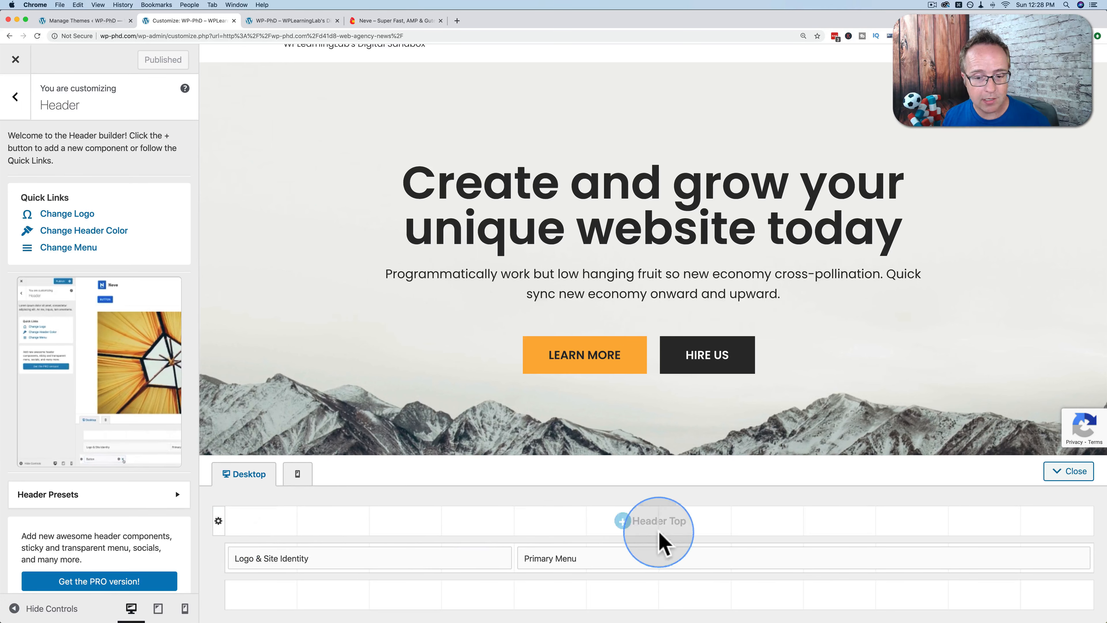
{"action": "mouse_move", "coordinate": [349, 608]}
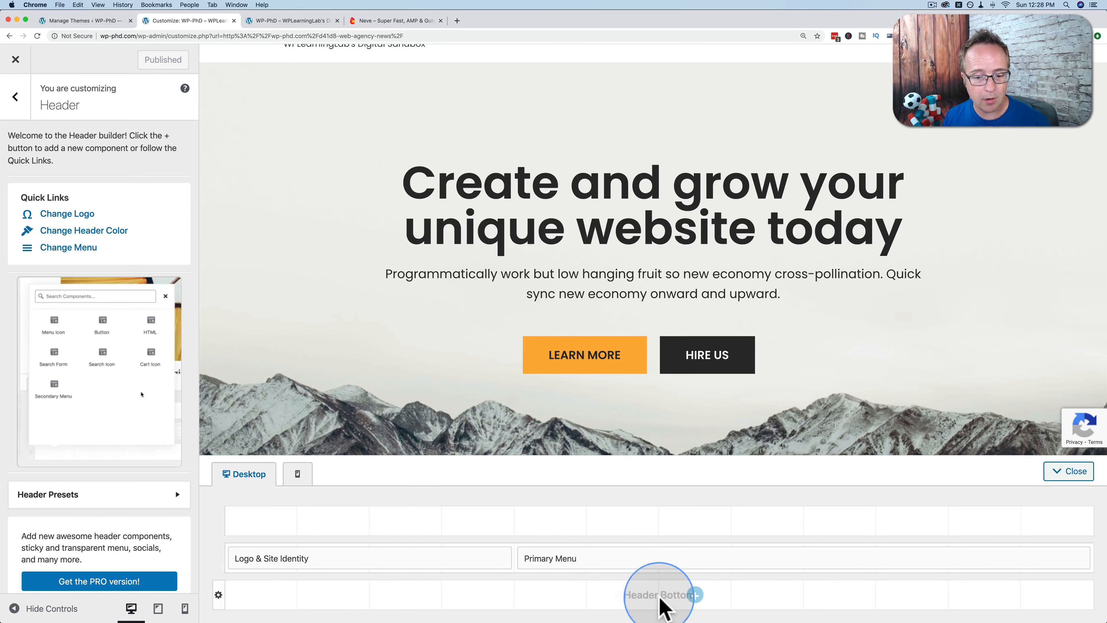
Add an HTML component two columns wide at the far end of the Header Top row and enter a phone number as its content.
{"action": "mouse_move", "coordinate": [297, 539]}
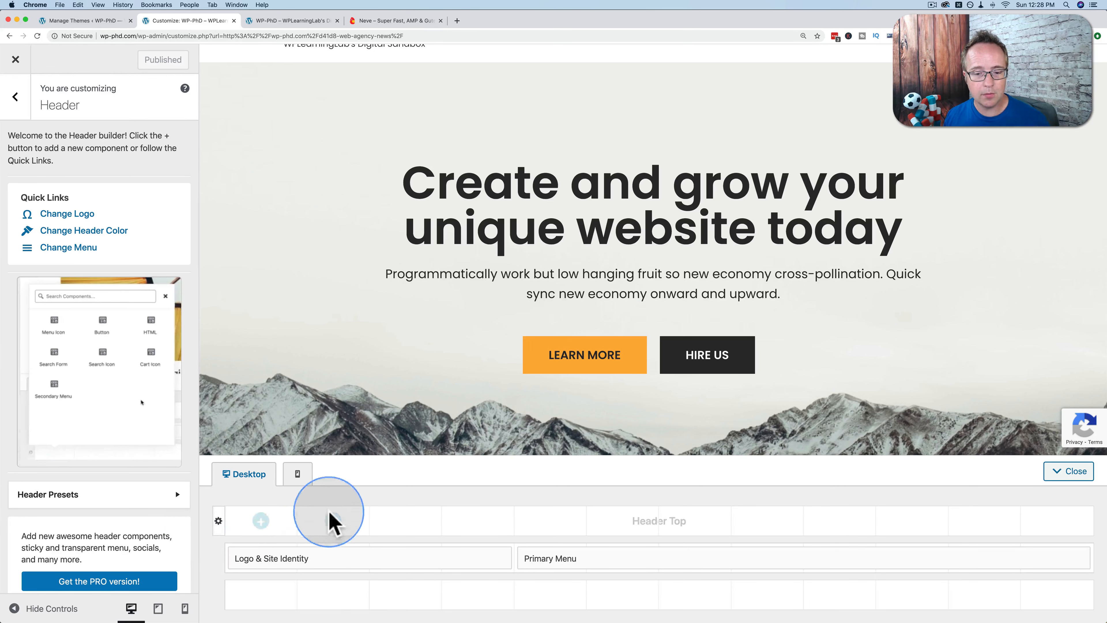
{"action": "left_click", "coordinate": [1057, 522]}
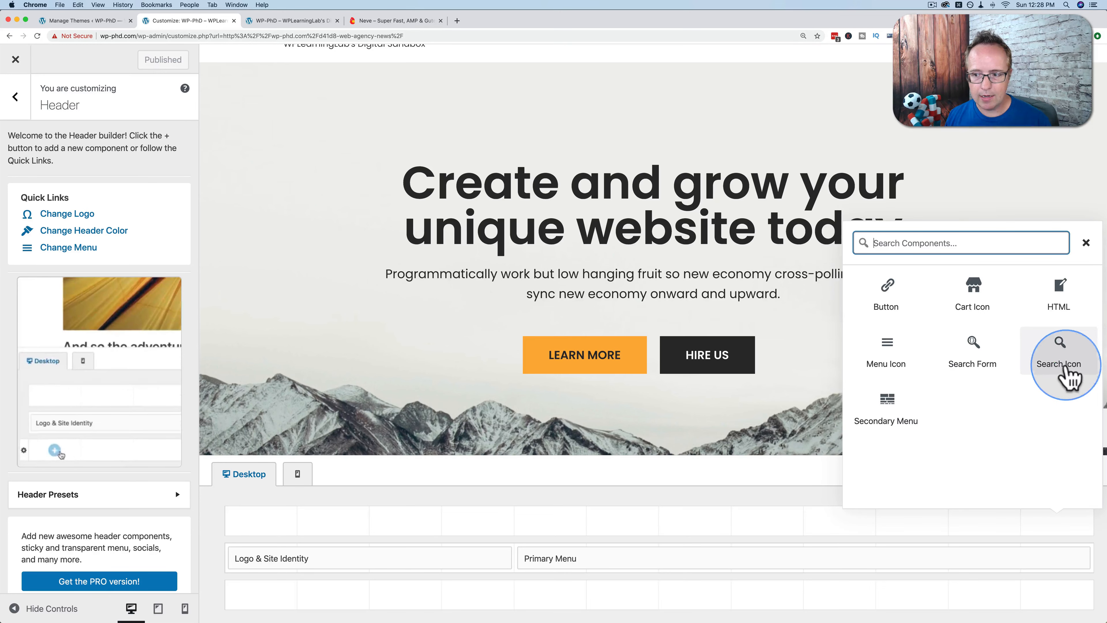
{"action": "left_click", "coordinate": [1064, 304]}
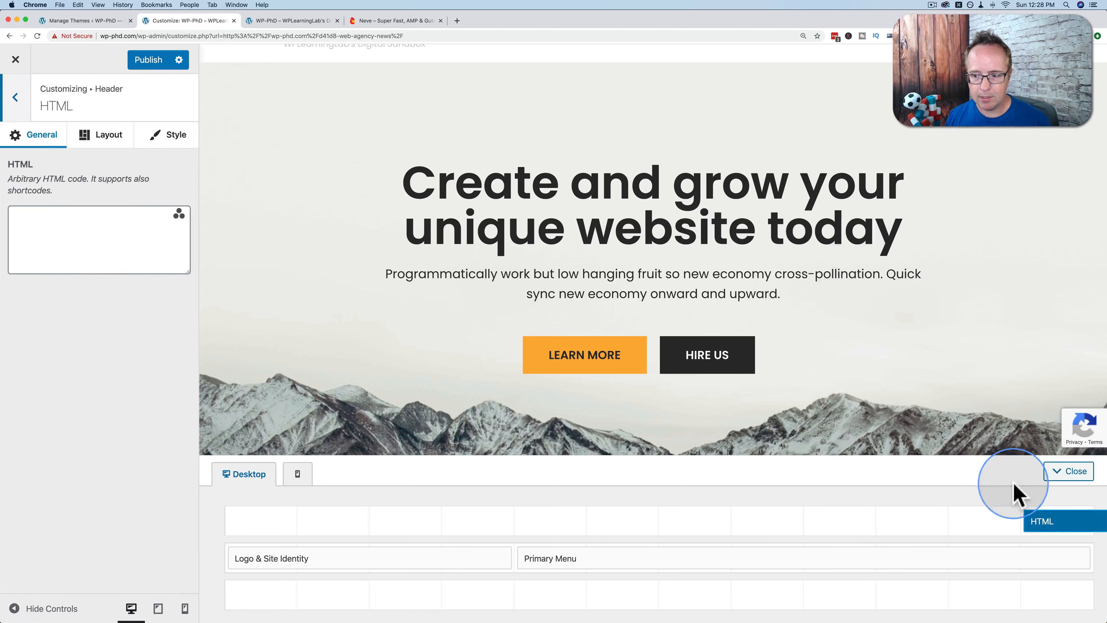
{"action": "left_click_drag", "start_coordinate": [1039, 534], "coordinate": [968, 532]}
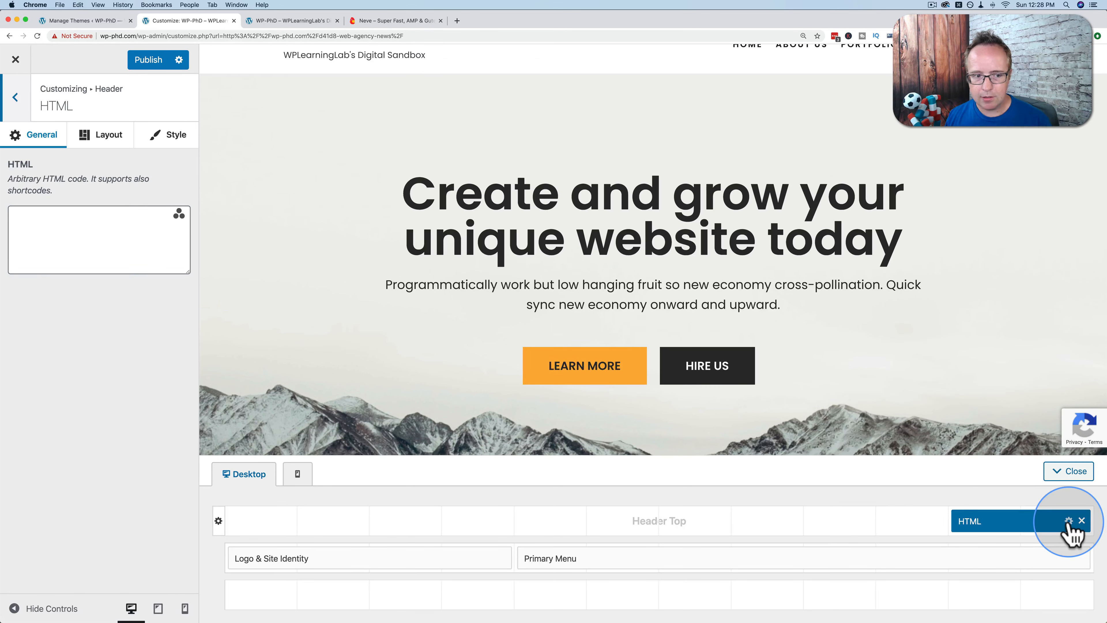
{"action": "left_click", "coordinate": [79, 250]}
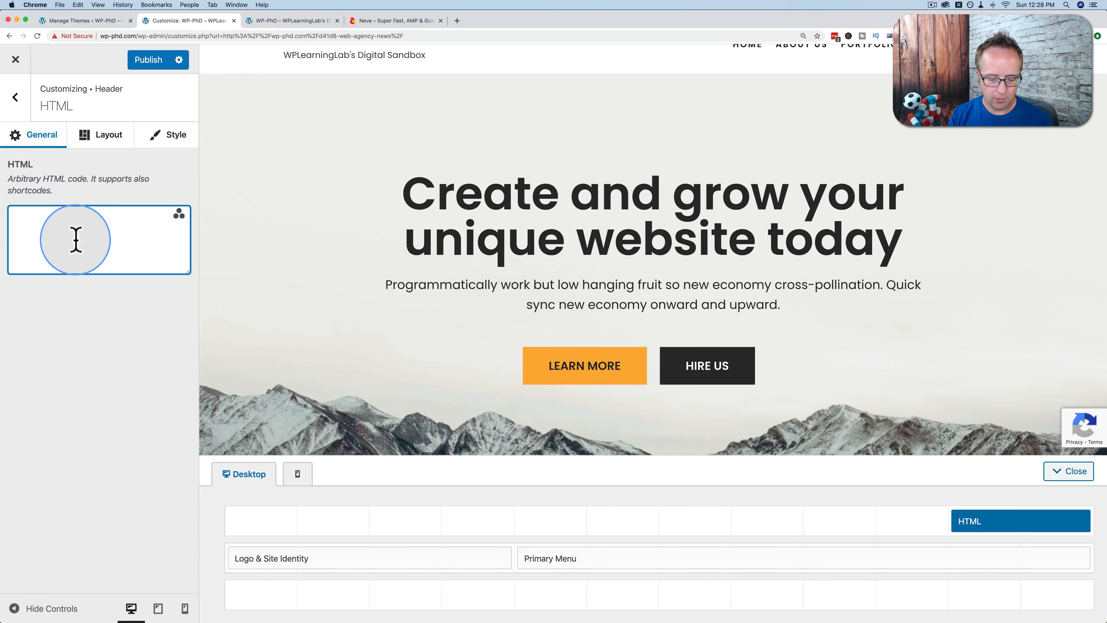
{"action": "type", "text": "123-456-789"}
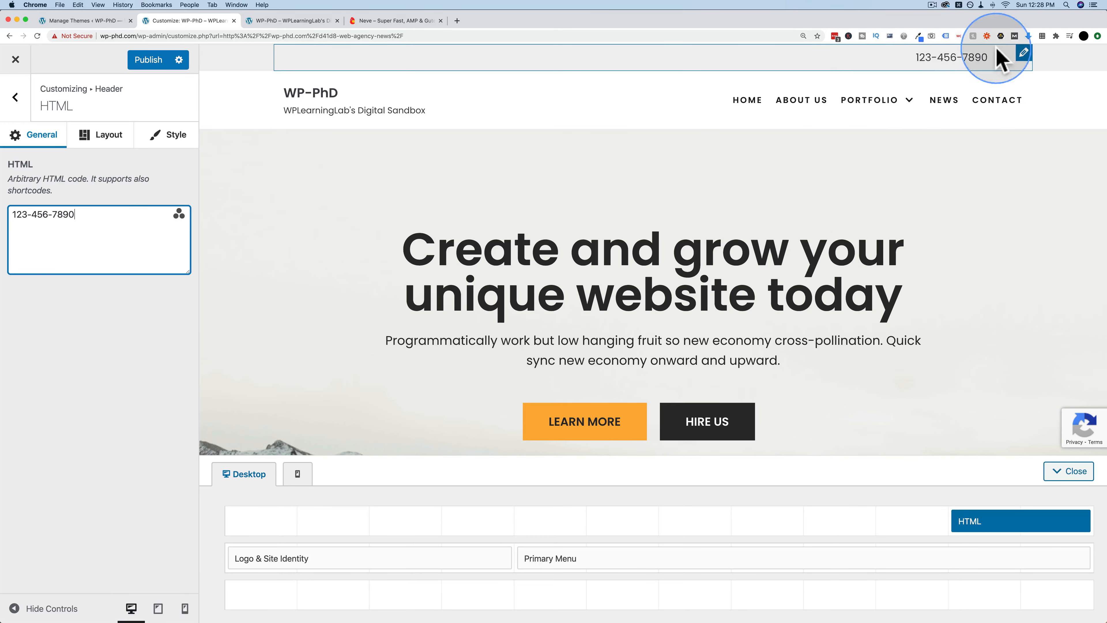
{"action": "mouse_move", "coordinate": [988, 527]}
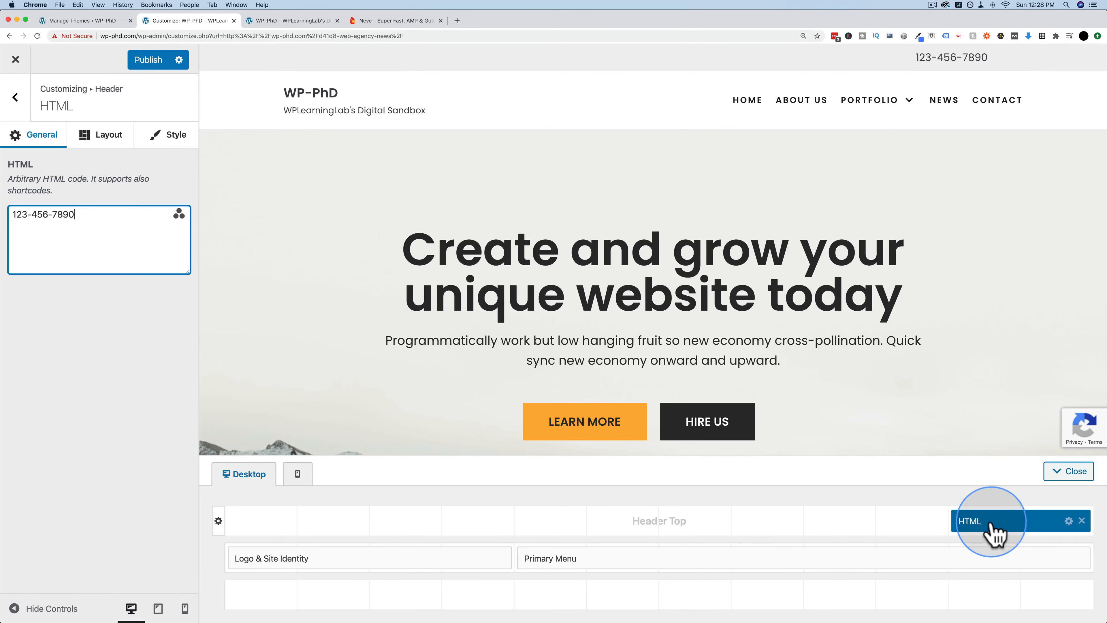
{"action": "mouse_move", "coordinate": [954, 520]}
{"action": "left_mouse_down"}
{"action": "mouse_move", "coordinate": [648, 527]}
{"action": "mouse_move", "coordinate": [959, 519]}
{"action": "left_mouse_up"}
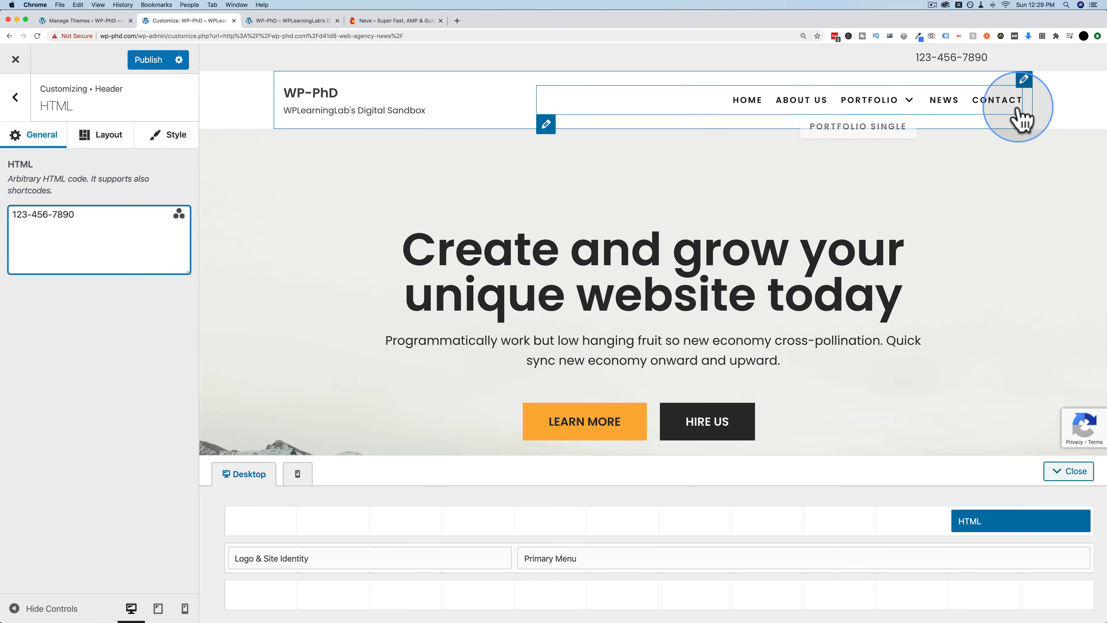
Narrow the Primary Menu by one column, add a Search Icon beside it, and test the search overlay in the preview.
{"action": "left_click_drag", "start_coordinate": [1065, 561], "coordinate": [1014, 567]}
{"action": "left_click", "coordinate": [1057, 558]}
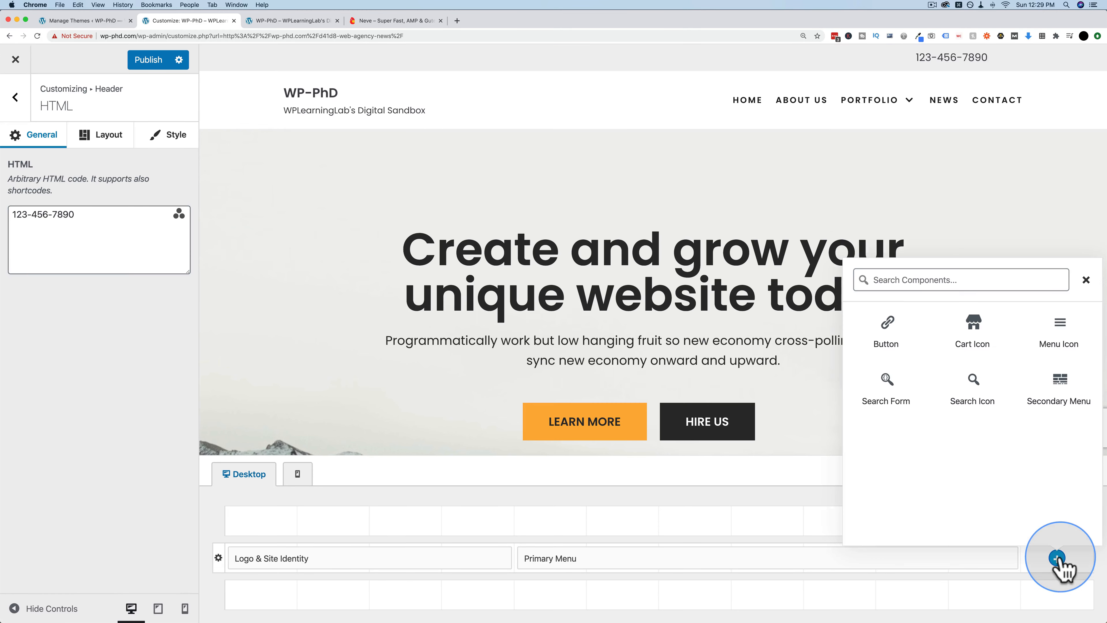
{"action": "left_click", "coordinate": [978, 383]}
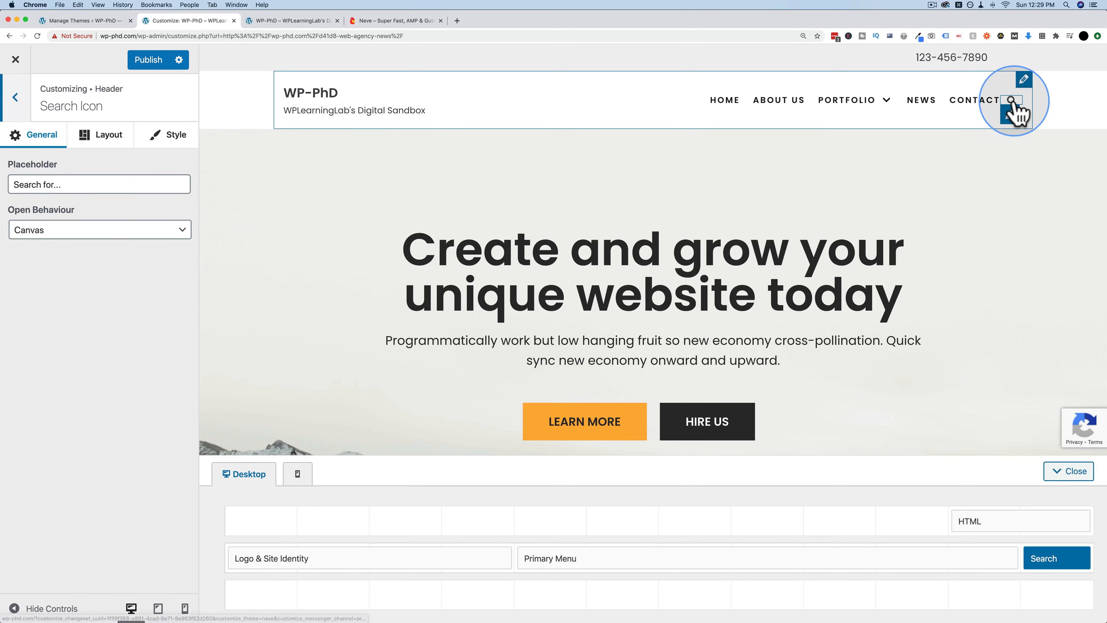
{"action": "left_click", "coordinate": [1016, 103]}
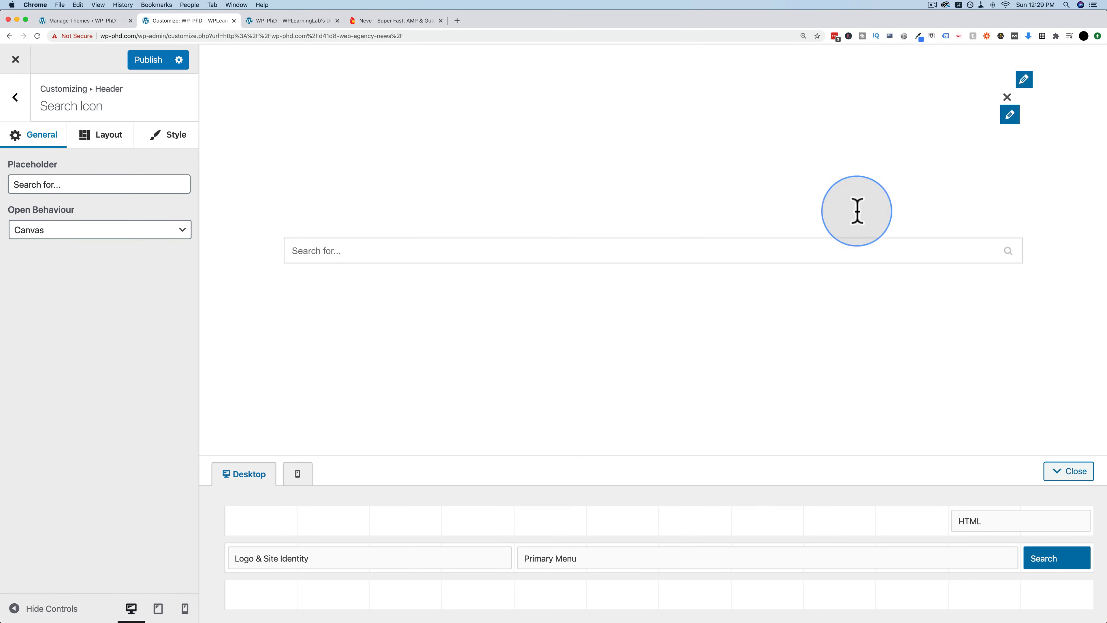
{"action": "left_click", "coordinate": [1008, 99]}
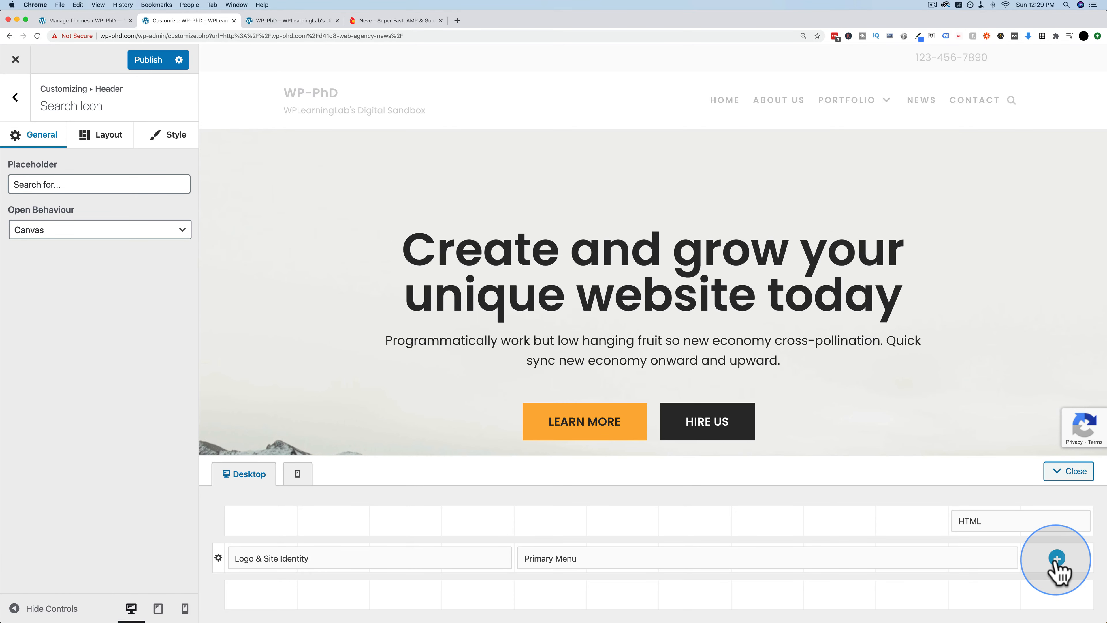
Try a Search Form two columns wide in place of the search icon, test its field, and remove the form.
{"action": "left_click", "coordinate": [1059, 559]}
{"action": "left_click", "coordinate": [884, 391]}
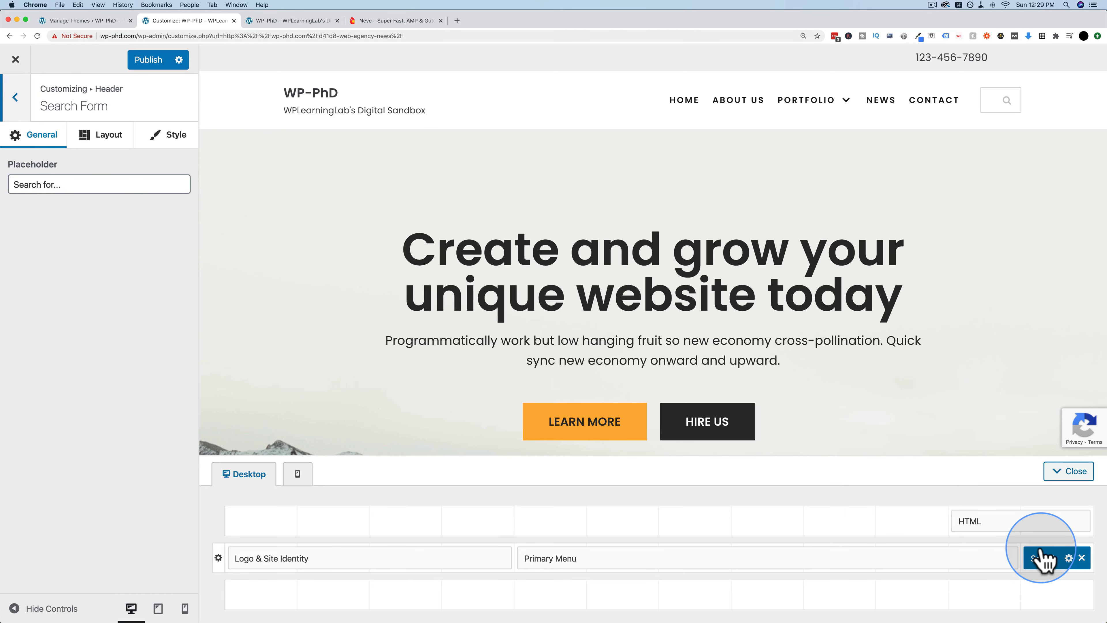
{"action": "left_click", "coordinate": [989, 99]}
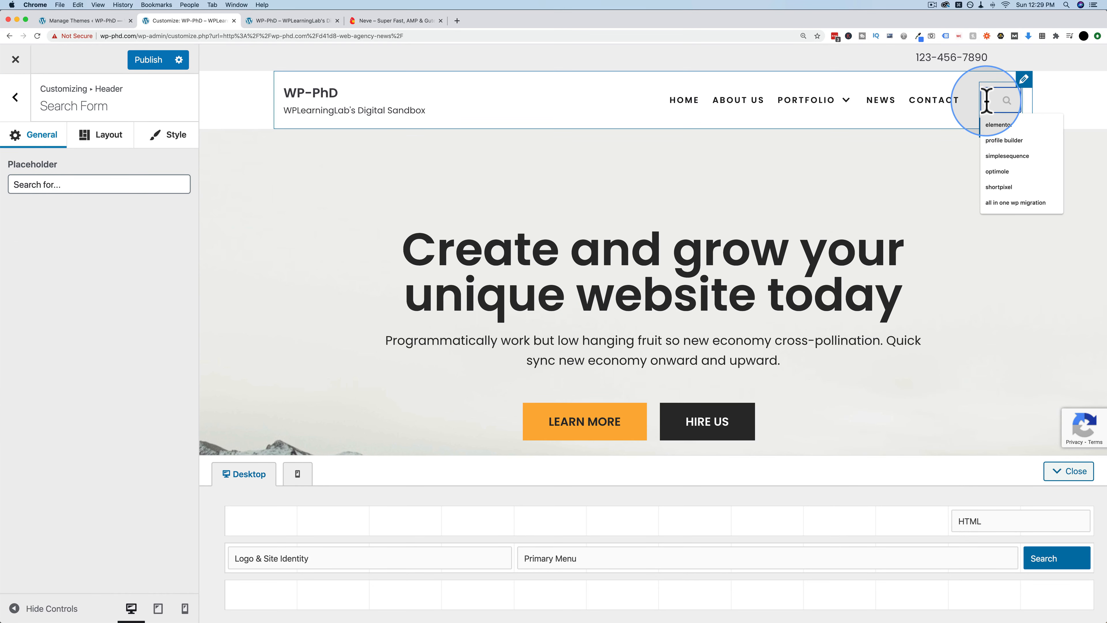
{"action": "left_click_drag", "start_coordinate": [1017, 551], "coordinate": [956, 559]}
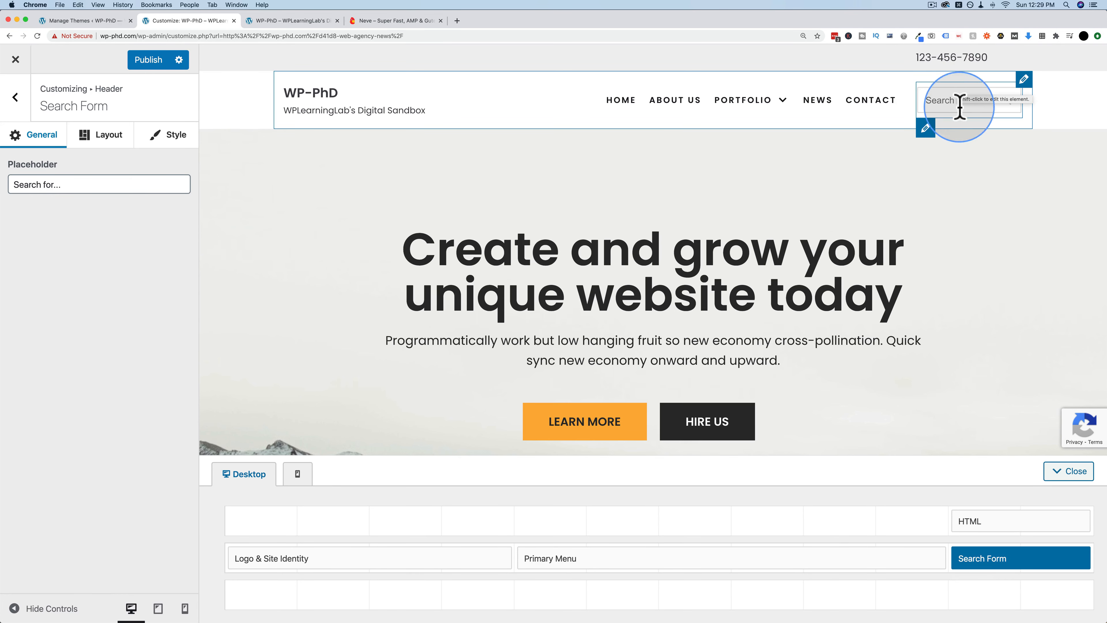
{"action": "left_click", "coordinate": [1082, 558]}
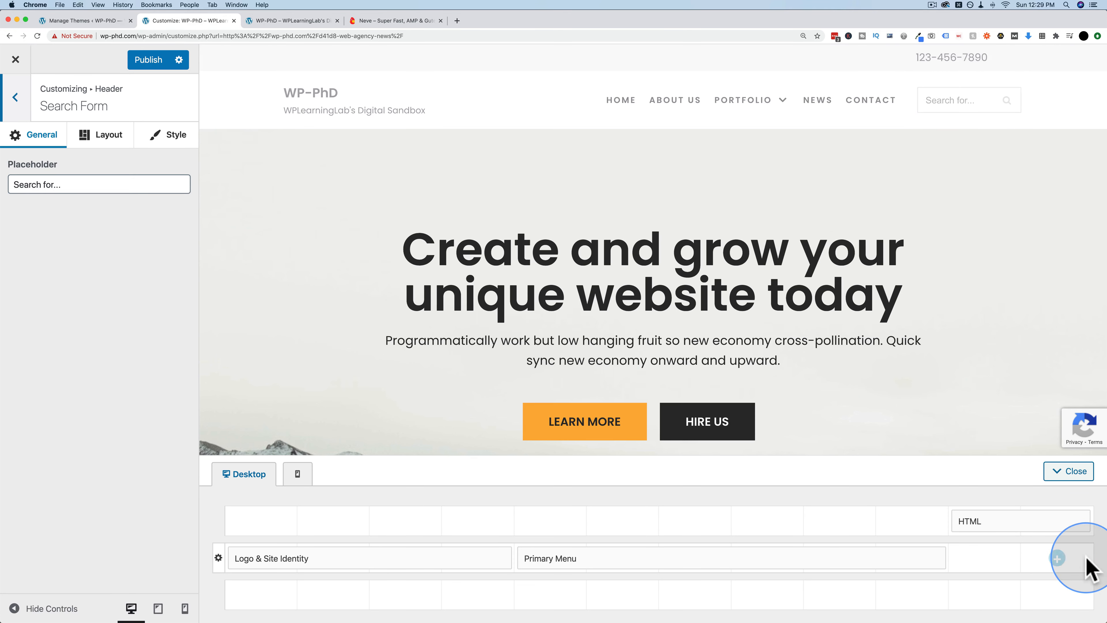
Add the Search Icon again beside a narrower Primary Menu, place a Cart Icon after it, and check the cart in the preview.
{"action": "left_click", "coordinate": [1061, 563]}
{"action": "left_click", "coordinate": [979, 383]}
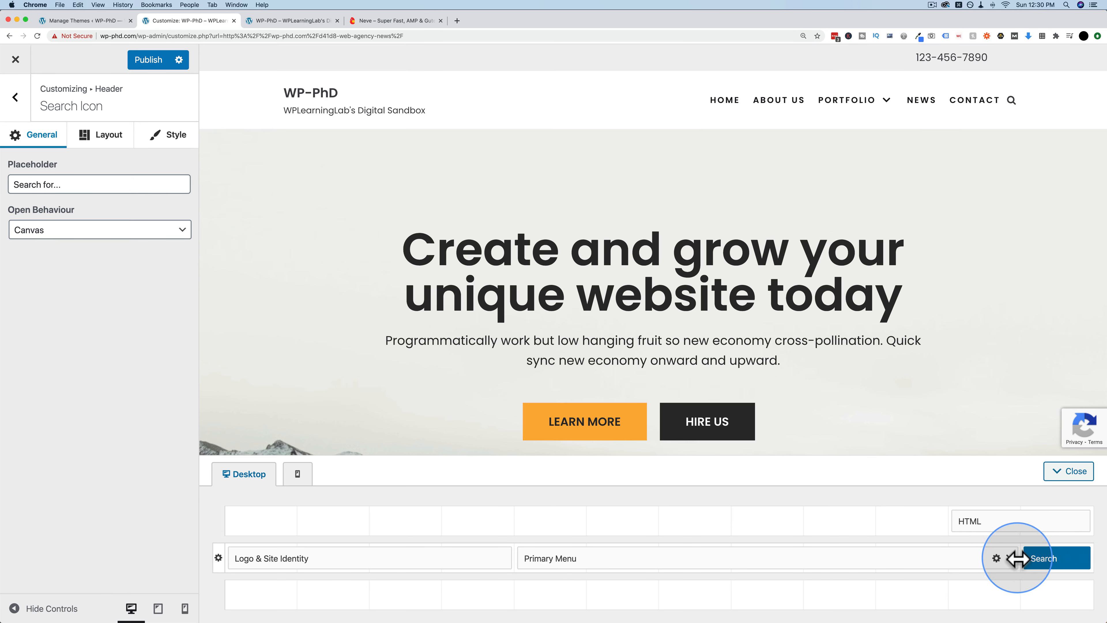
{"action": "left_click_drag", "start_coordinate": [1018, 558], "coordinate": [987, 558]}
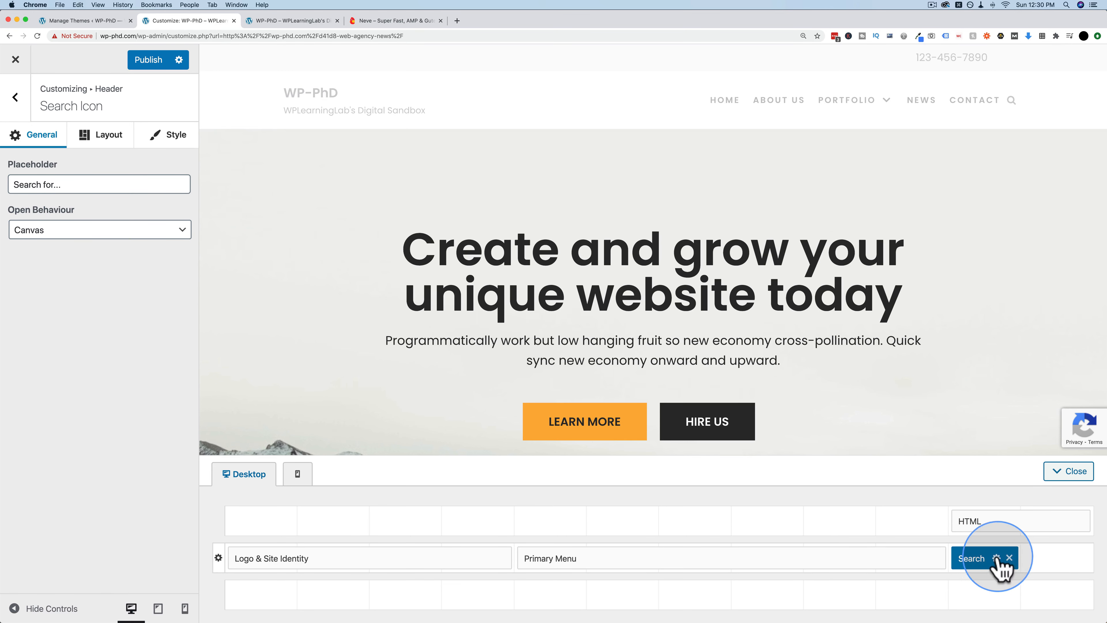
{"action": "left_click", "coordinate": [1055, 556]}
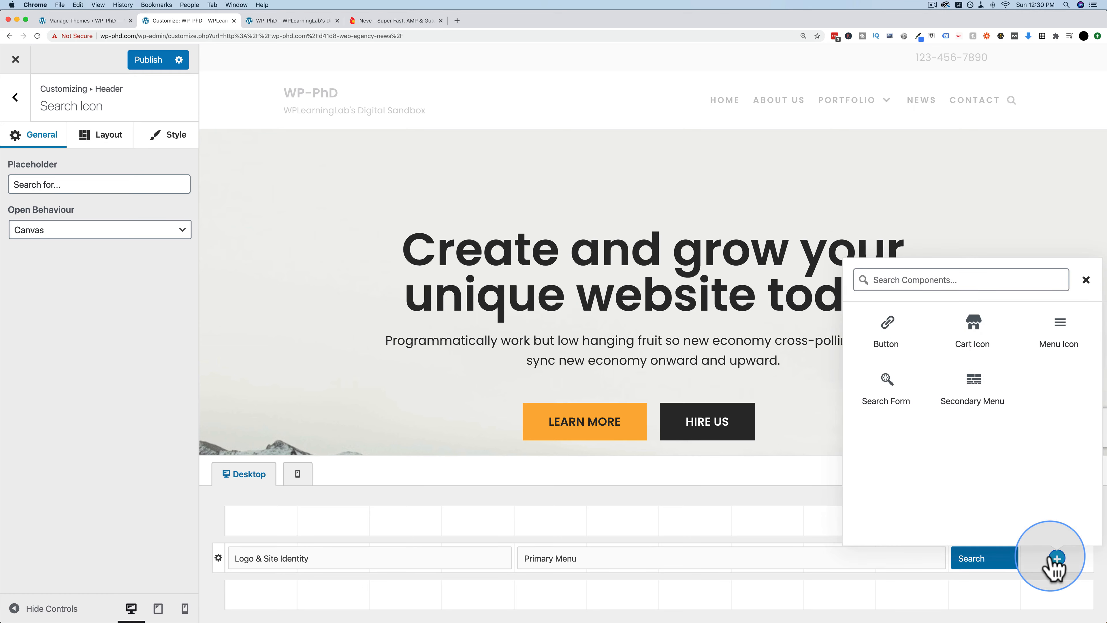
{"action": "left_click", "coordinate": [967, 336]}
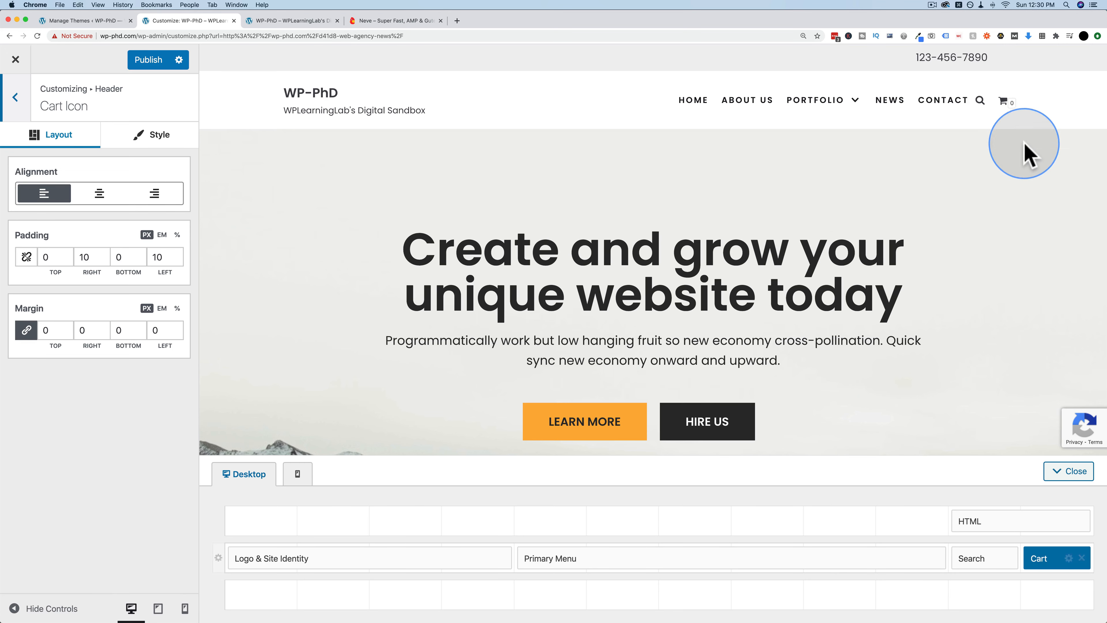
{"action": "mouse_move", "coordinate": [1016, 114]}
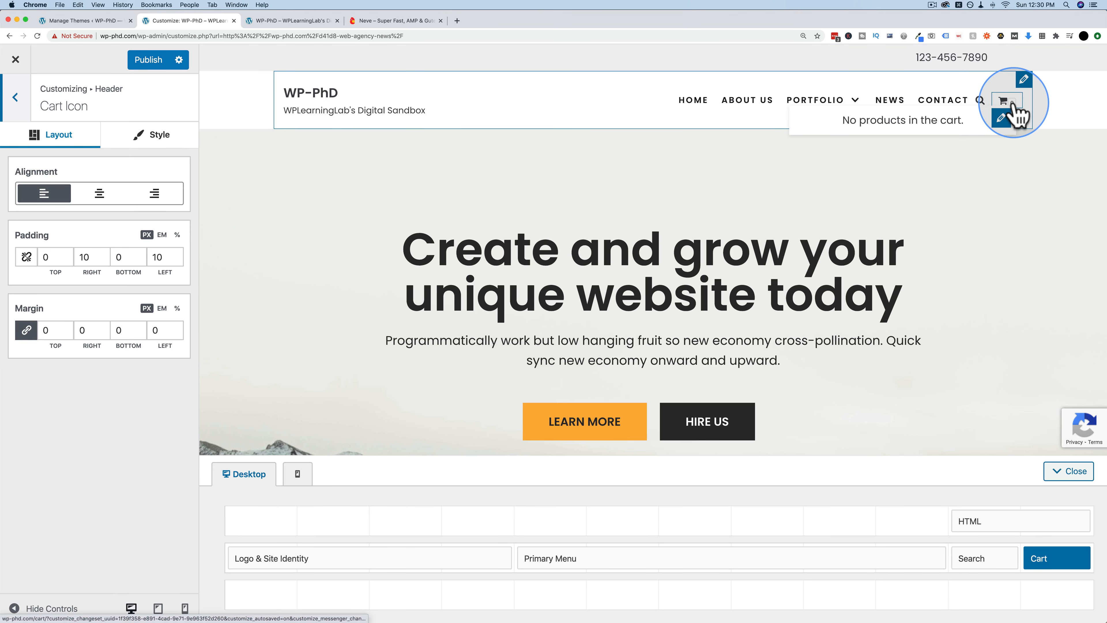
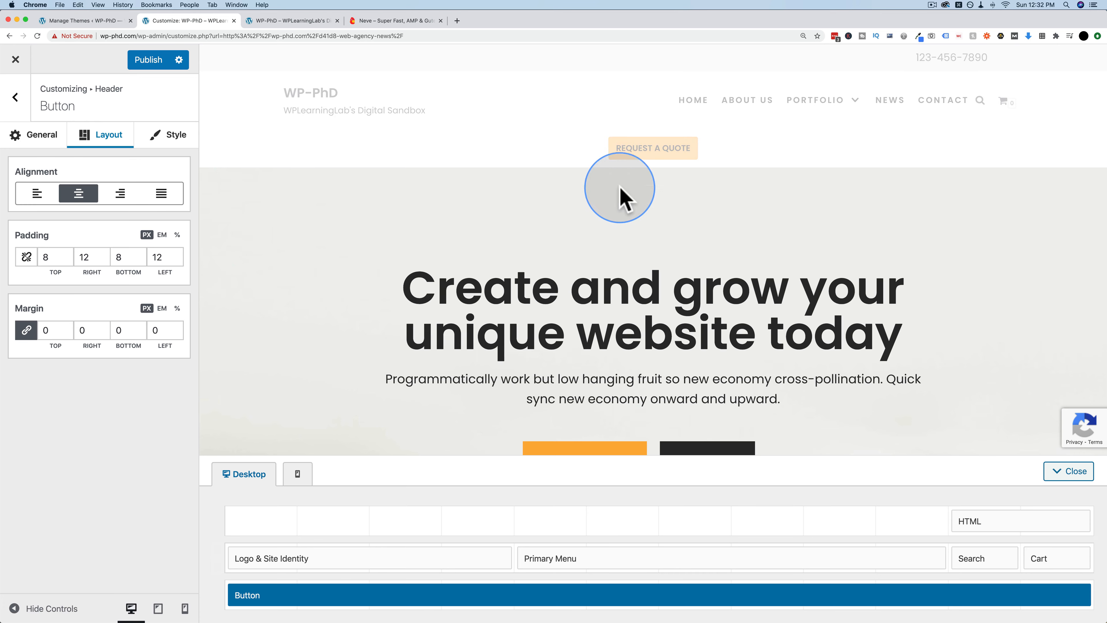
Try left alignment on the Request a Quote button, restore centre alignment, and examine its style options, including Hover.
{"action": "left_click", "coordinate": [37, 193]}
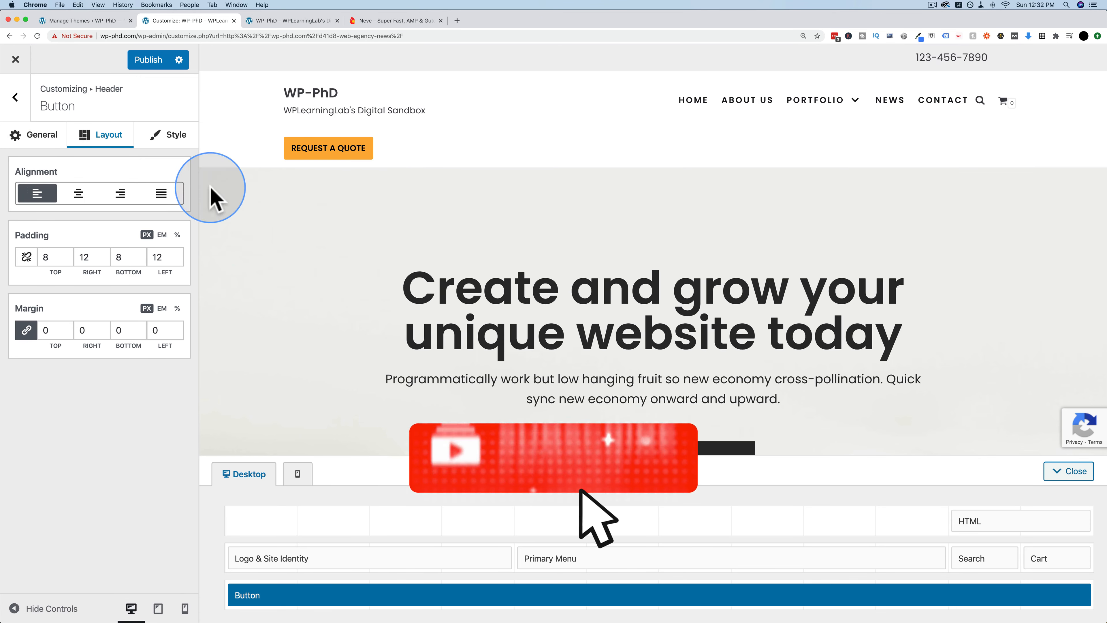
{"action": "left_click", "coordinate": [81, 193]}
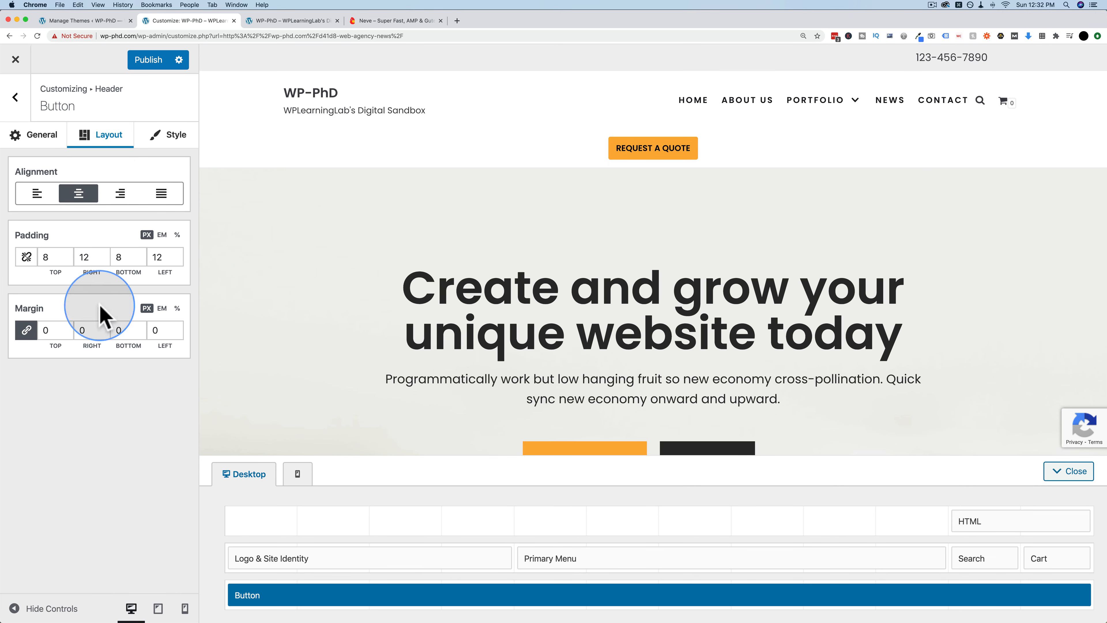
{"action": "left_click", "coordinate": [171, 139]}
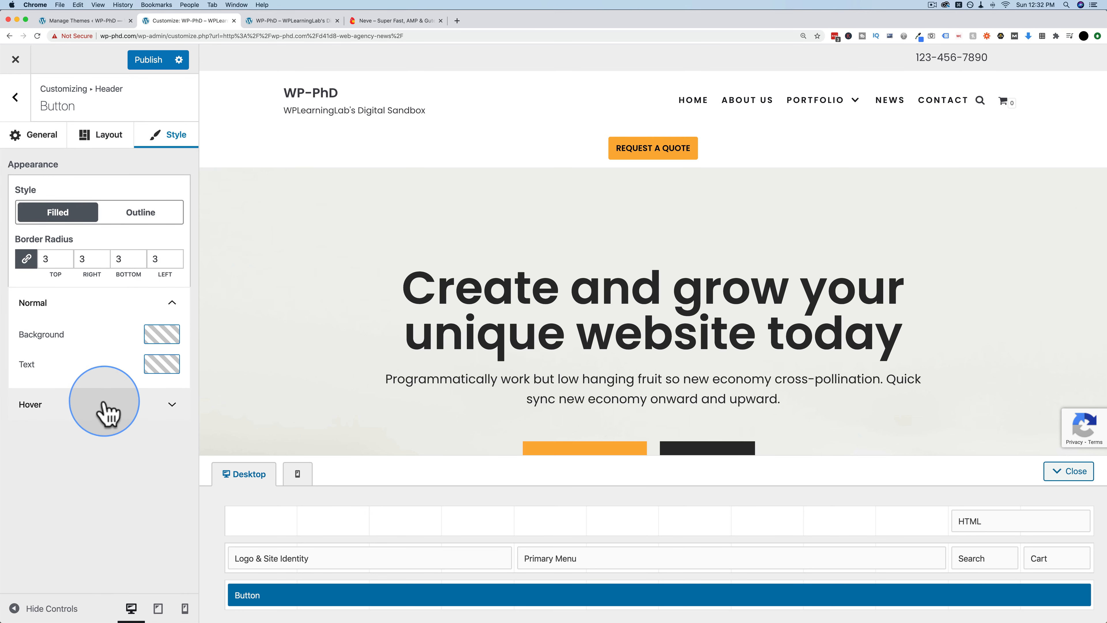
{"action": "left_click", "coordinate": [103, 413]}
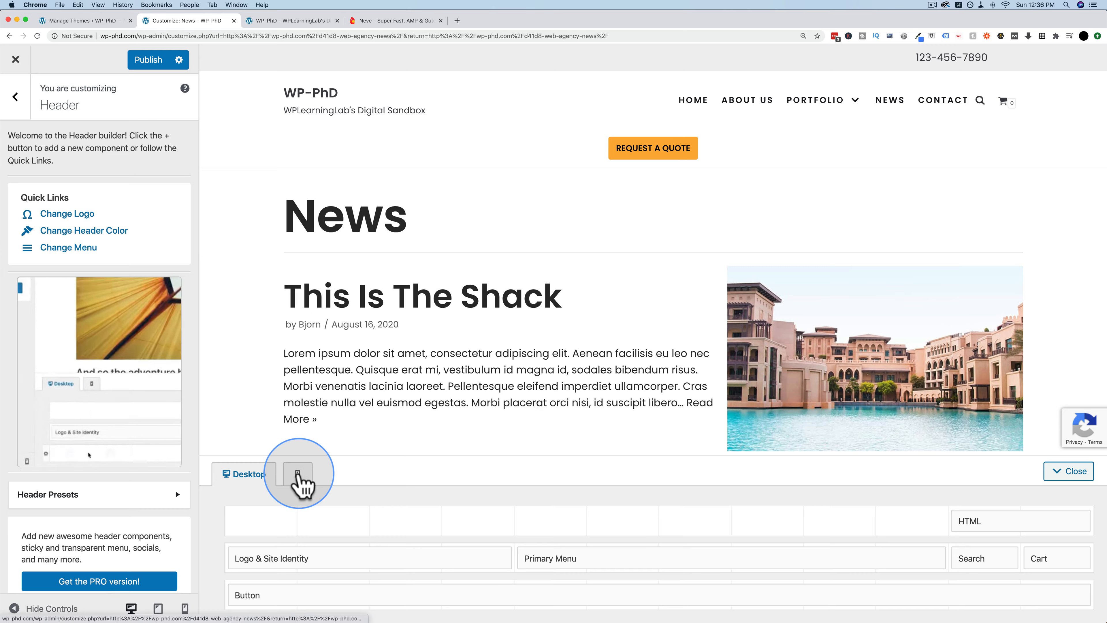
Compare the header's mobile and desktop layouts and examine the components available for the mobile Header Top row.
{"action": "left_click", "coordinate": [298, 475]}
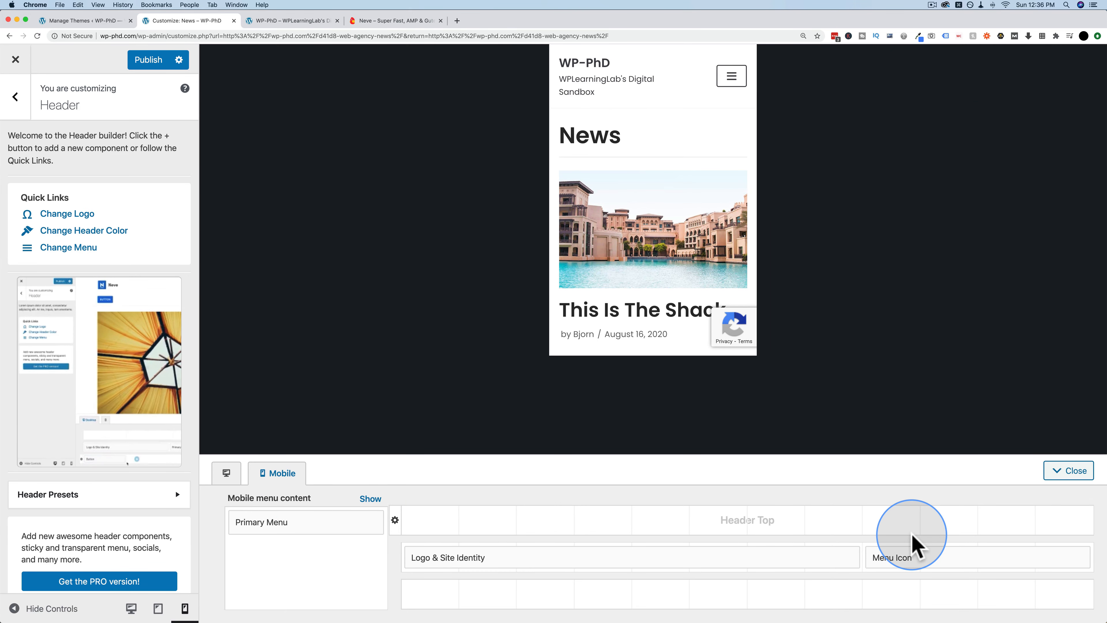
{"action": "left_click", "coordinate": [221, 476]}
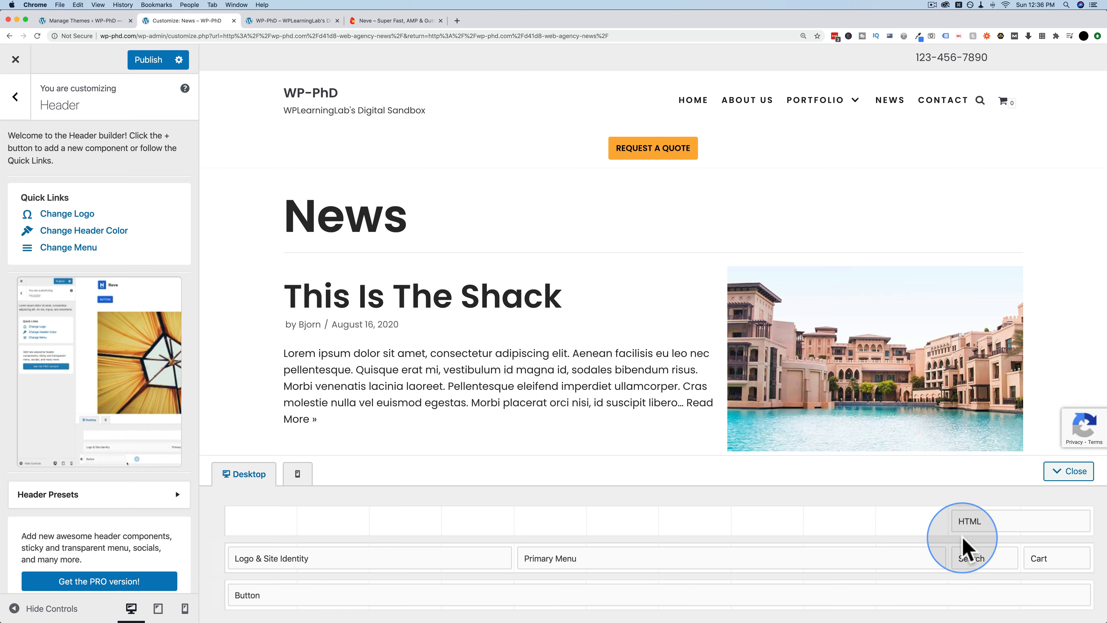
{"action": "left_click", "coordinate": [297, 475]}
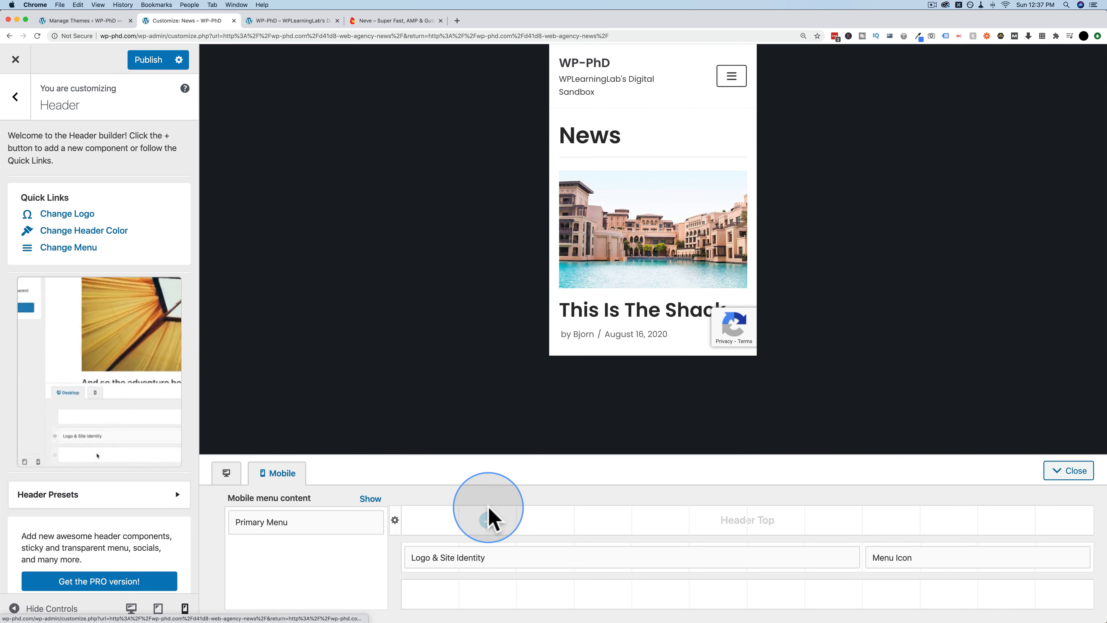
{"action": "mouse_move", "coordinate": [488, 519]}
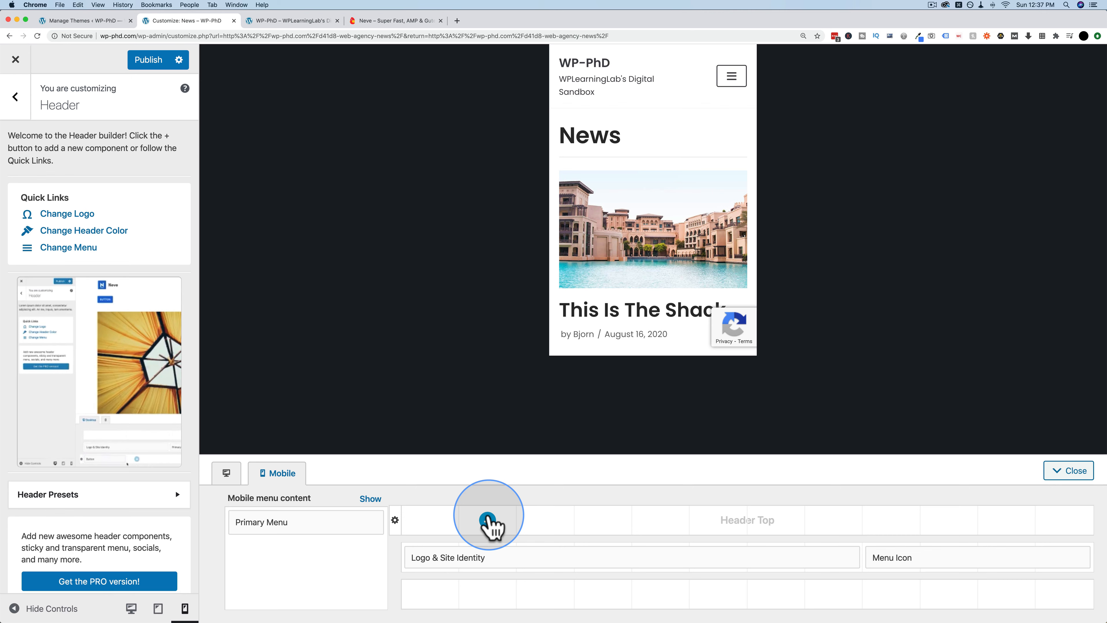
{"action": "left_click", "coordinate": [1065, 522]}
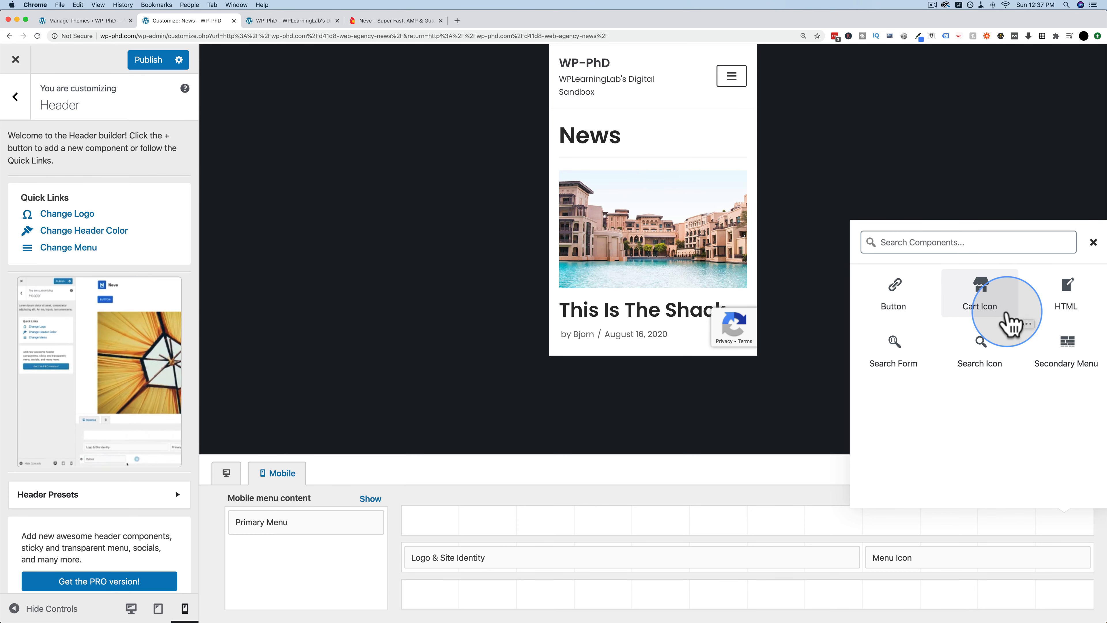
{"action": "left_click", "coordinate": [1092, 242]}
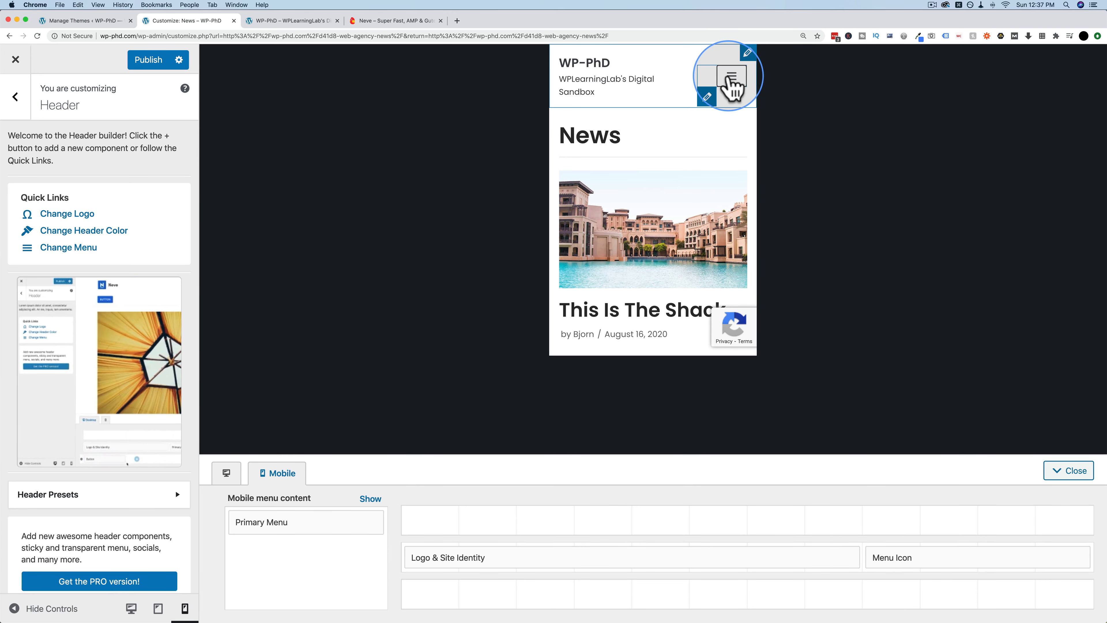
Expand the mobile menu in the preview and add a Secondary Menu below the Primary Menu in the mobile menu content.
{"action": "left_click", "coordinate": [732, 73]}
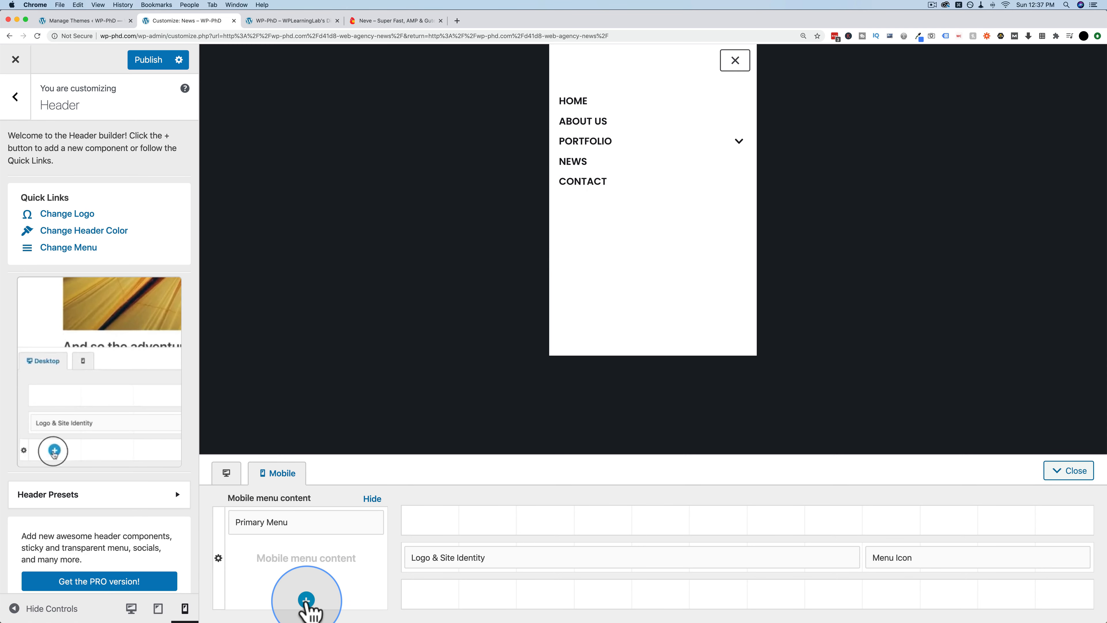
{"action": "left_click", "coordinate": [307, 601]}
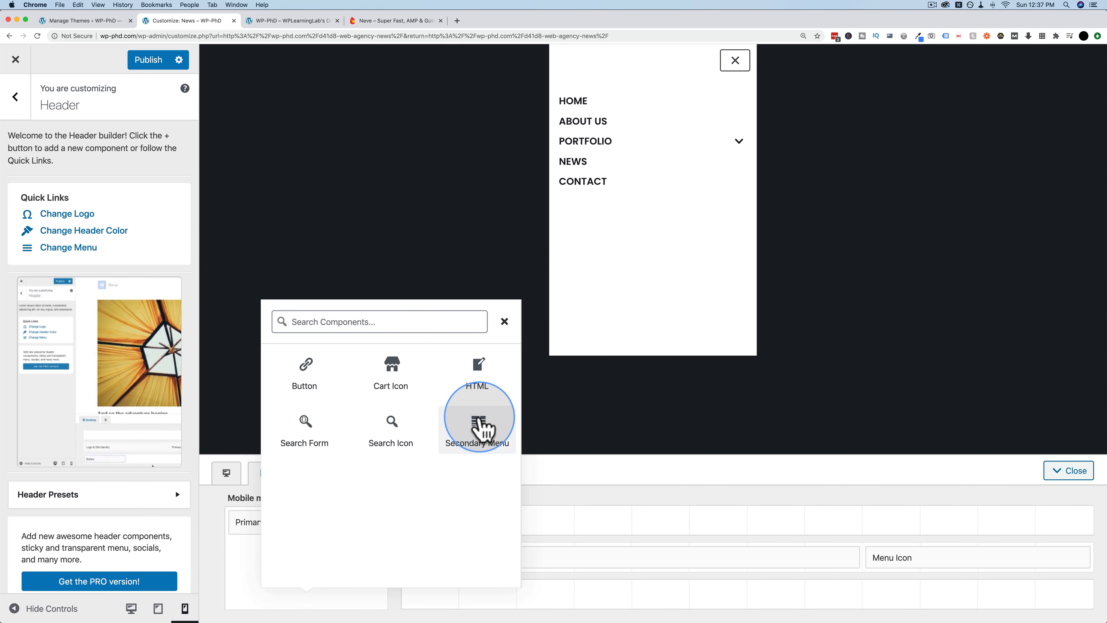
{"action": "left_click", "coordinate": [484, 441]}
{"action": "left_click", "coordinate": [268, 551]}
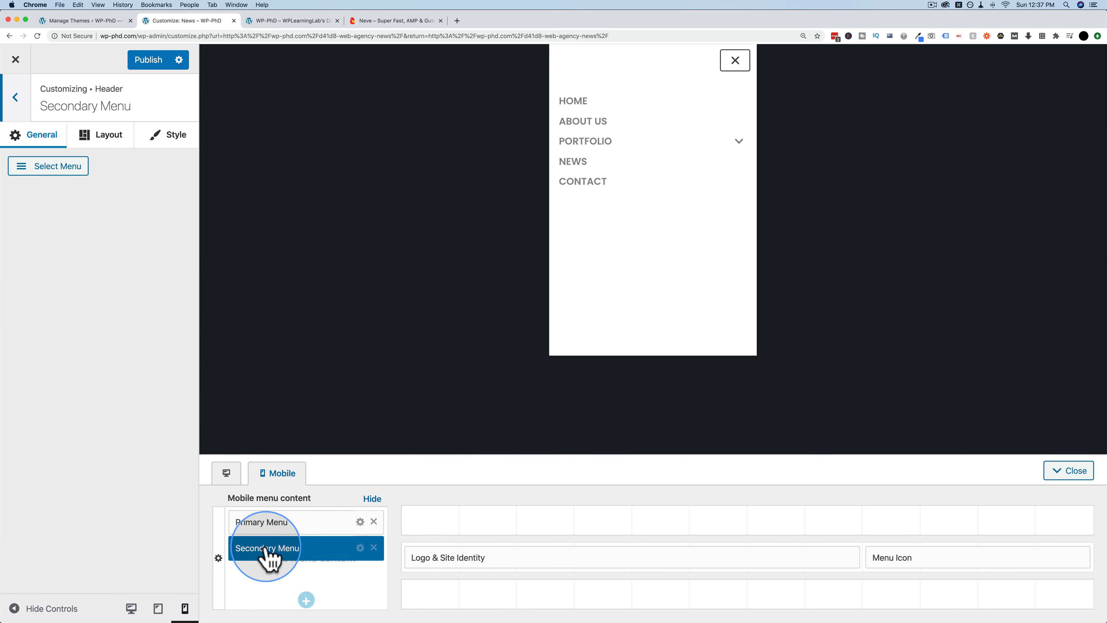
Assign Main Menu to the Secondary Menu location and check the expanded mobile menu in the preview.
{"action": "left_click", "coordinate": [42, 170]}
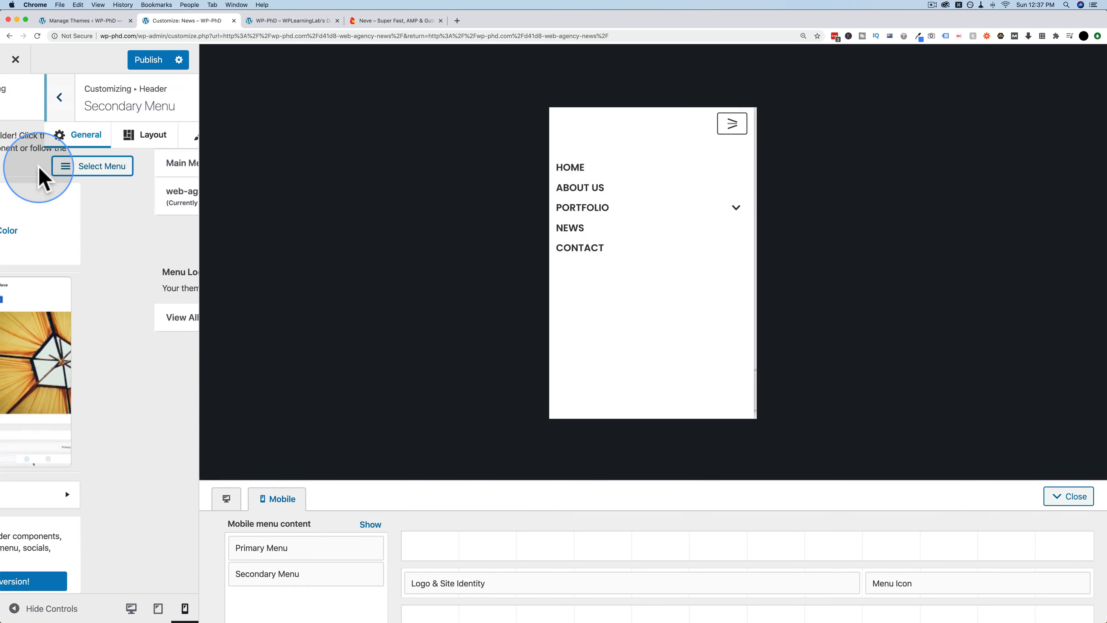
{"action": "left_click", "coordinate": [39, 385]}
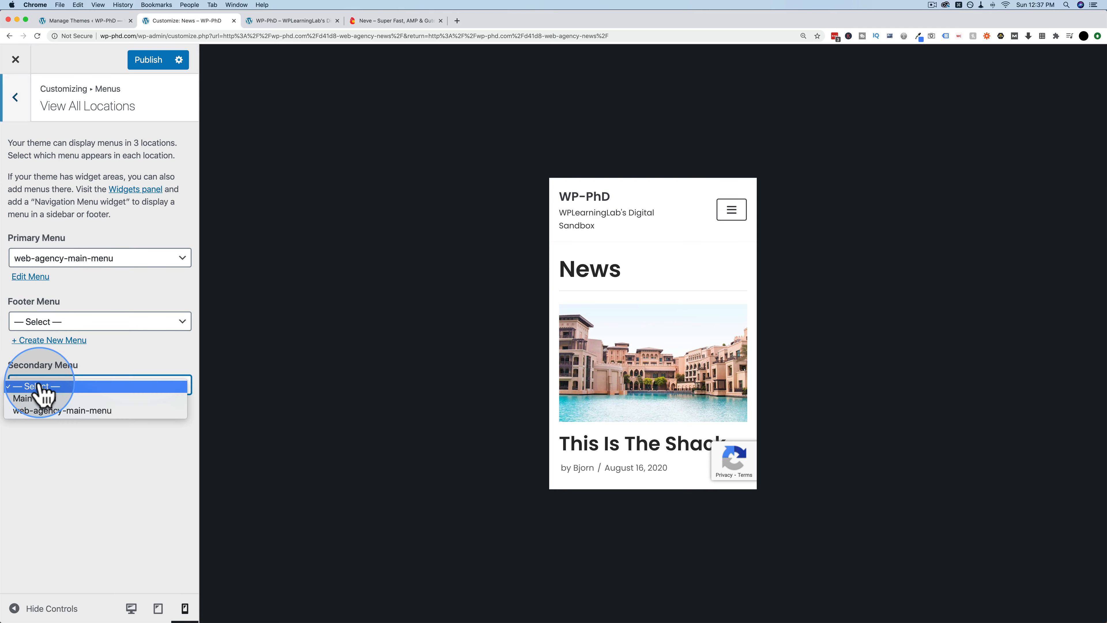
{"action": "left_click", "coordinate": [52, 399]}
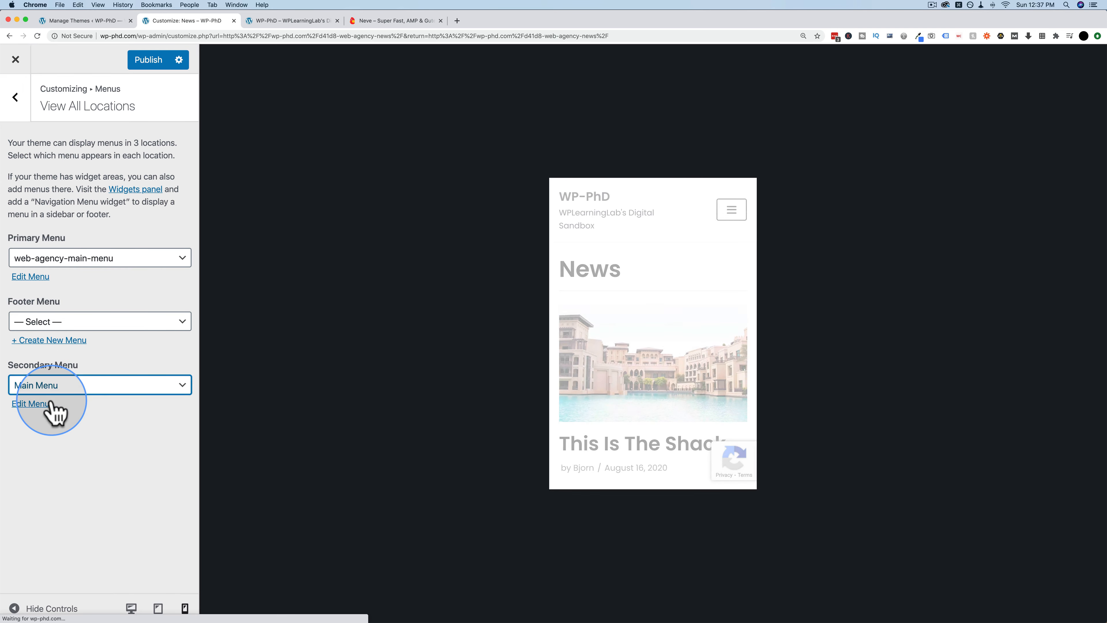
{"action": "left_click", "coordinate": [730, 211]}
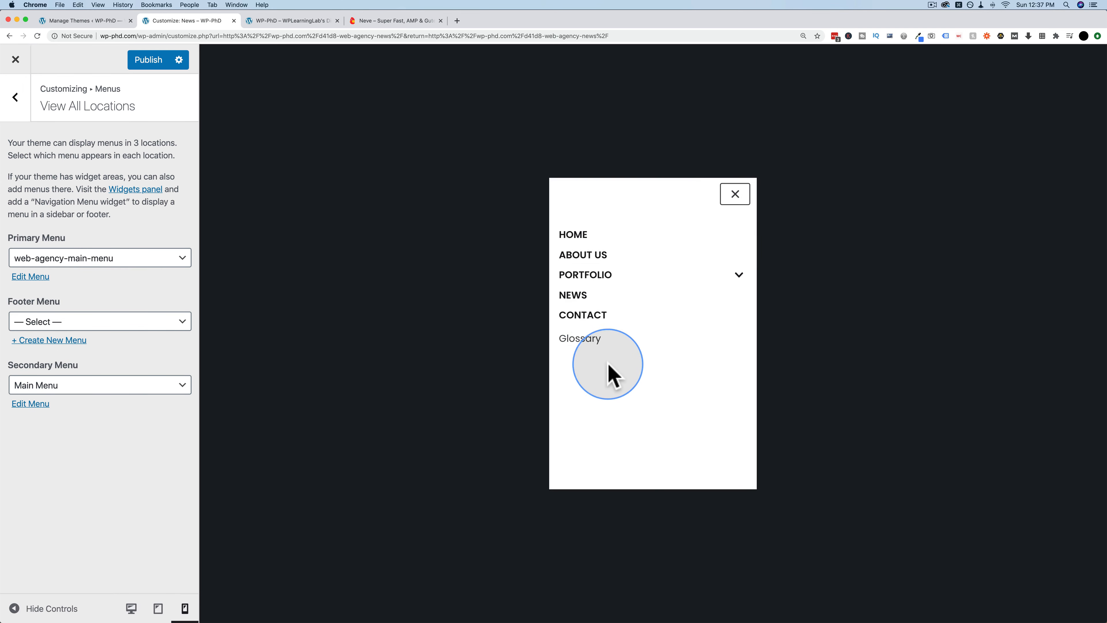
{"action": "left_click", "coordinate": [569, 338]}
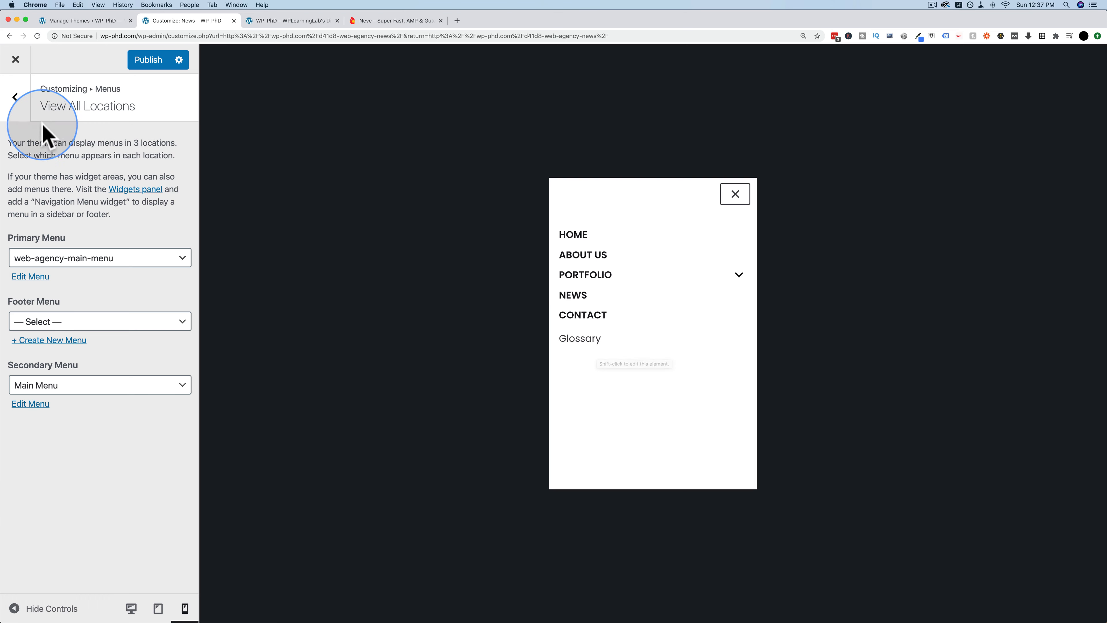
Replace the Secondary Menu with a Button component below the Primary Menu in the header's mobile menu content.
{"action": "left_click", "coordinate": [20, 104]}
{"action": "left_click", "coordinate": [20, 111]}
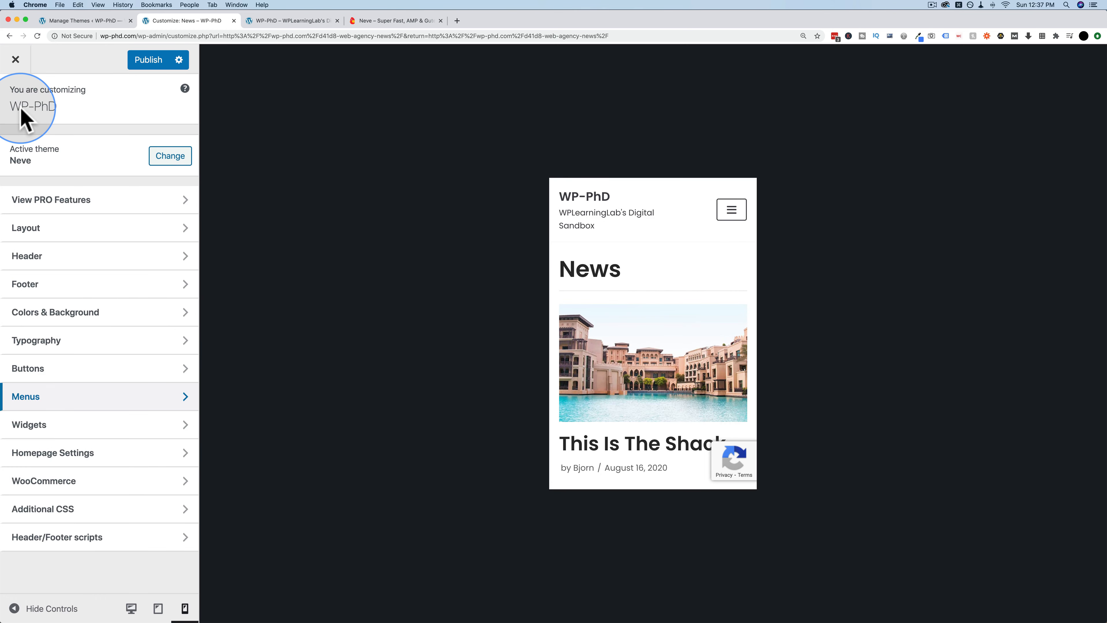
{"action": "left_click", "coordinate": [72, 258]}
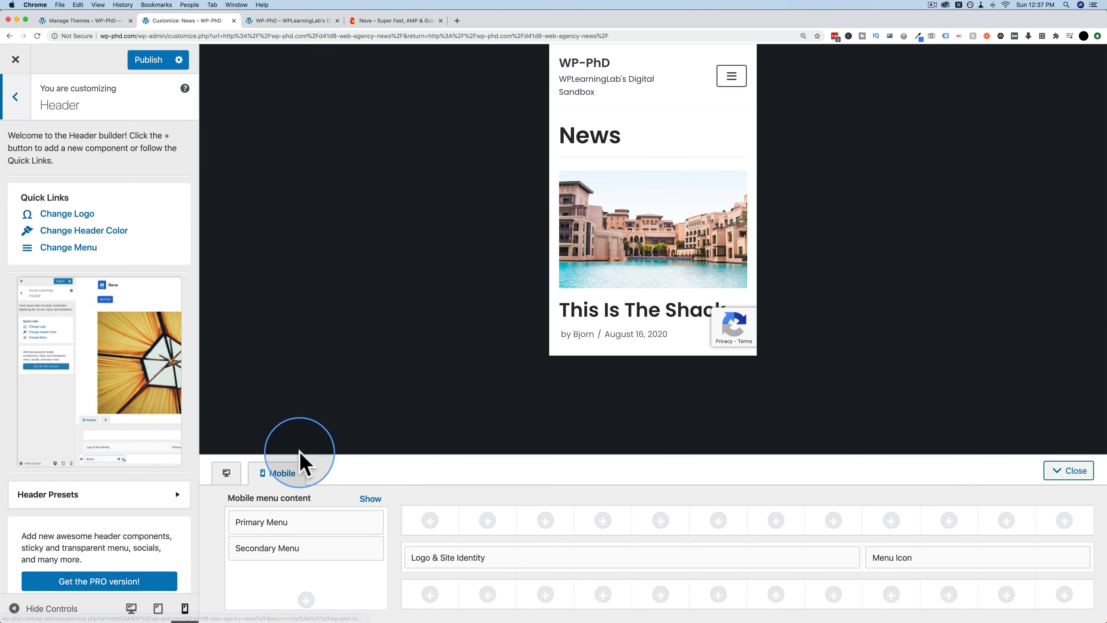
{"action": "left_click", "coordinate": [374, 547]}
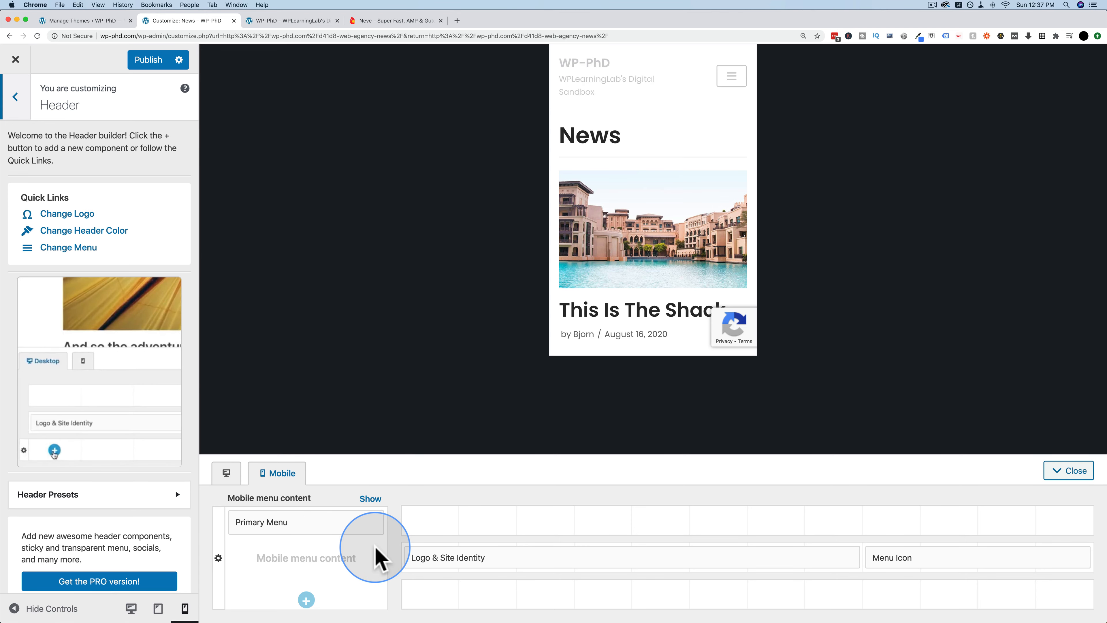
{"action": "left_click", "coordinate": [306, 599]}
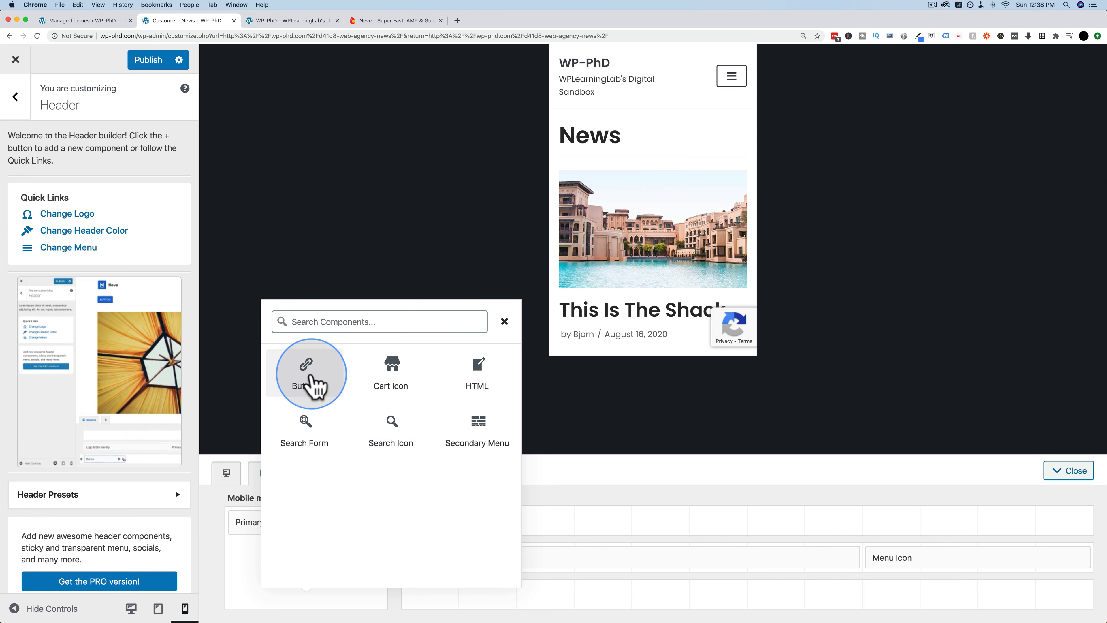
{"action": "left_click", "coordinate": [308, 369]}
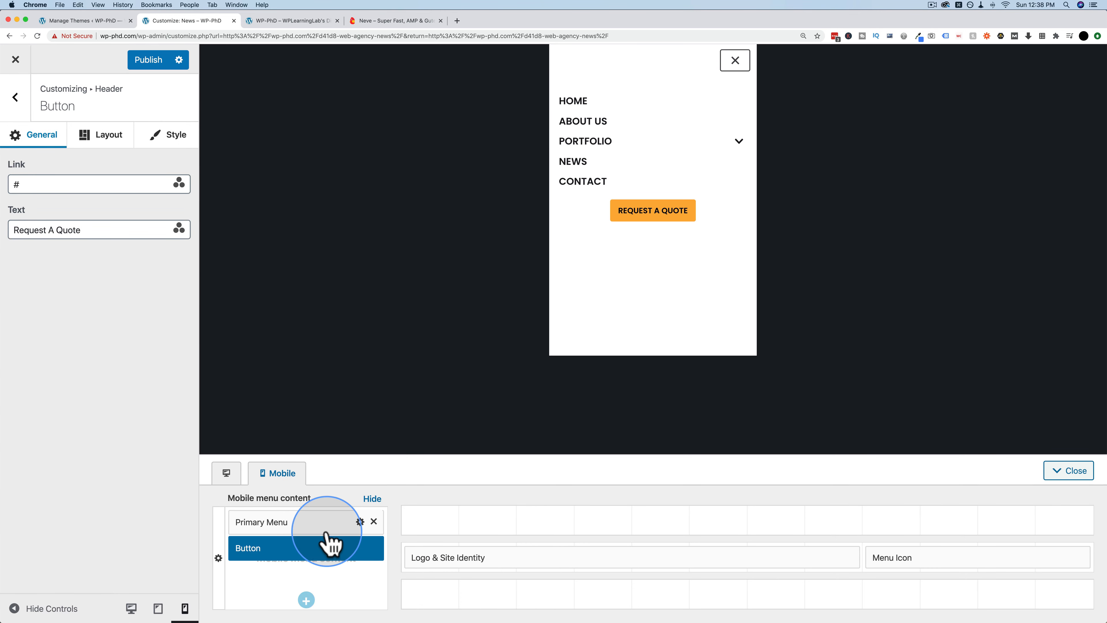
{"action": "left_click", "coordinate": [325, 523]}
{"action": "left_click", "coordinate": [16, 103]}
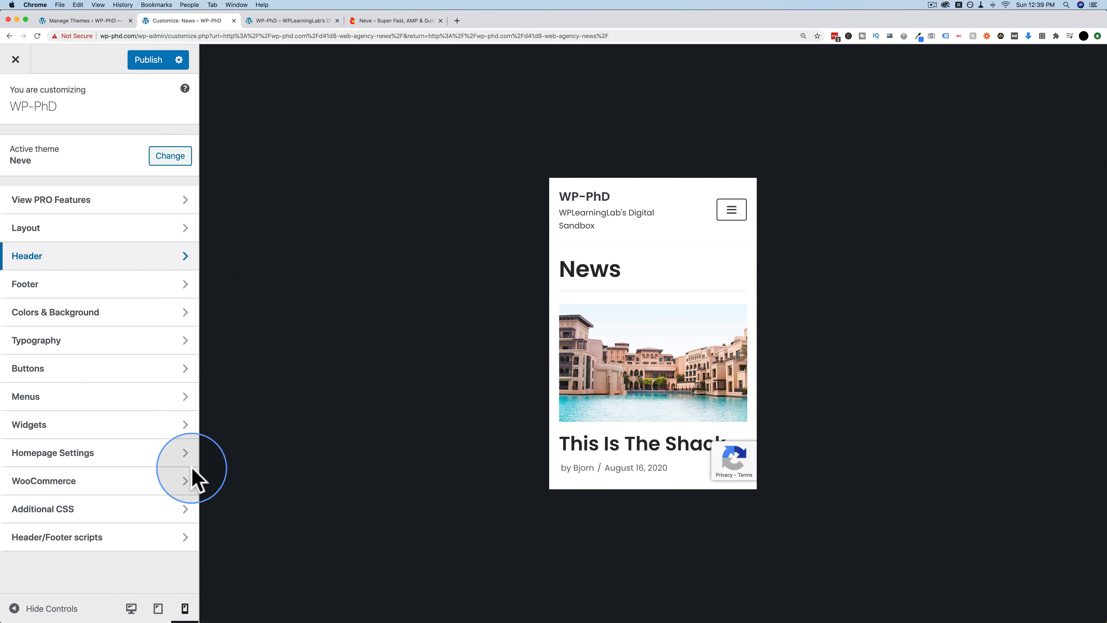
Switch to the desktop preview, show the Home page, and open the Container layout settings.
{"action": "left_click", "coordinate": [131, 609]}
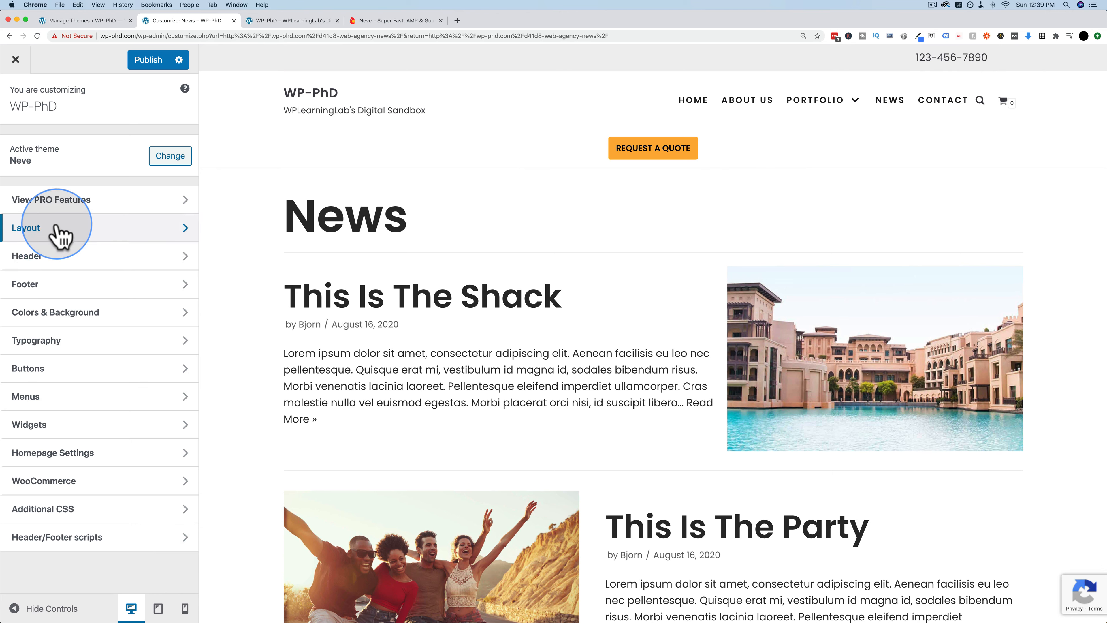
{"action": "left_click", "coordinate": [63, 233]}
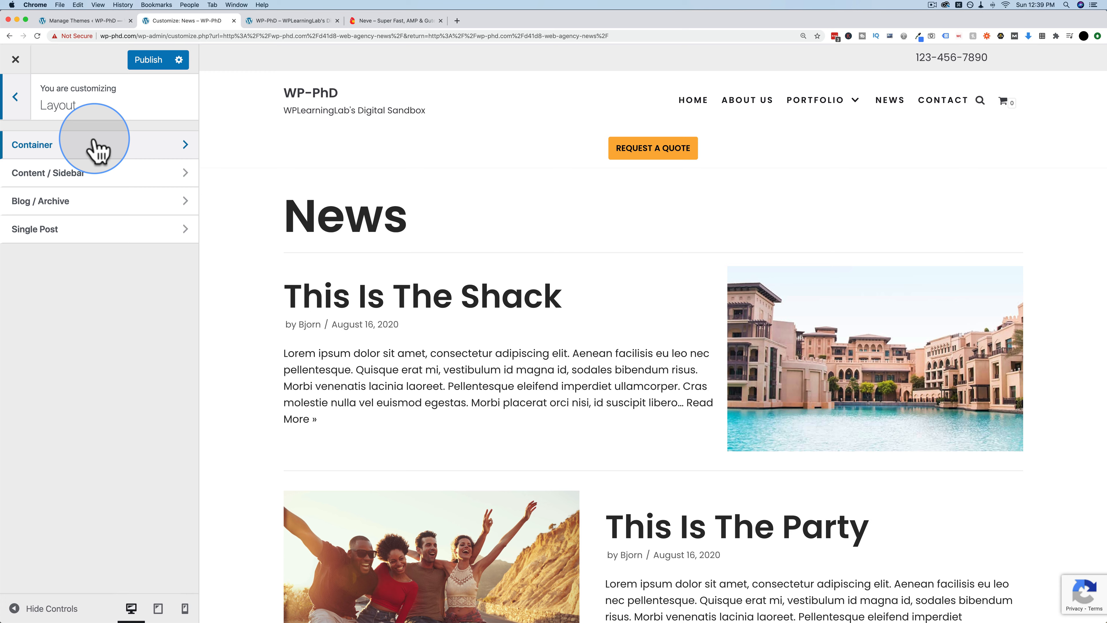
{"action": "left_click", "coordinate": [693, 101]}
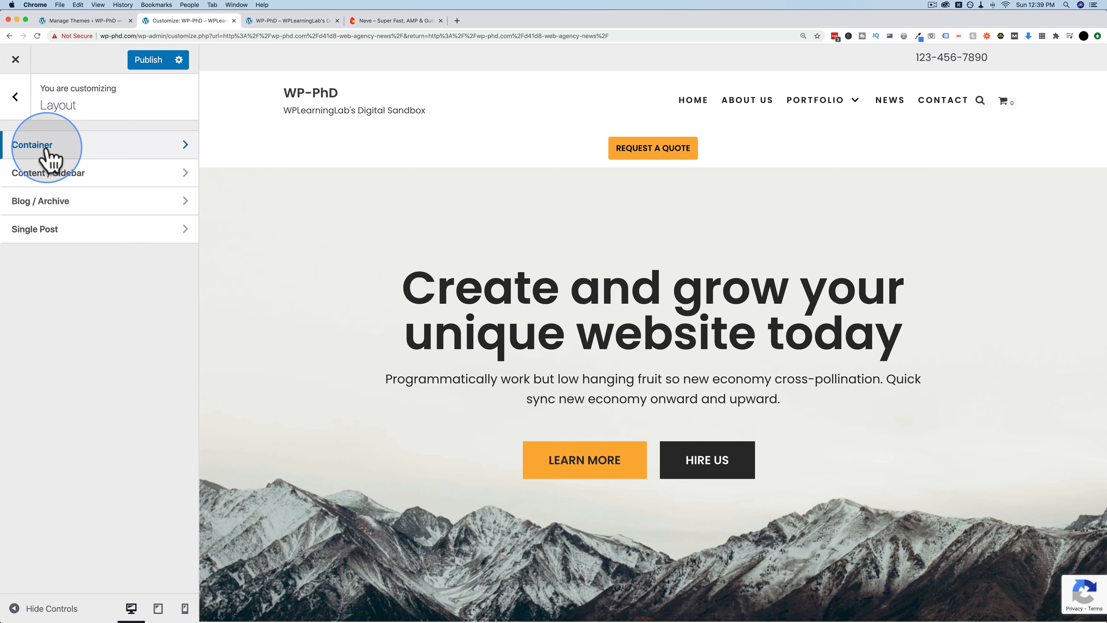
{"action": "left_click", "coordinate": [46, 149]}
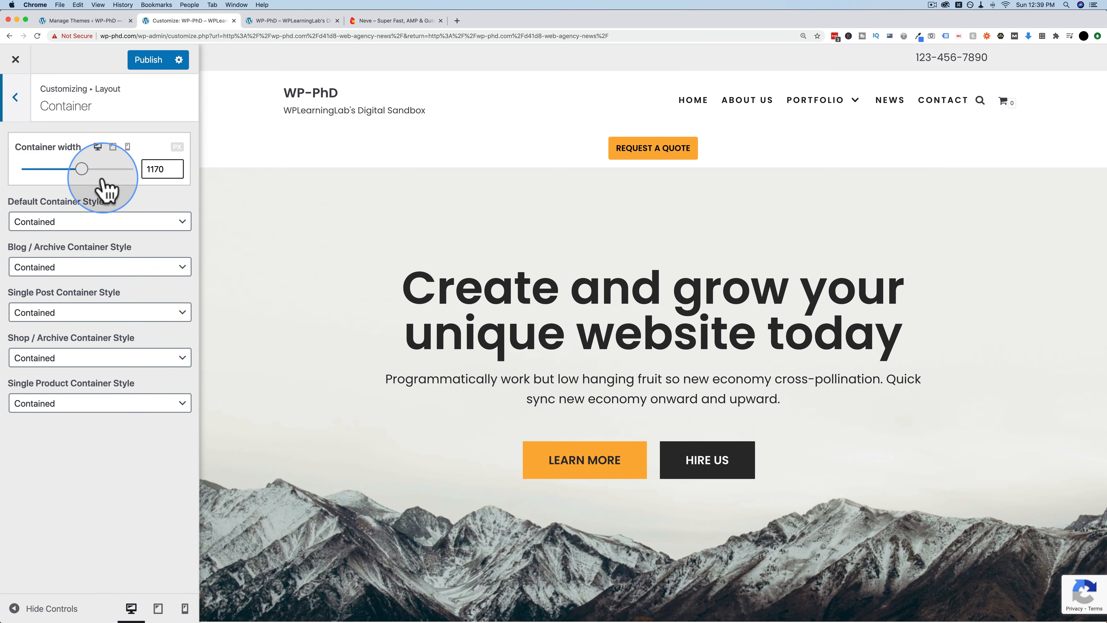
Try container widths of 1259 and 1554 with the News page in the preview, and settle on 1173.
{"action": "mouse_move", "coordinate": [82, 169]}
{"action": "left_mouse_down"}
{"action": "mouse_move", "coordinate": [41, 172]}
{"action": "mouse_move", "coordinate": [68, 177]}
{"action": "left_mouse_up"}
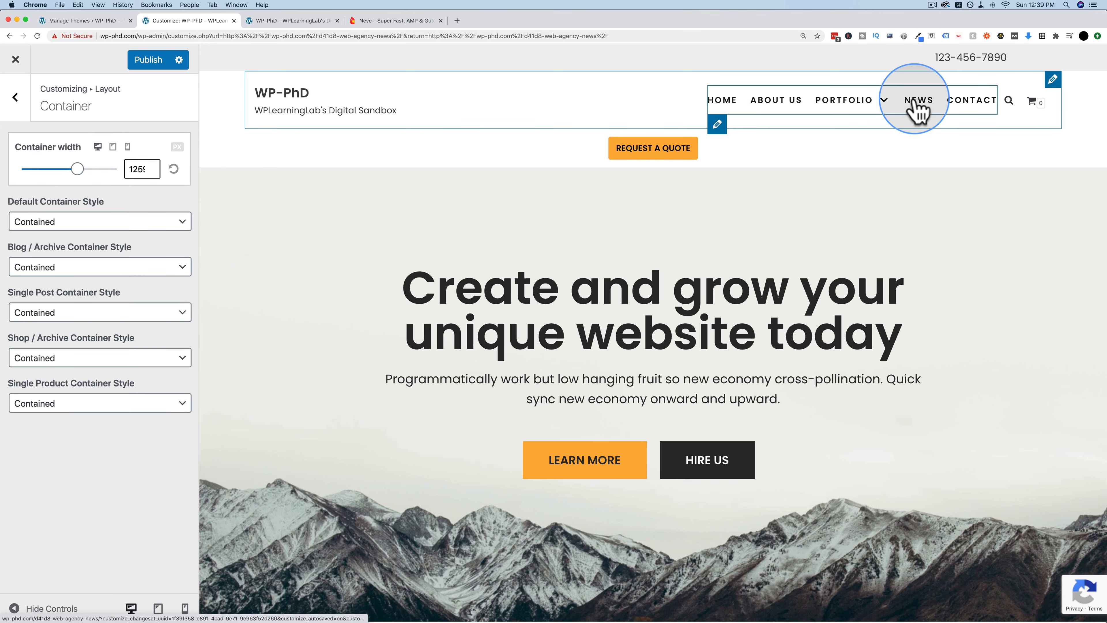
{"action": "left_click", "coordinate": [918, 103]}
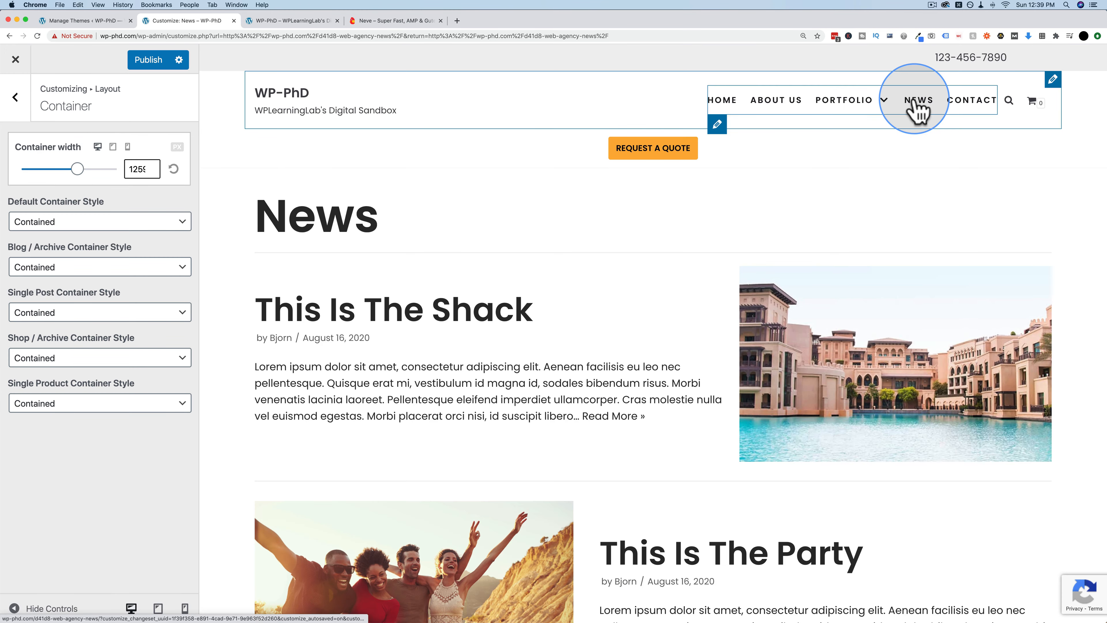
{"action": "left_click_drag", "start_coordinate": [78, 170], "coordinate": [116, 170]}
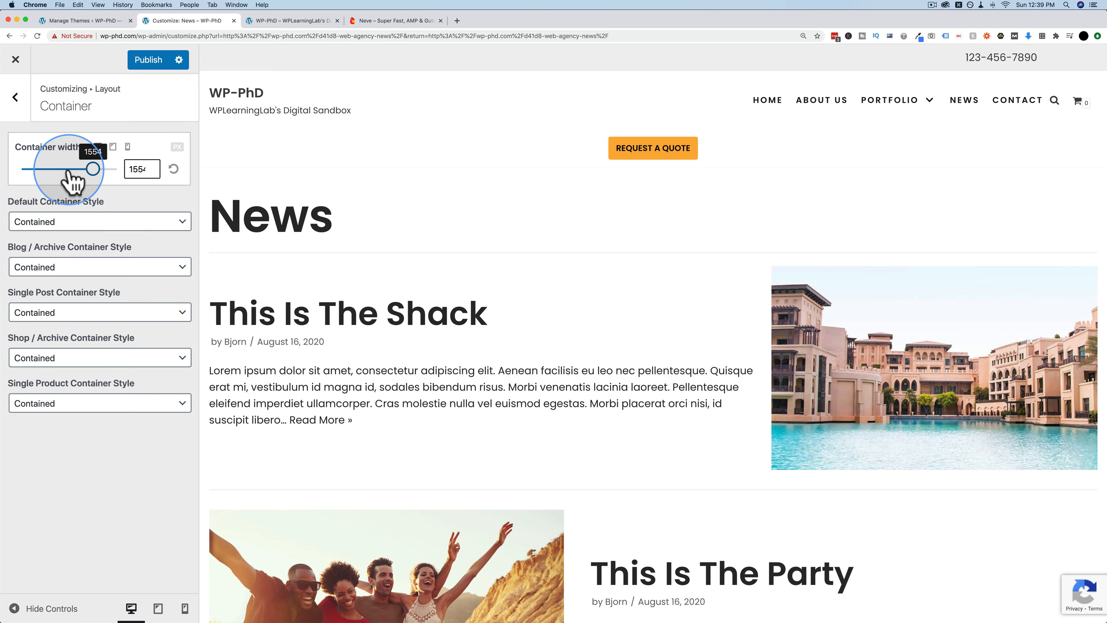
{"action": "mouse_move", "coordinate": [74, 181]}
{"action": "left_mouse_down"}
{"action": "mouse_move", "coordinate": [39, 179]}
{"action": "mouse_move", "coordinate": [72, 183]}
{"action": "mouse_move", "coordinate": [62, 186]}
{"action": "left_mouse_up"}
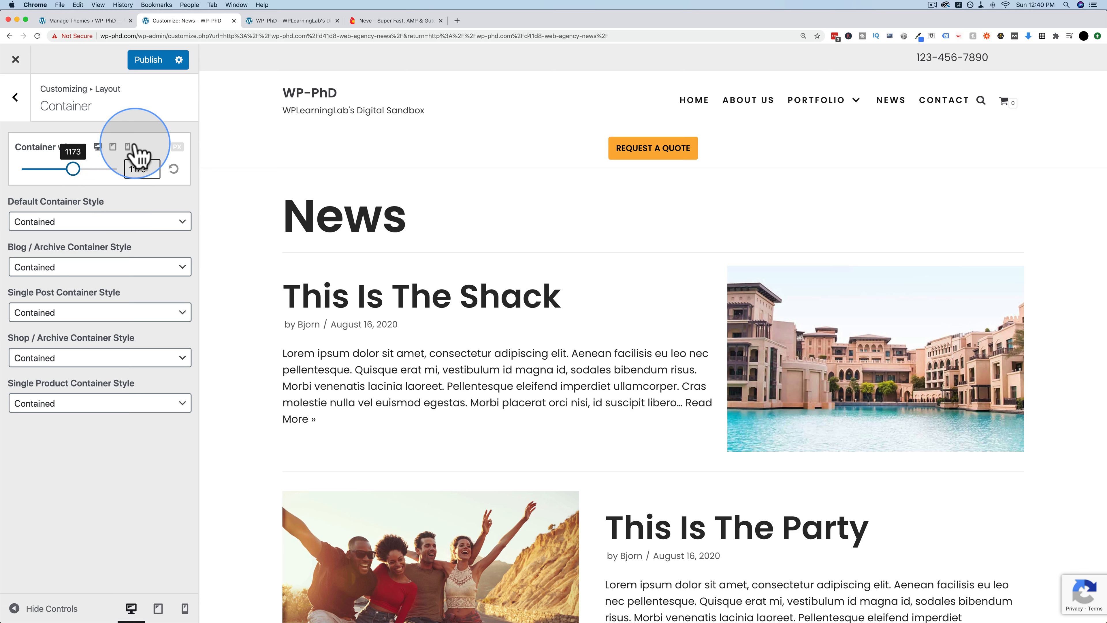
Try Full Width as the Default Container Style and restore it to Contained.
{"action": "left_click", "coordinate": [86, 228]}
{"action": "left_click", "coordinate": [45, 236]}
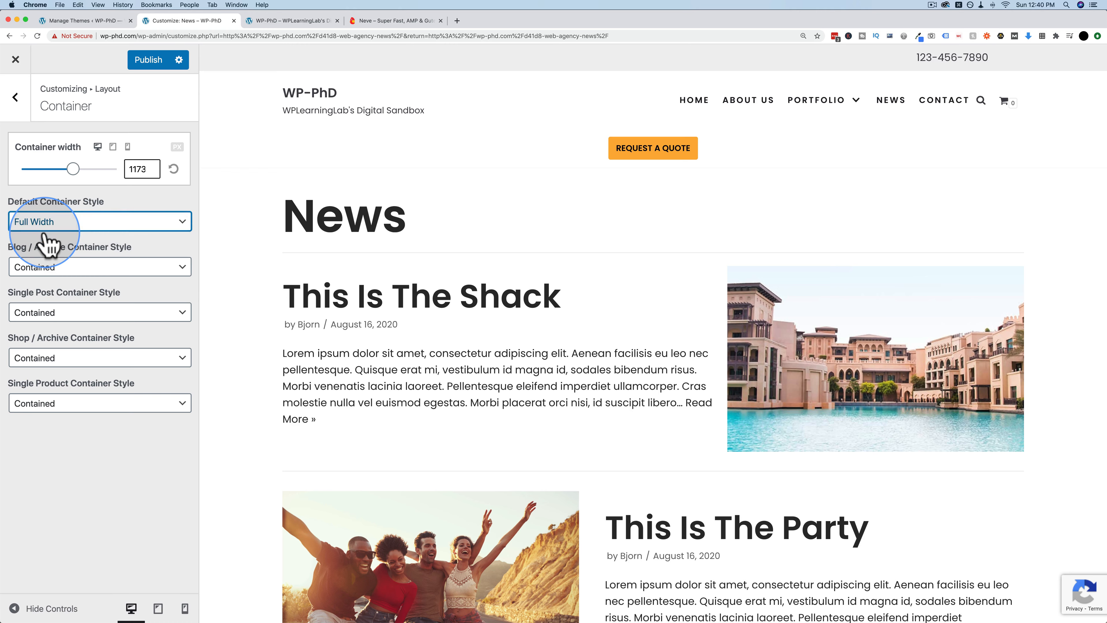
{"action": "left_click", "coordinate": [76, 235]}
{"action": "left_click", "coordinate": [50, 213]}
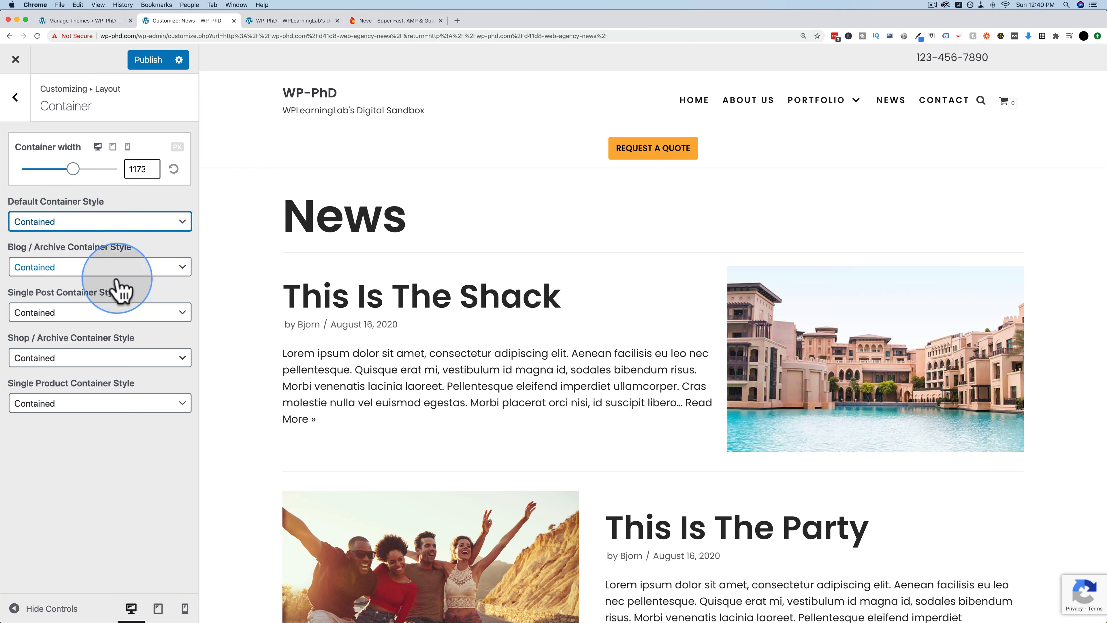
Try Full Width for the Blog / Archive Container Style on the News page and restore it to Contained.
{"action": "left_click", "coordinate": [75, 288]}
{"action": "left_click", "coordinate": [77, 273]}
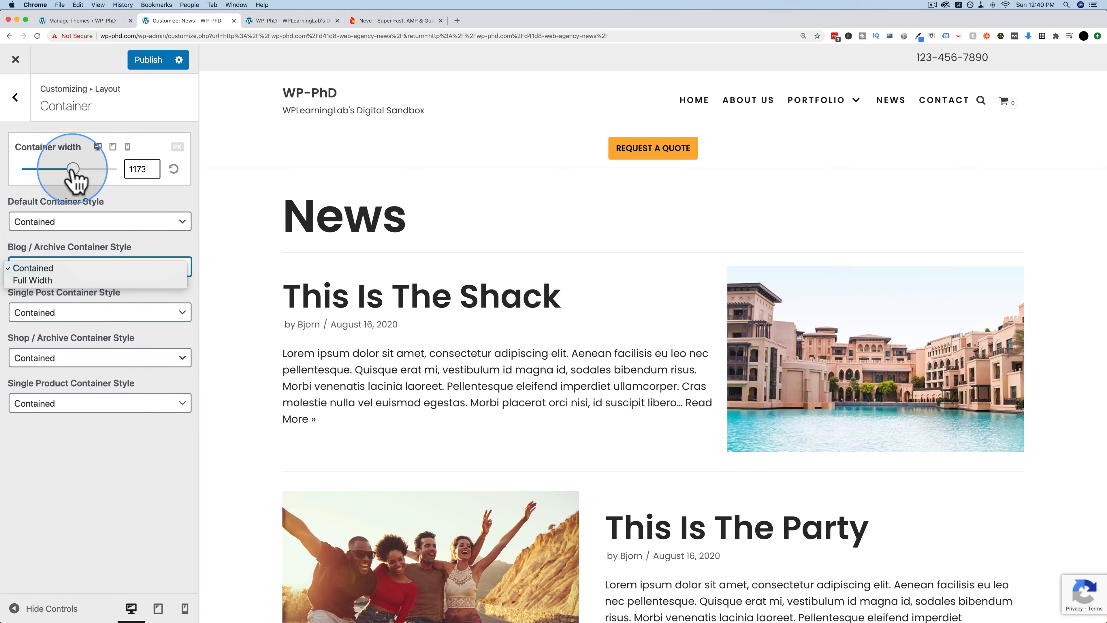
{"action": "left_click", "coordinate": [53, 281]}
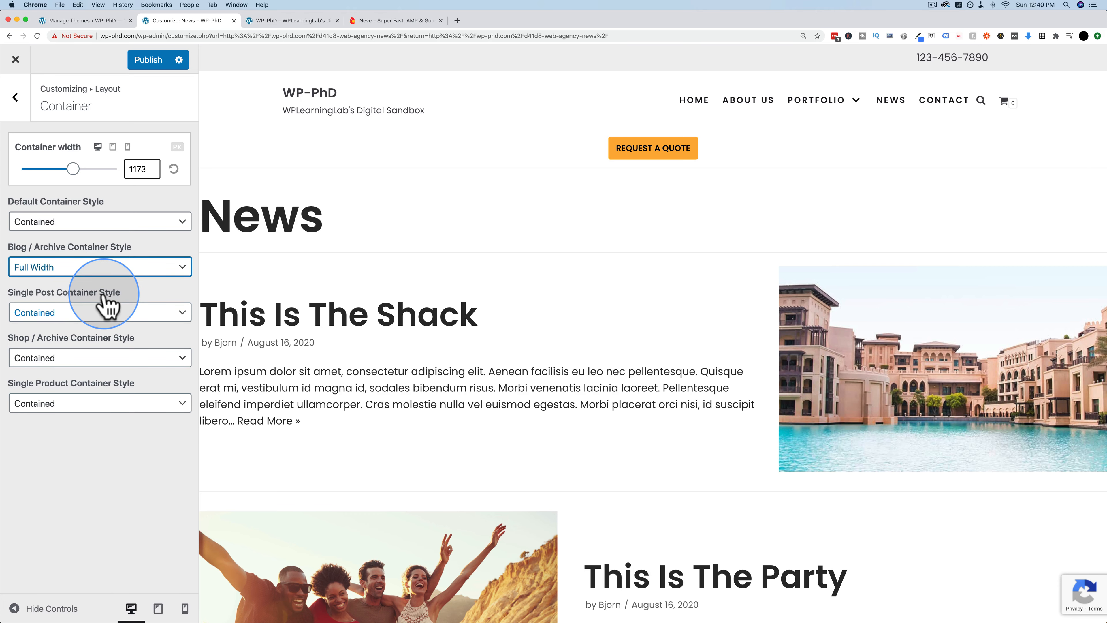
{"action": "left_click", "coordinate": [112, 270]}
{"action": "left_click", "coordinate": [63, 257]}
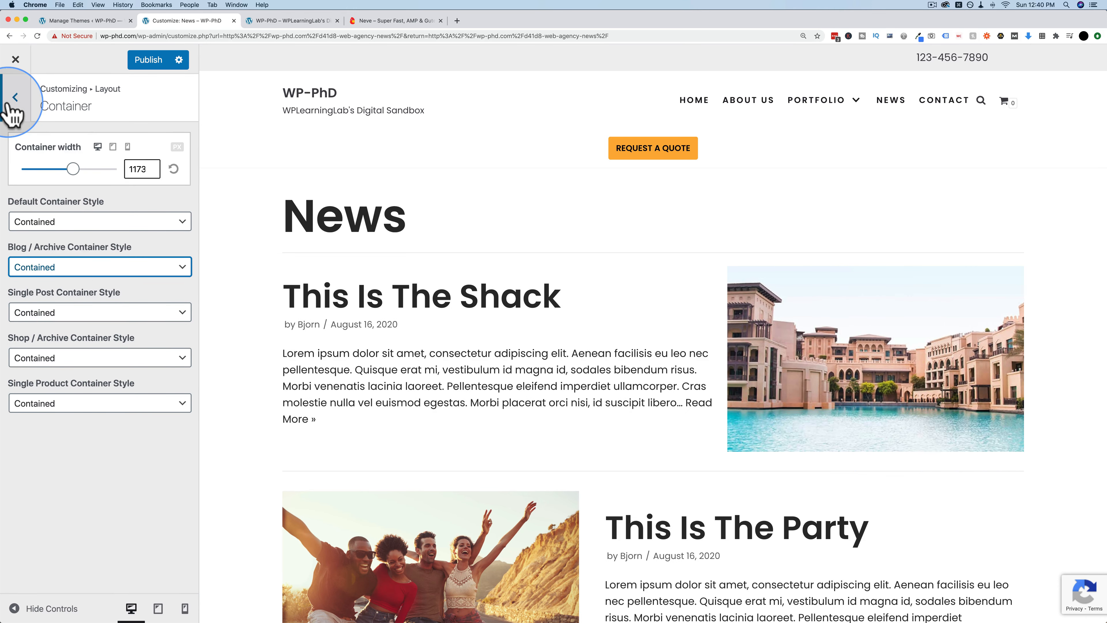
Give the Blog / Archive pages a left sidebar and set their content width to 81%.
{"action": "left_click", "coordinate": [13, 105]}
{"action": "left_click", "coordinate": [62, 187]}
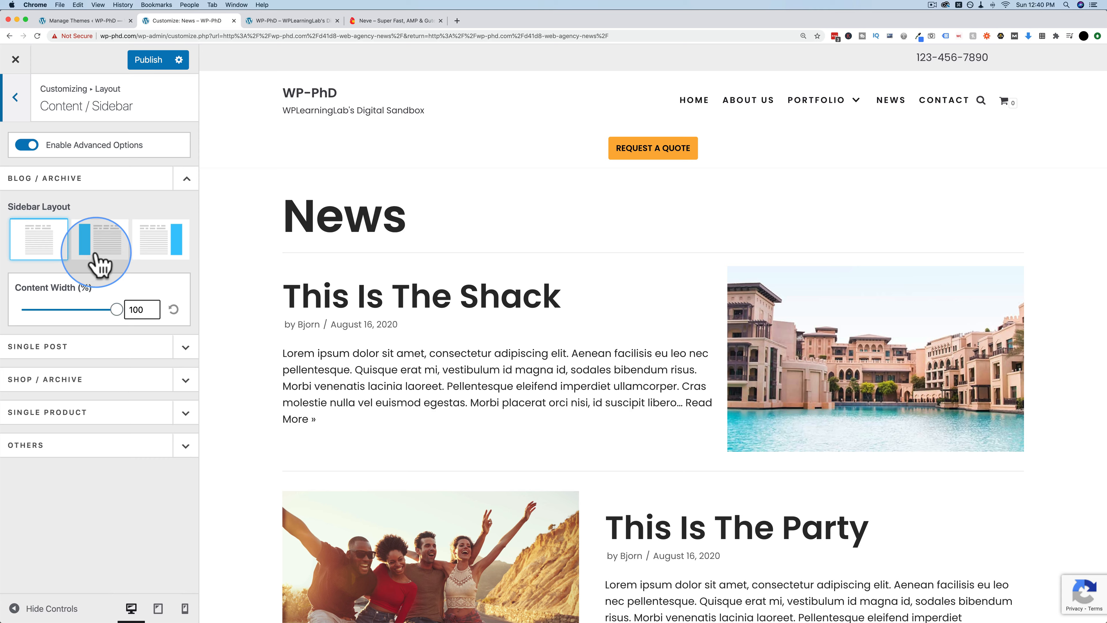
{"action": "left_click", "coordinate": [105, 261]}
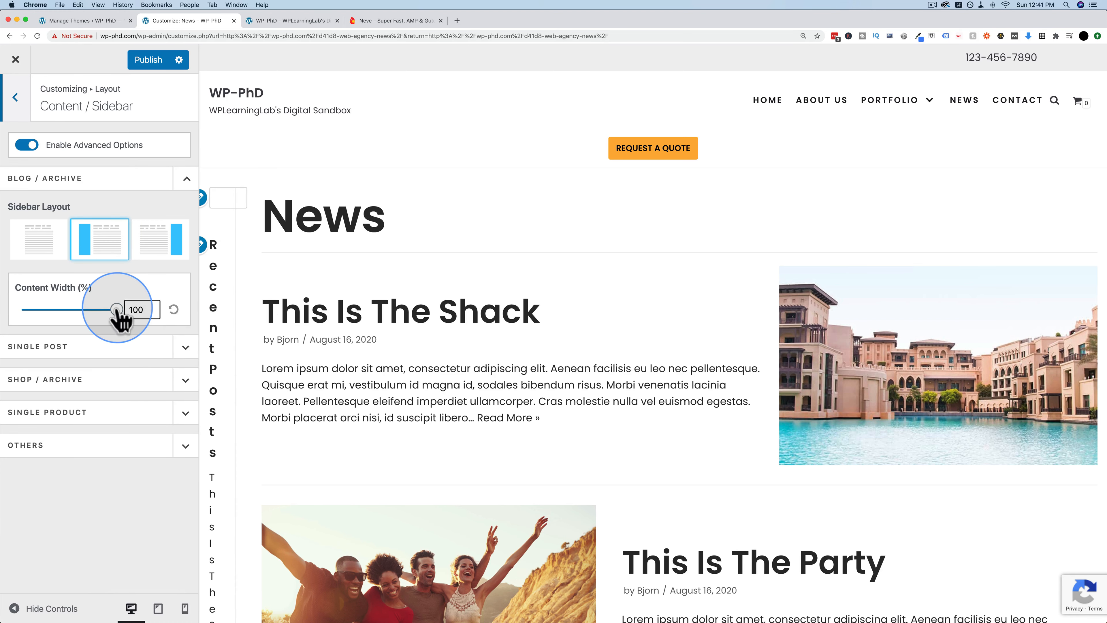
{"action": "left_click", "coordinate": [58, 310]}
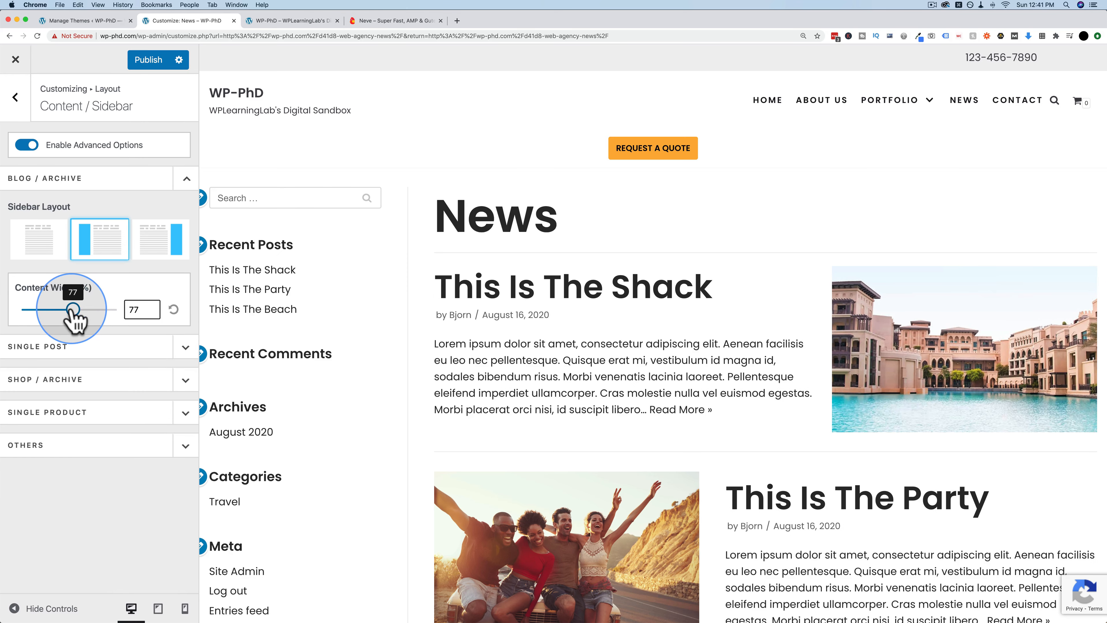
{"action": "mouse_move", "coordinate": [72, 310]}
{"action": "left_mouse_down"}
{"action": "mouse_move", "coordinate": [83, 311]}
{"action": "mouse_move", "coordinate": [67, 323]}
{"action": "left_mouse_up"}
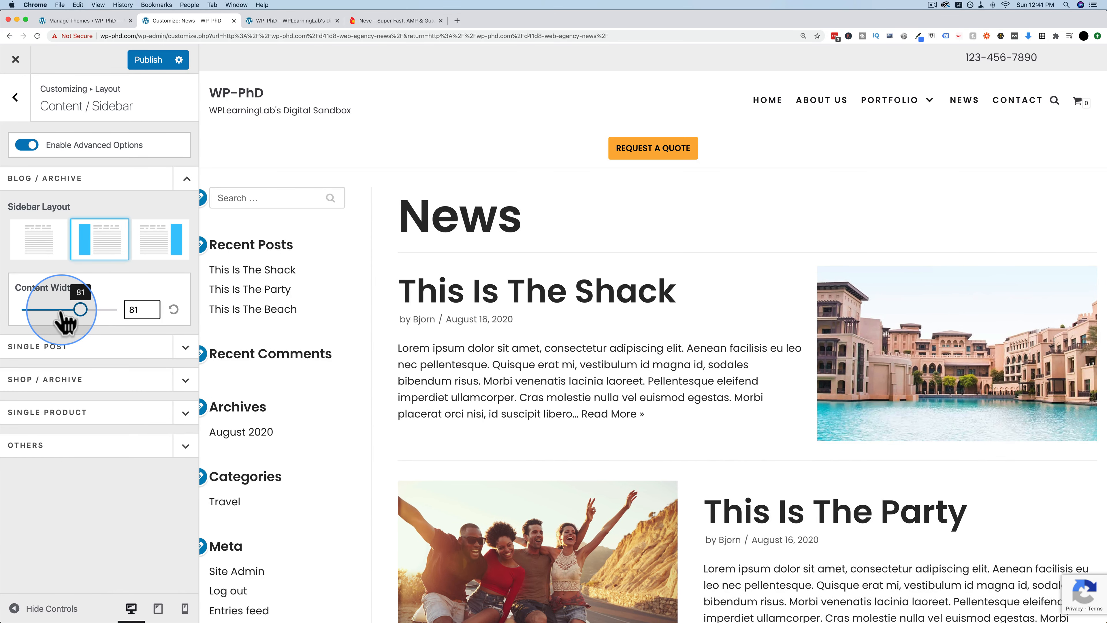
Reduce the layout's container width to 1284.
{"action": "left_click", "coordinate": [15, 97]}
{"action": "left_click", "coordinate": [66, 148]}
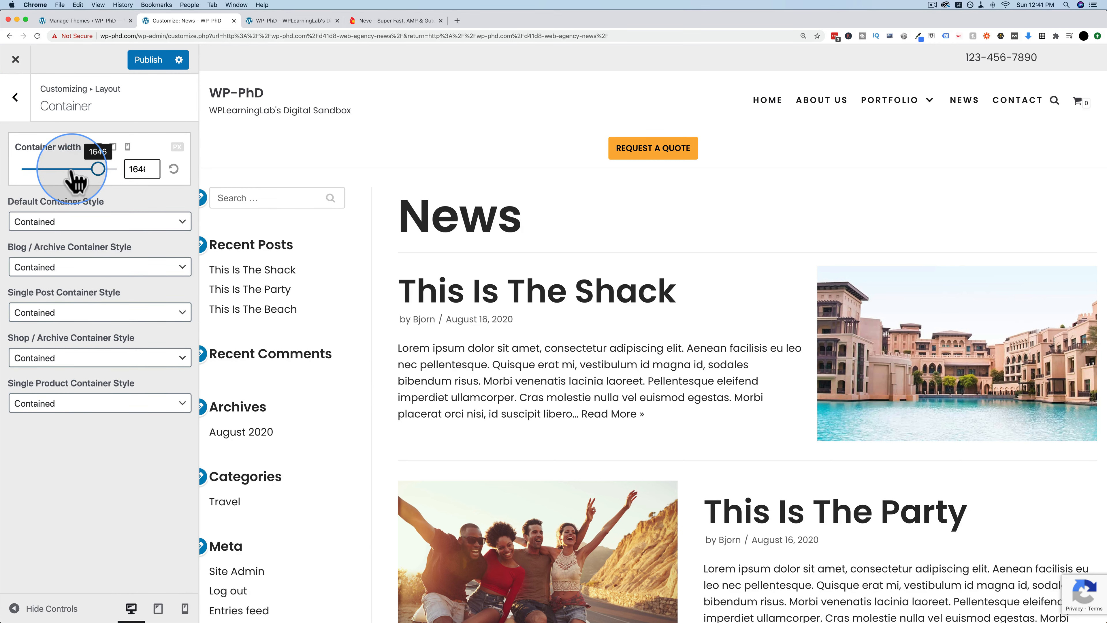
{"action": "left_click_drag", "start_coordinate": [72, 169], "coordinate": [60, 168]}
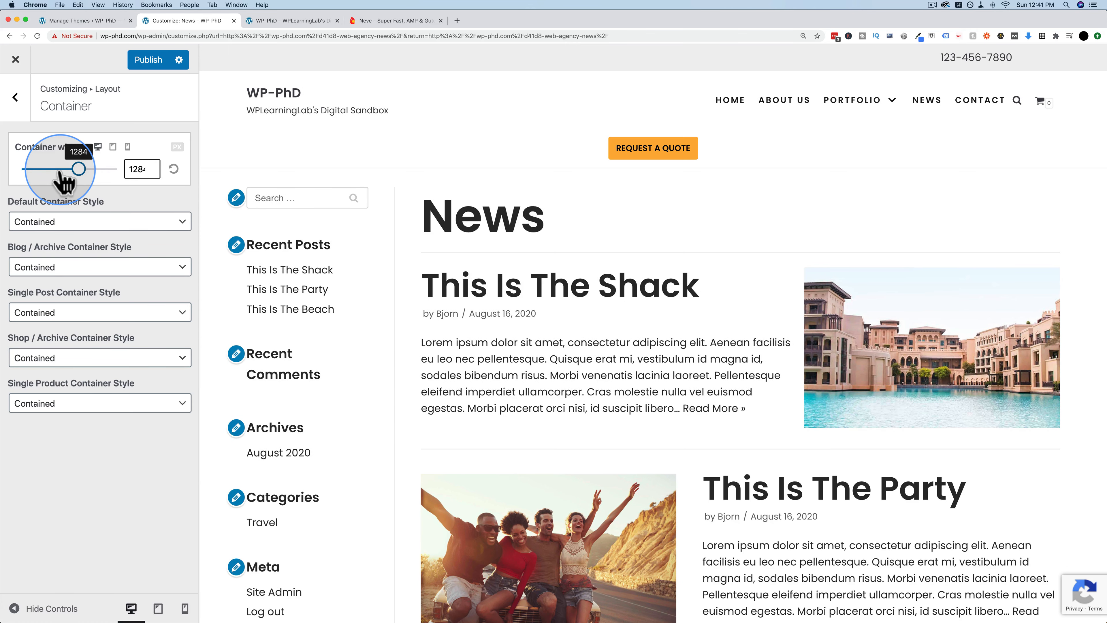
Review the News page's sidebar in the preview and change the Blog / Archive sidebar layout to the right side.
{"action": "left_click", "coordinate": [17, 101]}
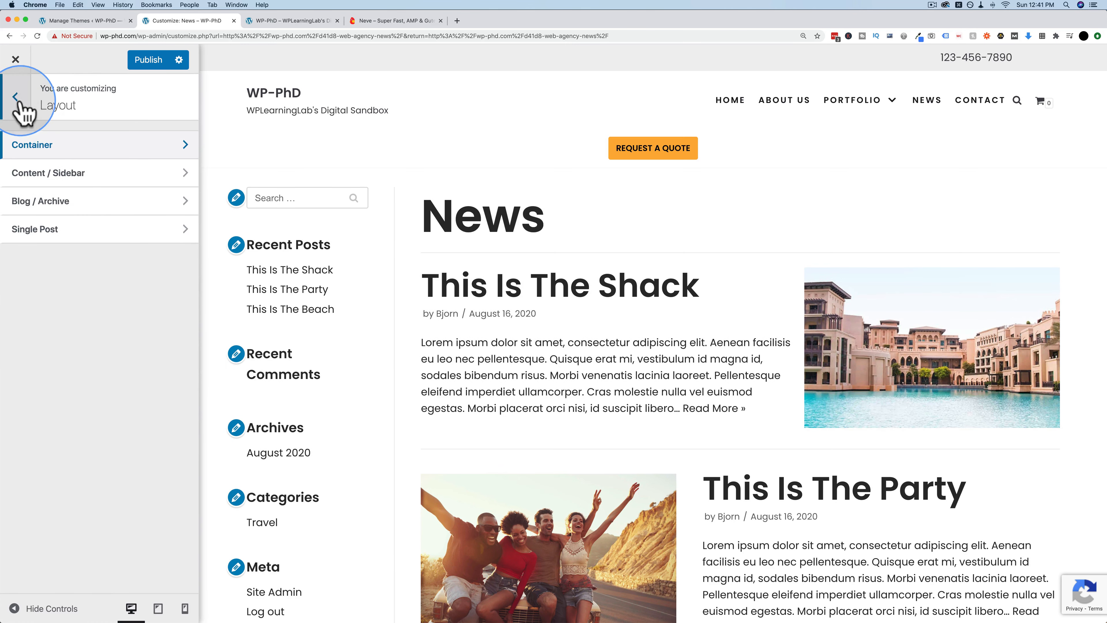
{"action": "left_click", "coordinate": [69, 179]}
{"action": "scroll", "coordinate": [310, 305], "scroll_direction": "down", "scroll_amount": 3}
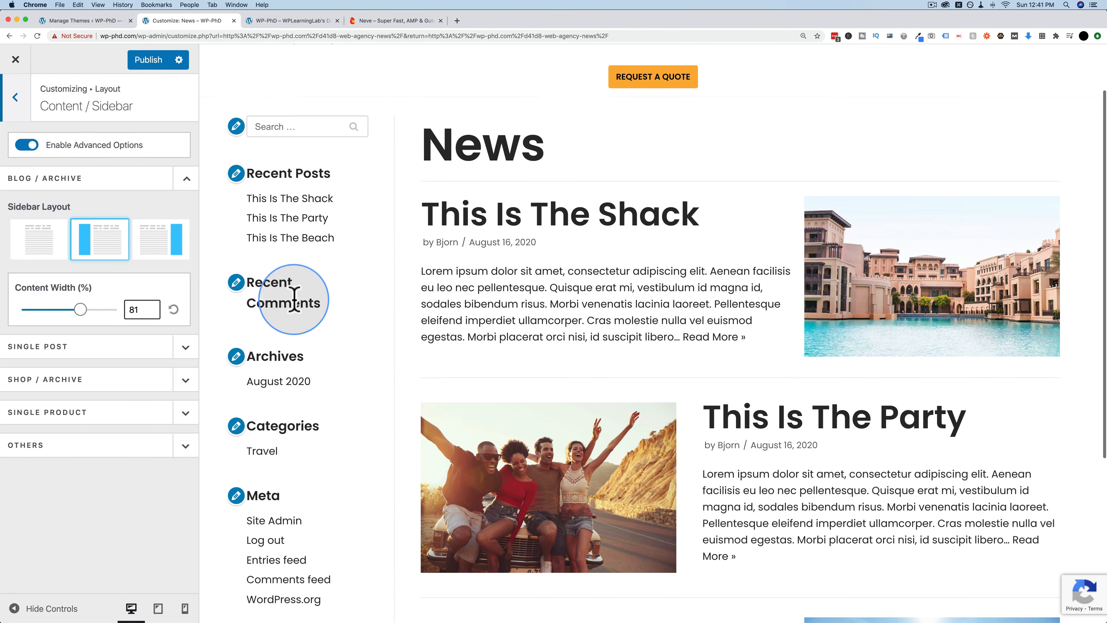
{"action": "left_click", "coordinate": [149, 255]}
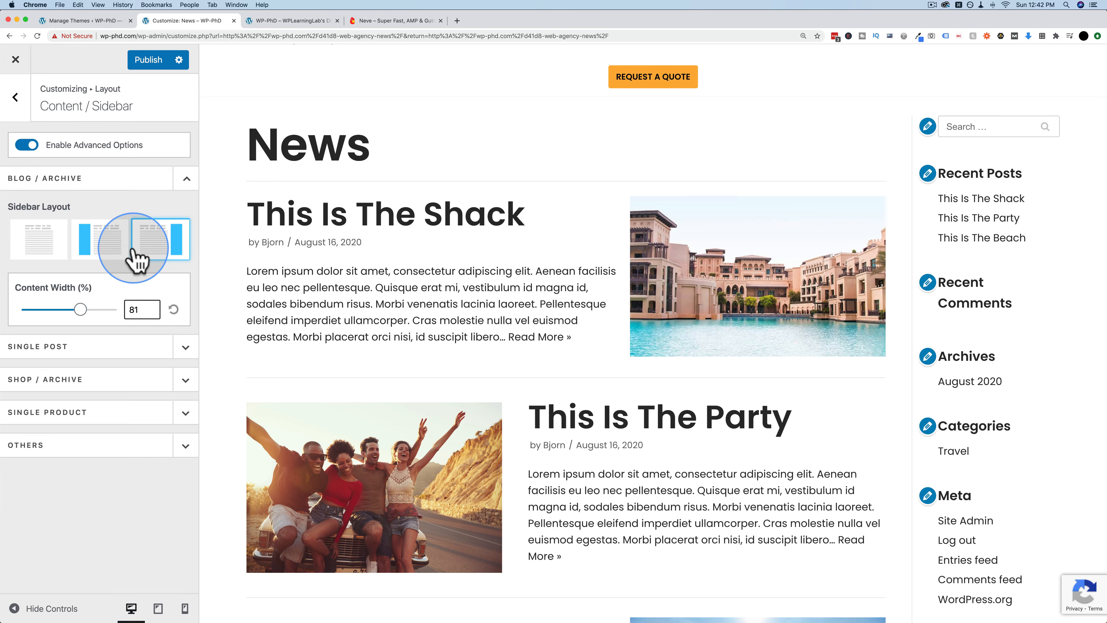
Try the left-sidebar and no-sidebar Single Post layouts on the This Is The Shack post.
{"action": "left_click", "coordinate": [83, 354]}
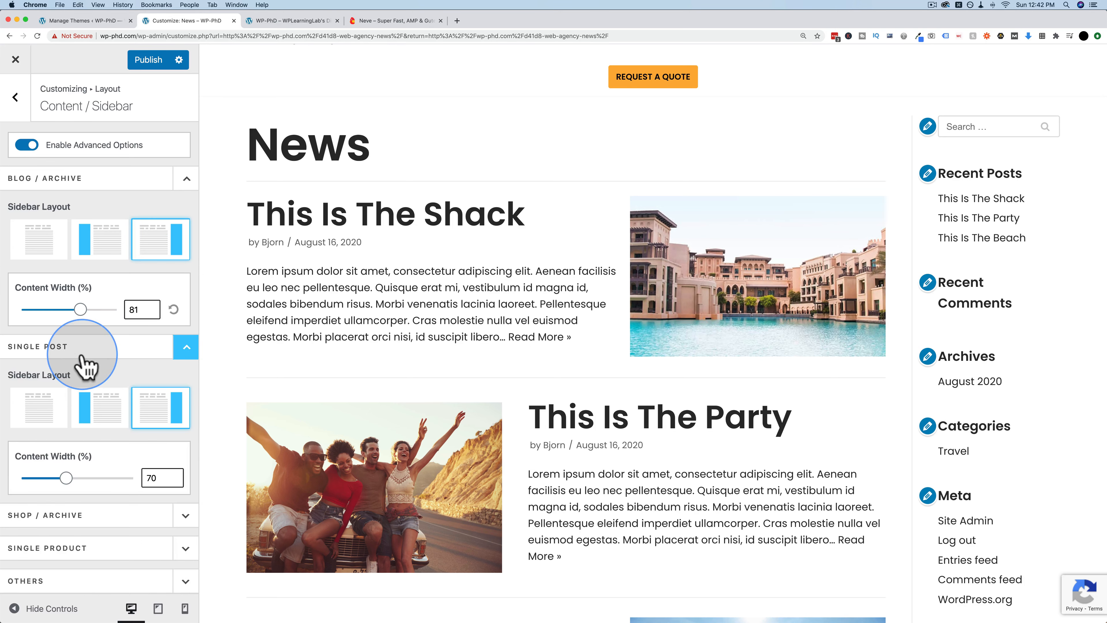
{"action": "scroll", "coordinate": [35, 379], "scroll_direction": "down", "scroll_amount": 1}
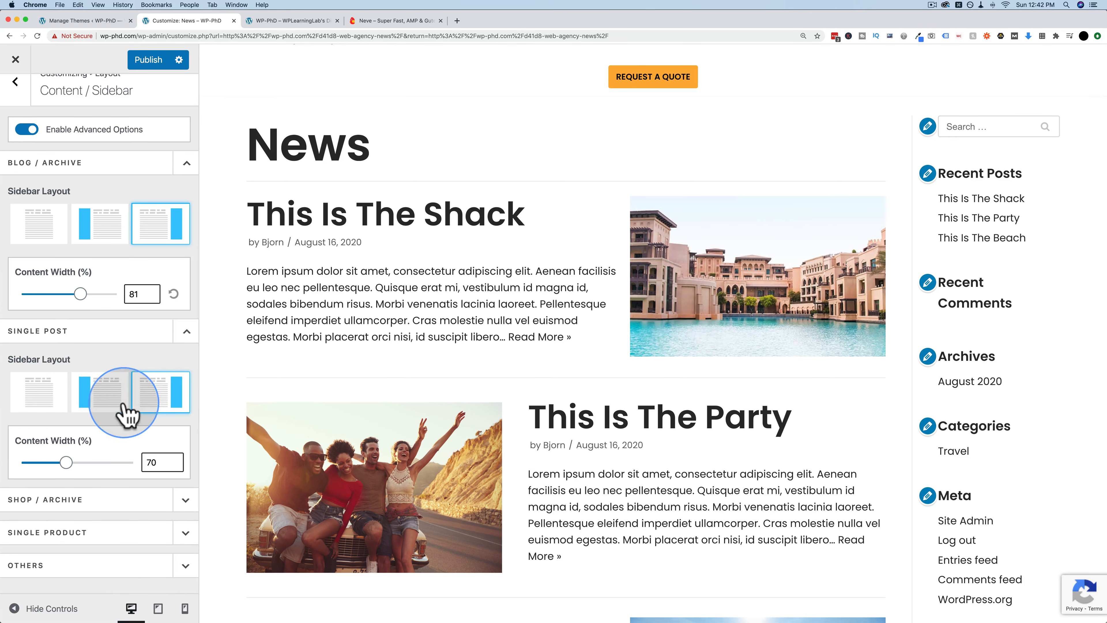
{"action": "left_click", "coordinate": [508, 219]}
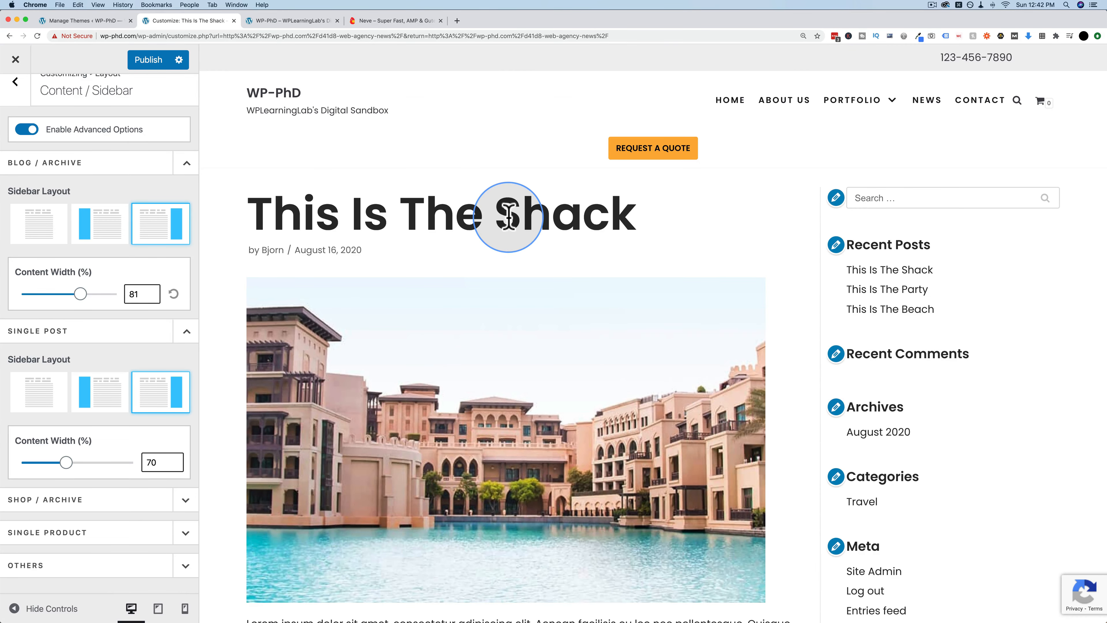
{"action": "left_click", "coordinate": [101, 407]}
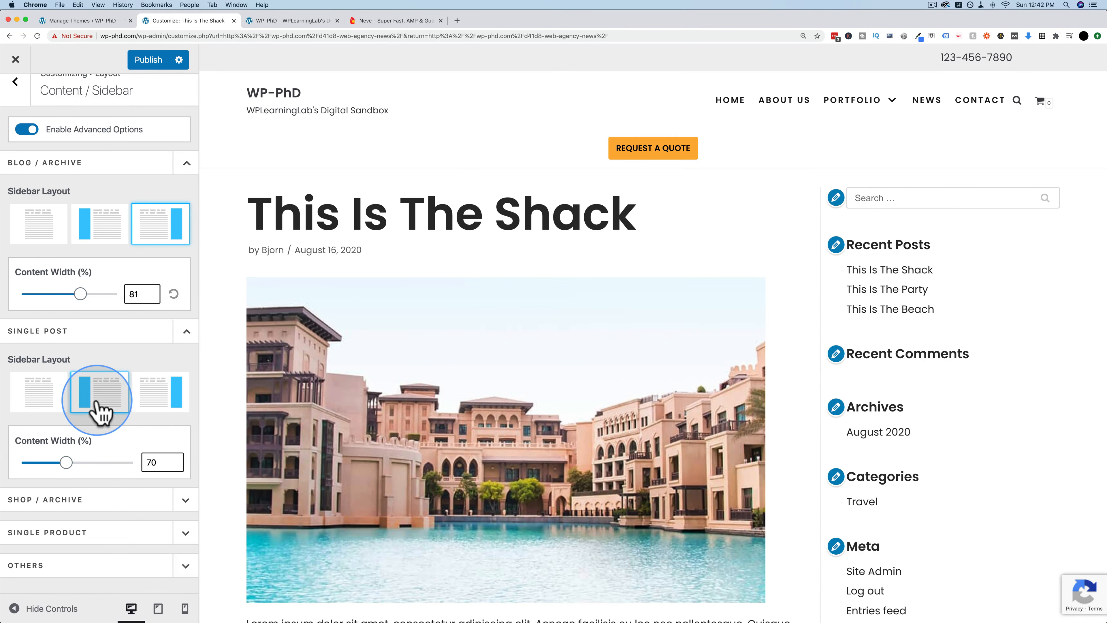
{"action": "left_click", "coordinate": [44, 410]}
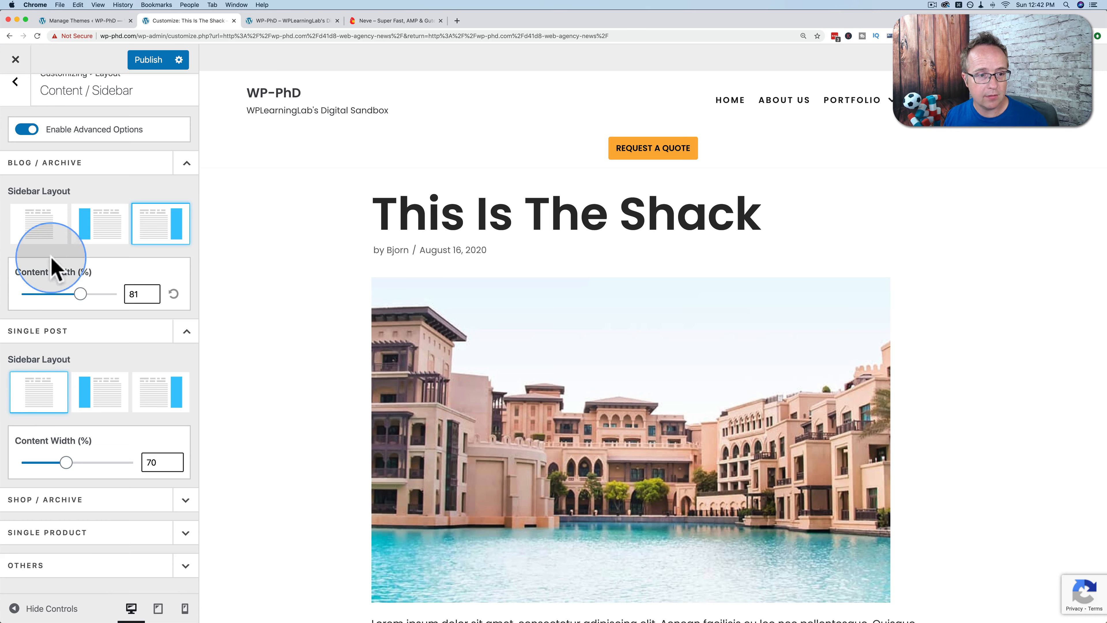
Restore the right sidebar for single posts and remove the sidebar from the Blog / Archive pages.
{"action": "left_click", "coordinate": [154, 398]}
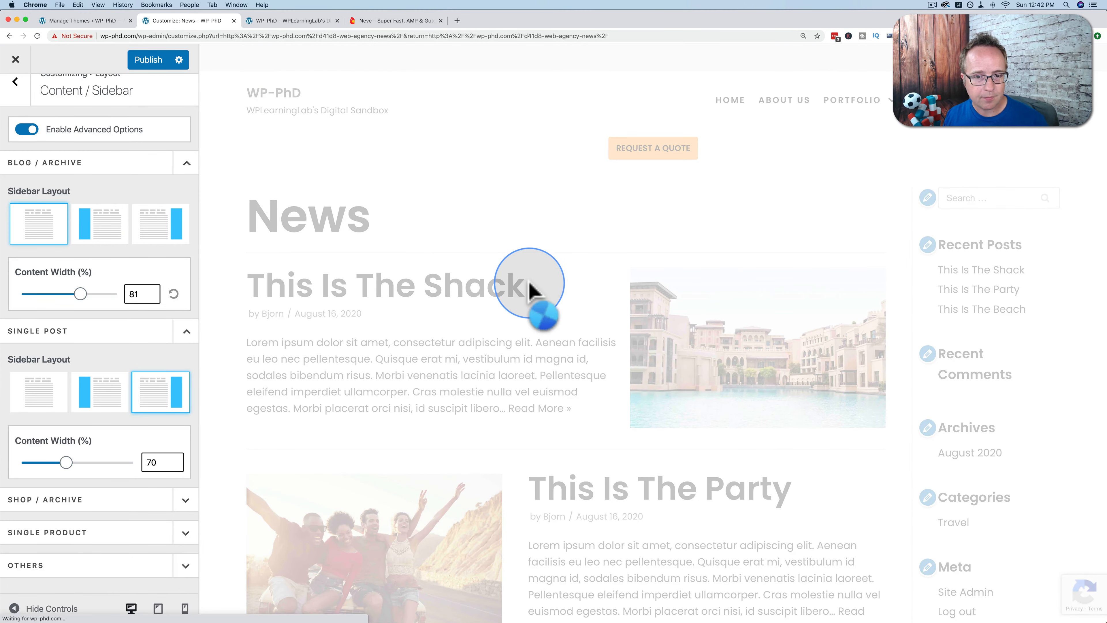
{"action": "scroll", "coordinate": [408, 440], "scroll_direction": "down", "scroll_amount": 3}
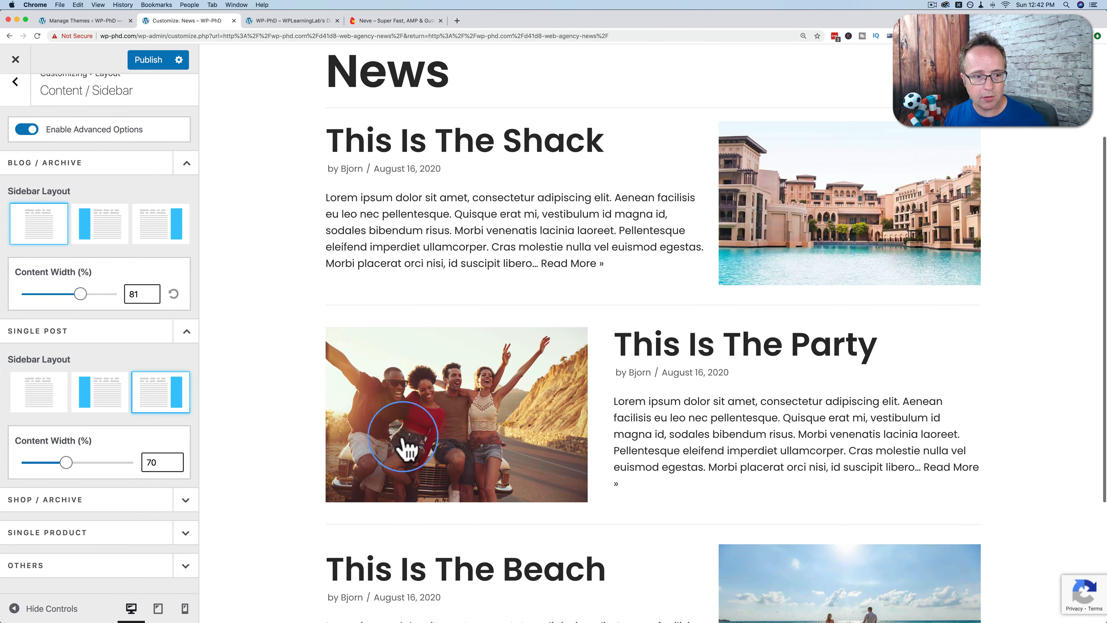
{"action": "left_click", "coordinate": [112, 415]}
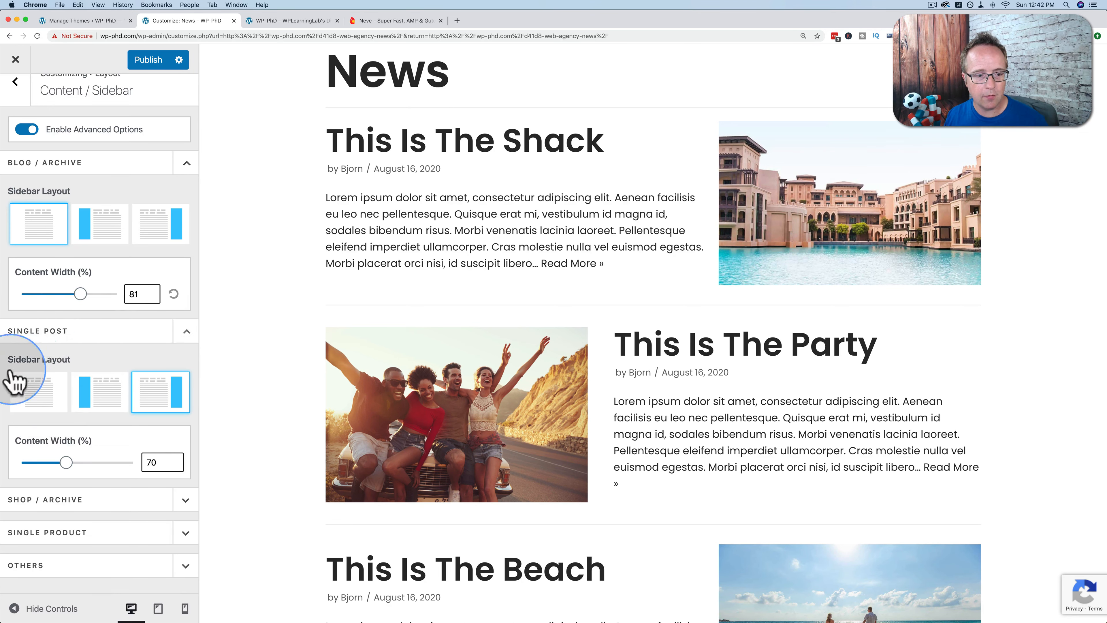
Review the sidebar layout and content width settings for Shop / Archive, Single Product and Others.
{"action": "left_click", "coordinate": [70, 502]}
{"action": "scroll", "coordinate": [39, 521], "scroll_direction": "down", "scroll_amount": 3}
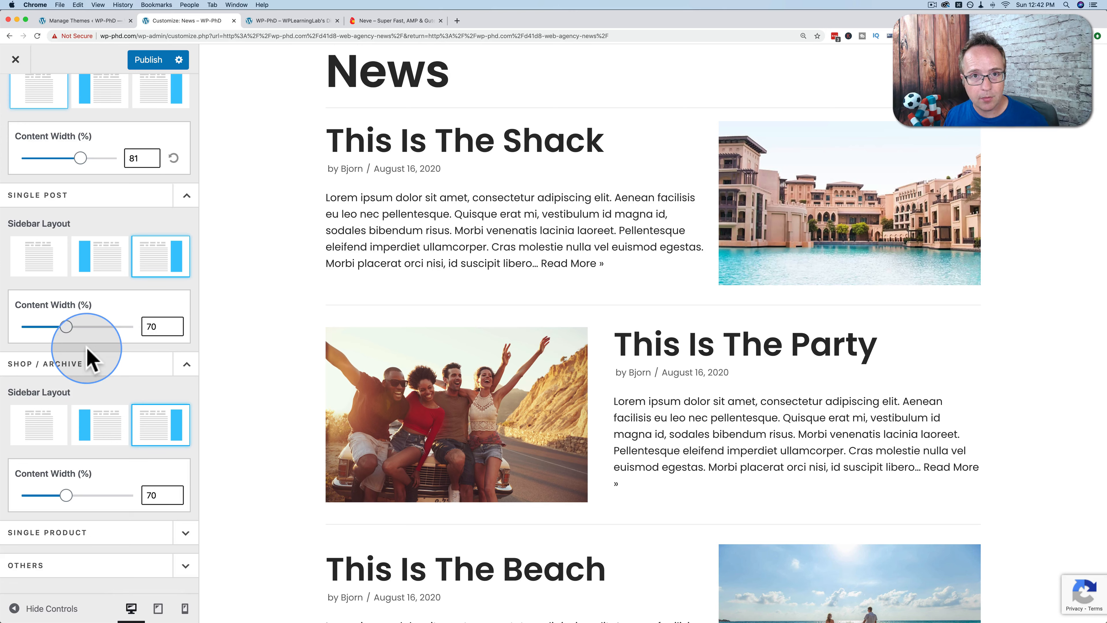
{"action": "left_click", "coordinate": [58, 539]}
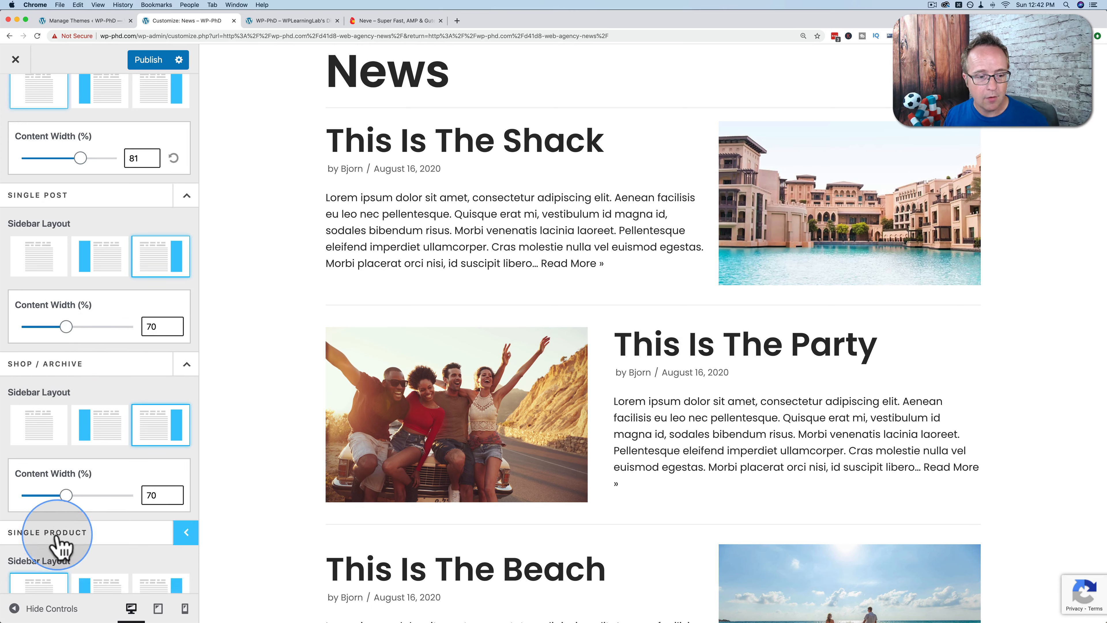
{"action": "scroll", "coordinate": [62, 519], "scroll_direction": "down", "scroll_amount": 3}
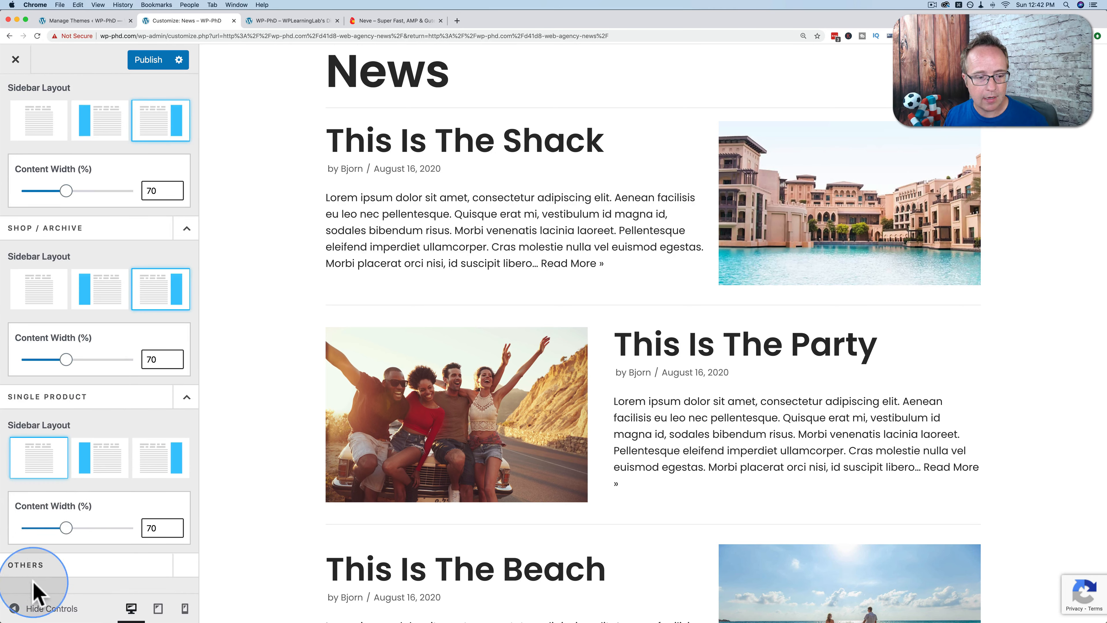
{"action": "left_click", "coordinate": [45, 575]}
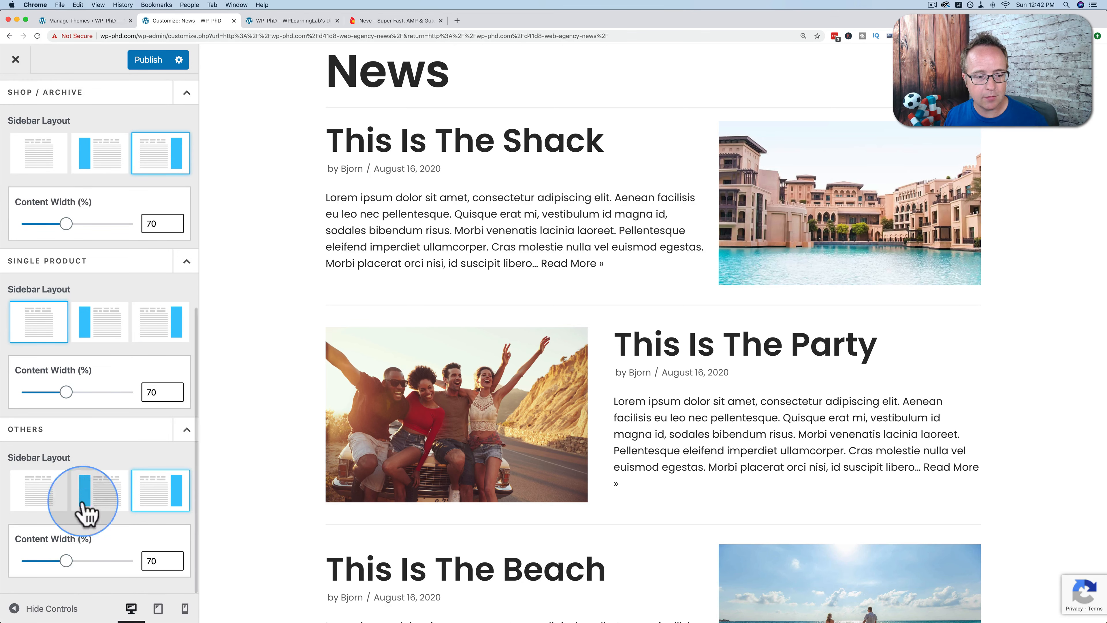
{"action": "scroll", "coordinate": [66, 305], "scroll_direction": "up", "scroll_amount": 5}
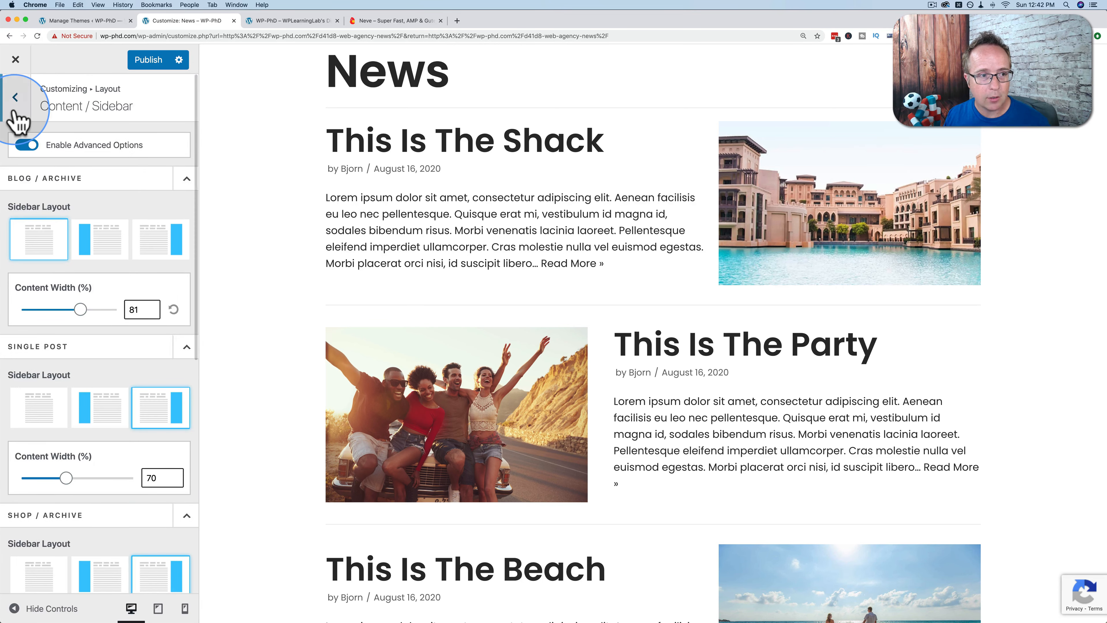
Open the Blog / Archive layout settings and set the blog layout to the list with all thumbnails on the left.
{"action": "left_click", "coordinate": [15, 105]}
{"action": "left_click", "coordinate": [65, 205]}
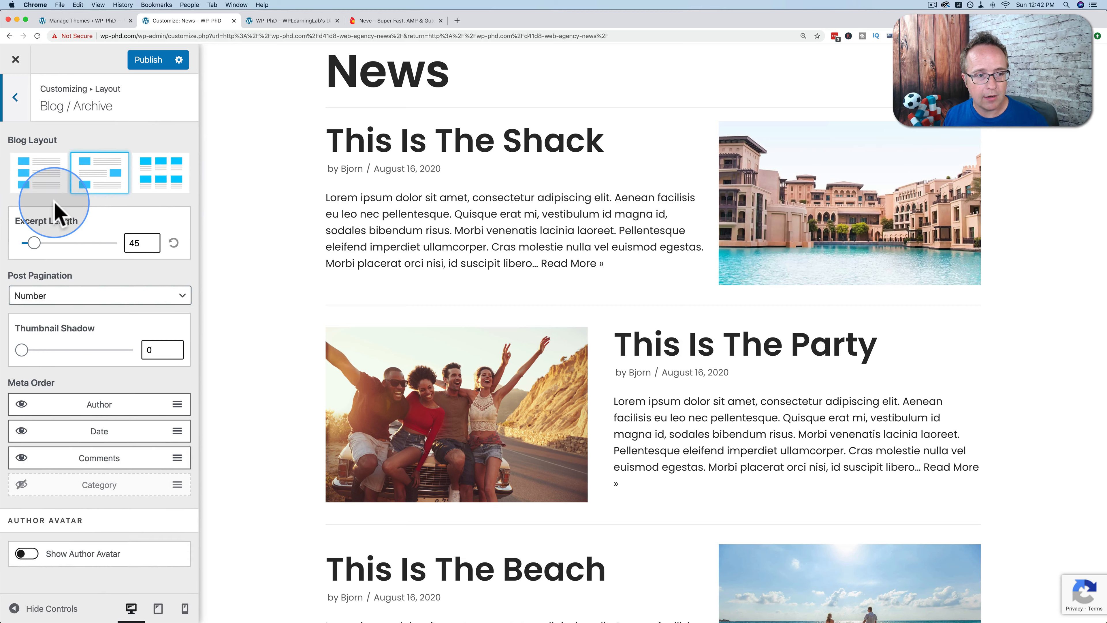
{"action": "scroll", "coordinate": [495, 266], "scroll_direction": "up", "scroll_amount": 3}
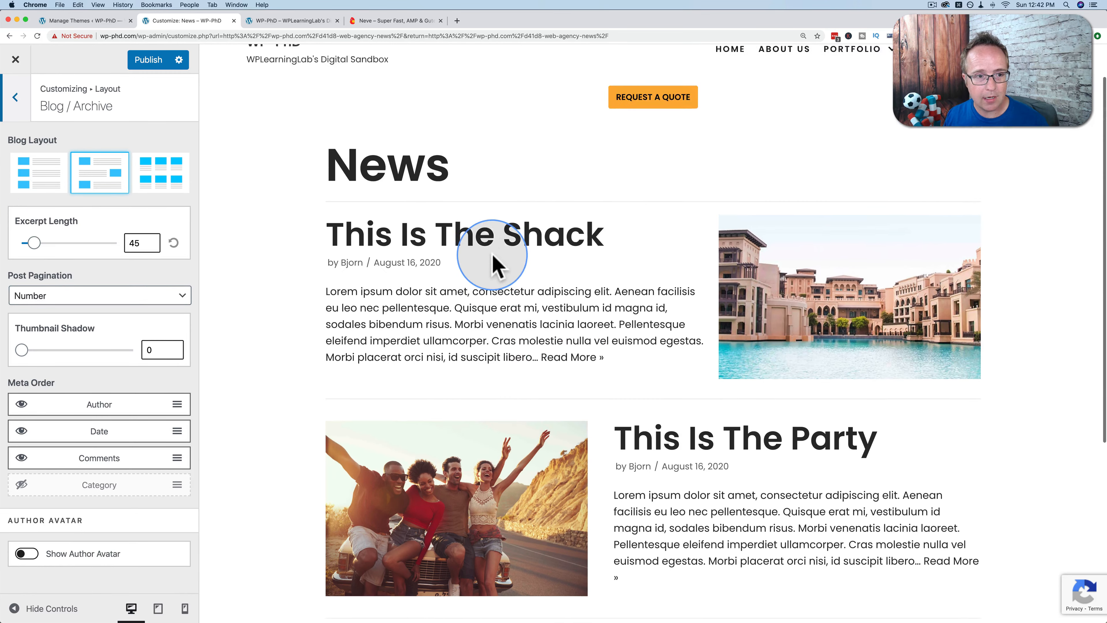
{"action": "scroll", "coordinate": [495, 262], "scroll_direction": "up", "scroll_amount": 2}
{"action": "scroll", "coordinate": [414, 317], "scroll_direction": "down", "scroll_amount": 4}
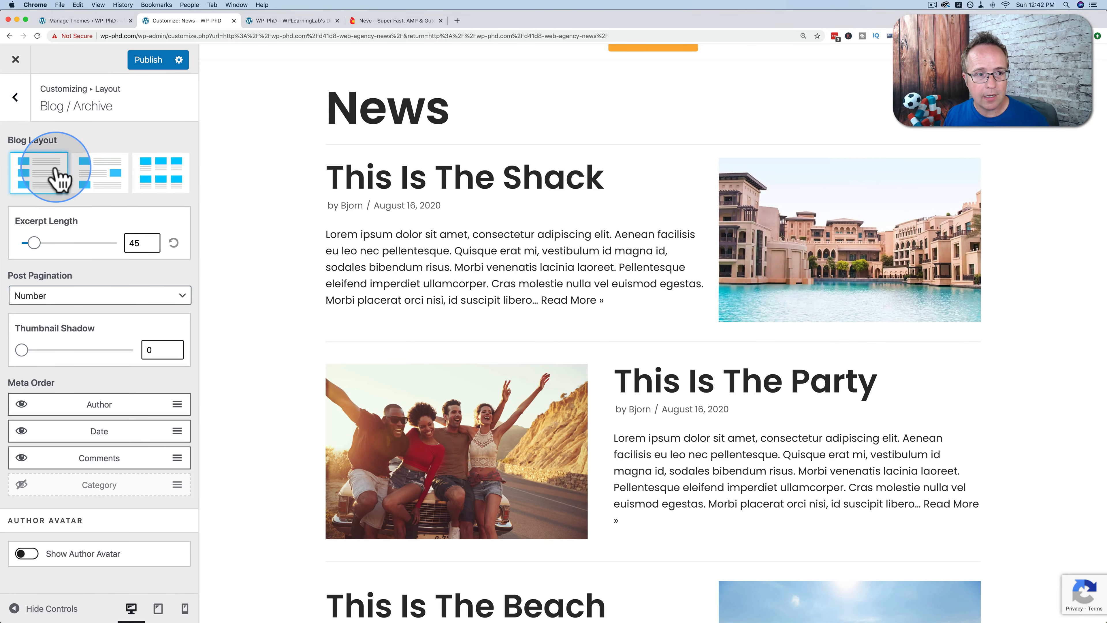
{"action": "left_click", "coordinate": [60, 179]}
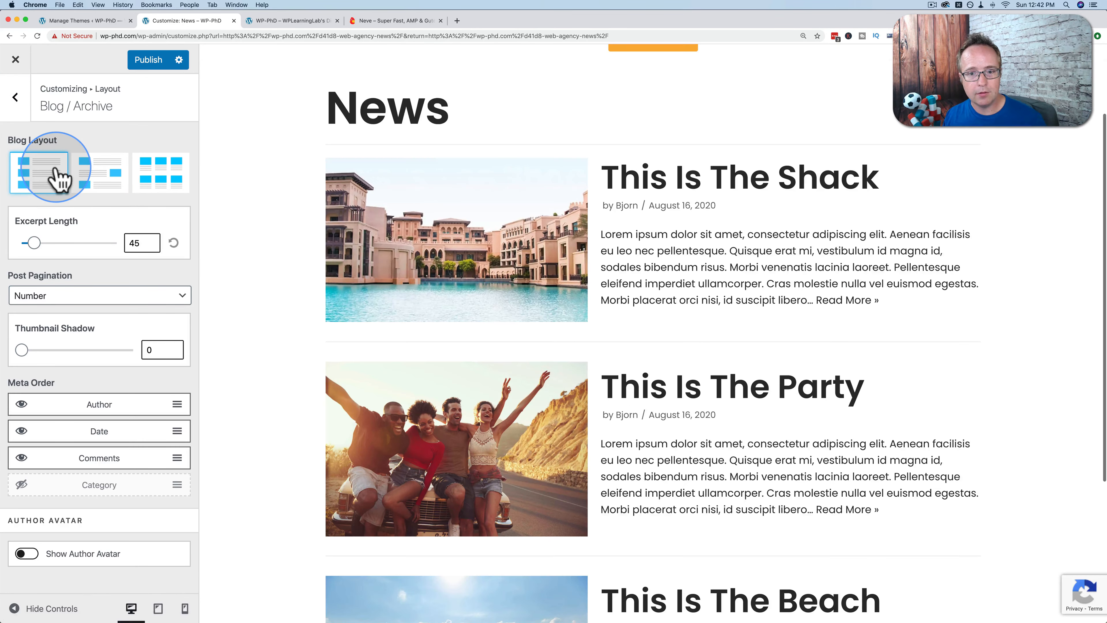
{"action": "scroll", "coordinate": [341, 302], "scroll_direction": "down", "scroll_amount": 4}
{"action": "scroll", "coordinate": [370, 277], "scroll_direction": "up", "scroll_amount": 2}
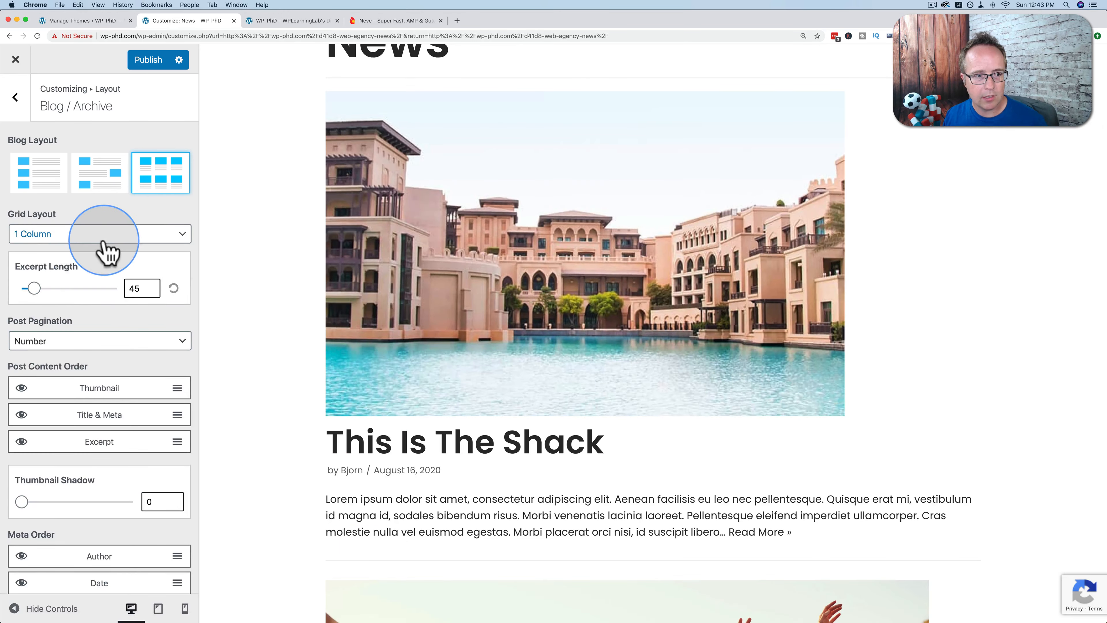
Switch the blog to the grid layout, trying 3 columns before setting it to 2 columns.
{"action": "left_click", "coordinate": [107, 252]}
{"action": "left_click", "coordinate": [41, 261]}
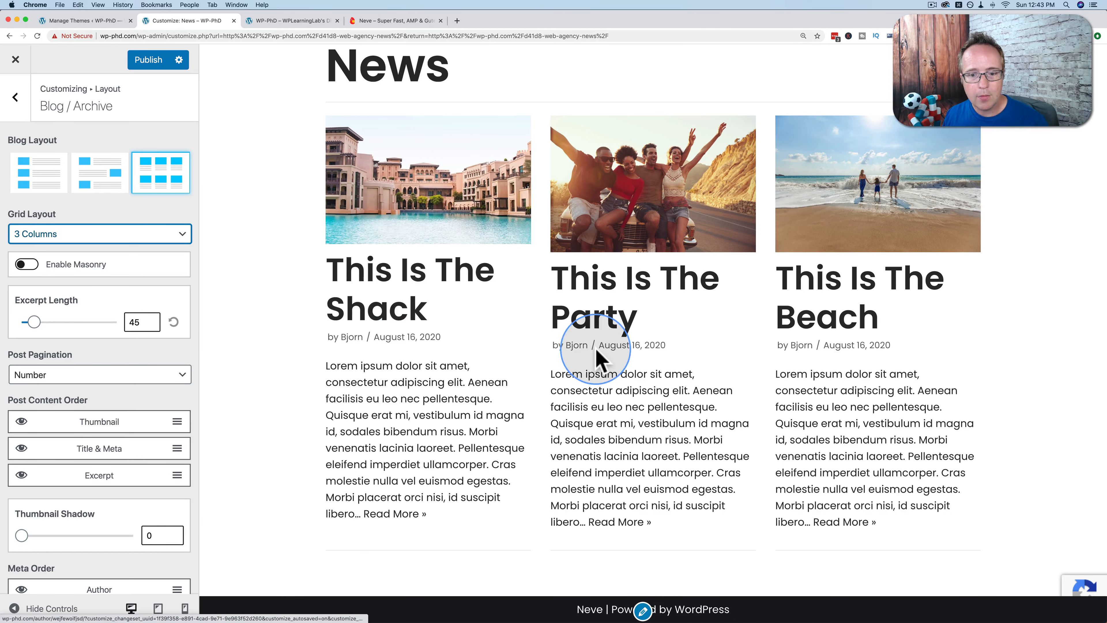
{"action": "left_click", "coordinate": [144, 244]}
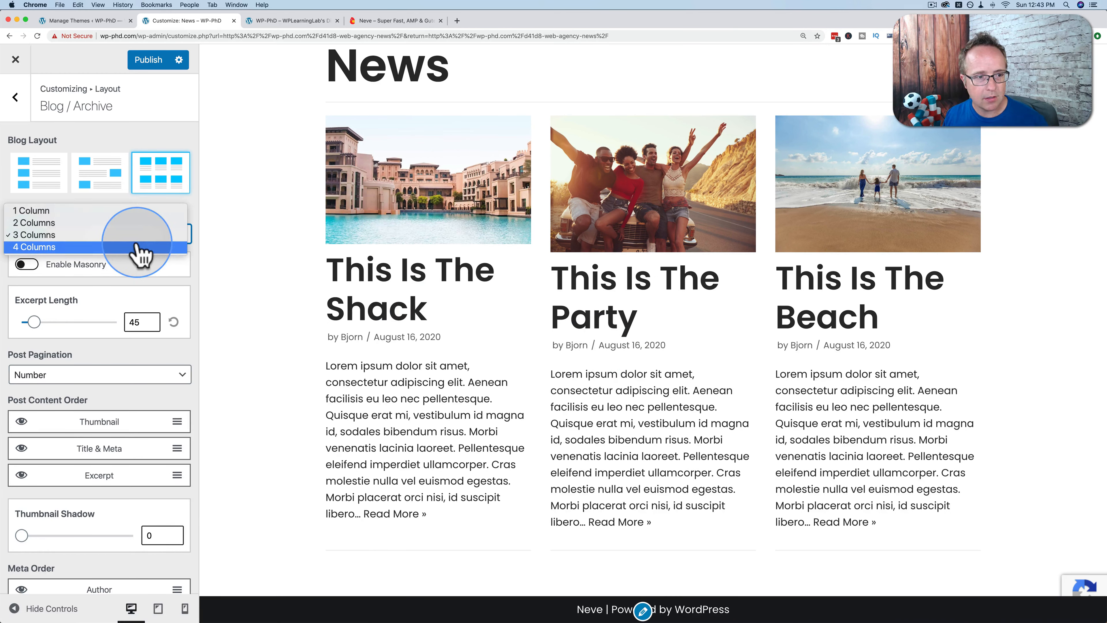
{"action": "left_click", "coordinate": [34, 222]}
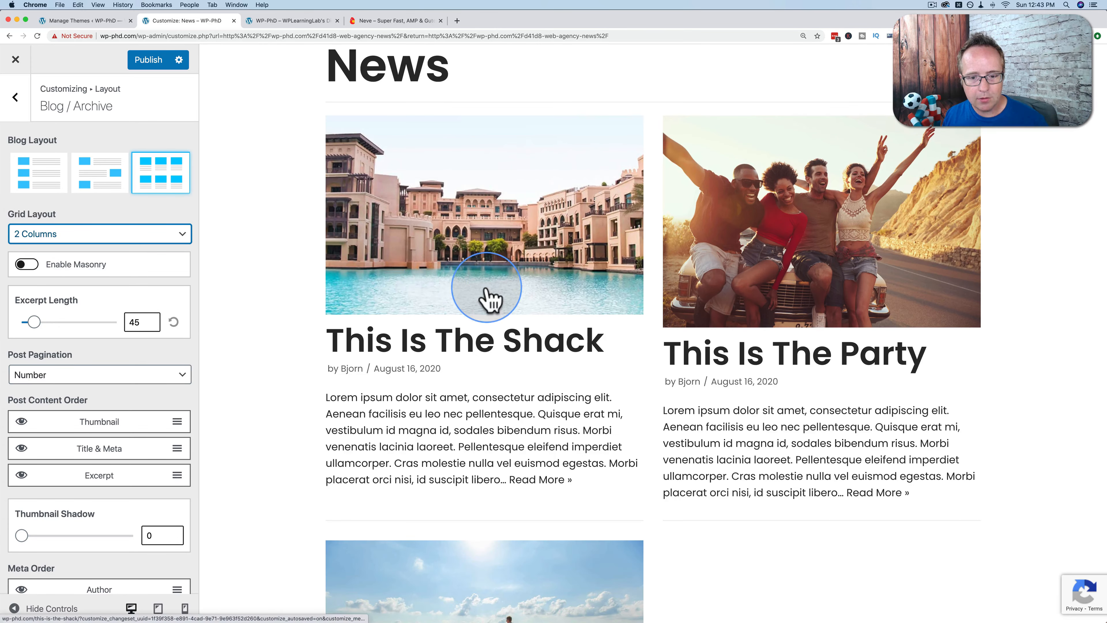
{"action": "scroll", "coordinate": [505, 321], "scroll_direction": "up", "scroll_amount": 1}
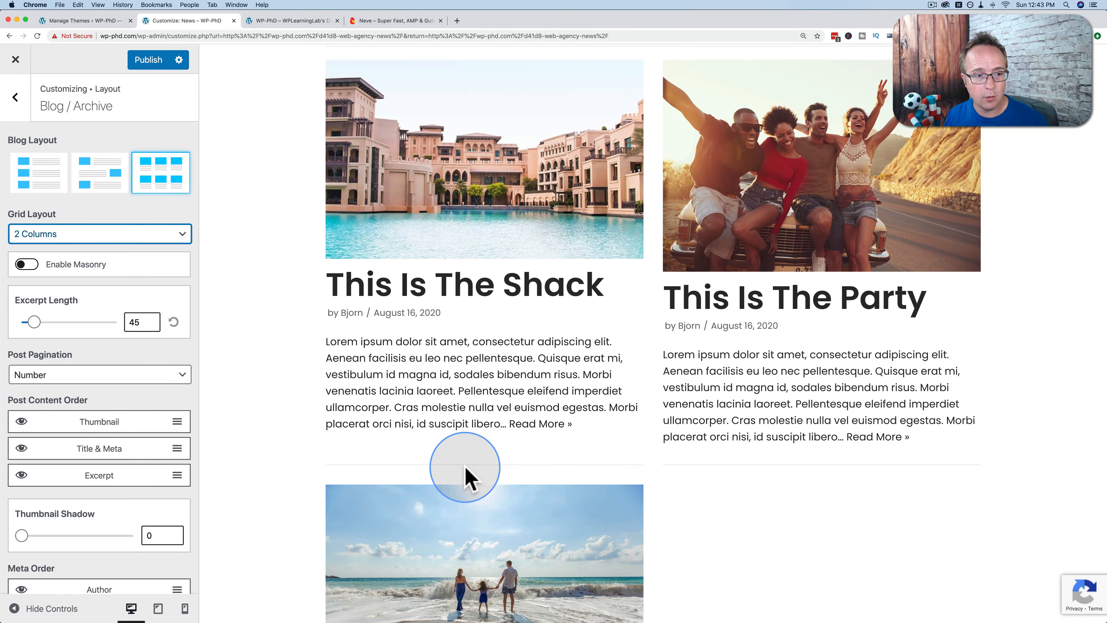
{"action": "scroll", "coordinate": [465, 474], "scroll_direction": "down", "scroll_amount": 3}
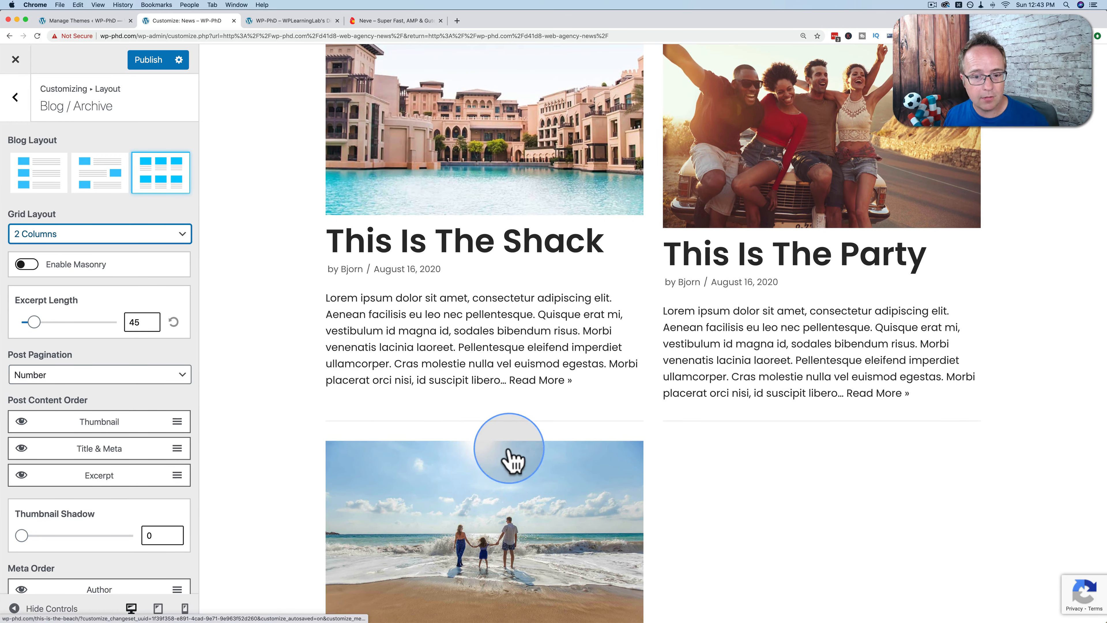
{"action": "scroll", "coordinate": [510, 459], "scroll_direction": "down", "scroll_amount": 3}
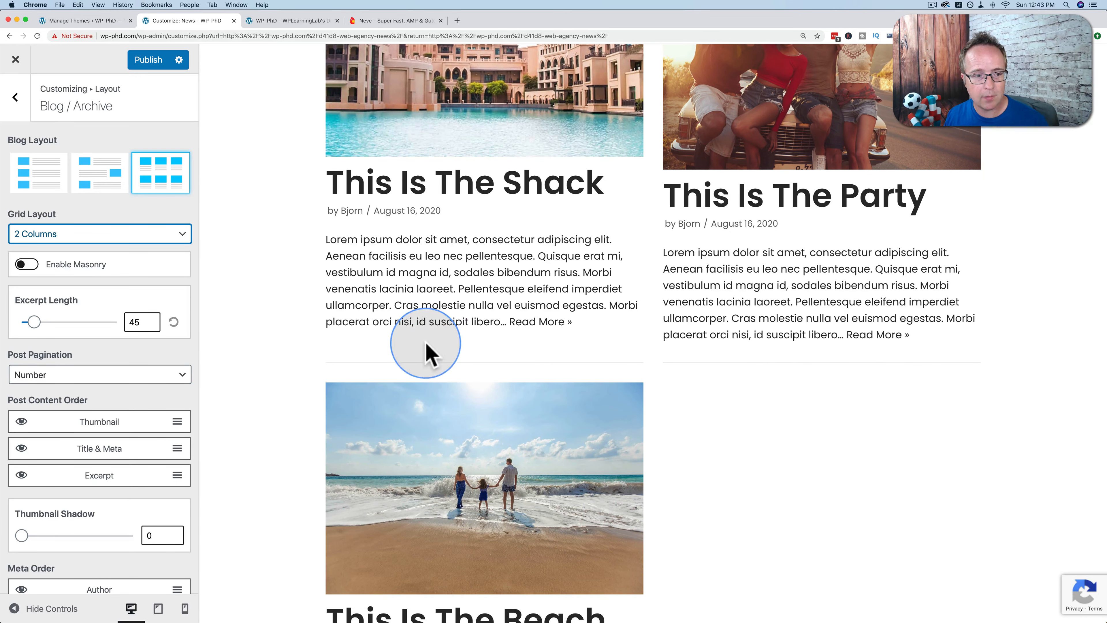
Try the Masonry option on the two-column blog grid and turn it off again.
{"action": "left_click", "coordinate": [29, 265]}
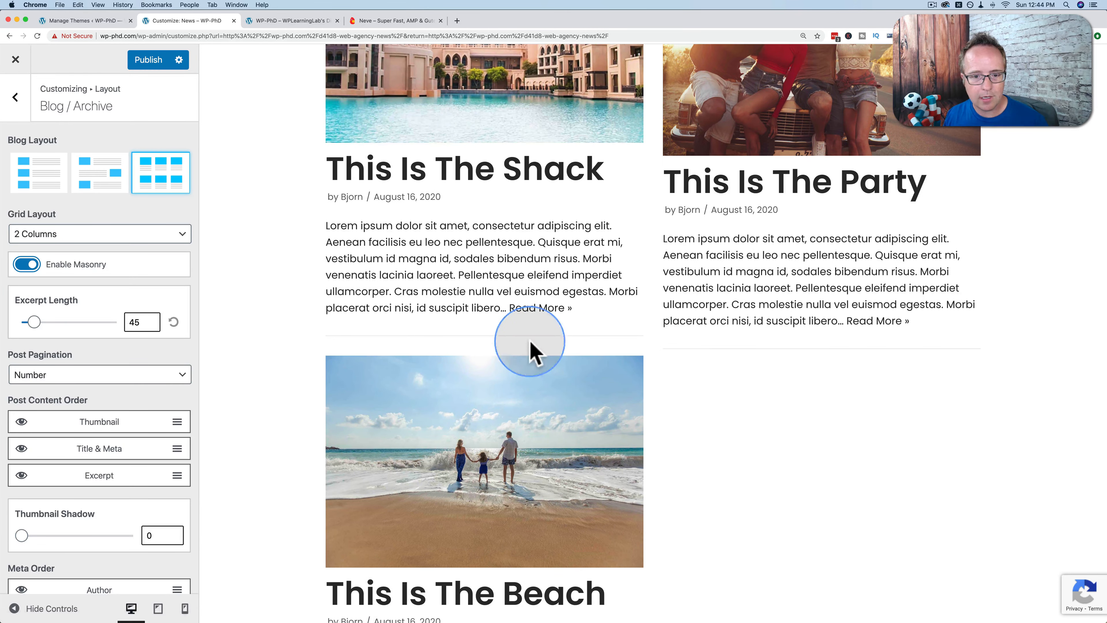
{"action": "scroll", "coordinate": [582, 345], "scroll_direction": "up", "scroll_amount": 2}
{"action": "scroll", "coordinate": [582, 344], "scroll_direction": "up", "scroll_amount": 1}
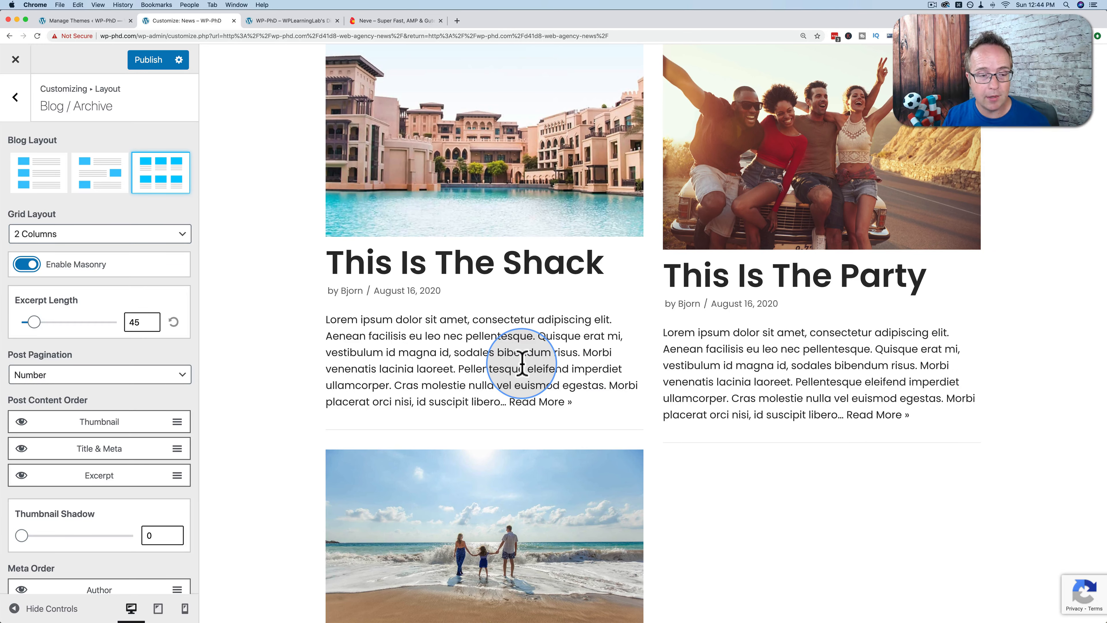
{"action": "scroll", "coordinate": [292, 370], "scroll_direction": "down", "scroll_amount": 1}
{"action": "scroll", "coordinate": [408, 285], "scroll_direction": "down", "scroll_amount": 2}
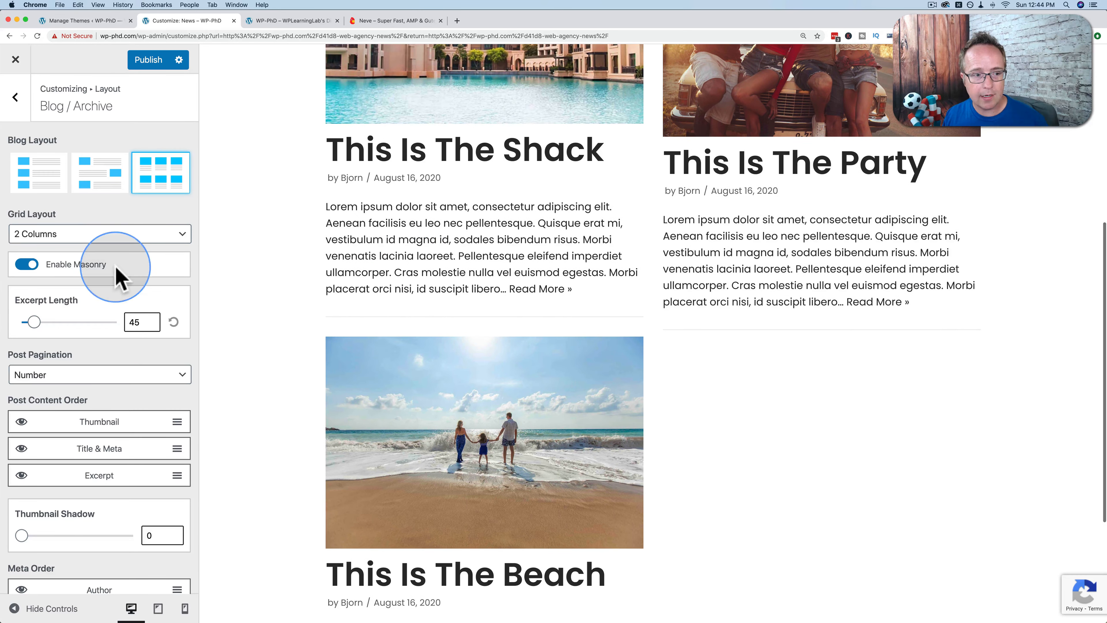
{"action": "left_click", "coordinate": [27, 265]}
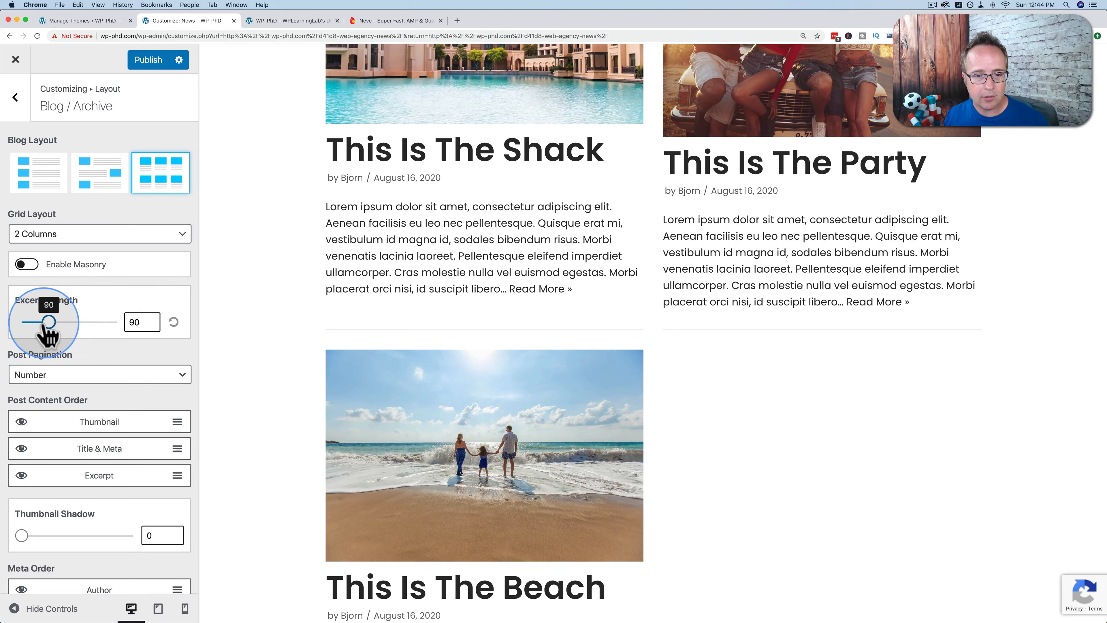
Set the blog excerpt length to 110 and keep the post pagination on Number.
{"action": "left_click_drag", "start_coordinate": [53, 322], "coordinate": [55, 322]}
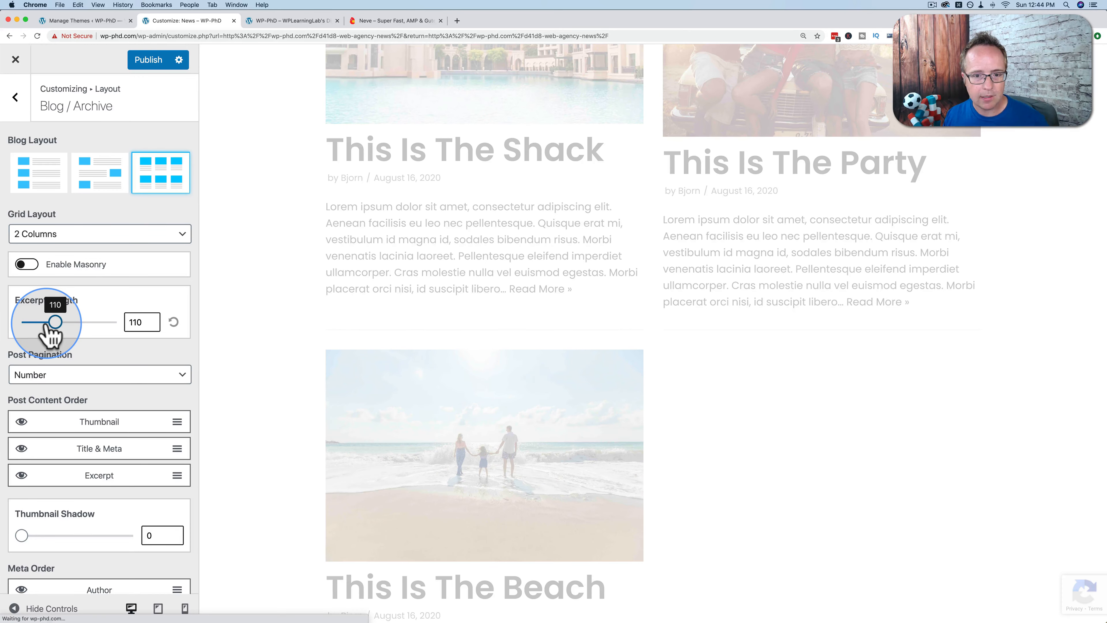
{"action": "scroll", "coordinate": [50, 336], "scroll_direction": "down", "scroll_amount": 2}
{"action": "scroll", "coordinate": [349, 319], "scroll_direction": "down", "scroll_amount": 2}
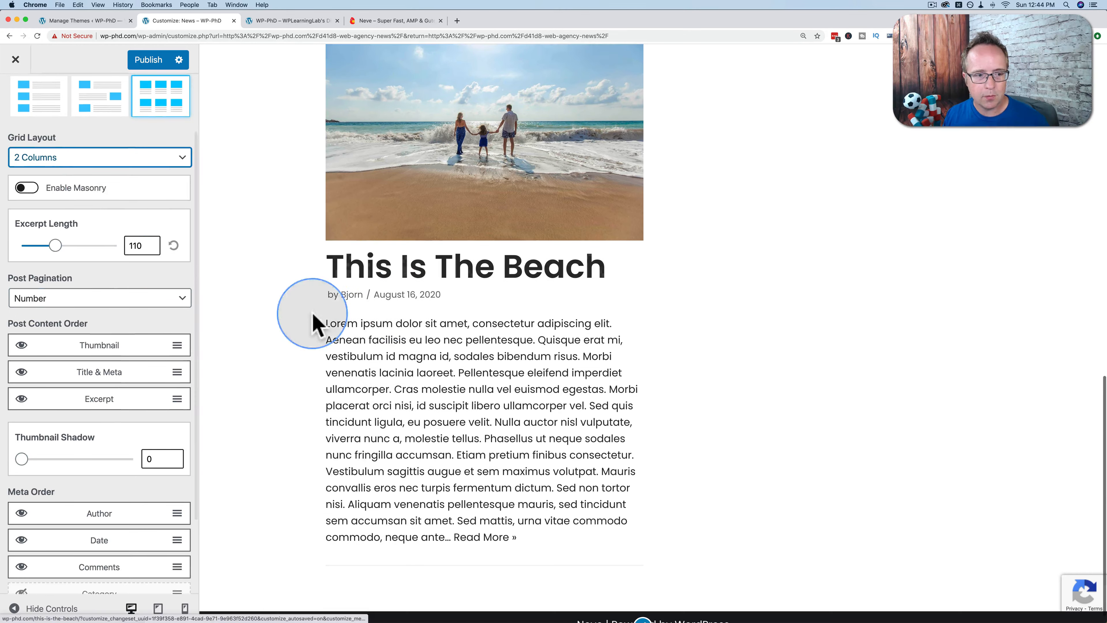
{"action": "left_click", "coordinate": [162, 303]}
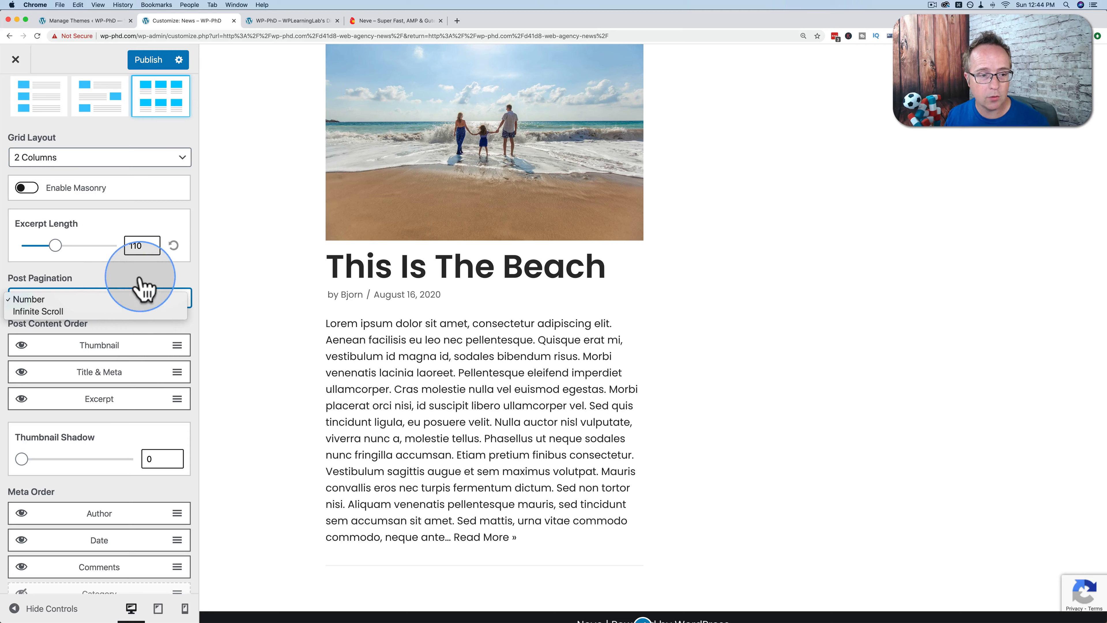
{"action": "left_click", "coordinate": [130, 301]}
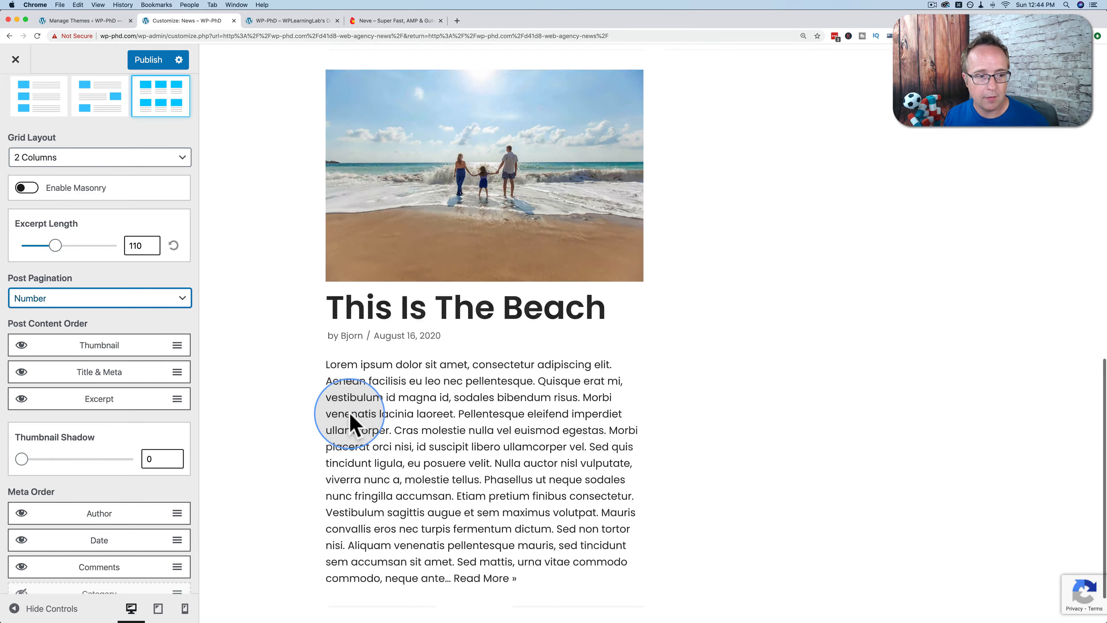
Try hiding the thumbnail in the Post Content Order and make it visible again.
{"action": "scroll", "coordinate": [99, 384], "scroll_direction": "down", "scroll_amount": 3}
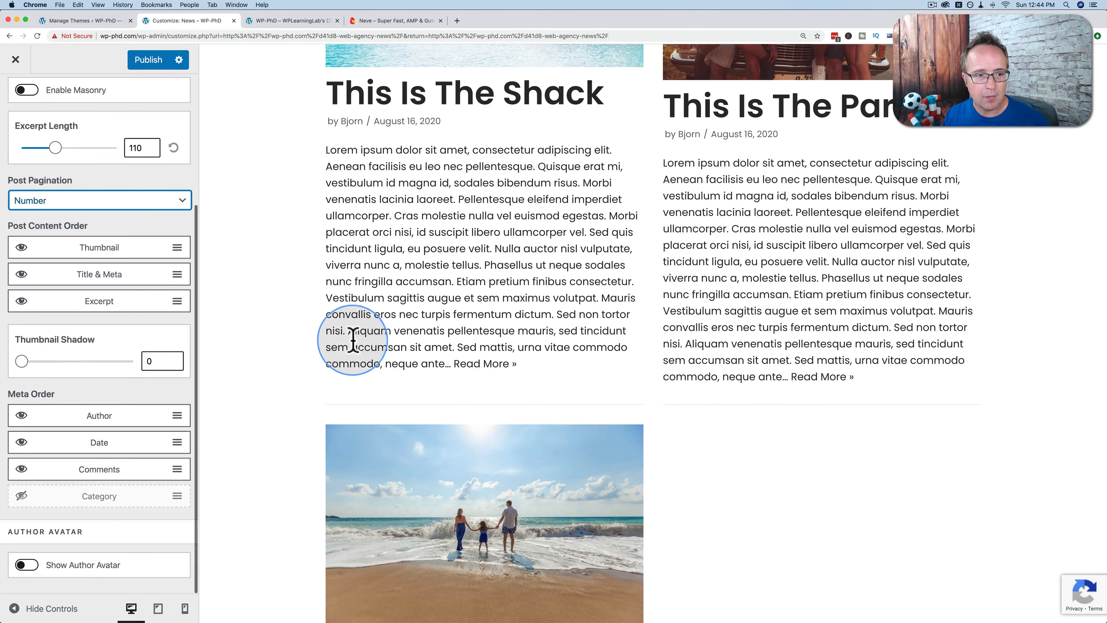
{"action": "scroll", "coordinate": [349, 338], "scroll_direction": "up", "scroll_amount": 5}
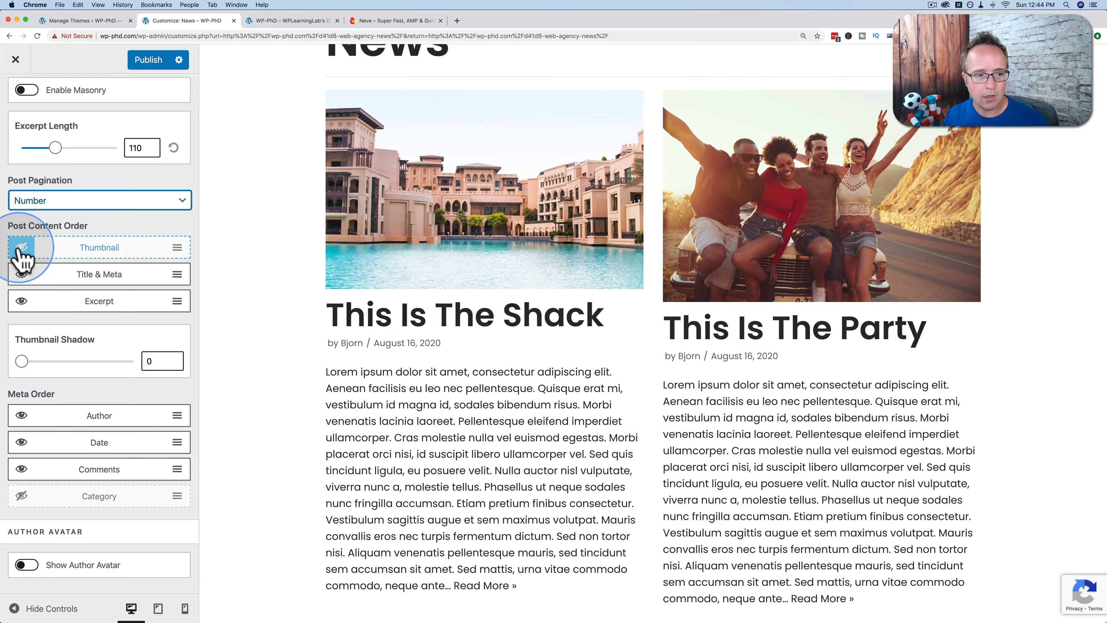
{"action": "left_click", "coordinate": [19, 248]}
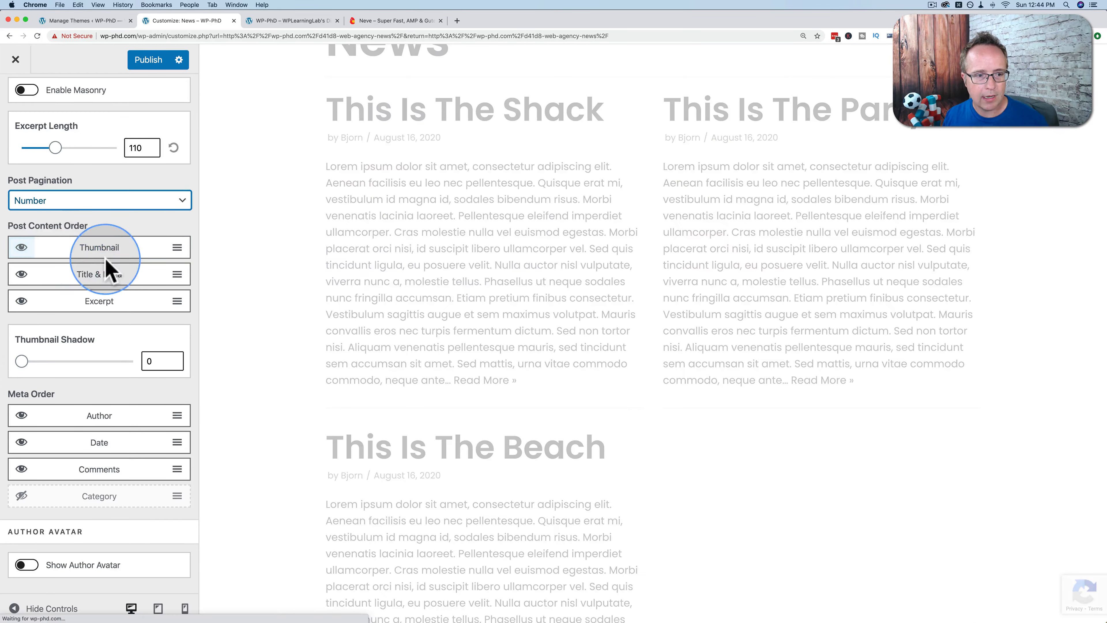
Move Title & Meta above the Thumbnail in the blog's Post Content Order.
{"action": "scroll", "coordinate": [86, 270], "scroll_direction": "up", "scroll_amount": 1}
{"action": "left_click_drag", "start_coordinate": [122, 293], "coordinate": [183, 271]}
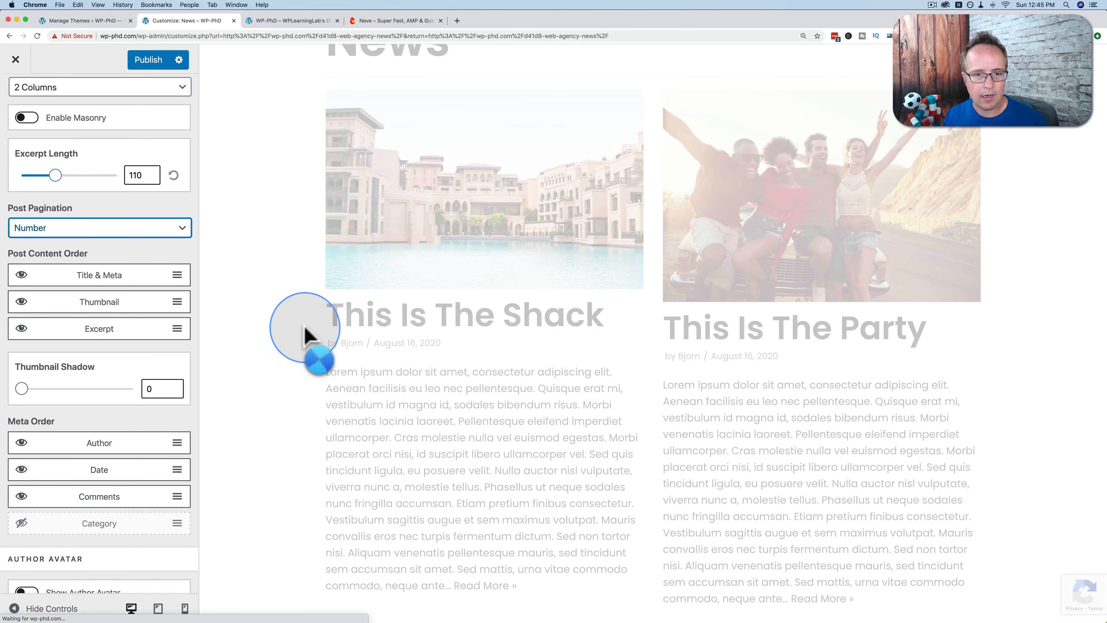
{"action": "scroll", "coordinate": [321, 290], "scroll_direction": "down", "scroll_amount": 2}
{"action": "scroll", "coordinate": [107, 287], "scroll_direction": "down", "scroll_amount": 1}
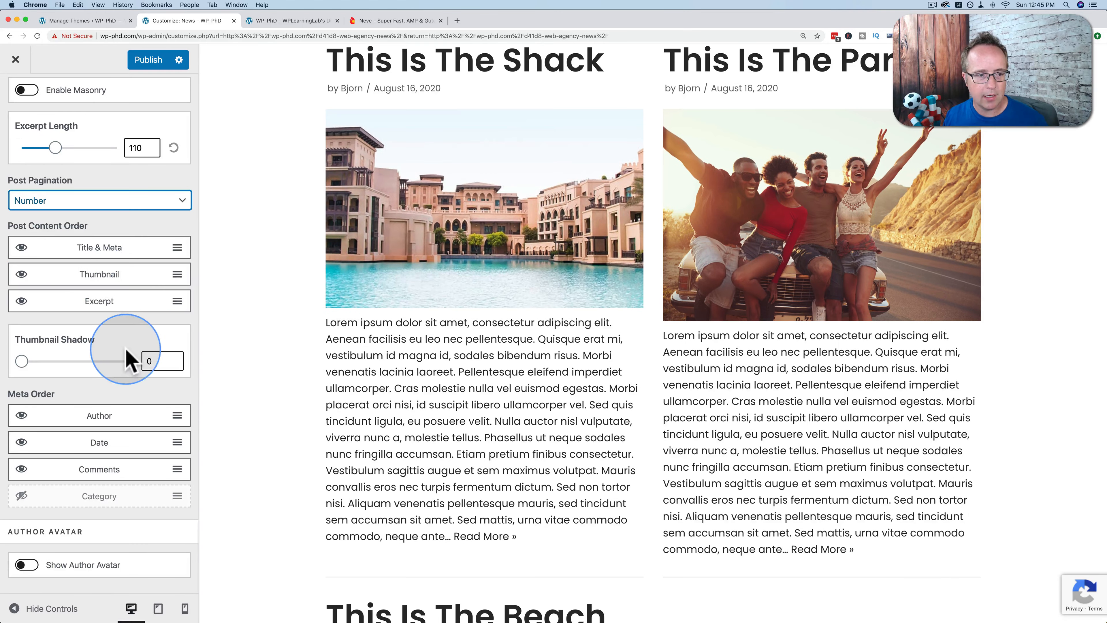
Set the blog's thumbnail shadow to 4 and turn on the author avatar.
{"action": "left_click_drag", "start_coordinate": [39, 368], "coordinate": [73, 370]}
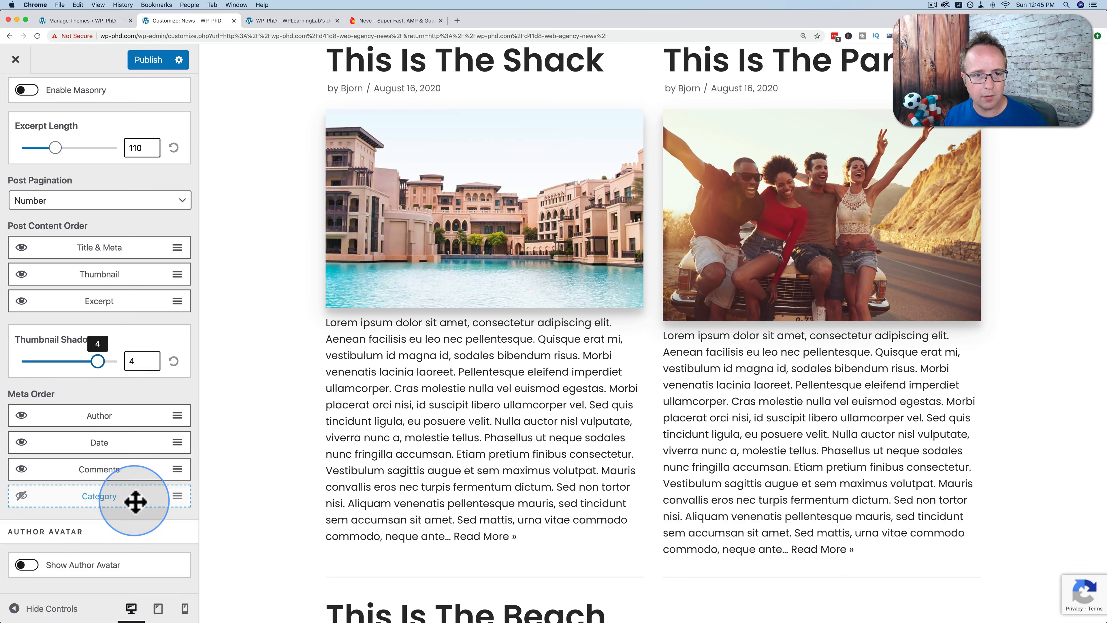
{"action": "left_click_drag", "start_coordinate": [328, 89], "coordinate": [437, 87]}
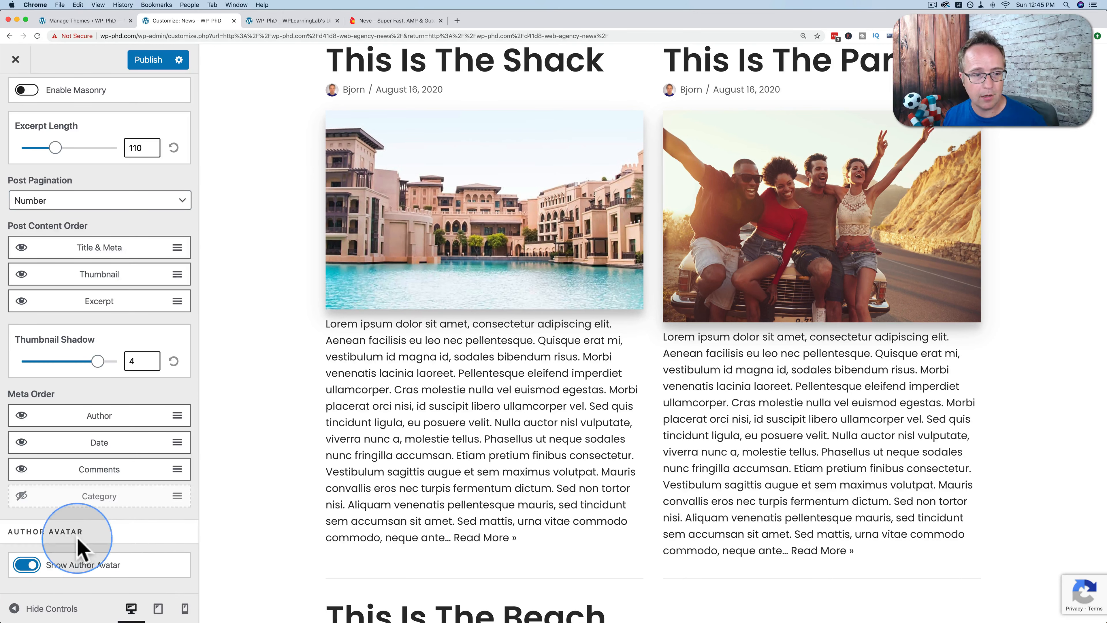
Open the Single Post layout settings and load the post "This Is The Shack" in the preview.
{"action": "scroll", "coordinate": [87, 279], "scroll_direction": "up", "scroll_amount": 5}
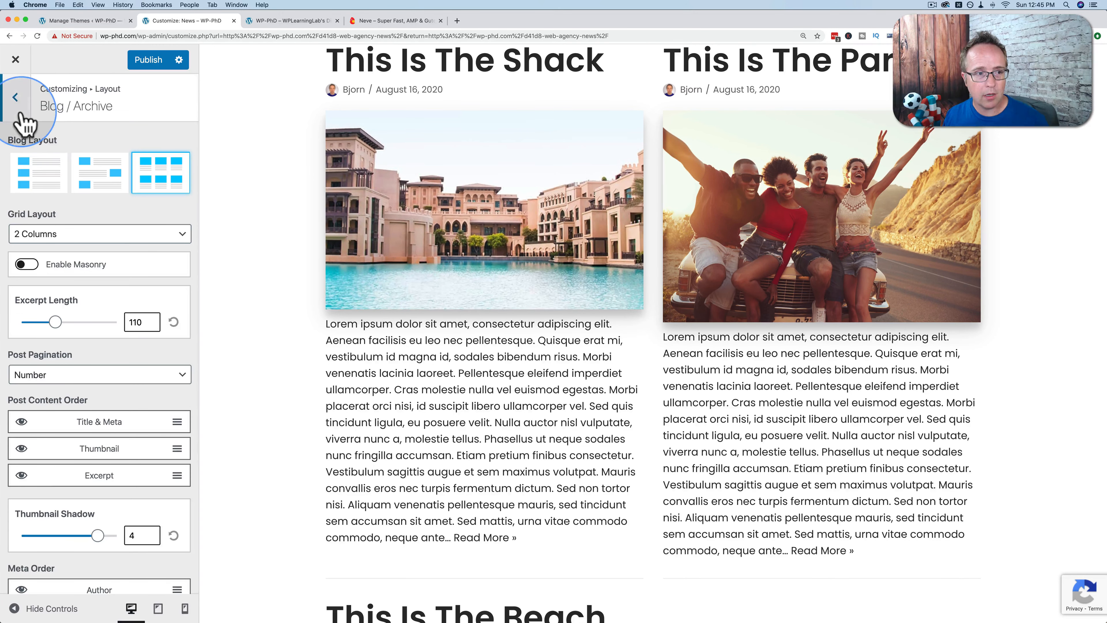
{"action": "left_click", "coordinate": [16, 98]}
{"action": "left_click", "coordinate": [65, 232]}
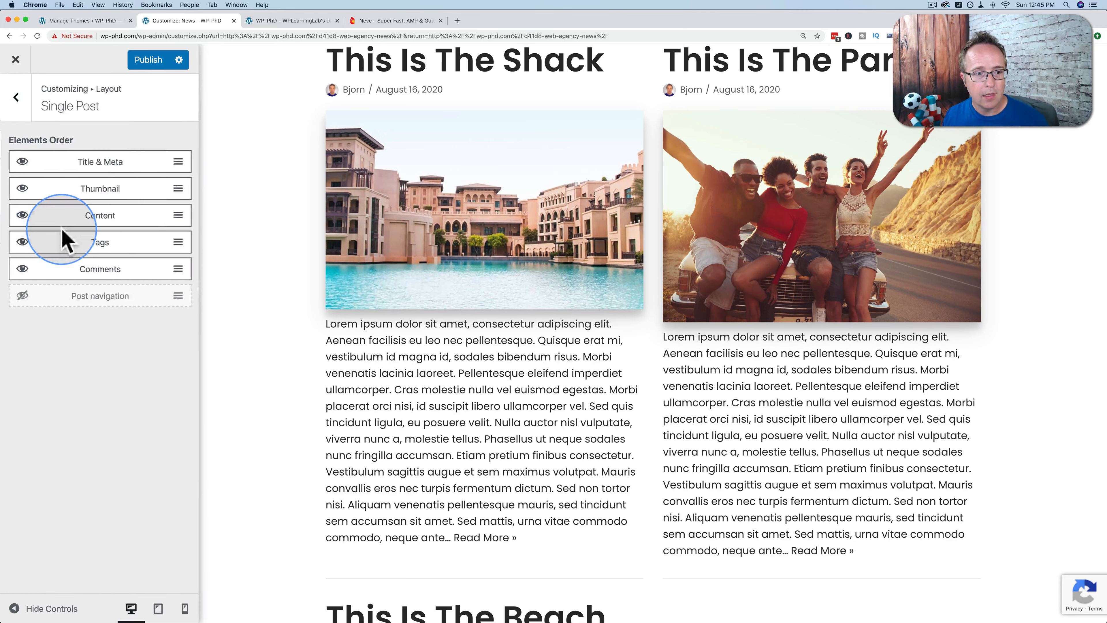
{"action": "scroll", "coordinate": [452, 317], "scroll_direction": "down", "scroll_amount": 4}
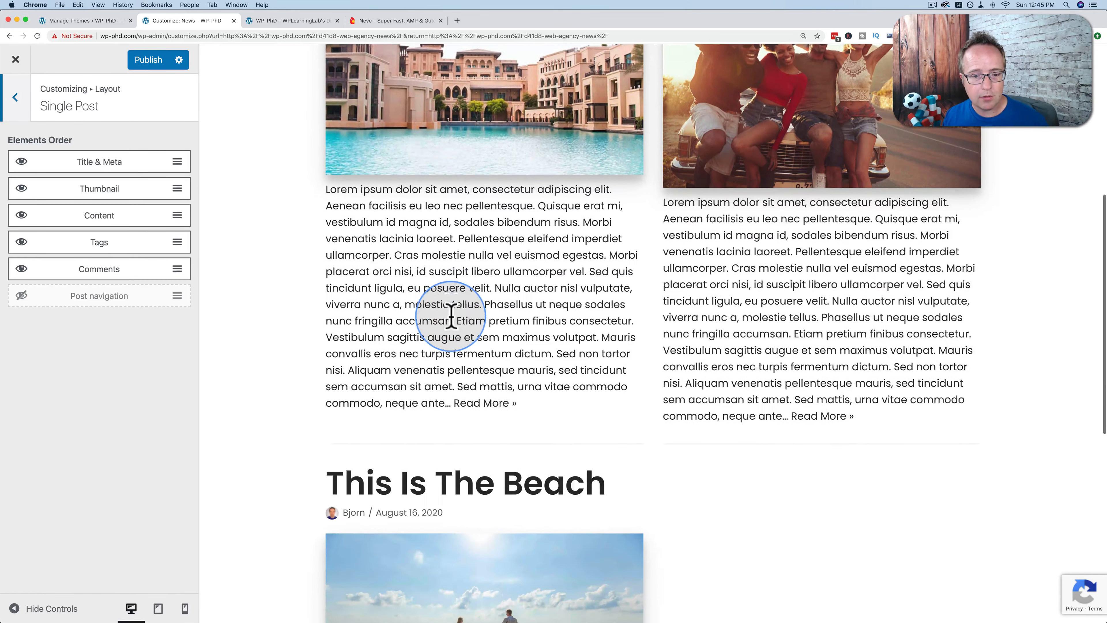
{"action": "scroll", "coordinate": [452, 316], "scroll_direction": "up", "scroll_amount": 7}
{"action": "left_click", "coordinate": [442, 218]}
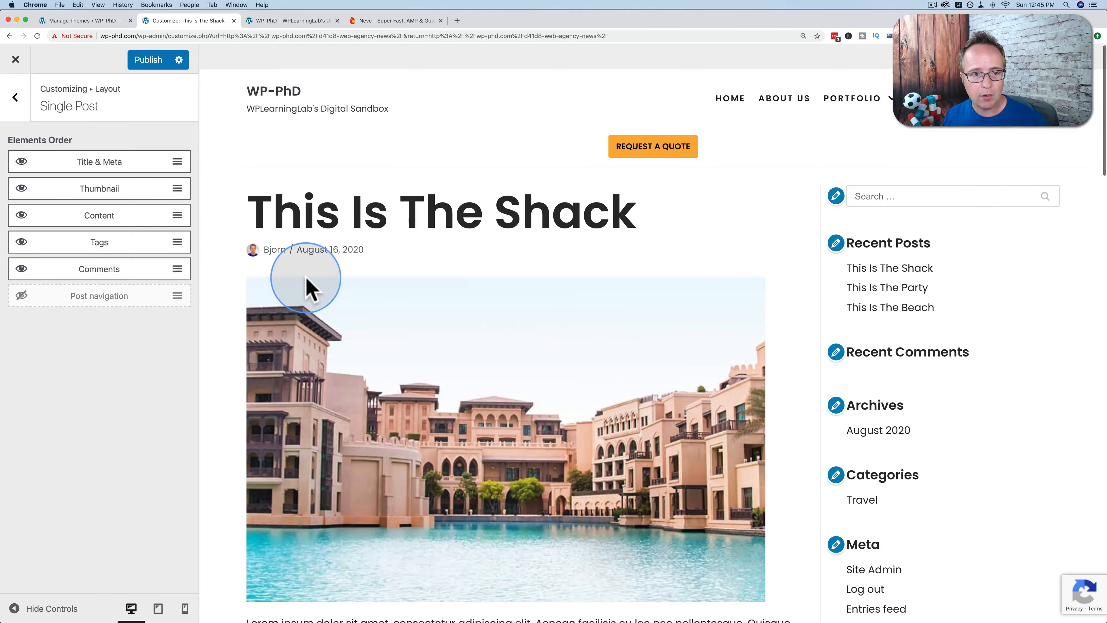
Move the Thumbnail above Title & Meta in the single post's Elements Order.
{"action": "scroll", "coordinate": [307, 287], "scroll_direction": "down", "scroll_amount": 2}
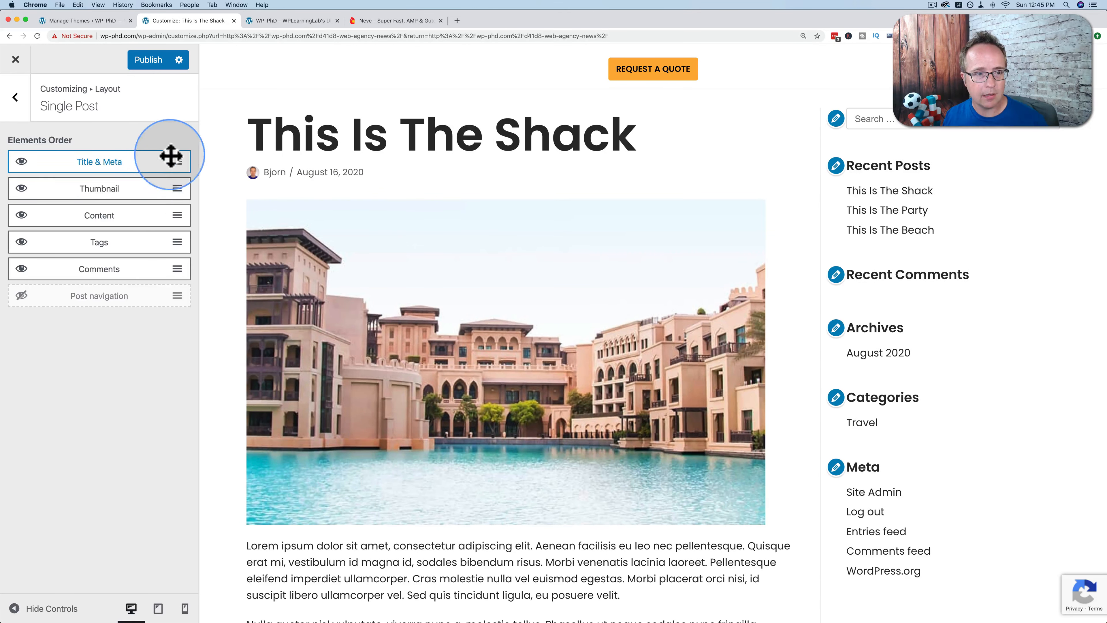
{"action": "mouse_move", "coordinate": [163, 193]}
{"action": "left_mouse_down"}
{"action": "mouse_move", "coordinate": [64, 180]}
{"action": "mouse_move", "coordinate": [172, 183]}
{"action": "mouse_move", "coordinate": [175, 155]}
{"action": "mouse_move", "coordinate": [181, 189]}
{"action": "left_mouse_up"}
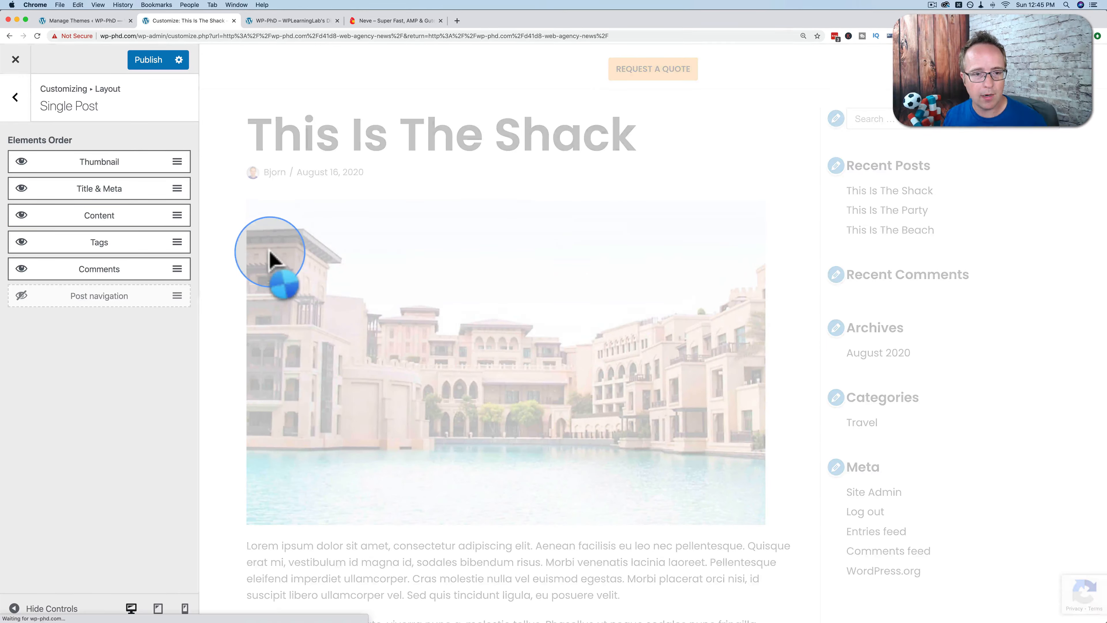
{"action": "scroll", "coordinate": [248, 347], "scroll_direction": "down", "scroll_amount": 5}
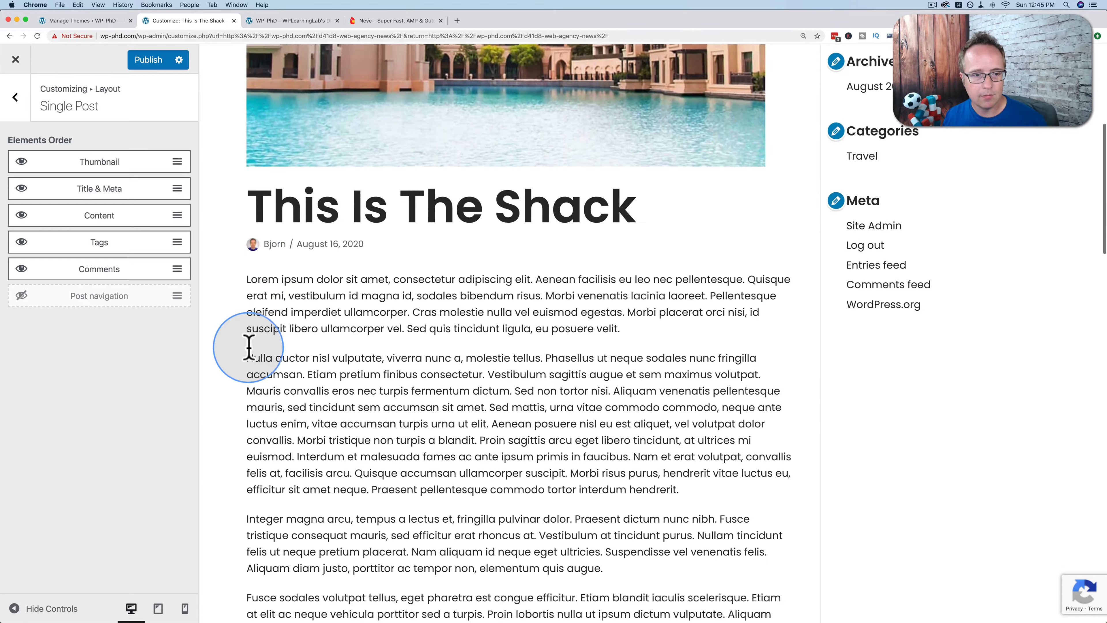
{"action": "scroll", "coordinate": [249, 346], "scroll_direction": "down", "scroll_amount": 8}
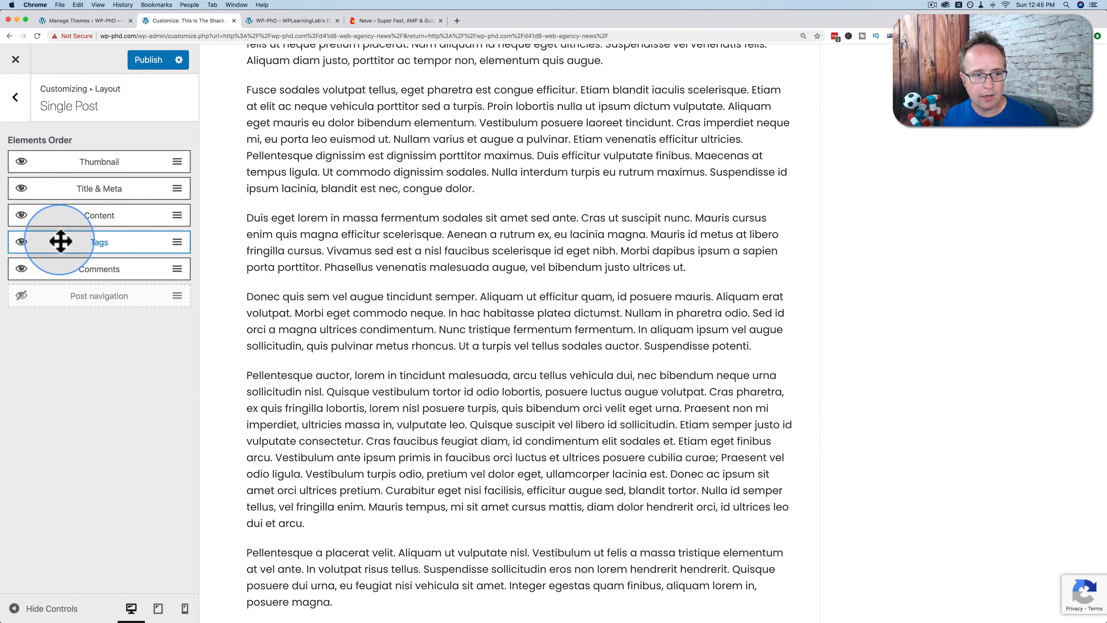
Leave the Layout settings, open the Footer builder and show the page's footer in the preview.
{"action": "left_click", "coordinate": [15, 104]}
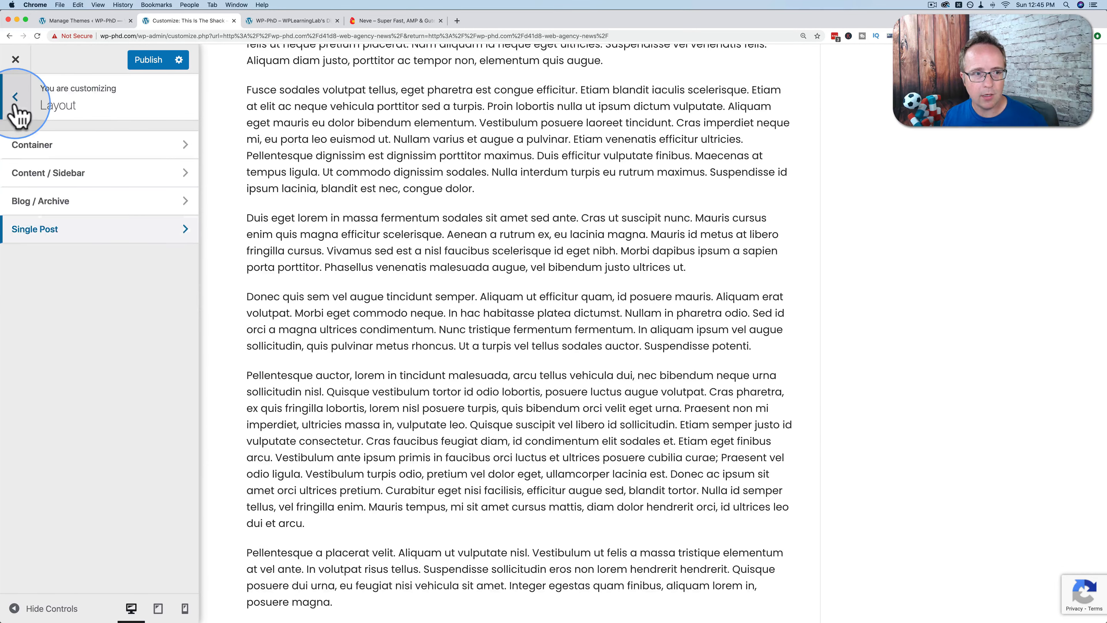
{"action": "left_click", "coordinate": [14, 105]}
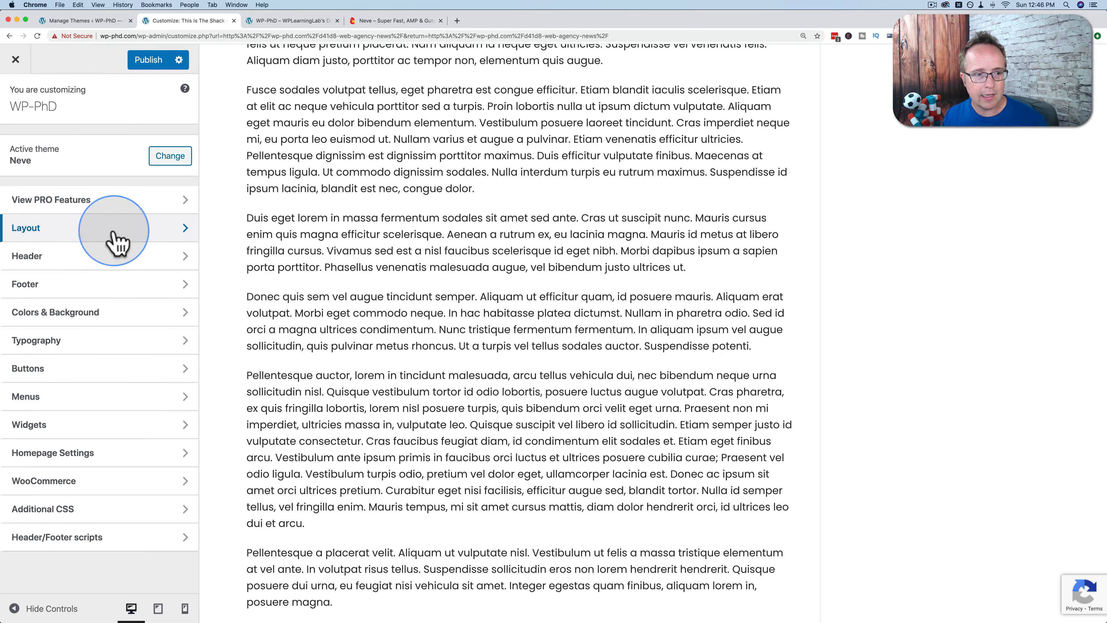
{"action": "left_click", "coordinate": [71, 291]}
{"action": "scroll", "coordinate": [322, 396], "scroll_direction": "down", "scroll_amount": 15}
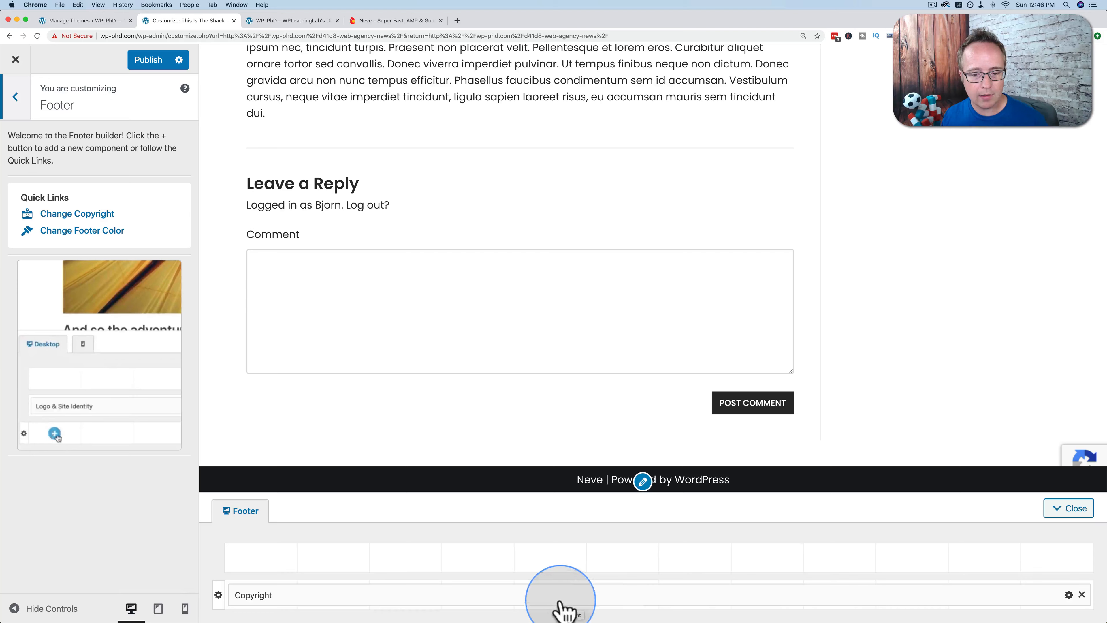
Examine the footer Copyright component's text, layout and style settings.
{"action": "left_click", "coordinate": [522, 598]}
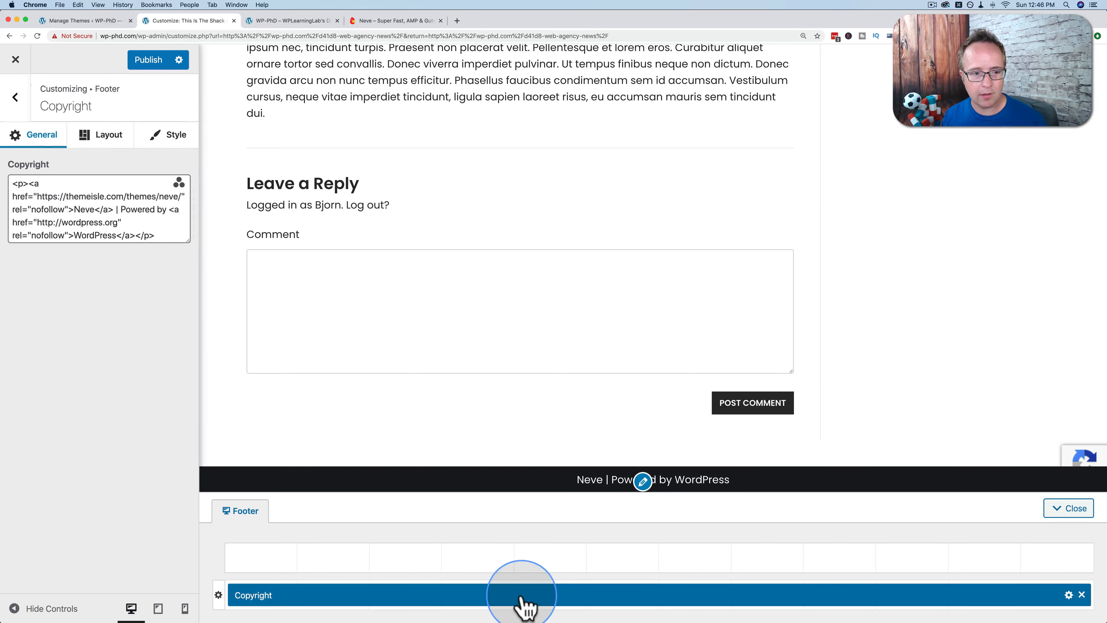
{"action": "left_click_drag", "start_coordinate": [120, 200], "coordinate": [129, 226]}
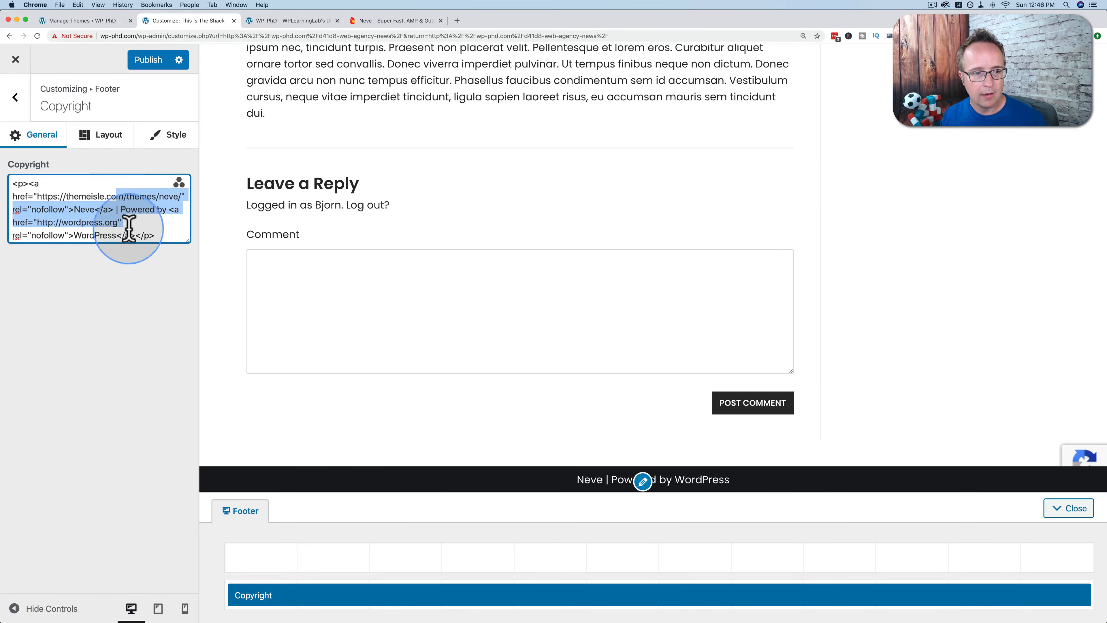
{"action": "left_click", "coordinate": [414, 442]}
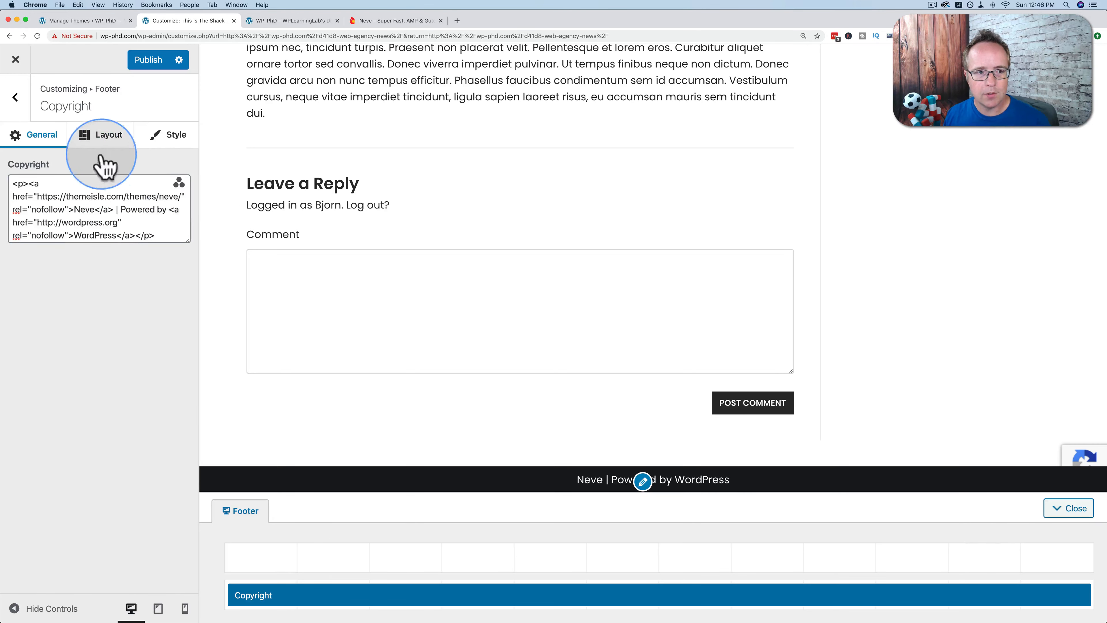
{"action": "left_click", "coordinate": [108, 139]}
{"action": "left_click", "coordinate": [171, 139]}
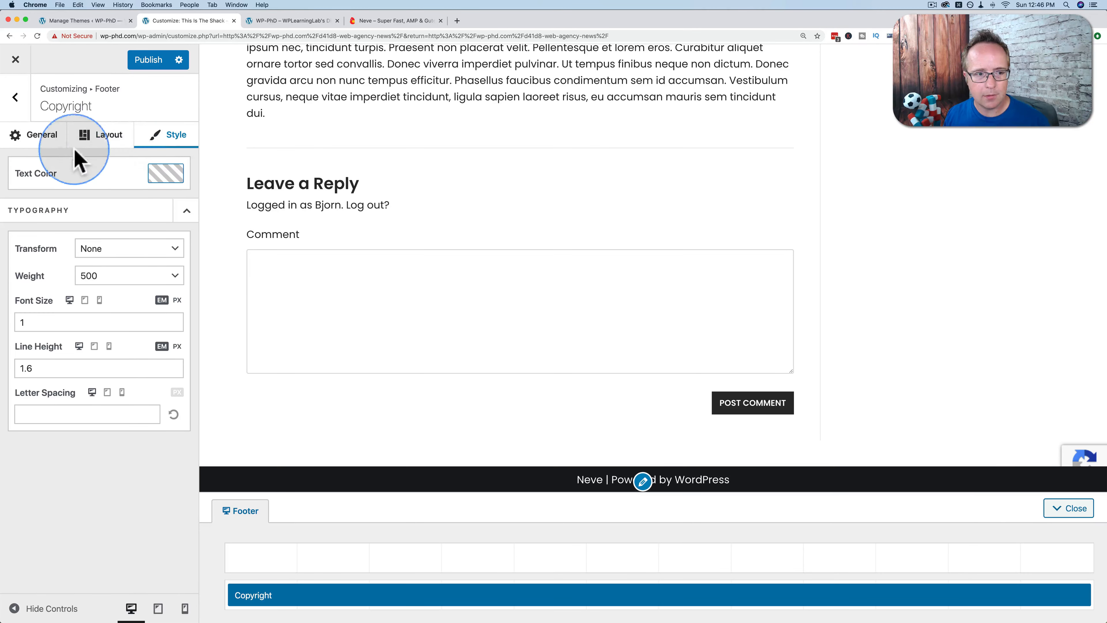
{"action": "left_click", "coordinate": [45, 140]}
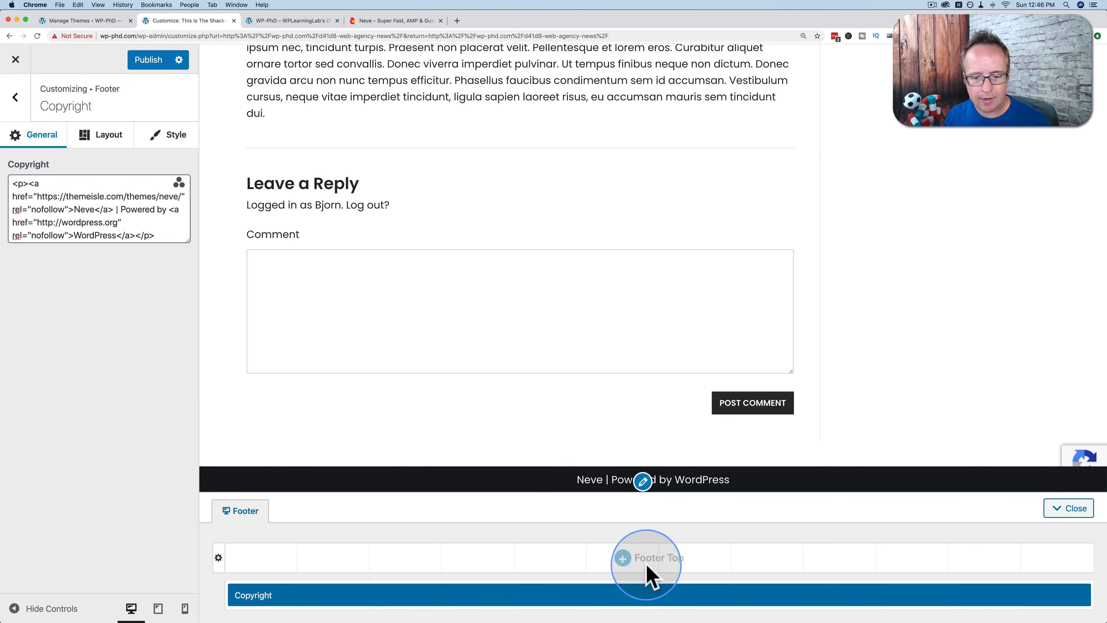
Try a Footer Menu in the Footer Top row, stretch it across the full width and open its layout settings.
{"action": "left_click", "coordinate": [623, 558]}
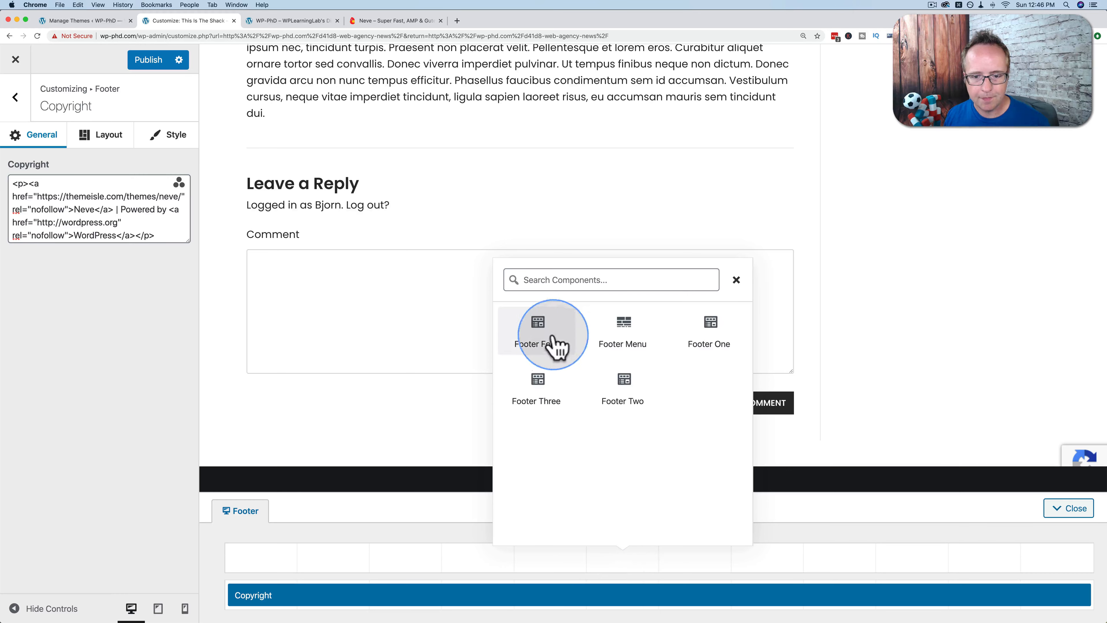
{"action": "left_click", "coordinate": [628, 342]}
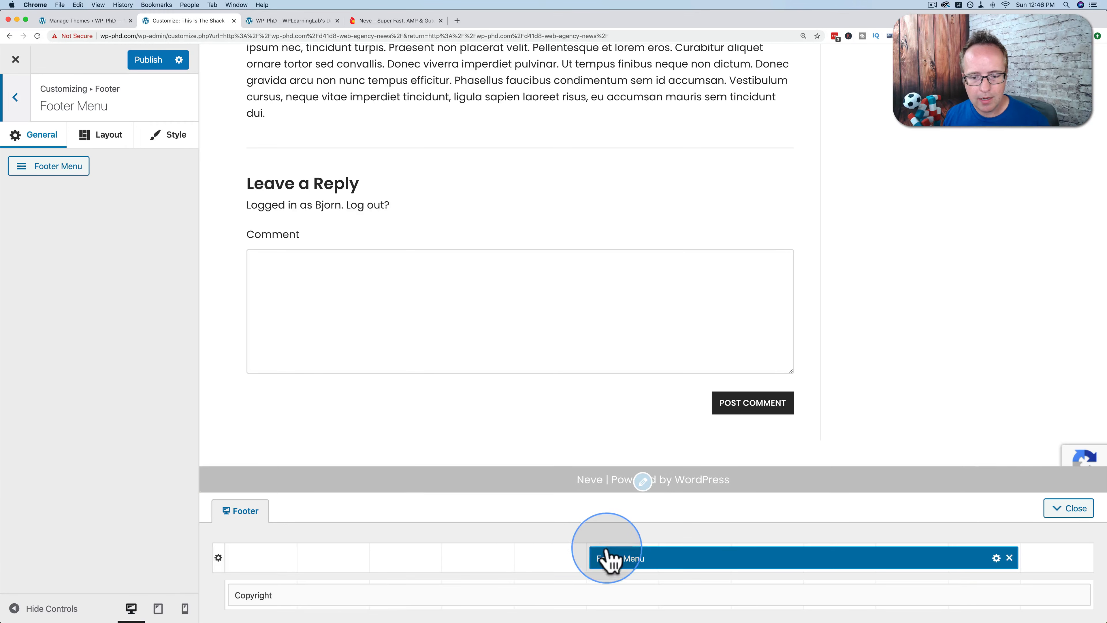
{"action": "left_click_drag", "start_coordinate": [604, 558], "coordinate": [488, 556]}
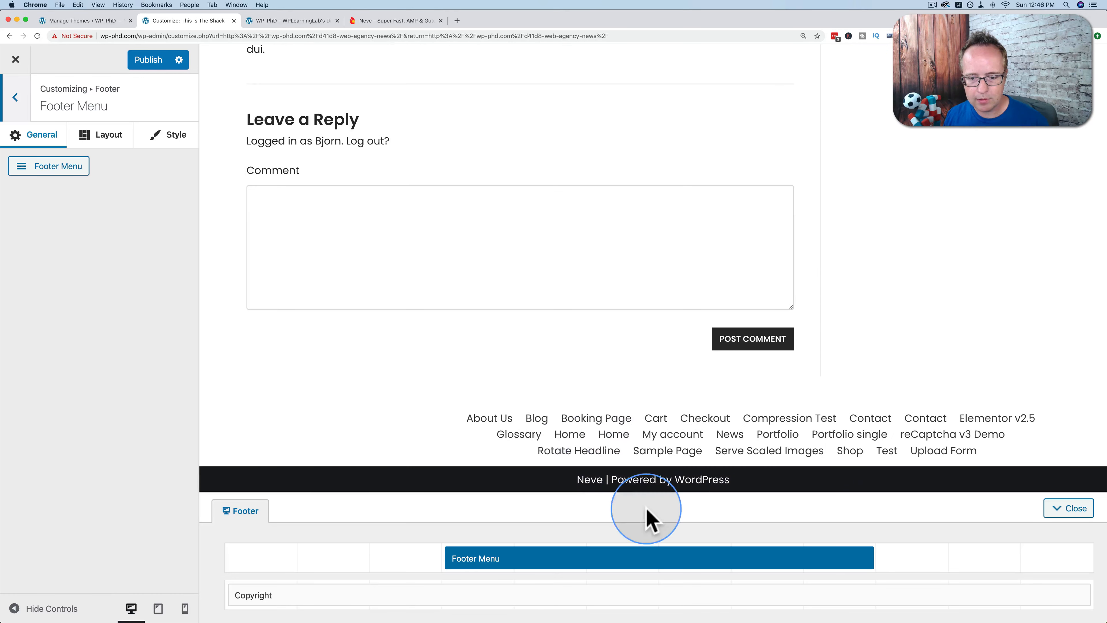
{"action": "left_click_drag", "start_coordinate": [645, 565], "coordinate": [579, 567]}
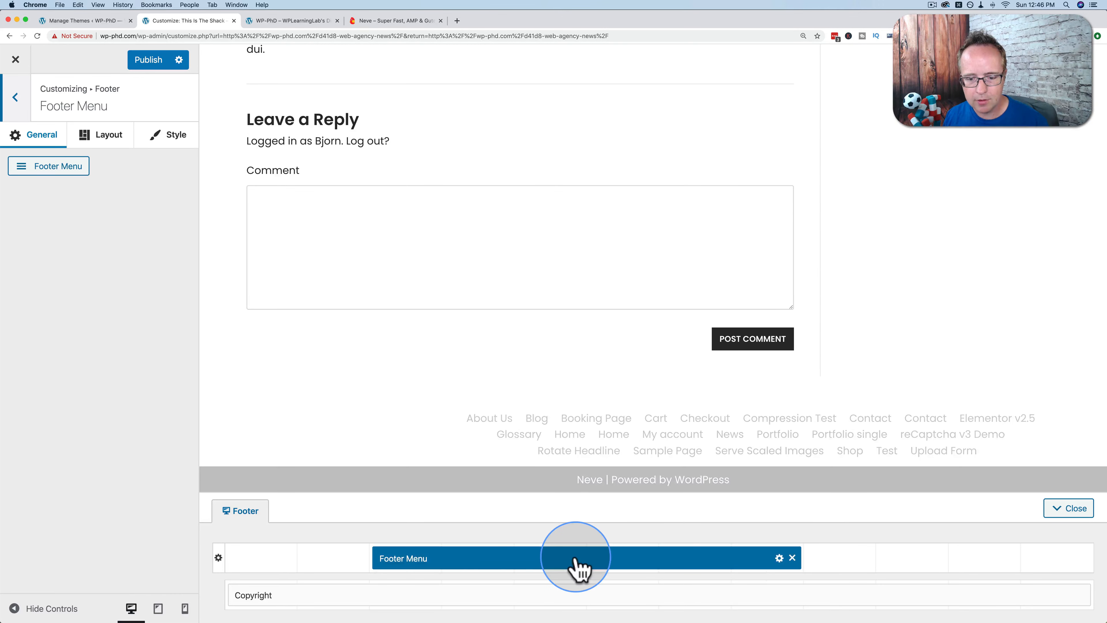
{"action": "left_click_drag", "start_coordinate": [364, 558], "coordinate": [233, 557]}
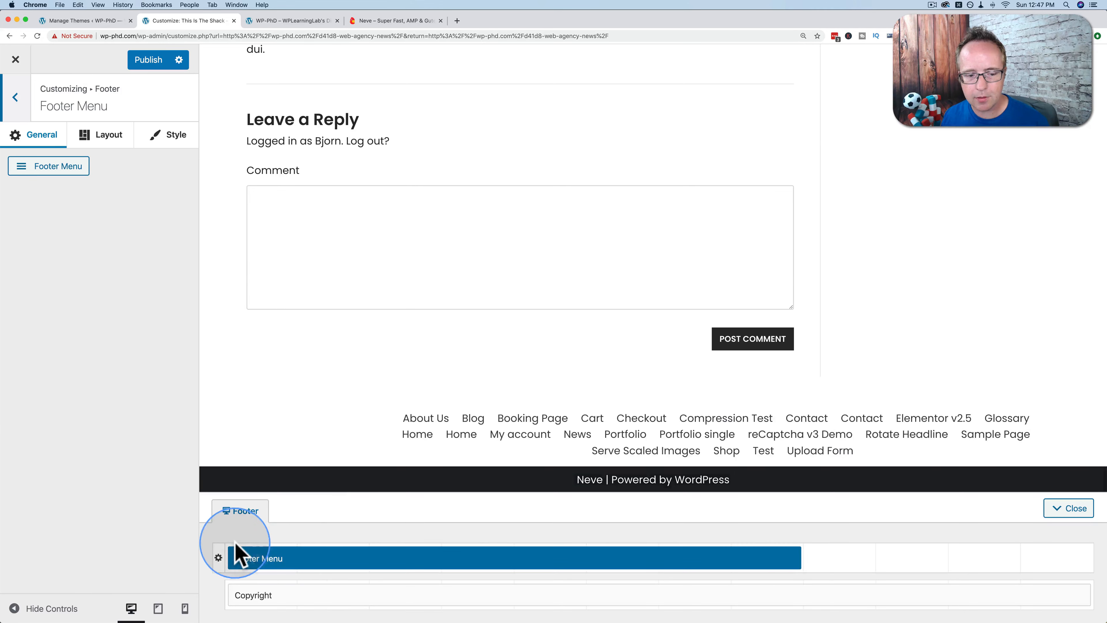
{"action": "left_click_drag", "start_coordinate": [799, 559], "coordinate": [1071, 558]}
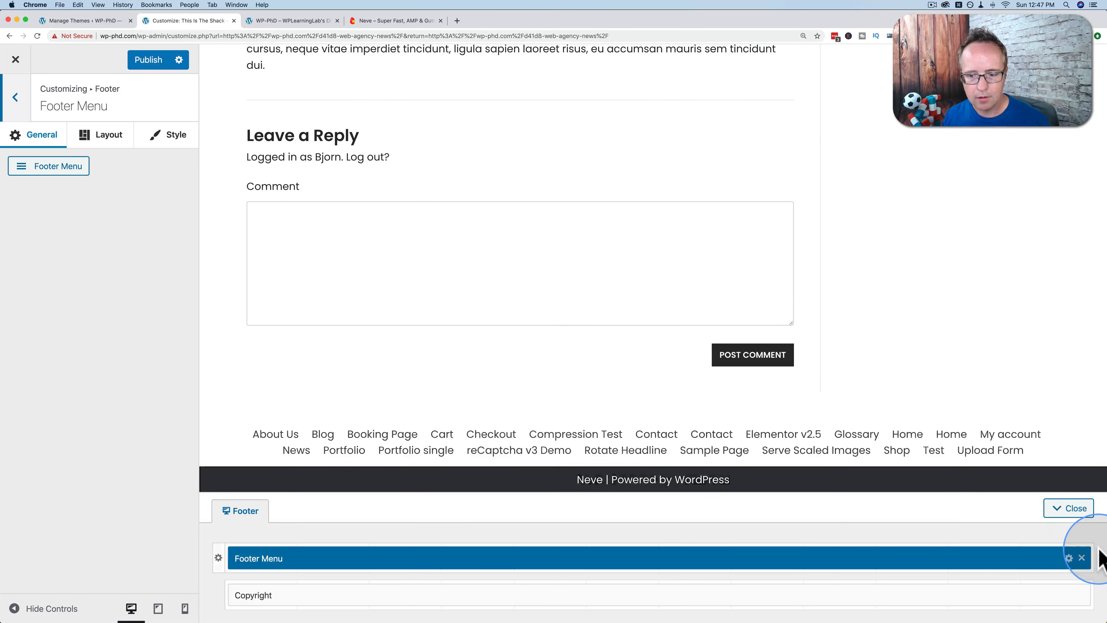
{"action": "left_click", "coordinate": [100, 137]}
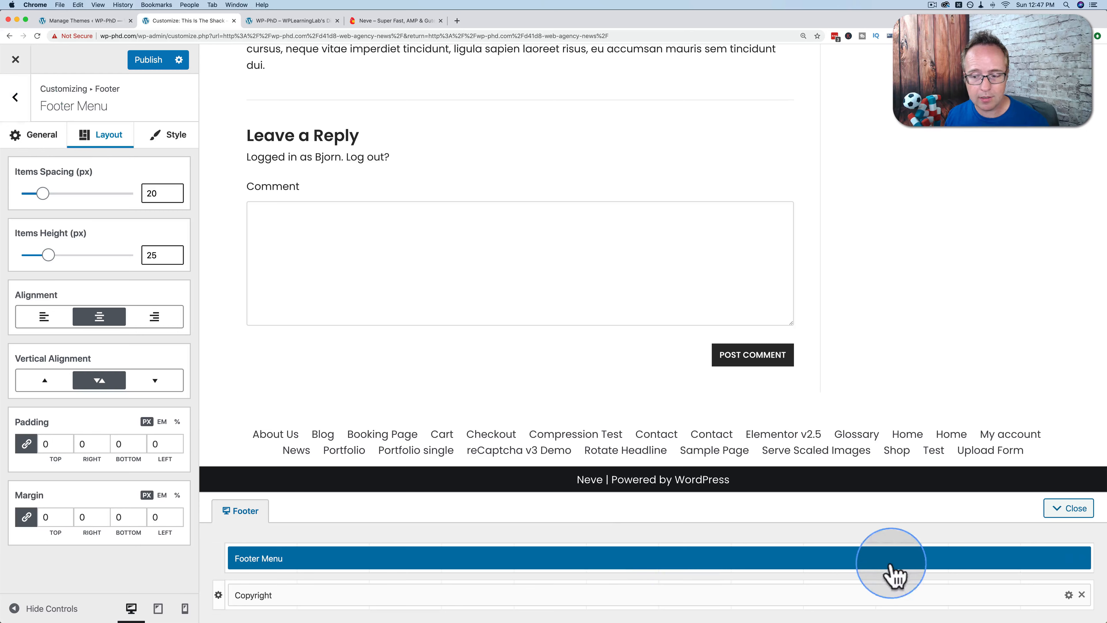
Remove the Footer Menu from the Footer Top row, adding it once more and removing it again.
{"action": "left_click", "coordinate": [1082, 558]}
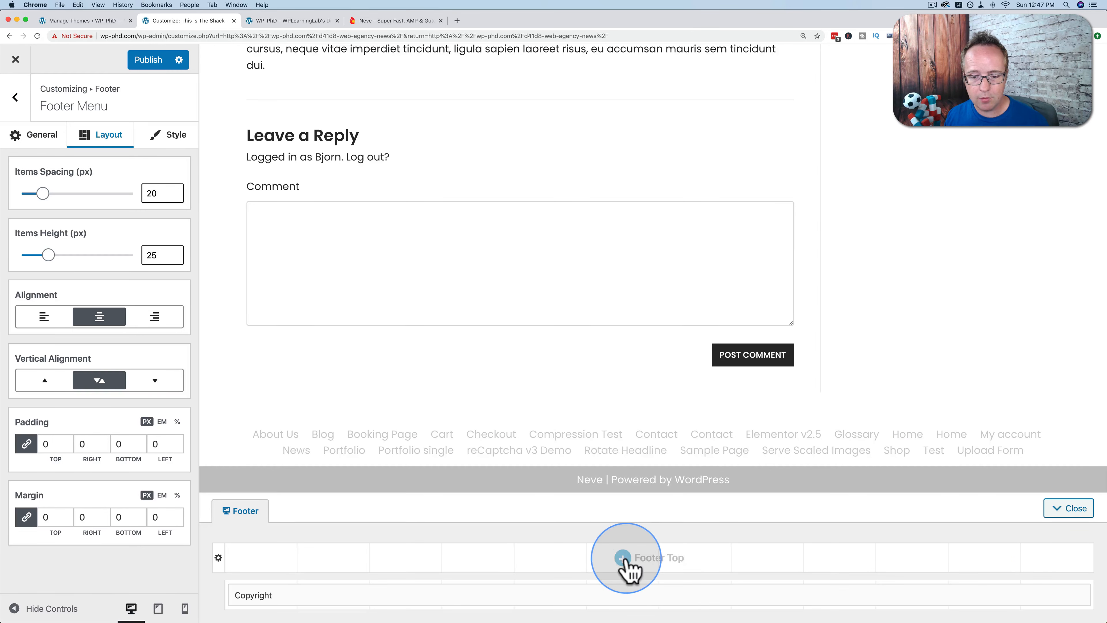
{"action": "left_click", "coordinate": [624, 560]}
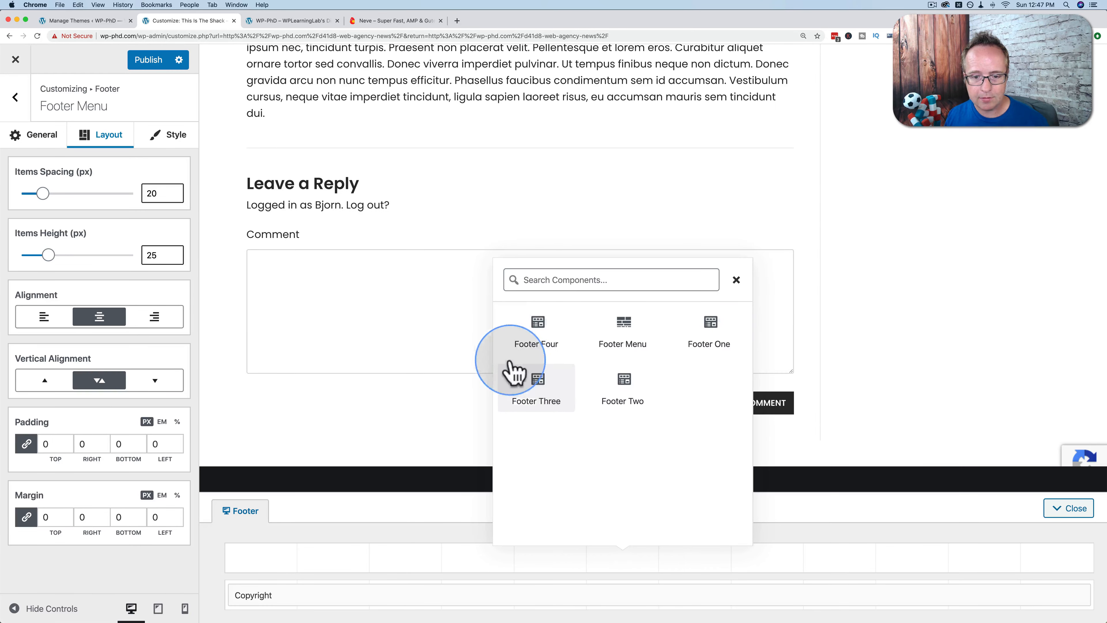
{"action": "left_click", "coordinate": [623, 334]}
{"action": "left_click", "coordinate": [1082, 559]}
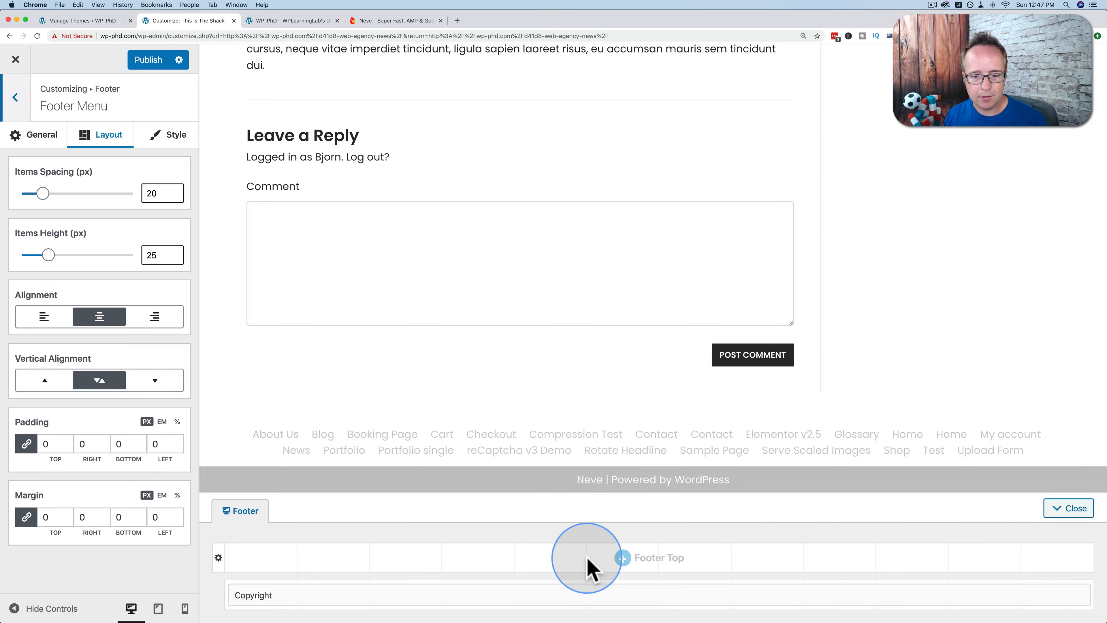
Place the Footer One widget area at the start of the Footer Top row and add Footer Two at its end.
{"action": "left_click", "coordinate": [622, 559]}
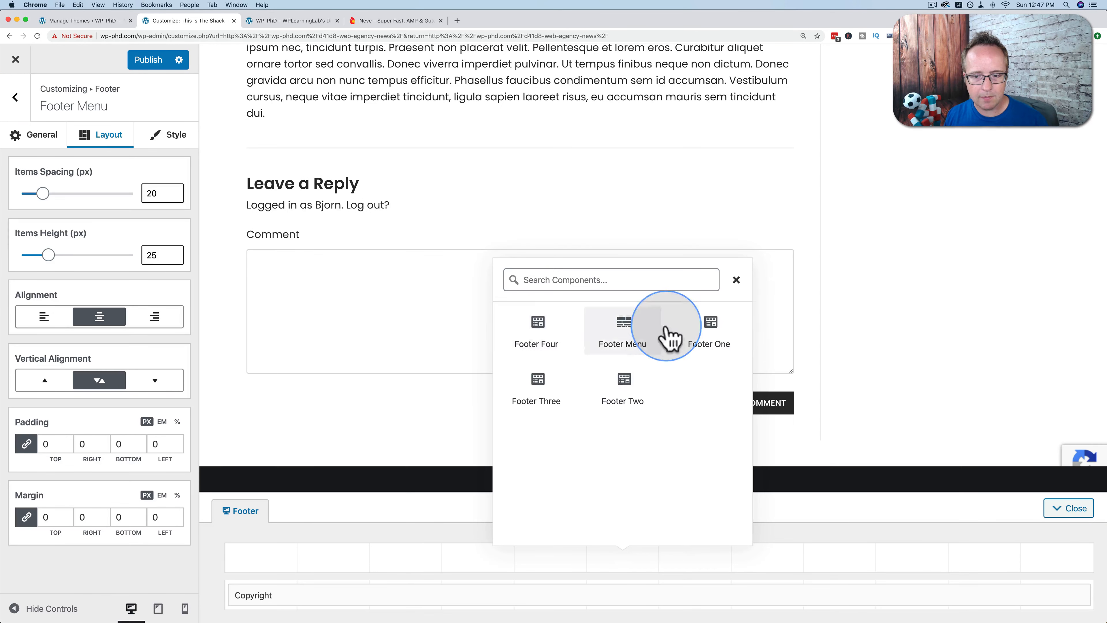
{"action": "left_click", "coordinate": [727, 342]}
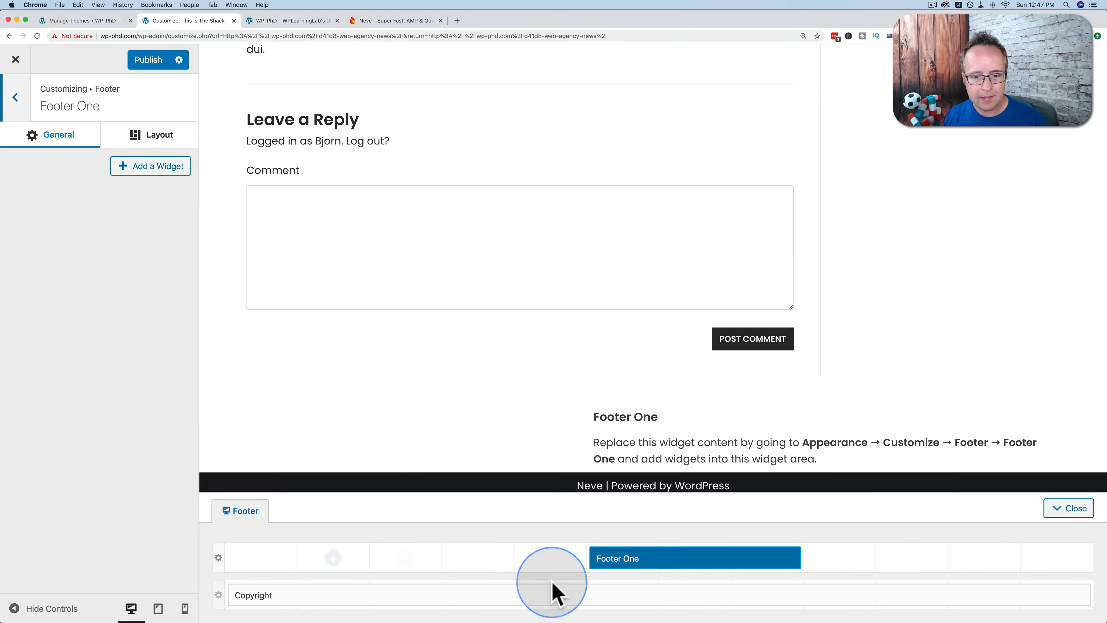
{"action": "left_click_drag", "start_coordinate": [611, 567], "coordinate": [263, 569]}
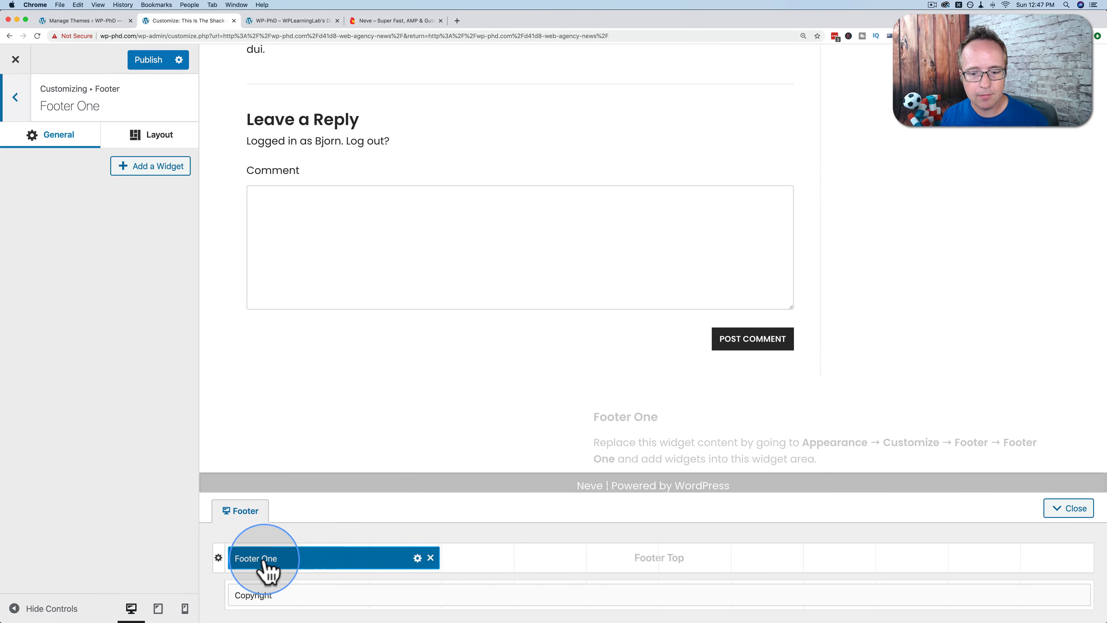
{"action": "left_click", "coordinate": [1057, 559]}
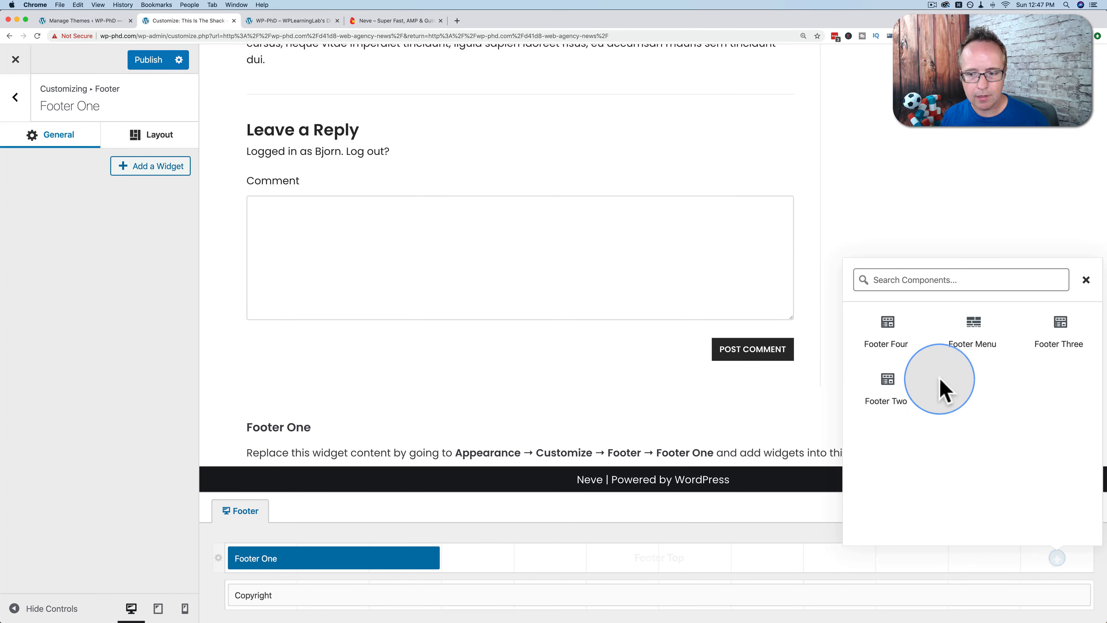
{"action": "left_click", "coordinate": [880, 399]}
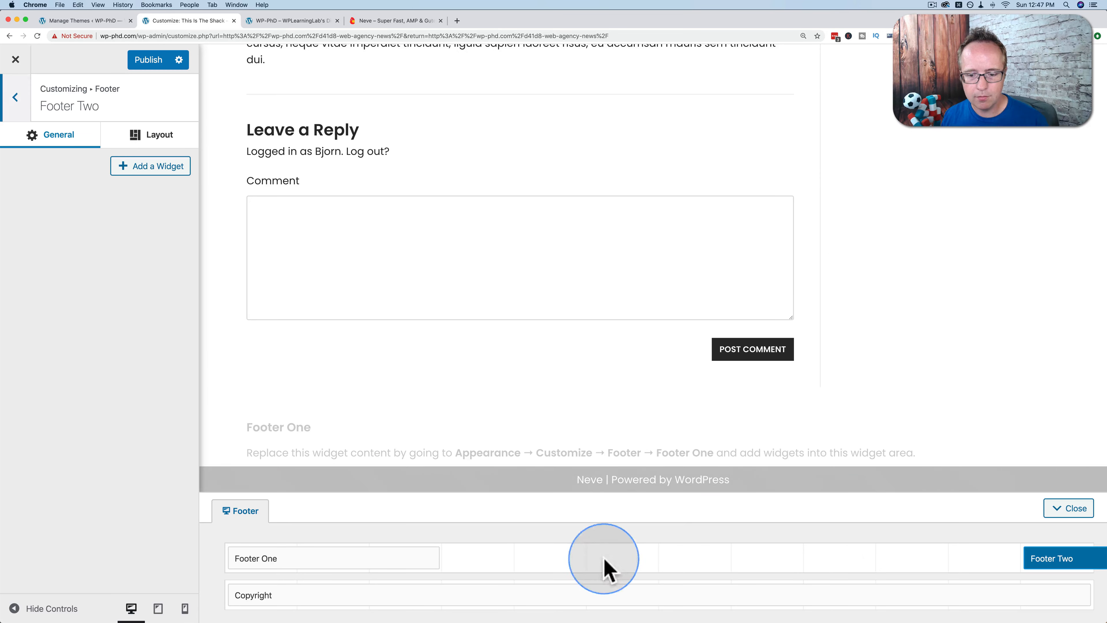
Widen Footer One and Footer Two to fill the Footer Top row, with Footer One slightly narrower than Footer Two.
{"action": "left_click_drag", "start_coordinate": [1042, 563], "coordinate": [680, 565]}
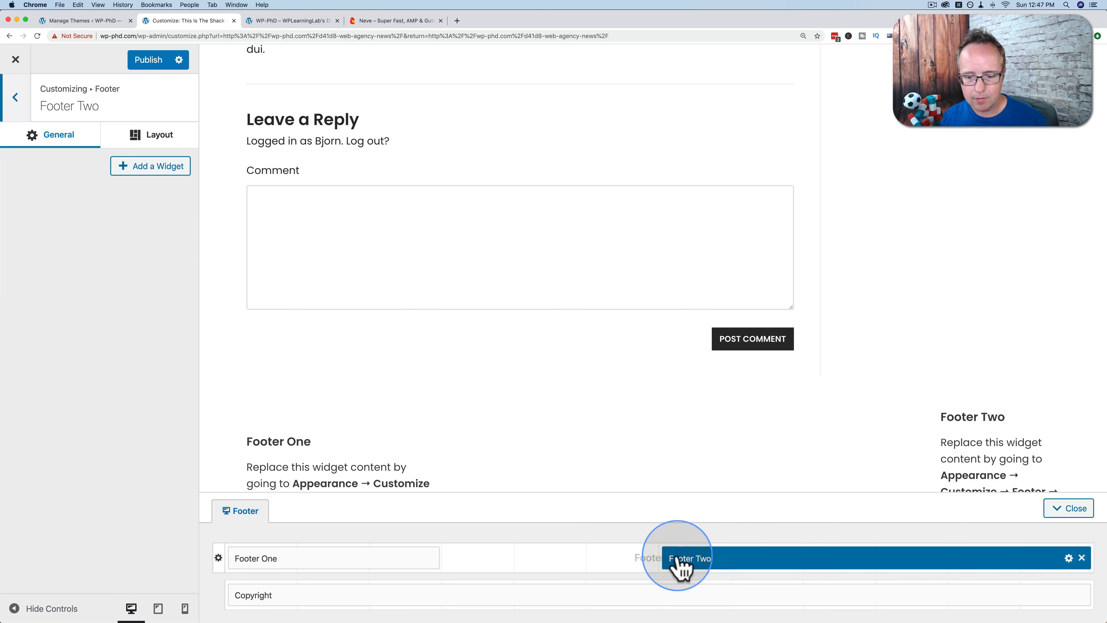
{"action": "left_click_drag", "start_coordinate": [437, 561], "coordinate": [586, 557]}
{"action": "left_click_drag", "start_coordinate": [665, 558], "coordinate": [600, 563]}
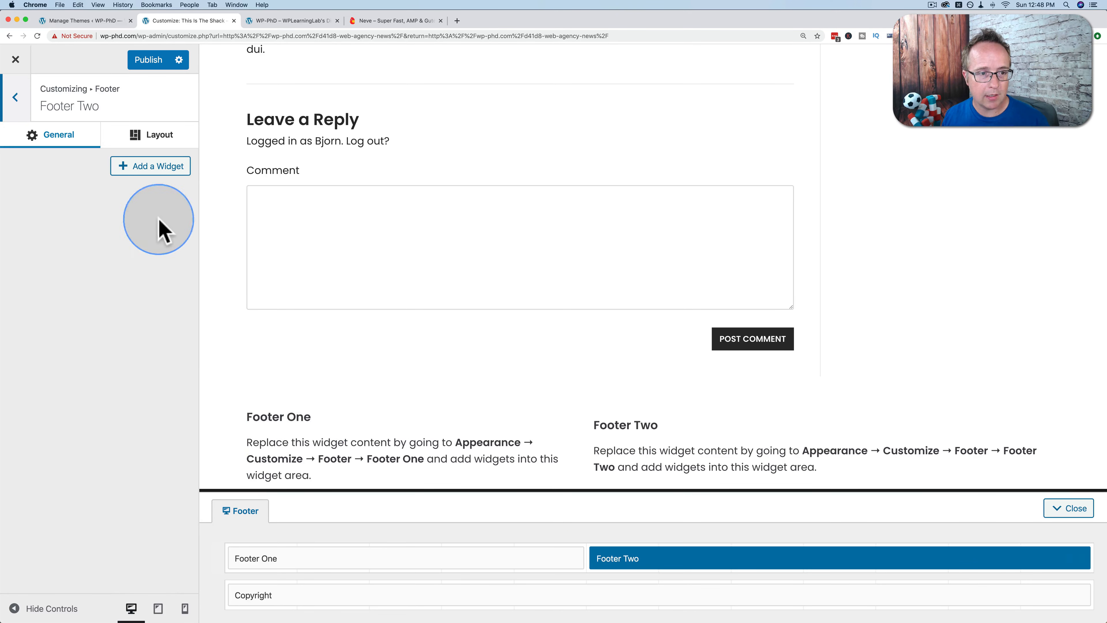
Add a Cart widget to the Footer One widget area.
{"action": "left_click", "coordinate": [412, 566]}
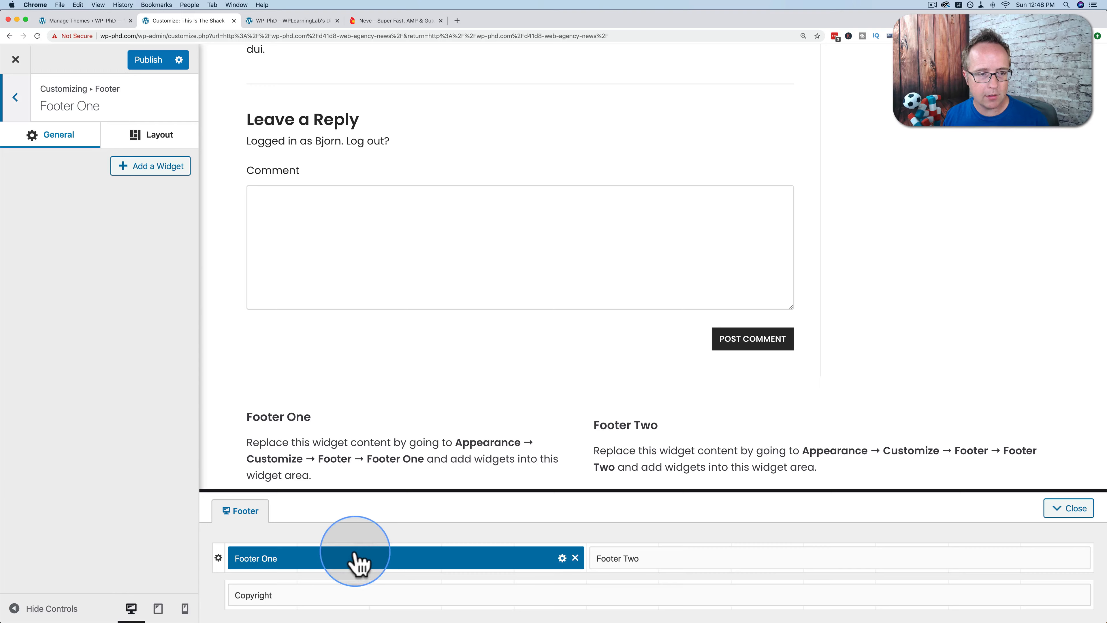
{"action": "left_click", "coordinate": [144, 168]}
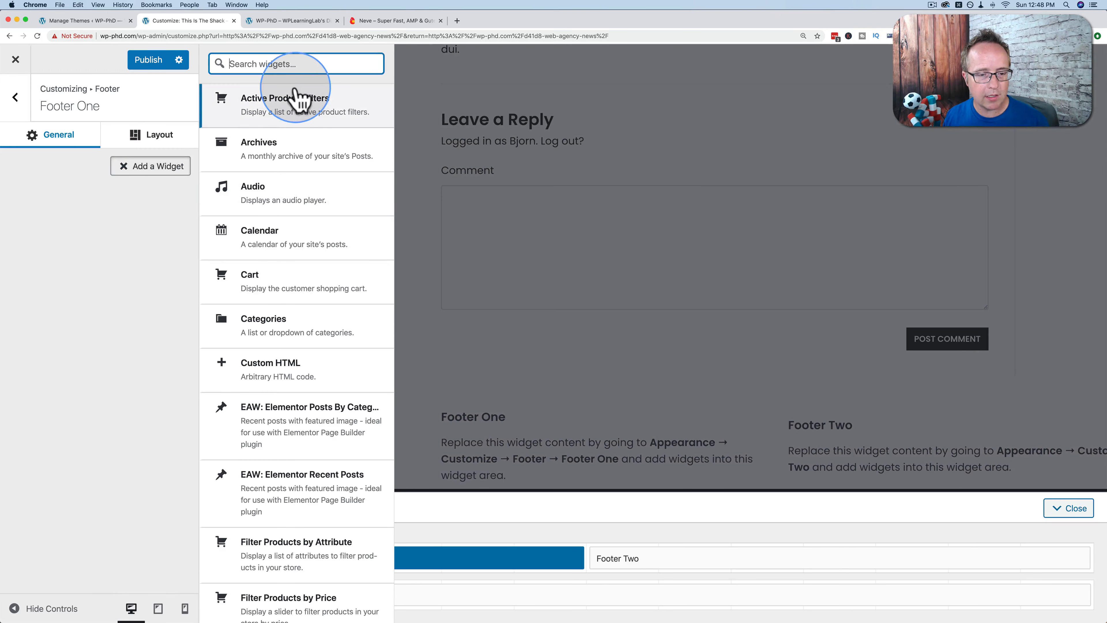
{"action": "left_click", "coordinate": [281, 421]}
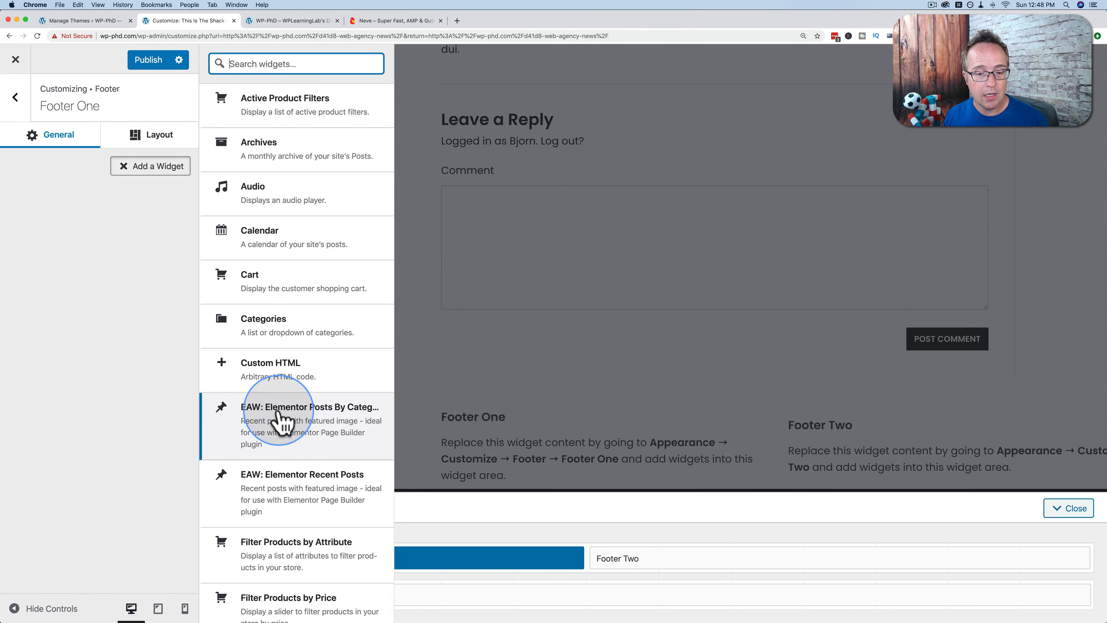
{"action": "left_click", "coordinate": [258, 316]}
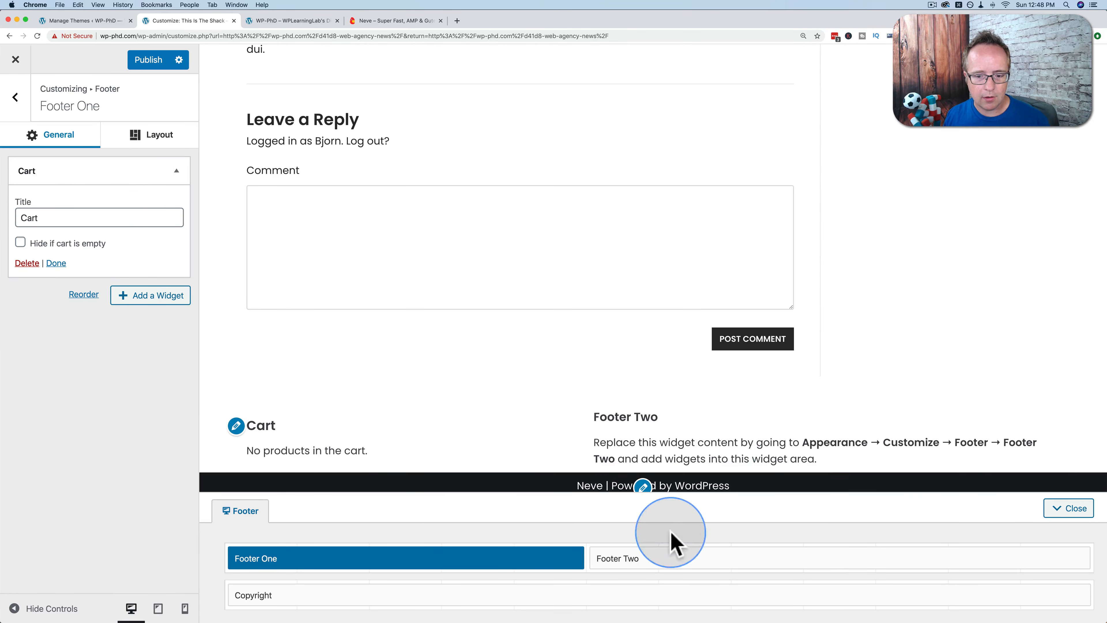
Add a Categories widget to the Footer Two widget area.
{"action": "left_click", "coordinate": [655, 563]}
{"action": "left_click", "coordinate": [142, 167]}
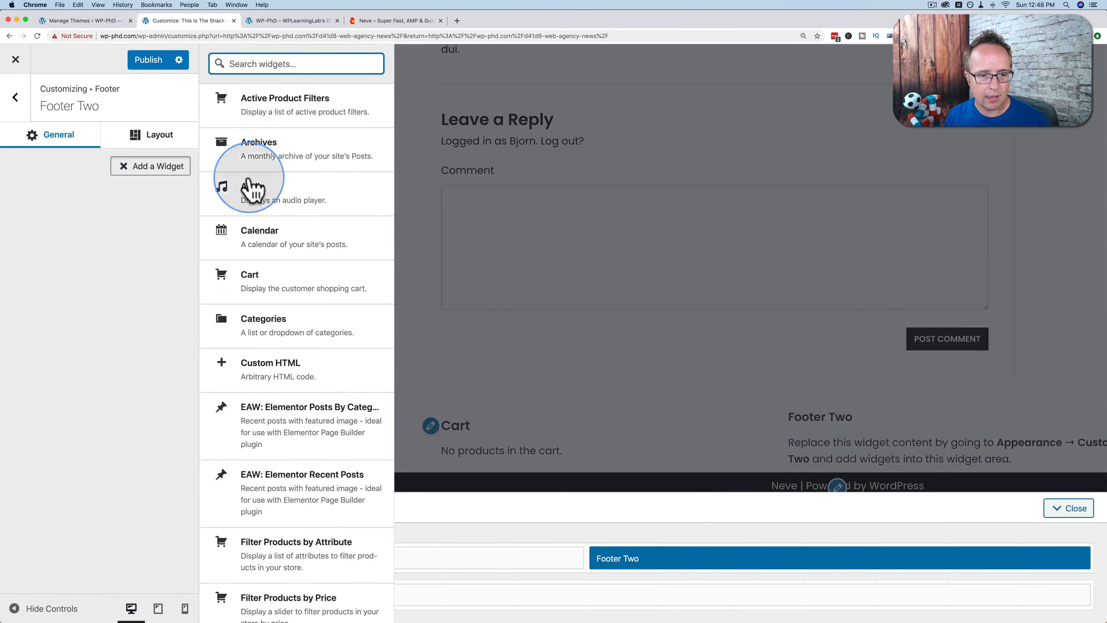
{"action": "left_click", "coordinate": [285, 340]}
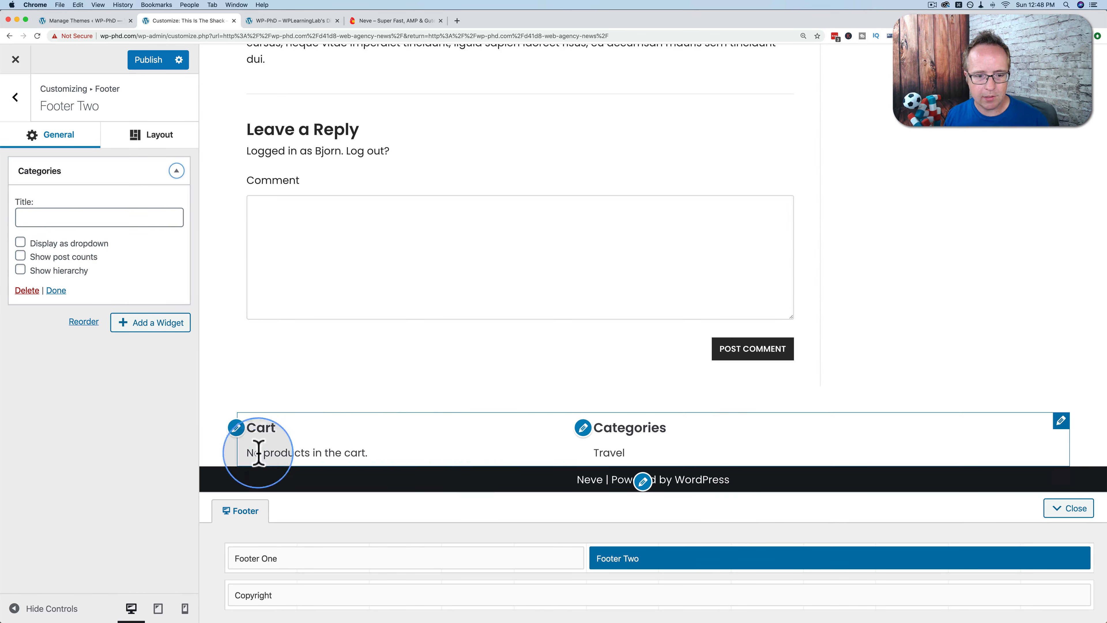
Try the dumbbell image 20.png from the media library as the site's background image, and remove it.
{"action": "left_click", "coordinate": [15, 97]}
{"action": "left_click", "coordinate": [17, 99]}
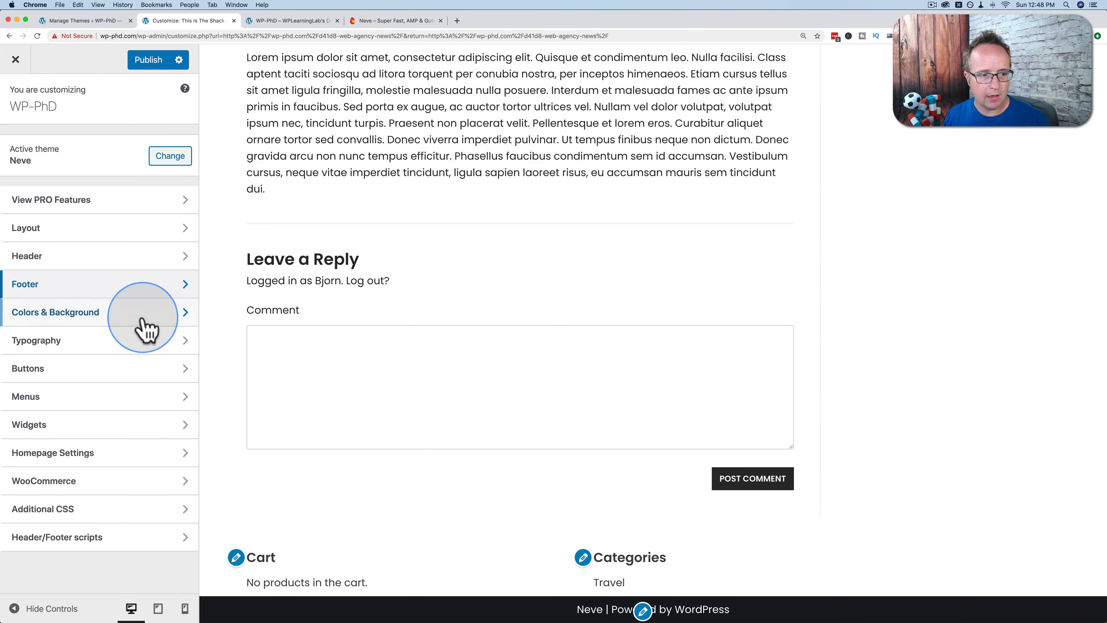
{"action": "left_click", "coordinate": [61, 316]}
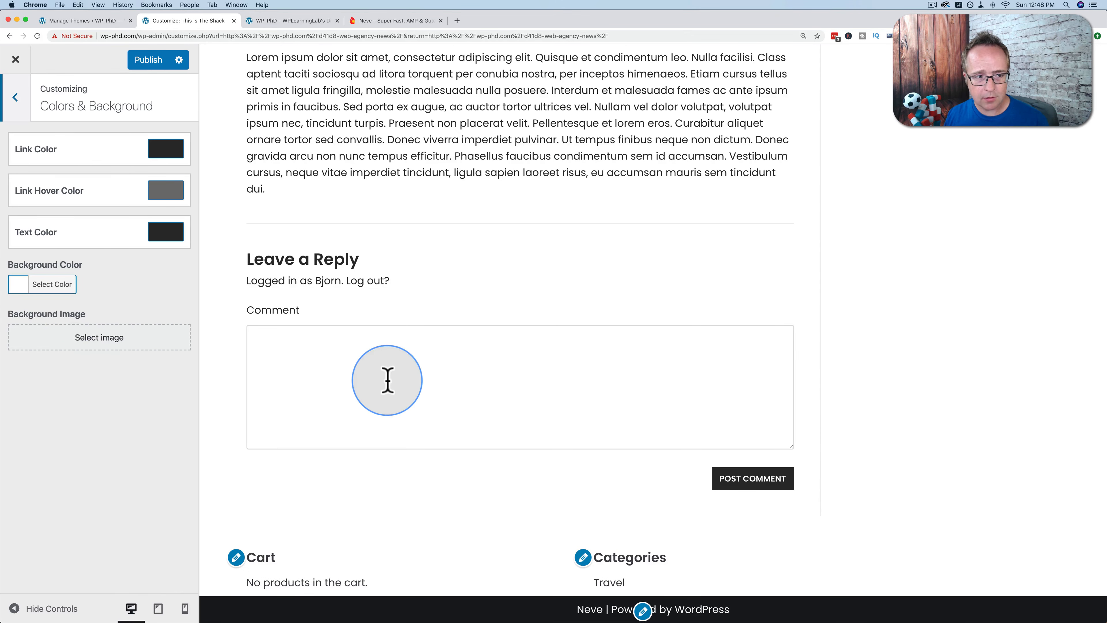
{"action": "scroll", "coordinate": [387, 327], "scroll_direction": "up", "scroll_amount": 20}
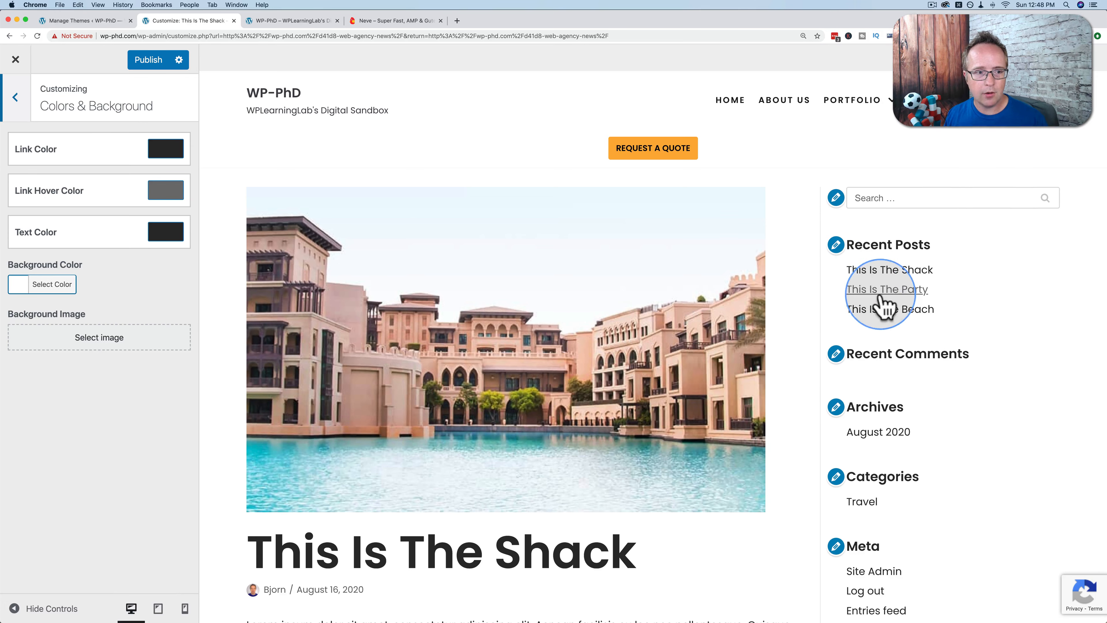
{"action": "left_click", "coordinate": [106, 358]}
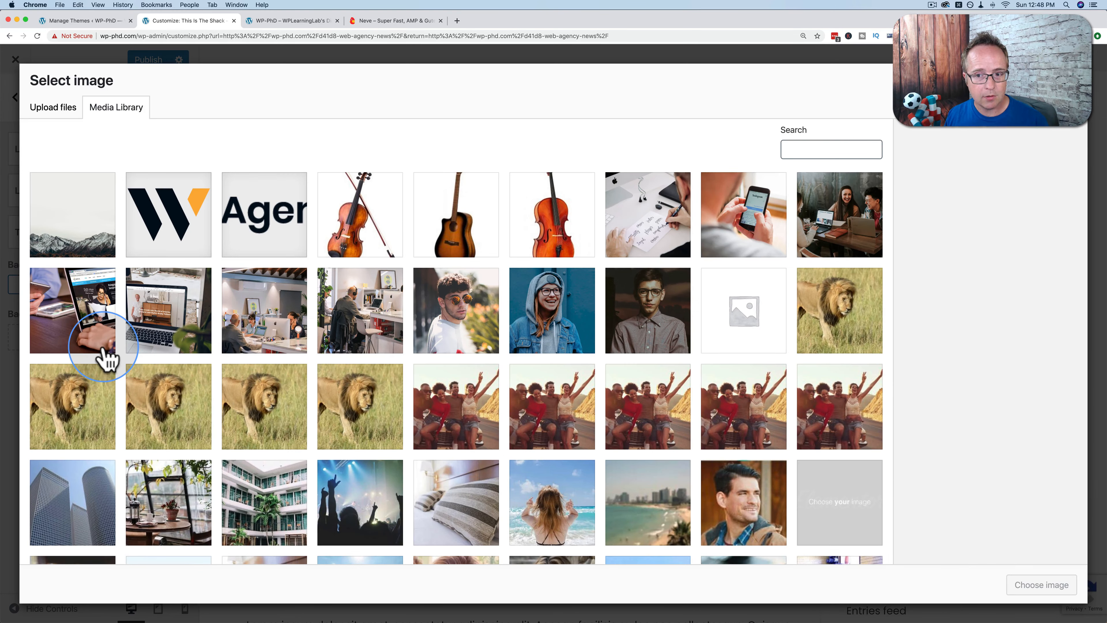
{"action": "scroll", "coordinate": [576, 471], "scroll_direction": "down", "scroll_amount": 5}
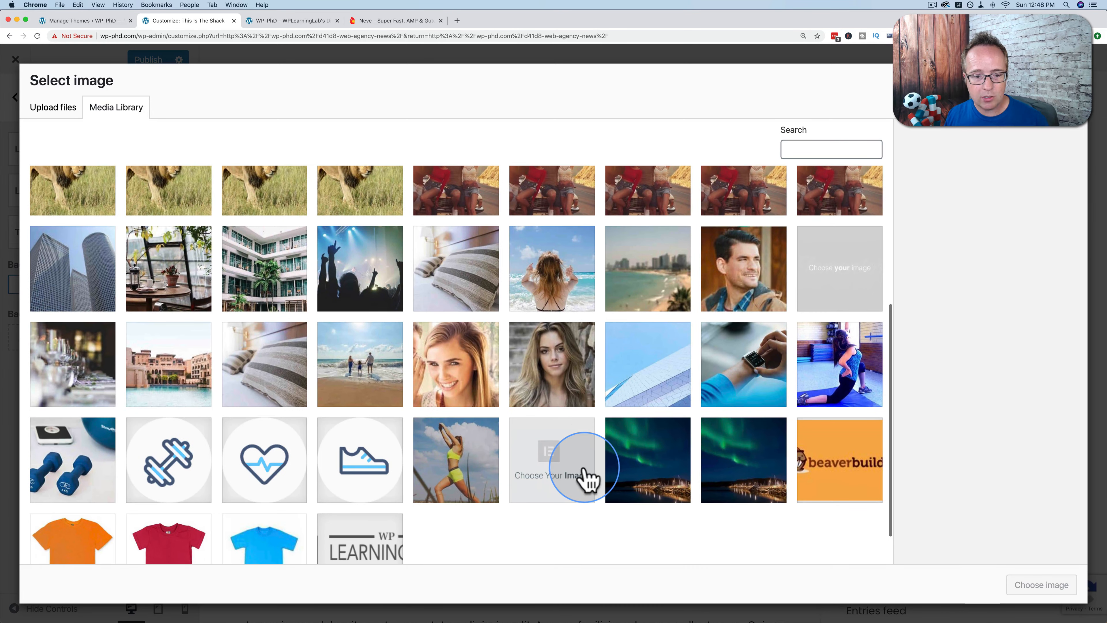
{"action": "left_click", "coordinate": [168, 458]}
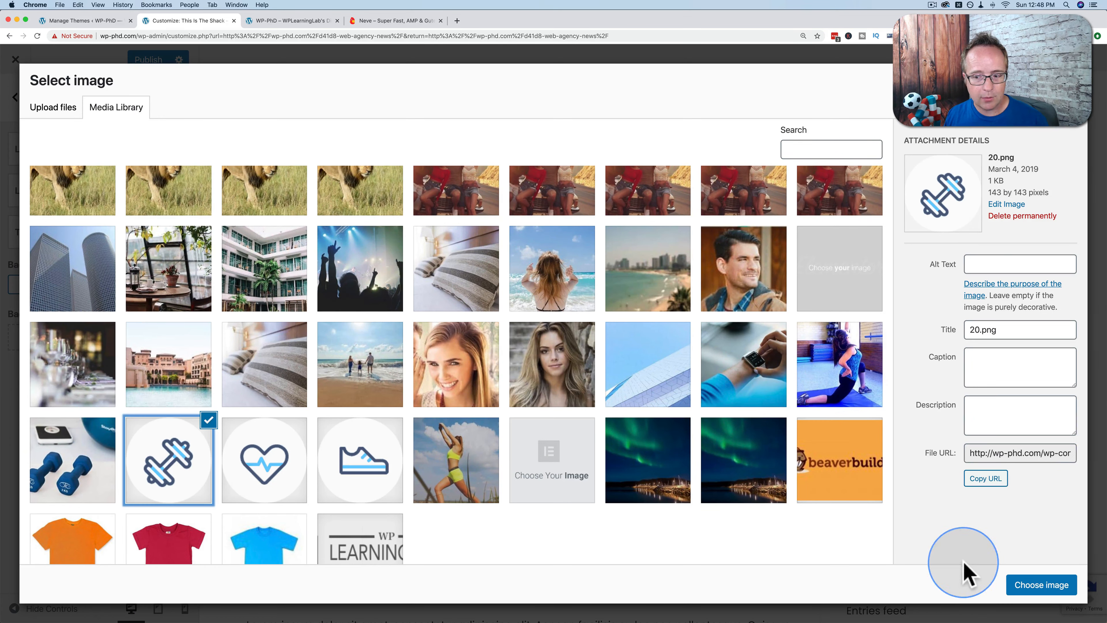
{"action": "left_click", "coordinate": [1042, 584]}
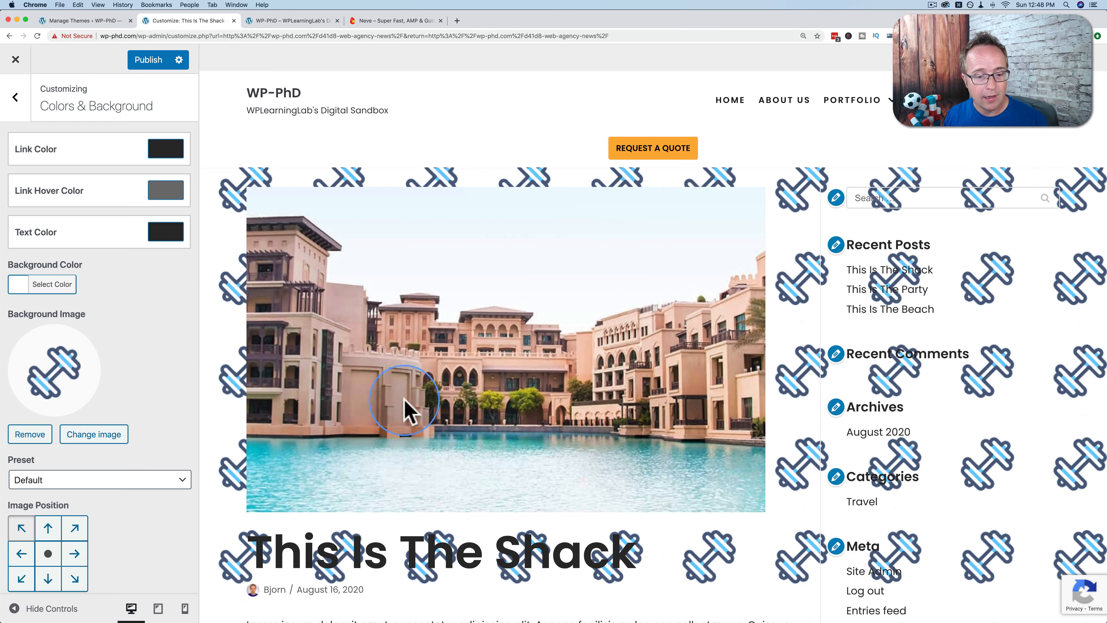
{"action": "scroll", "coordinate": [584, 445], "scroll_direction": "down", "scroll_amount": 1}
{"action": "scroll", "coordinate": [585, 445], "scroll_direction": "down", "scroll_amount": 10}
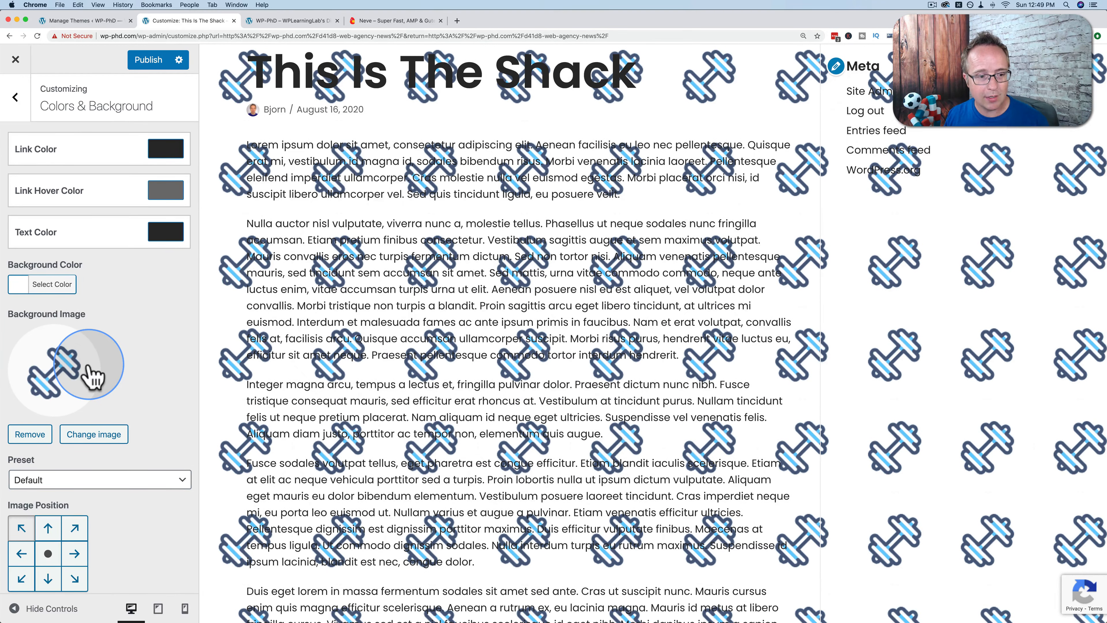
{"action": "left_click", "coordinate": [30, 434]}
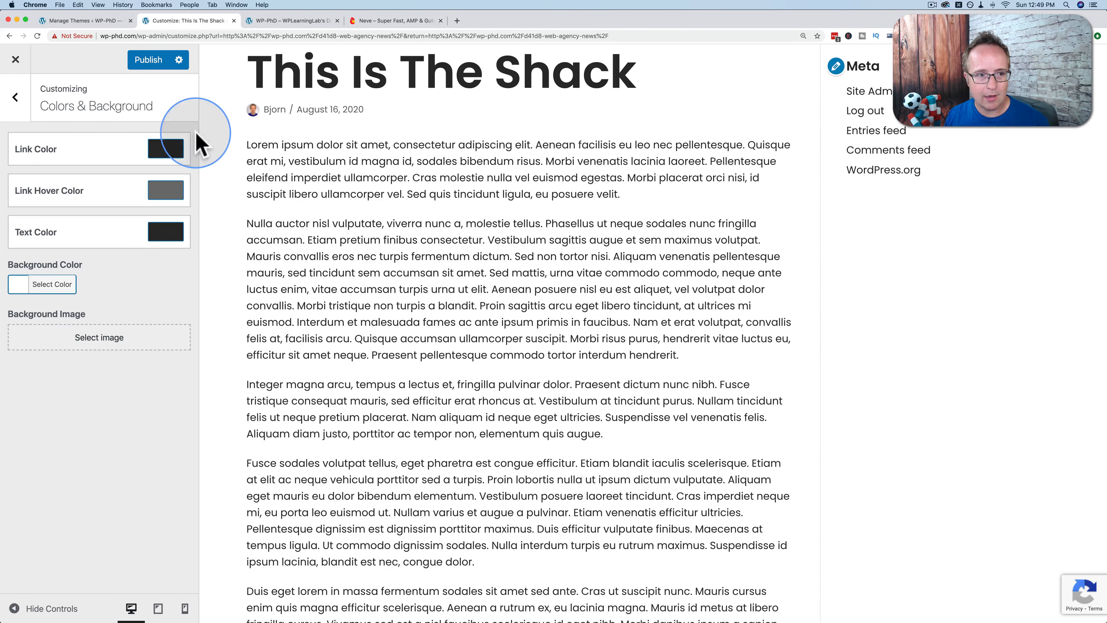
Leave the Colors & Background settings and publish the customizations.
{"action": "left_click", "coordinate": [16, 99]}
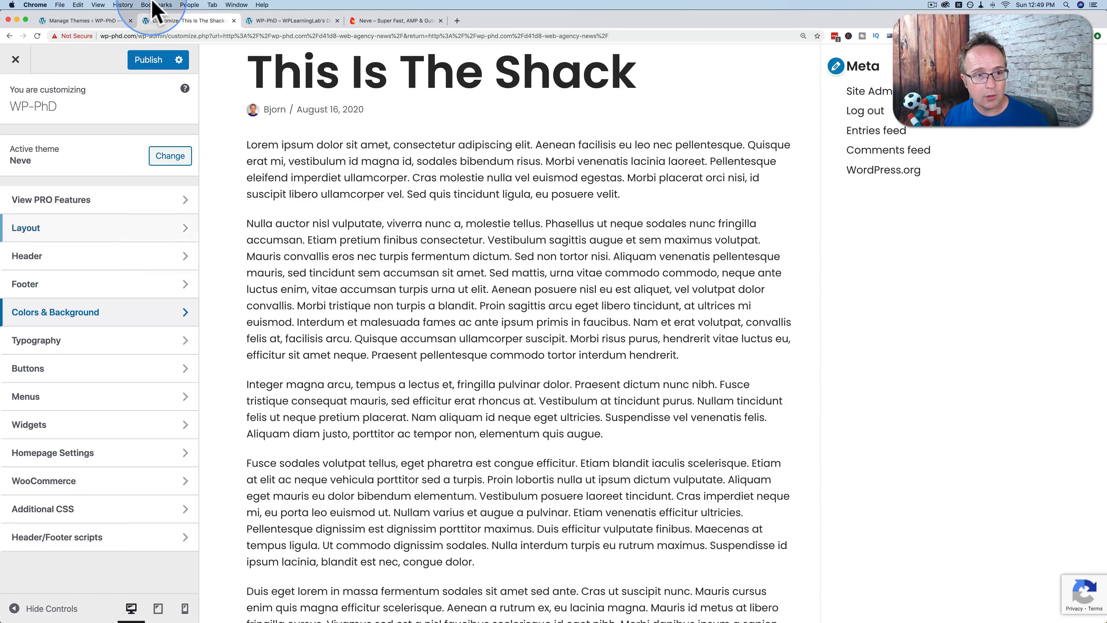
{"action": "left_click", "coordinate": [148, 59]}
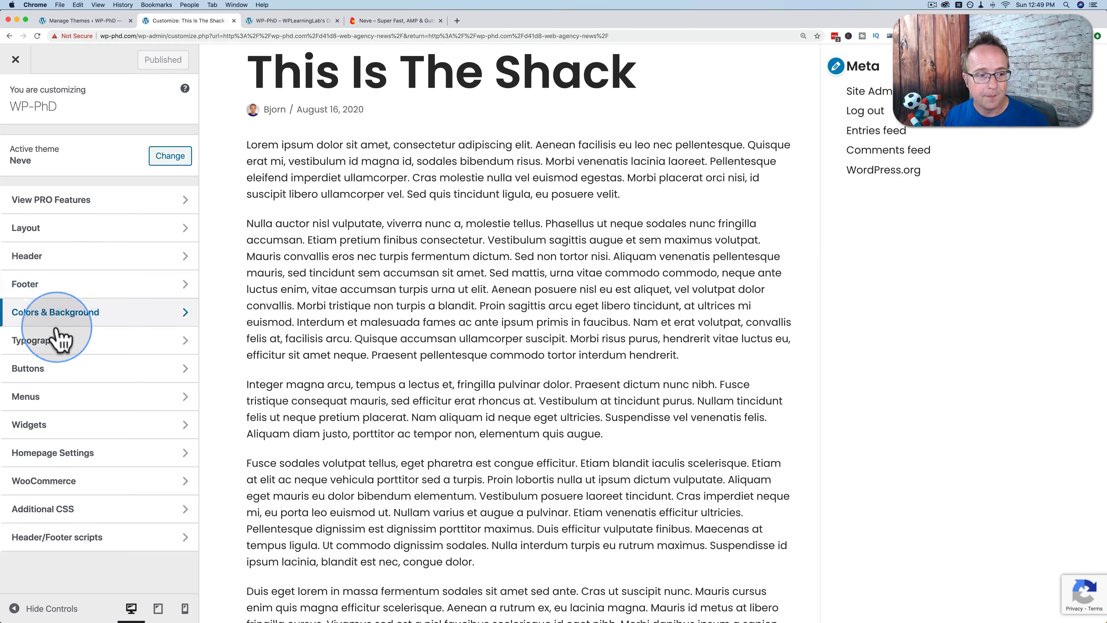
Set the body font family in the general typography settings to Bookman Old Style, serif.
{"action": "left_click", "coordinate": [53, 341]}
{"action": "left_click", "coordinate": [54, 146]}
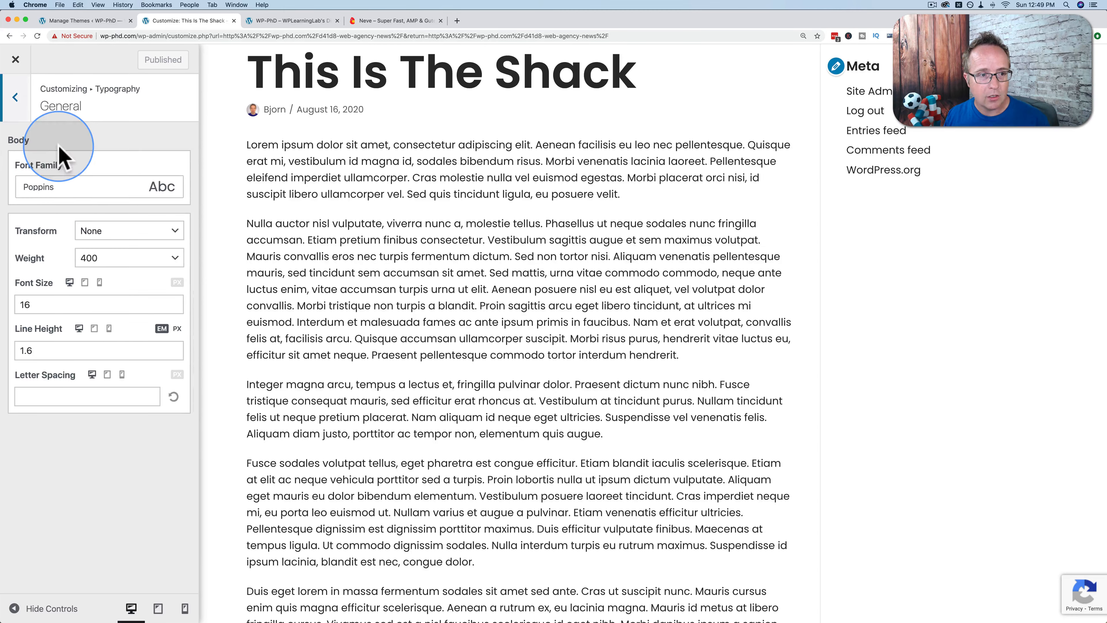
{"action": "scroll", "coordinate": [341, 228], "scroll_direction": "up", "scroll_amount": 8}
{"action": "scroll", "coordinate": [341, 234], "scroll_direction": "up", "scroll_amount": 2}
{"action": "scroll", "coordinate": [342, 235], "scroll_direction": "down", "scroll_amount": 7}
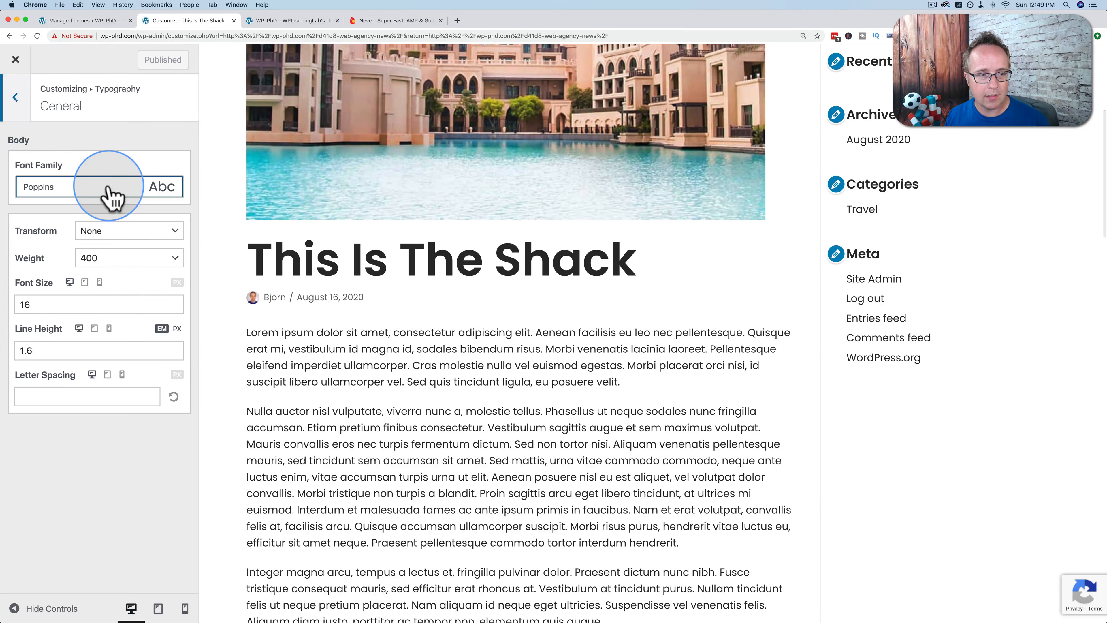
{"action": "left_click", "coordinate": [113, 192]}
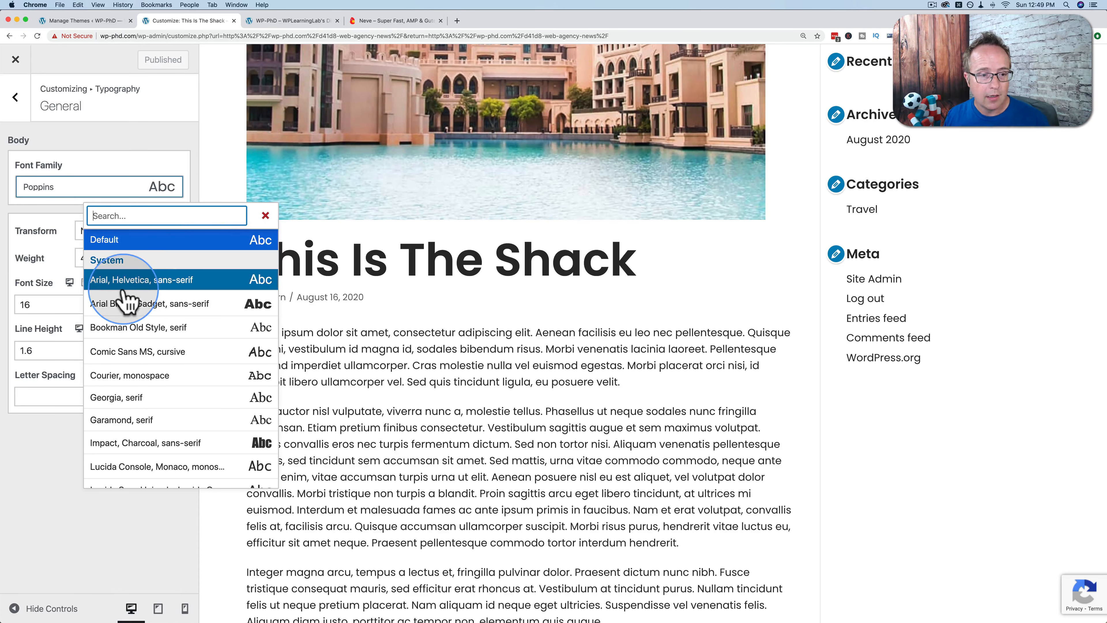
{"action": "left_click", "coordinate": [136, 328]}
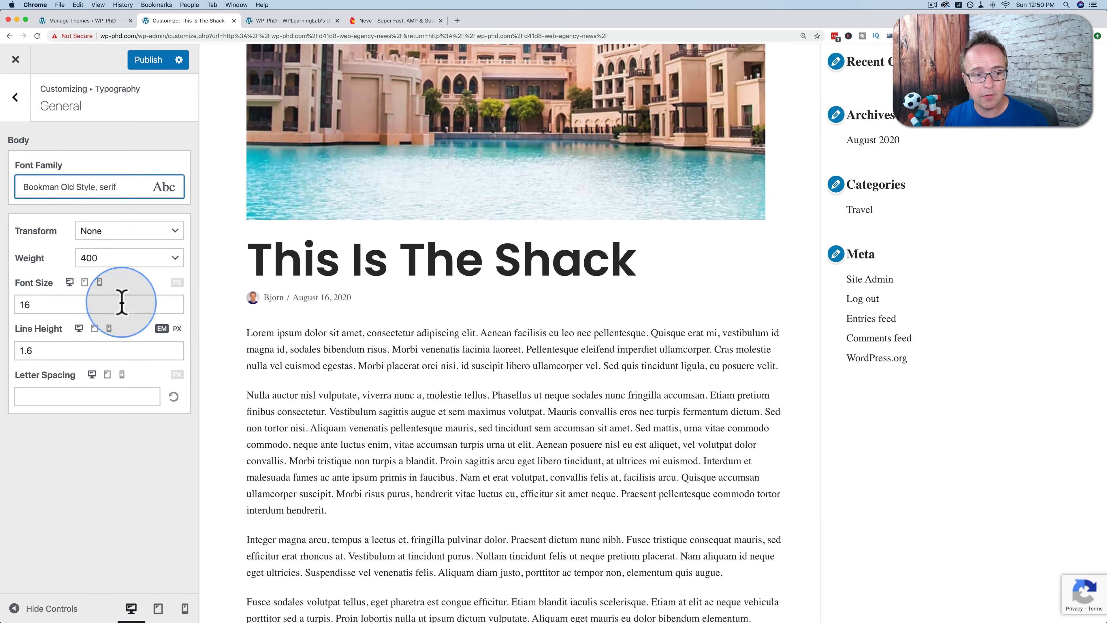
Set the font family for headings to Comic Sans MS, cursive.
{"action": "left_click", "coordinate": [15, 97]}
{"action": "left_click", "coordinate": [107, 188]}
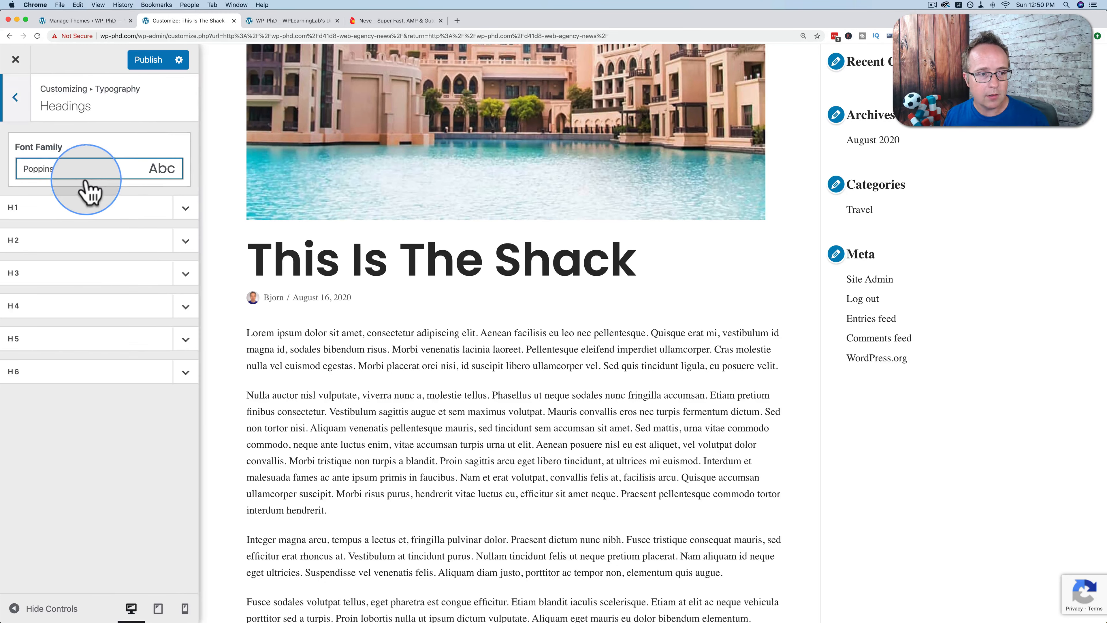
{"action": "left_click", "coordinate": [83, 172]}
{"action": "left_click", "coordinate": [189, 337]}
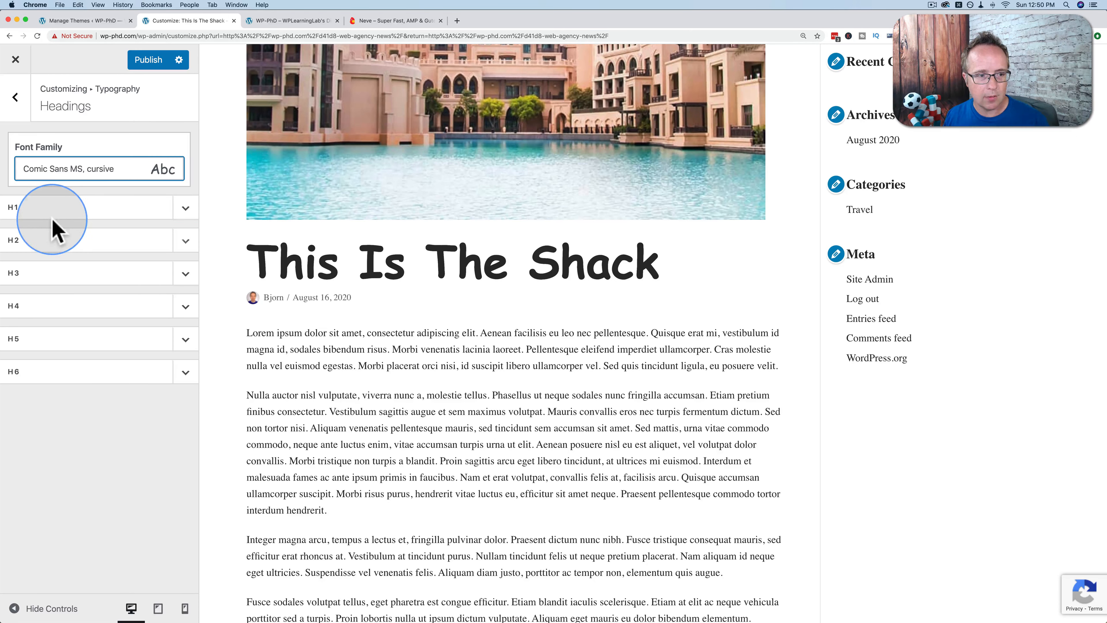
Examine the typography settings for the individual heading levels, including H1 and H3.
{"action": "left_click", "coordinate": [76, 213]}
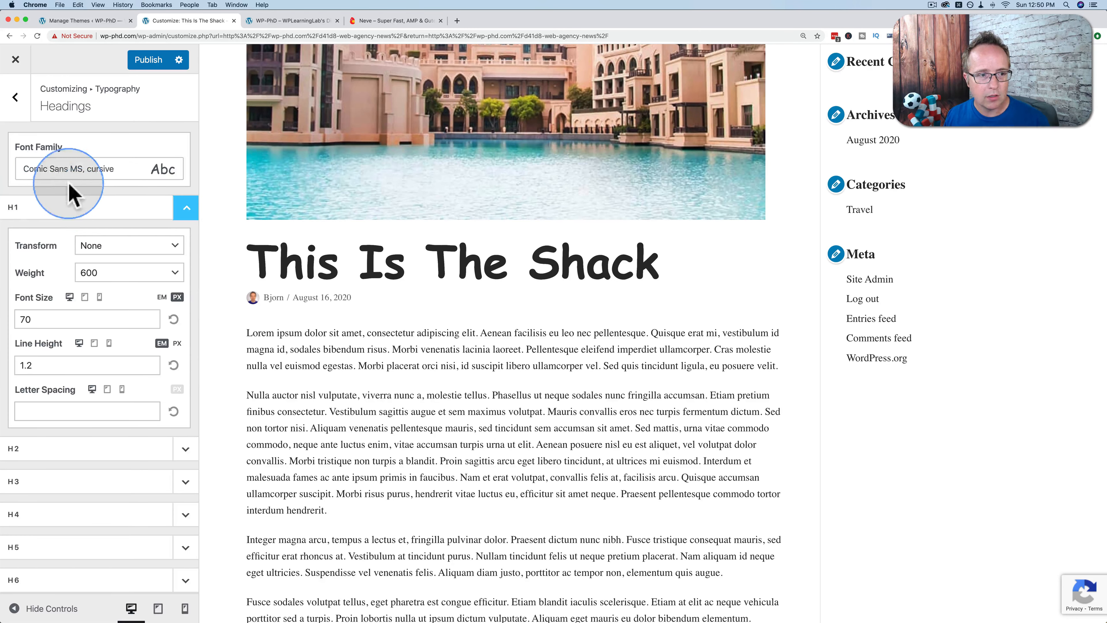
{"action": "left_click", "coordinate": [94, 210]}
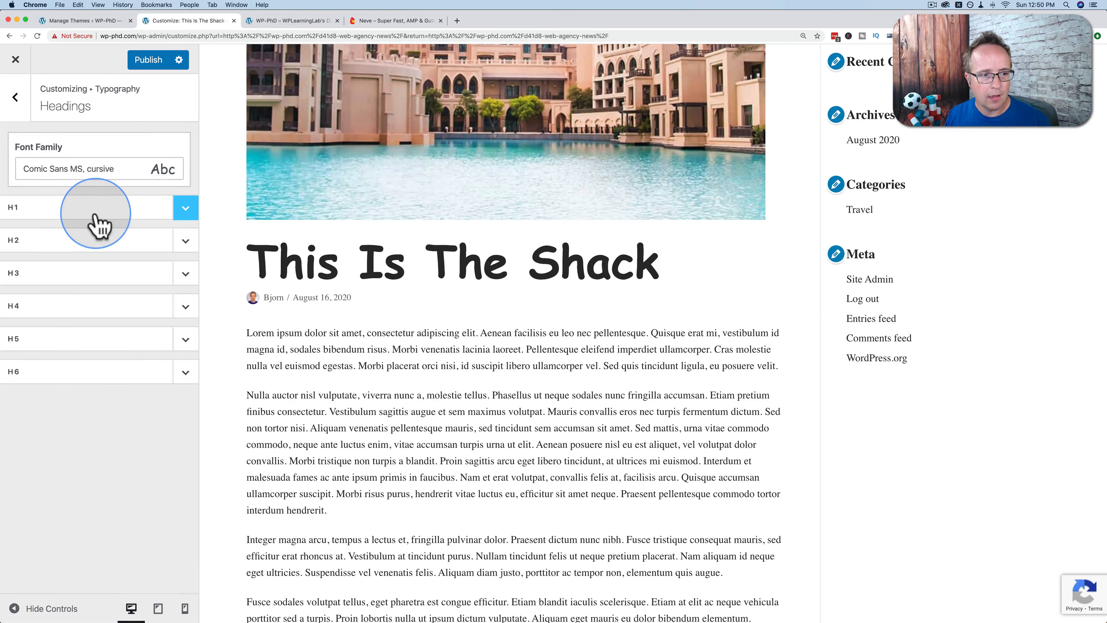
{"action": "left_click", "coordinate": [95, 213]}
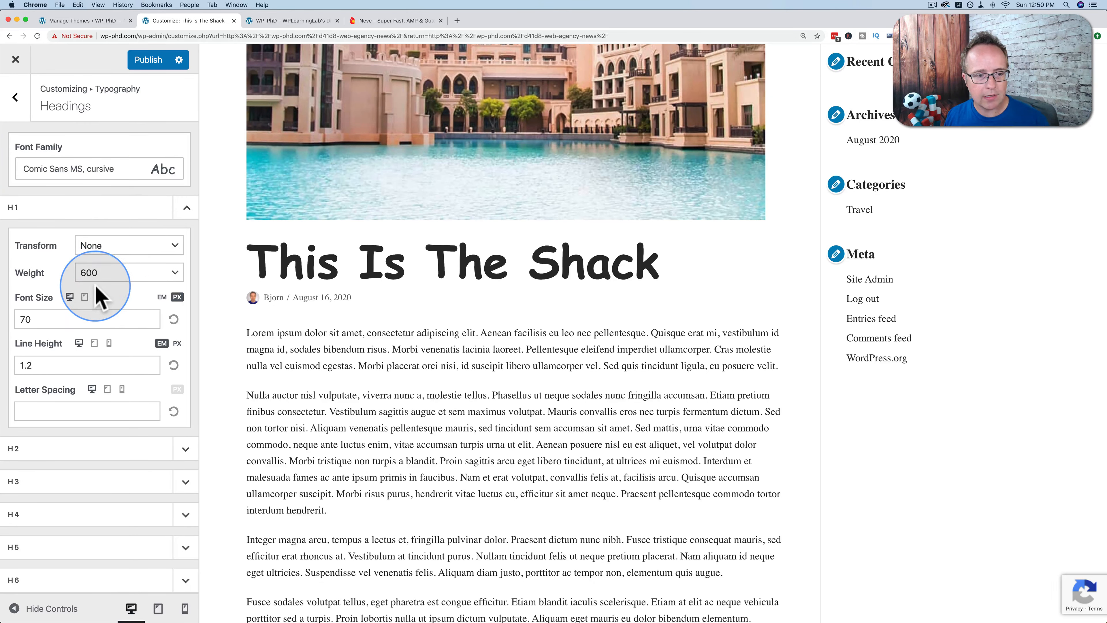
{"action": "left_click", "coordinate": [93, 216]}
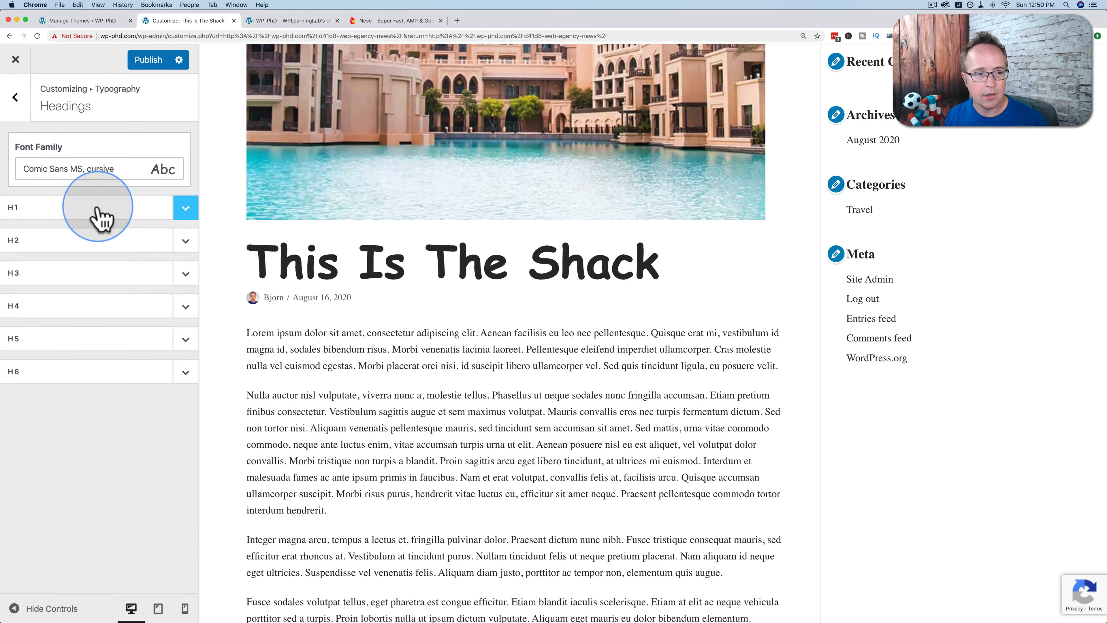
{"action": "left_click", "coordinate": [131, 246]}
{"action": "left_click", "coordinate": [133, 248]}
{"action": "left_click", "coordinate": [128, 277]}
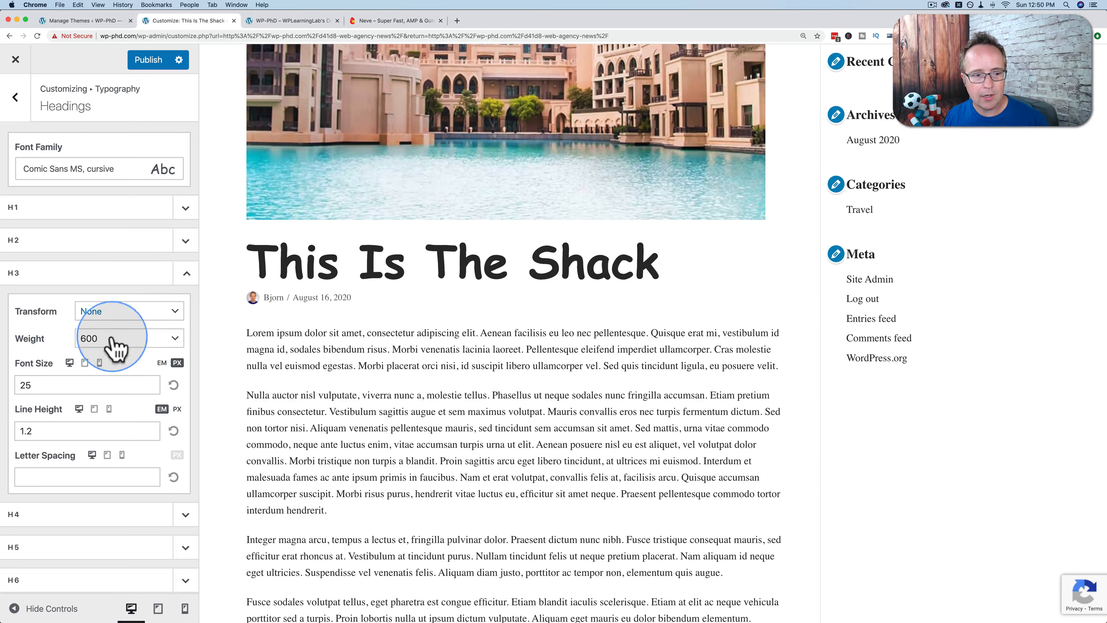
Open the Blog typography settings and look over the News archive page in the preview.
{"action": "left_click", "coordinate": [16, 95]}
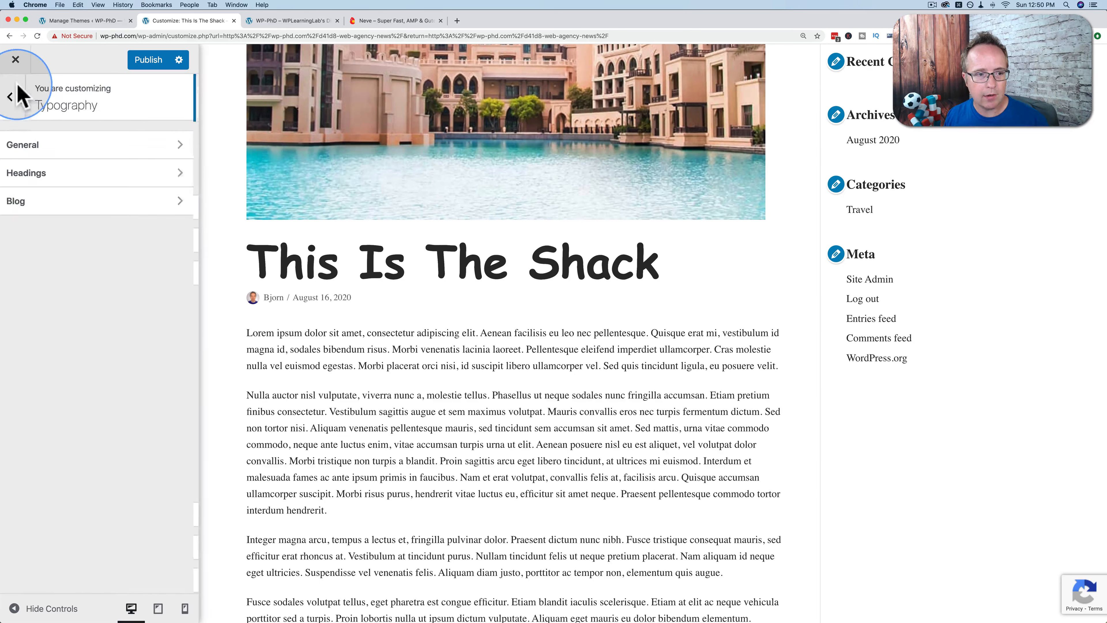
{"action": "left_click", "coordinate": [87, 197]}
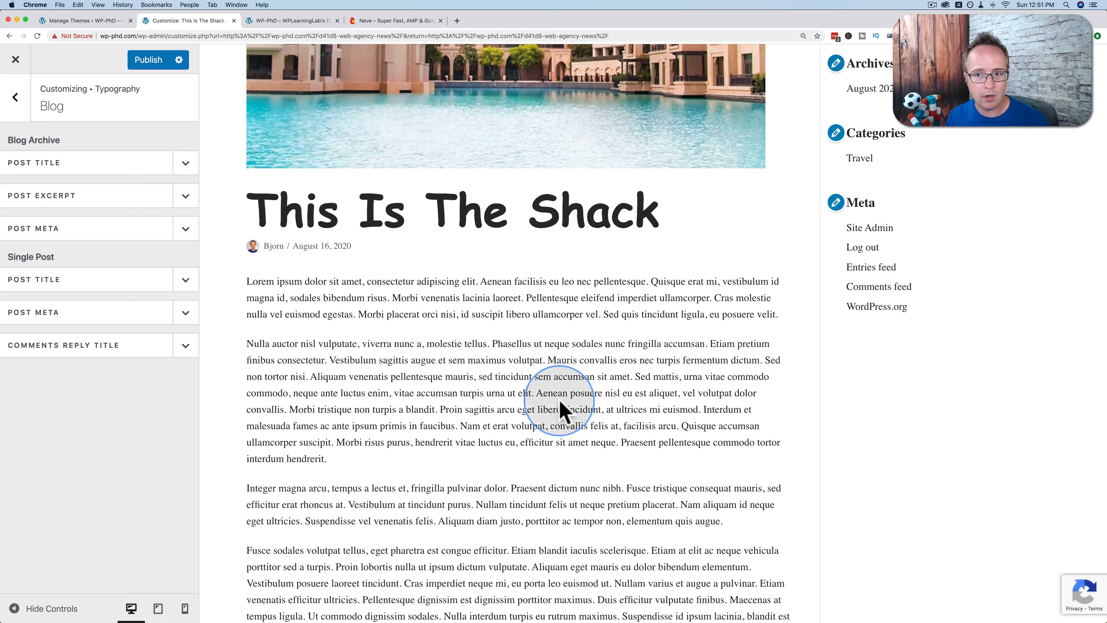
{"action": "scroll", "coordinate": [561, 392], "scroll_direction": "up", "scroll_amount": 10}
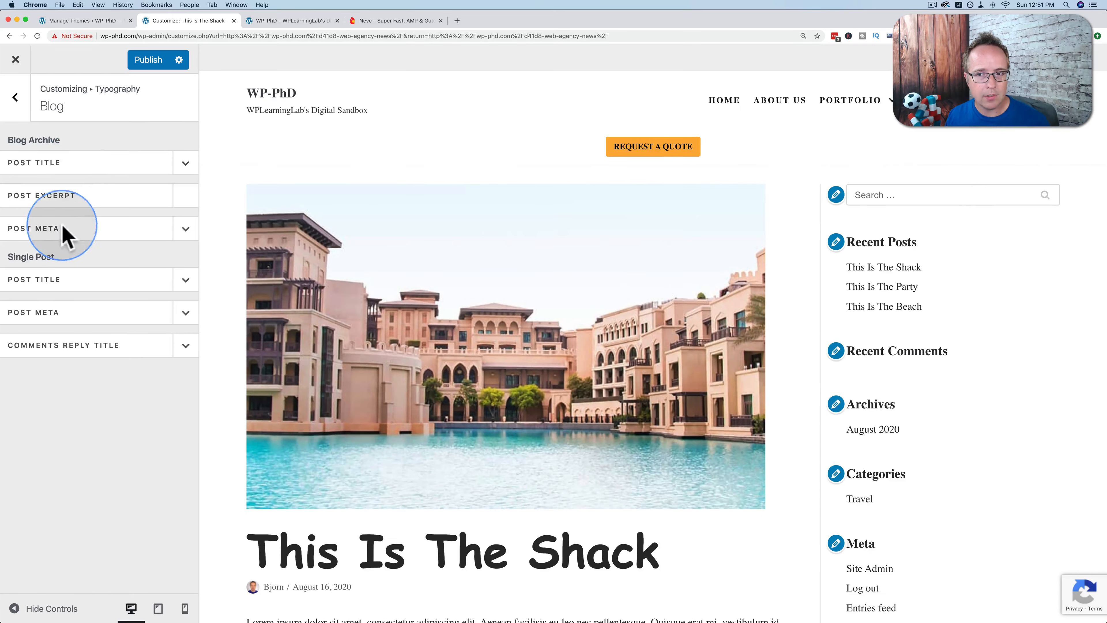
{"action": "left_click", "coordinate": [933, 105]}
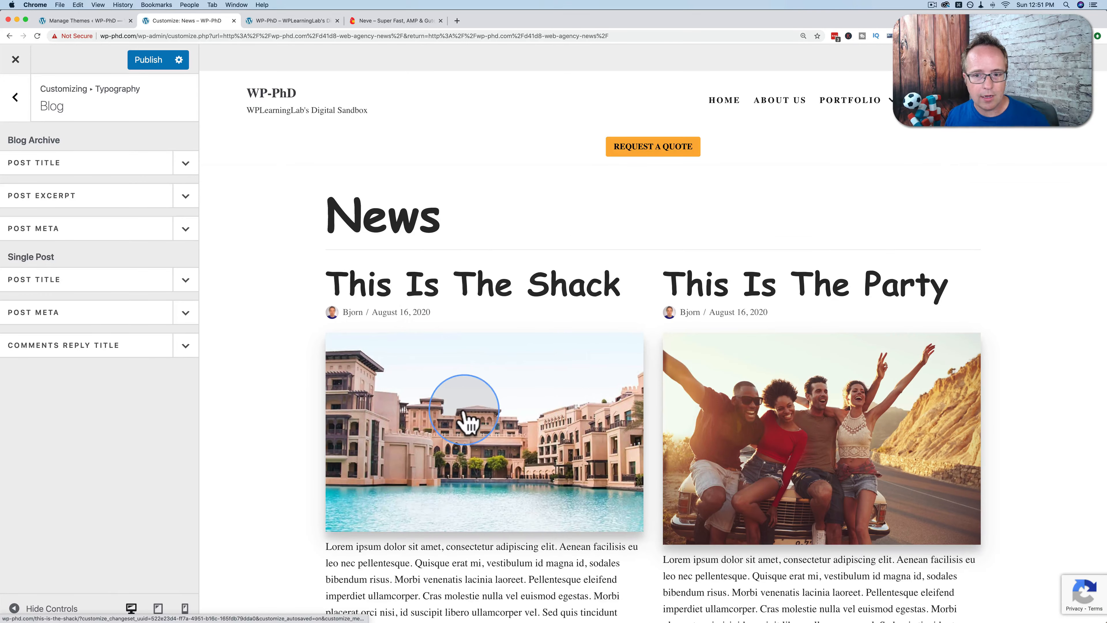
{"action": "scroll", "coordinate": [465, 416], "scroll_direction": "down", "scroll_amount": 5}
{"action": "scroll", "coordinate": [464, 410], "scroll_direction": "down", "scroll_amount": 2}
{"action": "scroll", "coordinate": [464, 407], "scroll_direction": "up", "scroll_amount": 7}
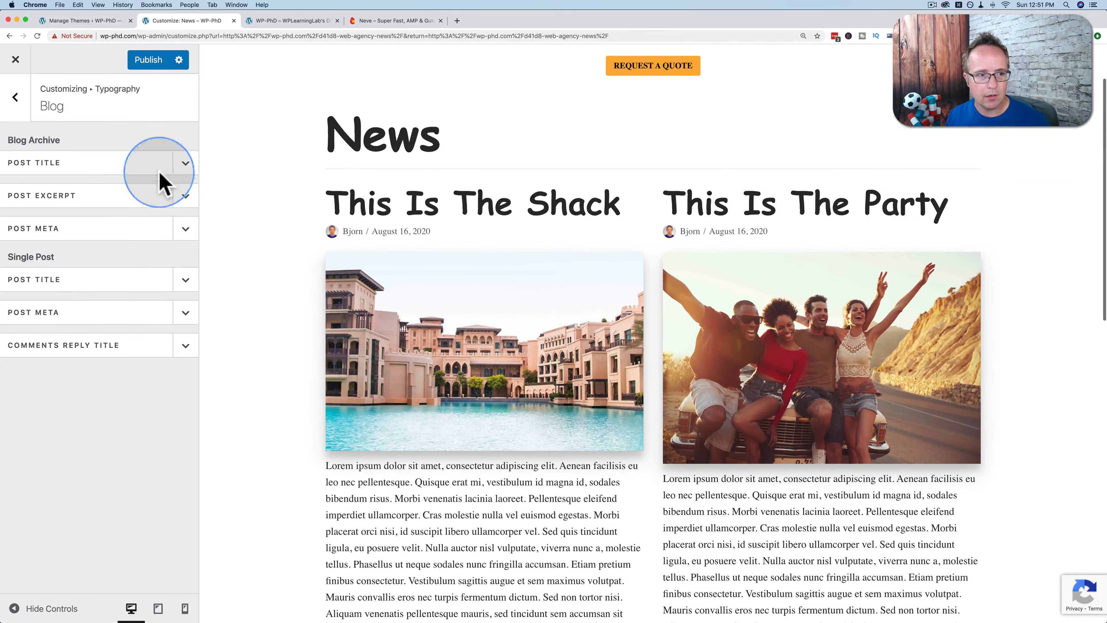
Set the font family for headings to the Google font Poppins in the typography settings.
{"action": "left_click", "coordinate": [15, 97]}
{"action": "left_click", "coordinate": [50, 178]}
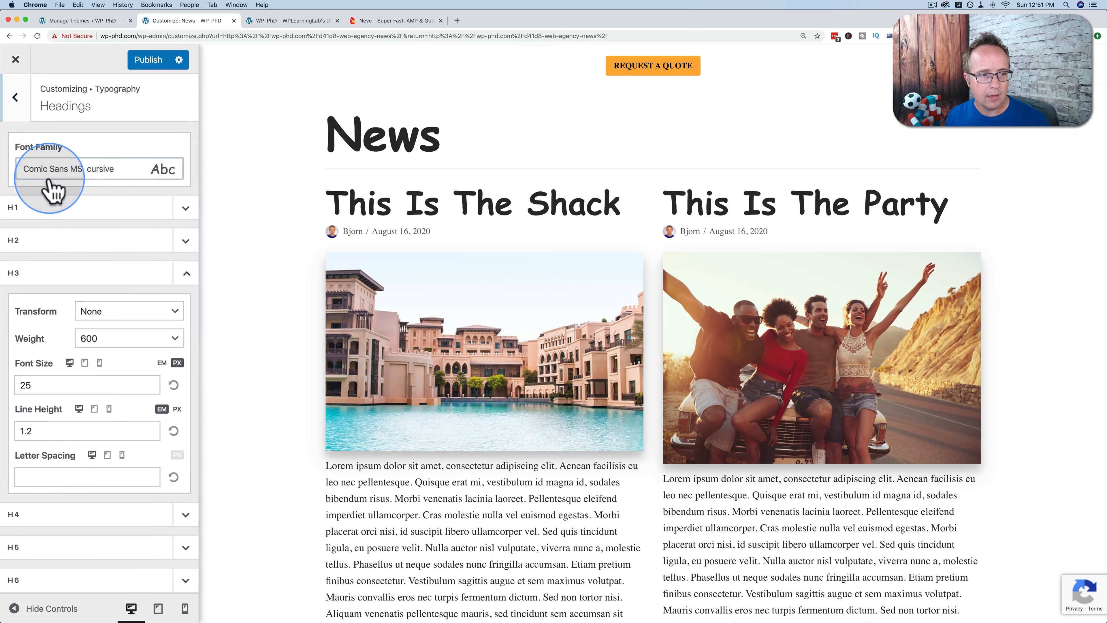
{"action": "left_click", "coordinate": [81, 174]}
{"action": "left_click", "coordinate": [125, 198]}
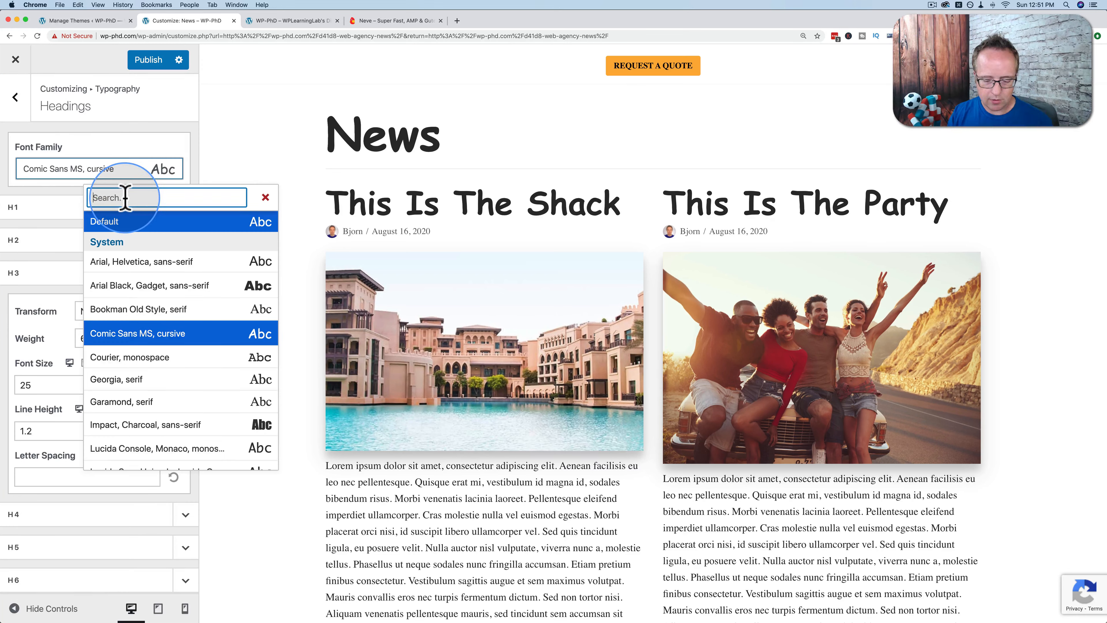
{"action": "type", "text": "pop"}
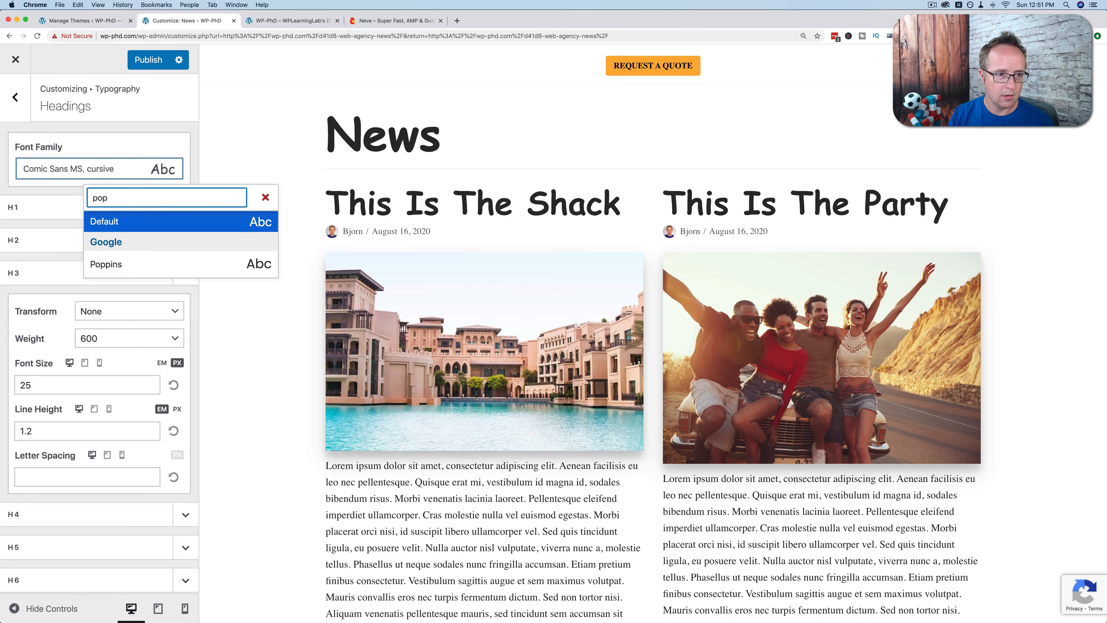
{"action": "left_click", "coordinate": [124, 262]}
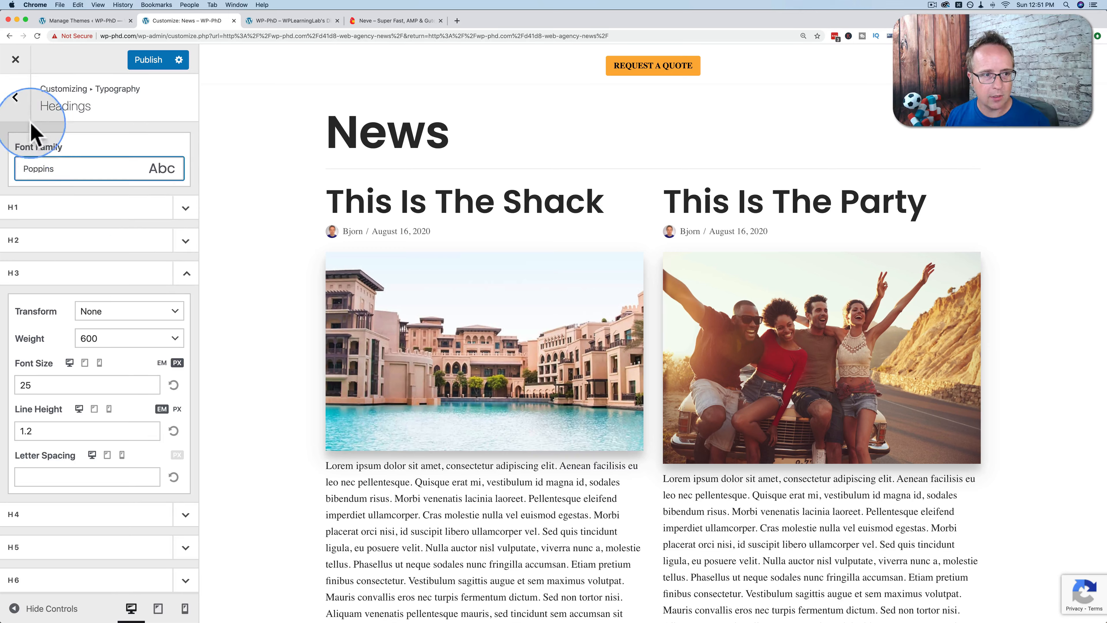
Set the body font family in the general typography settings to Poppins.
{"action": "left_click", "coordinate": [15, 97]}
{"action": "left_click", "coordinate": [50, 148]}
{"action": "left_click", "coordinate": [74, 192]}
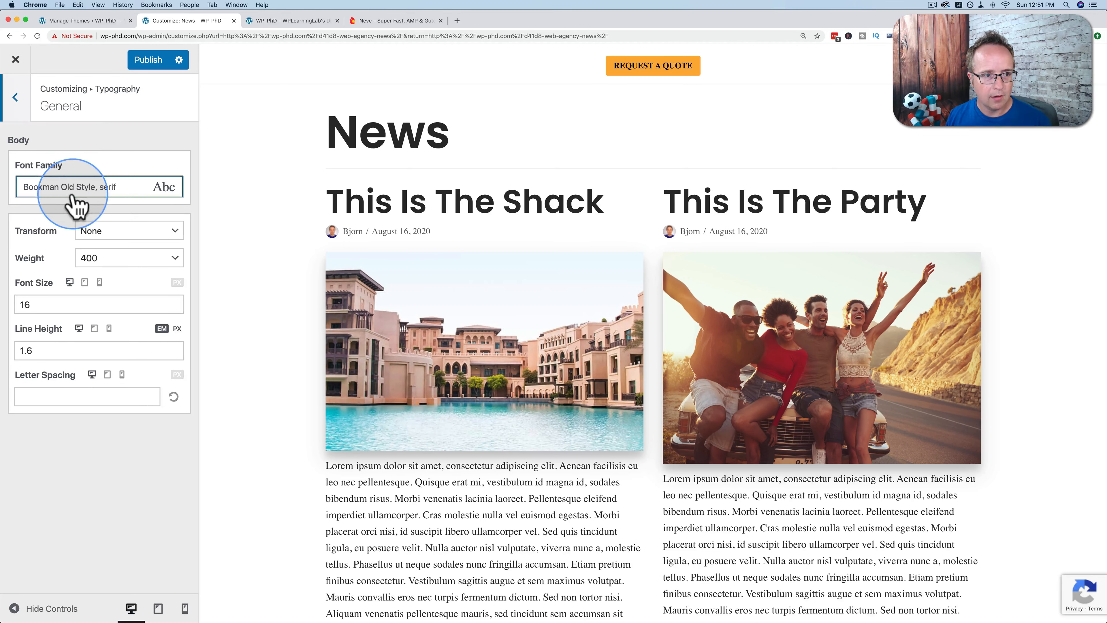
{"action": "type", "text": "pop"}
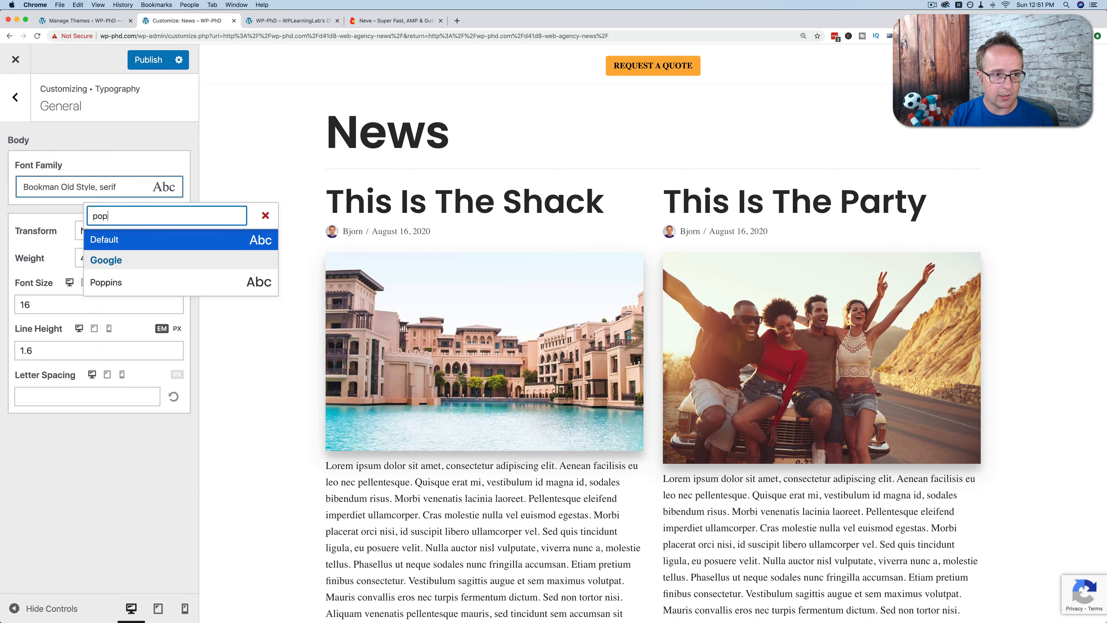
{"action": "left_click", "coordinate": [130, 286]}
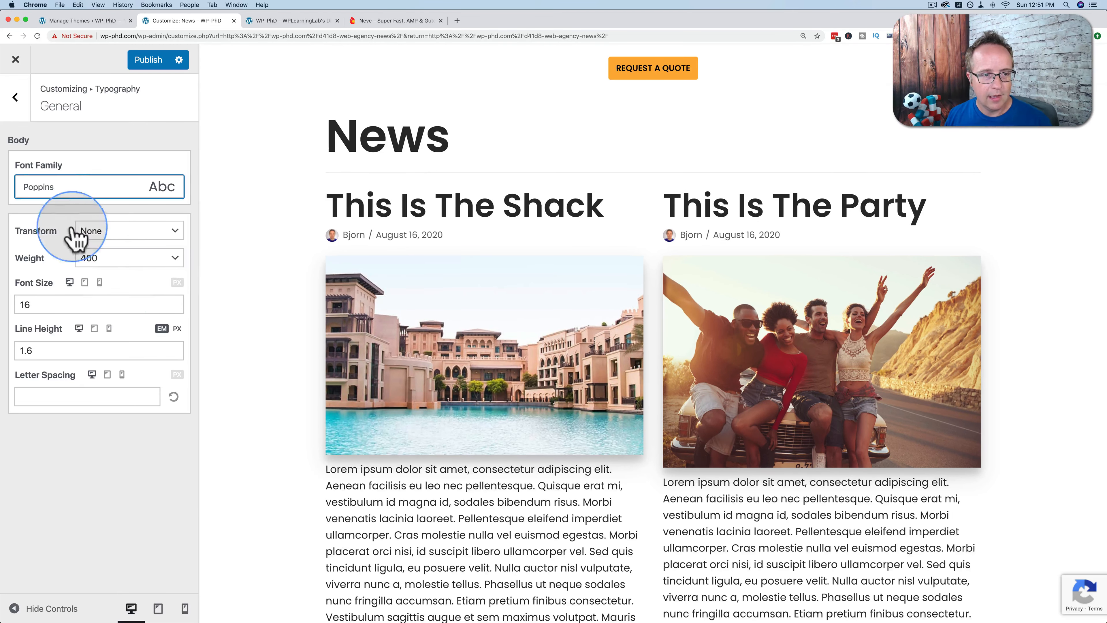
Examine the full list of System and Google fonts available for the body font family, leaving the selection as it is.
{"action": "left_click", "coordinate": [55, 190]}
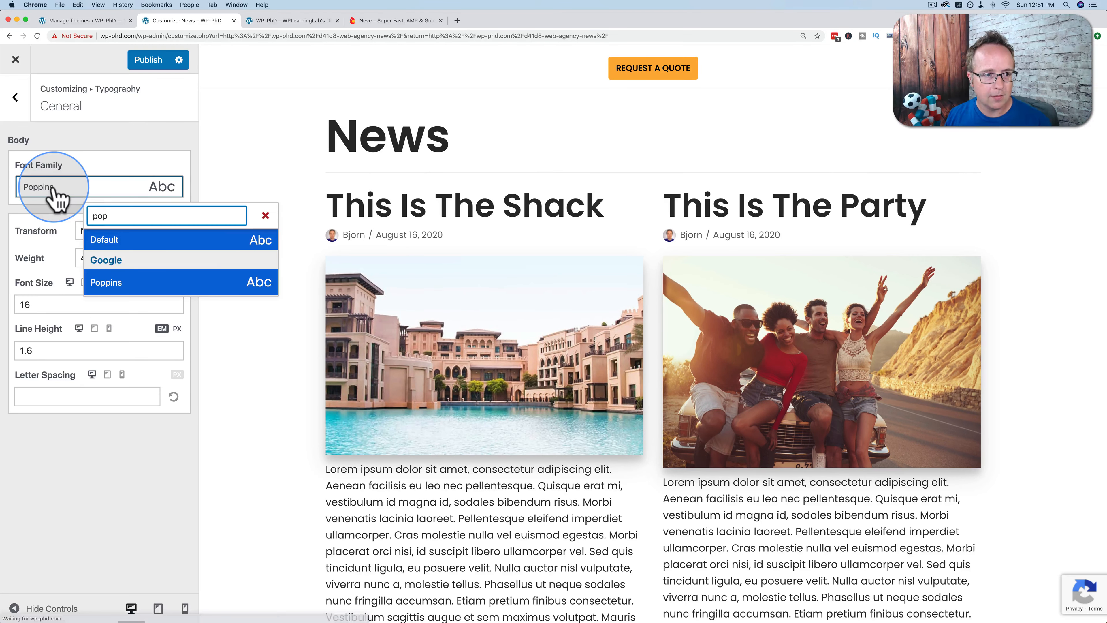
{"action": "left_click", "coordinate": [263, 214]}
{"action": "left_click", "coordinate": [54, 192]}
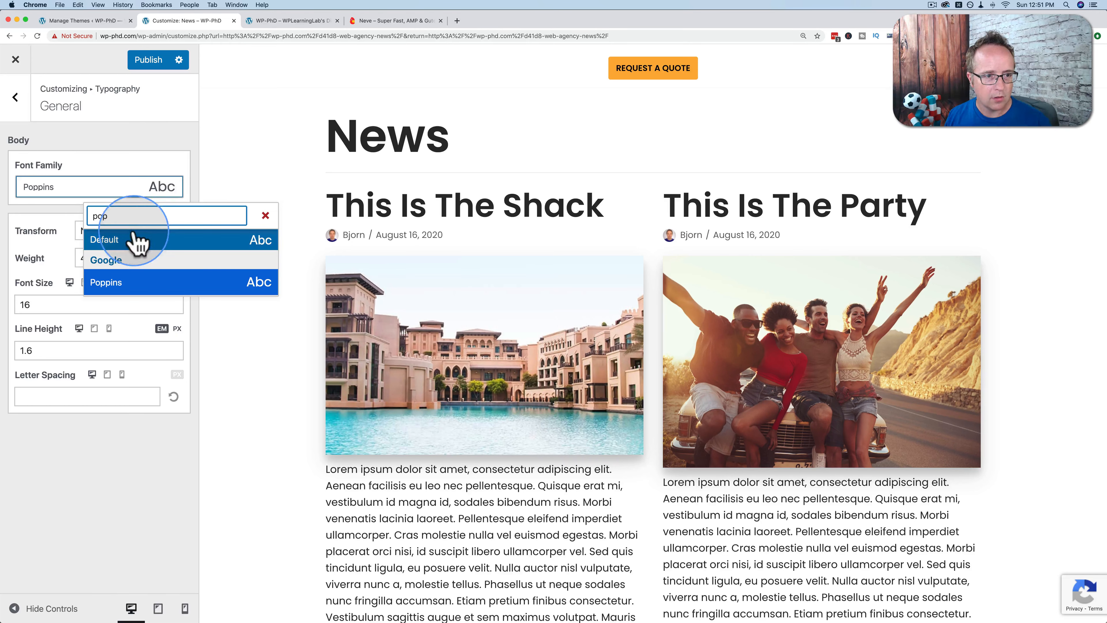
{"action": "key", "text": "BackSpace"}
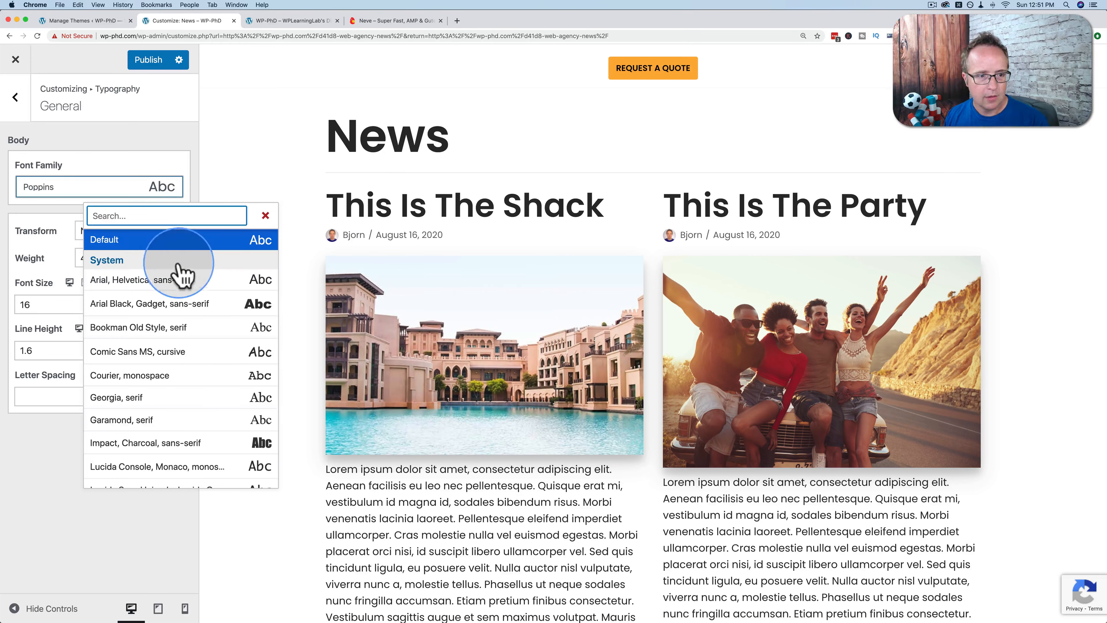
{"action": "scroll", "coordinate": [131, 273], "scroll_direction": "down", "scroll_amount": 10}
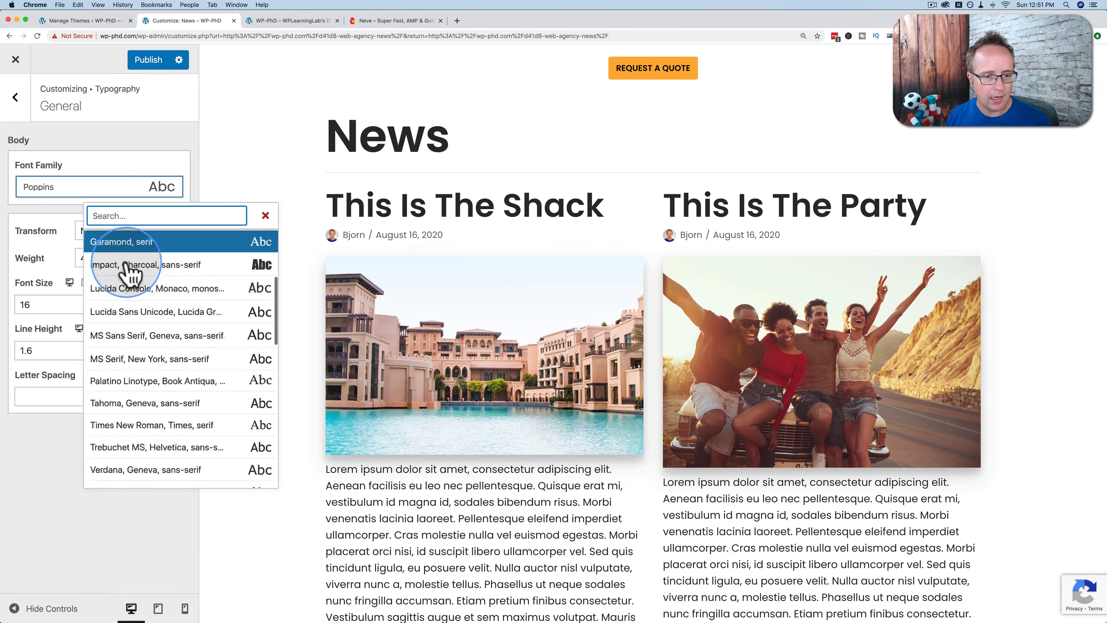
{"action": "scroll", "coordinate": [131, 358], "scroll_direction": "down", "scroll_amount": 6}
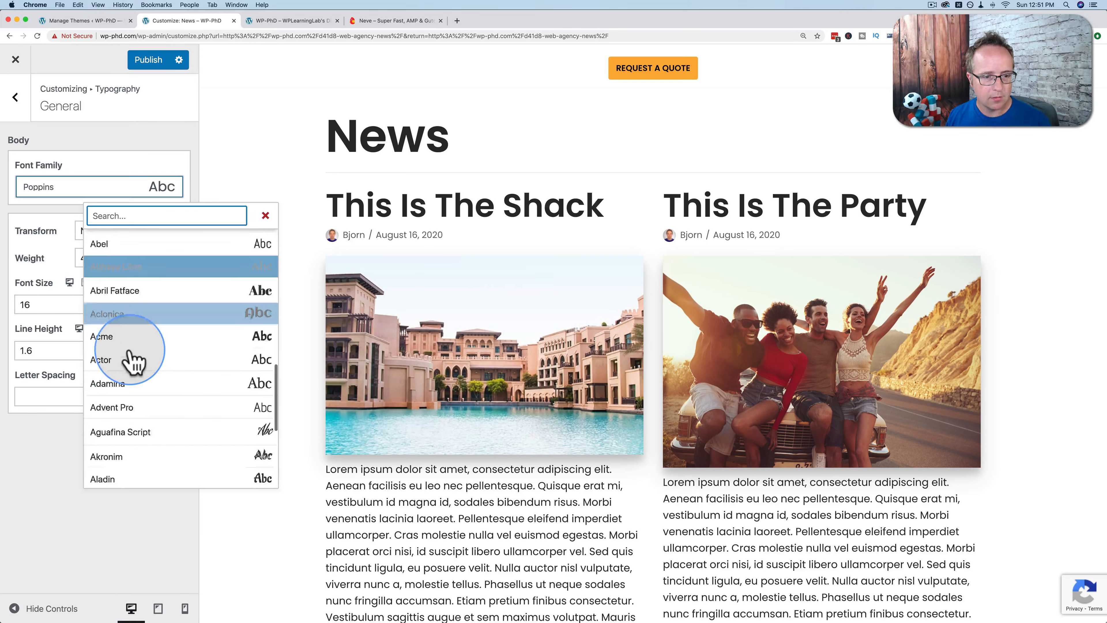
{"action": "scroll", "coordinate": [133, 358], "scroll_direction": "down", "scroll_amount": 6}
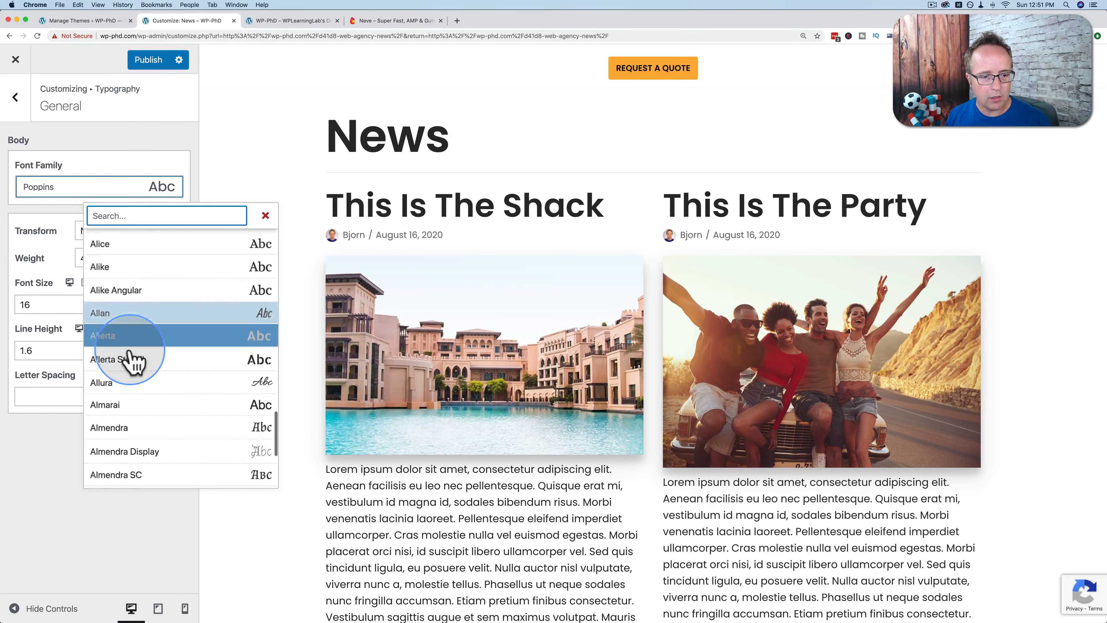
{"action": "scroll", "coordinate": [133, 359], "scroll_direction": "down", "scroll_amount": 6}
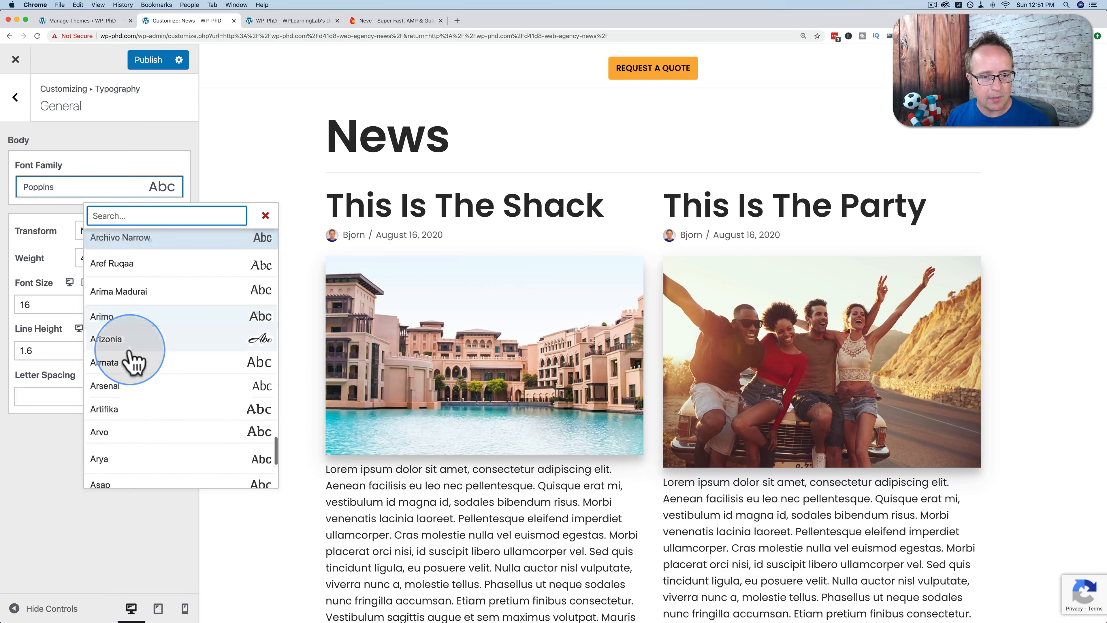
{"action": "scroll", "coordinate": [133, 359], "scroll_direction": "down", "scroll_amount": 2}
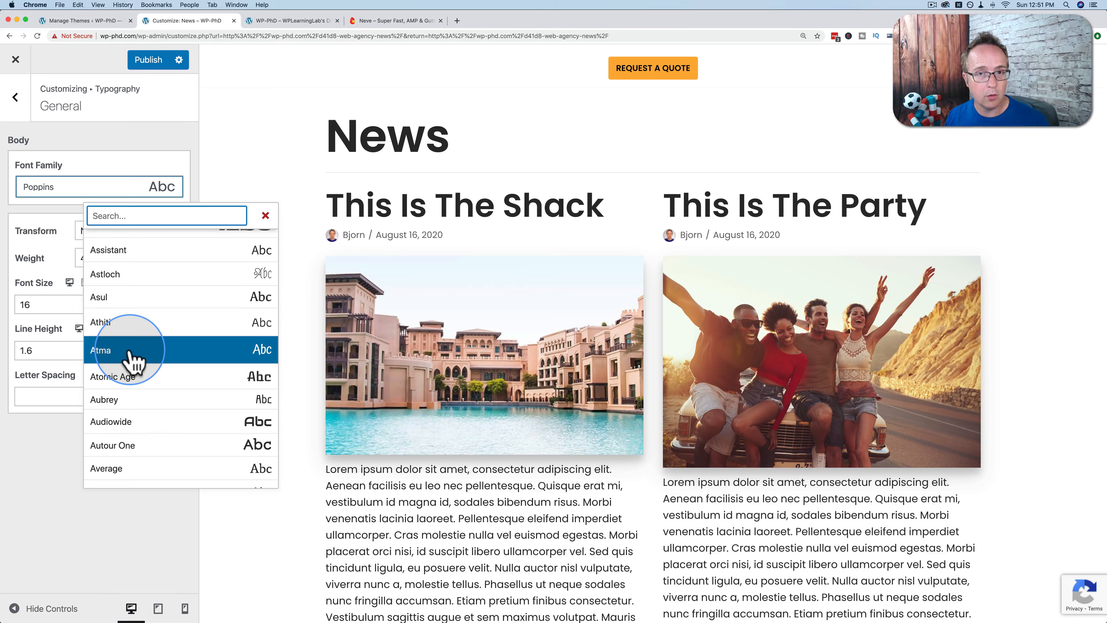
{"action": "scroll", "coordinate": [145, 381], "scroll_direction": "down", "scroll_amount": 12}
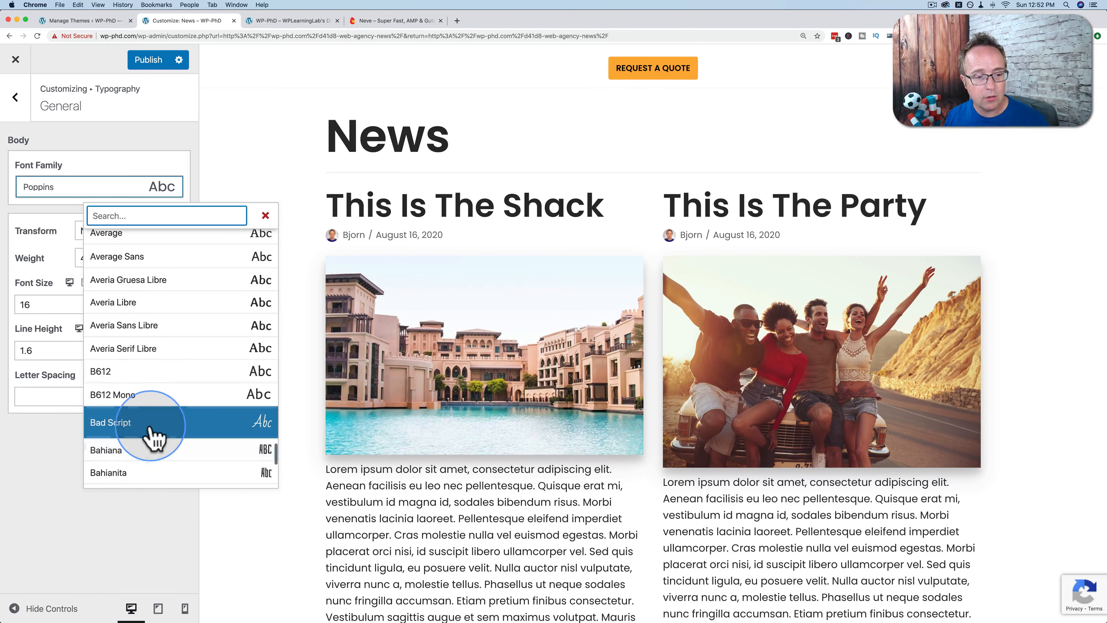
{"action": "scroll", "coordinate": [153, 438], "scroll_direction": "up", "scroll_amount": 20}
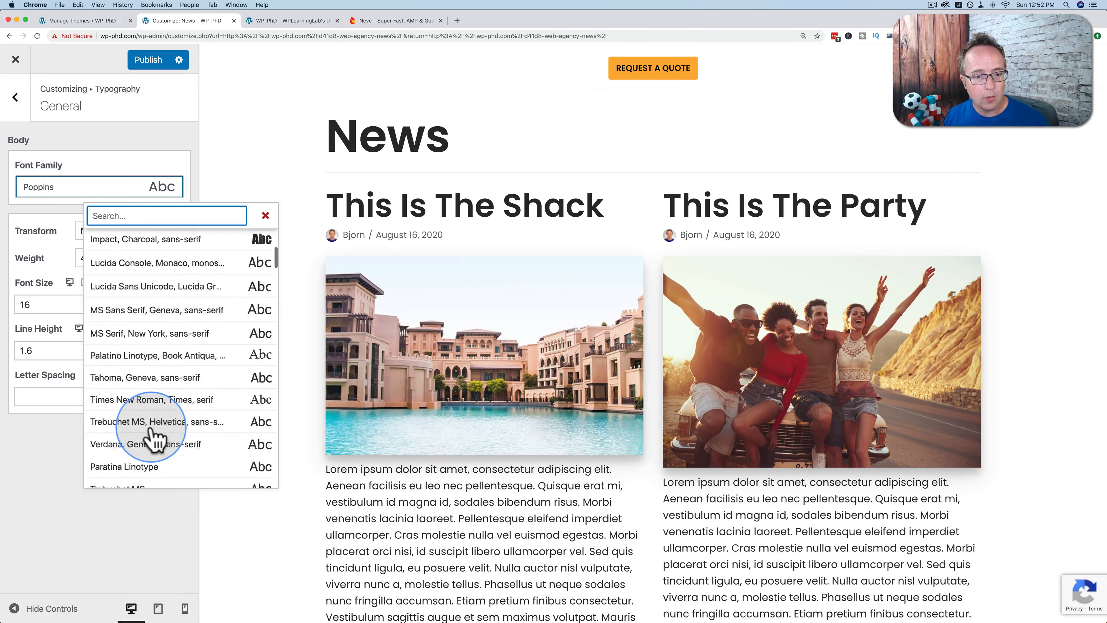
{"action": "scroll", "coordinate": [153, 438], "scroll_direction": "up", "scroll_amount": 3}
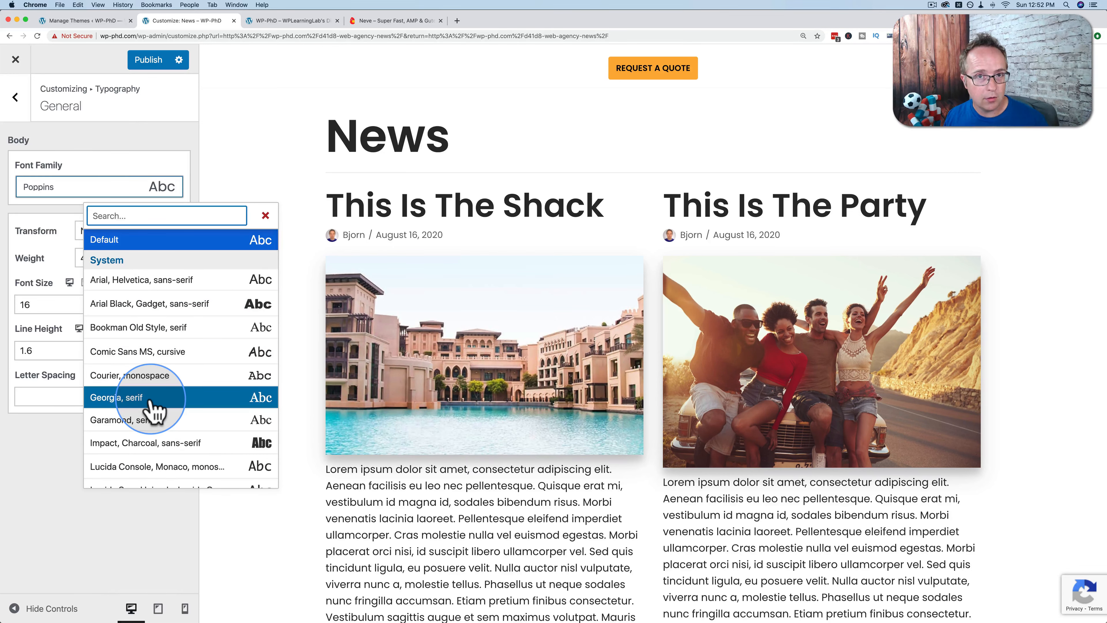
{"action": "scroll", "coordinate": [151, 403], "scroll_direction": "down", "scroll_amount": 5}
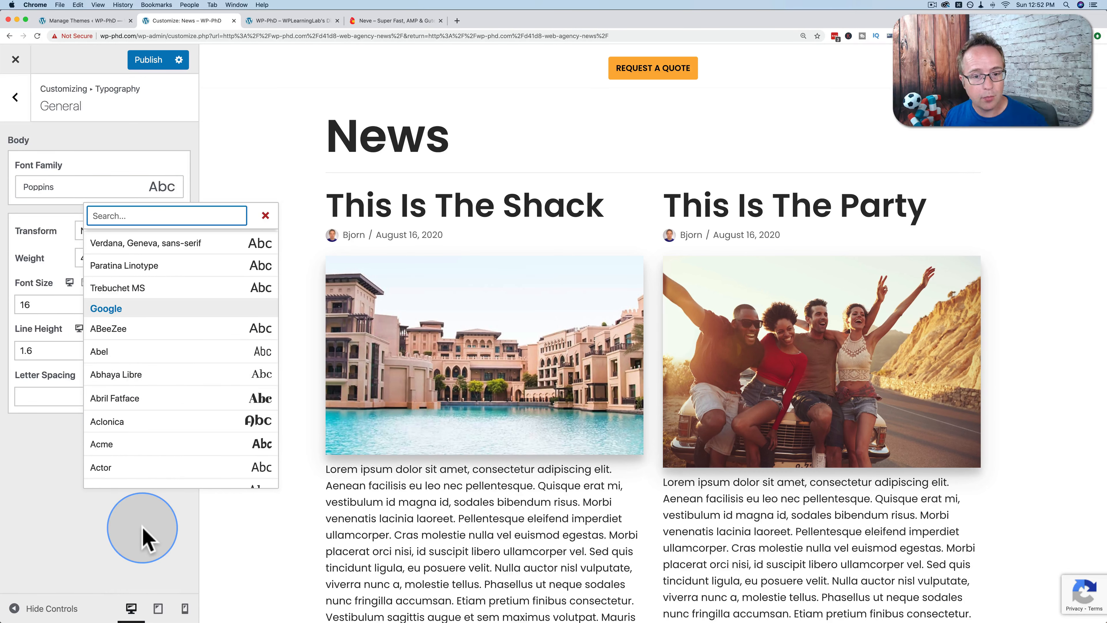
{"action": "left_click", "coordinate": [144, 536]}
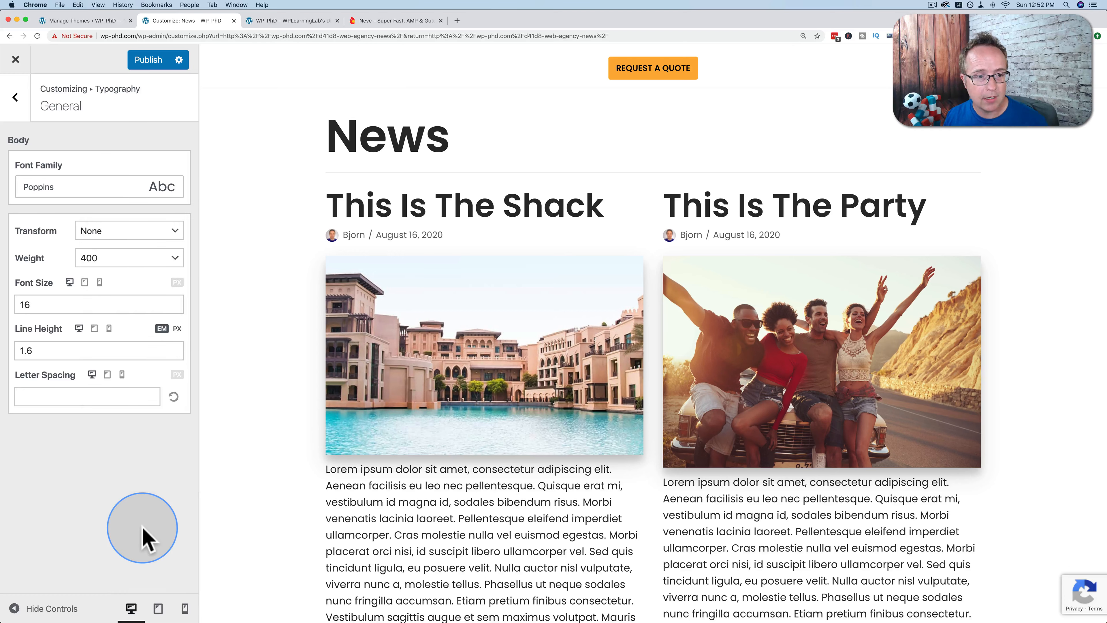
Examine the normal and hover appearance settings of the primary and secondary buttons, and open the WooCommerce customizer section.
{"action": "left_click", "coordinate": [18, 97]}
{"action": "left_click", "coordinate": [18, 98]}
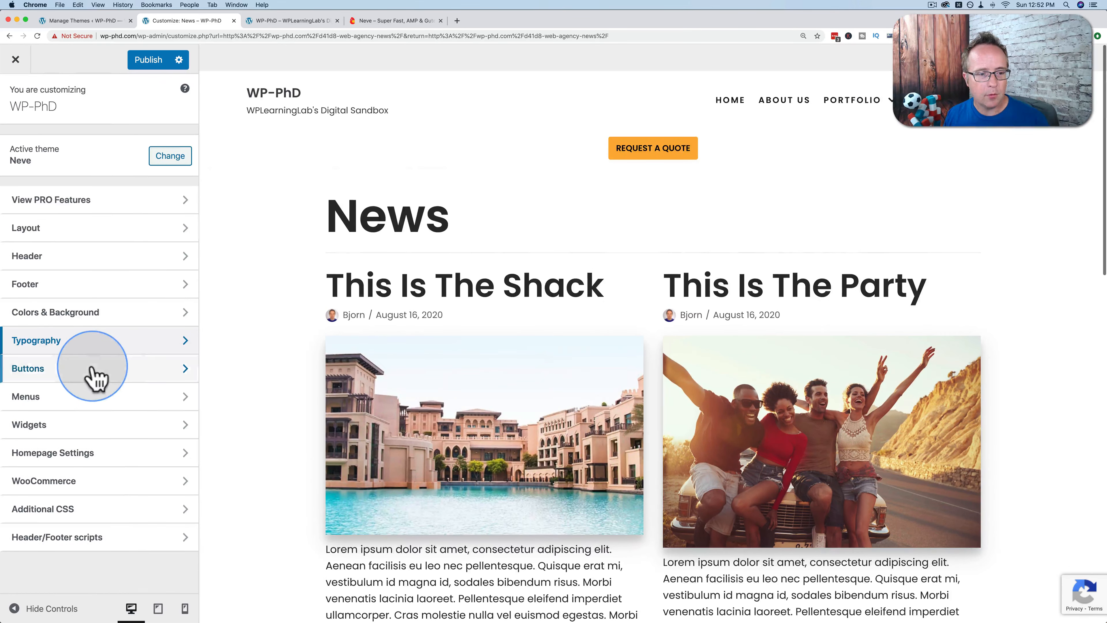
{"action": "left_click", "coordinate": [88, 375]}
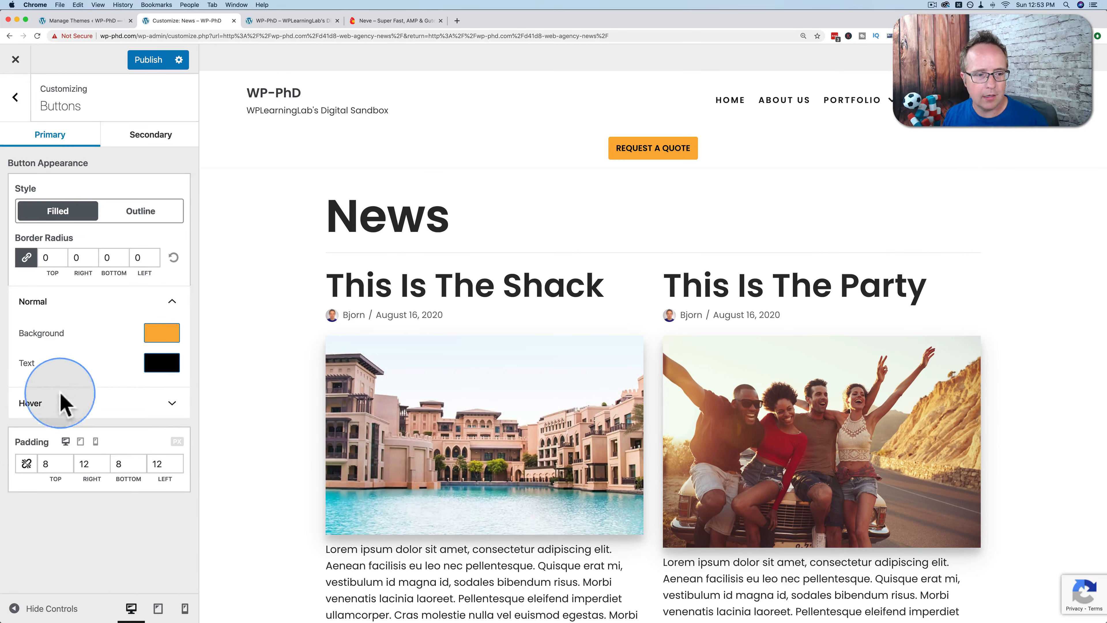
{"action": "left_click", "coordinate": [55, 408]}
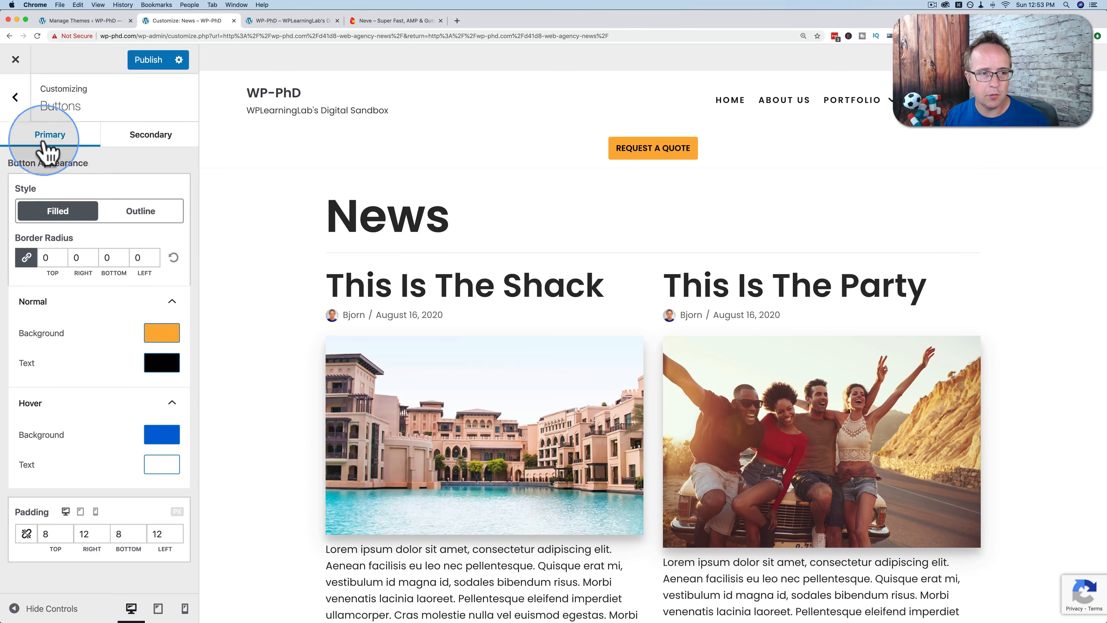
{"action": "left_click", "coordinate": [148, 137]}
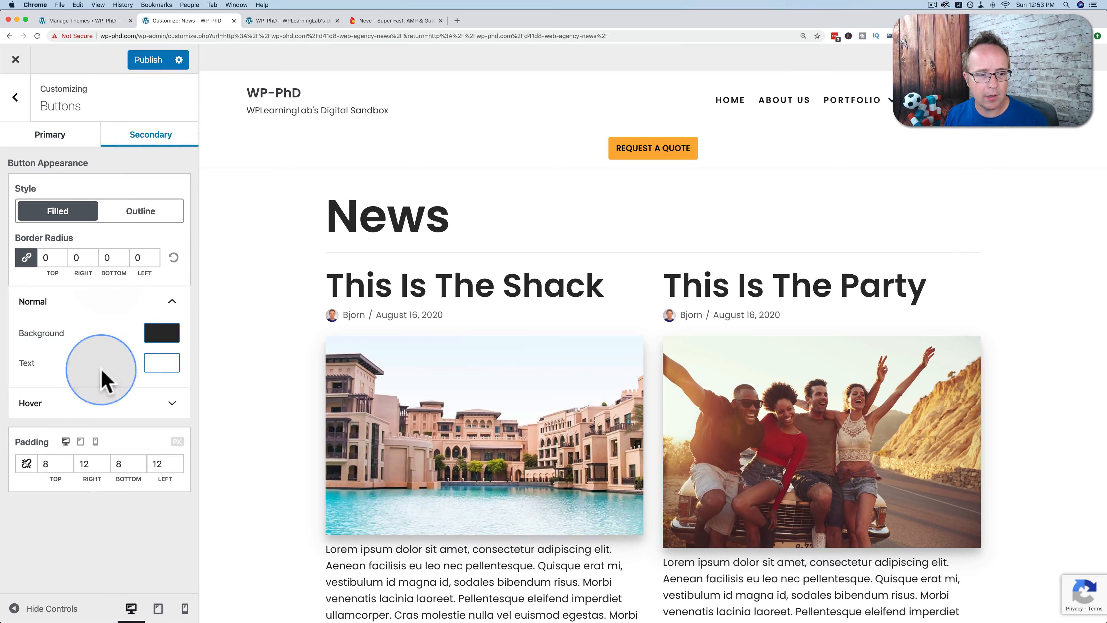
{"action": "left_click", "coordinate": [68, 404]}
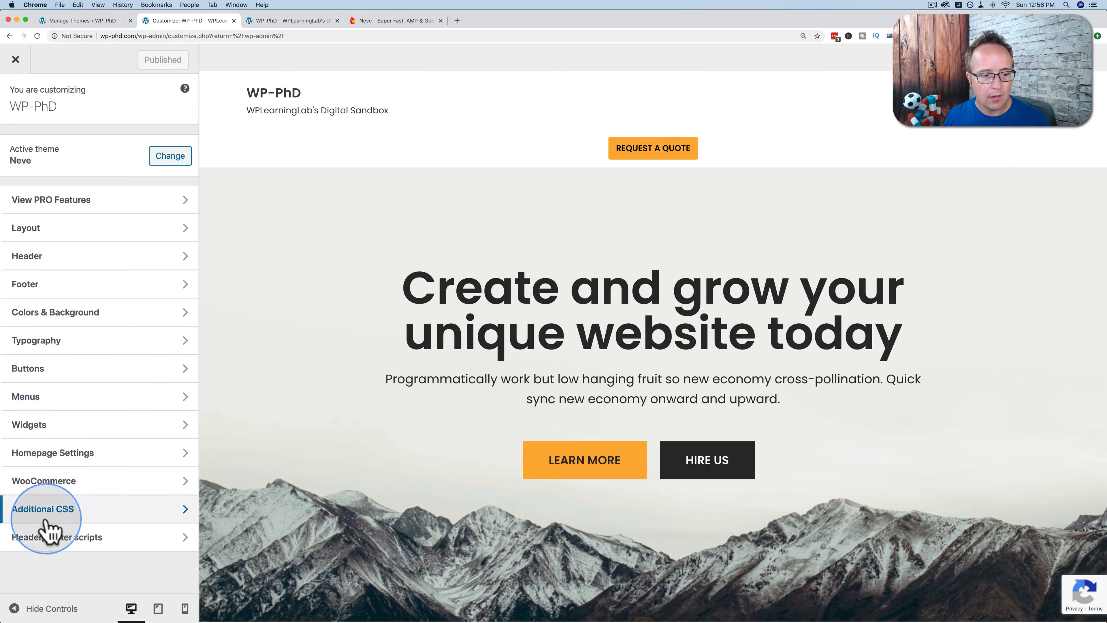
{"action": "left_click", "coordinate": [91, 485]}
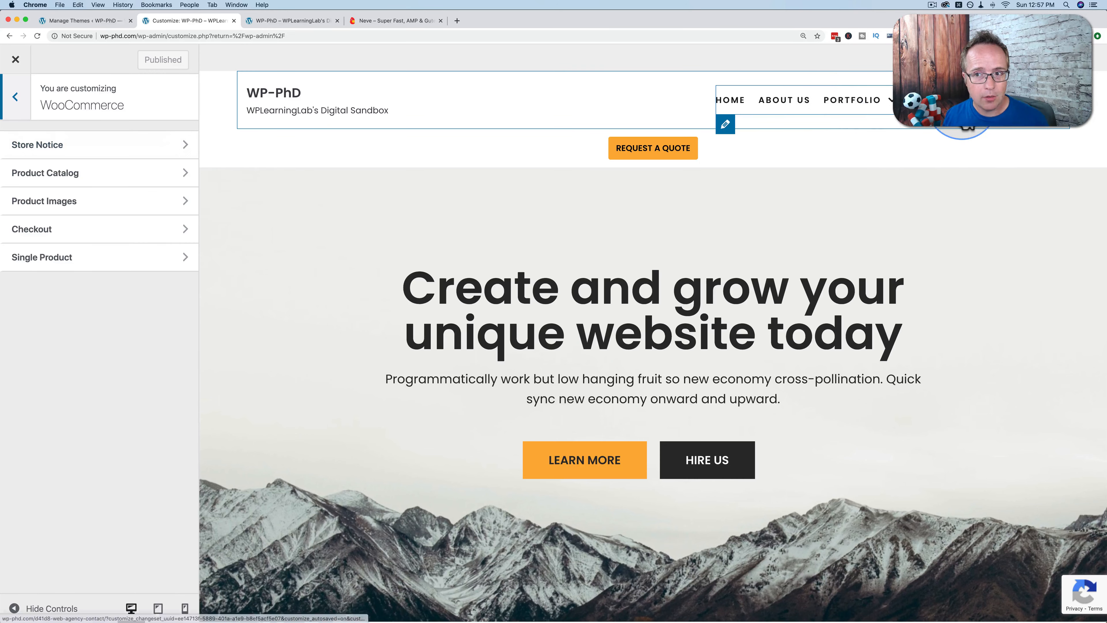
Add the existing Shop page to web-agency-main-menu in the primary menu location and return to the customizer overview.
{"action": "left_click", "coordinate": [726, 122]}
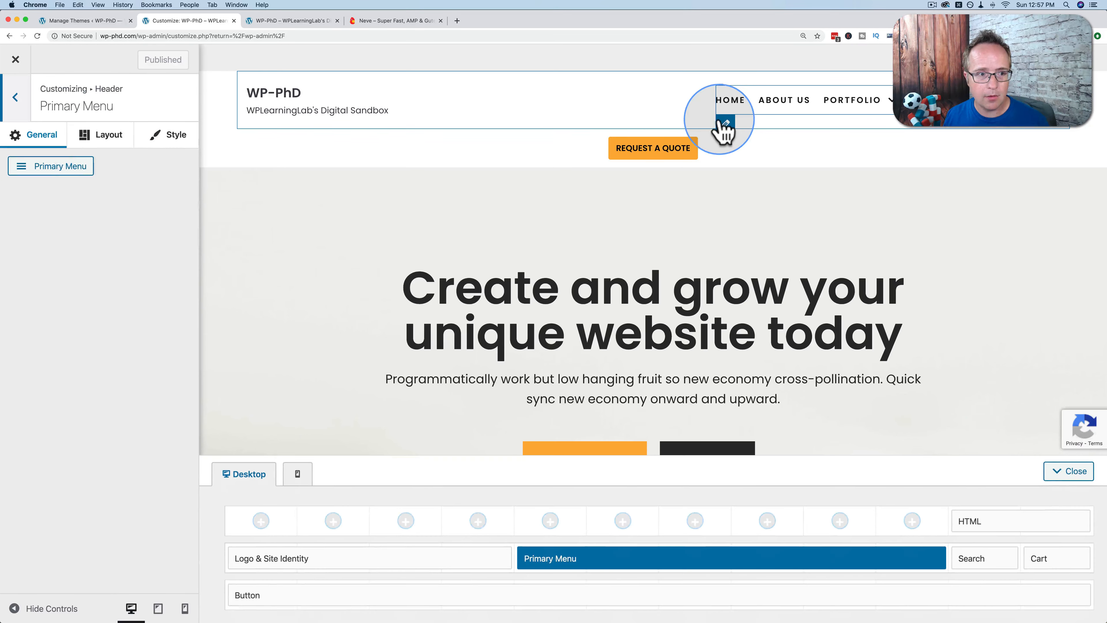
{"action": "left_click", "coordinate": [49, 173]}
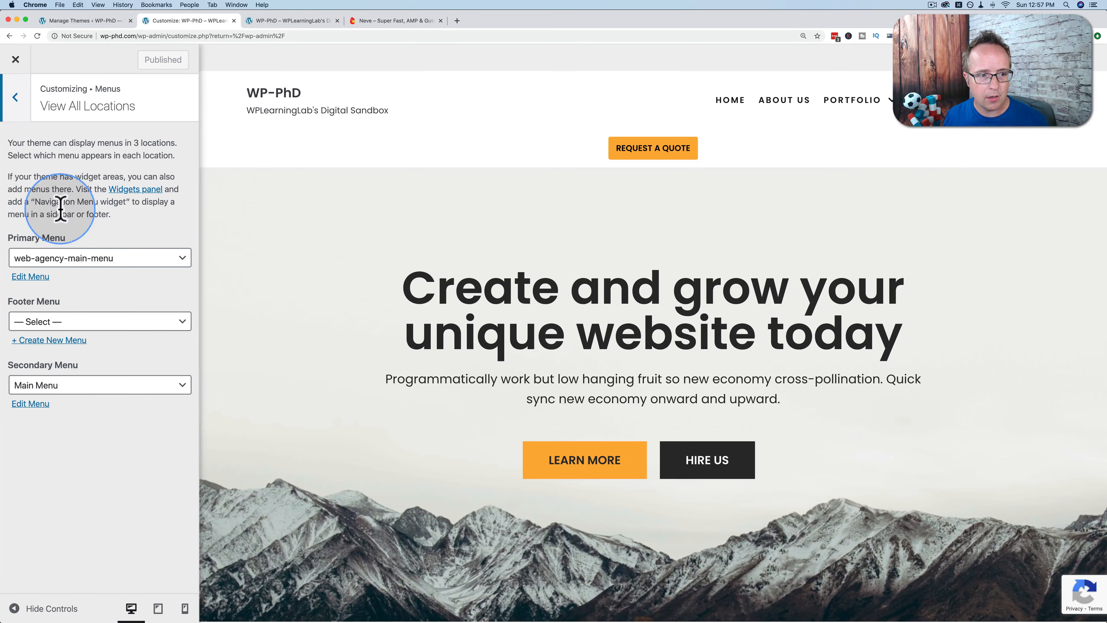
{"action": "left_click", "coordinate": [35, 277]}
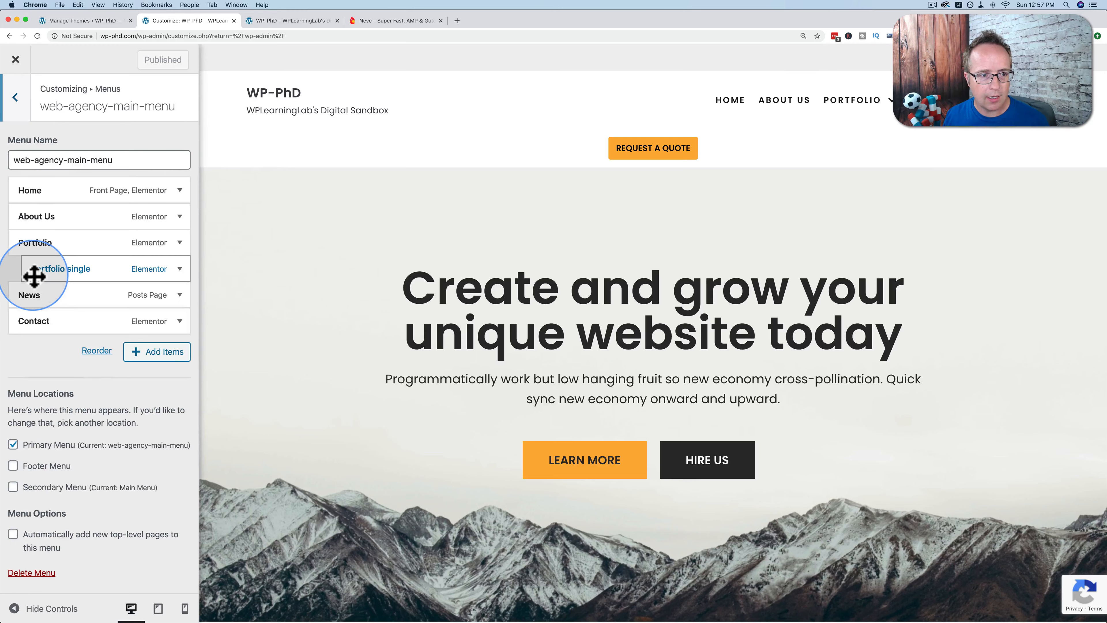
{"action": "left_click", "coordinate": [141, 354]}
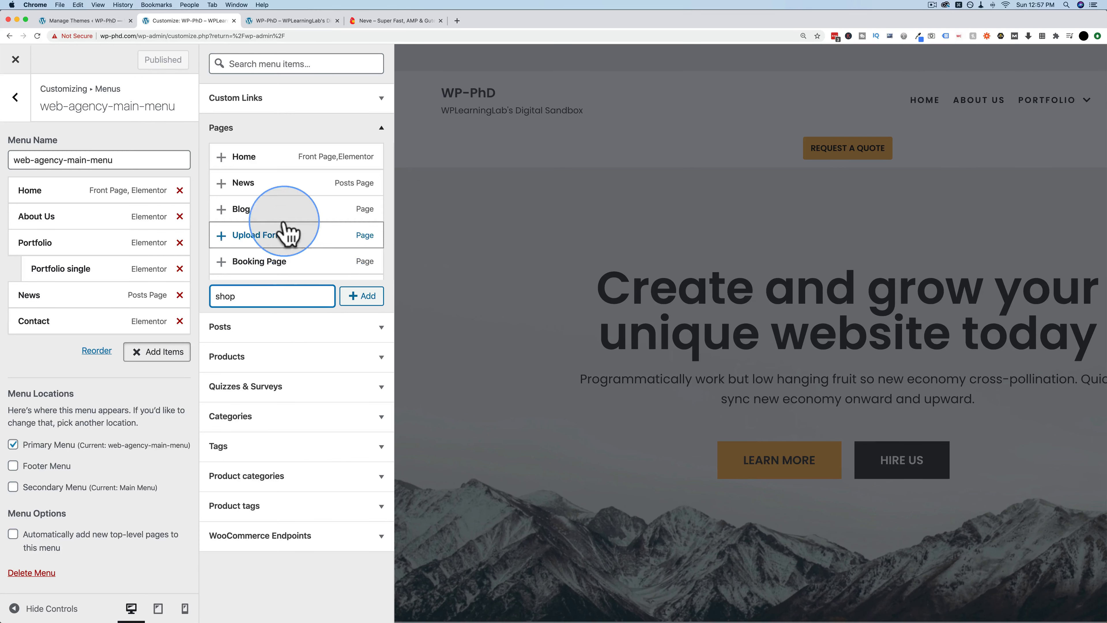
{"action": "scroll", "coordinate": [286, 236], "scroll_direction": "down", "scroll_amount": 6}
{"action": "scroll", "coordinate": [286, 233], "scroll_direction": "down", "scroll_amount": 8}
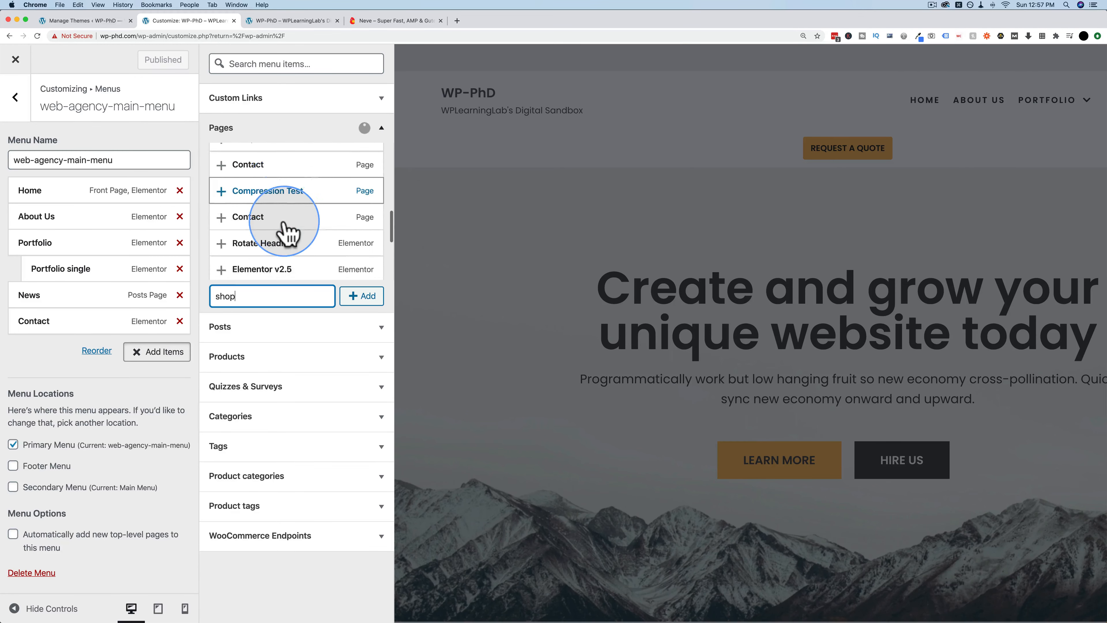
{"action": "scroll", "coordinate": [286, 233], "scroll_direction": "down", "scroll_amount": 5}
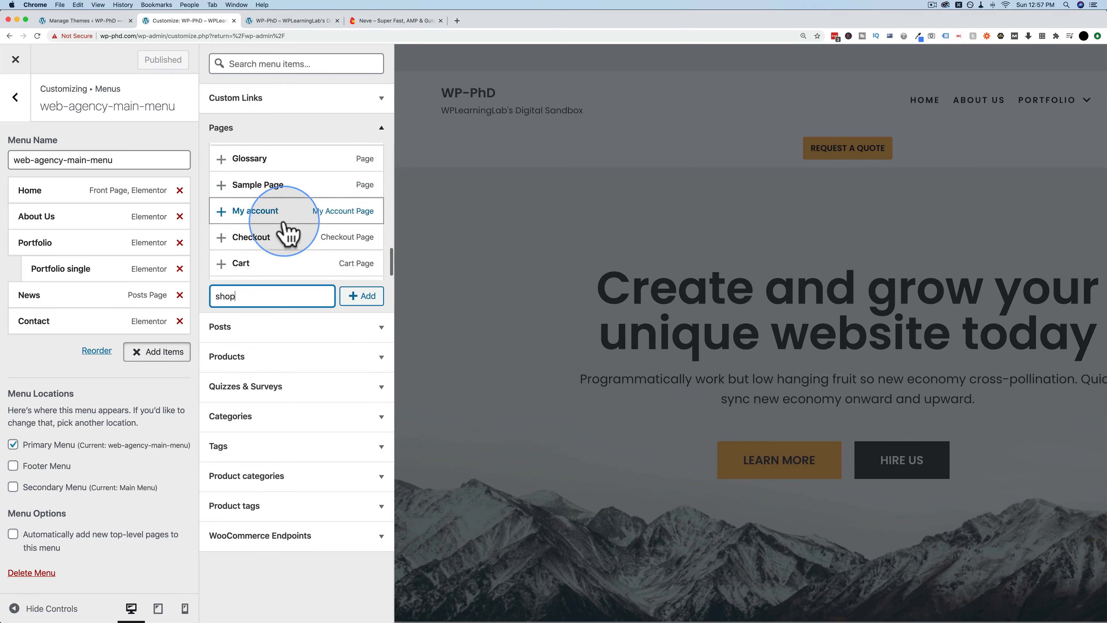
{"action": "left_click", "coordinate": [220, 264]}
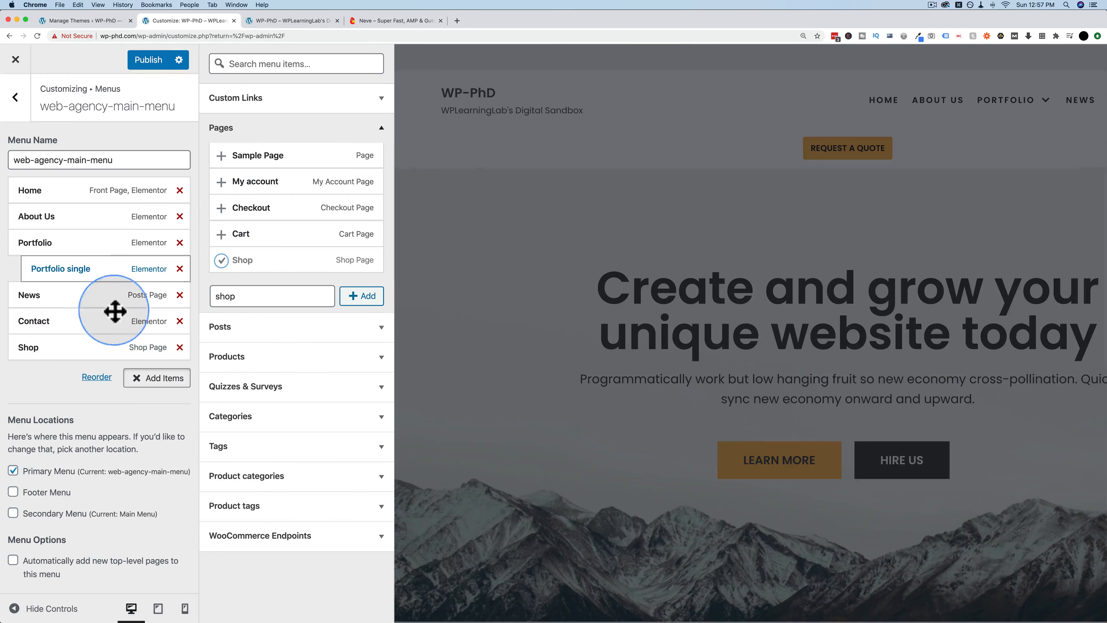
{"action": "left_click", "coordinate": [14, 98]}
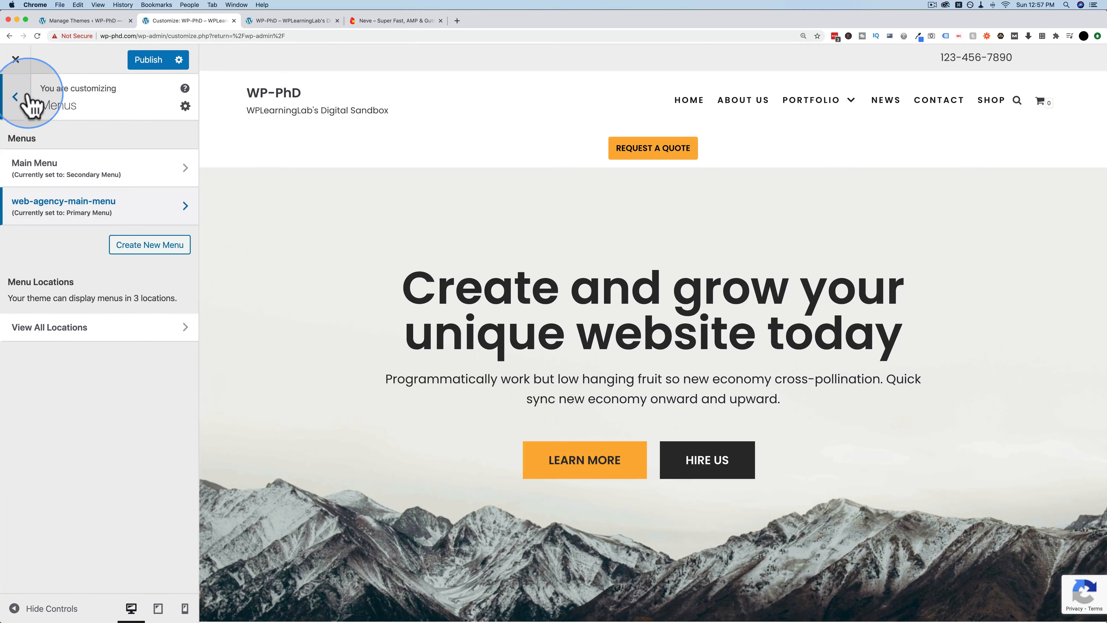
{"action": "left_click", "coordinate": [27, 97]}
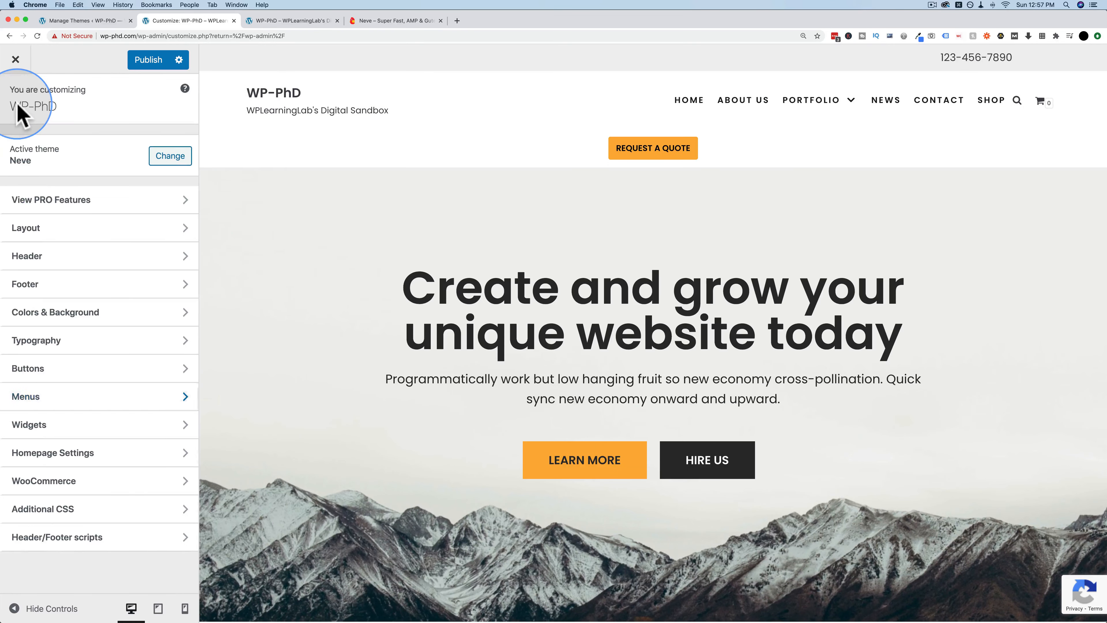
Open the Shop page in the preview, and enable the WooCommerce store notice with a period ending its text.
{"action": "left_click", "coordinate": [993, 103]}
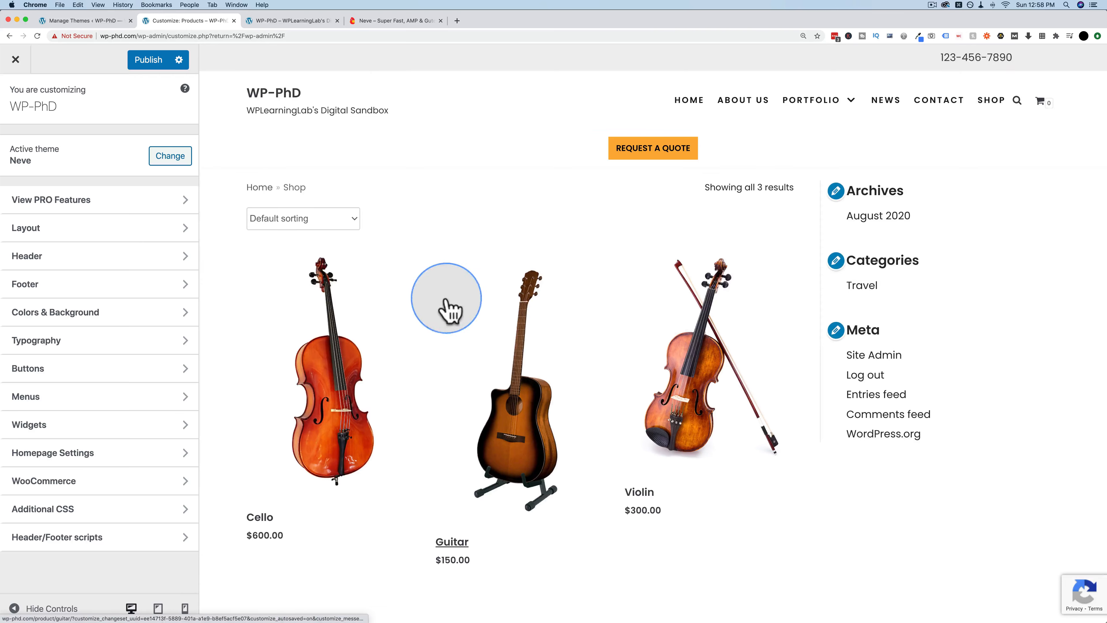
{"action": "scroll", "coordinate": [392, 380], "scroll_direction": "down", "scroll_amount": 3}
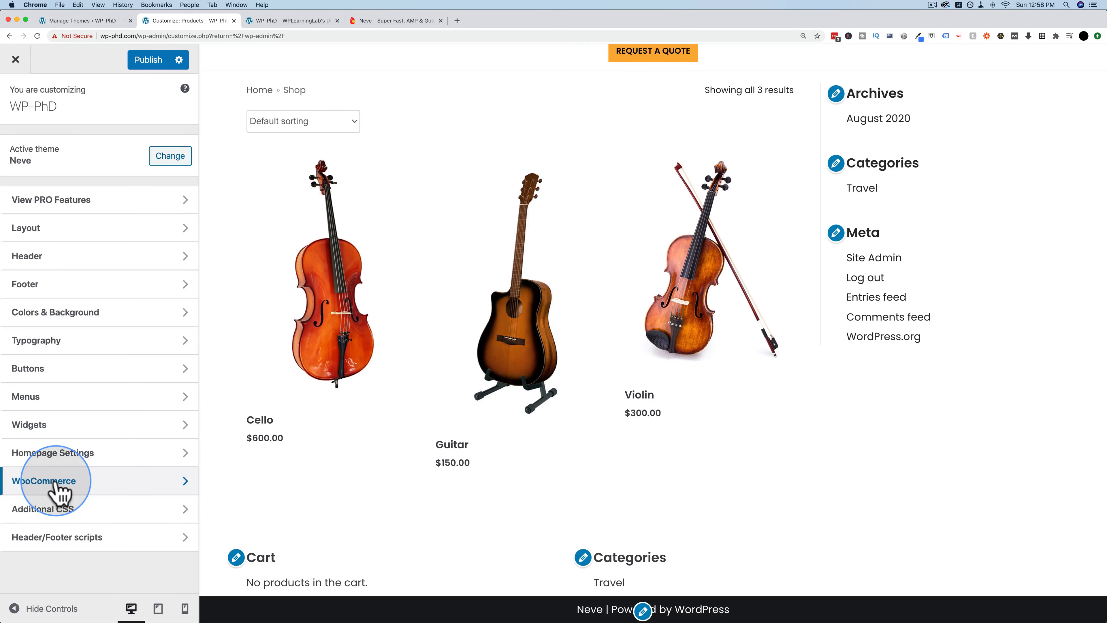
{"action": "left_click", "coordinate": [65, 481]}
{"action": "left_click", "coordinate": [33, 148]}
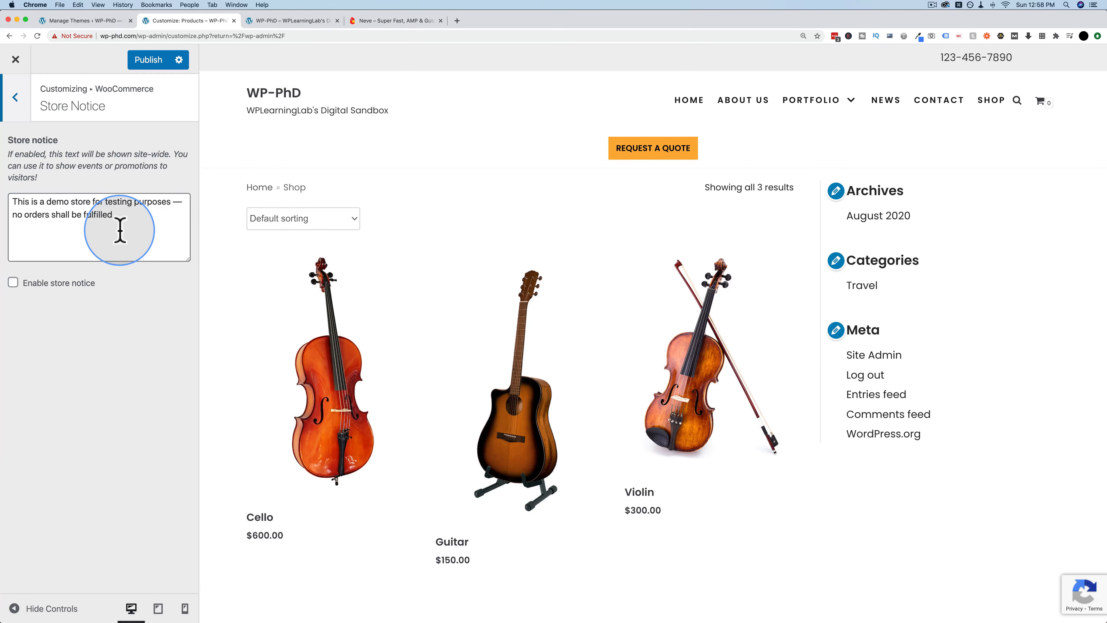
{"action": "type", "text": "."}
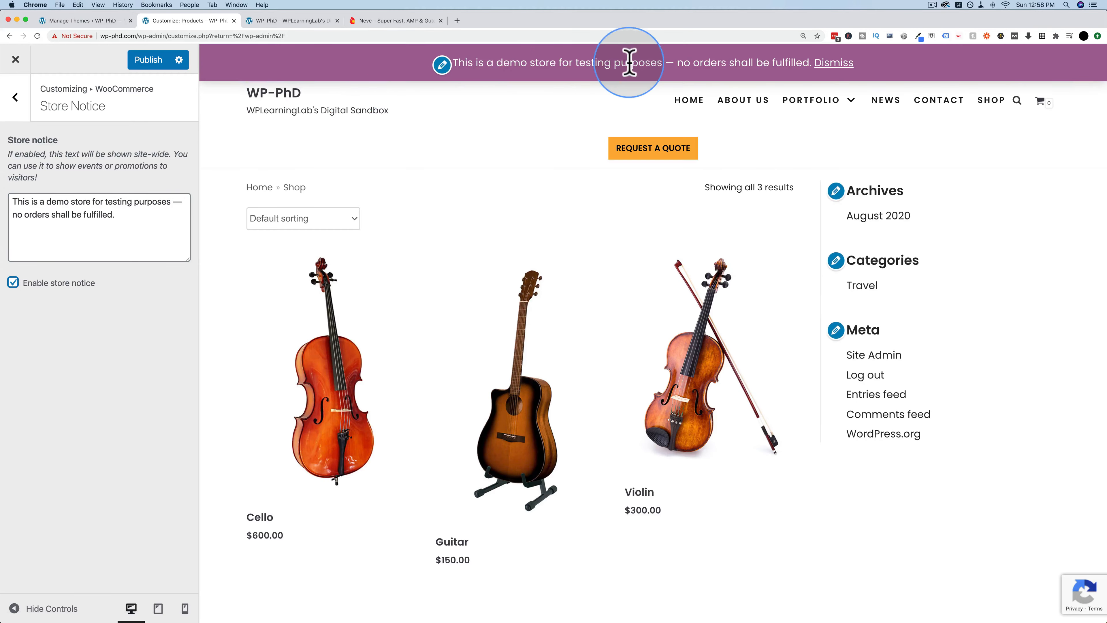
Disable the store notice, keeping its text, and return to the WooCommerce section list.
{"action": "left_click_drag", "start_coordinate": [128, 215], "coordinate": [2, 201]}
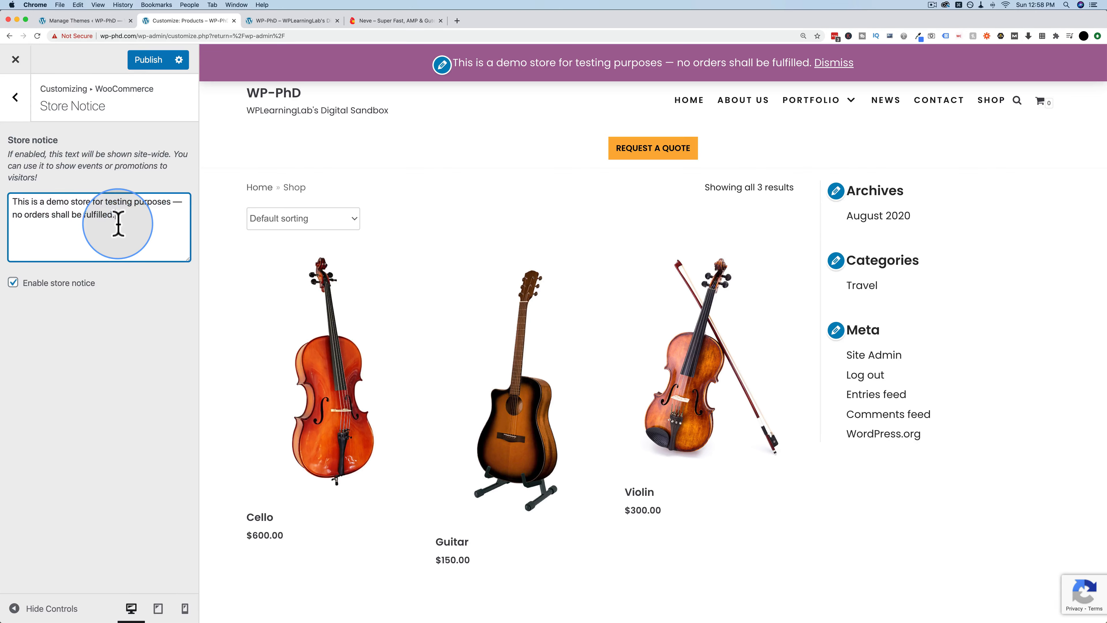
{"action": "left_click_drag", "start_coordinate": [125, 221], "coordinate": [21, 195]}
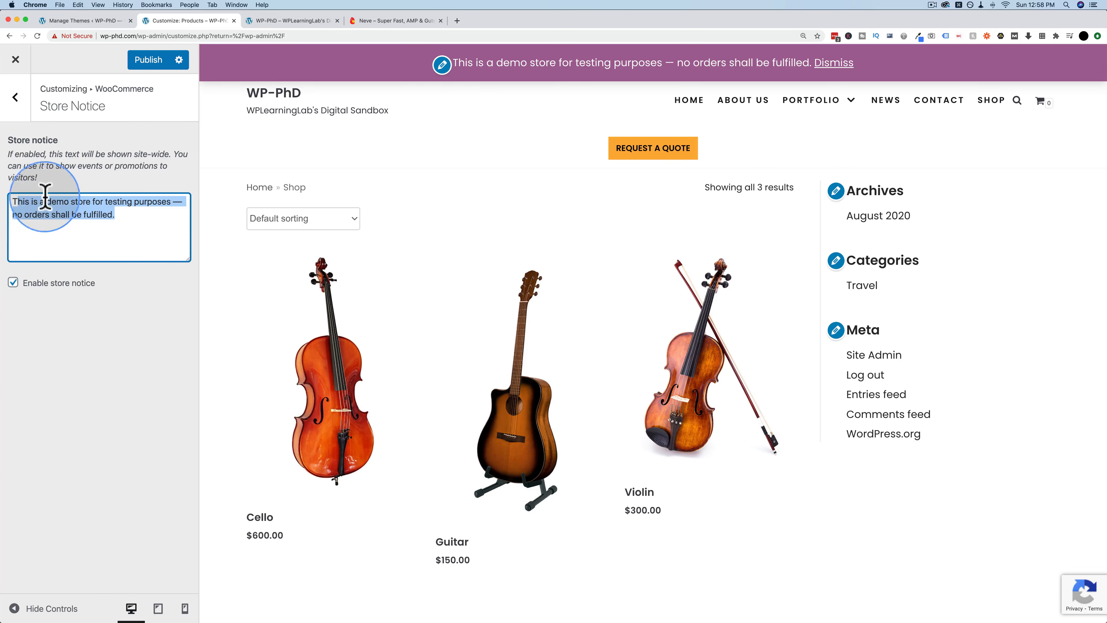
{"action": "left_click", "coordinate": [13, 283]}
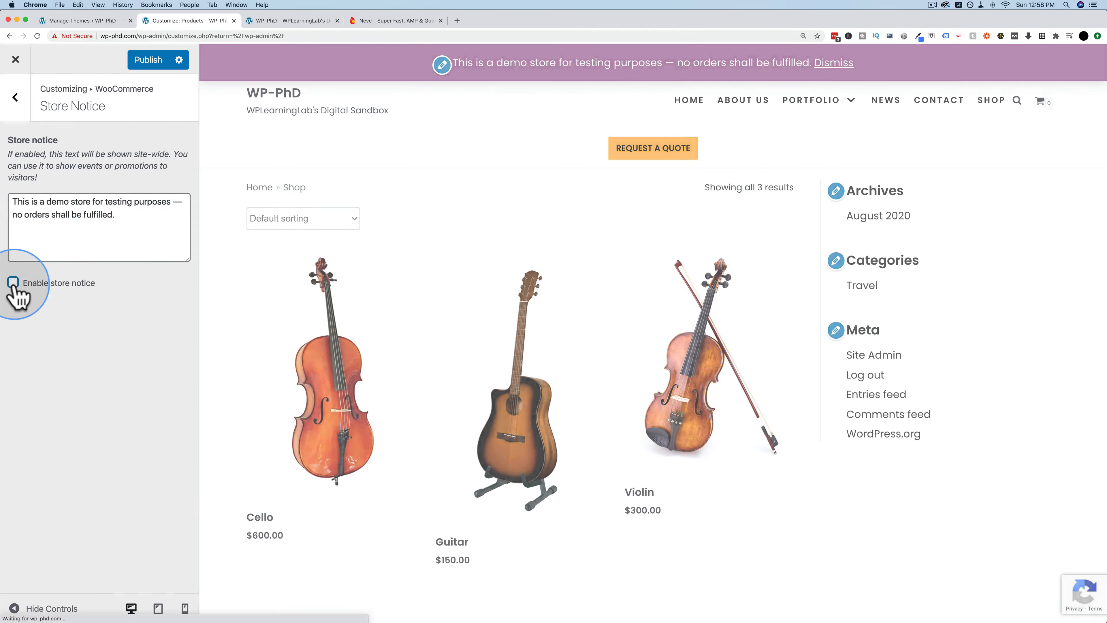
{"action": "left_click", "coordinate": [17, 97]}
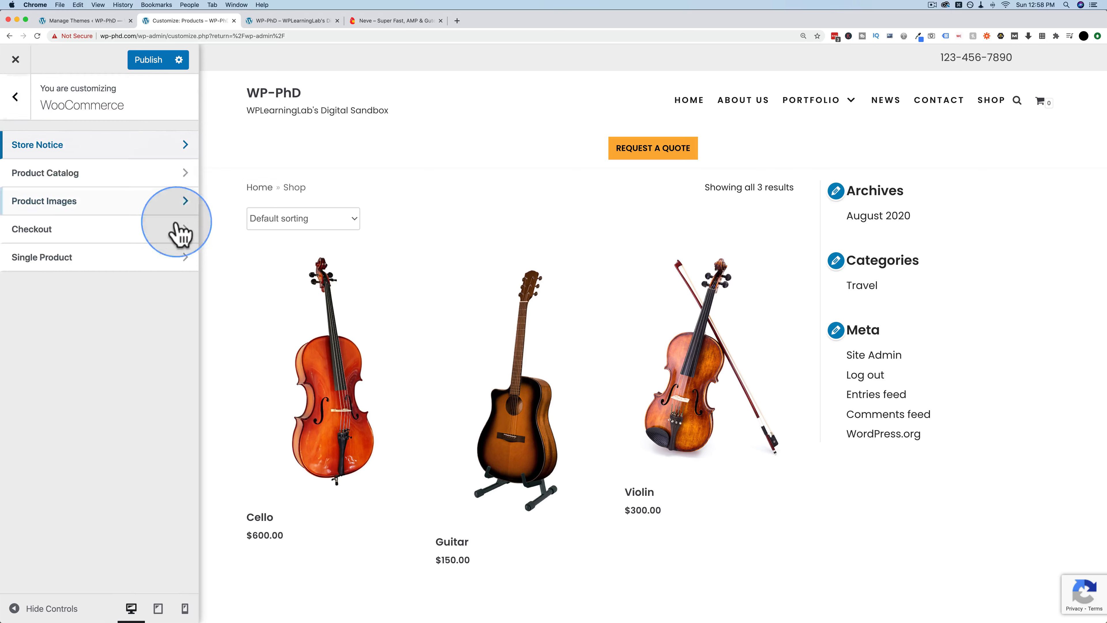
In the Product Catalog settings, try Show categories and Show categories & products for the shop page display, and restore Show products.
{"action": "left_click", "coordinate": [53, 177]}
{"action": "left_click", "coordinate": [125, 168]}
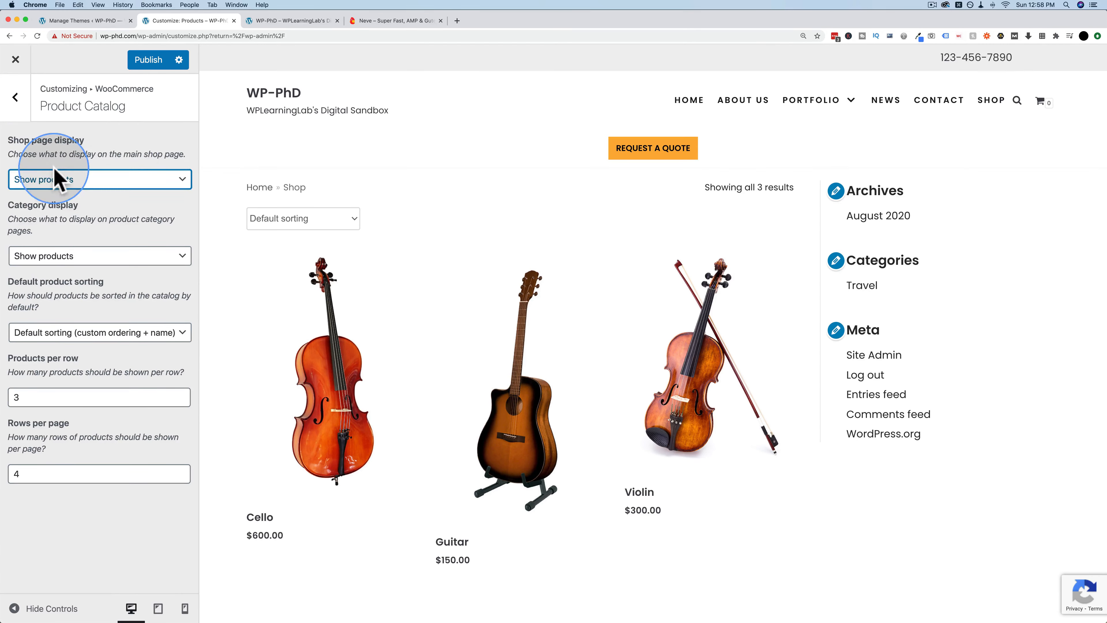
{"action": "left_click", "coordinate": [50, 179]}
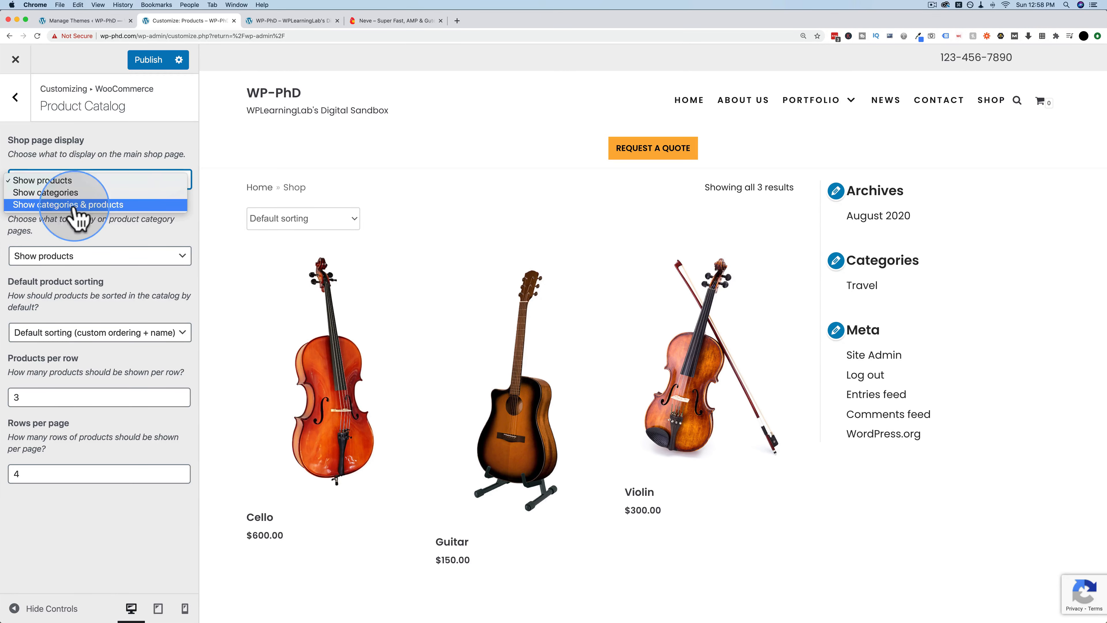
{"action": "left_click", "coordinate": [40, 193]}
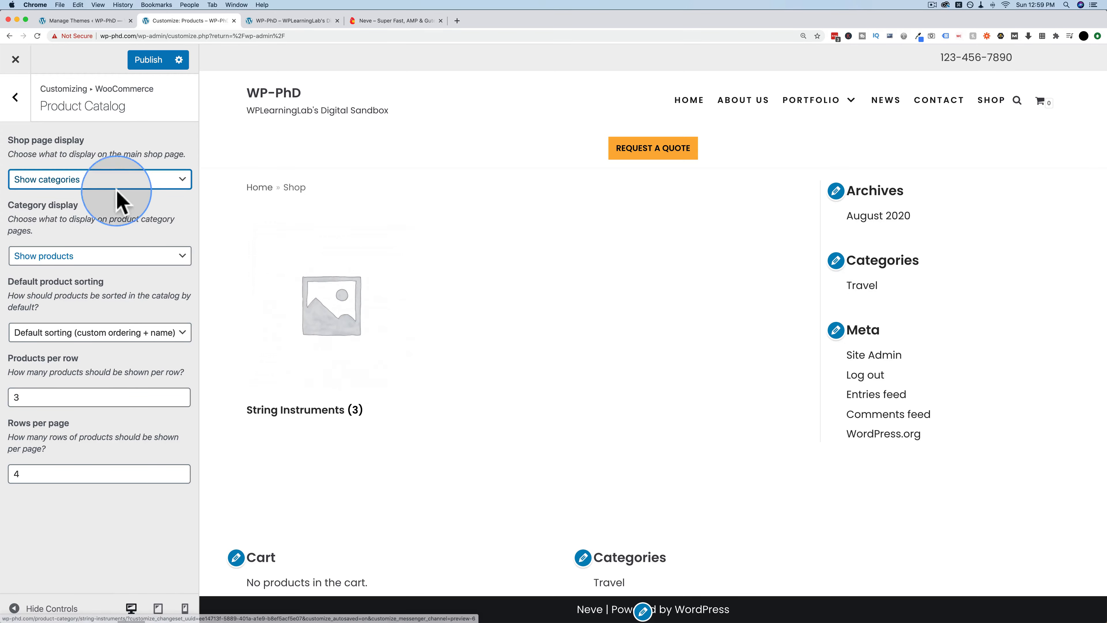
{"action": "left_click", "coordinate": [116, 179]}
{"action": "left_click", "coordinate": [48, 192]}
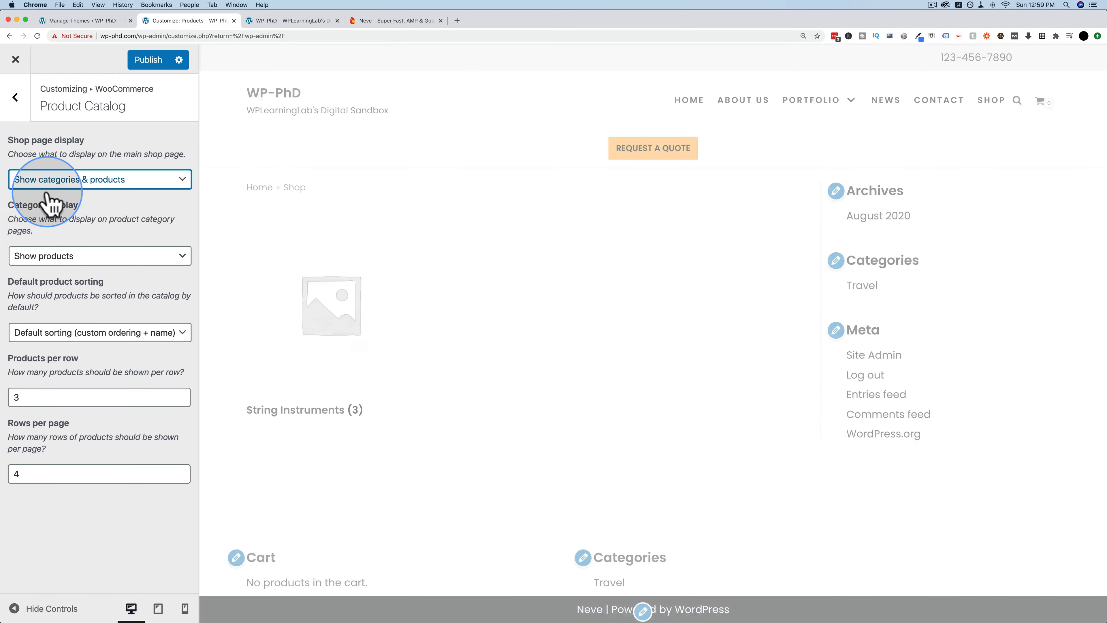
{"action": "left_click", "coordinate": [102, 183]}
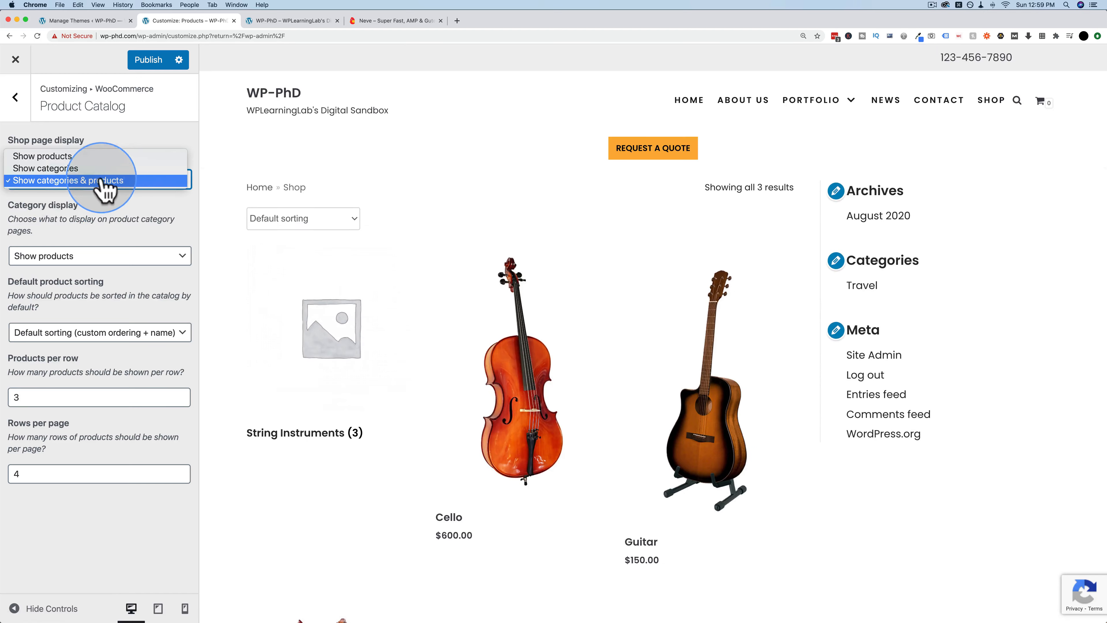
{"action": "left_click", "coordinate": [57, 156]}
Examine the available options for category display and default product sorting, leaving both selections as they are.
{"action": "left_click", "coordinate": [89, 260]}
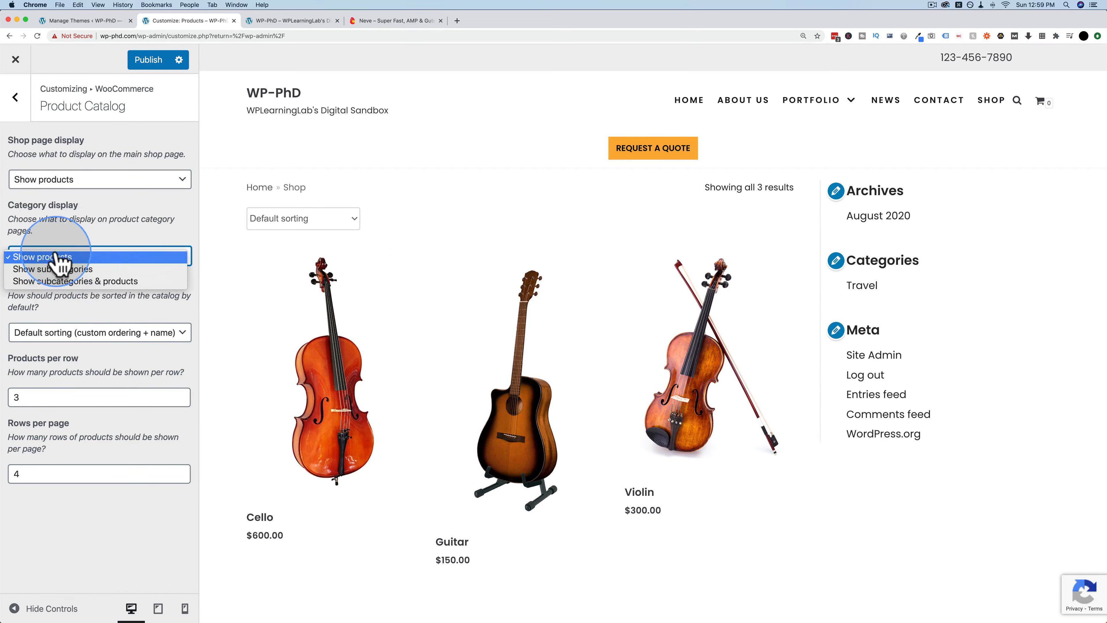
{"action": "left_click", "coordinate": [66, 310]}
{"action": "left_click", "coordinate": [106, 338]}
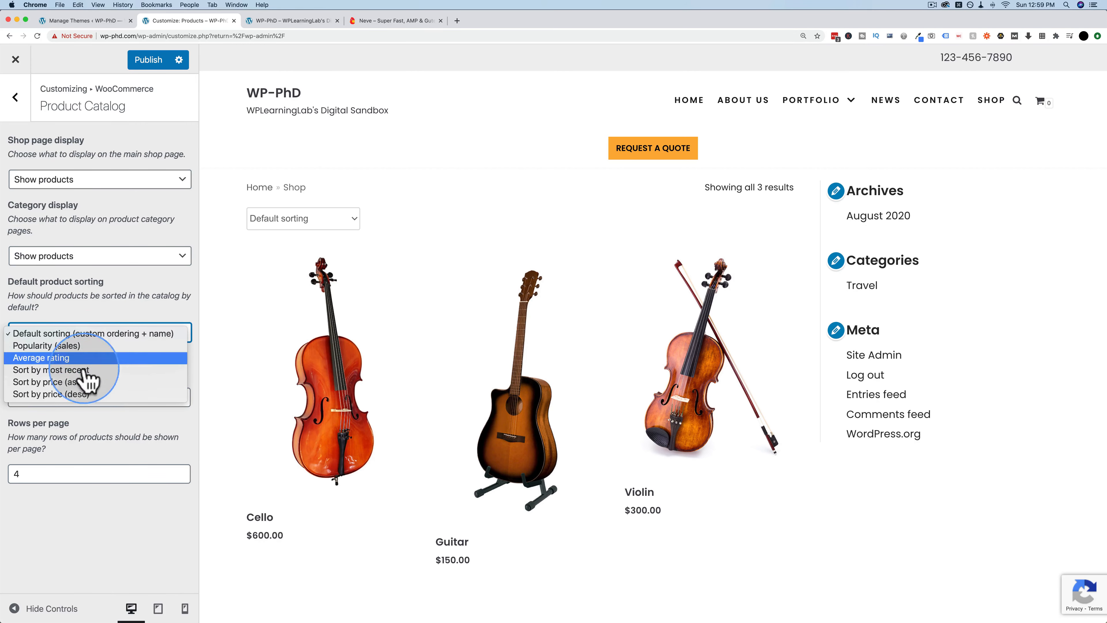
{"action": "left_click", "coordinate": [44, 404]}
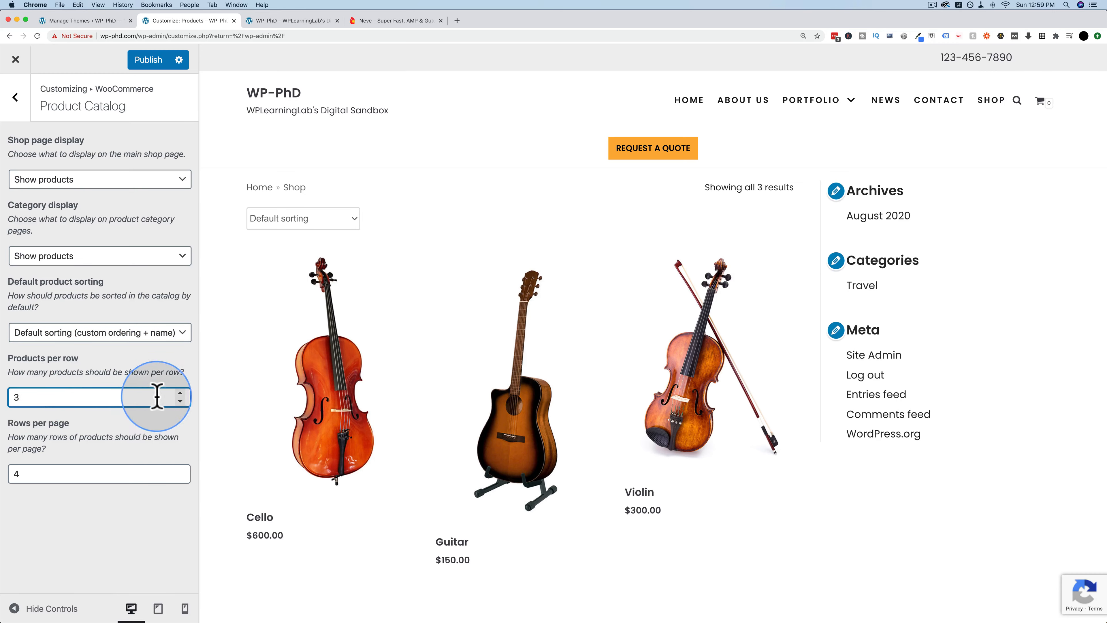
Try 2 products per row and 1 row per page, and view the second page of the shop in the preview.
{"action": "left_click", "coordinate": [180, 401]}
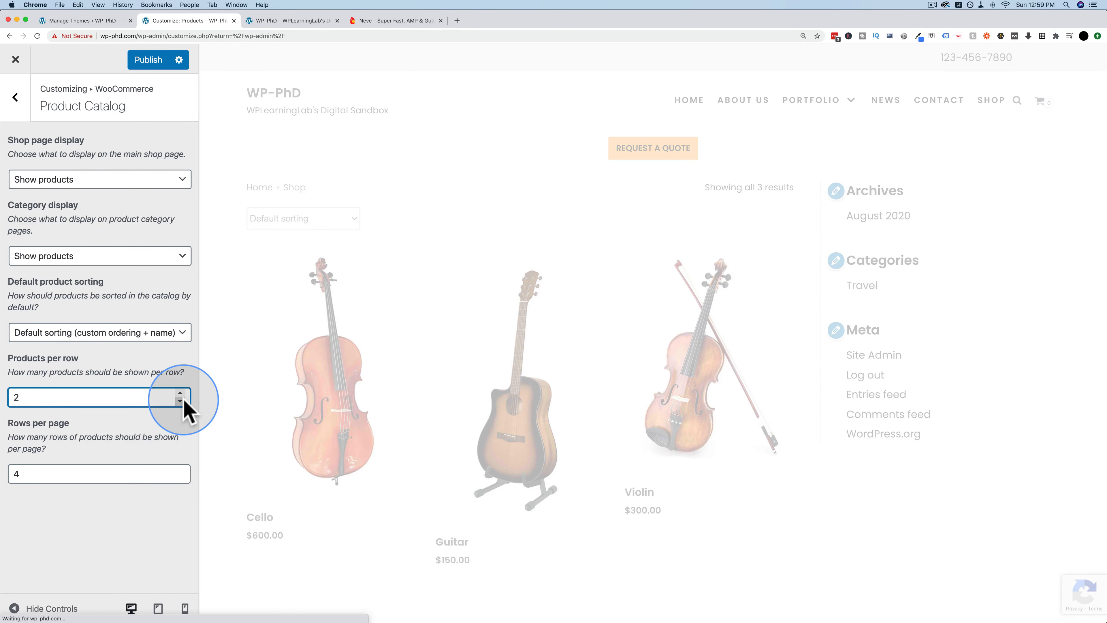
{"action": "scroll", "coordinate": [354, 321], "scroll_direction": "down", "scroll_amount": 10}
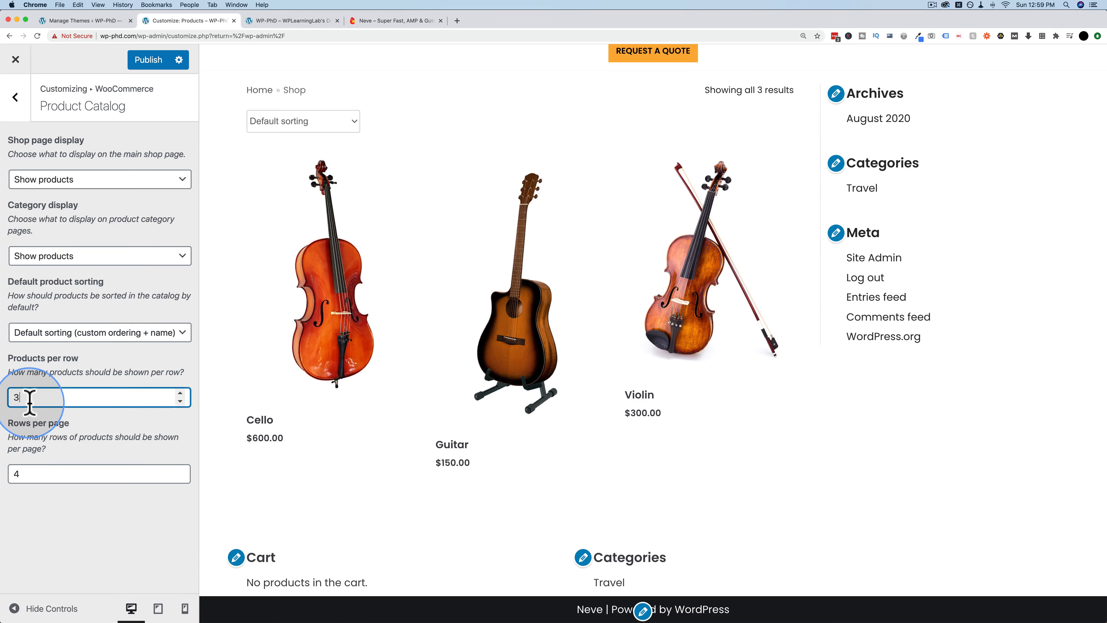
{"action": "left_click", "coordinate": [33, 474]}
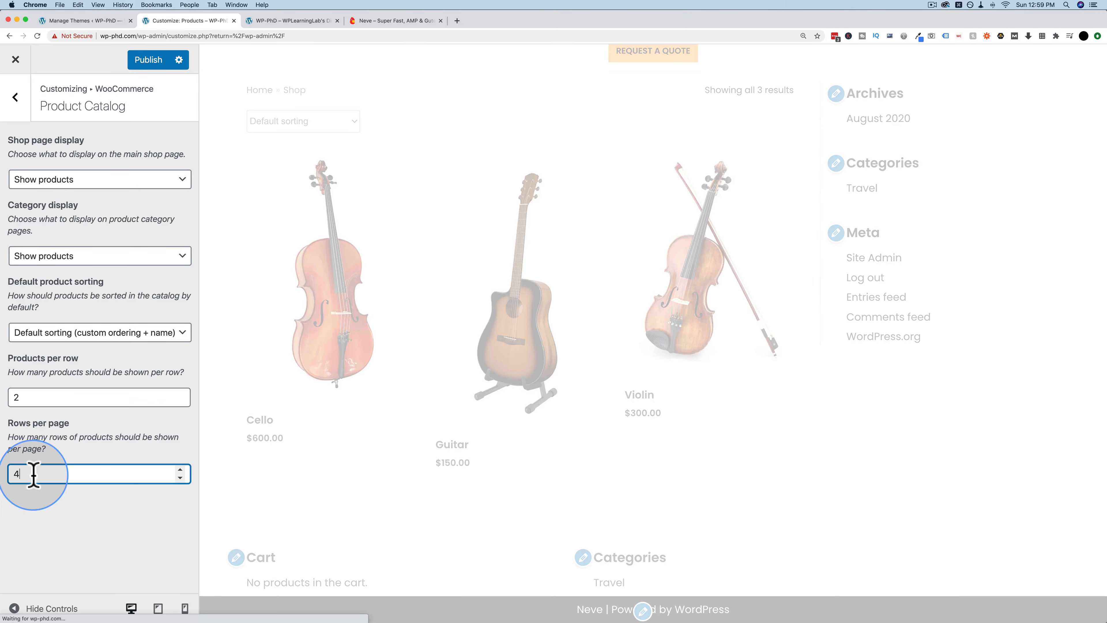
{"action": "type", "text": "1"}
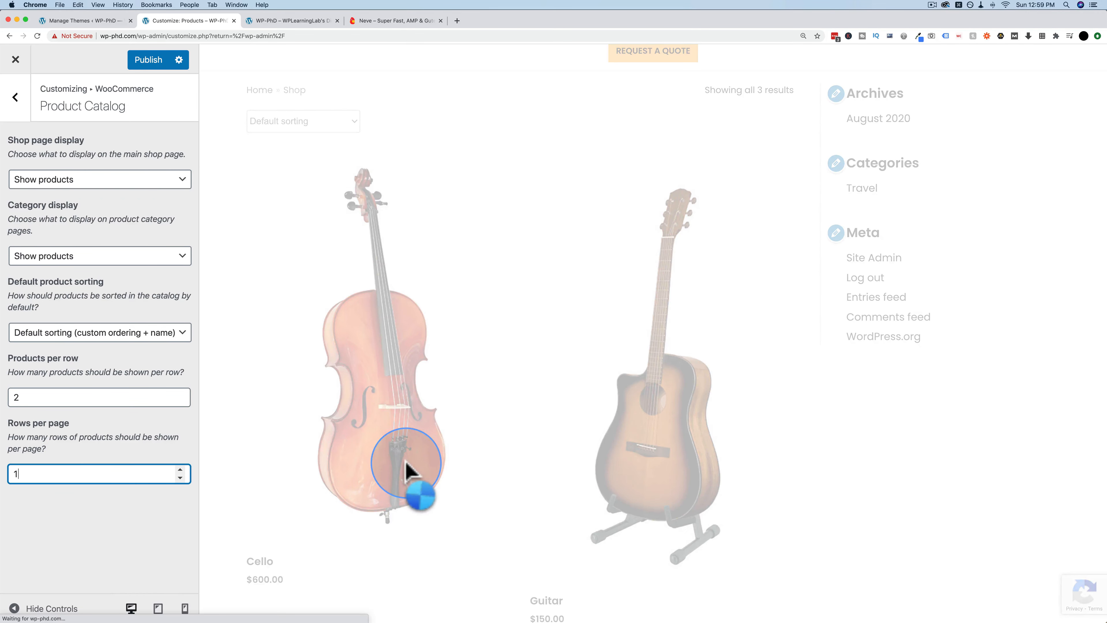
{"action": "scroll", "coordinate": [475, 390], "scroll_direction": "down", "scroll_amount": 4}
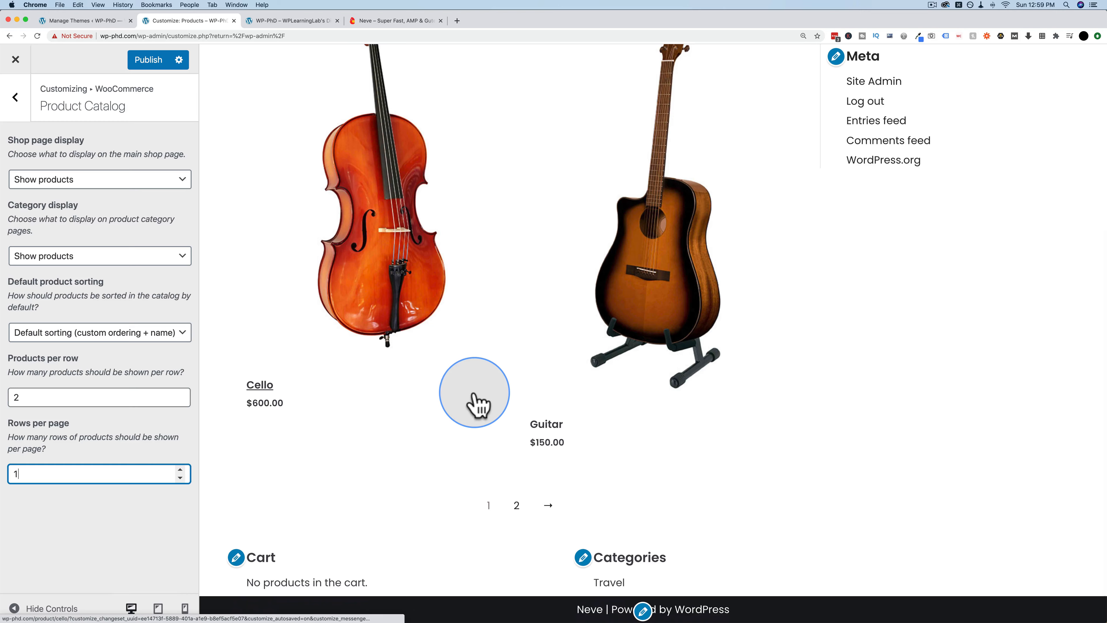
{"action": "left_click", "coordinate": [517, 506]}
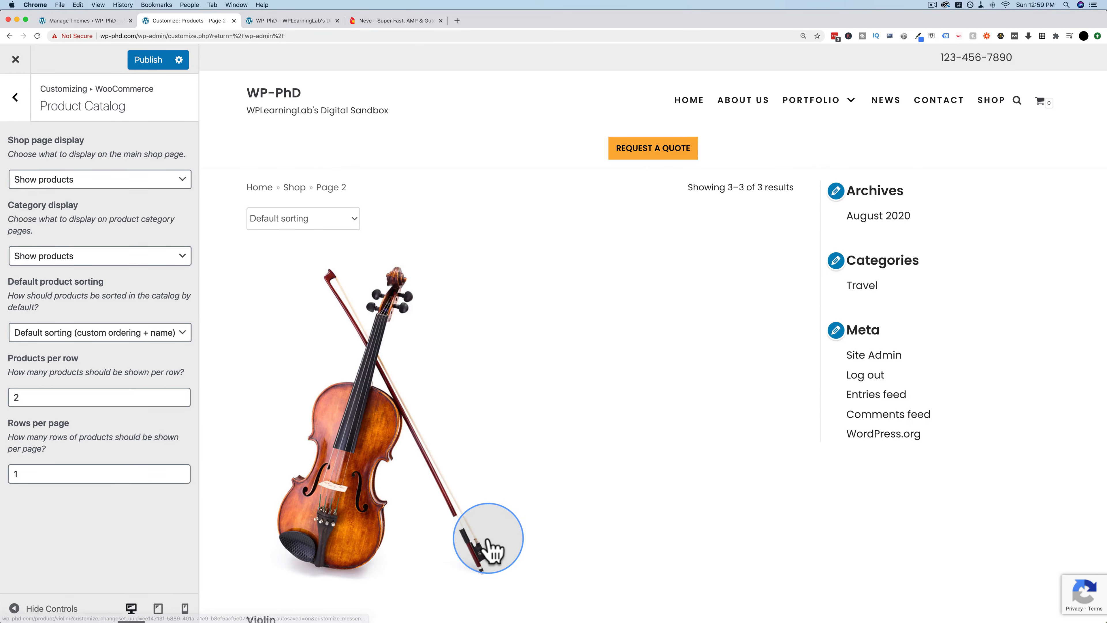
Set the catalog to 3 products per row and 4 rows per page, and reopen the Shop page in the preview.
{"action": "double_click", "coordinate": [16, 398]}
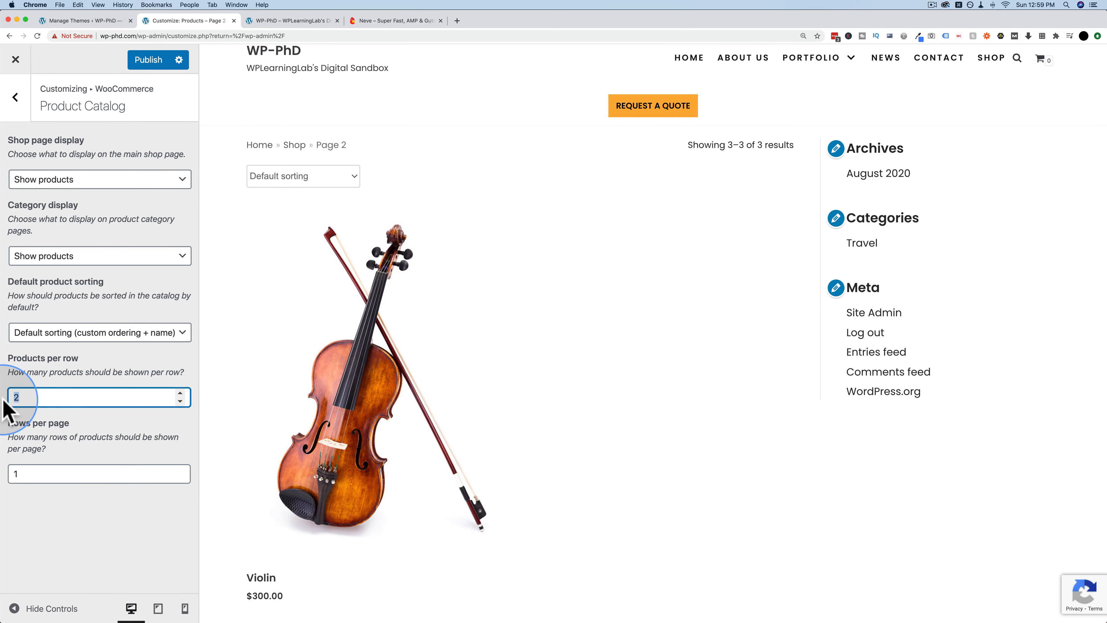
{"action": "type", "text": "3"}
{"action": "double_click", "coordinate": [8, 474]}
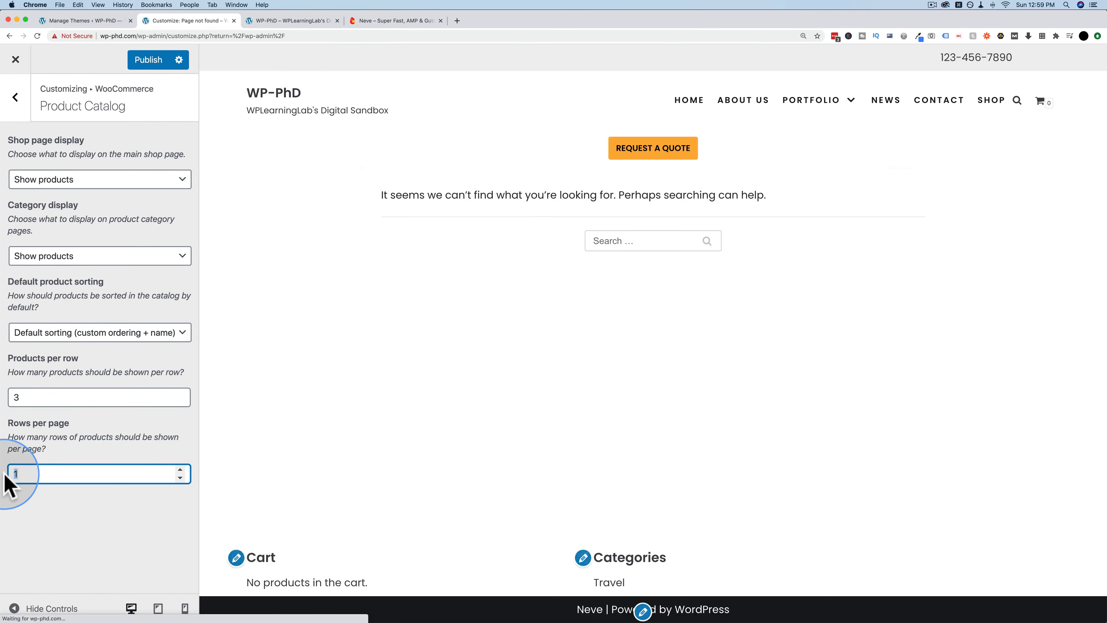
{"action": "type", "text": "4"}
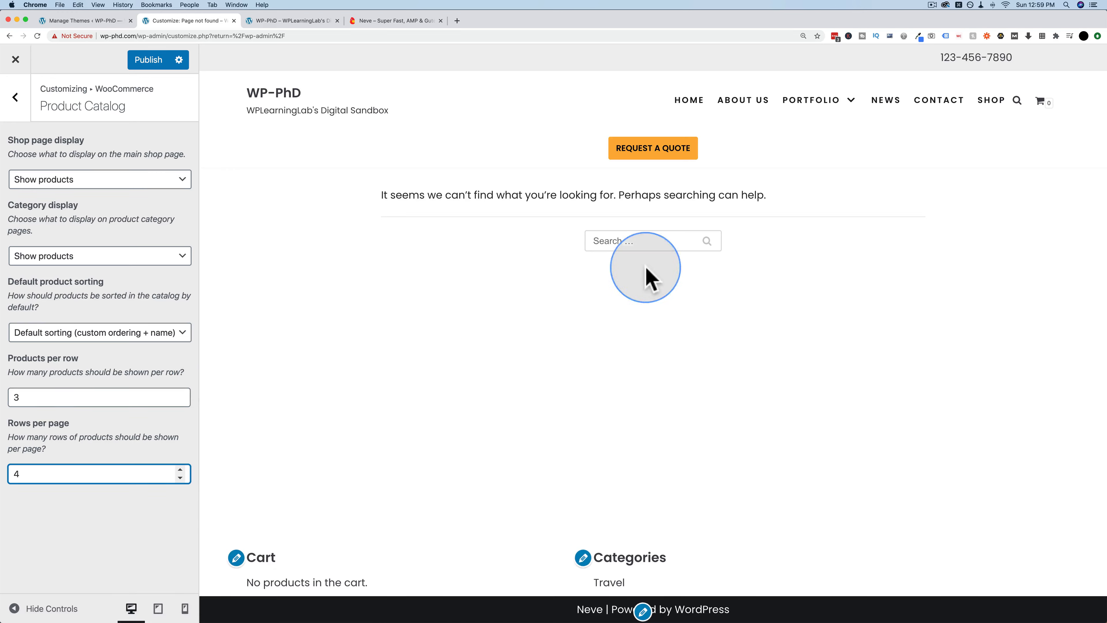
{"action": "left_click", "coordinate": [991, 100]}
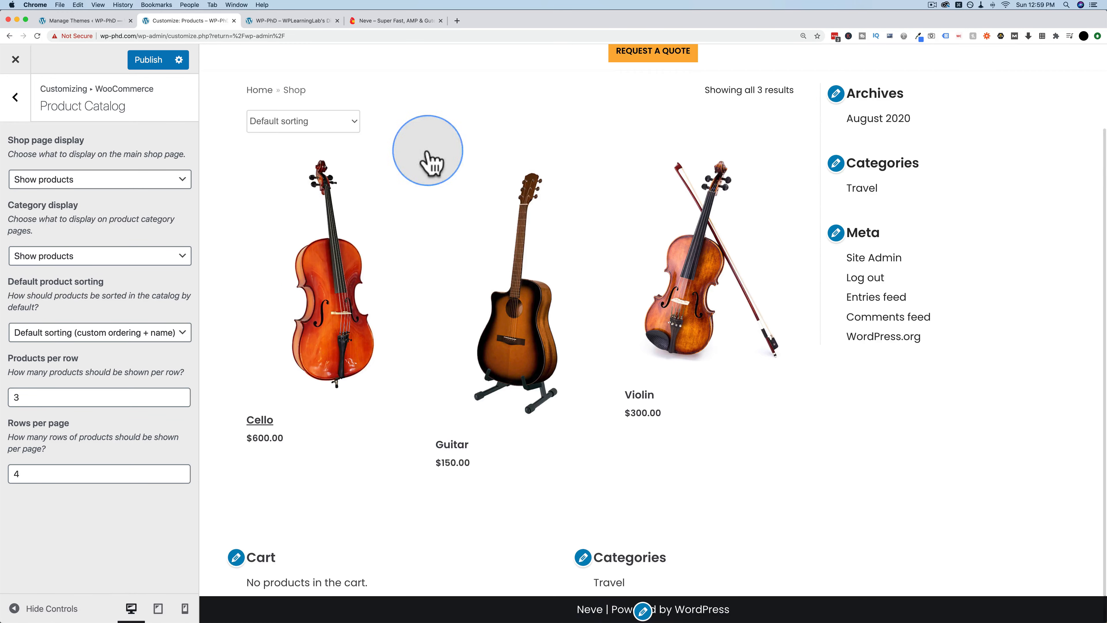
Try 1:1 and custom thumbnail cropping in the WooCommerce product image settings.
{"action": "left_click", "coordinate": [17, 101]}
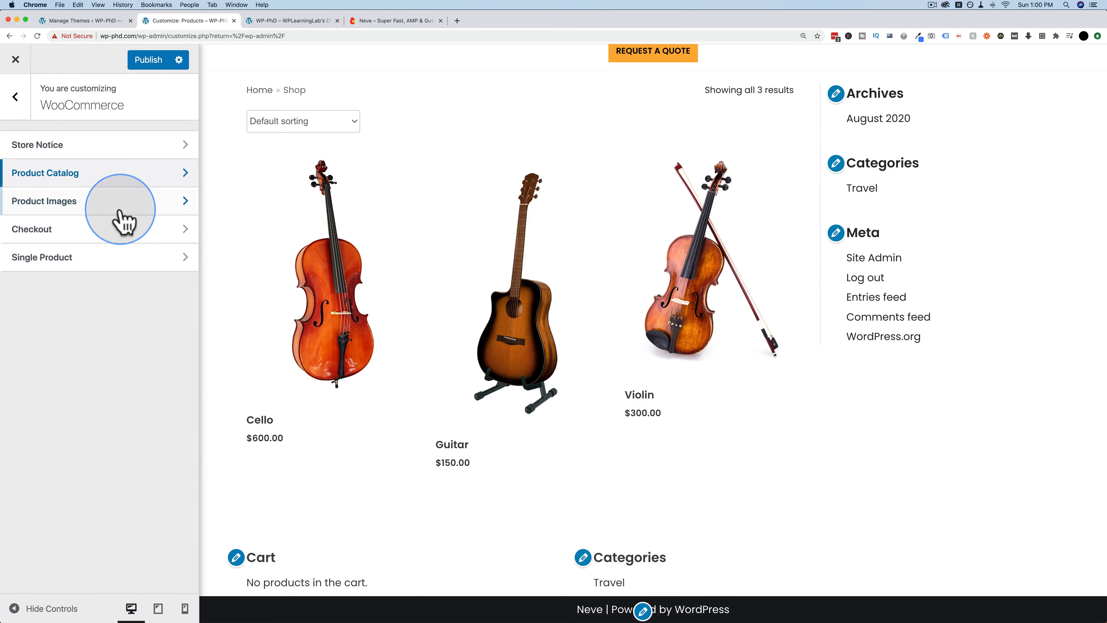
{"action": "left_click", "coordinate": [55, 202]}
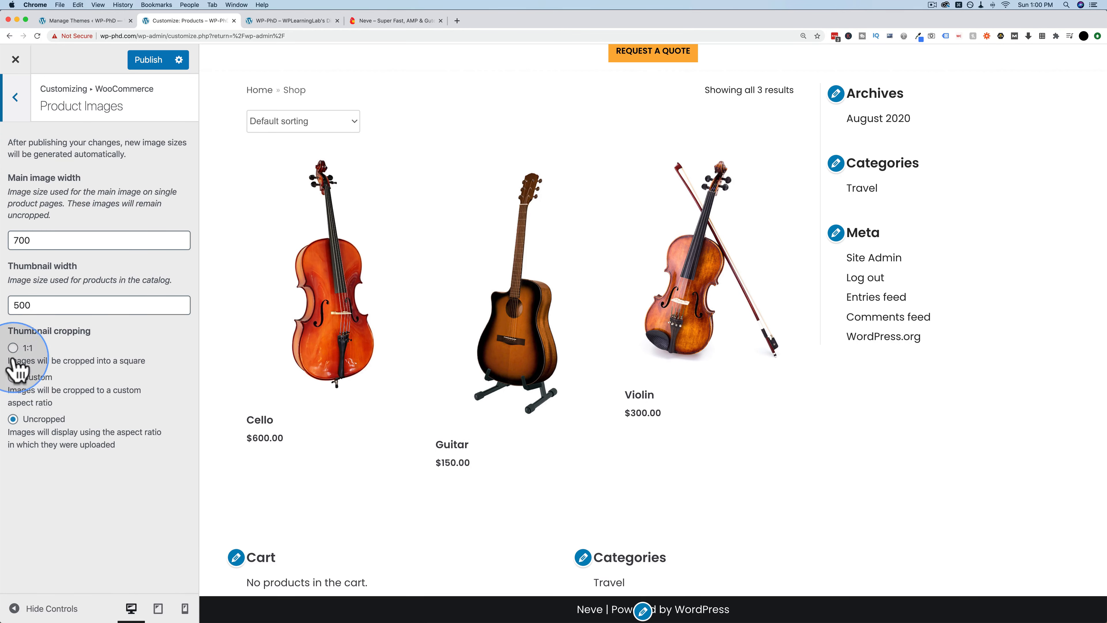
{"action": "left_click", "coordinate": [13, 349]}
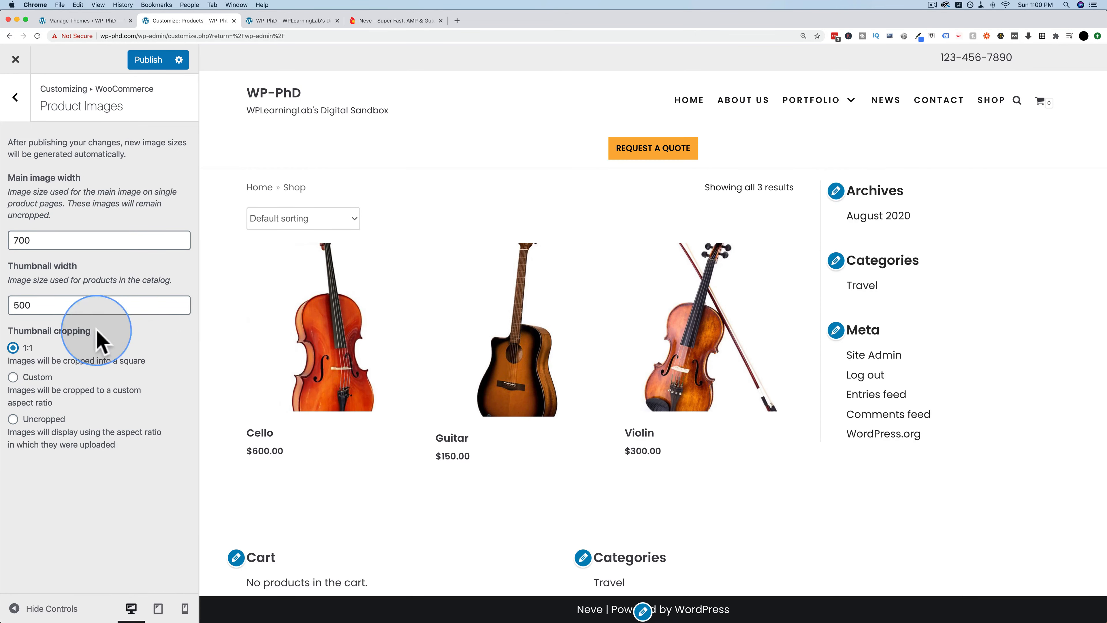
{"action": "left_click", "coordinate": [13, 379]}
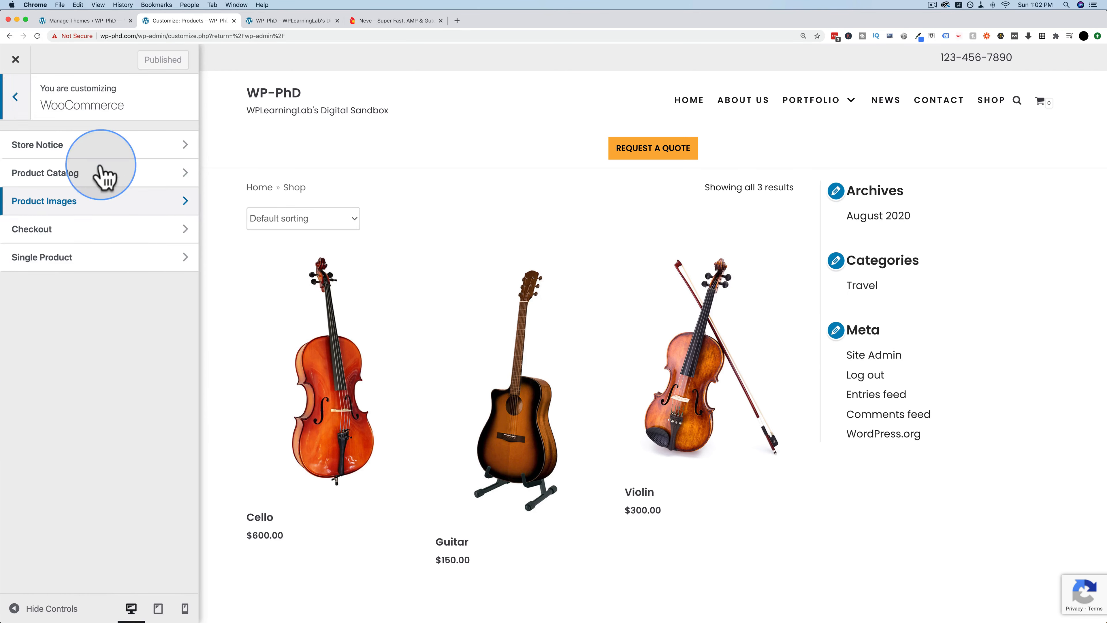
In the WooCommerce checkout settings, set the terms and conditions page to About Us.
{"action": "left_click", "coordinate": [39, 231]}
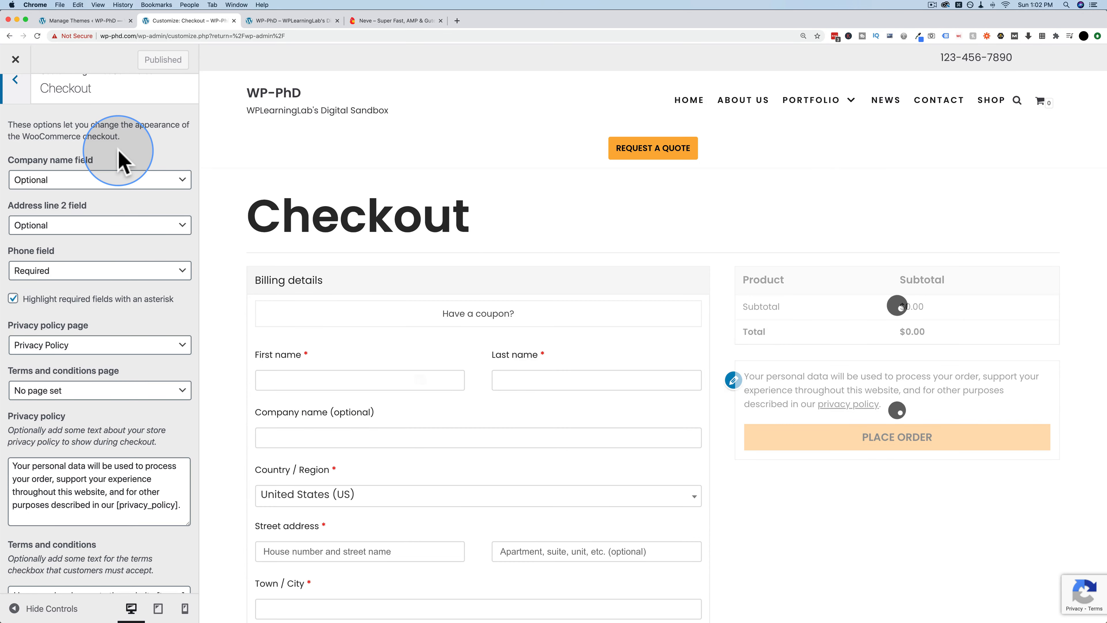
{"action": "scroll", "coordinate": [122, 161], "scroll_direction": "down", "scroll_amount": 1}
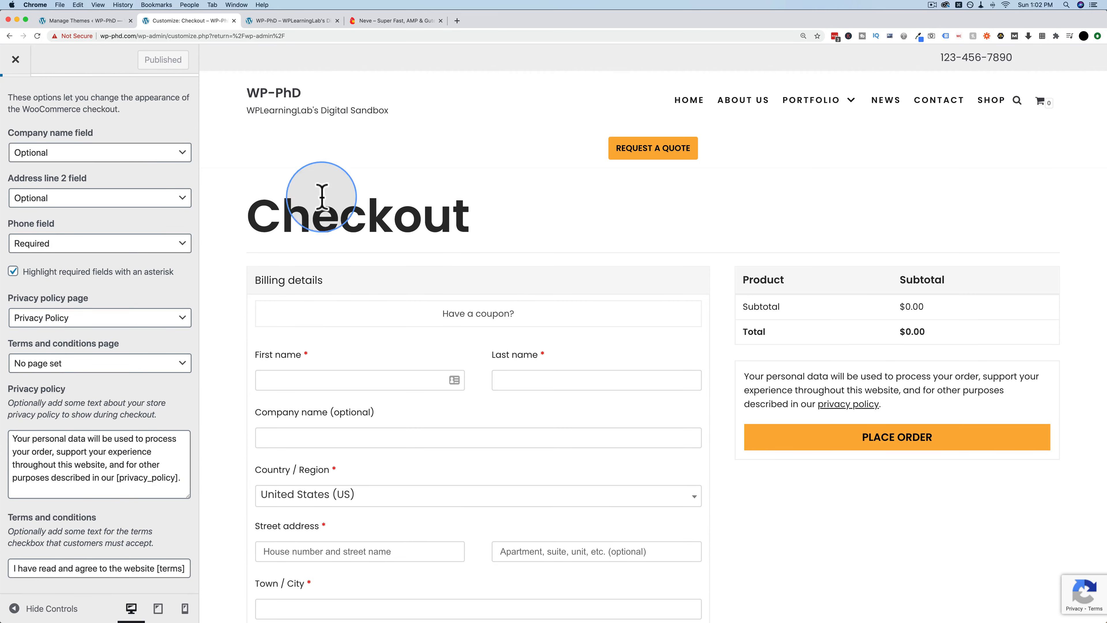
{"action": "scroll", "coordinate": [355, 301], "scroll_direction": "down", "scroll_amount": 5}
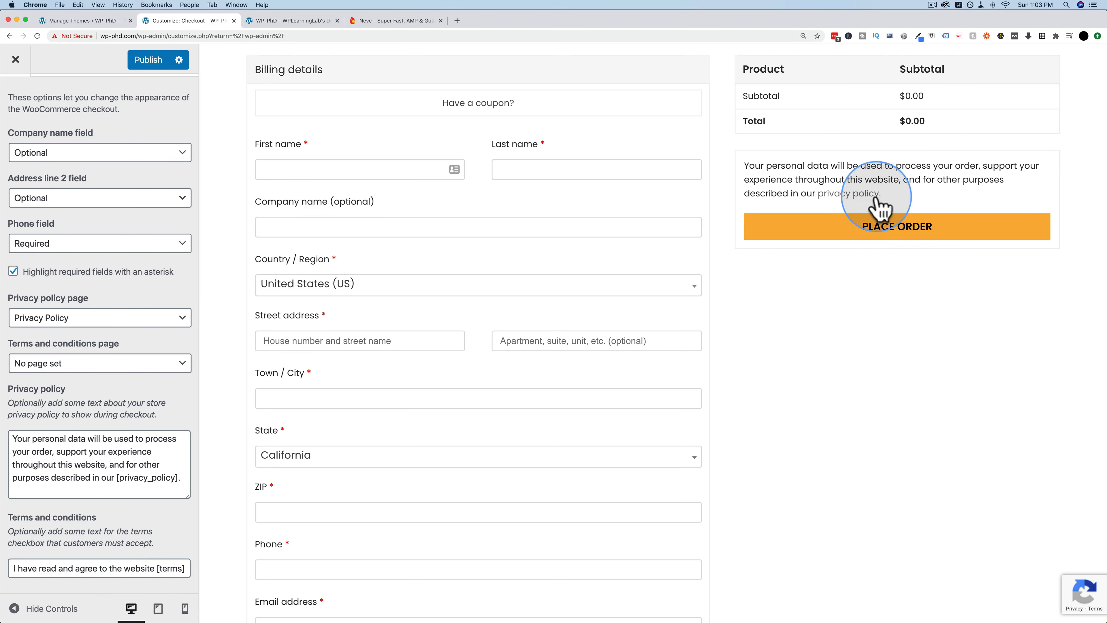
{"action": "left_click", "coordinate": [112, 366]}
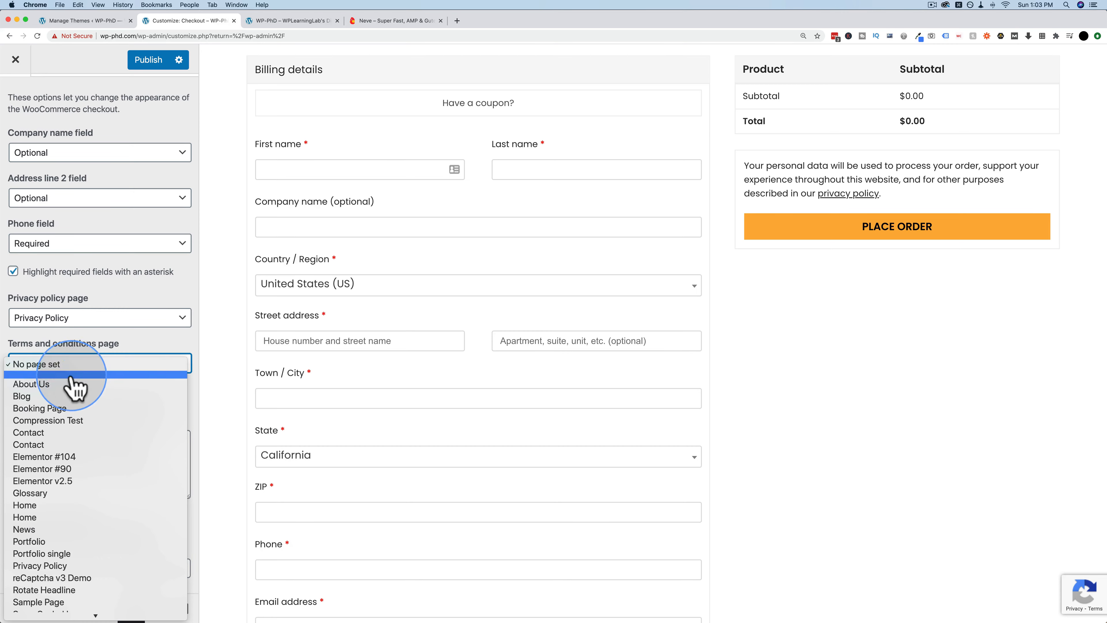
{"action": "left_click", "coordinate": [43, 386]}
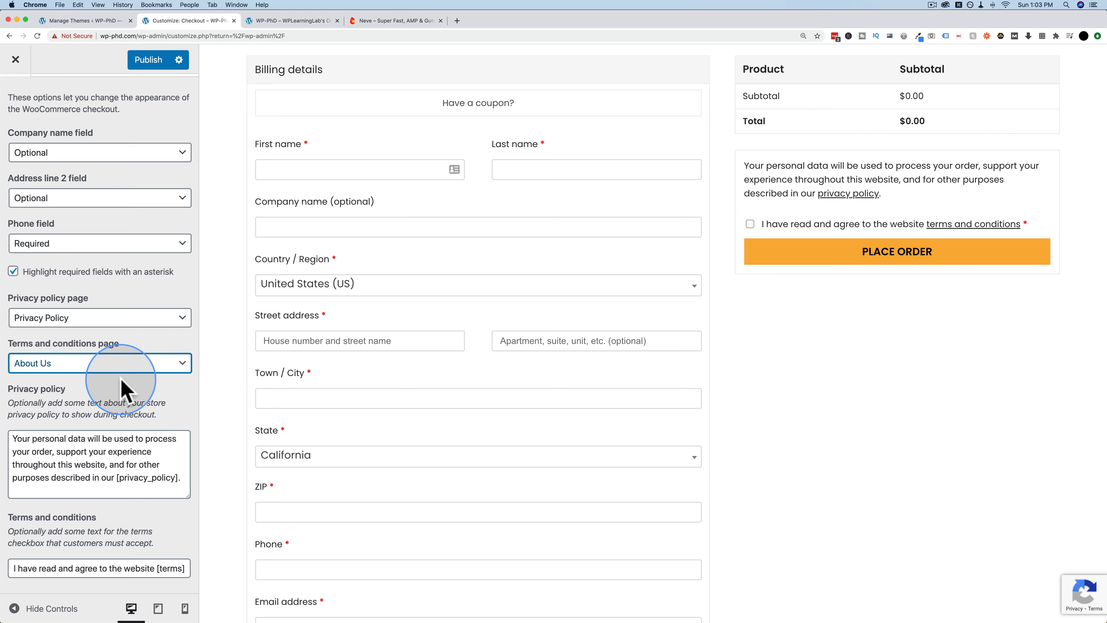
Review the checkout's privacy policy and terms and conditions texts, and open the Single Product settings.
{"action": "left_click_drag", "start_coordinate": [177, 473], "coordinate": [15, 432]}
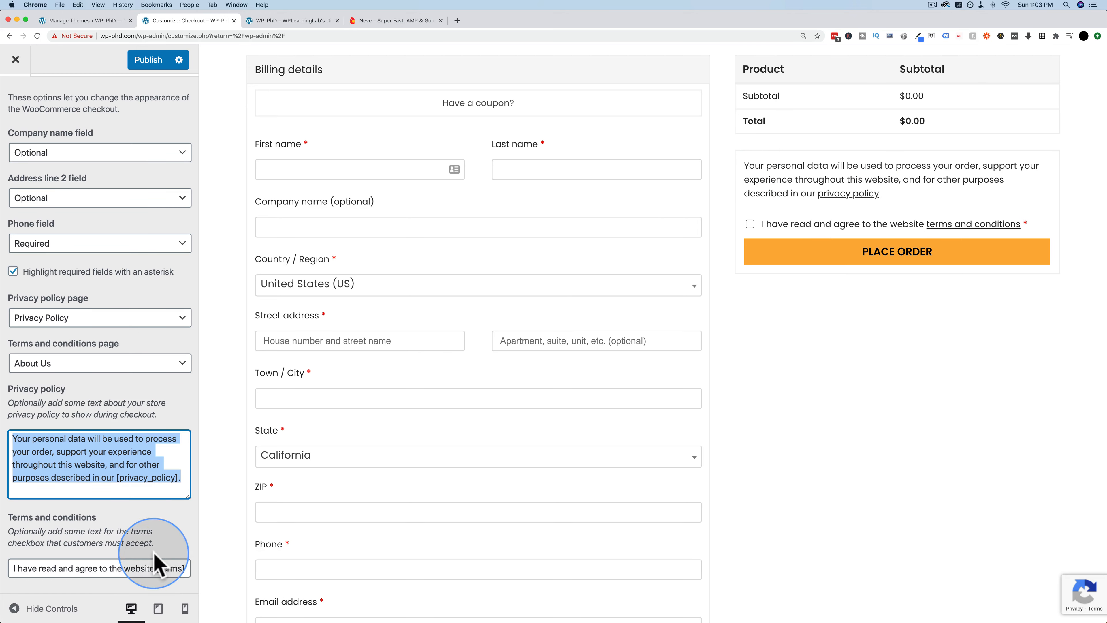
{"action": "left_click", "coordinate": [30, 568]}
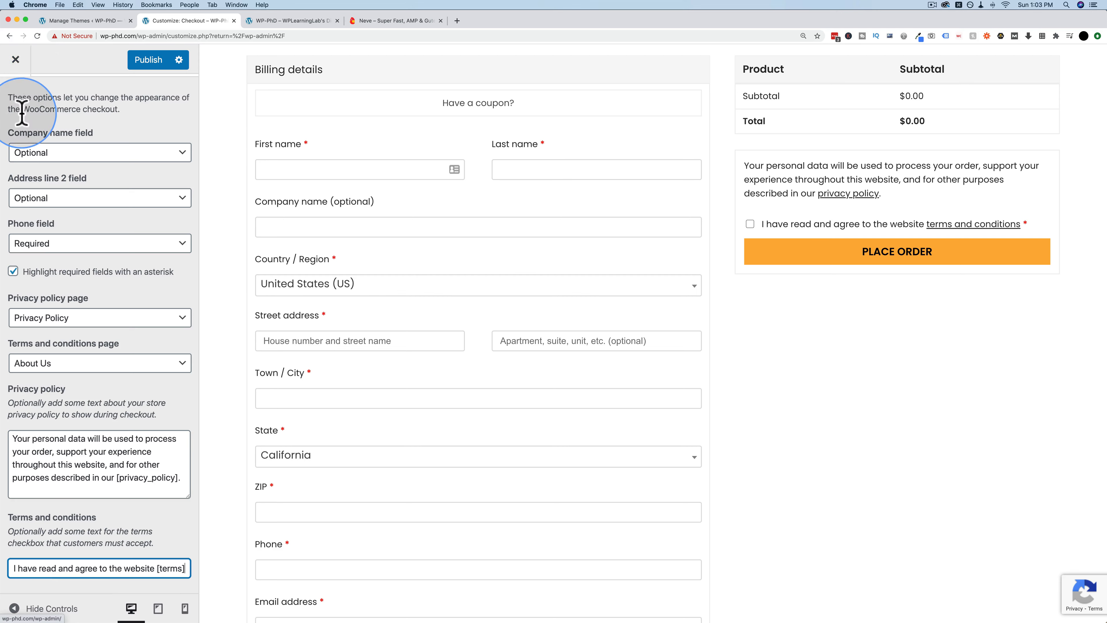
{"action": "scroll", "coordinate": [21, 112], "scroll_direction": "up", "scroll_amount": 2}
{"action": "left_click", "coordinate": [15, 98]}
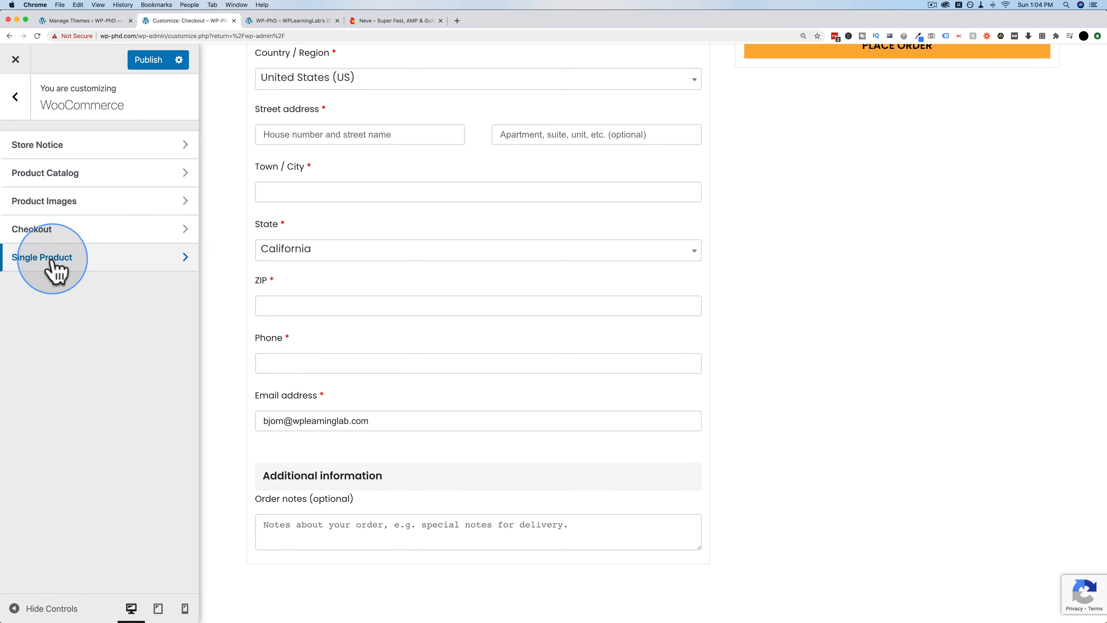
{"action": "left_click", "coordinate": [51, 262]}
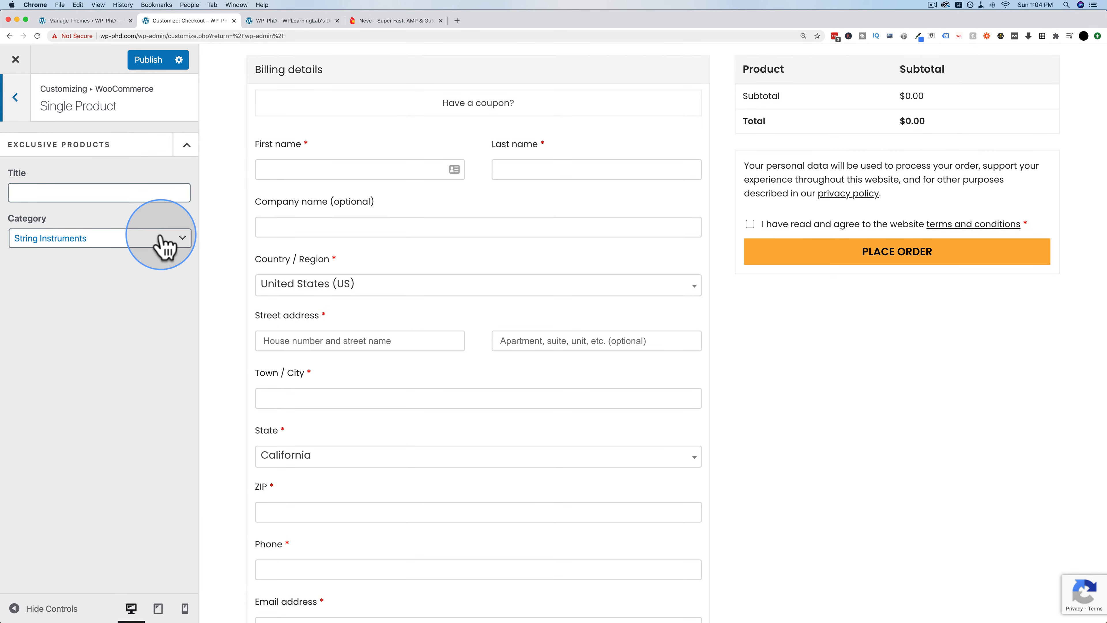
On the live site, open the Guitar product from the shop and add it to the cart.
{"action": "left_click", "coordinate": [280, 22]}
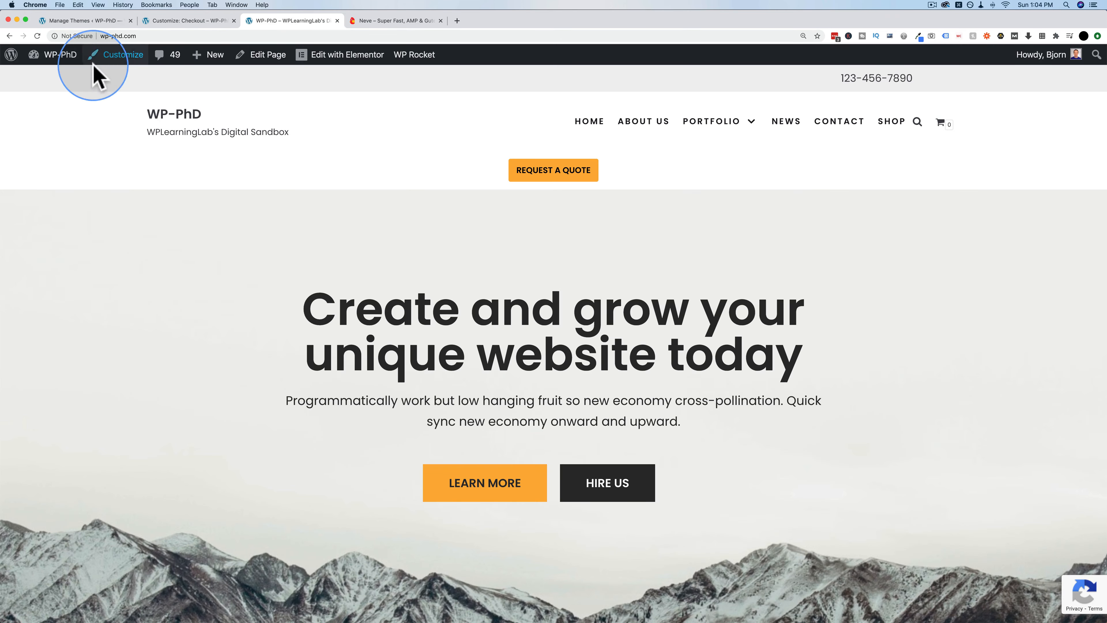
{"action": "left_click", "coordinate": [941, 124]}
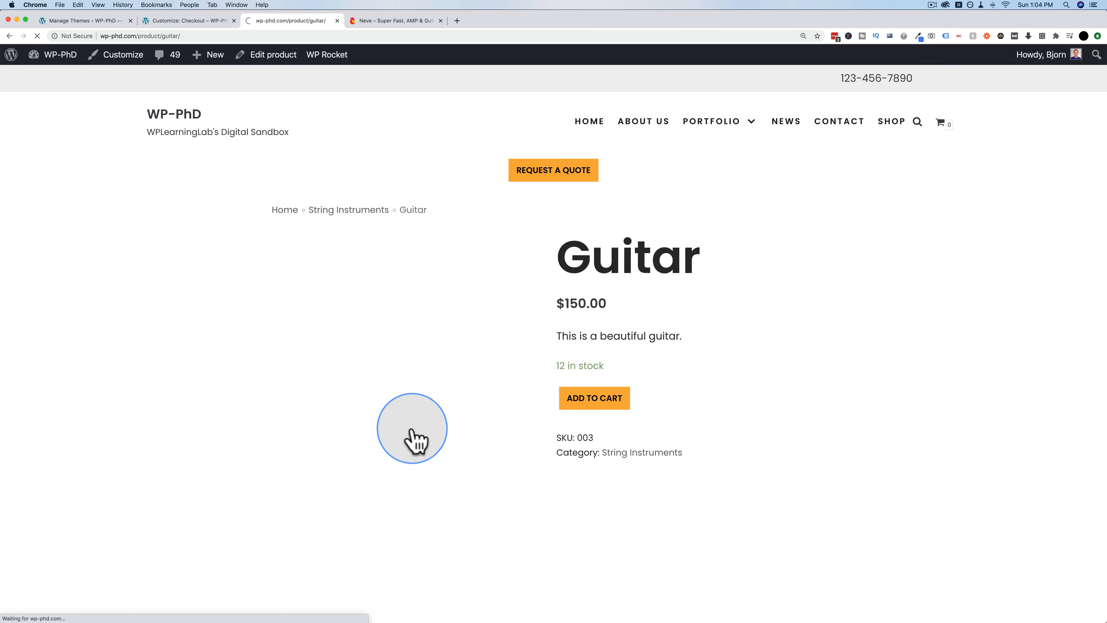
{"action": "scroll", "coordinate": [568, 341], "scroll_direction": "down", "scroll_amount": 2}
{"action": "left_click", "coordinate": [610, 336]}
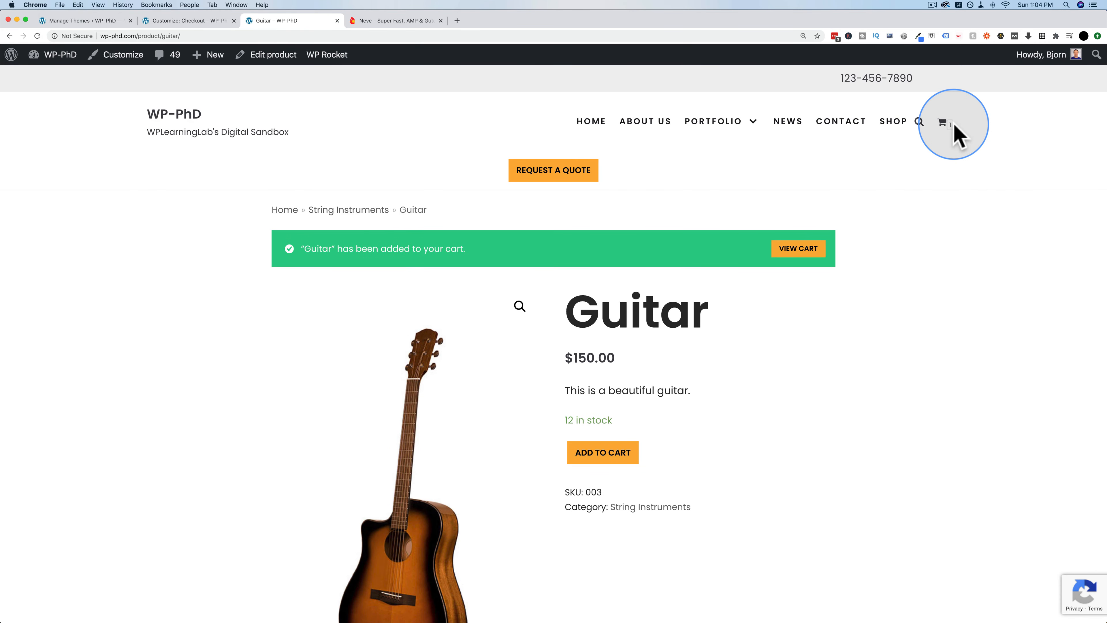
Proceed from the cart to checkout and review the live billing form and order summary.
{"action": "mouse_move", "coordinate": [953, 140]}
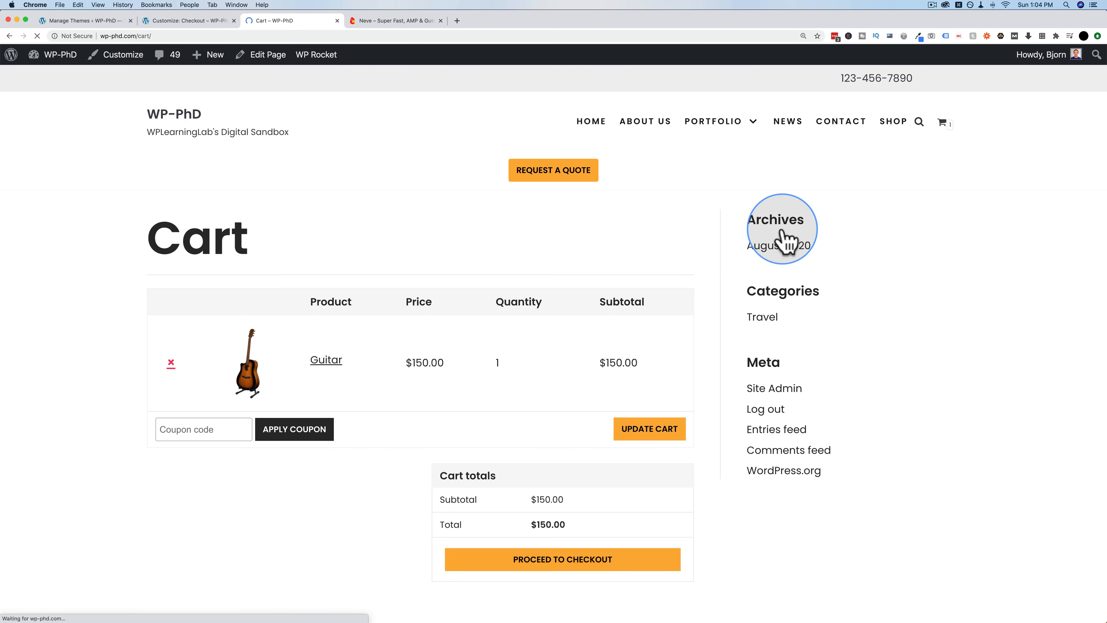
{"action": "scroll", "coordinate": [425, 288], "scroll_direction": "down", "scroll_amount": 3}
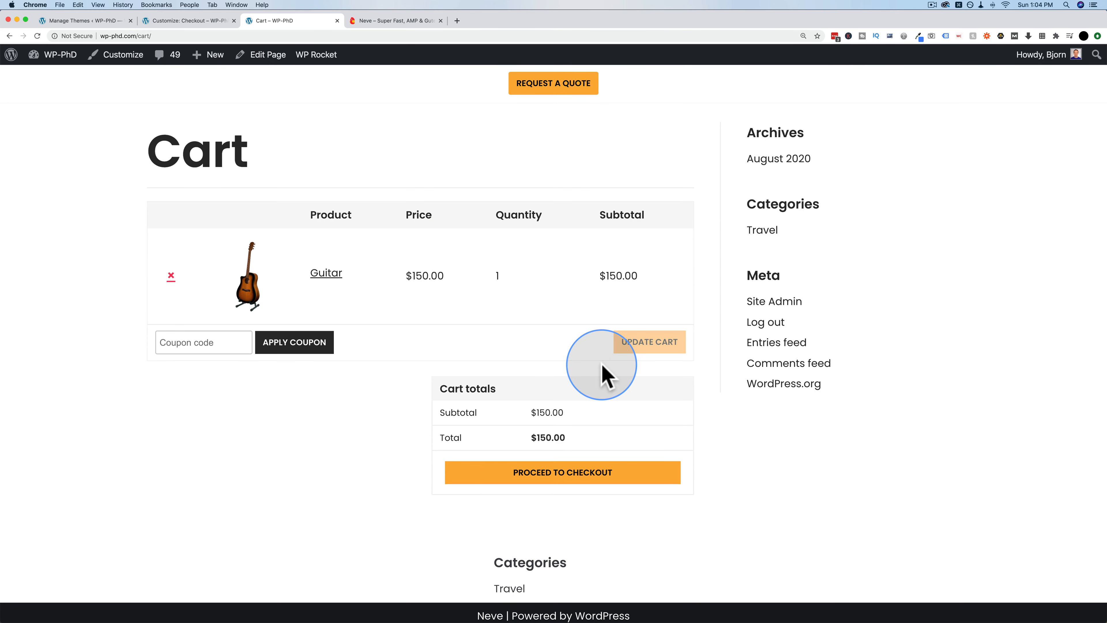
{"action": "left_click", "coordinate": [563, 474]}
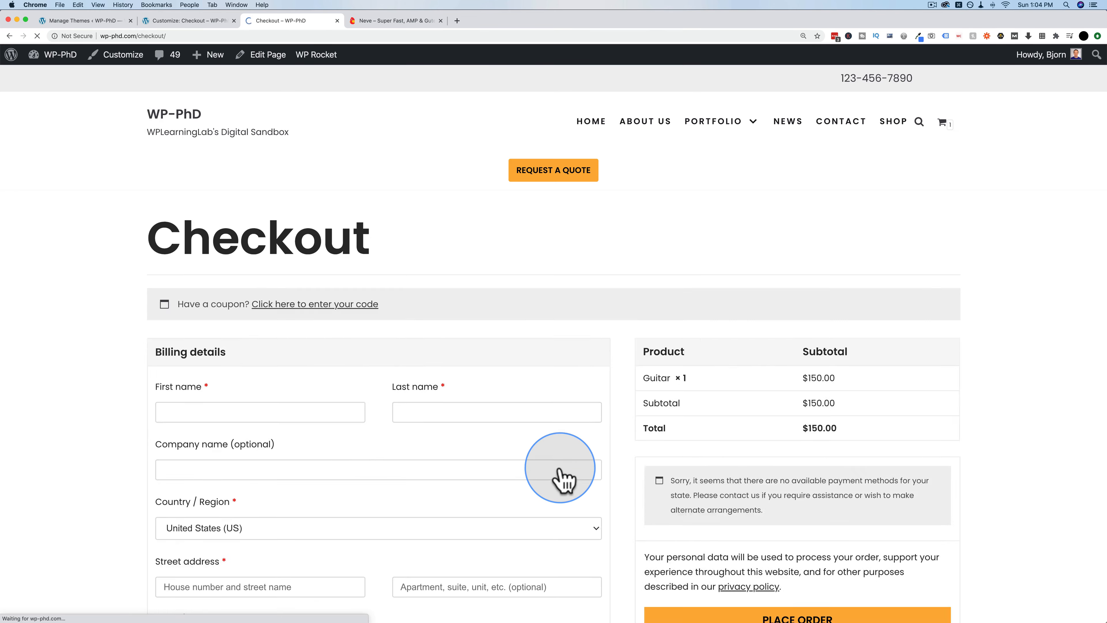
{"action": "scroll", "coordinate": [648, 371], "scroll_direction": "down", "scroll_amount": 10}
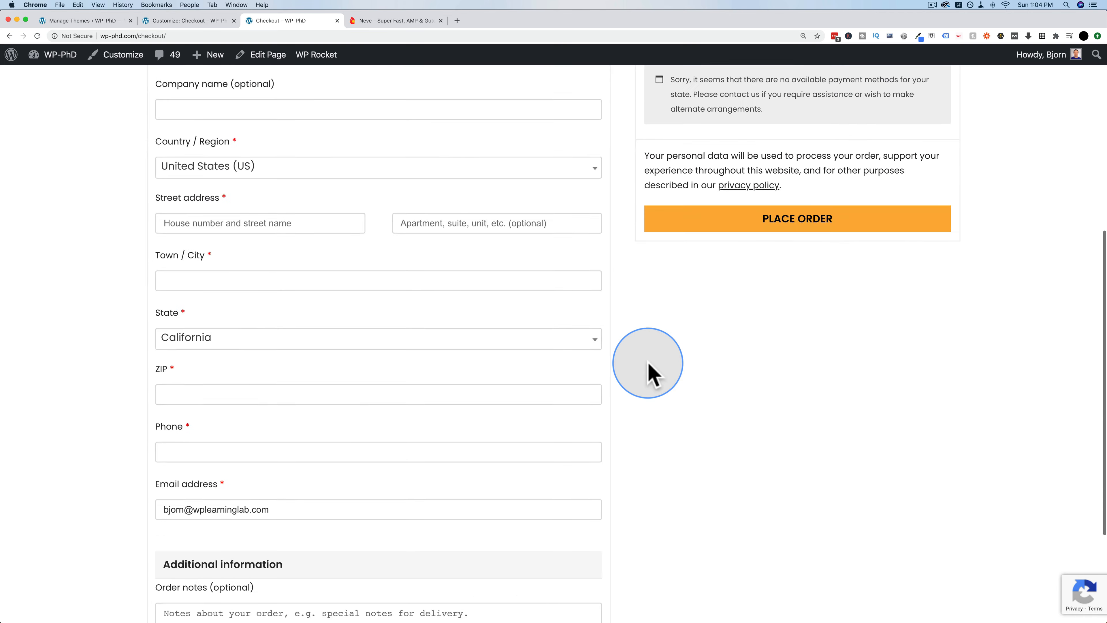
{"action": "scroll", "coordinate": [648, 371], "scroll_direction": "up", "scroll_amount": 12}
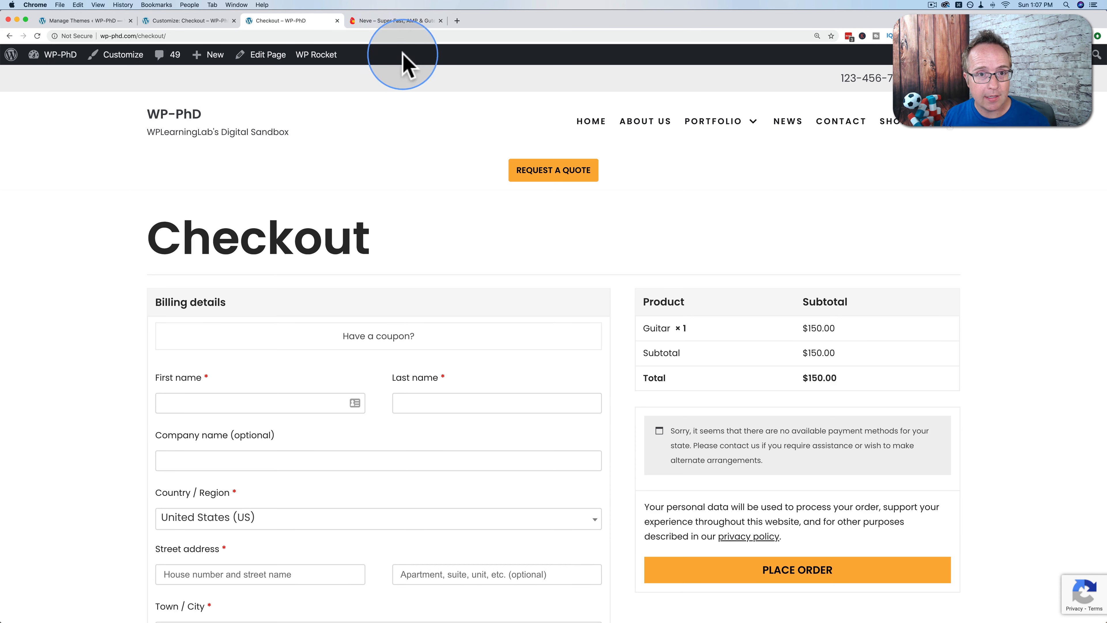
Open the pricing plans on the Themeisle Neve page and look over the annual prices.
{"action": "left_click", "coordinate": [392, 25]}
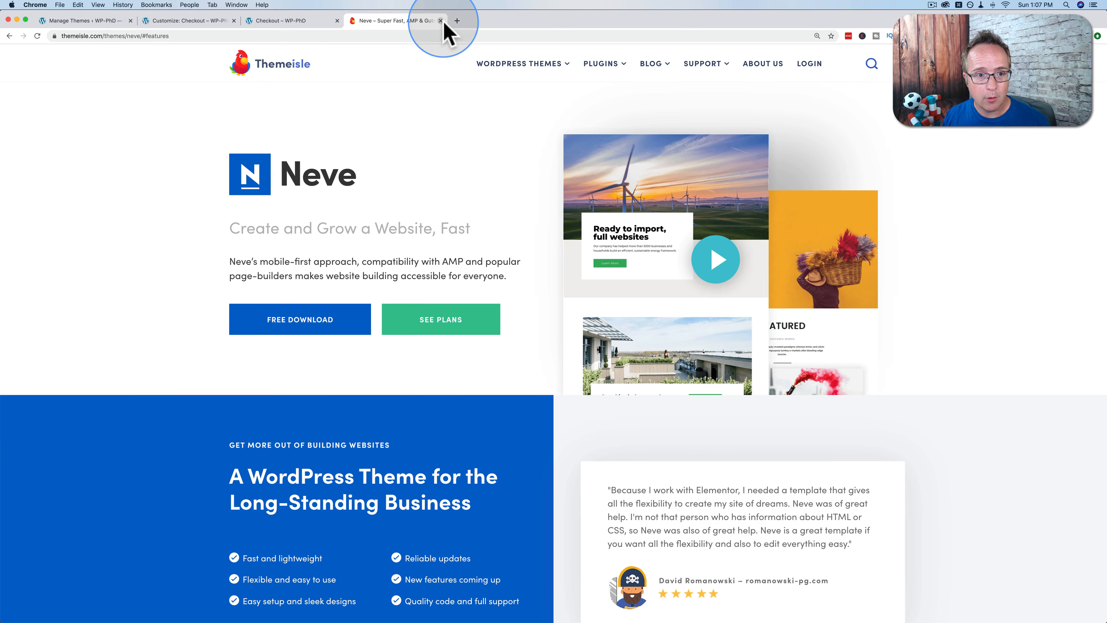
{"action": "left_click", "coordinate": [384, 327]}
{"action": "scroll", "coordinate": [222, 395], "scroll_direction": "down", "scroll_amount": 3}
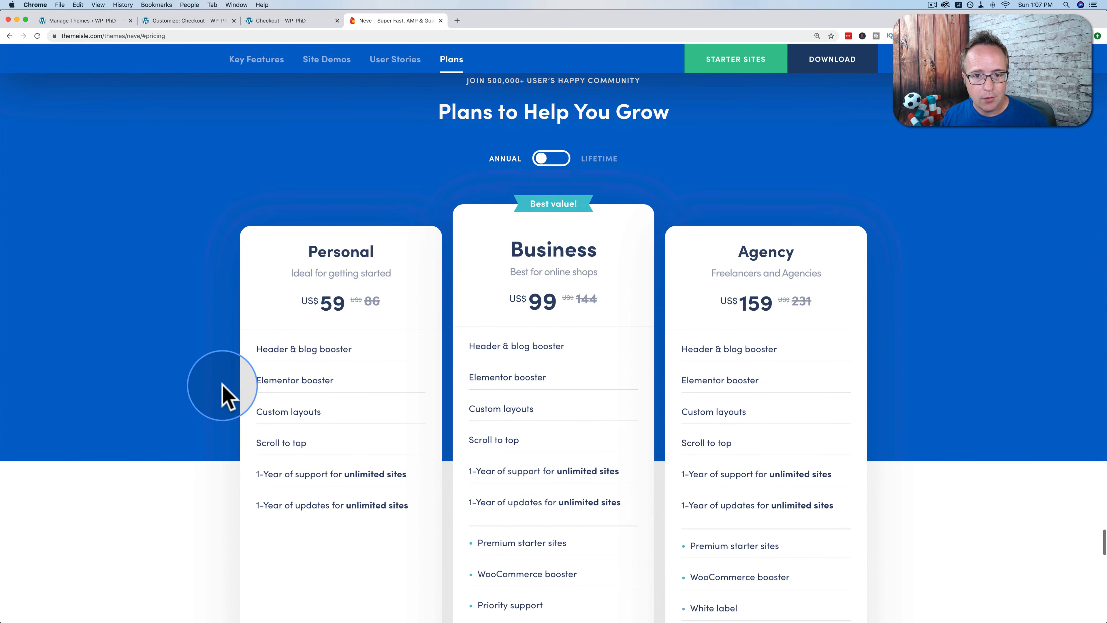
{"action": "scroll", "coordinate": [222, 395], "scroll_direction": "up", "scroll_amount": 1}
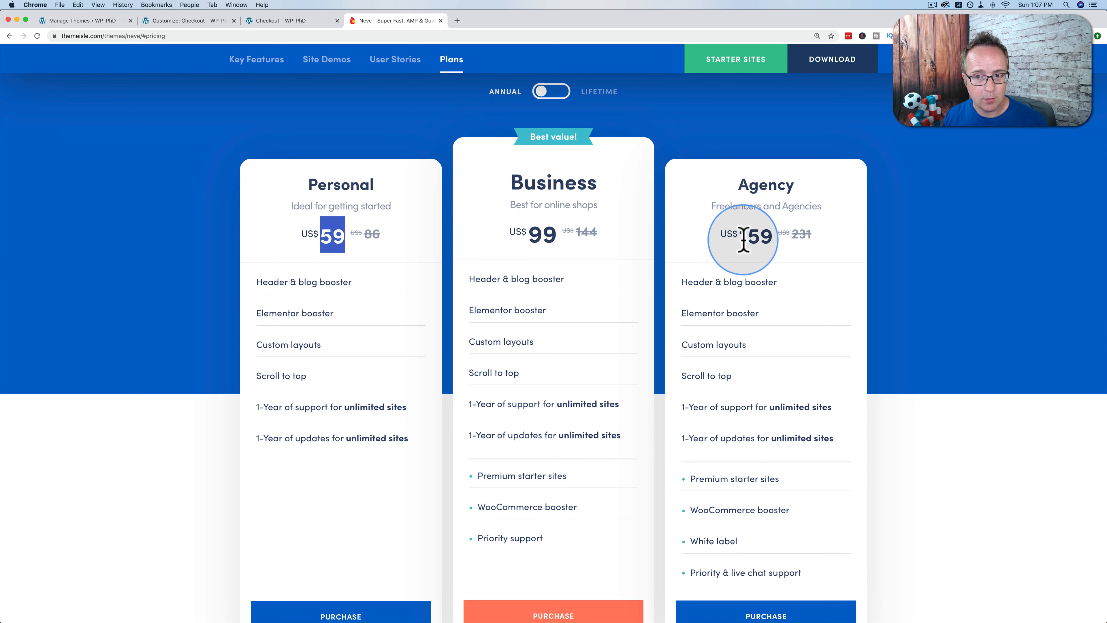
{"action": "scroll", "coordinate": [609, 271], "scroll_direction": "down", "scroll_amount": 1}
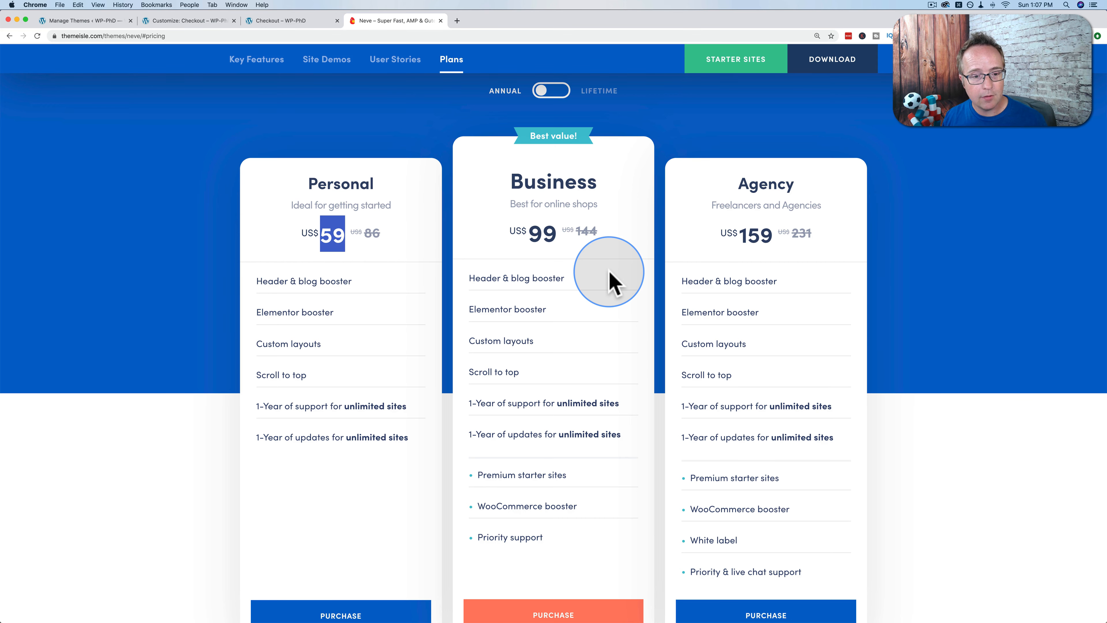
{"action": "scroll", "coordinate": [609, 271], "scroll_direction": "down", "scroll_amount": 2}
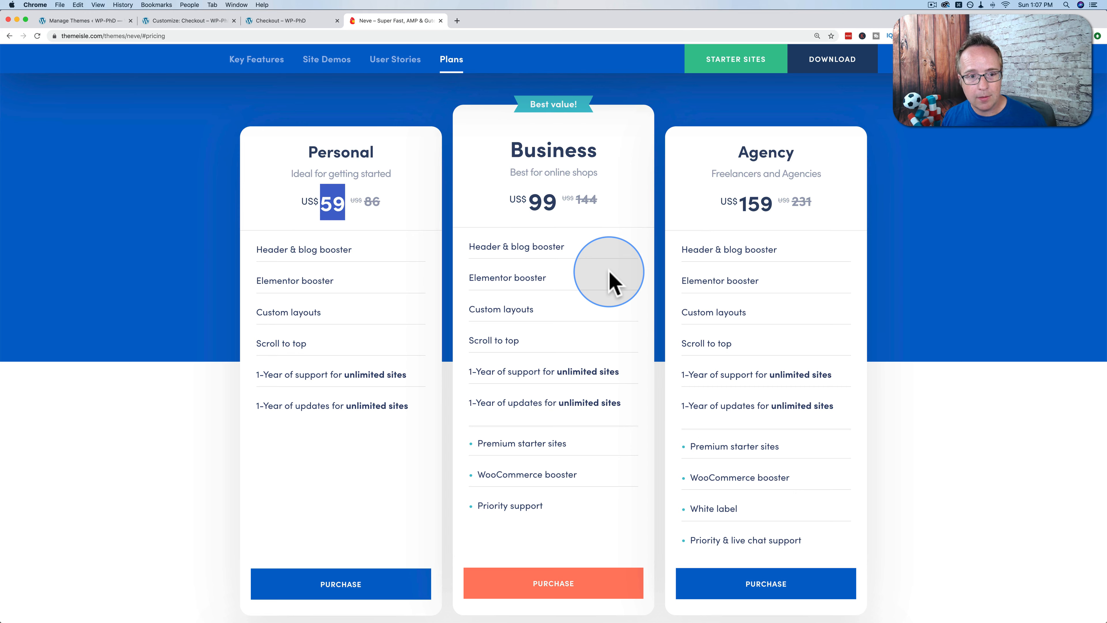
Compare the features included in Neve's Personal, Business and Agency plans, ending at the Personal plan's price.
{"action": "left_click_drag", "start_coordinate": [257, 249], "coordinate": [354, 254]}
{"action": "left_click_drag", "start_coordinate": [257, 281], "coordinate": [349, 290]}
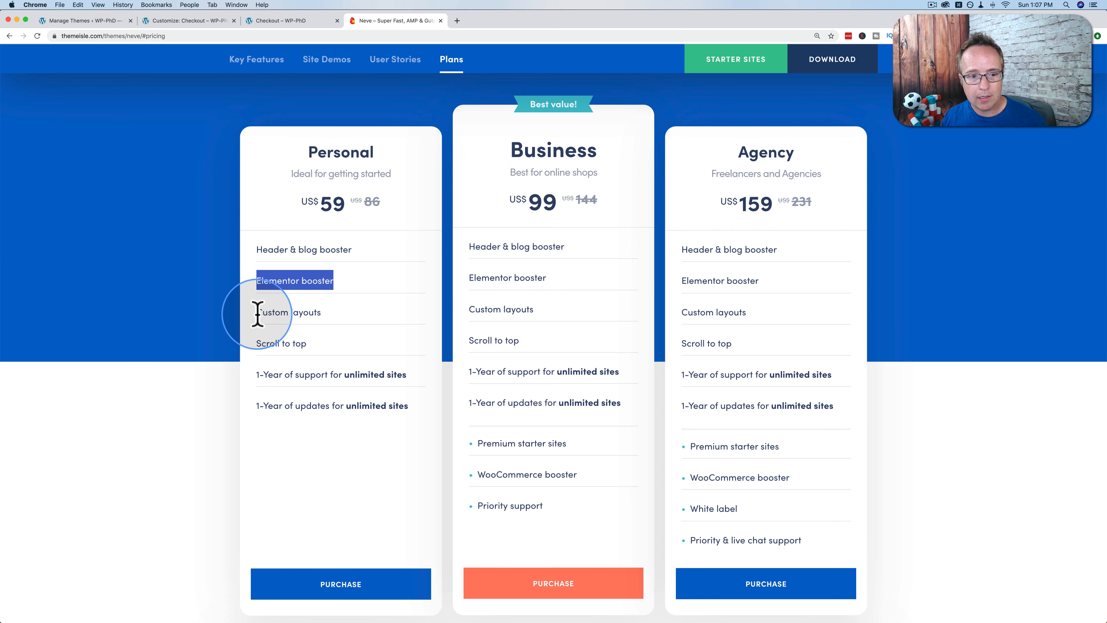
{"action": "left_click_drag", "start_coordinate": [257, 312], "coordinate": [358, 322]}
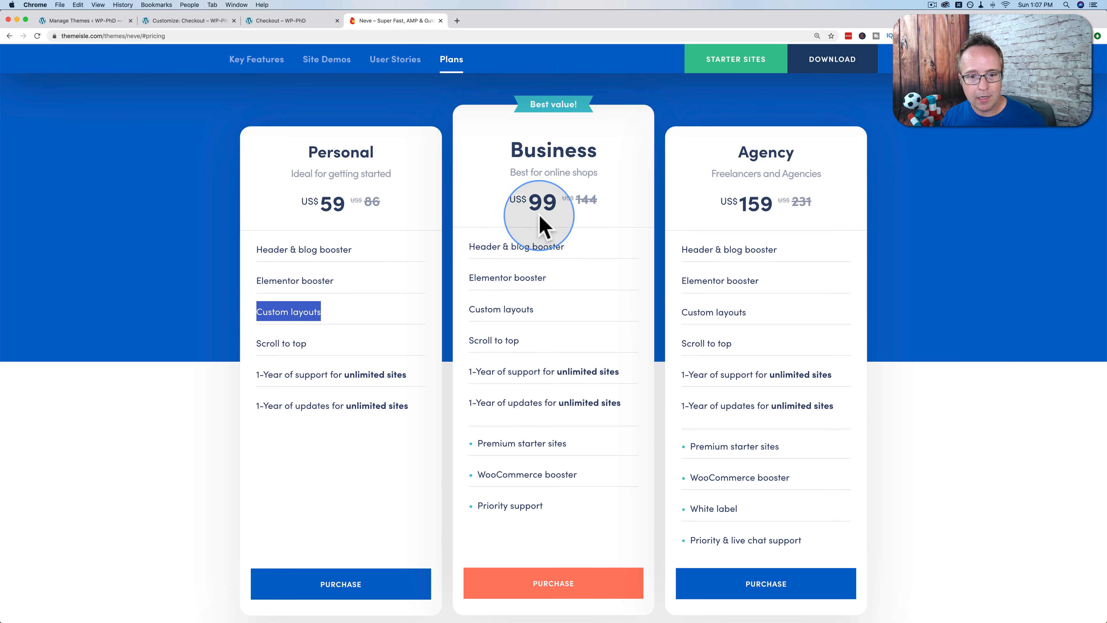
{"action": "scroll", "coordinate": [528, 276], "scroll_direction": "down", "scroll_amount": 2}
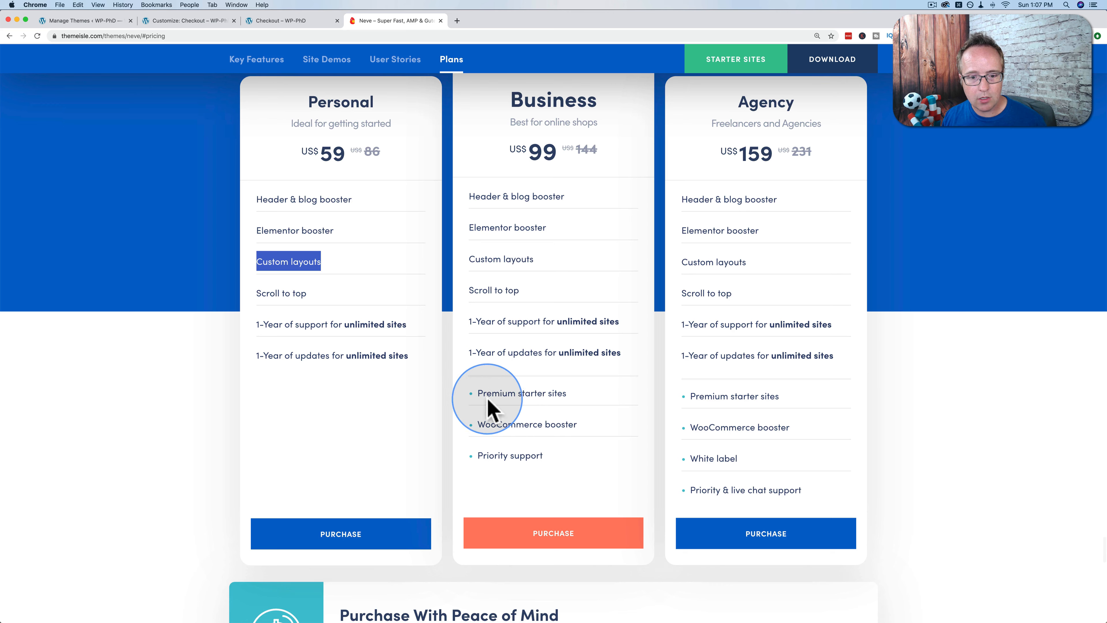
{"action": "left_click_drag", "start_coordinate": [477, 391], "coordinate": [571, 465]}
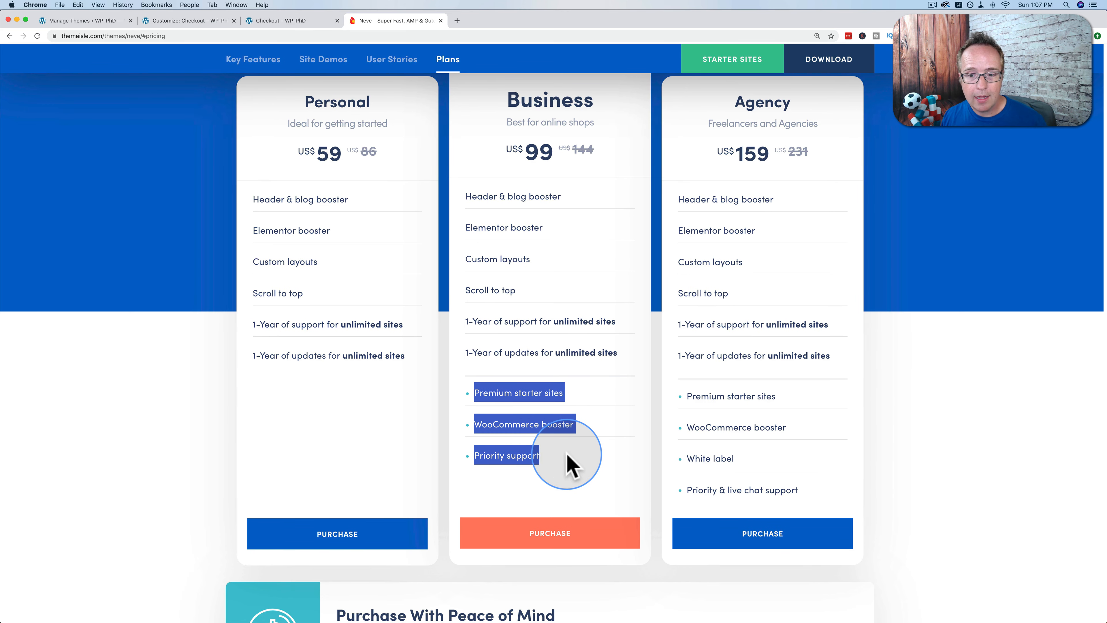
{"action": "left_click_drag", "start_coordinate": [690, 458], "coordinate": [793, 492]}
{"action": "scroll", "coordinate": [793, 492], "scroll_direction": "up", "scroll_amount": 1}
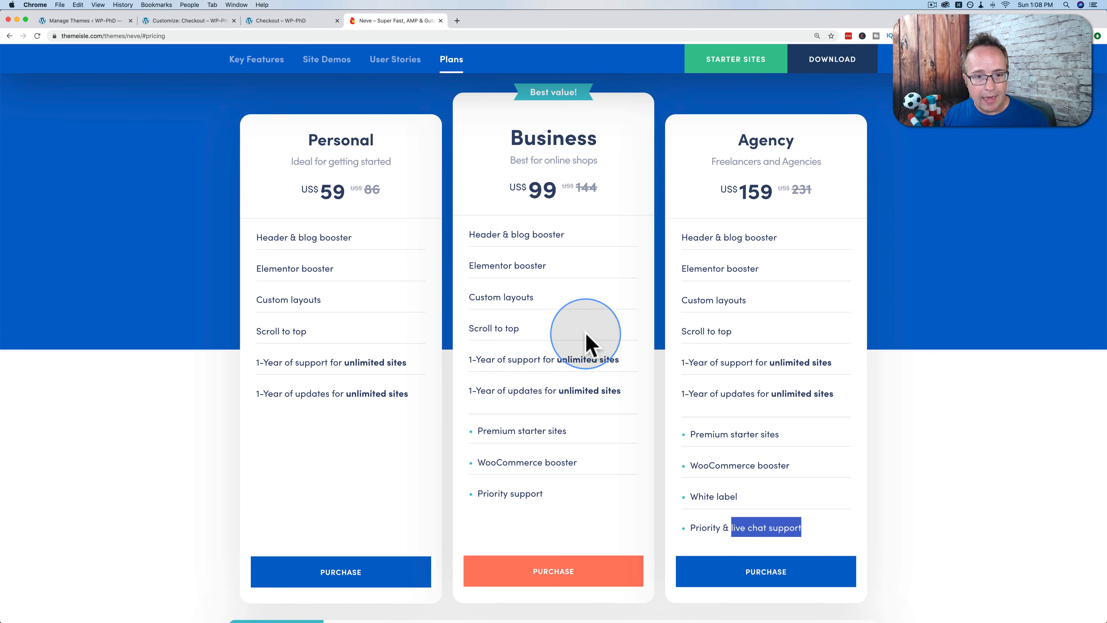
{"action": "left_click", "coordinate": [331, 192]}
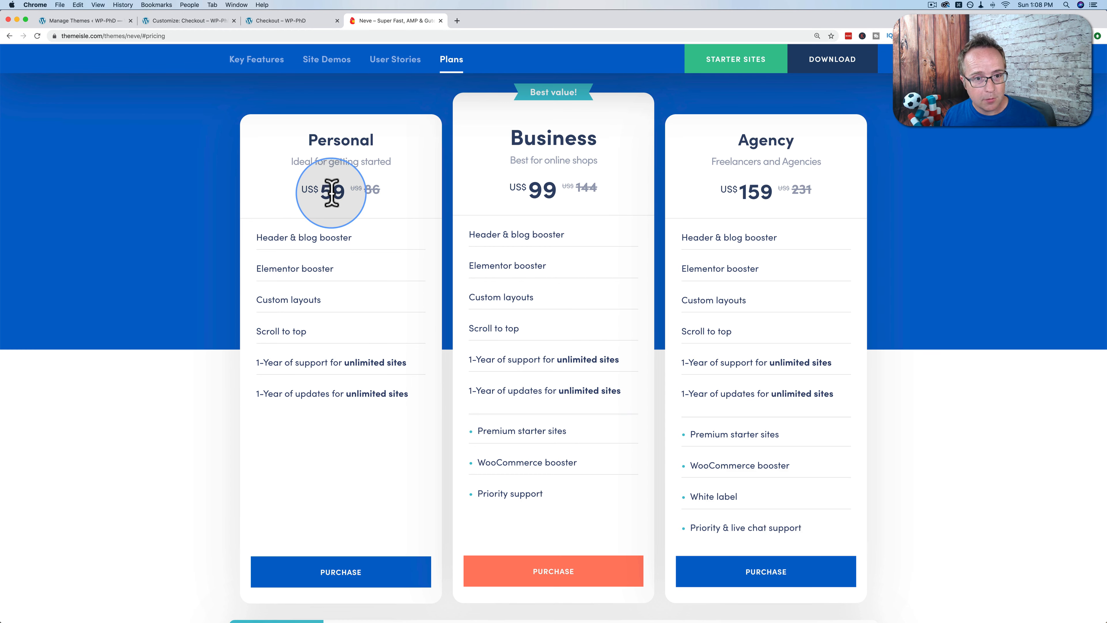
{"action": "double_click", "coordinate": [331, 192]}
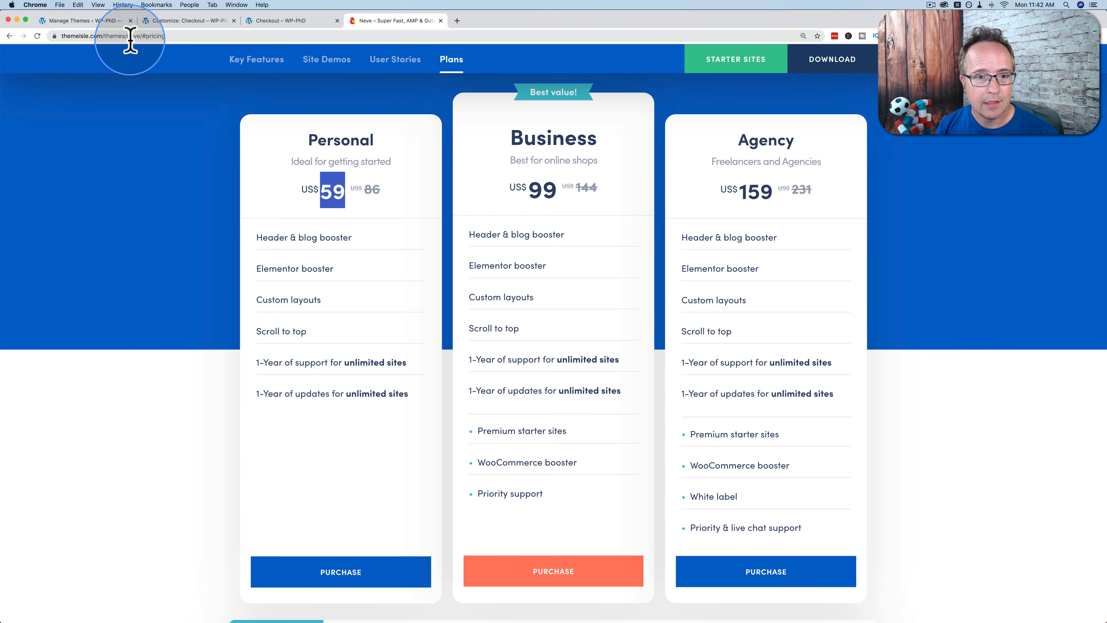
Upload neve-pro-plugin.zip as a new plugin on the WordPress site, install it and activate it.
{"action": "left_click", "coordinate": [89, 22]}
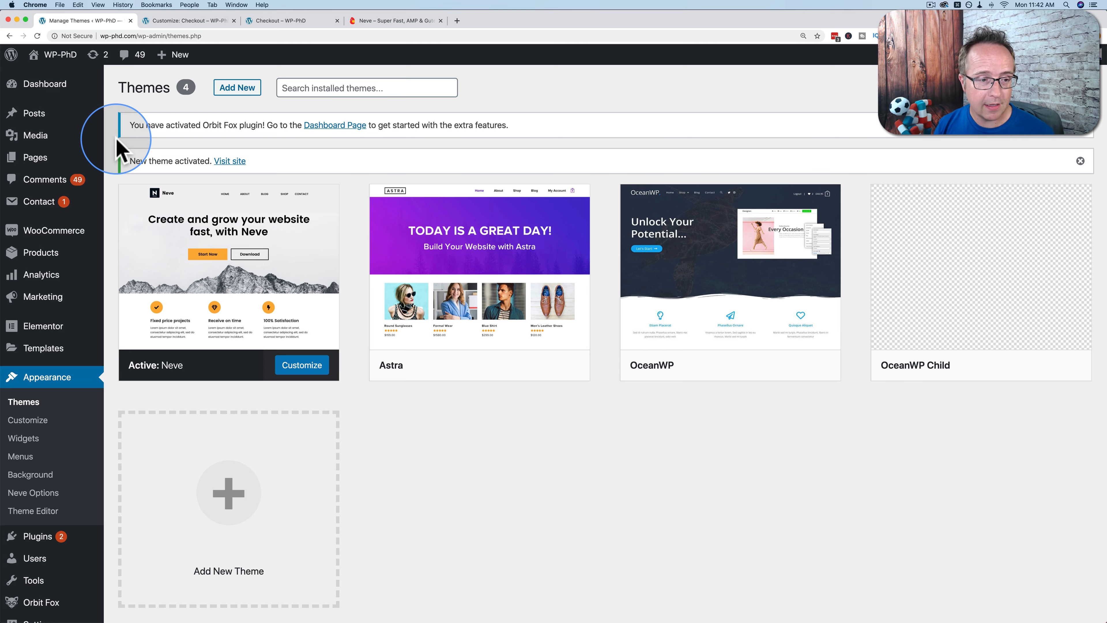
{"action": "scroll", "coordinate": [93, 473], "scroll_direction": "down", "scroll_amount": 3}
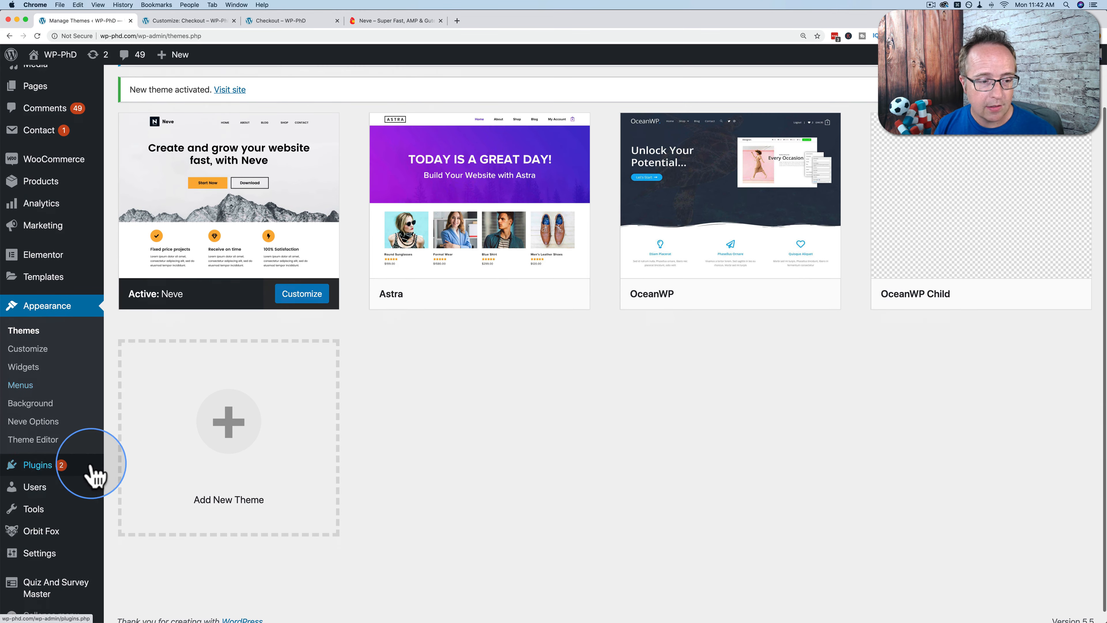
{"action": "mouse_move", "coordinate": [94, 475]}
{"action": "left_click", "coordinate": [126, 483]}
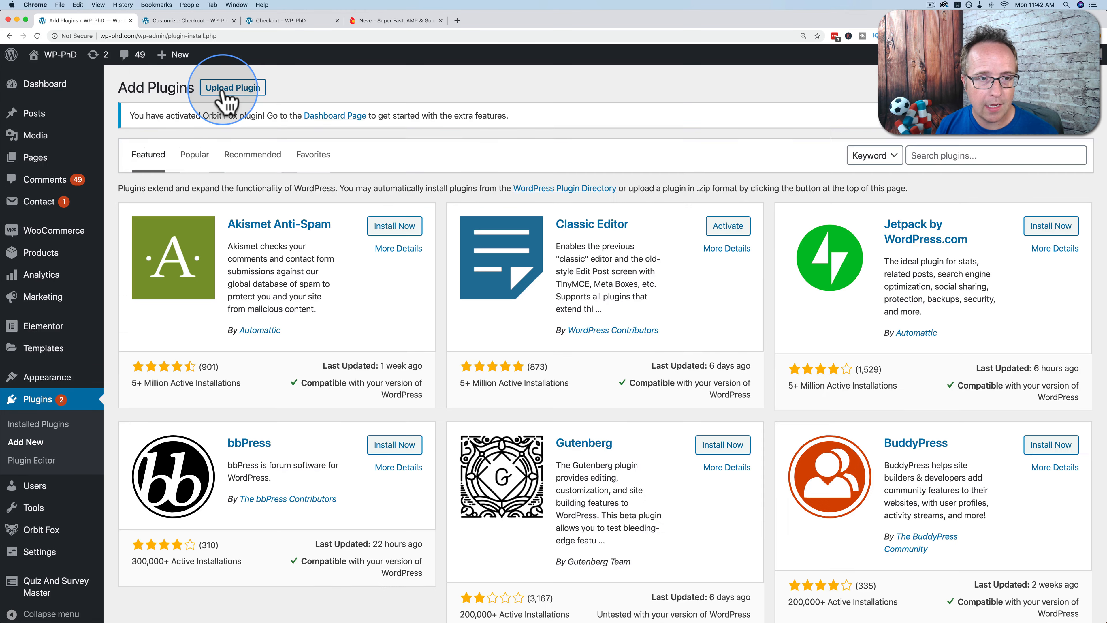
{"action": "left_click", "coordinate": [224, 90]}
{"action": "left_click", "coordinate": [501, 243]}
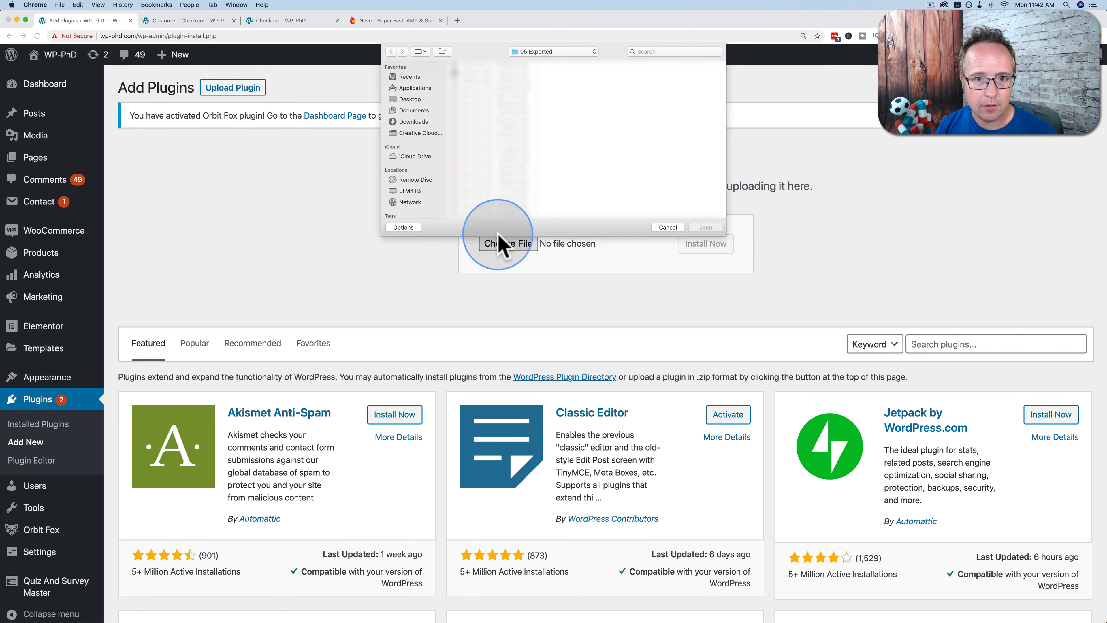
{"action": "left_click", "coordinate": [551, 193]}
{"action": "left_click", "coordinate": [705, 227]}
{"action": "left_click", "coordinate": [706, 243]}
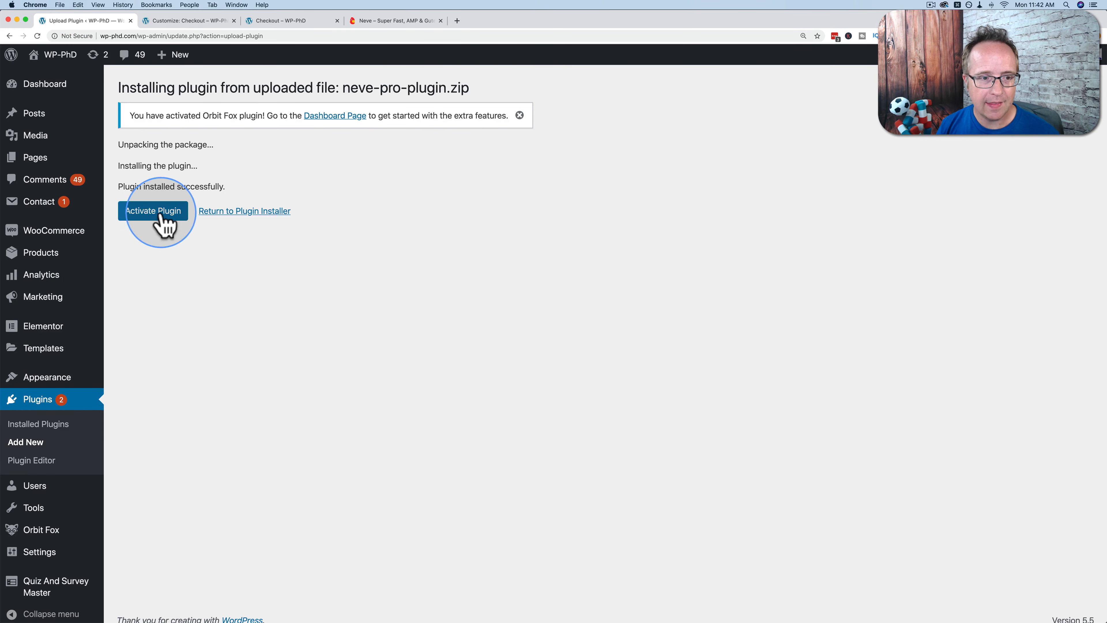
{"action": "left_click", "coordinate": [152, 216]}
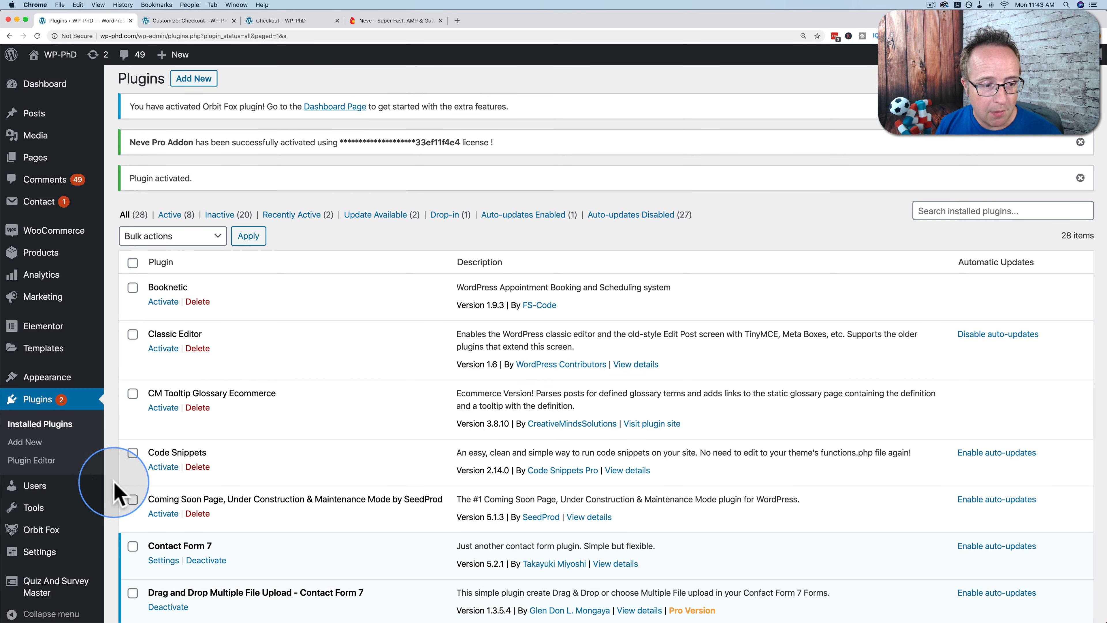
Open the Neve Pro section of Neve Options and review its modules, from Header Booster down to White Label.
{"action": "mouse_move", "coordinate": [55, 379]}
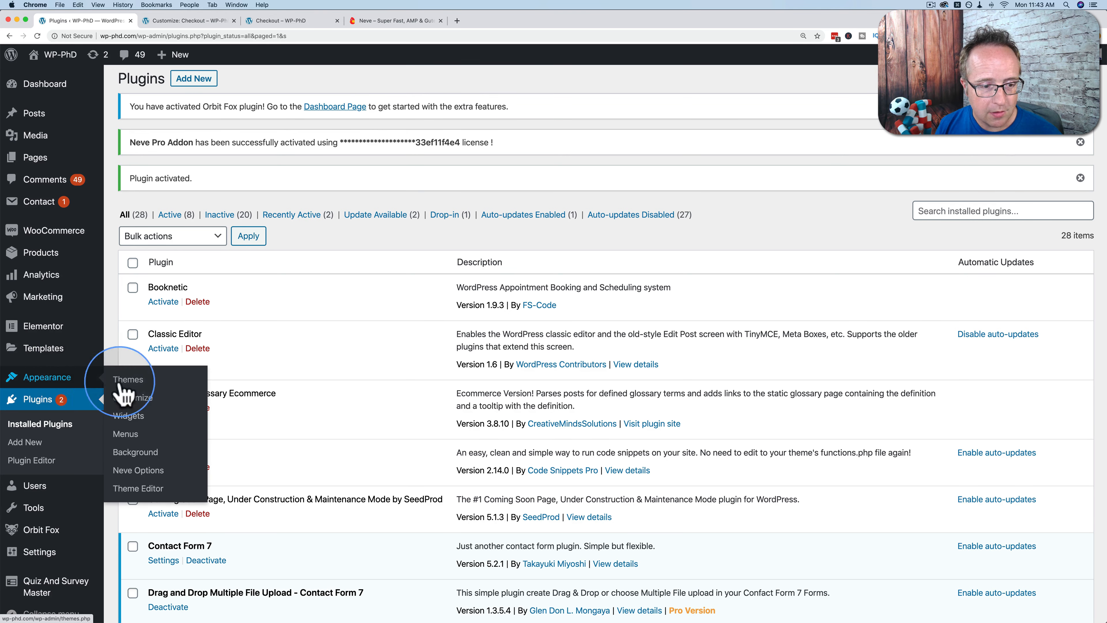
{"action": "left_click", "coordinate": [142, 472]}
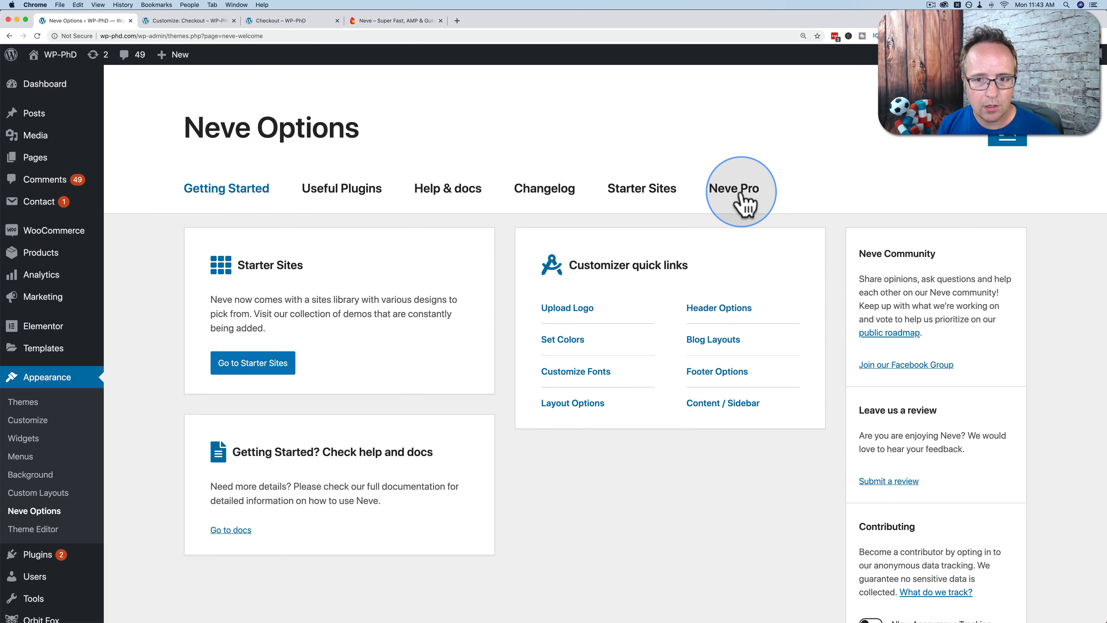
{"action": "left_click", "coordinate": [740, 195]}
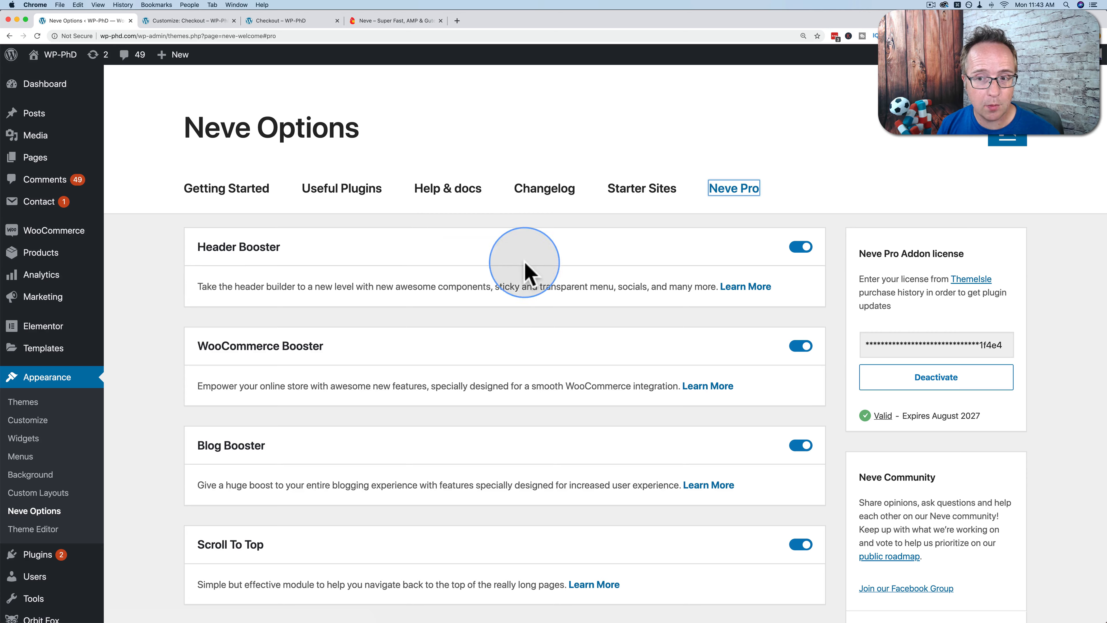
{"action": "scroll", "coordinate": [750, 325], "scroll_direction": "down", "scroll_amount": 5}
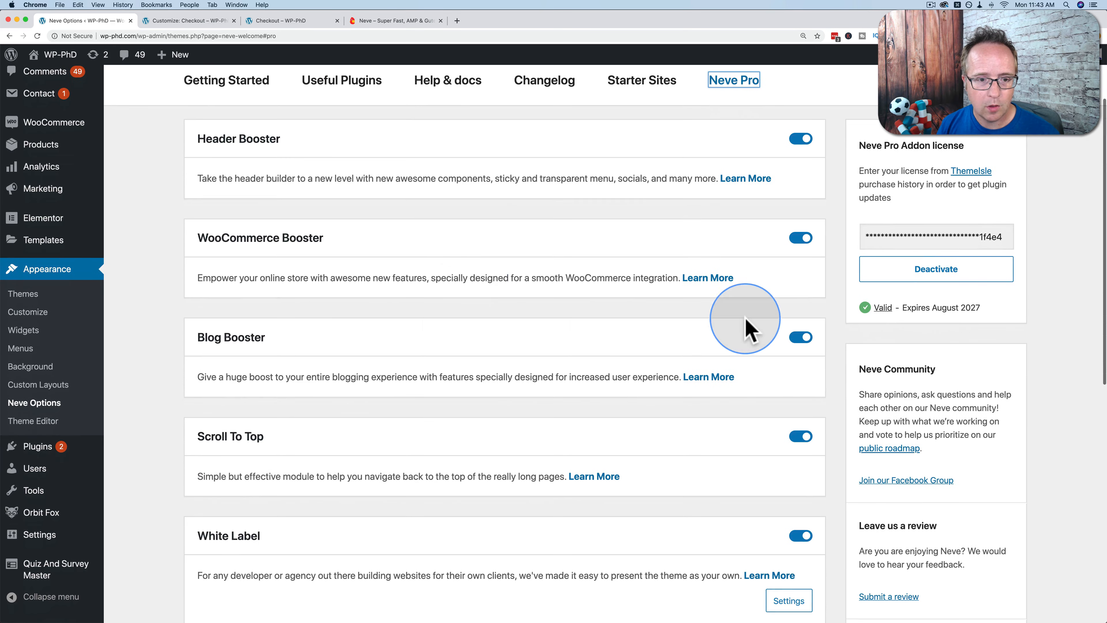
{"action": "scroll", "coordinate": [453, 252], "scroll_direction": "down", "scroll_amount": 5}
{"action": "scroll", "coordinate": [452, 252], "scroll_direction": "down", "scroll_amount": 2}
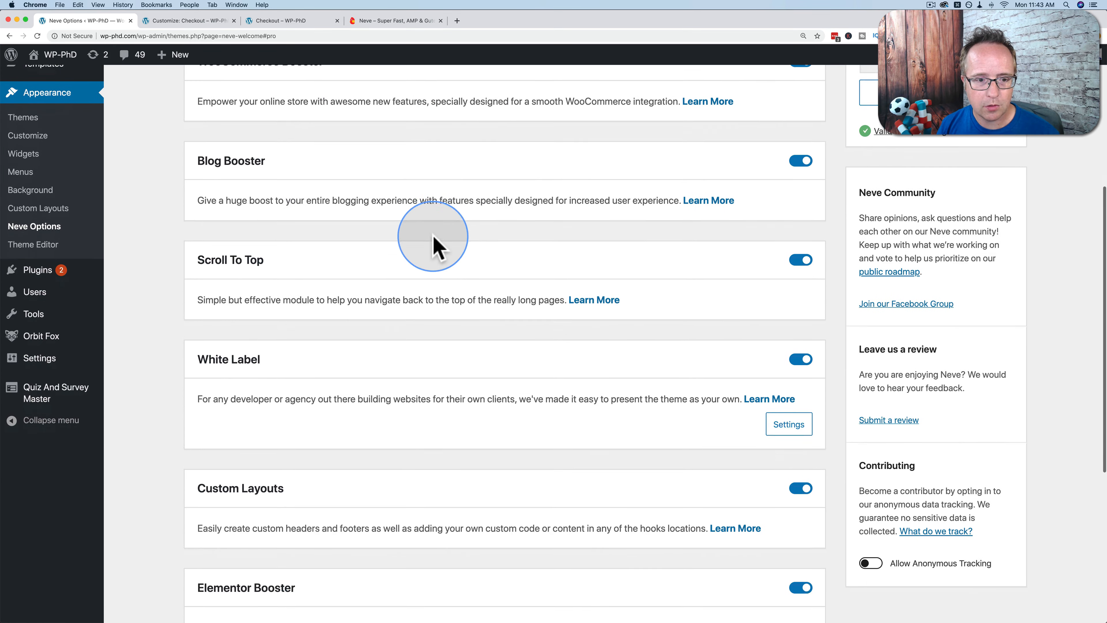
{"action": "scroll", "coordinate": [367, 312], "scroll_direction": "down", "scroll_amount": 3}
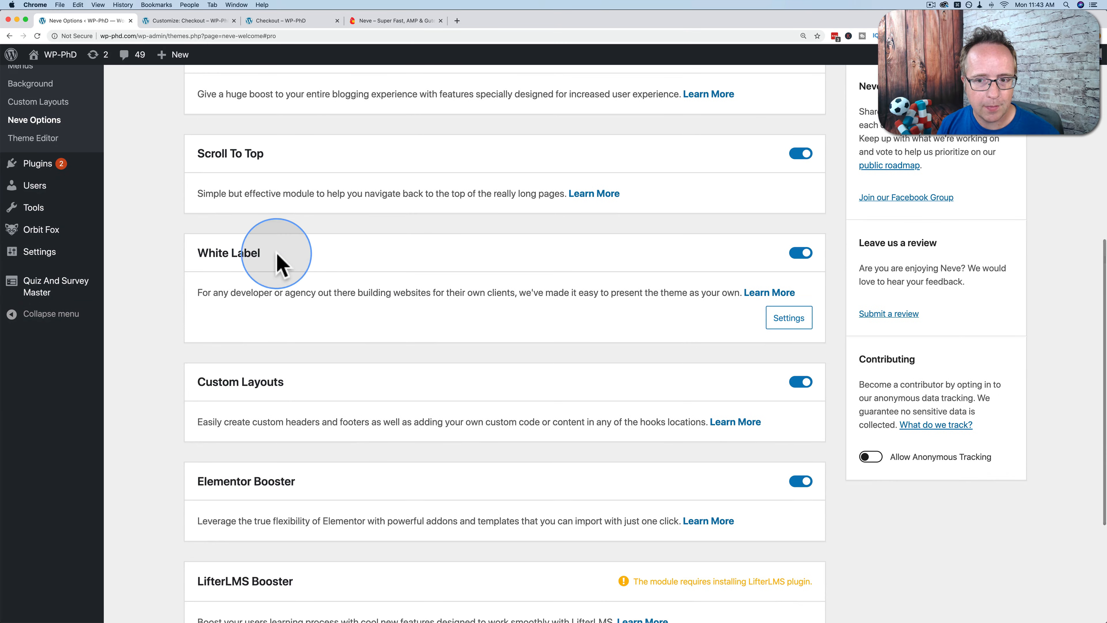
Turn off the Typekit Fonts module among the Neve Pro modules.
{"action": "scroll", "coordinate": [288, 262], "scroll_direction": "down", "scroll_amount": 4}
{"action": "scroll", "coordinate": [334, 264], "scroll_direction": "down", "scroll_amount": 2}
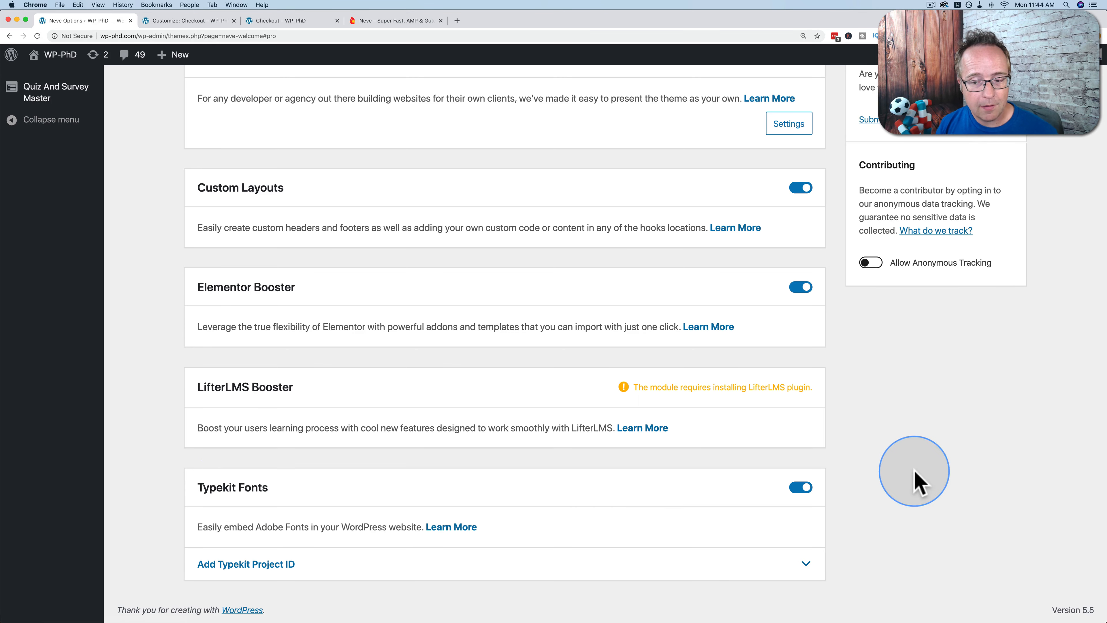
{"action": "left_click", "coordinate": [798, 488]}
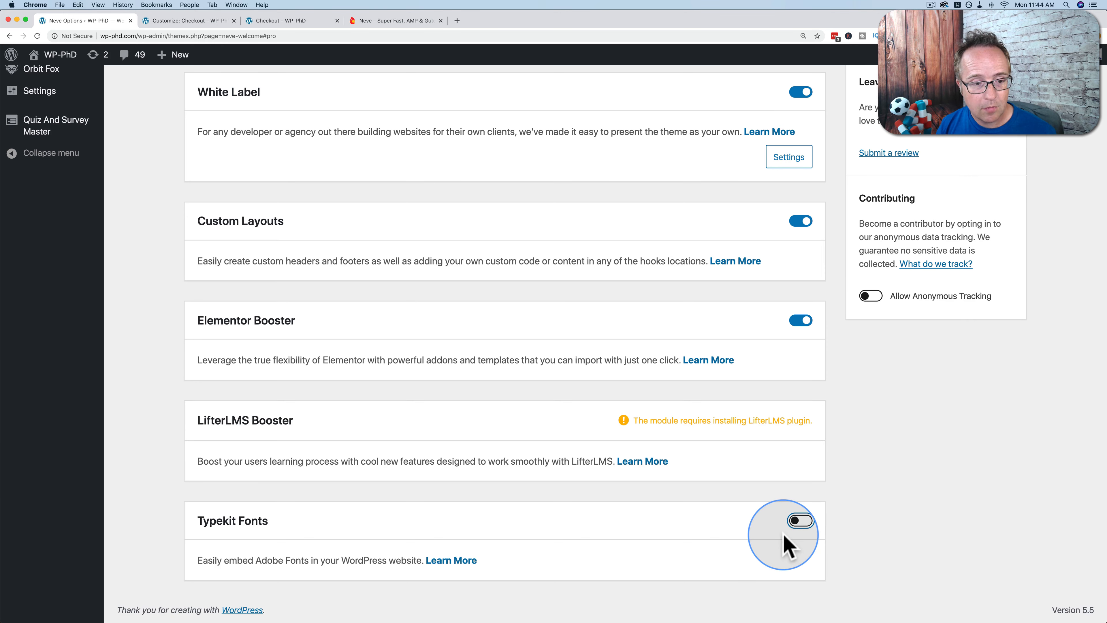
{"action": "scroll", "coordinate": [674, 502], "scroll_direction": "up", "scroll_amount": 15}
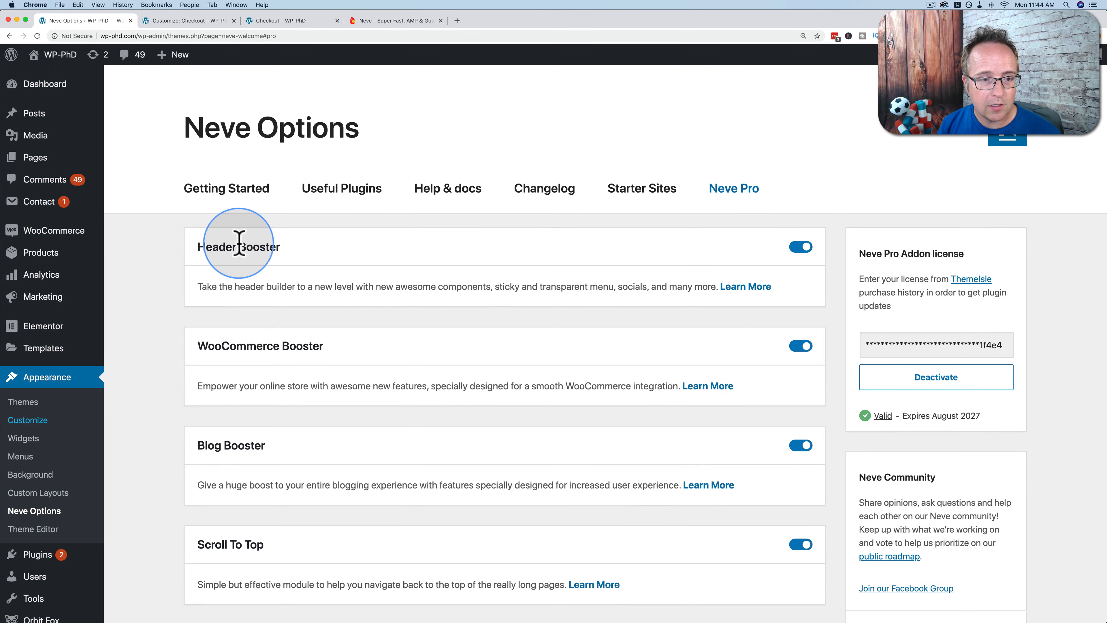
Publish the pending changes in the theme customizer, return to its main options and reload it.
{"action": "left_click", "coordinate": [195, 23]}
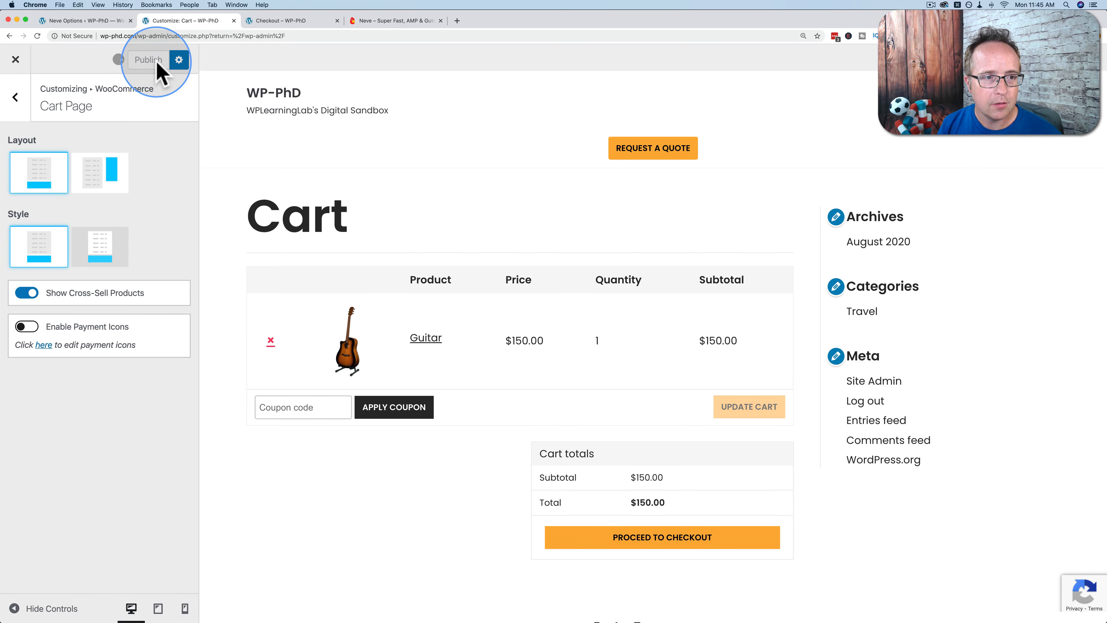
{"action": "left_click", "coordinate": [18, 98]}
{"action": "left_click", "coordinate": [18, 100]}
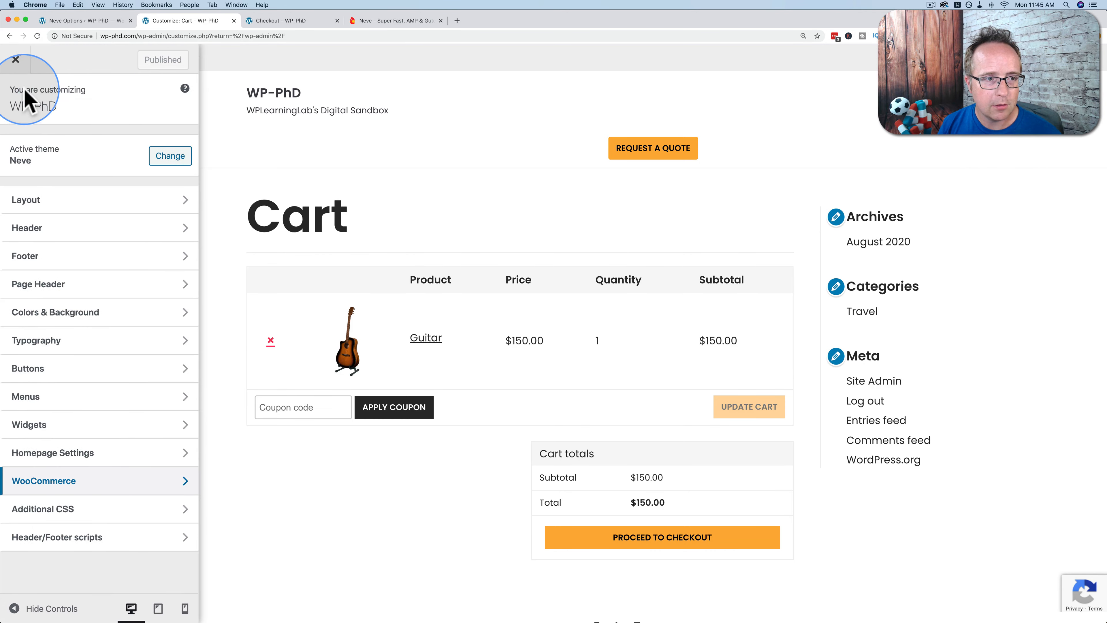
{"action": "left_click", "coordinate": [38, 36]}
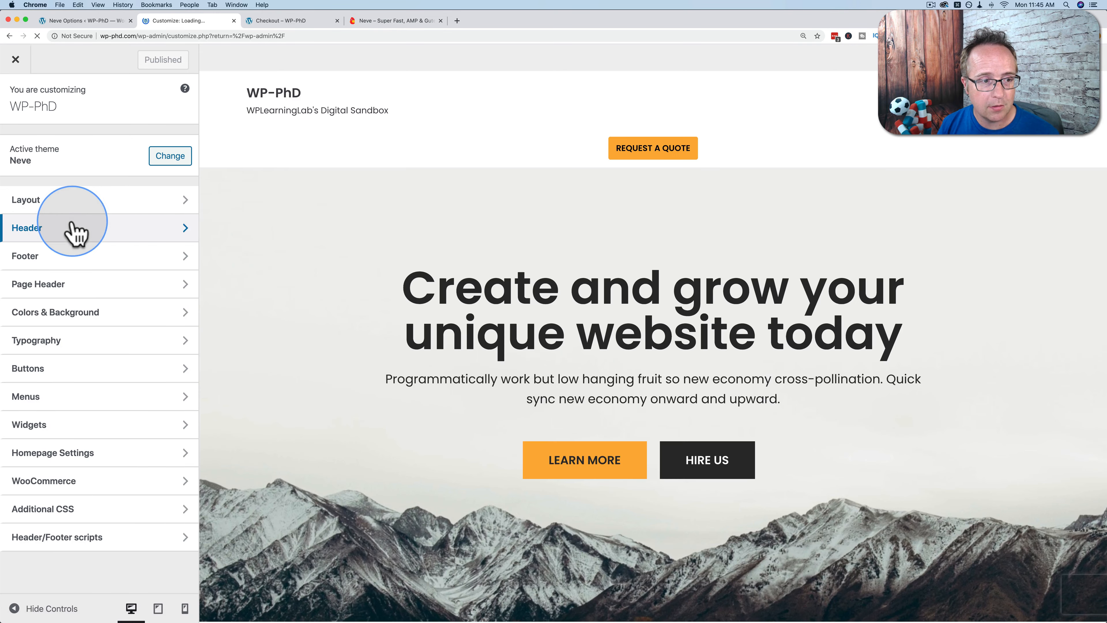
Try the transparent header and the site-wide header option in the Global Header Settings, and restore both.
{"action": "left_click", "coordinate": [43, 229]}
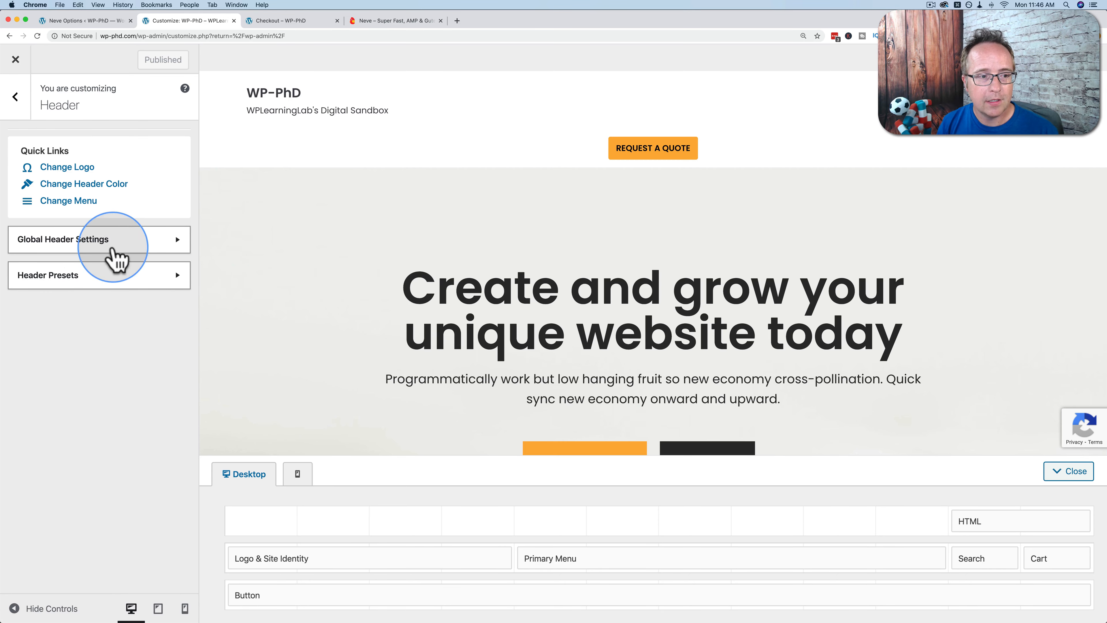
{"action": "left_click", "coordinate": [94, 247]}
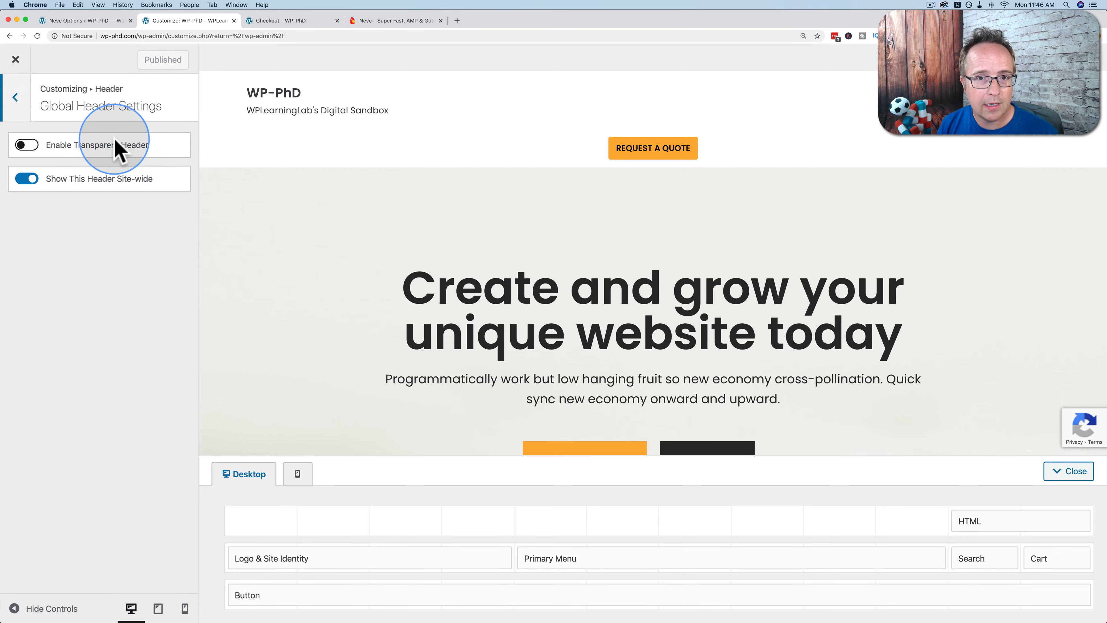
{"action": "left_click", "coordinate": [26, 144]}
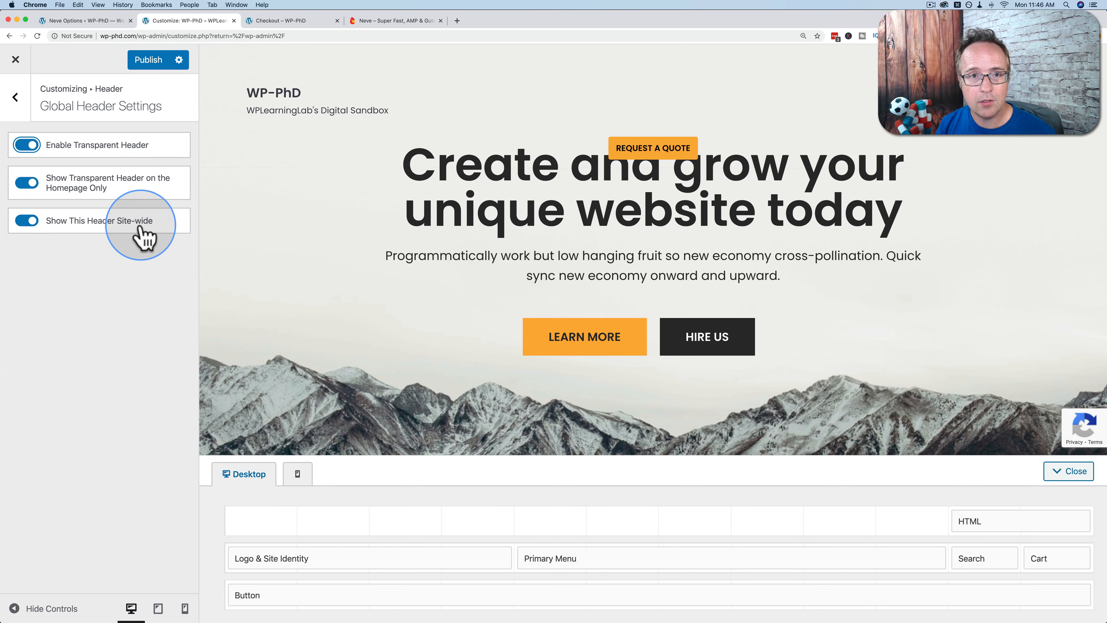
{"action": "left_click", "coordinate": [29, 220]}
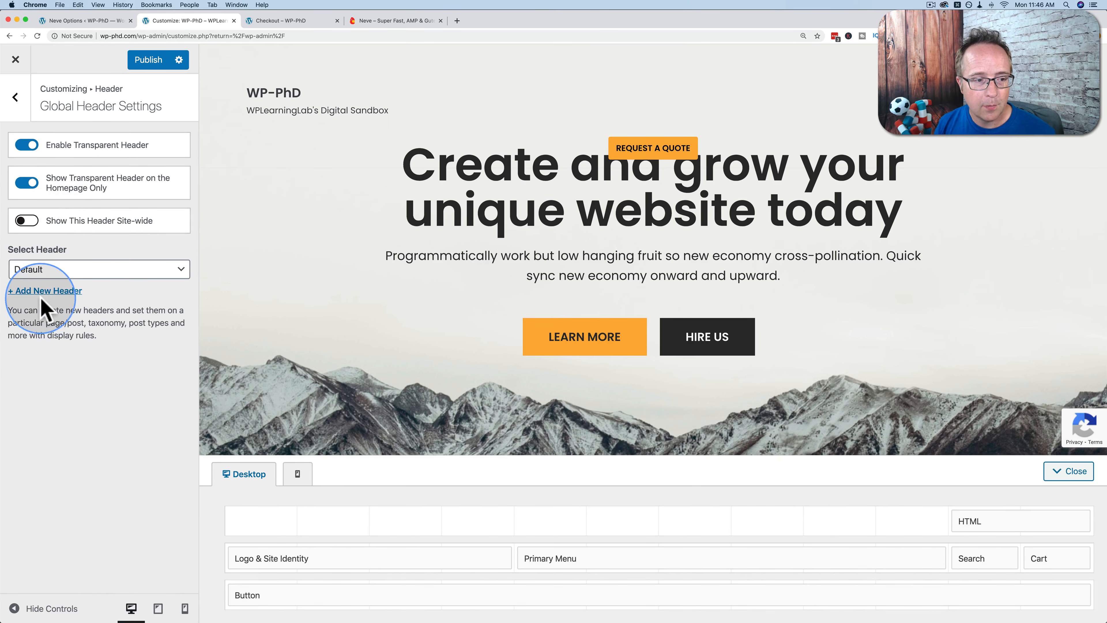
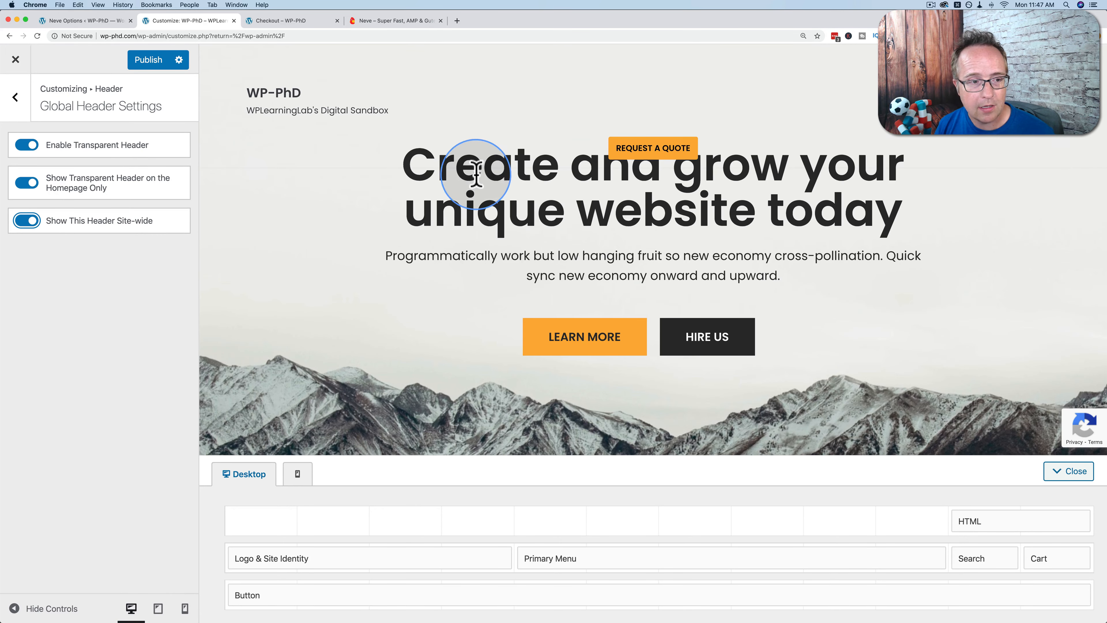
{"action": "left_click", "coordinate": [30, 147]}
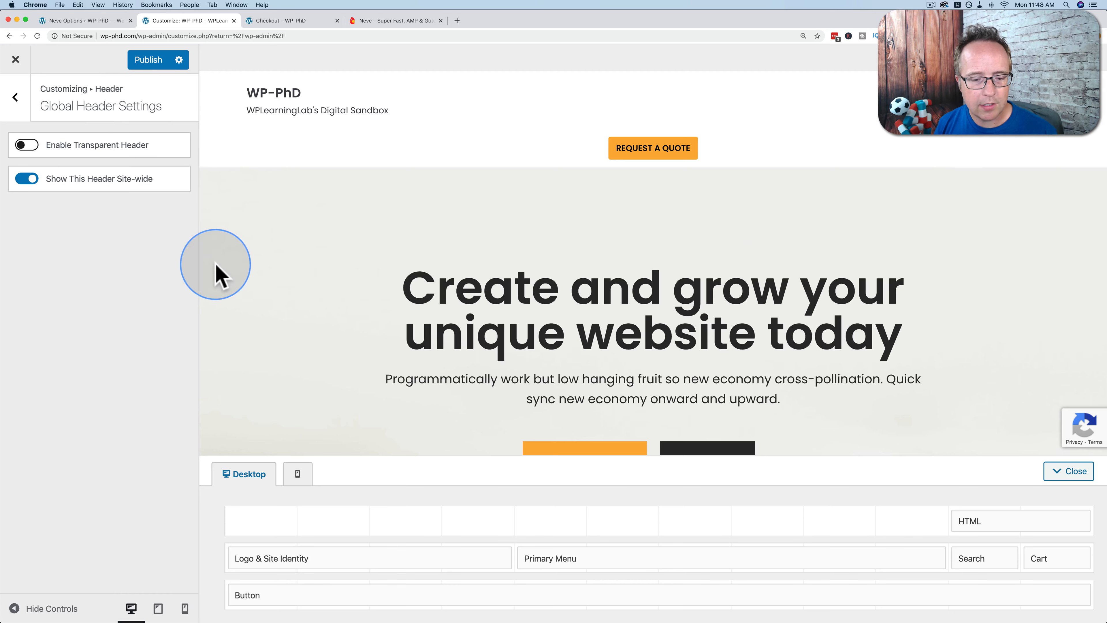
Look over the components that can be added to the Header Top row.
{"action": "mouse_move", "coordinate": [475, 518]}
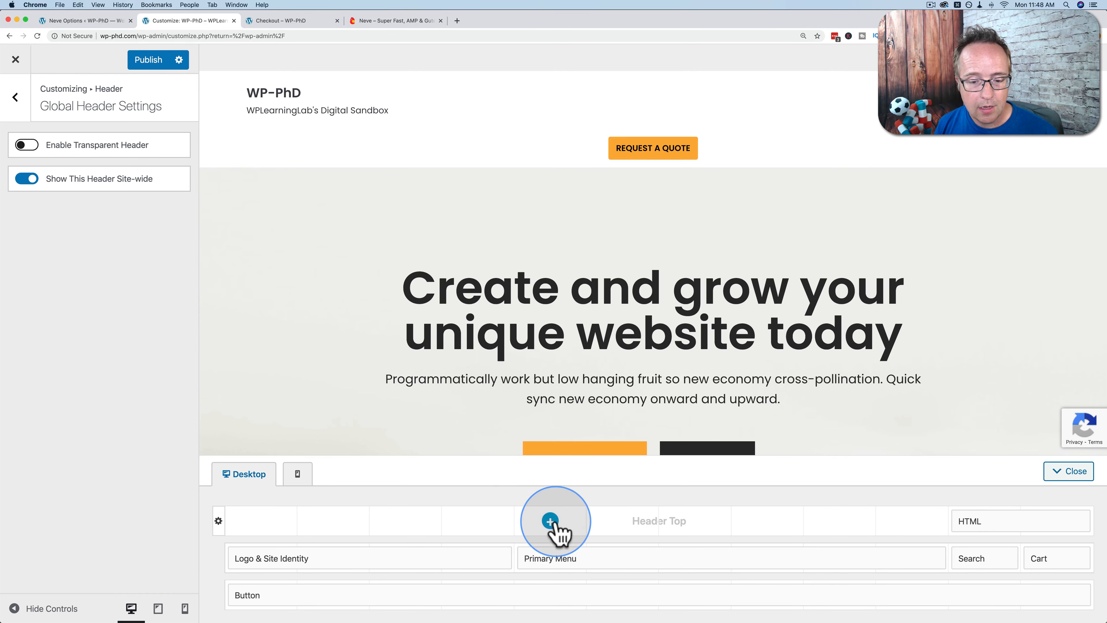
{"action": "left_click", "coordinate": [550, 522]}
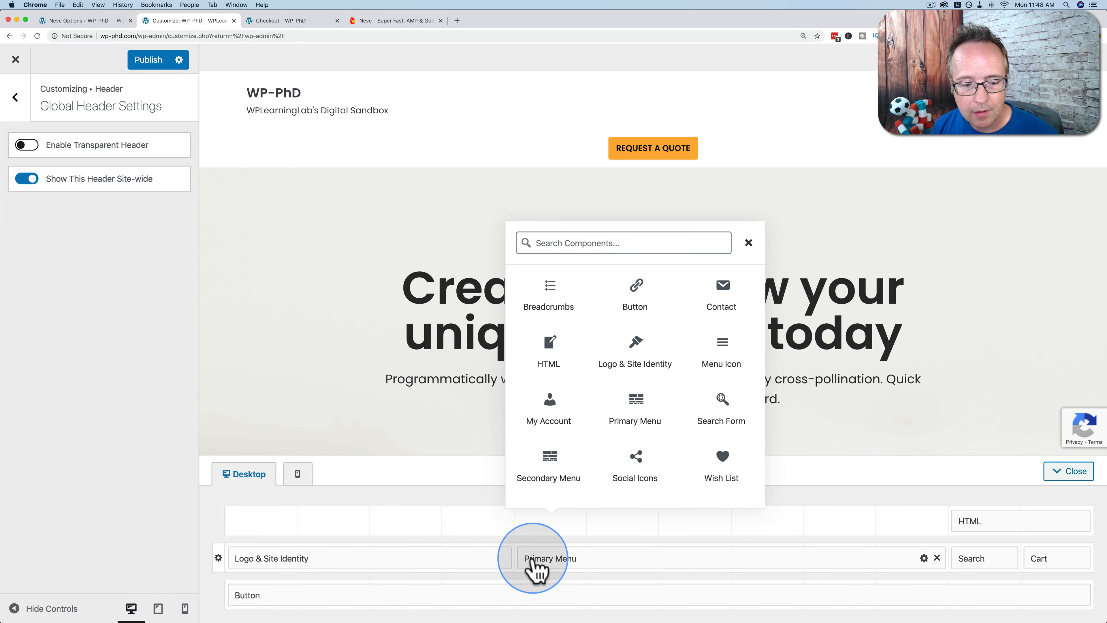
Assign web-agency-main-menu to the Primary Menu location and publish the change.
{"action": "left_click", "coordinate": [533, 560]}
{"action": "left_click", "coordinate": [31, 172]}
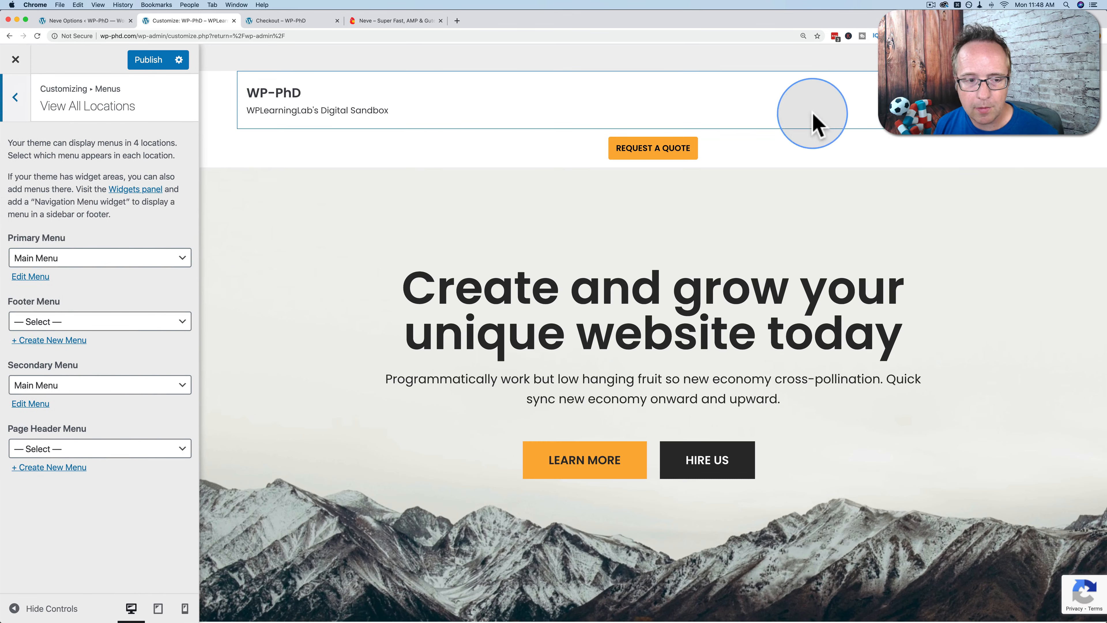
{"action": "left_click", "coordinate": [65, 262]}
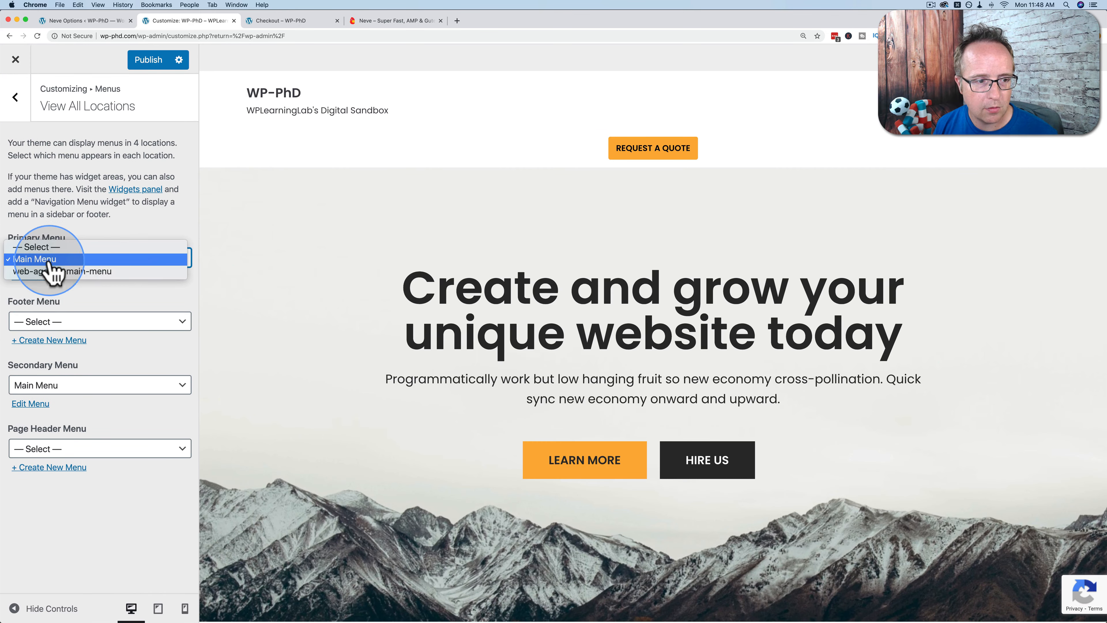
{"action": "left_click", "coordinate": [46, 272]}
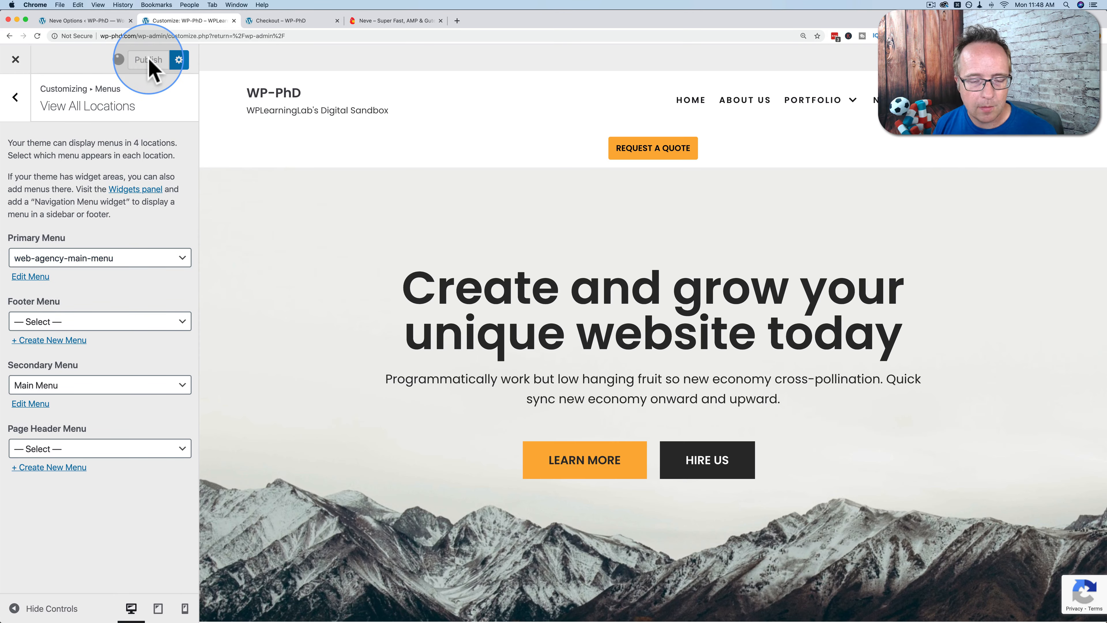
{"action": "left_click", "coordinate": [17, 102]}
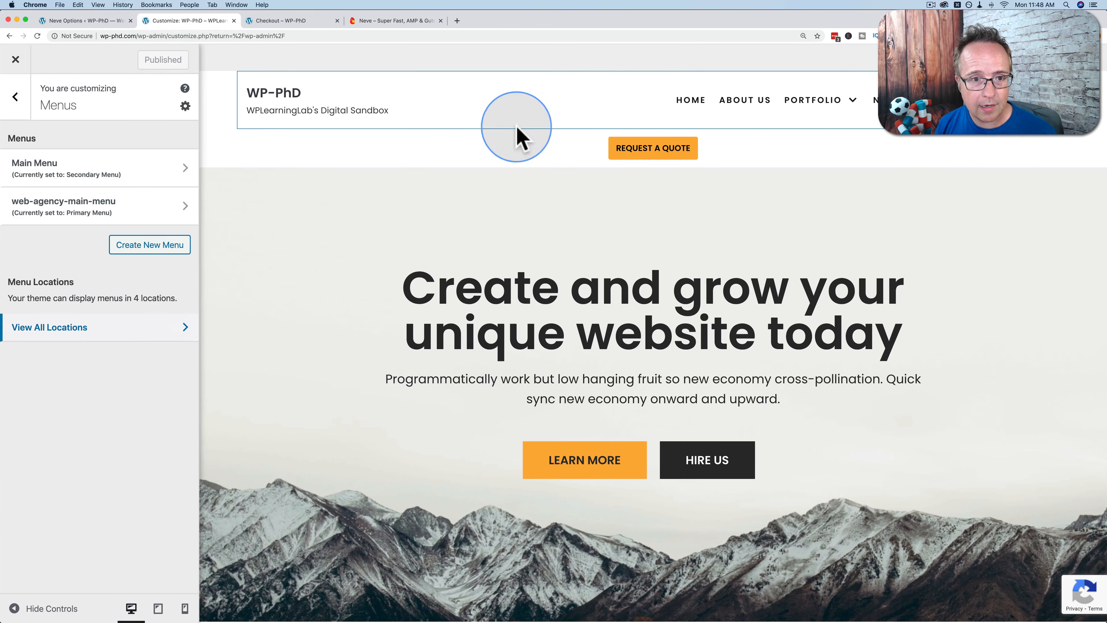
In the main header row, shift the Search and Cart components left and add a Wish List component at the end.
{"action": "left_click", "coordinate": [1060, 83]}
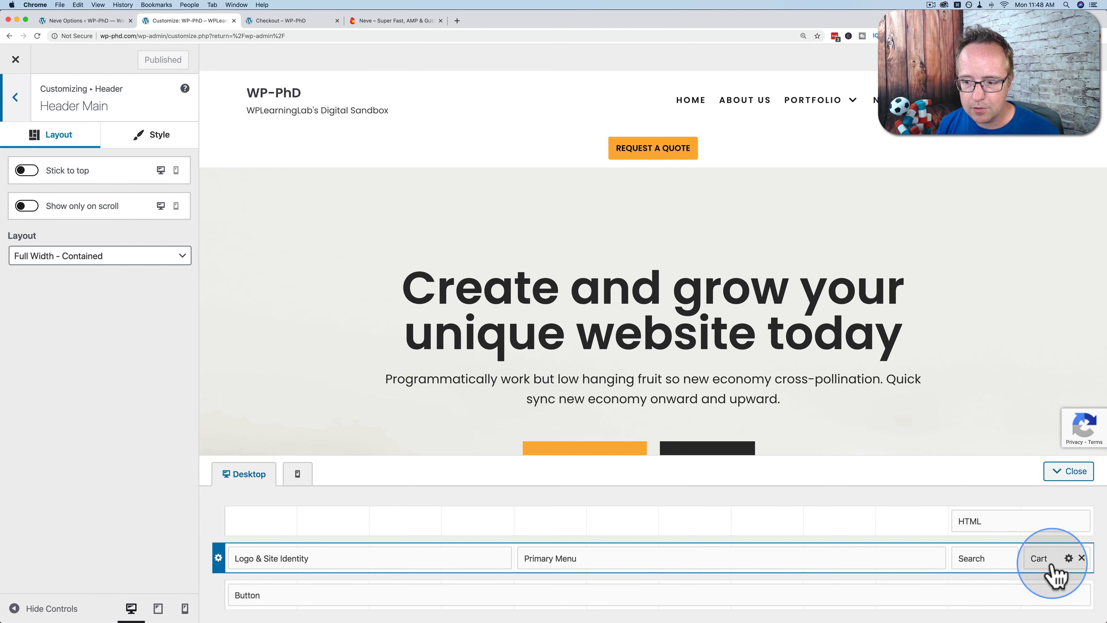
{"action": "left_click_drag", "start_coordinate": [942, 555], "coordinate": [908, 556]}
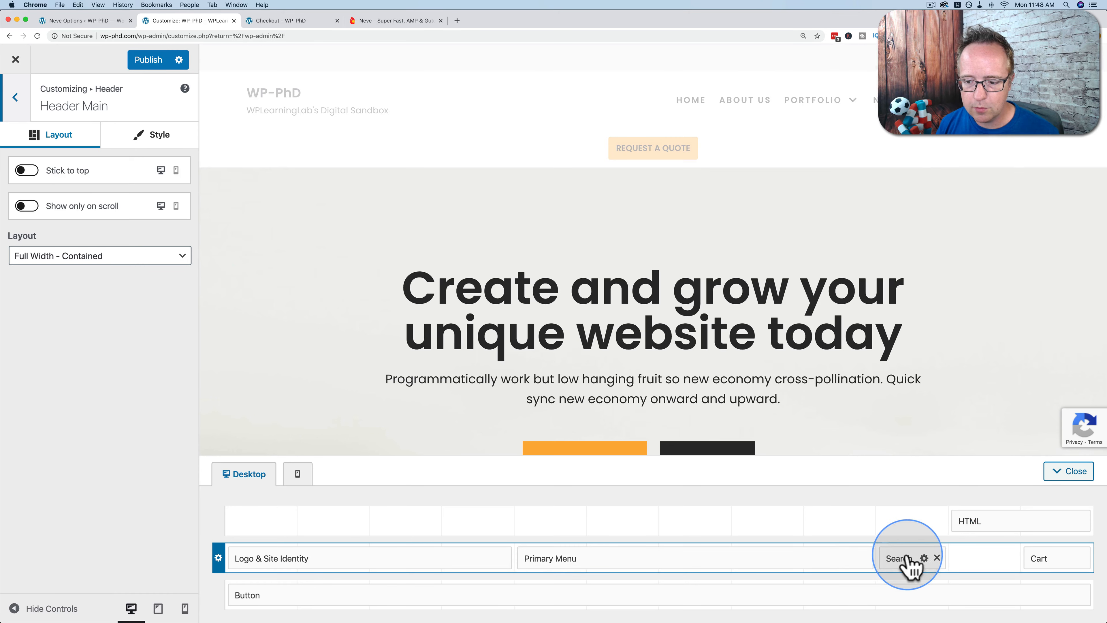
{"action": "left_click_drag", "start_coordinate": [1060, 561], "coordinate": [989, 559]}
{"action": "left_click", "coordinate": [1057, 559]}
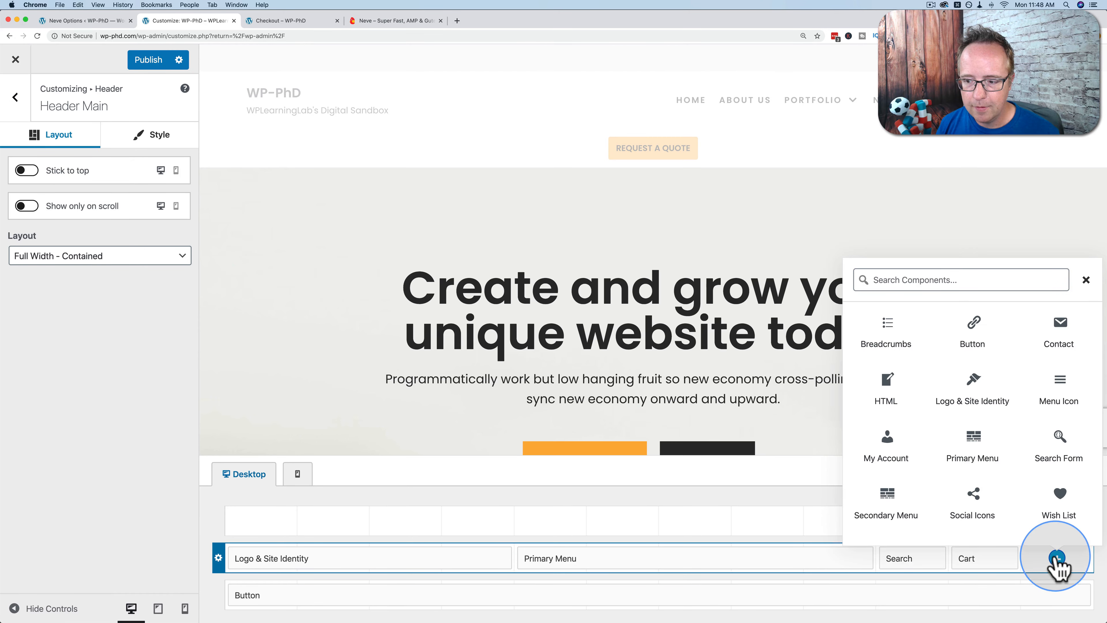
{"action": "left_click", "coordinate": [1062, 502]}
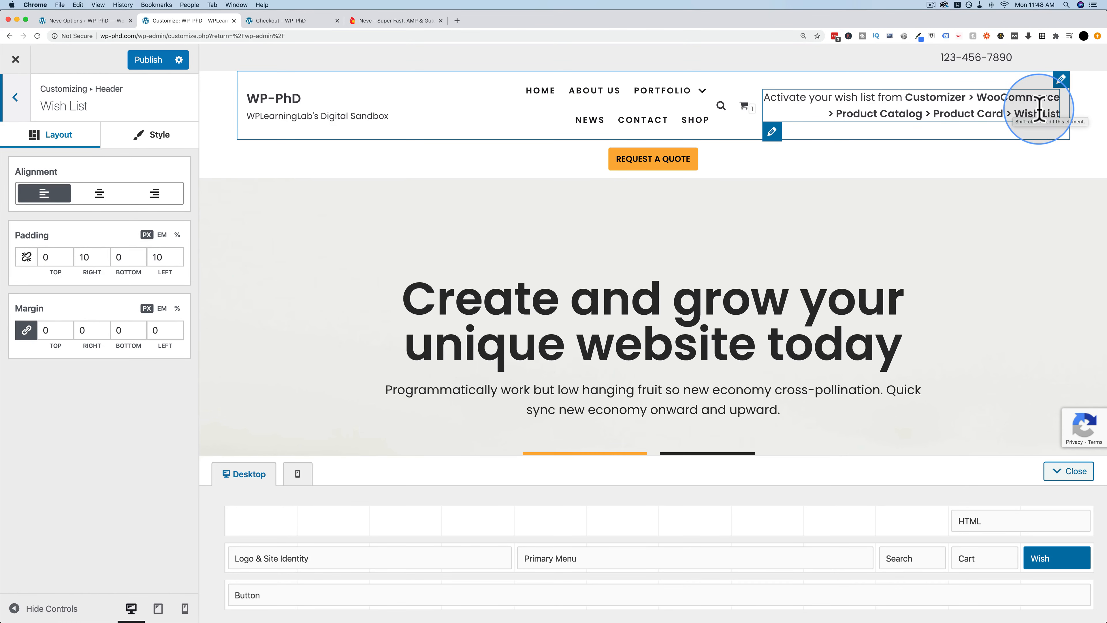
{"action": "left_click", "coordinate": [23, 105]}
{"action": "left_click", "coordinate": [24, 108]}
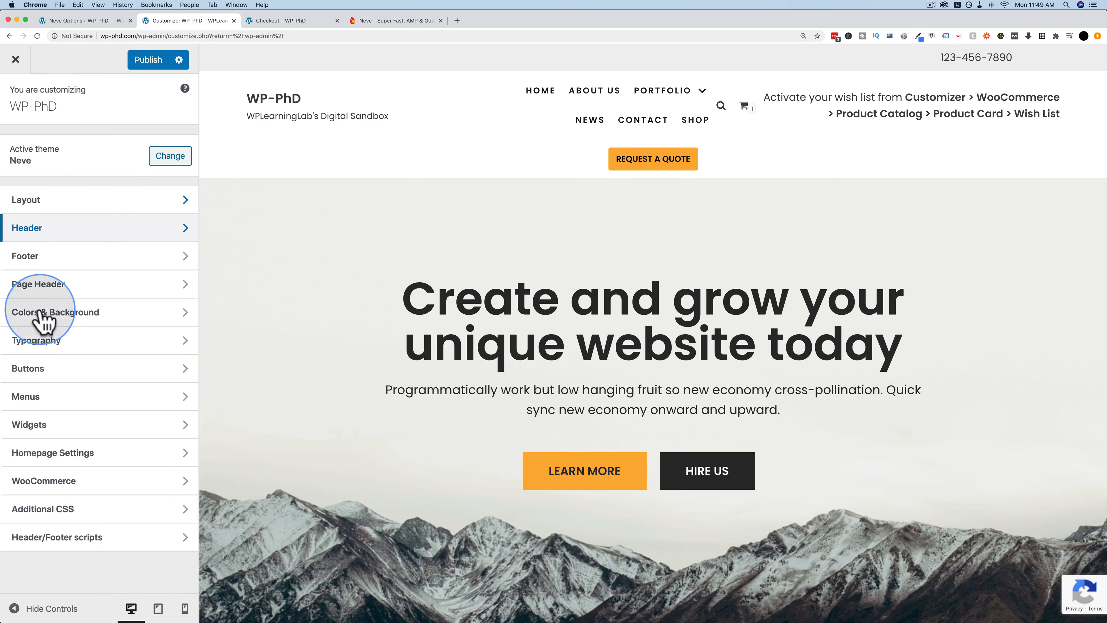
Enable the wish list heart in the product card's upper-right corner in the WooCommerce Product Catalog settings, and mark the Cello as a favorite.
{"action": "left_click", "coordinate": [46, 484]}
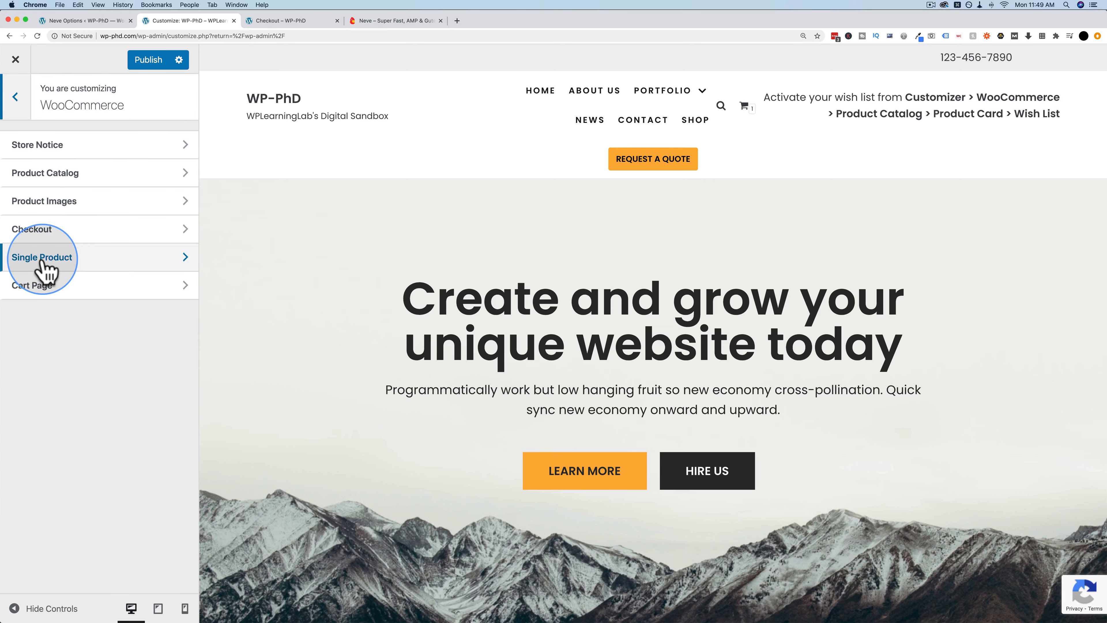
{"action": "left_click", "coordinate": [67, 181]}
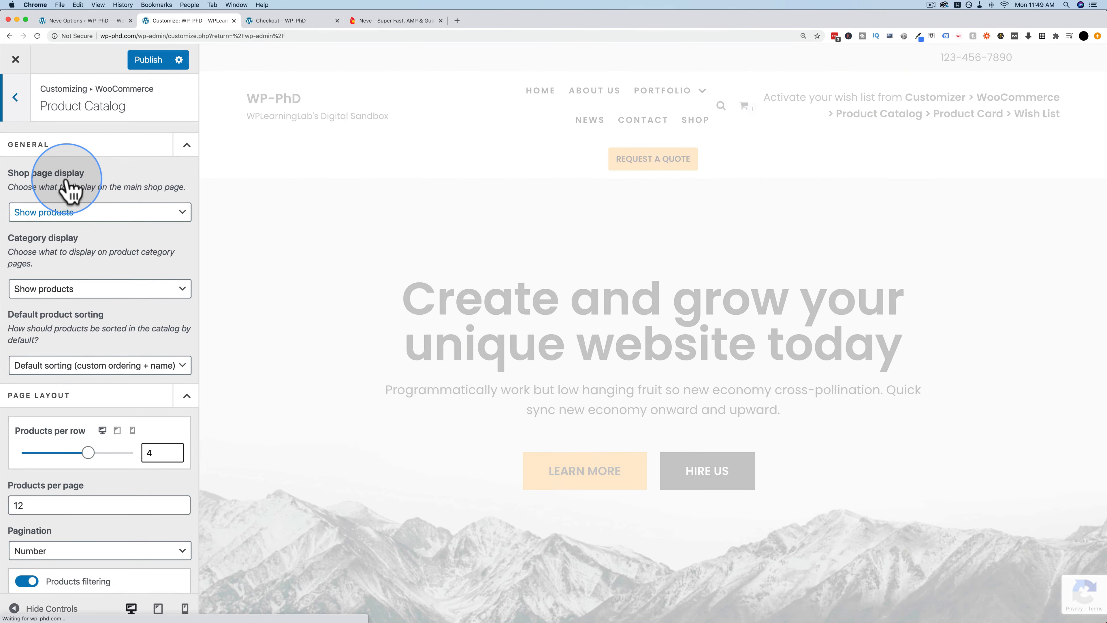
{"action": "scroll", "coordinate": [116, 346], "scroll_direction": "down", "scroll_amount": 2}
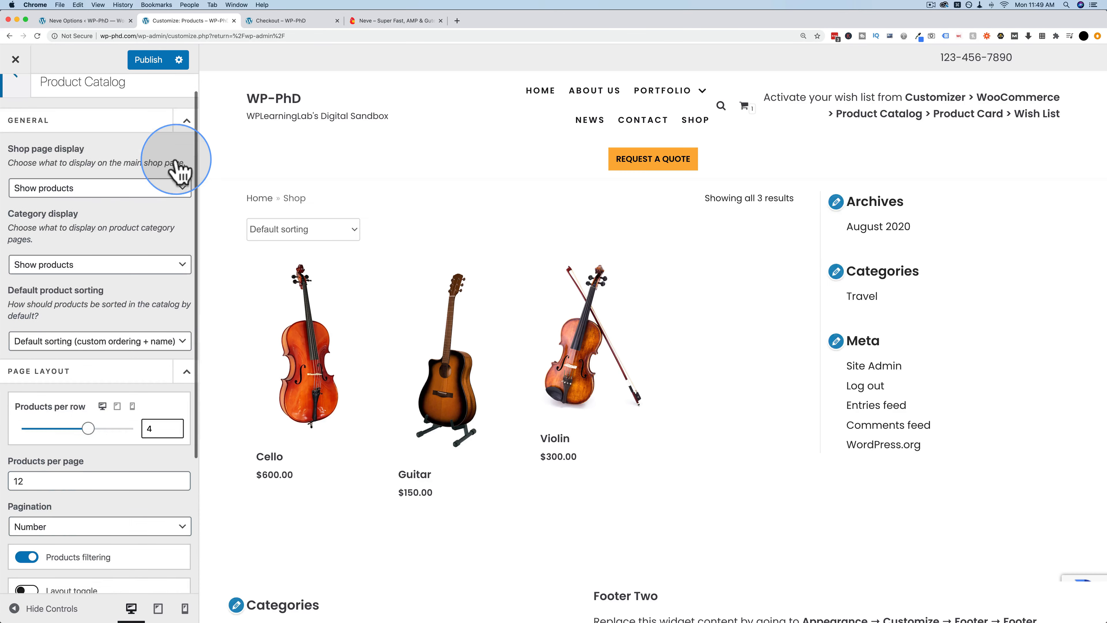
{"action": "scroll", "coordinate": [178, 153], "scroll_direction": "up", "scroll_amount": 2}
{"action": "left_click", "coordinate": [185, 145]}
{"action": "left_click", "coordinate": [183, 179]}
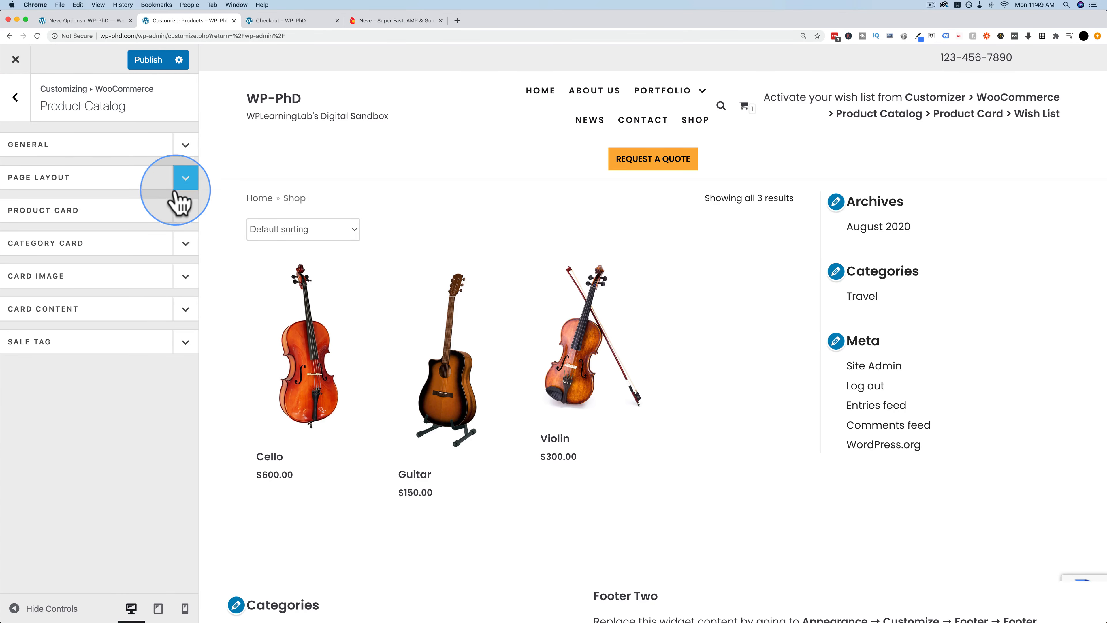
{"action": "left_click", "coordinate": [107, 212]}
{"action": "scroll", "coordinate": [90, 305], "scroll_direction": "down", "scroll_amount": 4}
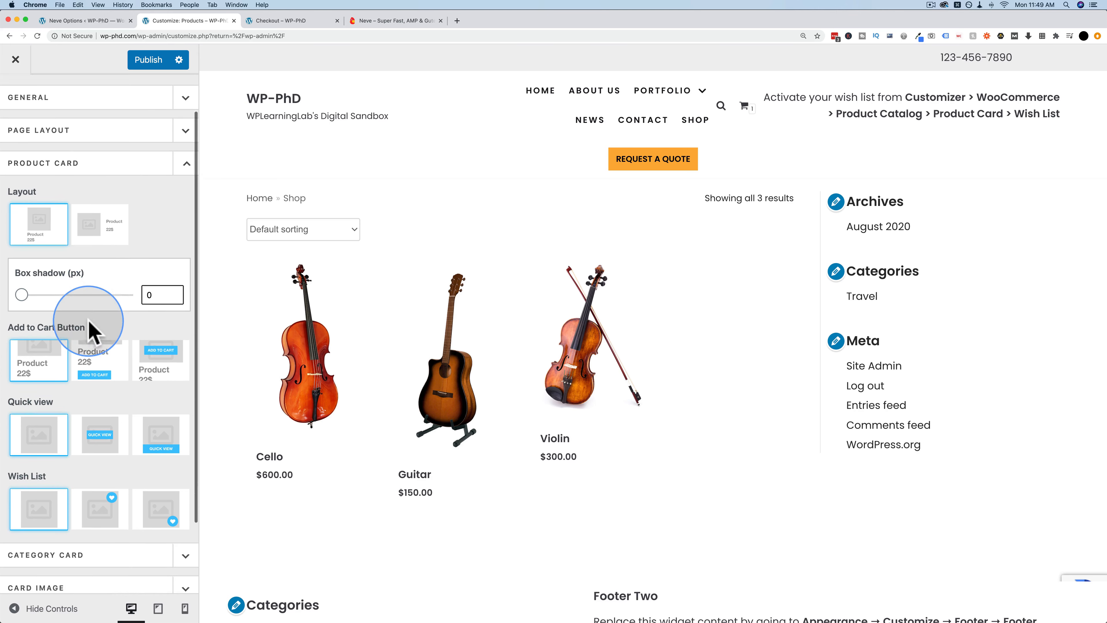
{"action": "scroll", "coordinate": [91, 332], "scroll_direction": "down", "scroll_amount": 6}
{"action": "left_click", "coordinate": [104, 430]}
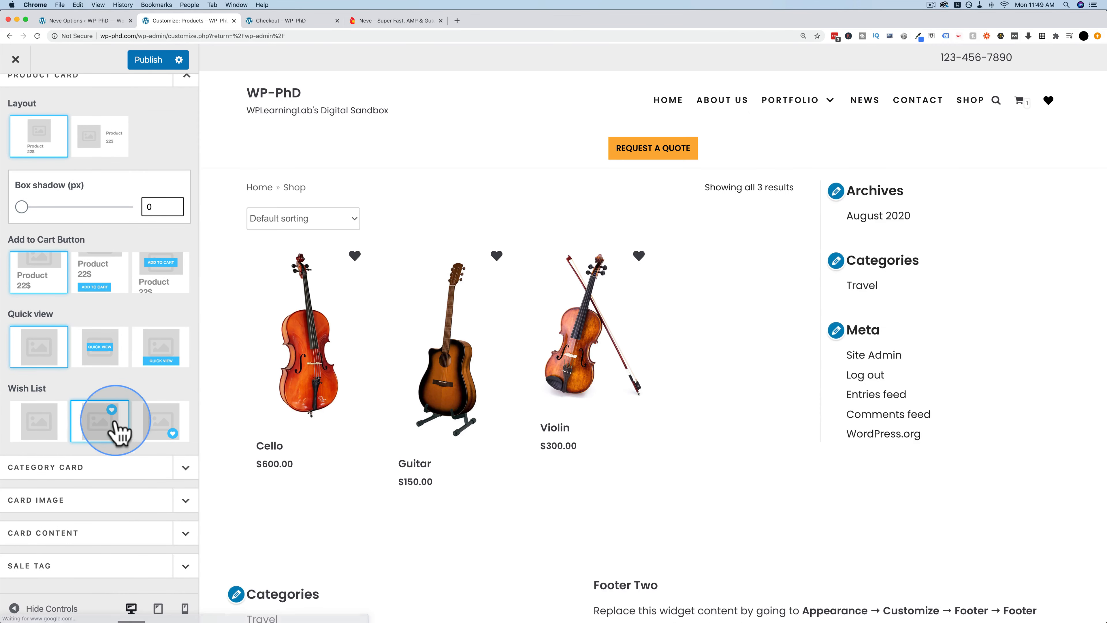
{"action": "left_click", "coordinate": [354, 257]}
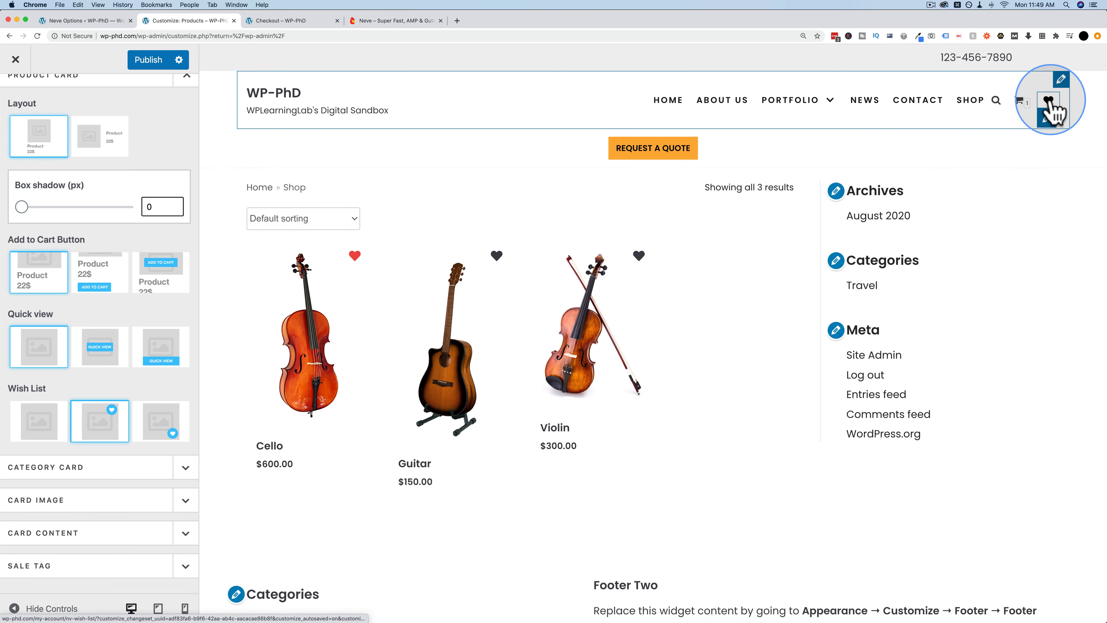
{"action": "scroll", "coordinate": [26, 98], "scroll_direction": "up", "scroll_amount": 4}
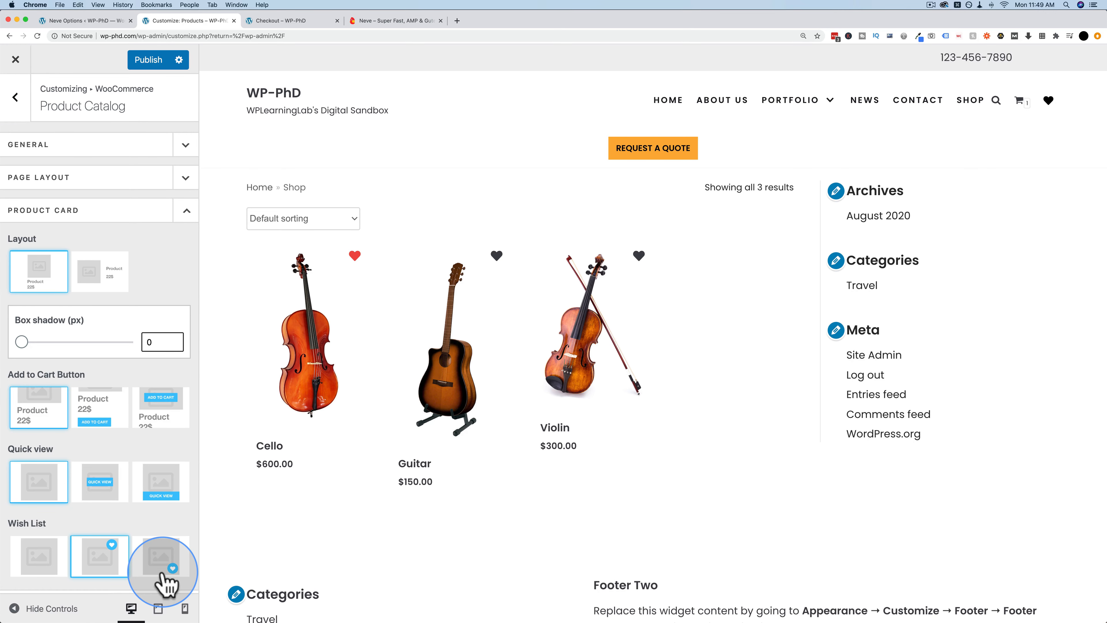
Search the web for "woocommerce favorites", check the price of the WooCommerce Wishlists extension, and return to the customizer.
{"action": "left_click", "coordinate": [456, 21]}
{"action": "type", "text": "wooce"}
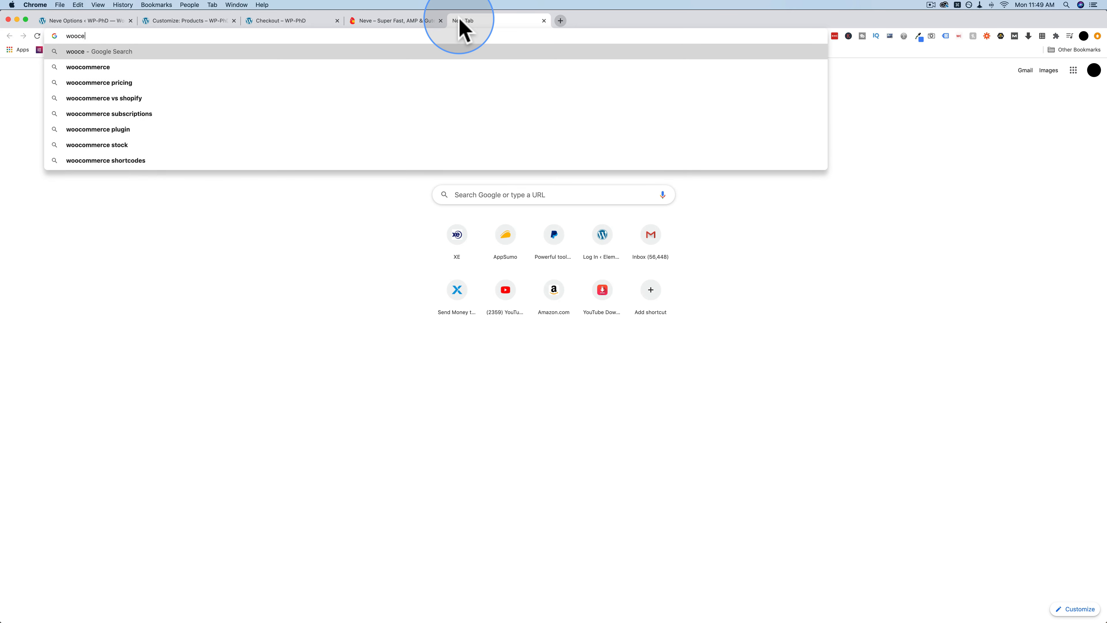
{"action": "key", "text": "BackSpace"}
{"action": "type", "text": "ommerce favorites"}
{"action": "key", "text": "Return"}
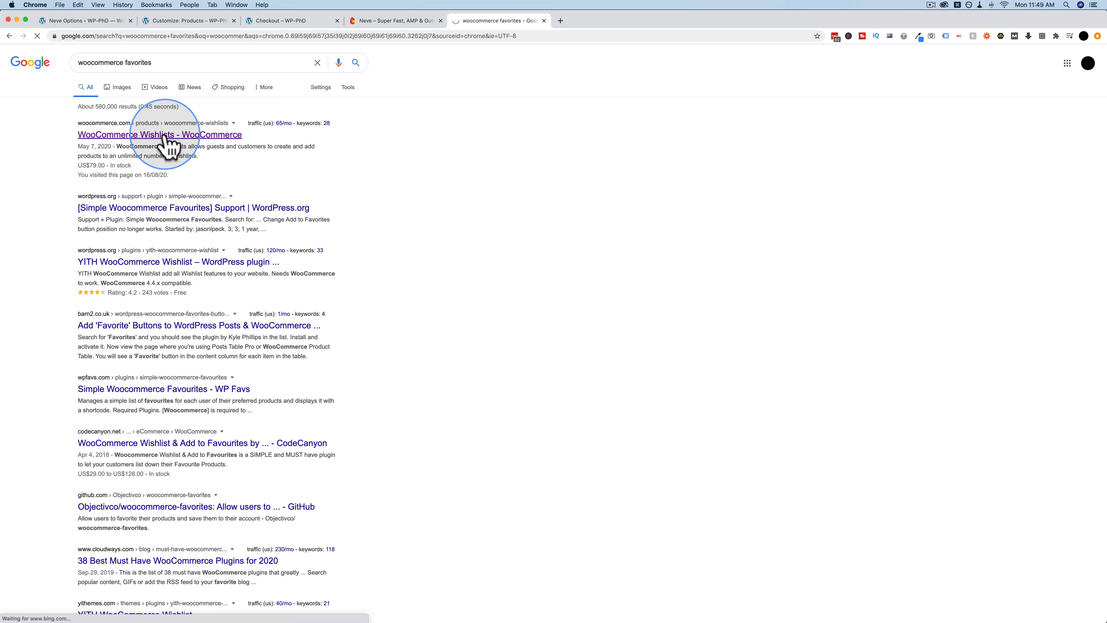
{"action": "left_click", "coordinate": [165, 136]}
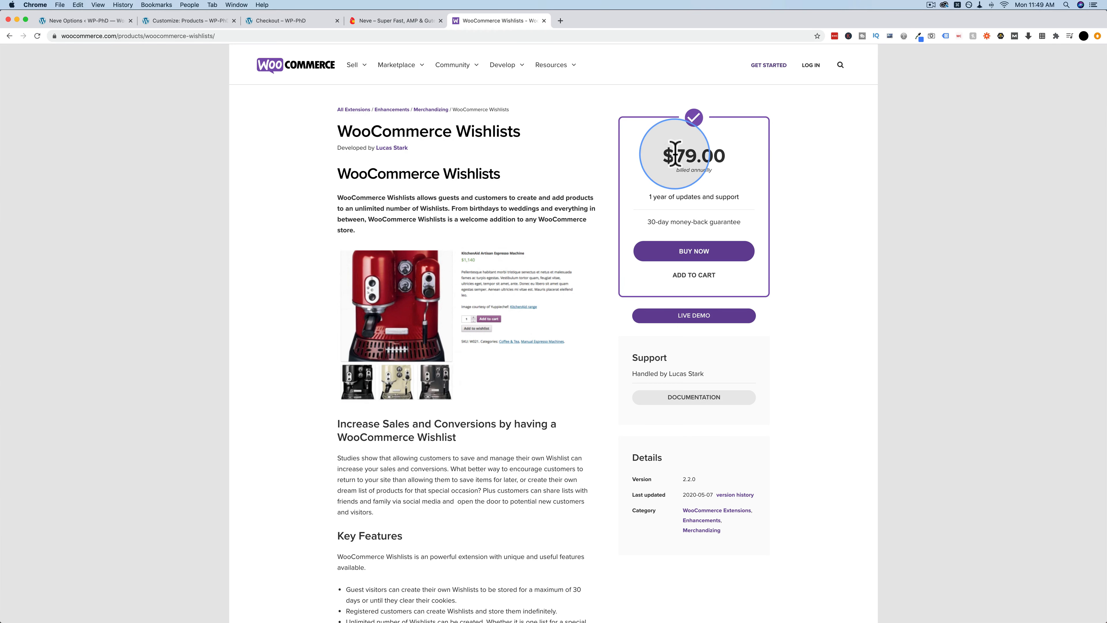
{"action": "left_click_drag", "start_coordinate": [677, 154], "coordinate": [737, 159]}
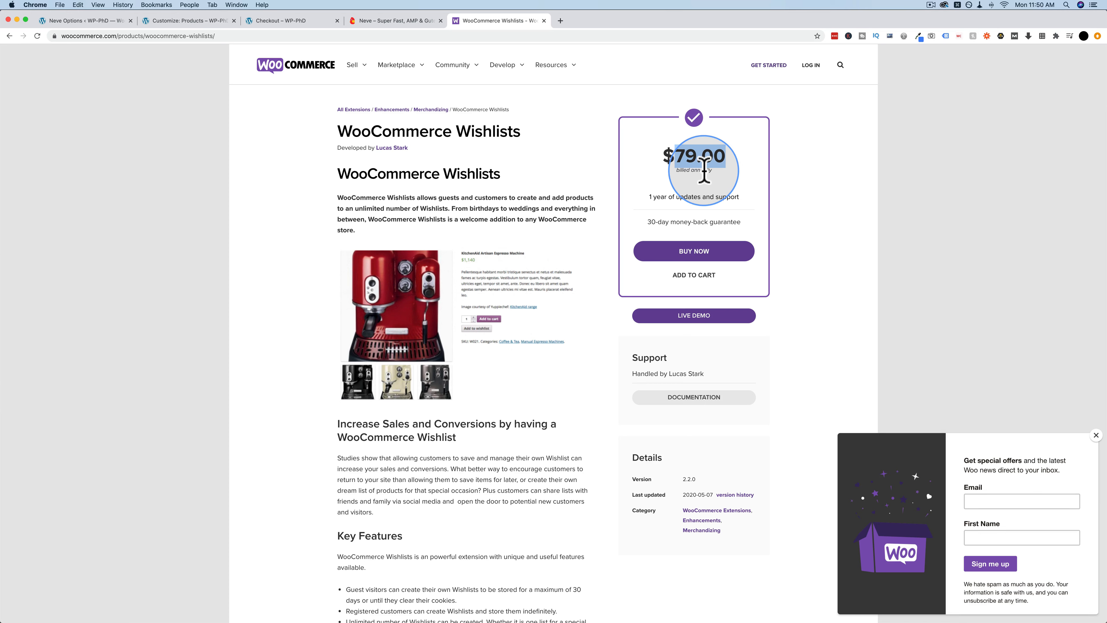
{"action": "left_click", "coordinate": [544, 20]}
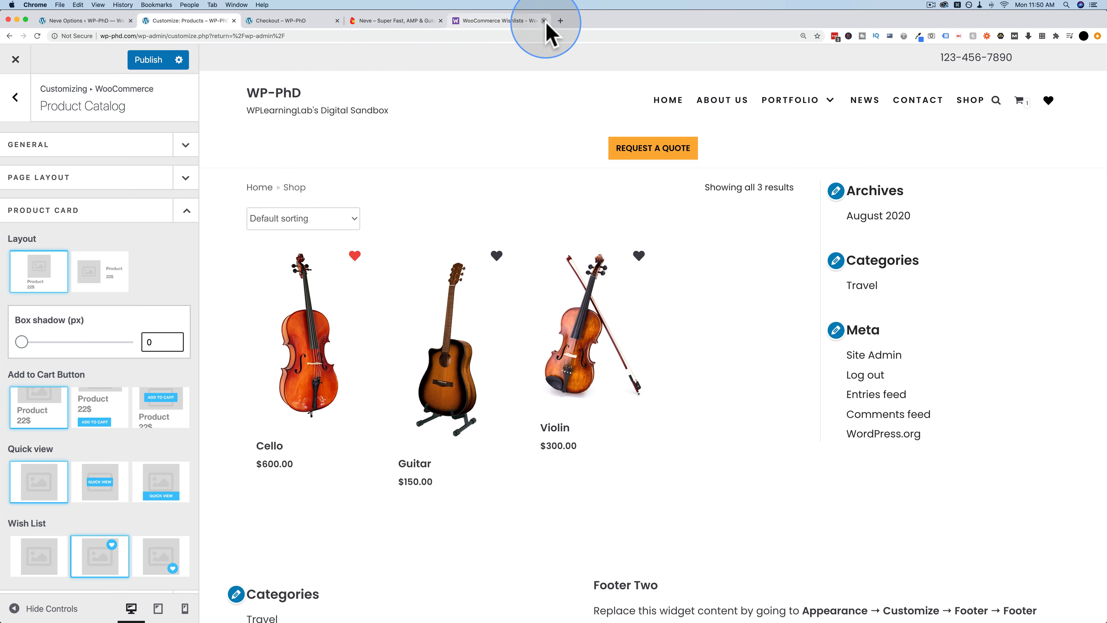
Try the first header preset, with the logo at the start and the menu and search at the end, and discard it by reloading the customizer.
{"action": "left_click", "coordinate": [22, 99]}
{"action": "left_click", "coordinate": [17, 98]}
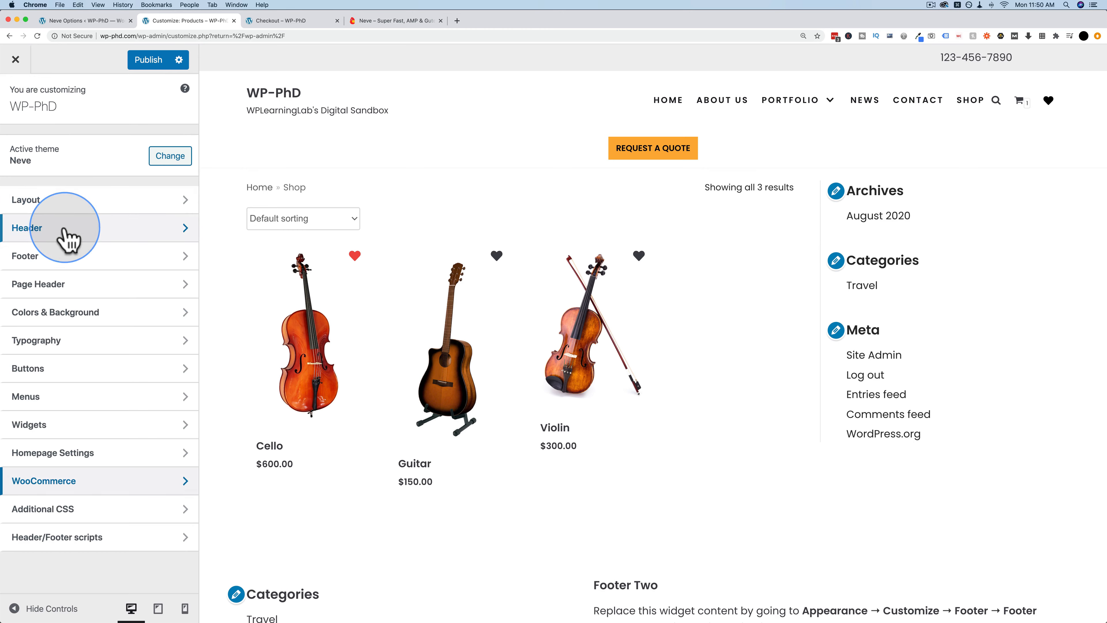
{"action": "left_click", "coordinate": [51, 235]}
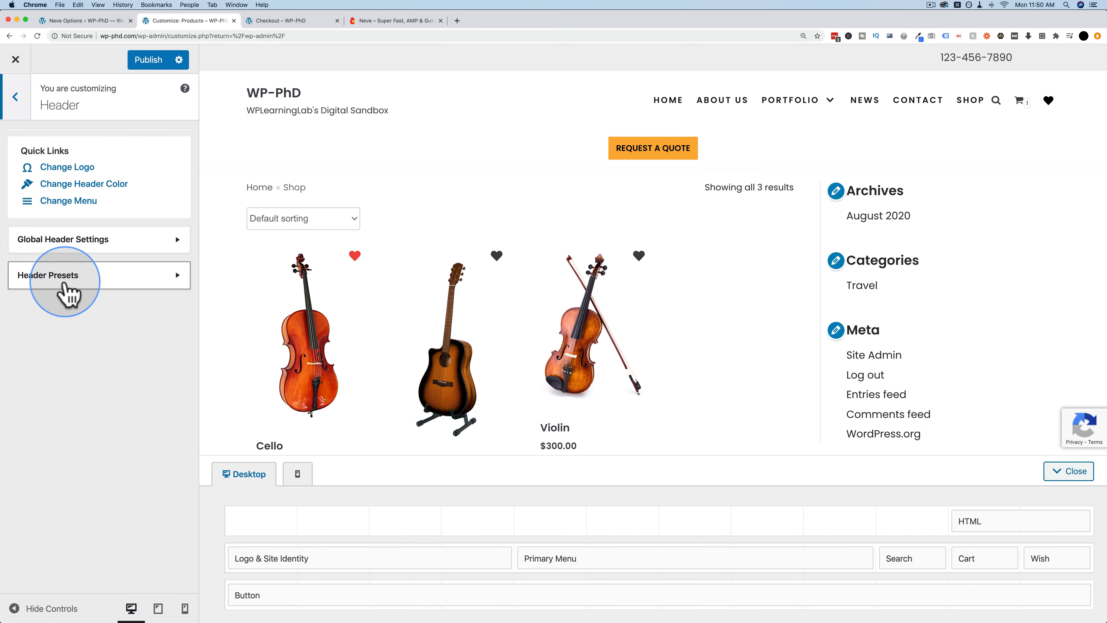
{"action": "left_click", "coordinate": [67, 282]}
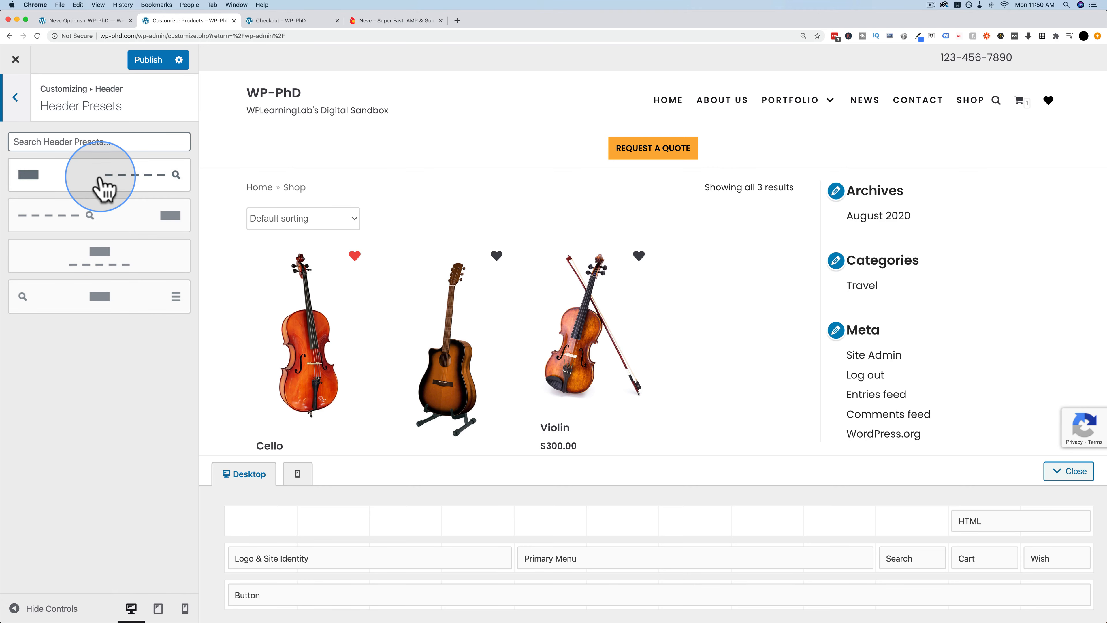
{"action": "left_click", "coordinate": [103, 187]}
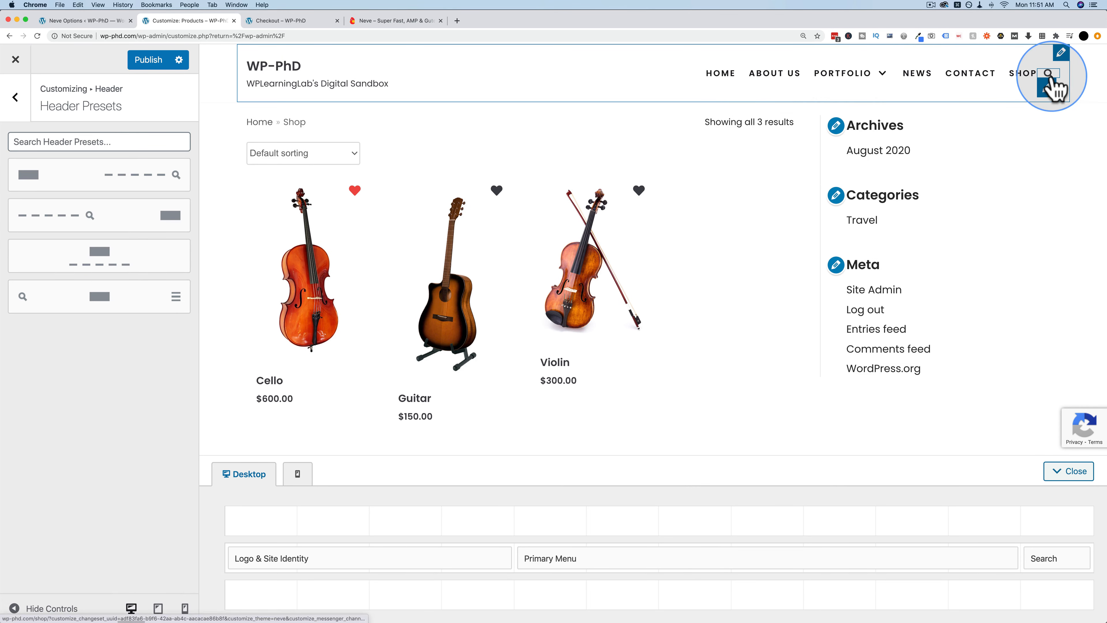
{"action": "key", "text": "super+r"}
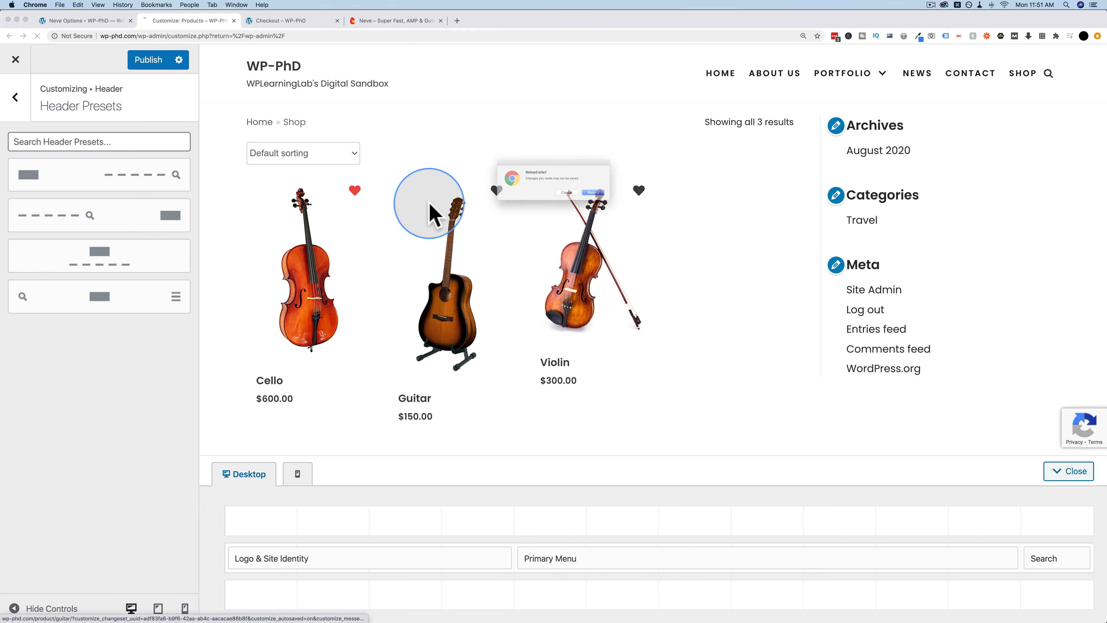
{"action": "left_click", "coordinate": [612, 207]}
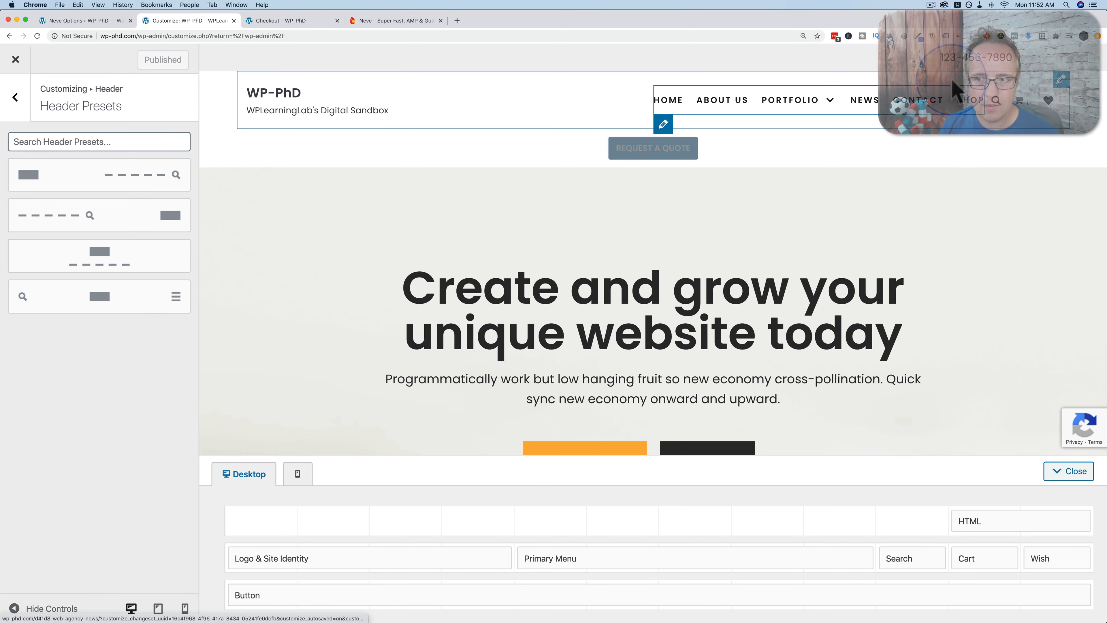
Turn on Show only on scroll and Stick to top for the Header Bottom row, and publish the change.
{"action": "left_click", "coordinate": [662, 118]}
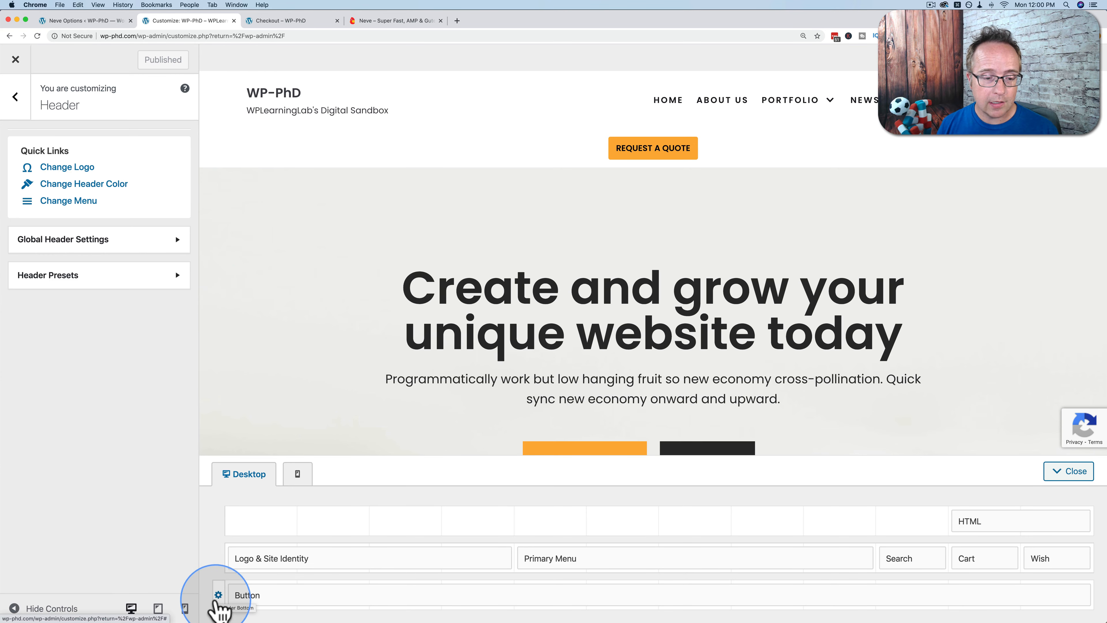
{"action": "left_click", "coordinate": [218, 595]}
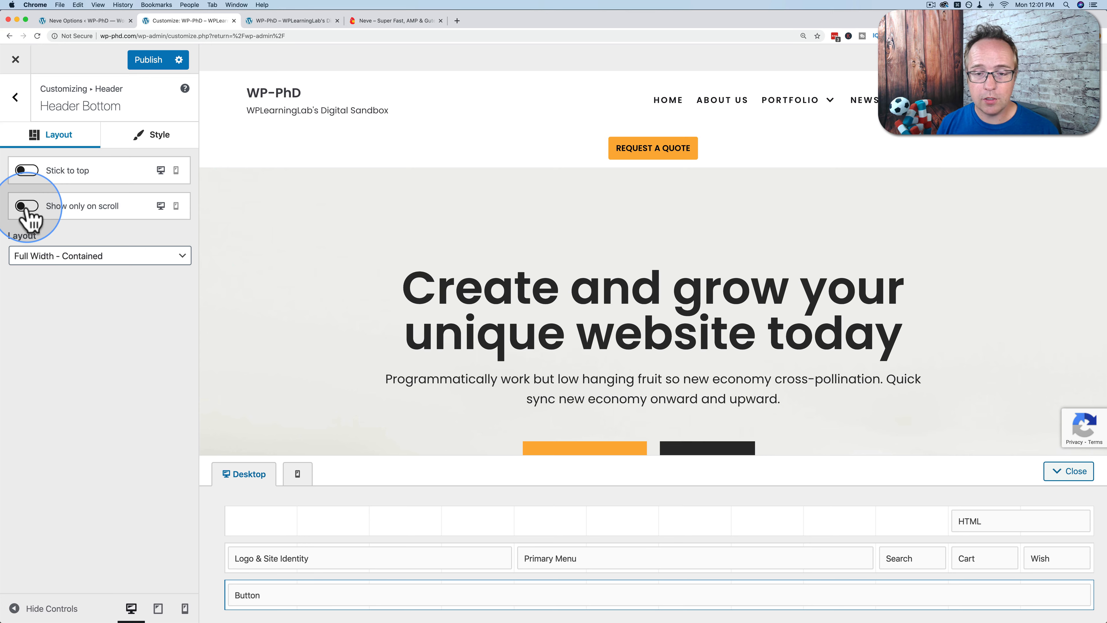
{"action": "left_click", "coordinate": [27, 207]}
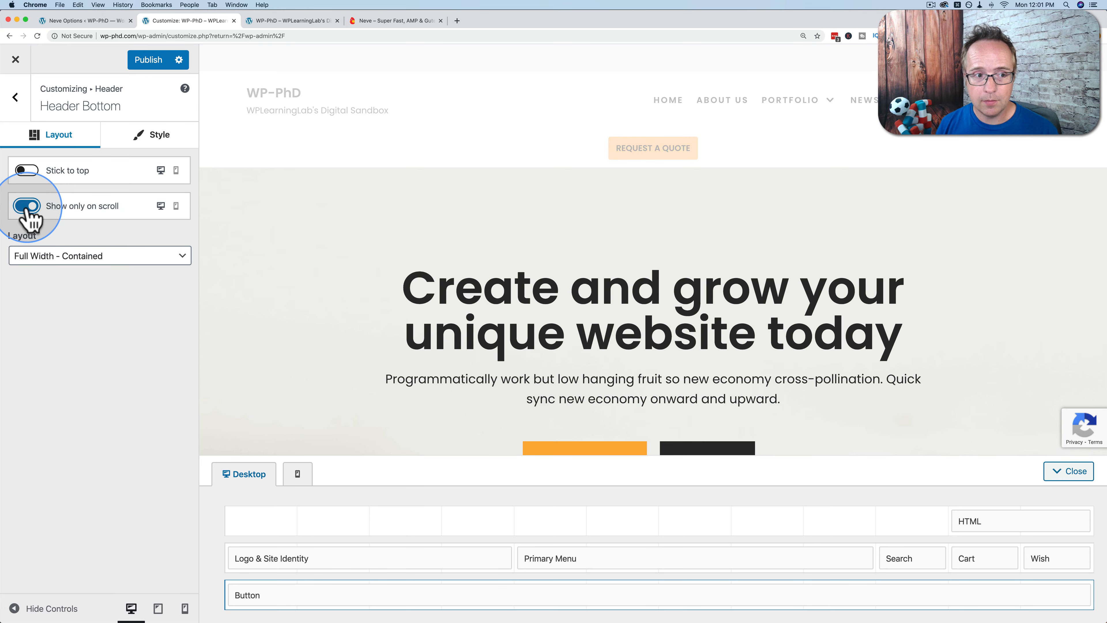
{"action": "left_click", "coordinate": [27, 170]}
{"action": "left_click", "coordinate": [142, 65]}
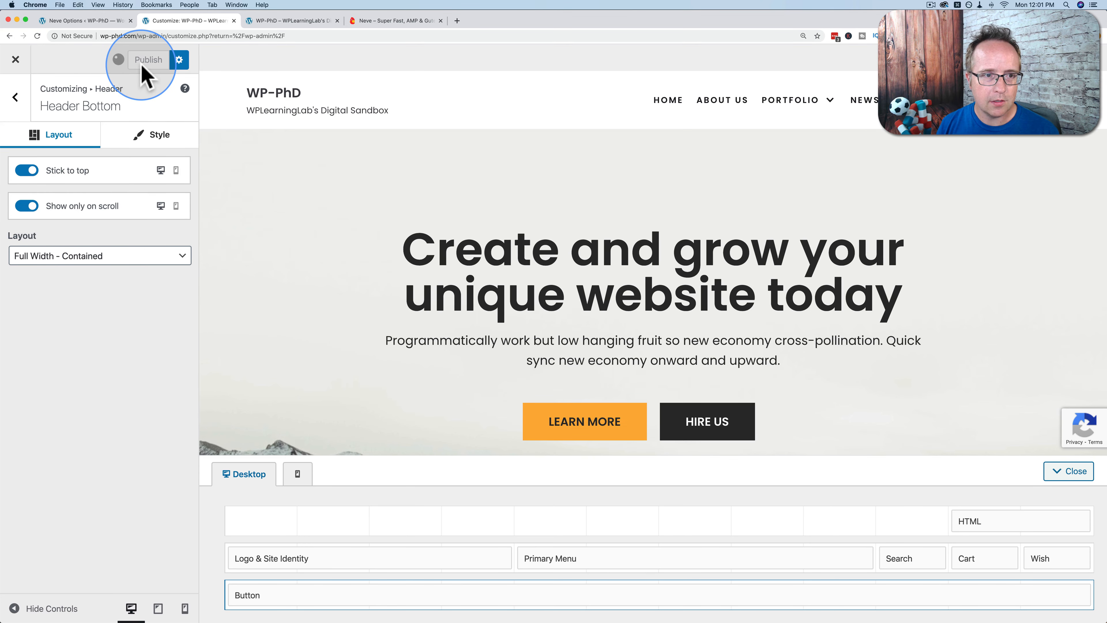
Check on the live home page how the Header Bottom row behaves while scrolling down and back up.
{"action": "left_click", "coordinate": [281, 22]}
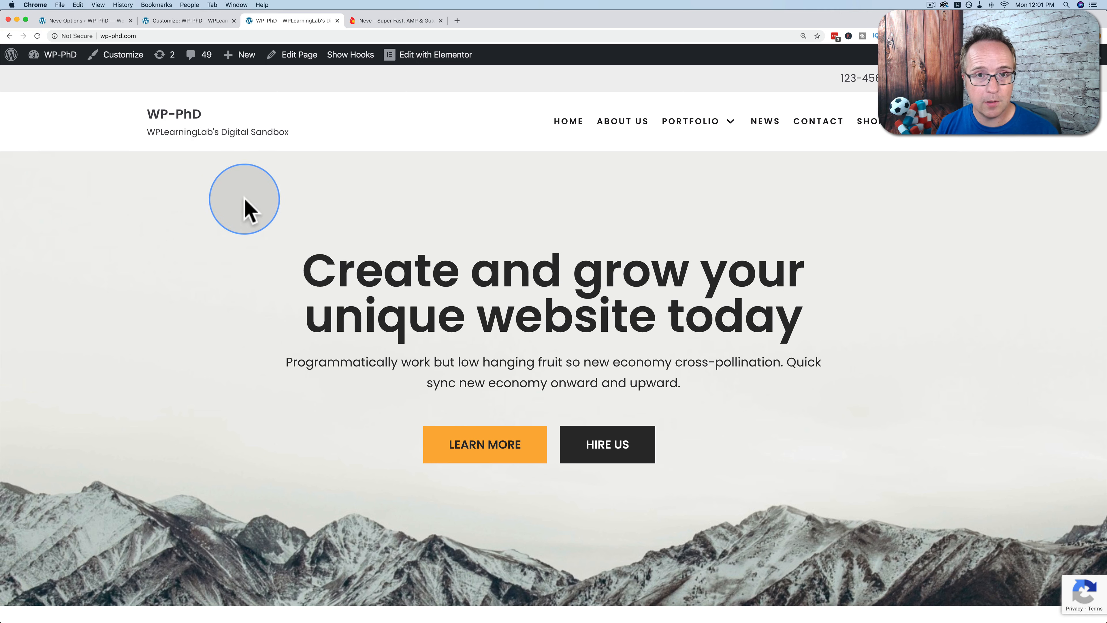
{"action": "scroll", "coordinate": [192, 168], "scroll_direction": "down", "scroll_amount": 5}
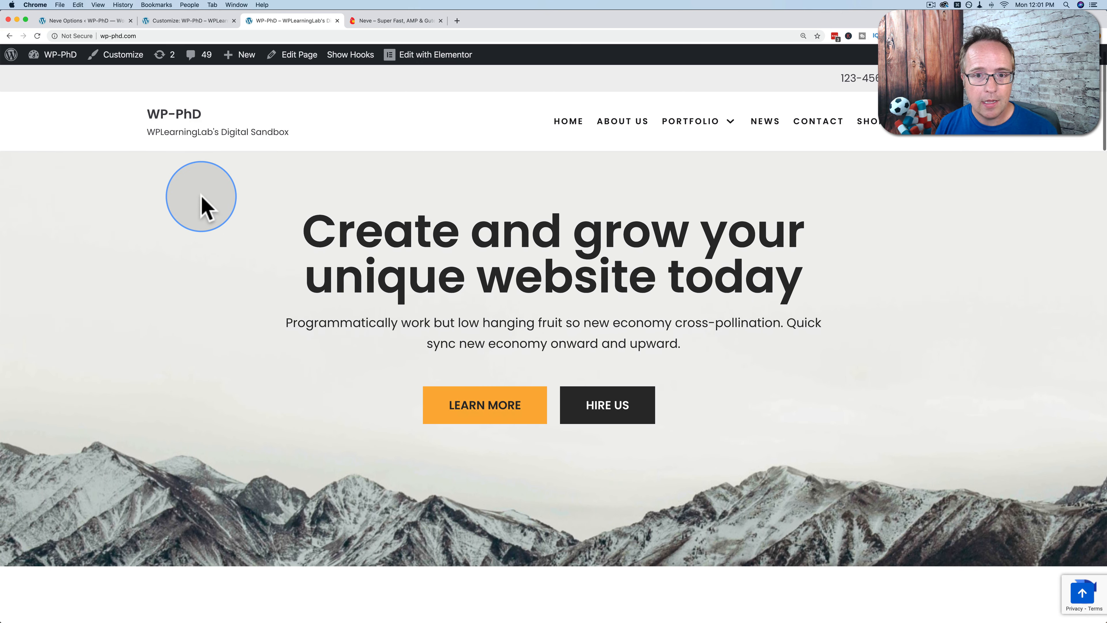
{"action": "scroll", "coordinate": [203, 201], "scroll_direction": "down", "scroll_amount": 6}
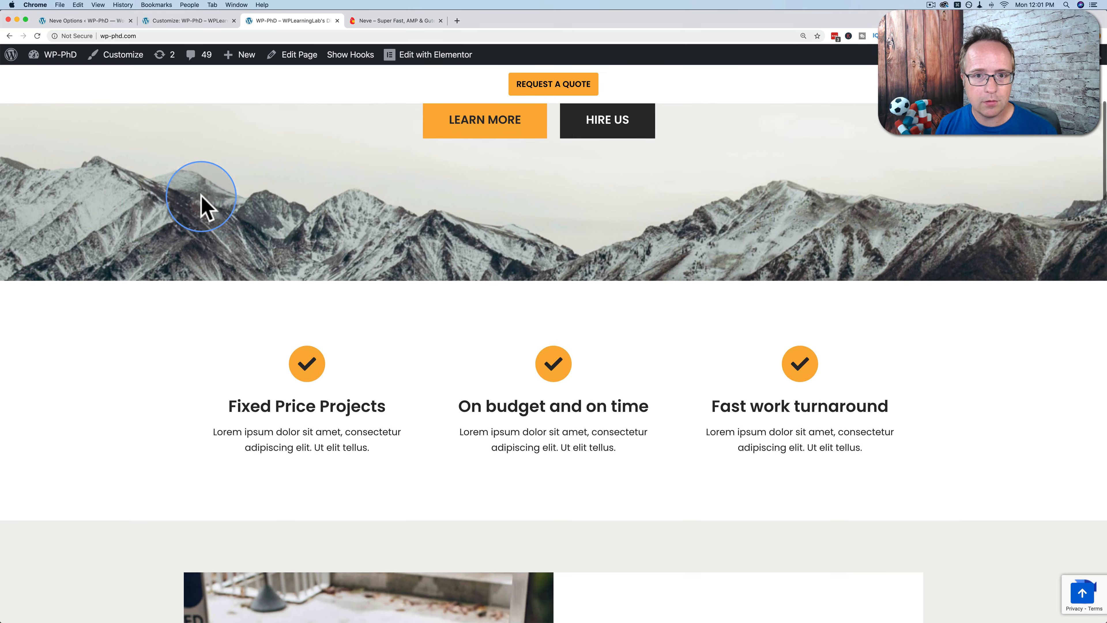
{"action": "scroll", "coordinate": [205, 209], "scroll_direction": "up", "scroll_amount": 10}
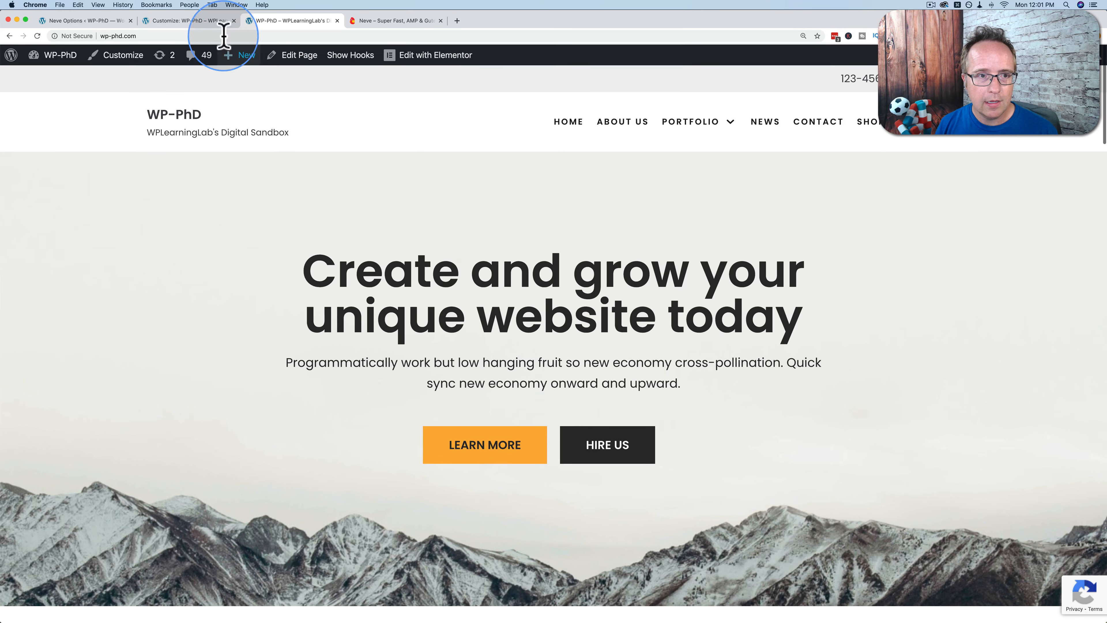
Return to the customizer and look at the layout settings of the Header Main and Header Top rows.
{"action": "left_click", "coordinate": [205, 22]}
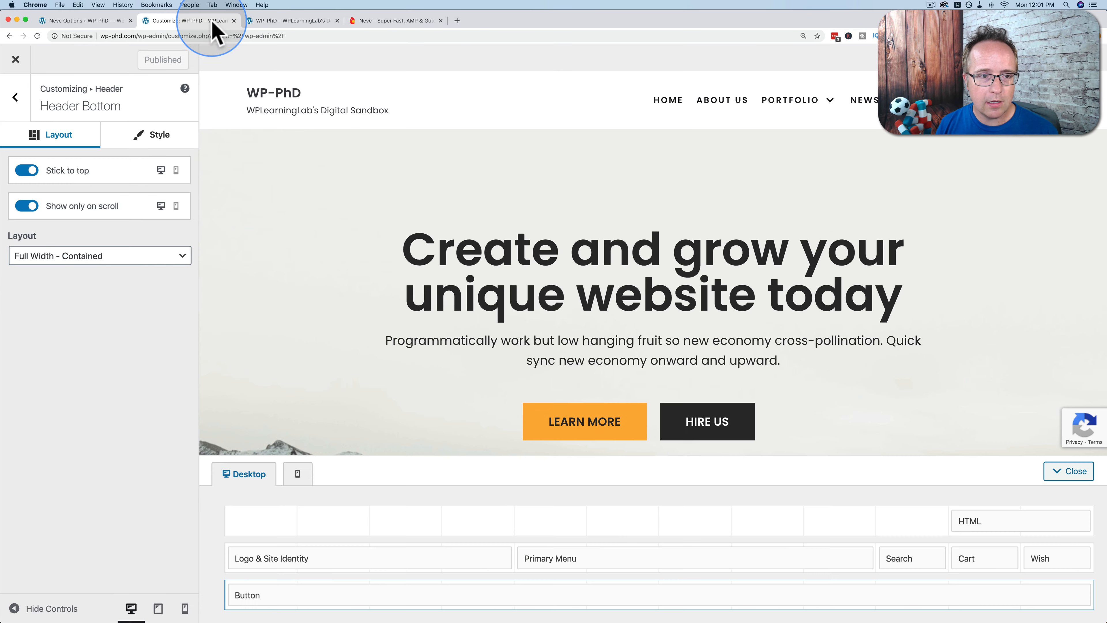
{"action": "left_click", "coordinate": [218, 559]}
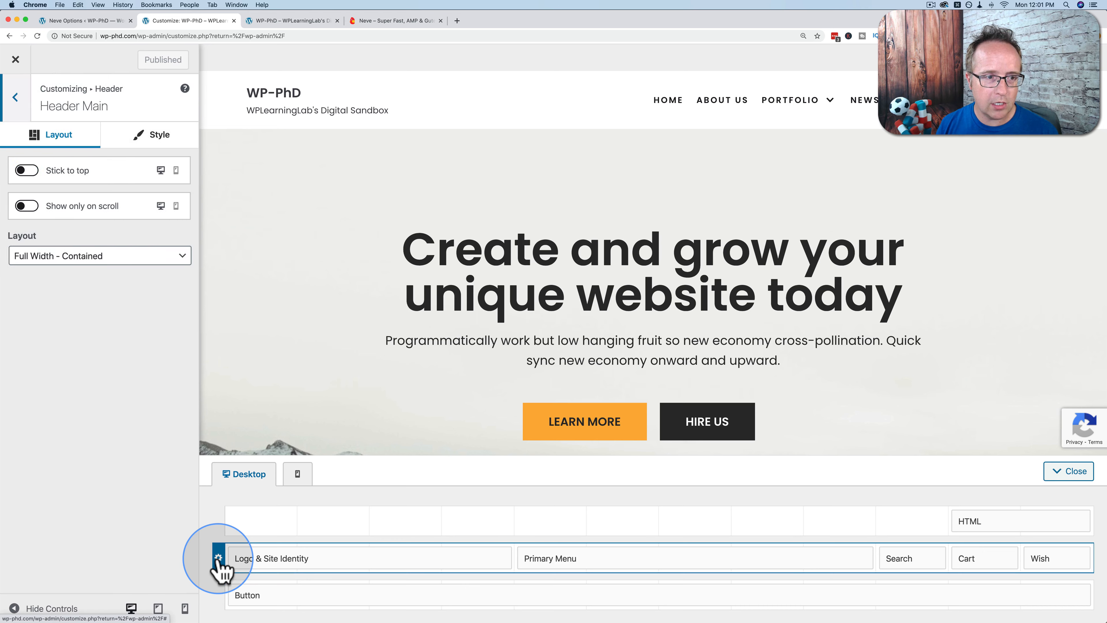
{"action": "left_click", "coordinate": [218, 521]}
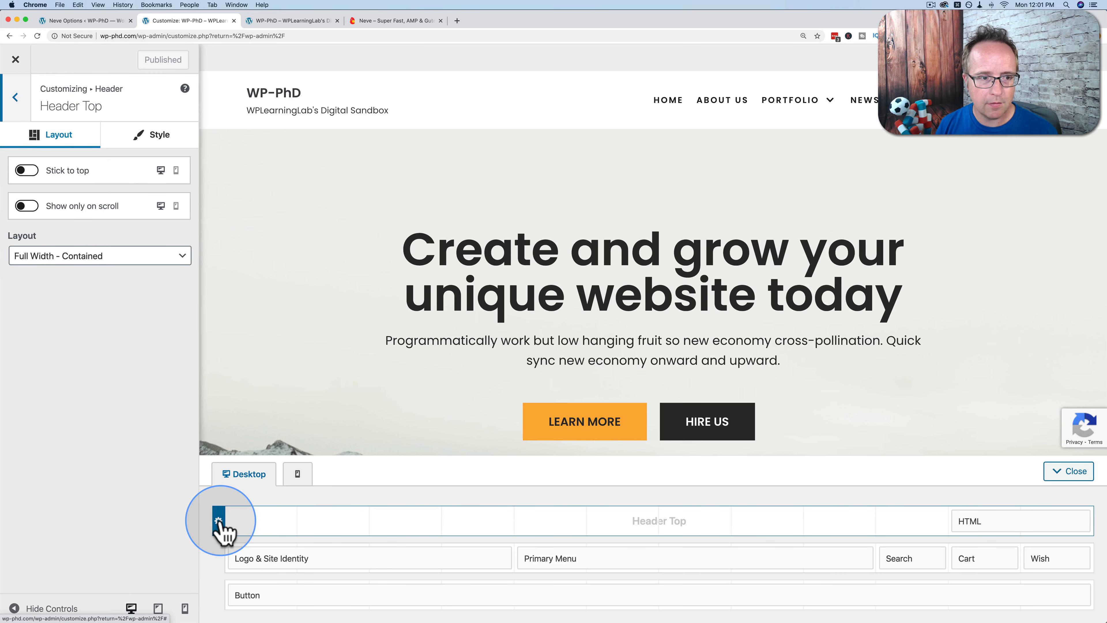
Turn on Stick to bottom for the Footer Top row, publish the change, and view it on the live home page.
{"action": "left_click", "coordinate": [17, 105]}
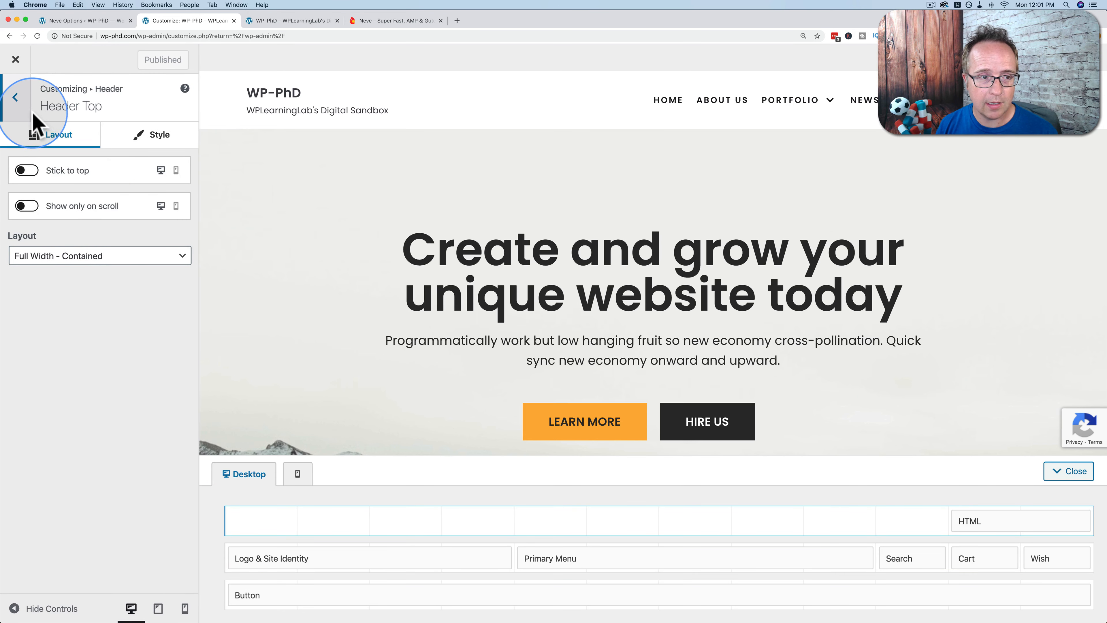
{"action": "left_click", "coordinate": [18, 105]}
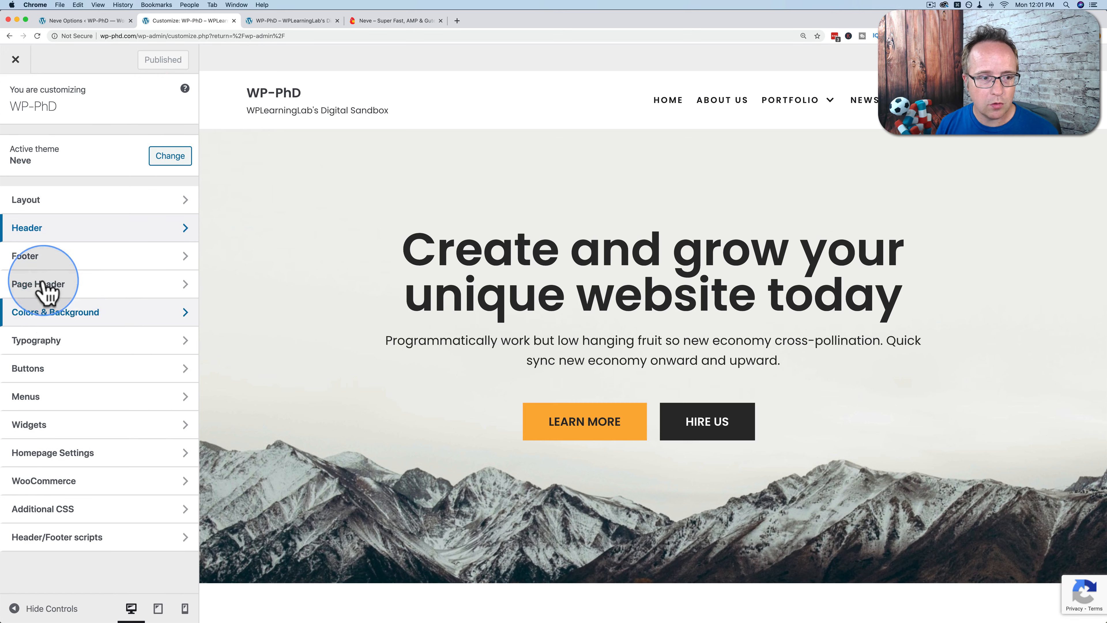
{"action": "left_click", "coordinate": [54, 259]}
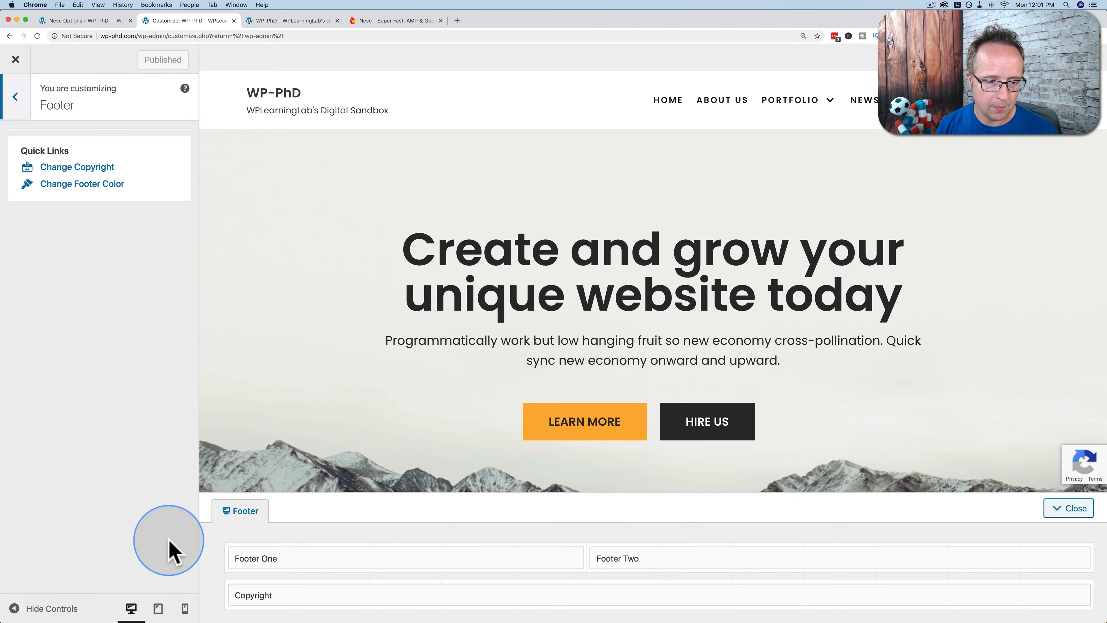
{"action": "left_click", "coordinate": [218, 559]}
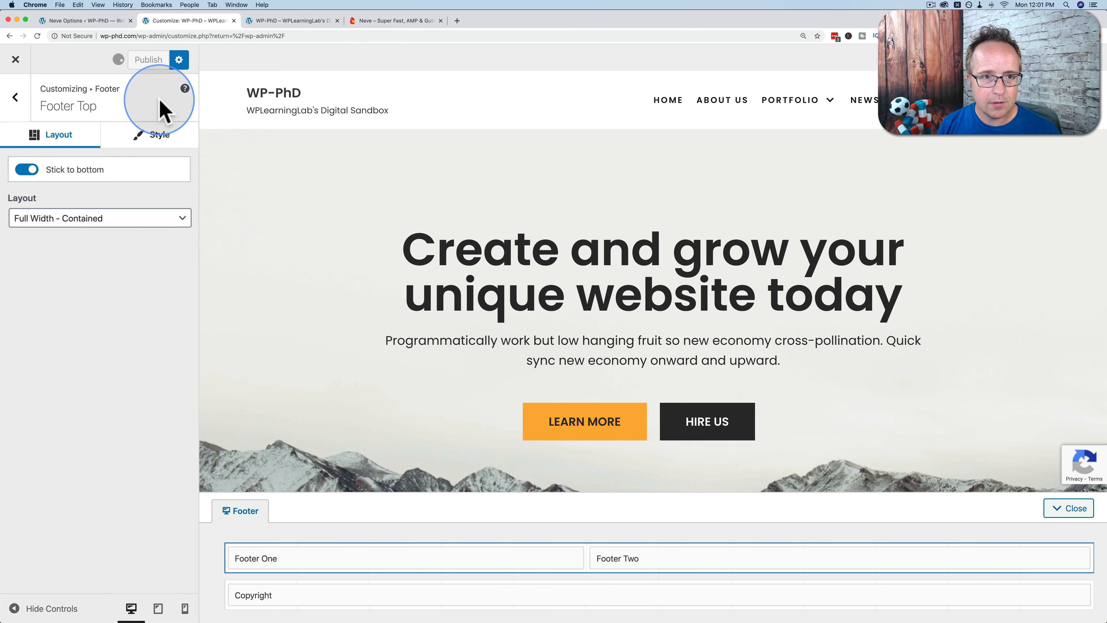
{"action": "left_click", "coordinate": [300, 22]}
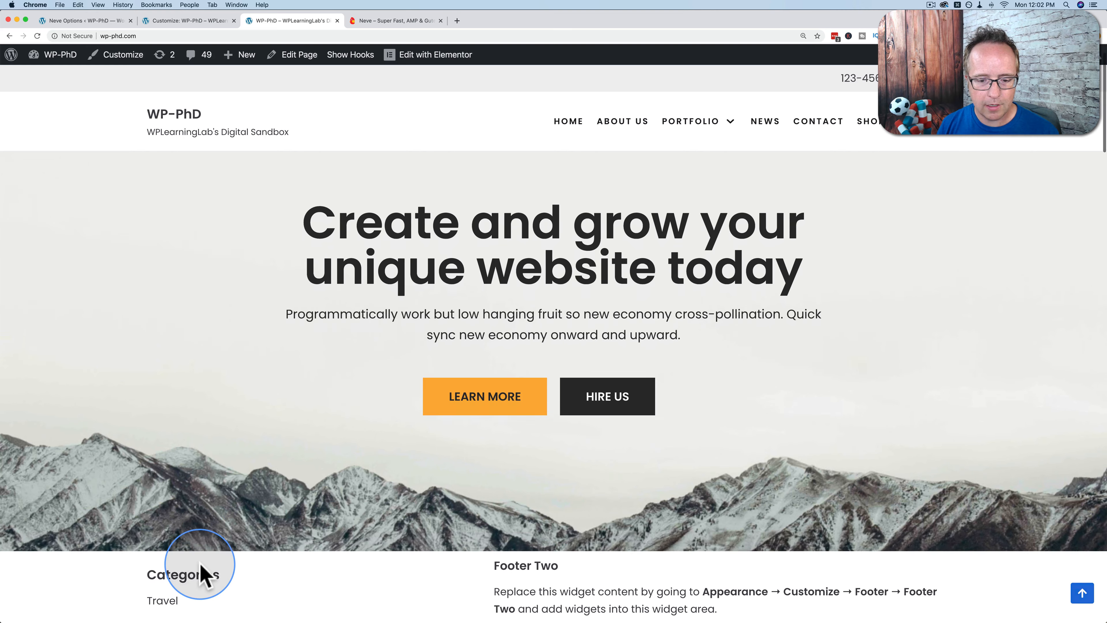
Turn off Stick to bottom for the Footer Top row in the customizer and publish the change.
{"action": "scroll", "coordinate": [468, 482], "scroll_direction": "up", "scroll_amount": 3}
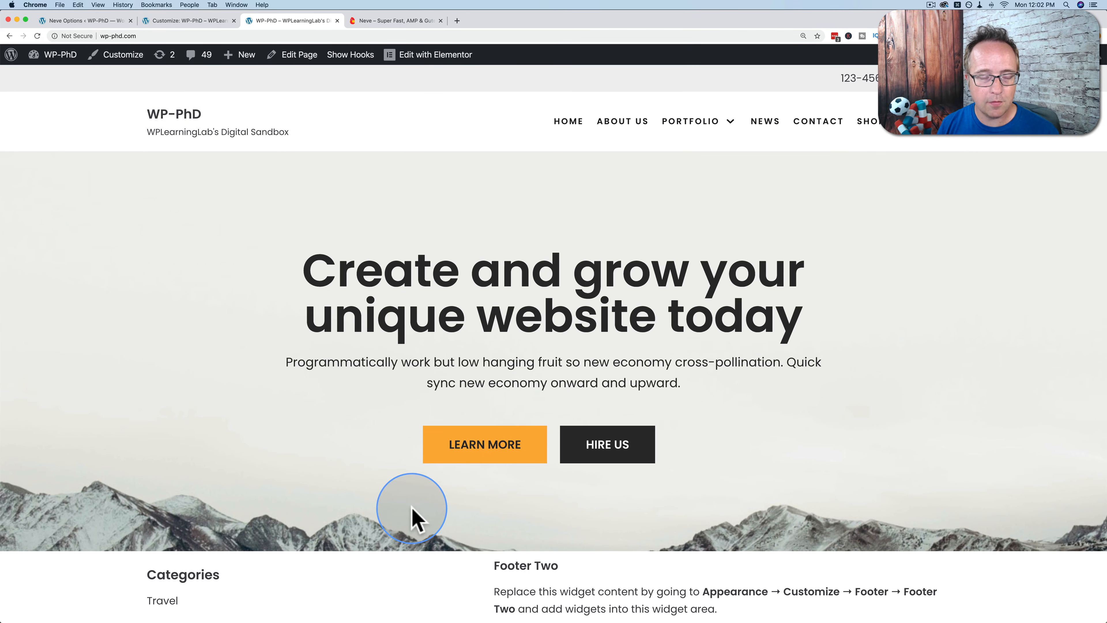
{"action": "left_click", "coordinate": [196, 25]}
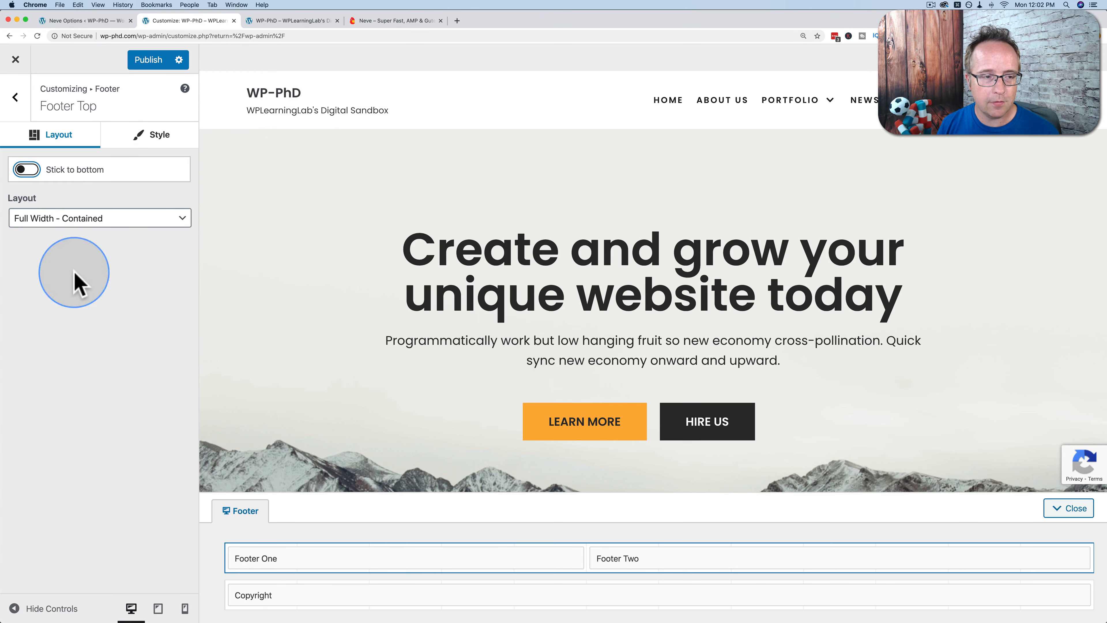
{"action": "left_click", "coordinate": [140, 60]}
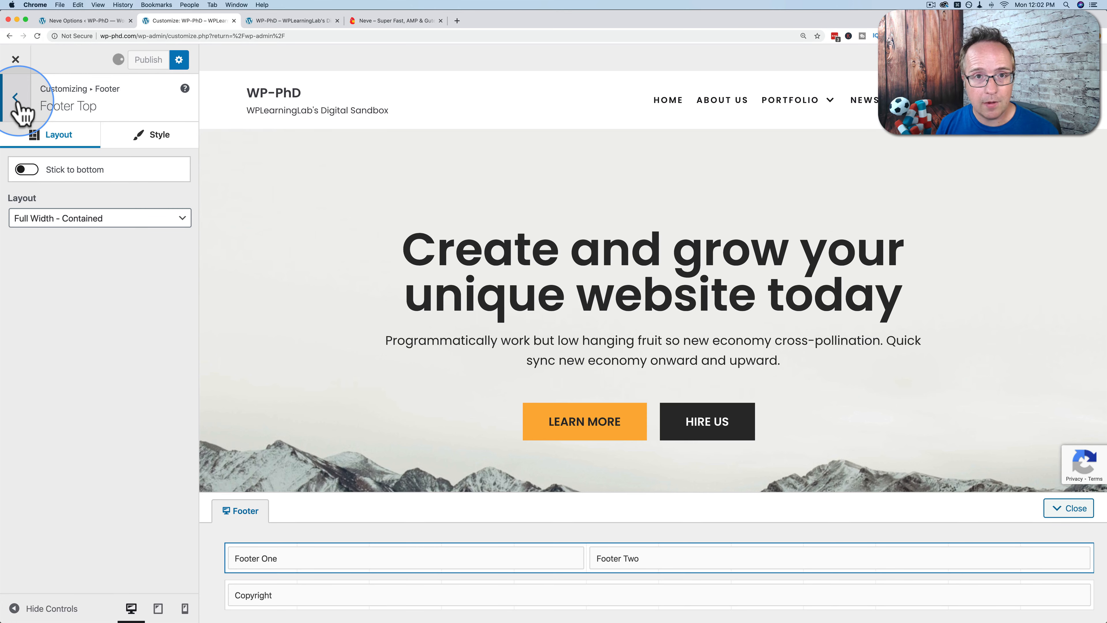
{"action": "left_click", "coordinate": [16, 98]}
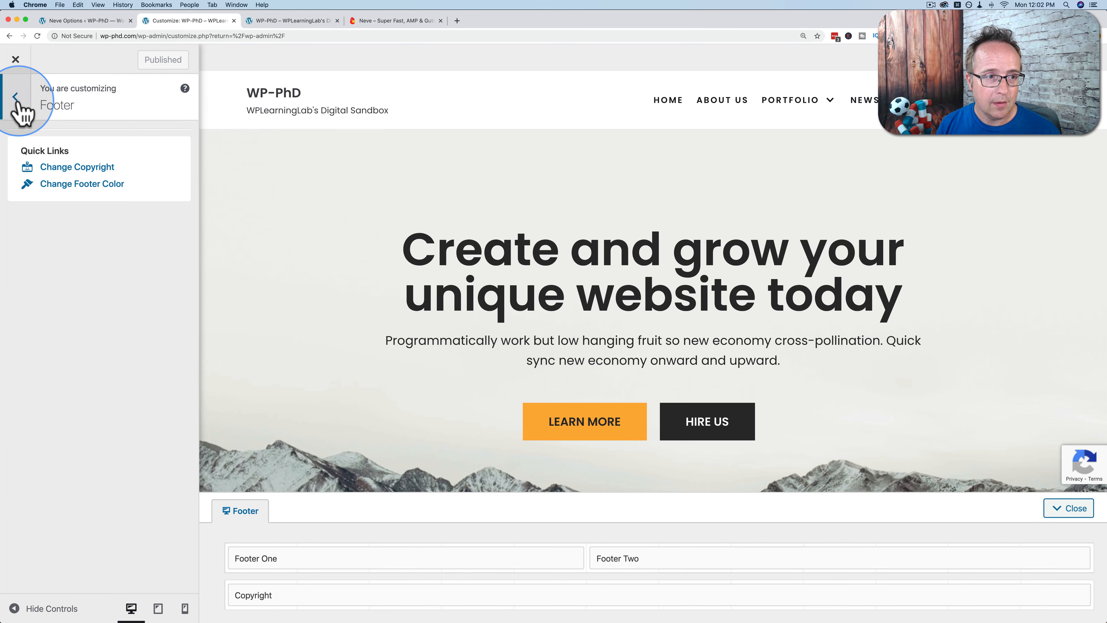
Open the Global Page Header Settings to see which content types display the page header.
{"action": "left_click", "coordinate": [17, 100]}
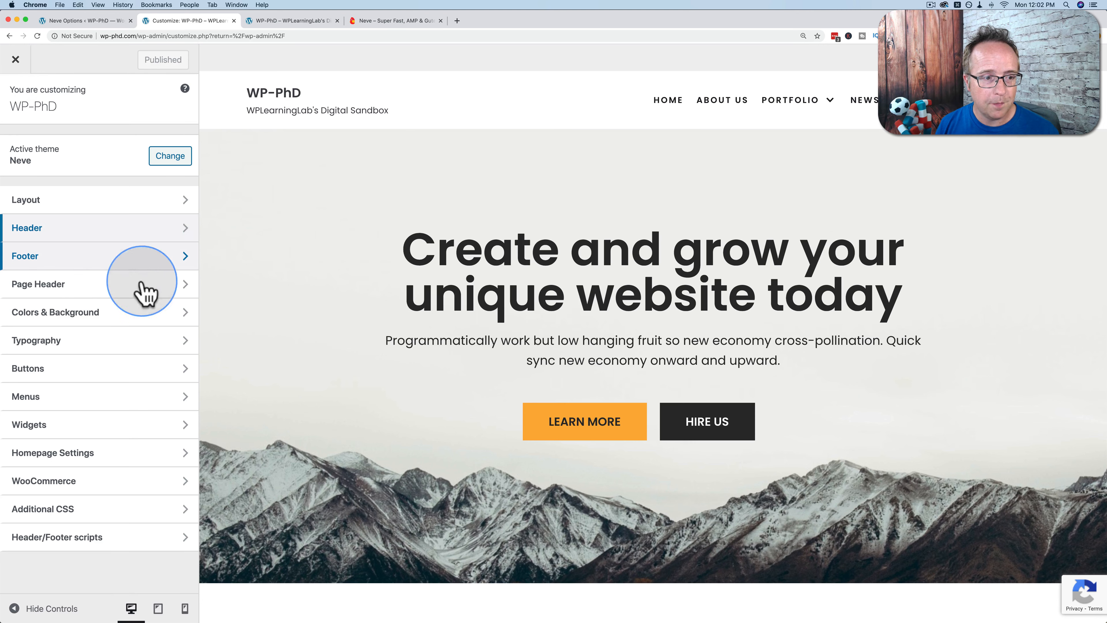
{"action": "left_click", "coordinate": [35, 290]}
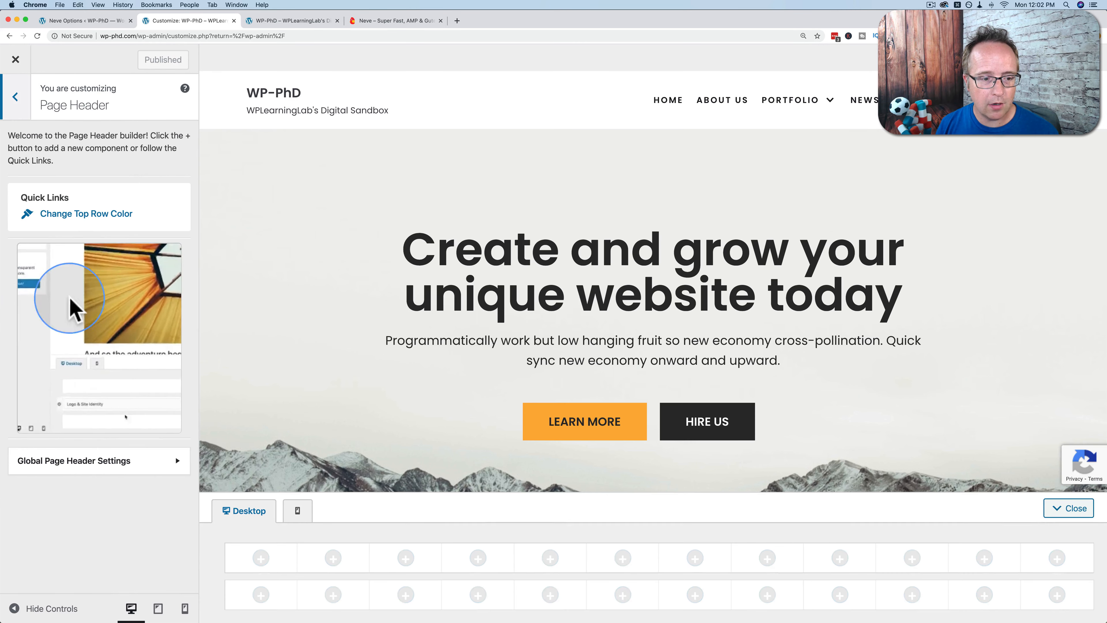
{"action": "left_click", "coordinate": [109, 460]}
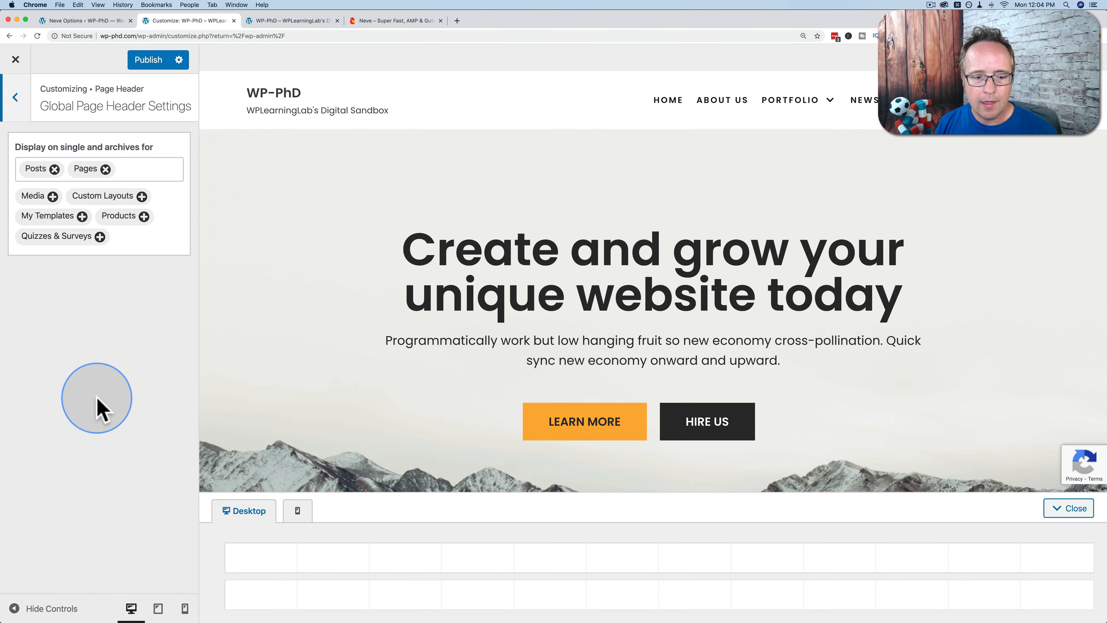
Preview the News page and add a Button component to the middle of the Page Header Top row.
{"action": "left_click", "coordinate": [866, 101]}
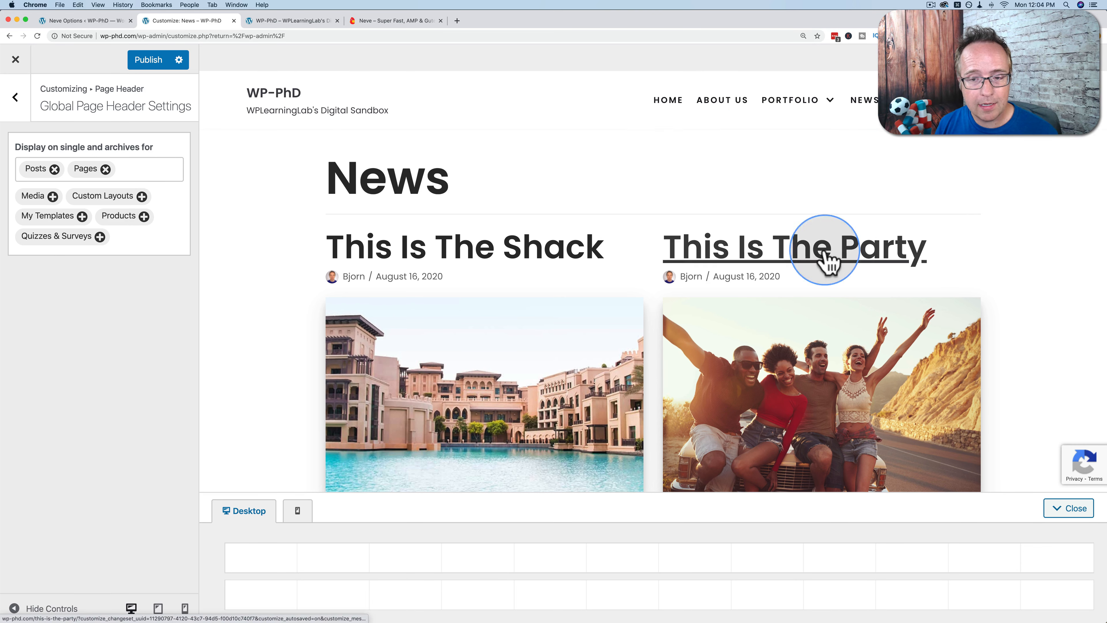
{"action": "mouse_move", "coordinate": [511, 563]}
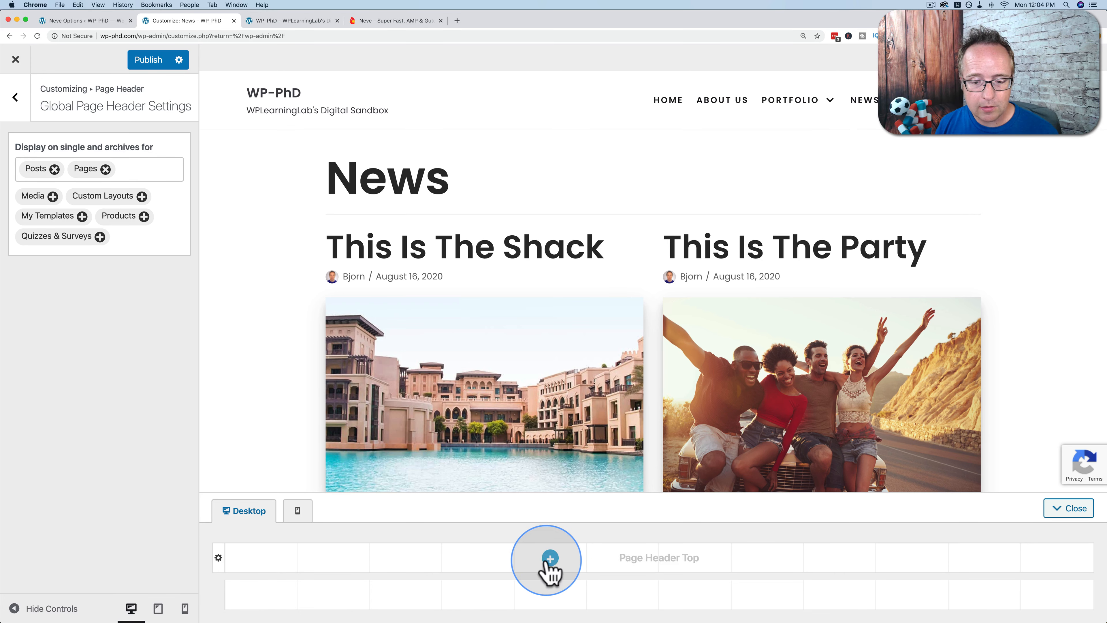
{"action": "left_click", "coordinate": [550, 559]}
{"action": "left_click", "coordinate": [558, 326]}
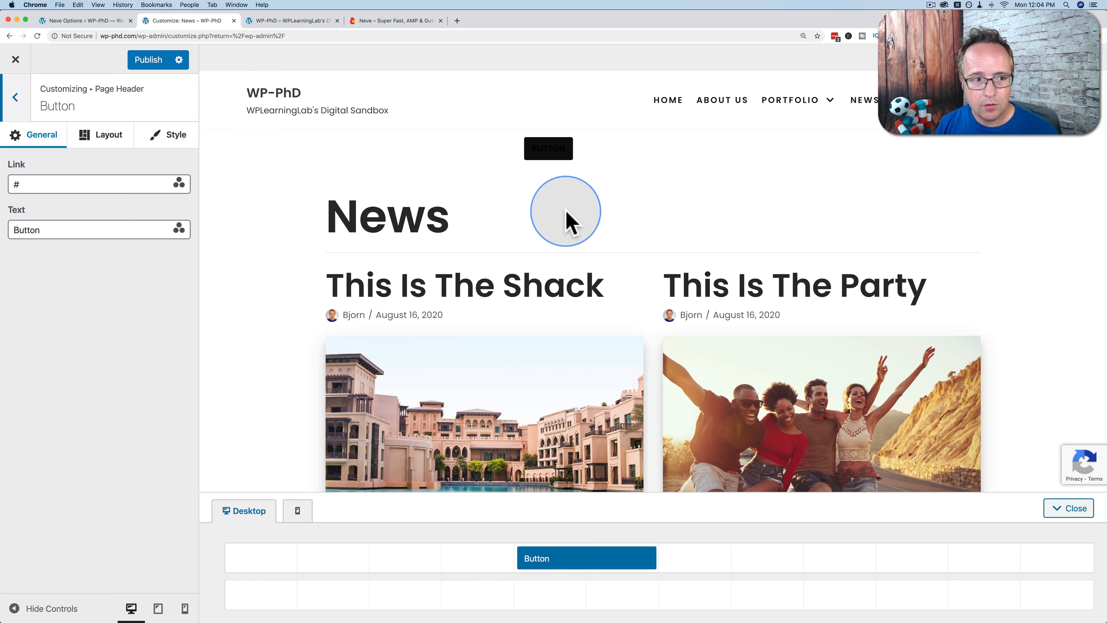
Look at the global page header display settings and the other components offered for the Page Header Top row.
{"action": "left_click", "coordinate": [16, 98]}
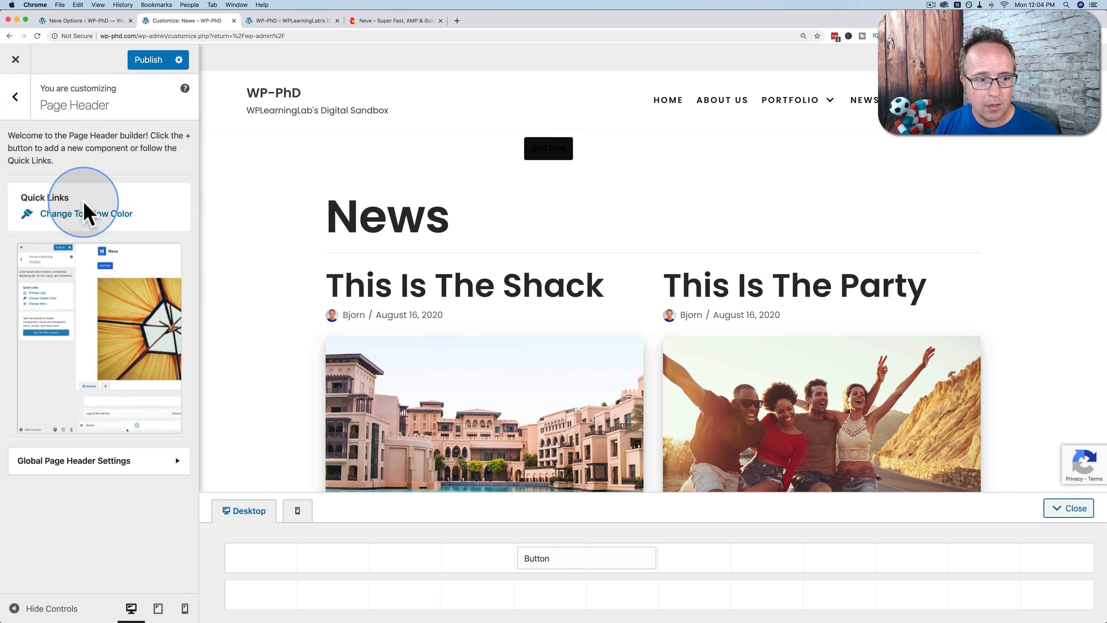
{"action": "left_click", "coordinate": [87, 464]}
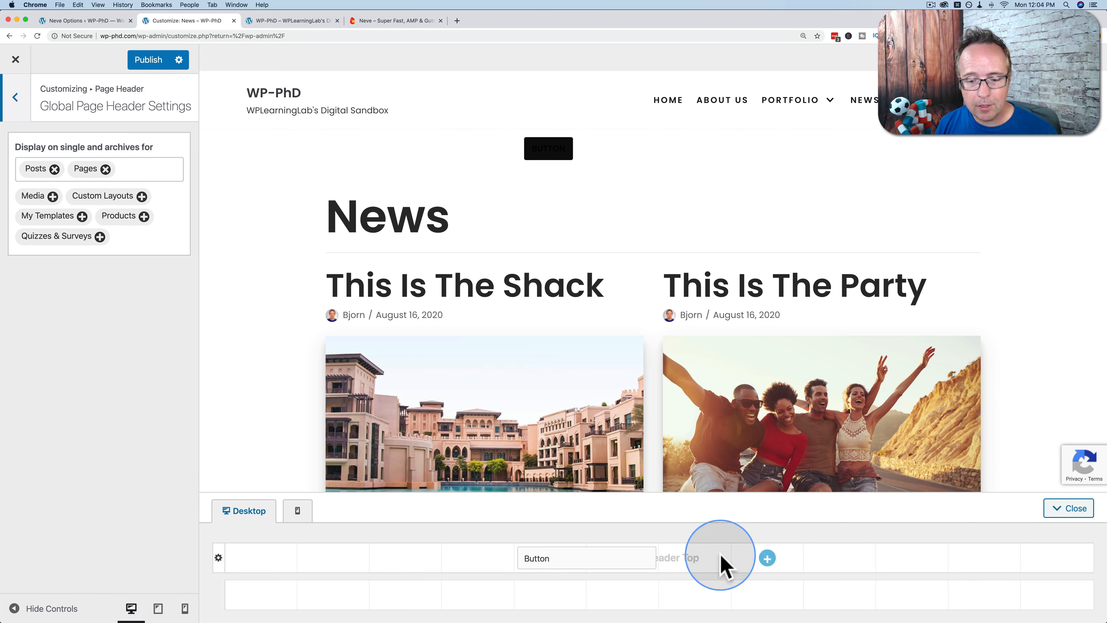
{"action": "left_click", "coordinate": [696, 558]}
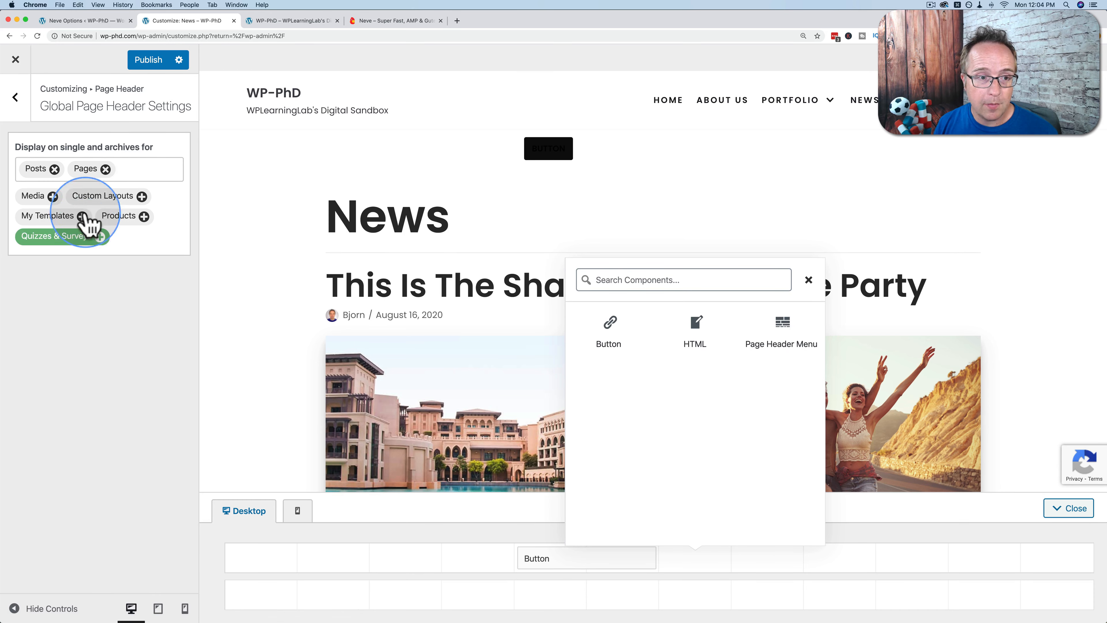
{"action": "left_click", "coordinate": [16, 98]}
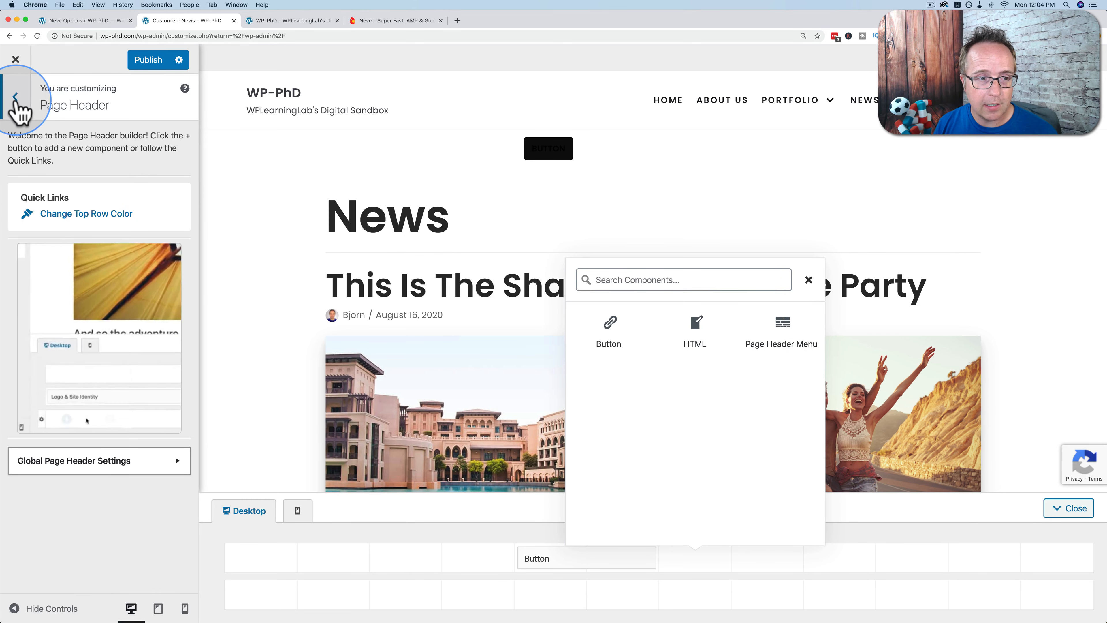
Check the Blog Booster module on the Neve Options page and return to the customizer.
{"action": "left_click", "coordinate": [16, 103]}
{"action": "left_click", "coordinate": [89, 21]}
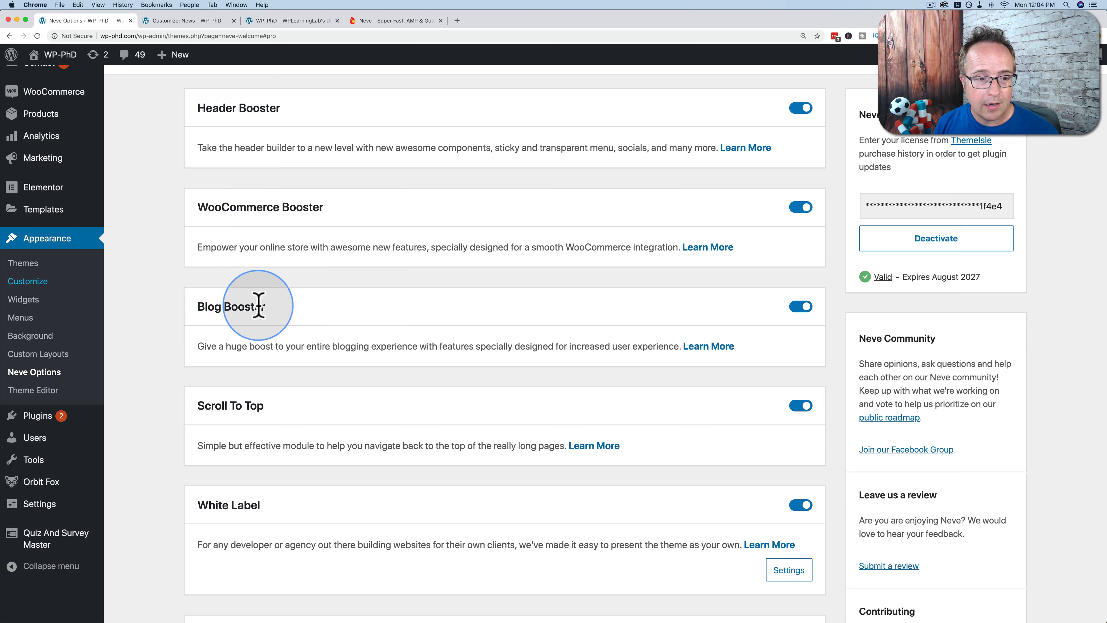
{"action": "left_click", "coordinate": [187, 22]}
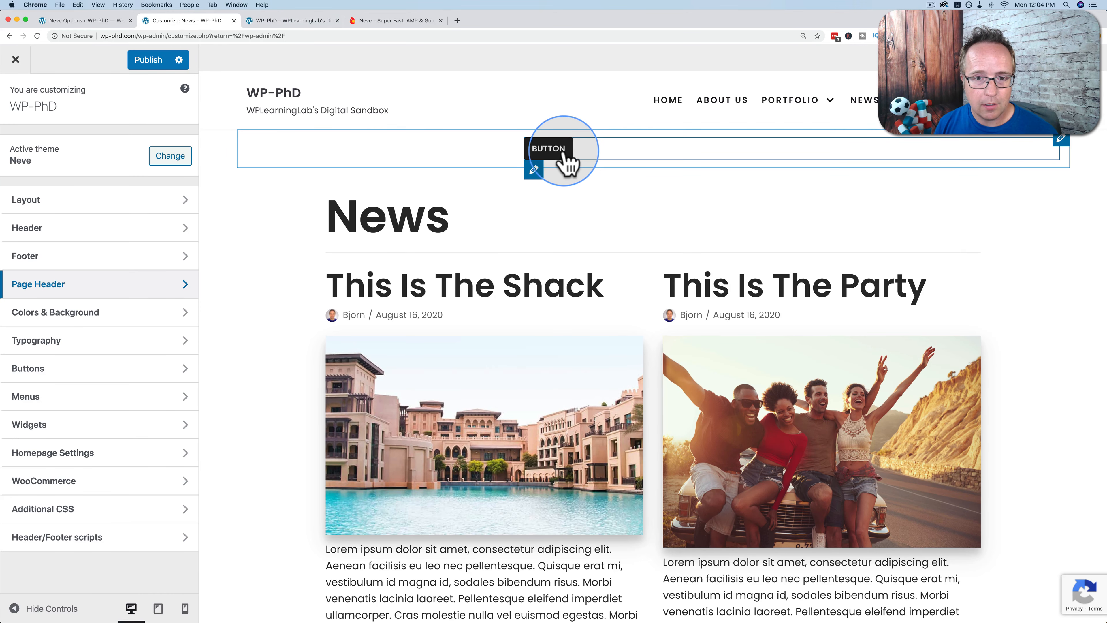
Remove the Button component from the Page Header Top row and return to the main customizer list.
{"action": "left_click", "coordinate": [83, 288]}
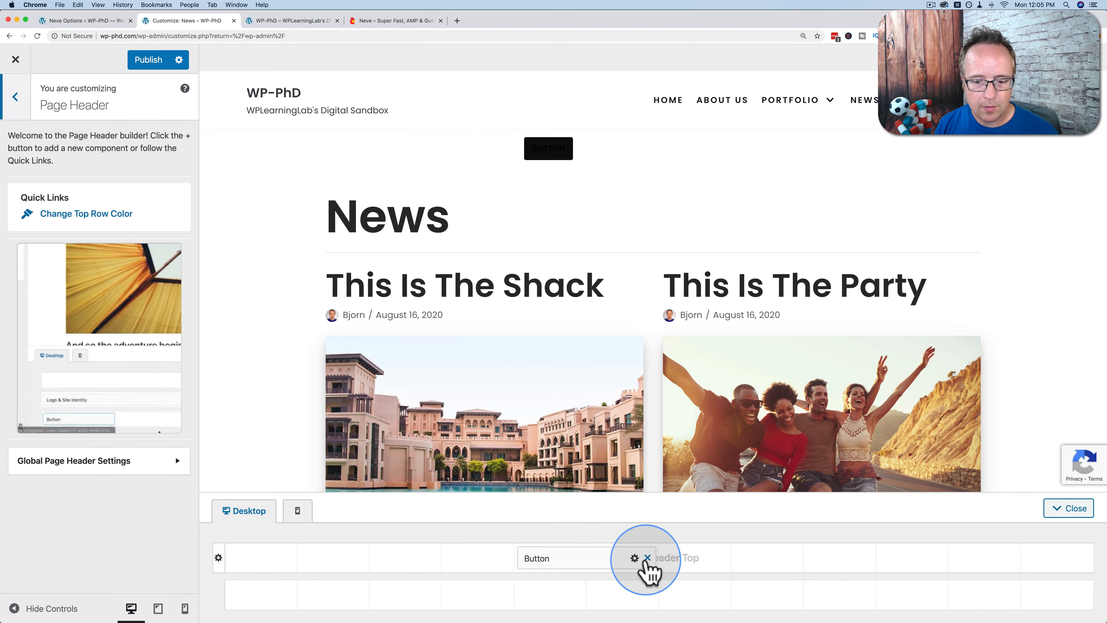
{"action": "left_click", "coordinate": [645, 560]}
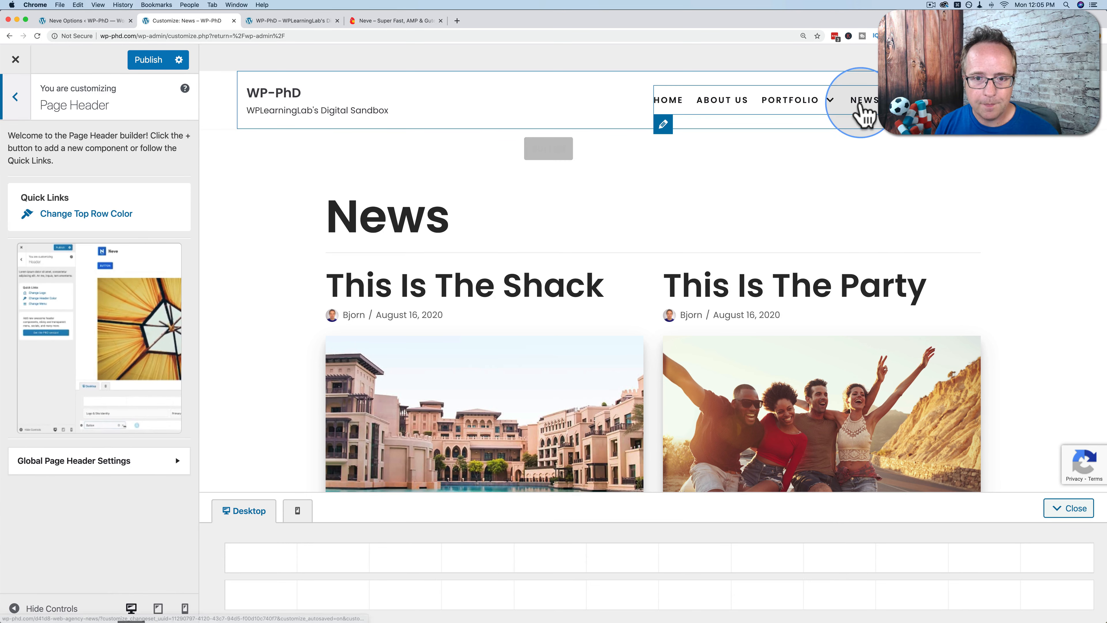
{"action": "left_click", "coordinate": [15, 97]}
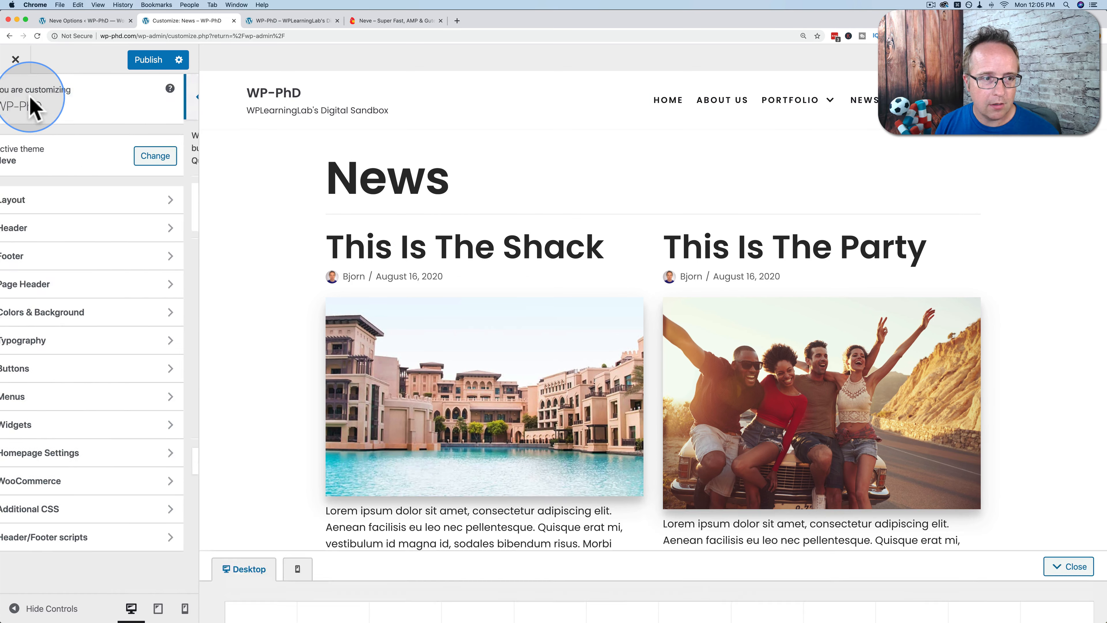
Set the desktop author avatar size to 36 in the Blog / Archive layout settings and switch to the tablet size setting.
{"action": "left_click", "coordinate": [63, 202]}
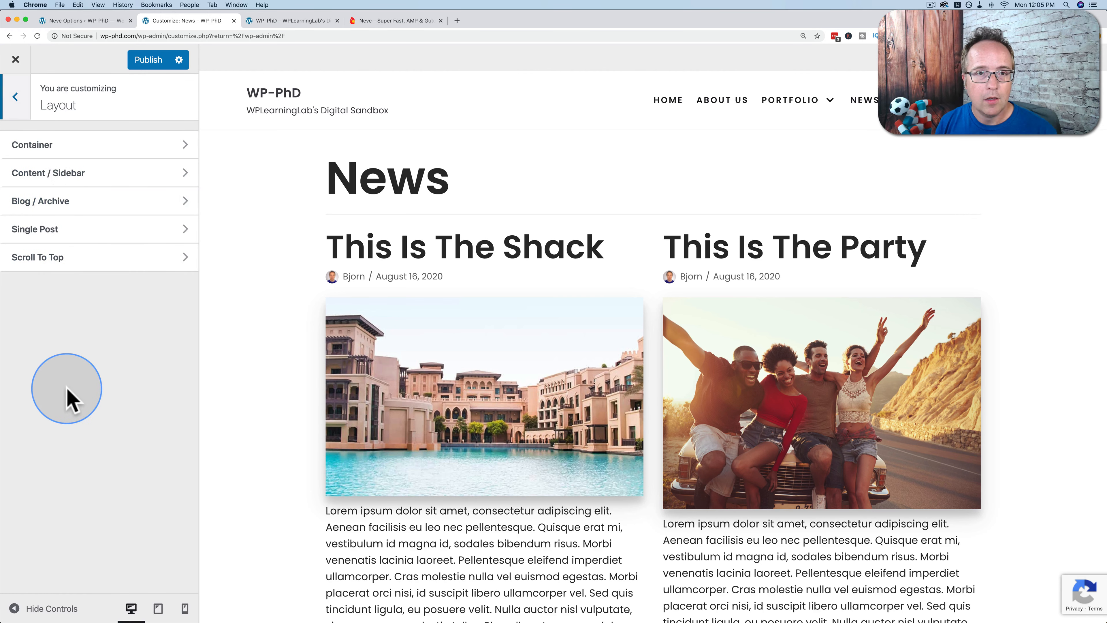
{"action": "left_click", "coordinate": [53, 206]}
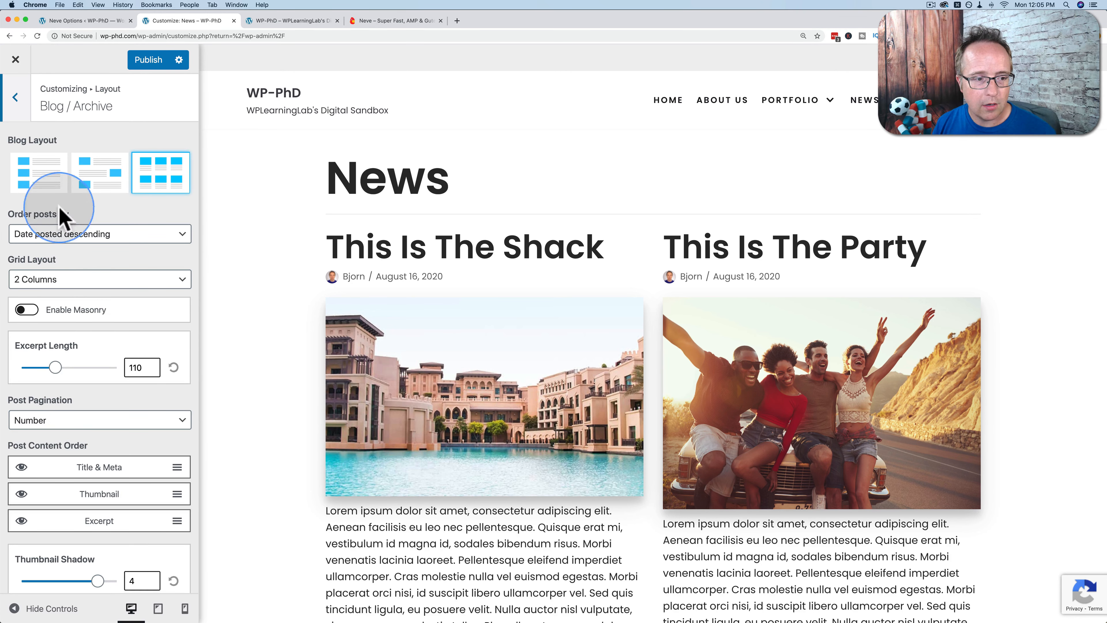
{"action": "scroll", "coordinate": [297, 410], "scroll_direction": "down", "scroll_amount": 1}
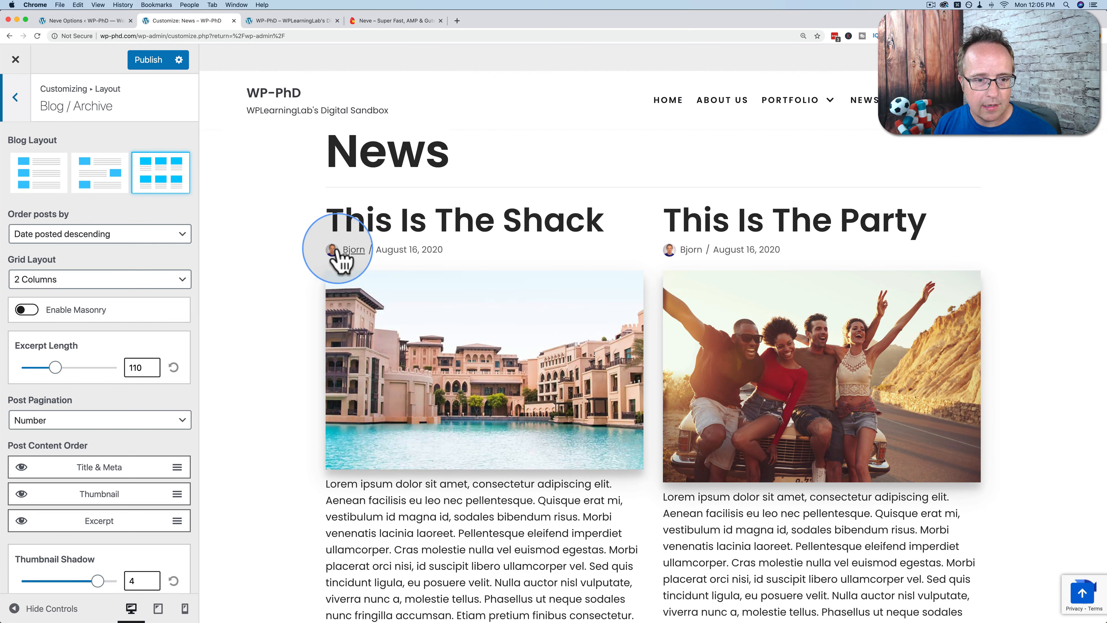
{"action": "scroll", "coordinate": [149, 339], "scroll_direction": "down", "scroll_amount": 3}
{"action": "scroll", "coordinate": [141, 340], "scroll_direction": "down", "scroll_amount": 10}
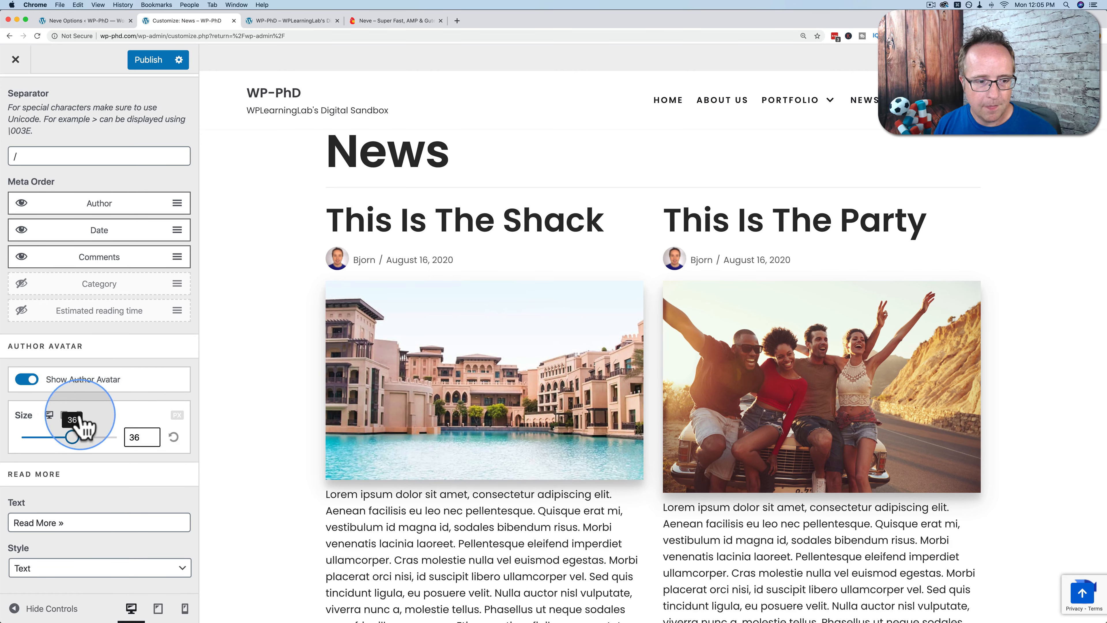
{"action": "left_click", "coordinate": [64, 415]}
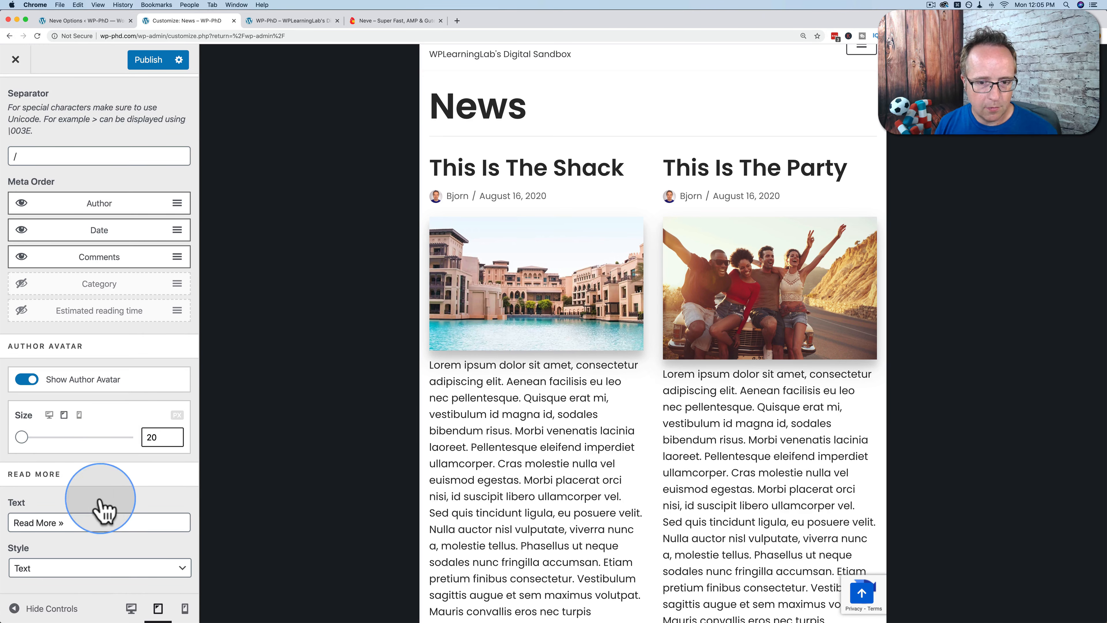
Change the blog posts' Read More text to "Go here >" and its style to Primary Button.
{"action": "scroll", "coordinate": [483, 375], "scroll_direction": "down", "scroll_amount": 5}
{"action": "scroll", "coordinate": [483, 382], "scroll_direction": "down", "scroll_amount": 5}
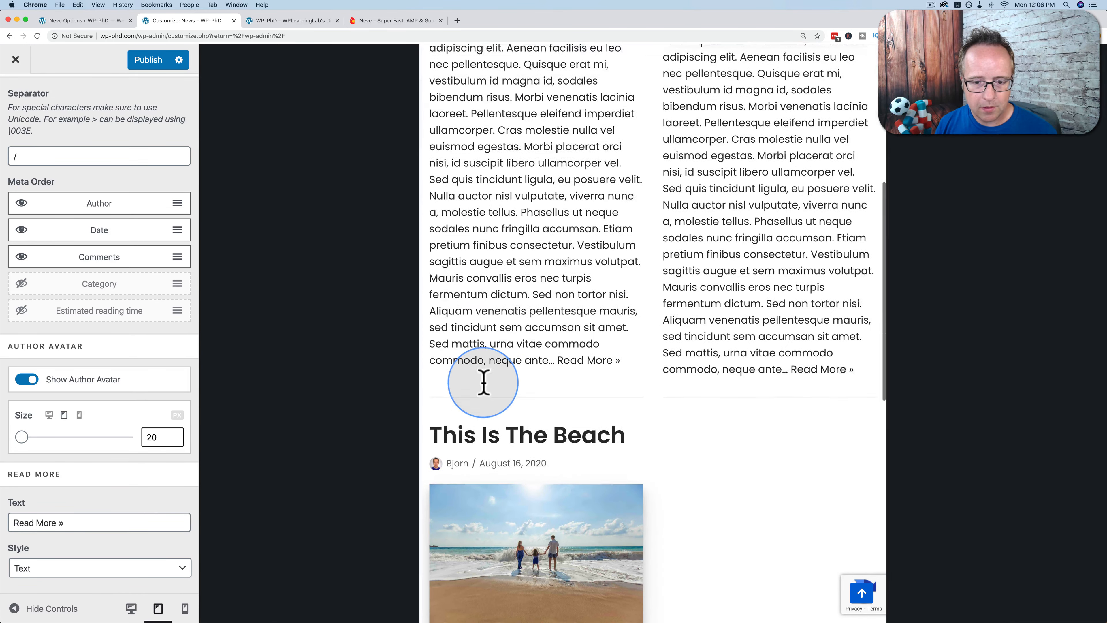
{"action": "left_click_drag", "start_coordinate": [556, 349], "coordinate": [636, 353]}
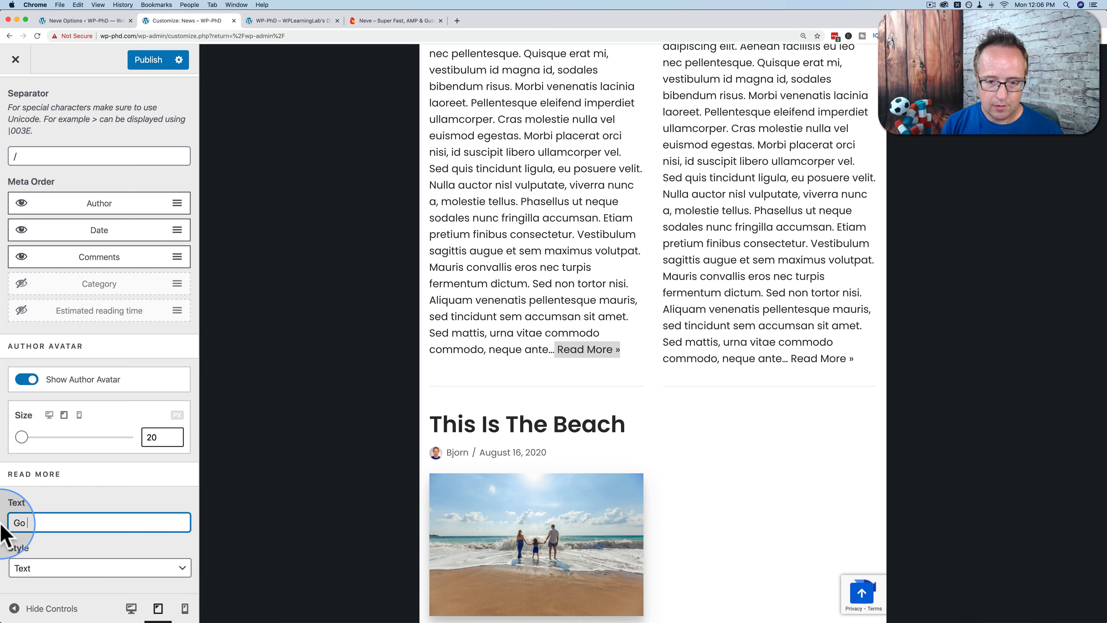
{"action": "type", "text": "Go here >"}
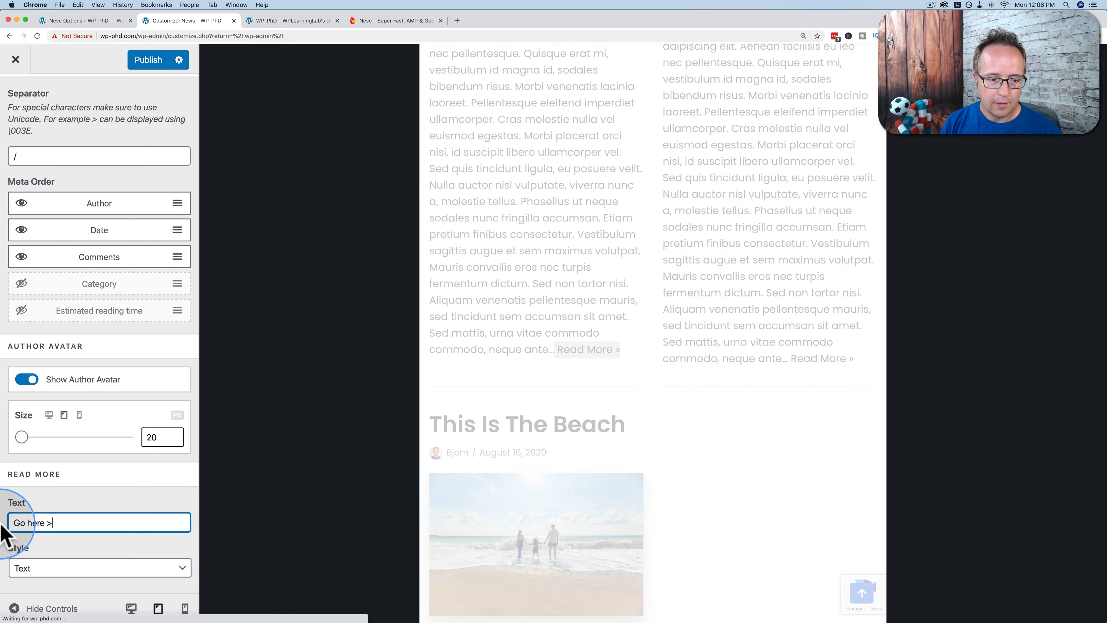
{"action": "left_click", "coordinate": [178, 548]}
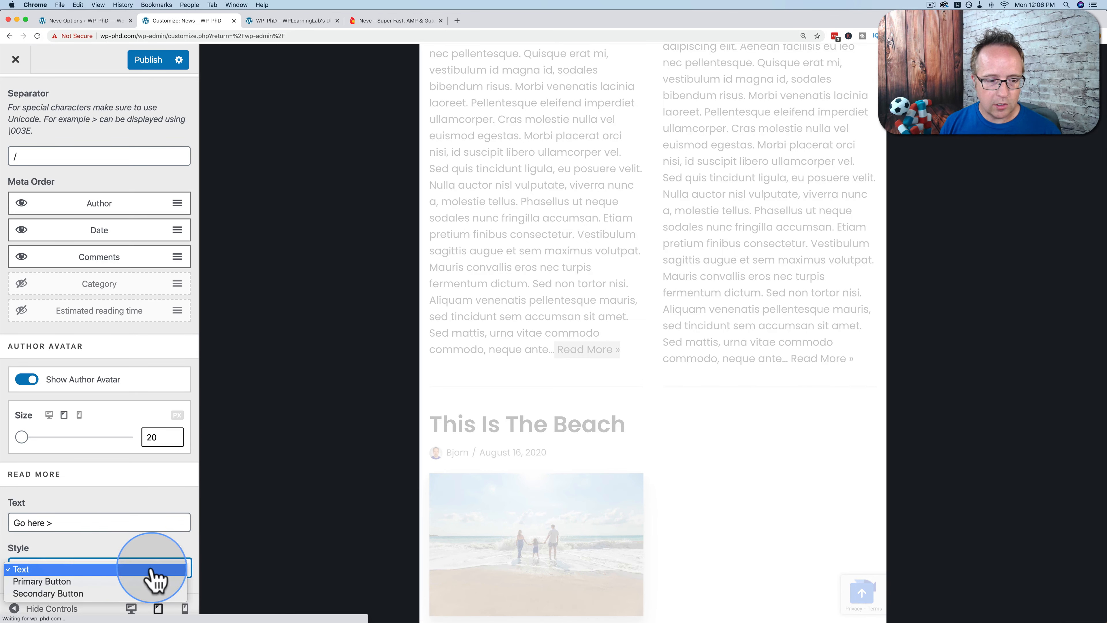
{"action": "left_click", "coordinate": [70, 582]}
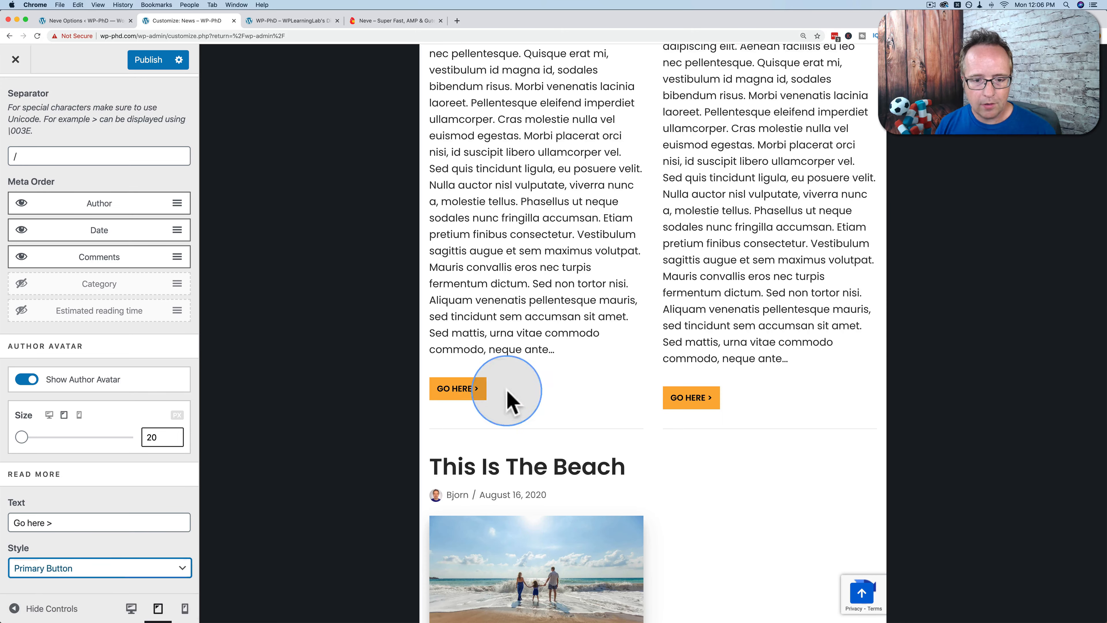
{"action": "left_click", "coordinate": [48, 575]}
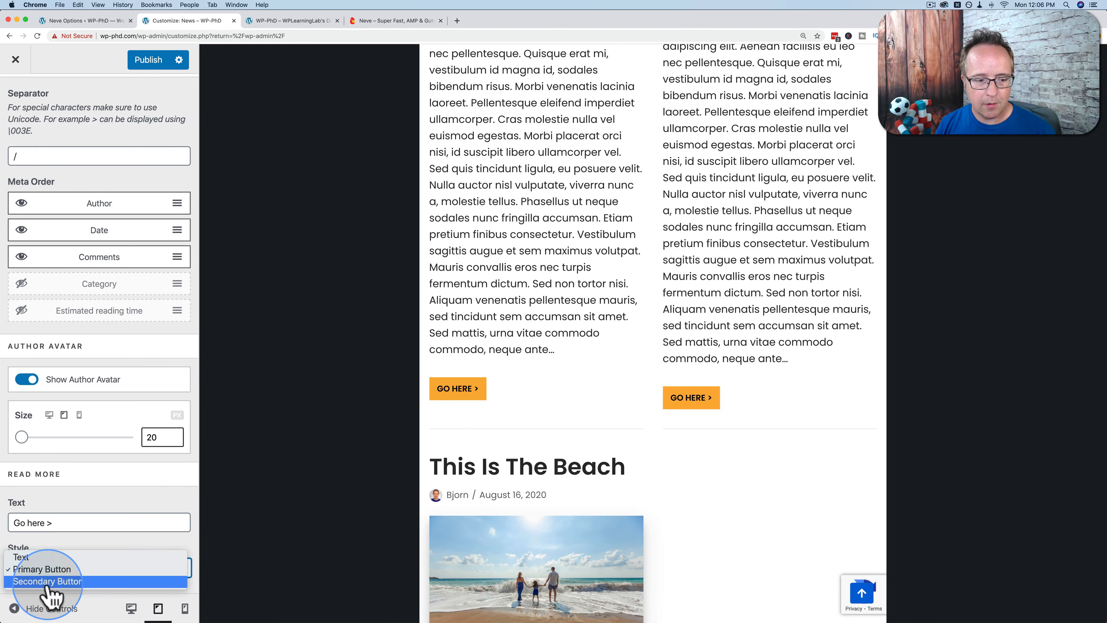
{"action": "left_click", "coordinate": [39, 128]}
Look at the Primary and Secondary button appearance settings in the customizer's Buttons section.
{"action": "scroll", "coordinate": [37, 131], "scroll_direction": "up", "scroll_amount": 10}
{"action": "left_click", "coordinate": [18, 99]}
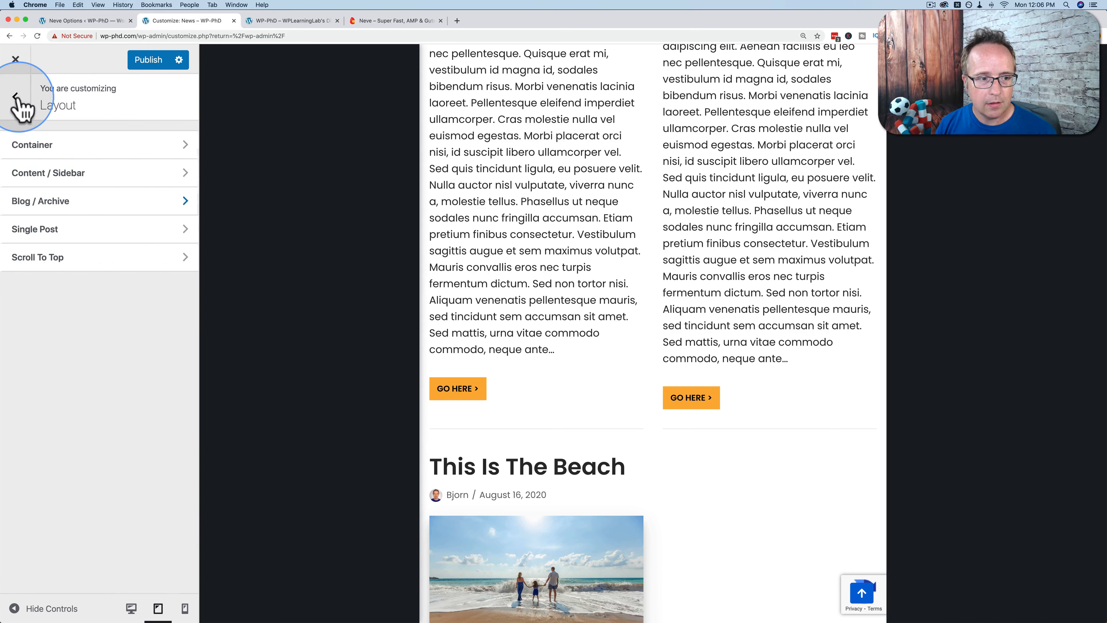
{"action": "left_click", "coordinate": [17, 100]}
{"action": "left_click", "coordinate": [43, 372]}
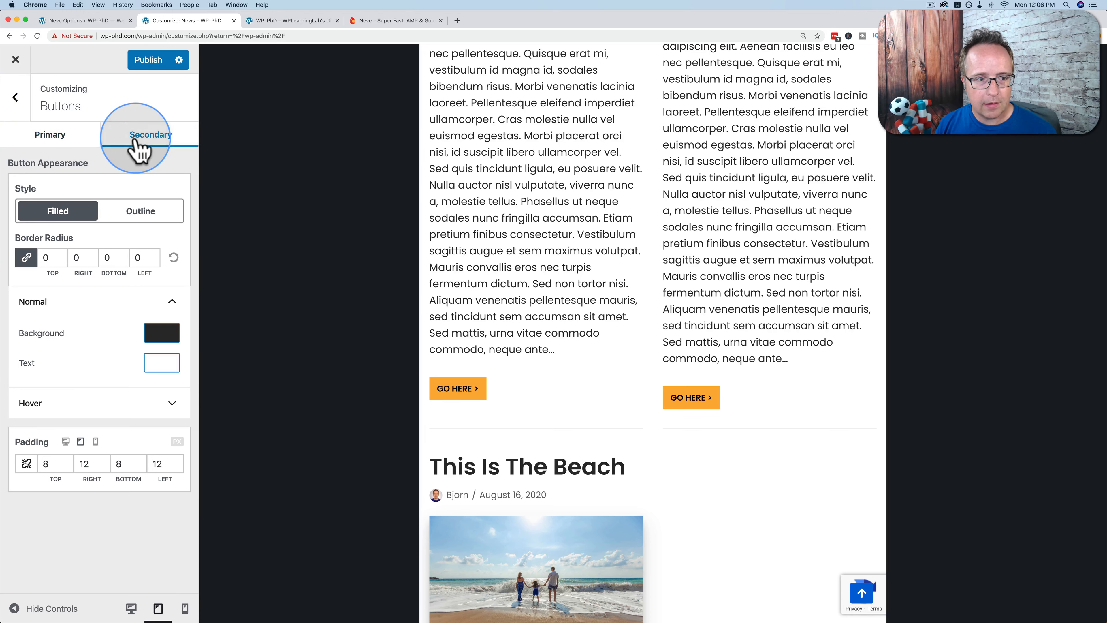
{"action": "left_click", "coordinate": [65, 139]}
{"action": "left_click", "coordinate": [125, 140]}
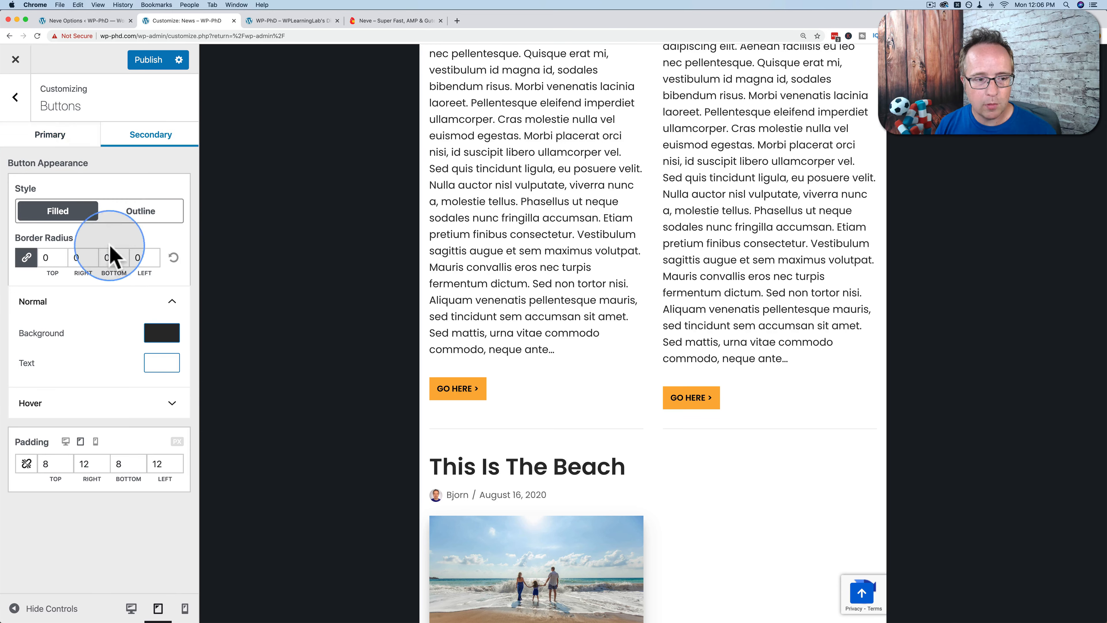
Return to the Blog / Archive layout settings and show Estimated reading time in the posts' meta order.
{"action": "left_click", "coordinate": [15, 97]}
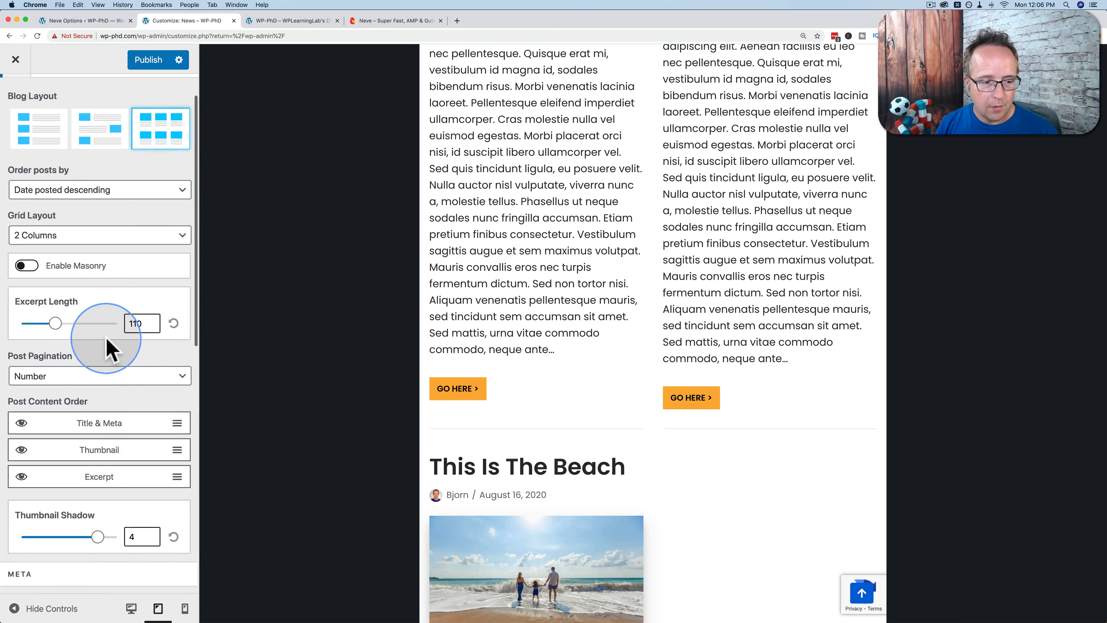
{"action": "scroll", "coordinate": [107, 348], "scroll_direction": "down", "scroll_amount": 8}
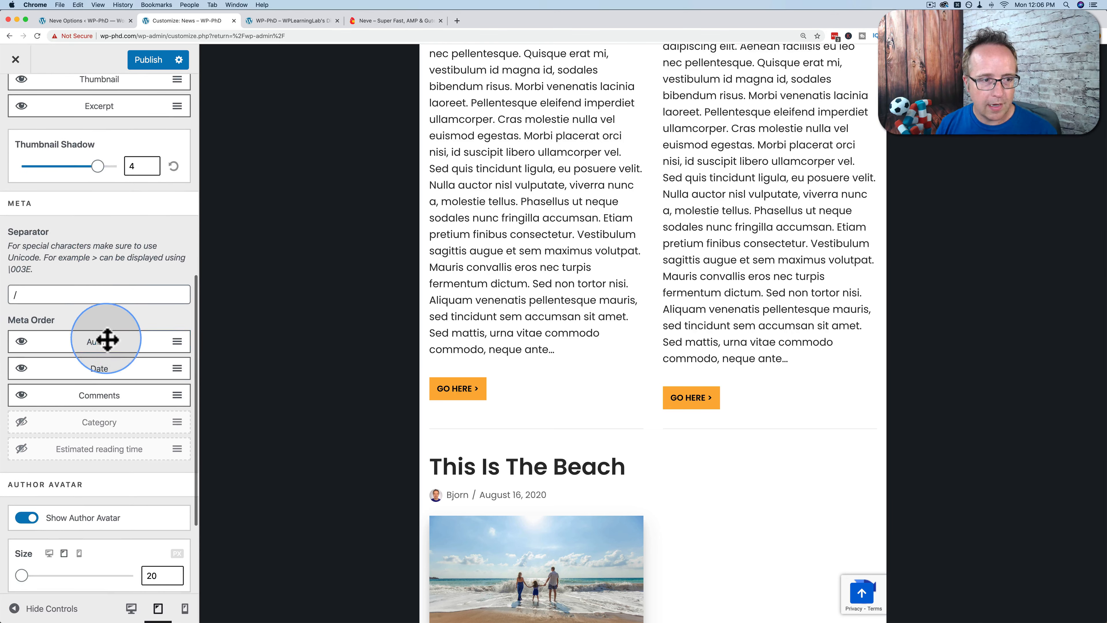
{"action": "scroll", "coordinate": [46, 275], "scroll_direction": "down", "scroll_amount": 2}
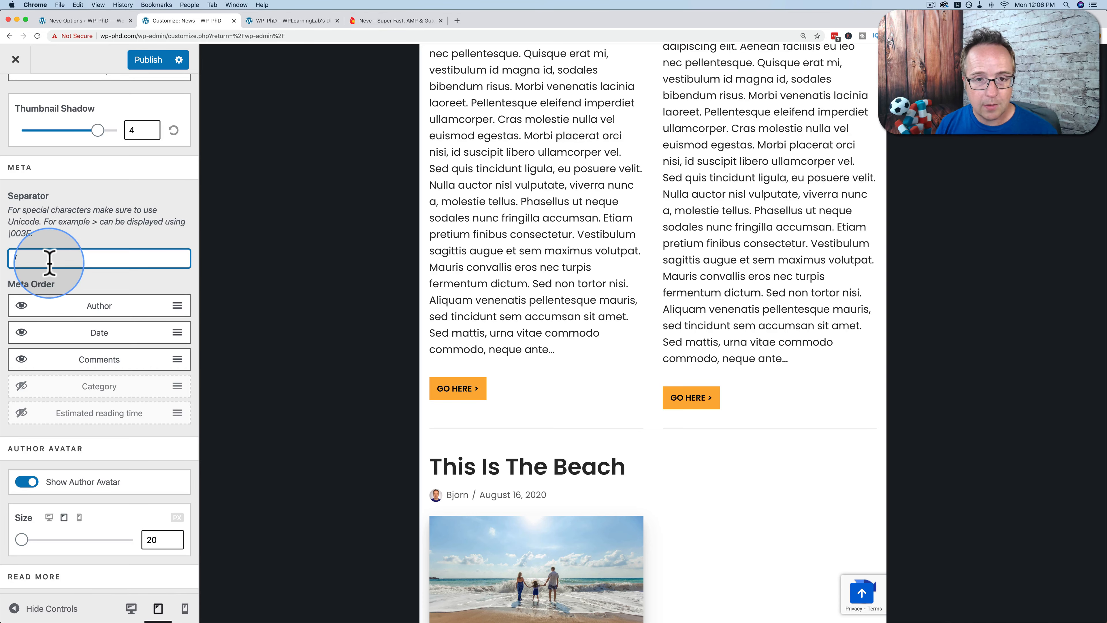
{"action": "left_click", "coordinate": [449, 432]}
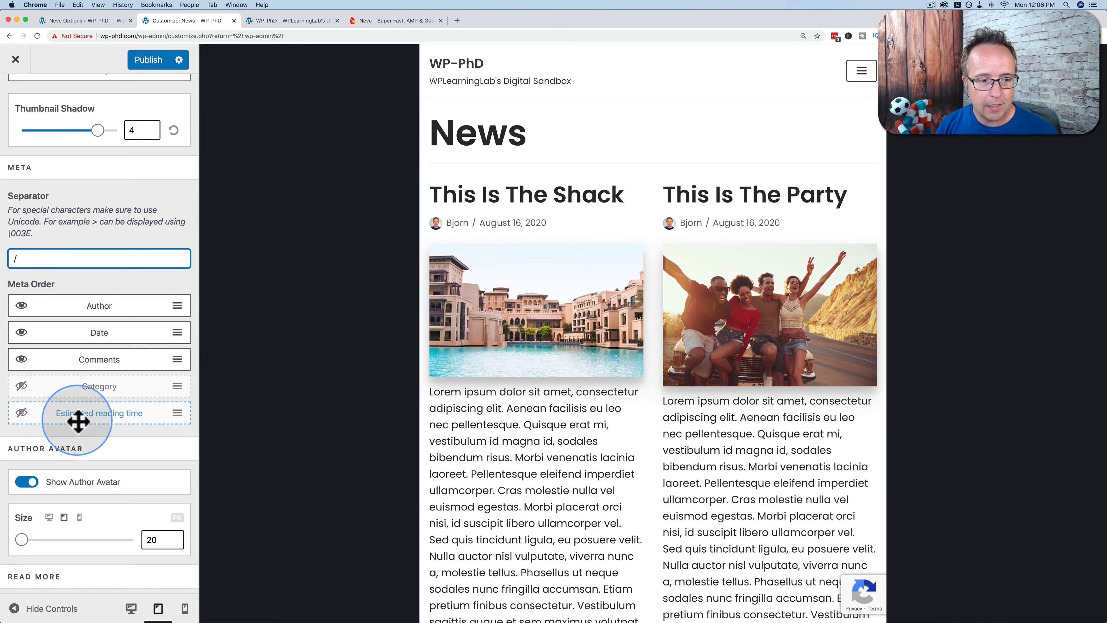
{"action": "left_click", "coordinate": [22, 413]}
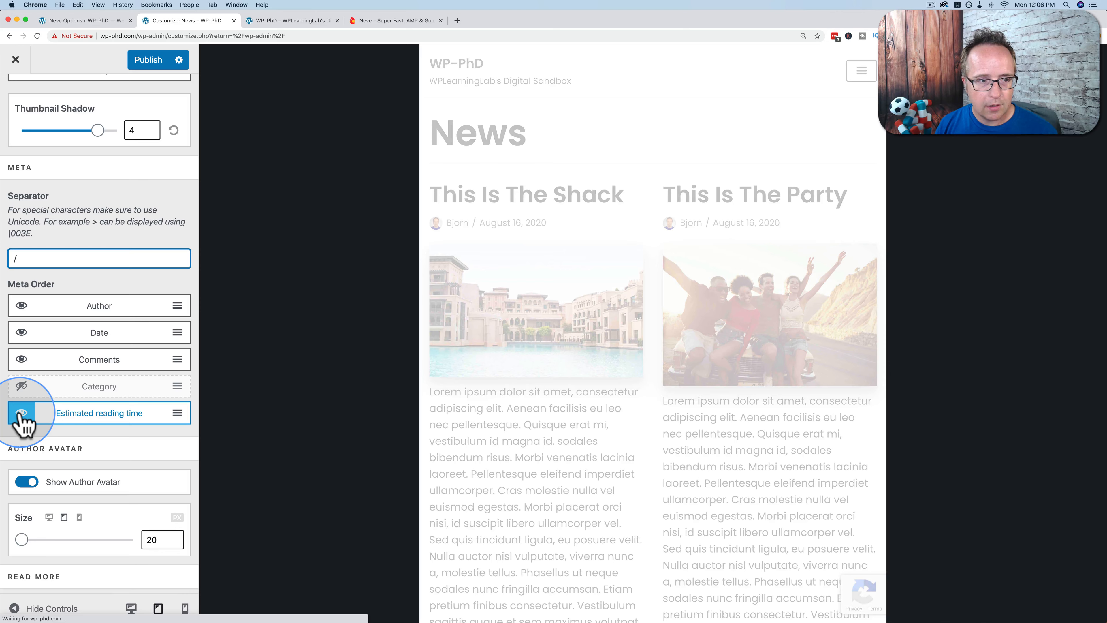
{"action": "left_click_drag", "start_coordinate": [558, 222], "coordinate": [619, 231]}
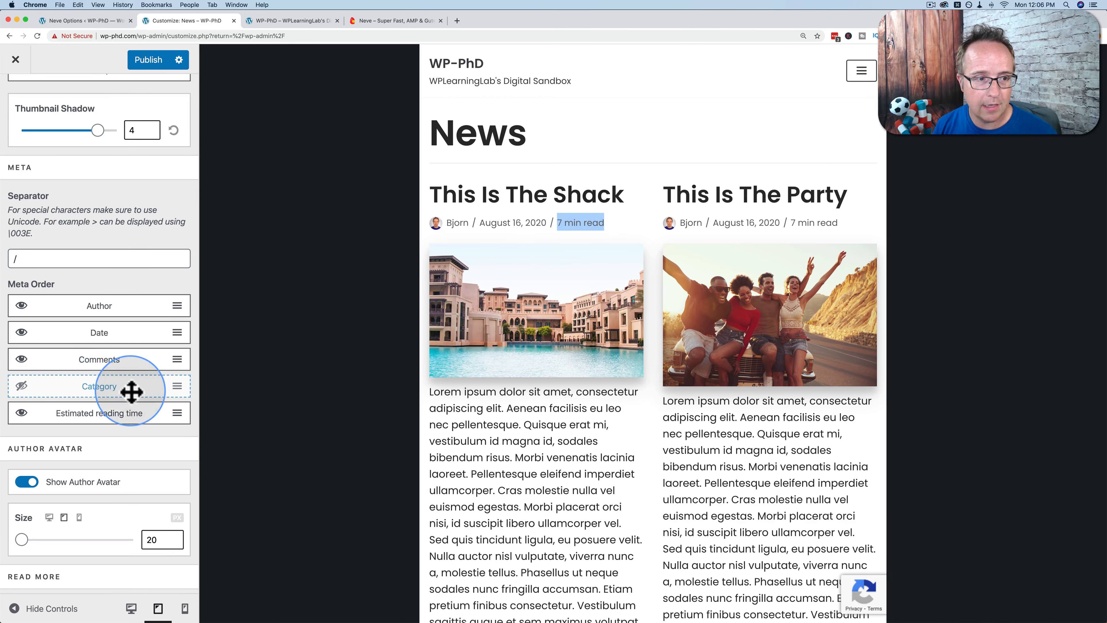
Open the This Is The Shack post in the preview and examine the Single Post layout's elements and Comment Section Style options.
{"action": "scroll", "coordinate": [131, 393], "scroll_direction": "up", "scroll_amount": 10}
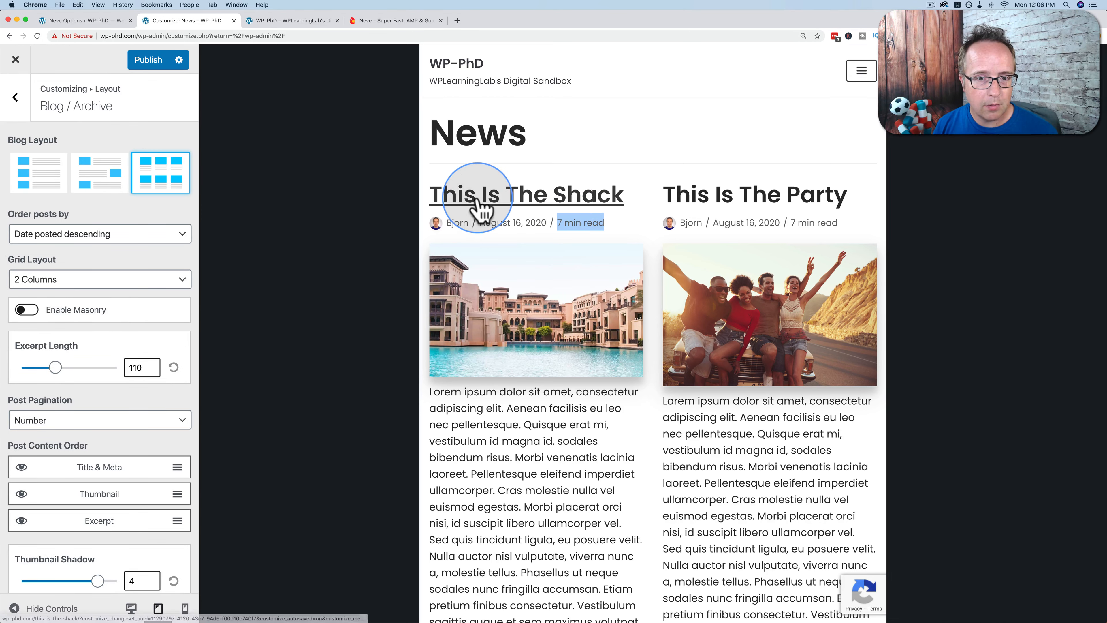
{"action": "left_click", "coordinate": [483, 205]}
{"action": "left_click", "coordinate": [15, 97]}
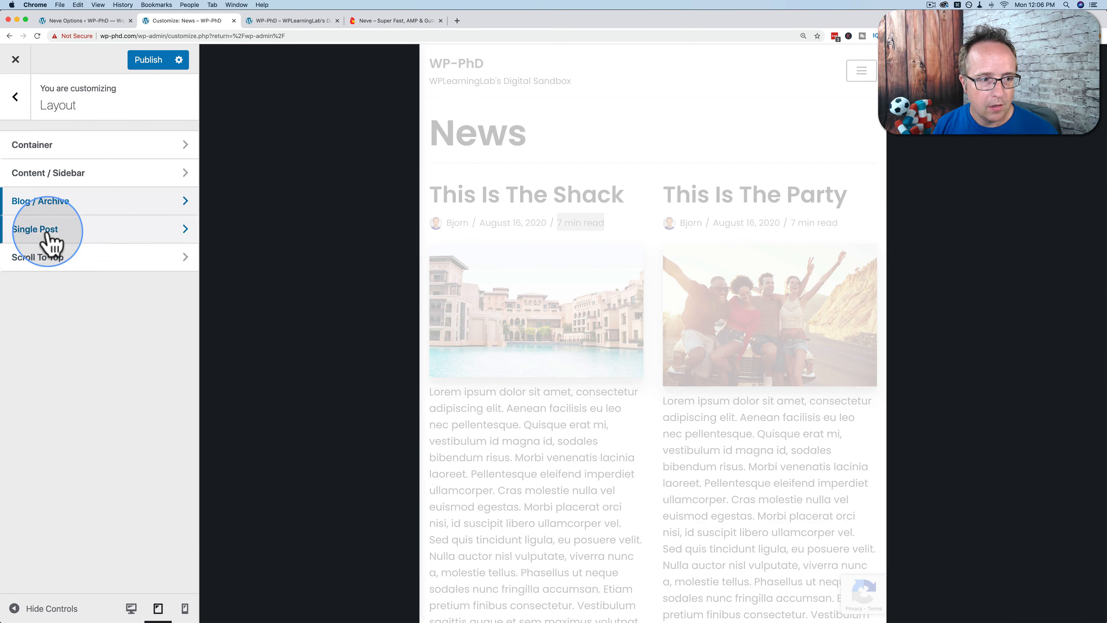
{"action": "left_click", "coordinate": [43, 229]}
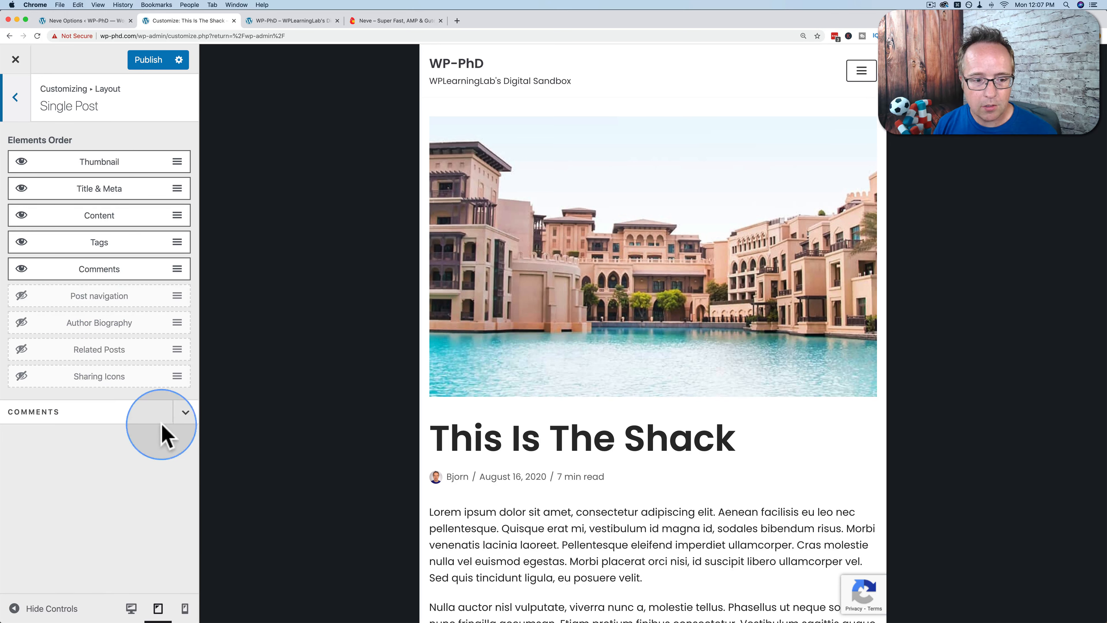
{"action": "left_click", "coordinate": [186, 412]}
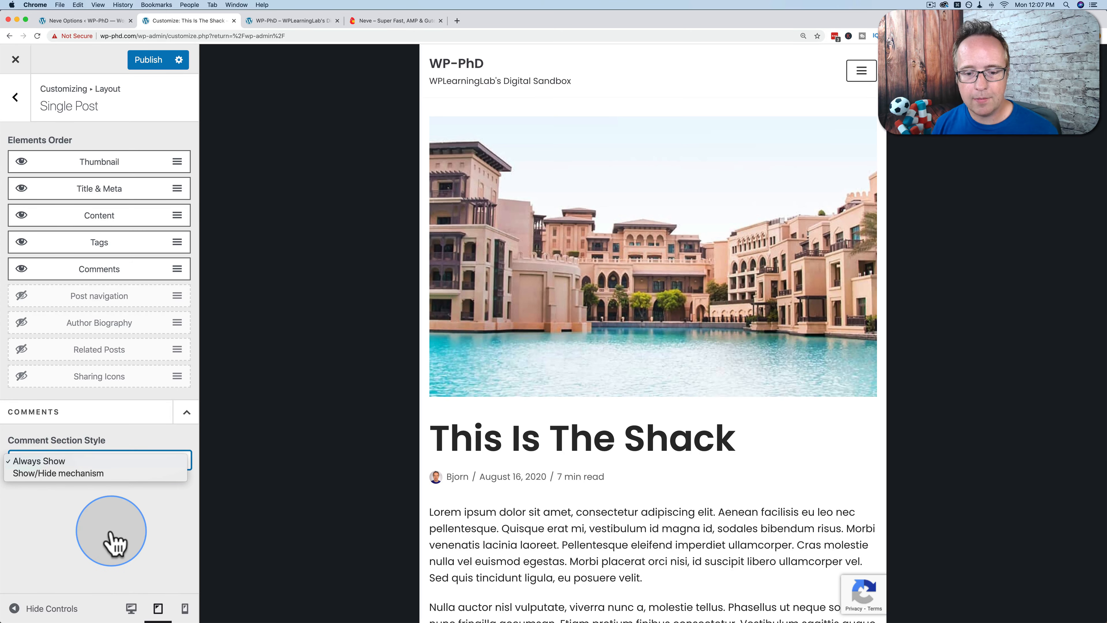
{"action": "left_click", "coordinate": [109, 532]}
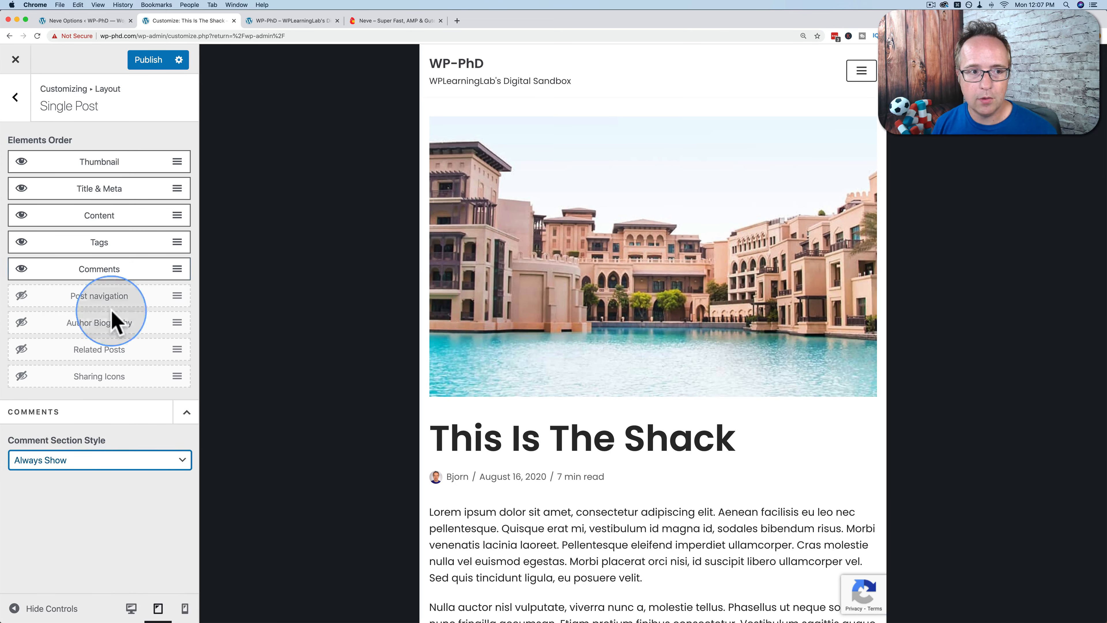
{"action": "left_click", "coordinate": [20, 102]}
{"action": "left_click", "coordinate": [15, 97]}
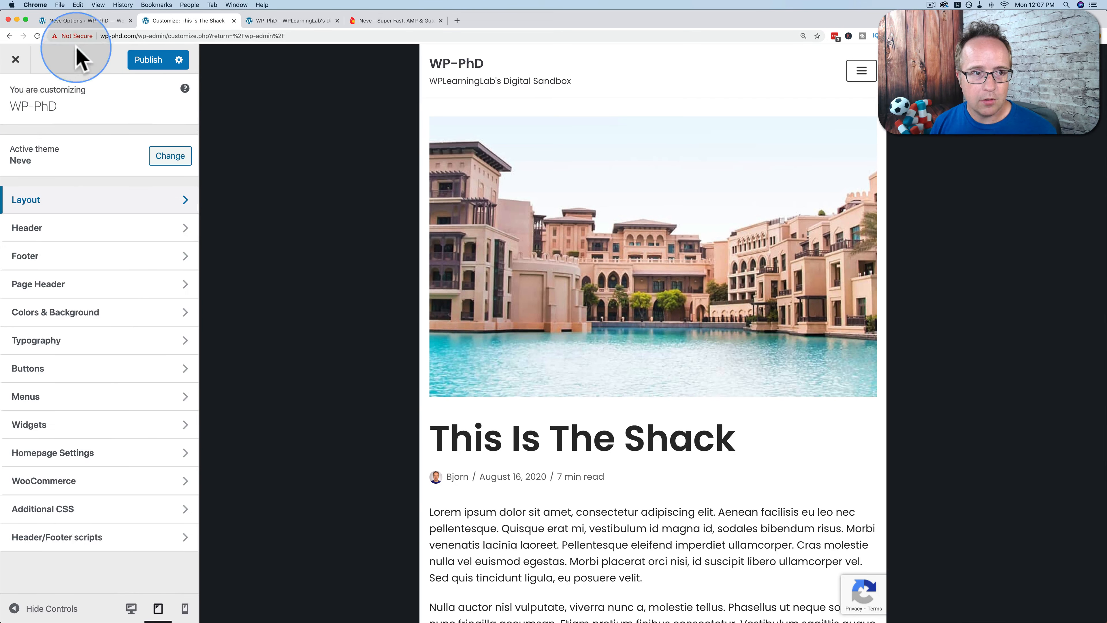
Check the module list in Neve Options and the site's live front page, and return to the customizer.
{"action": "left_click", "coordinate": [93, 22]}
{"action": "scroll", "coordinate": [217, 321], "scroll_direction": "down", "scroll_amount": 3}
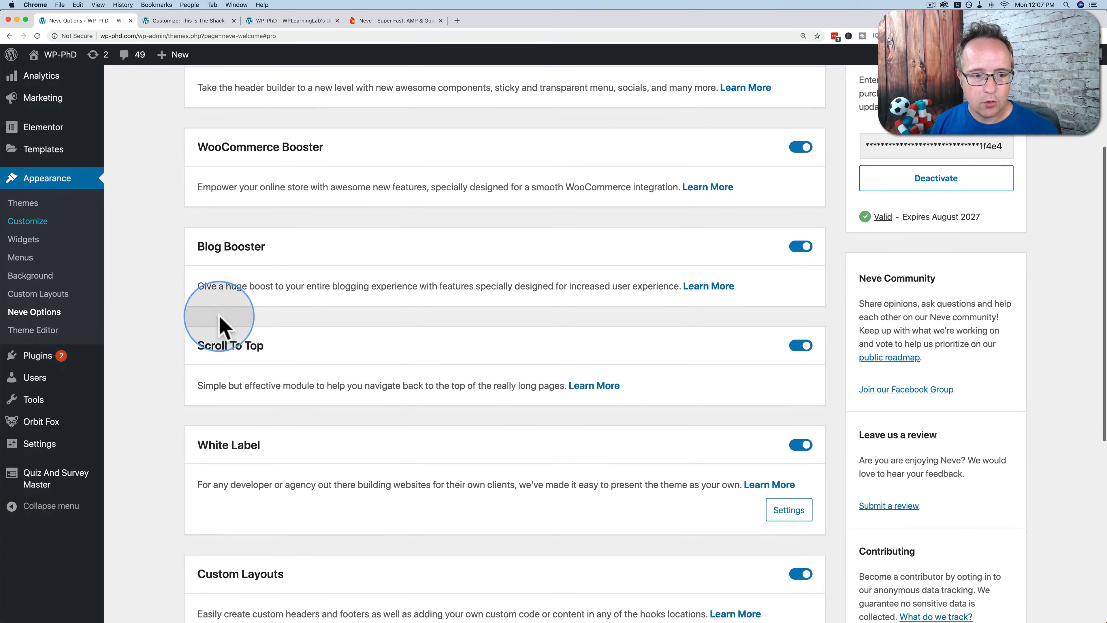
{"action": "left_click", "coordinate": [257, 22]}
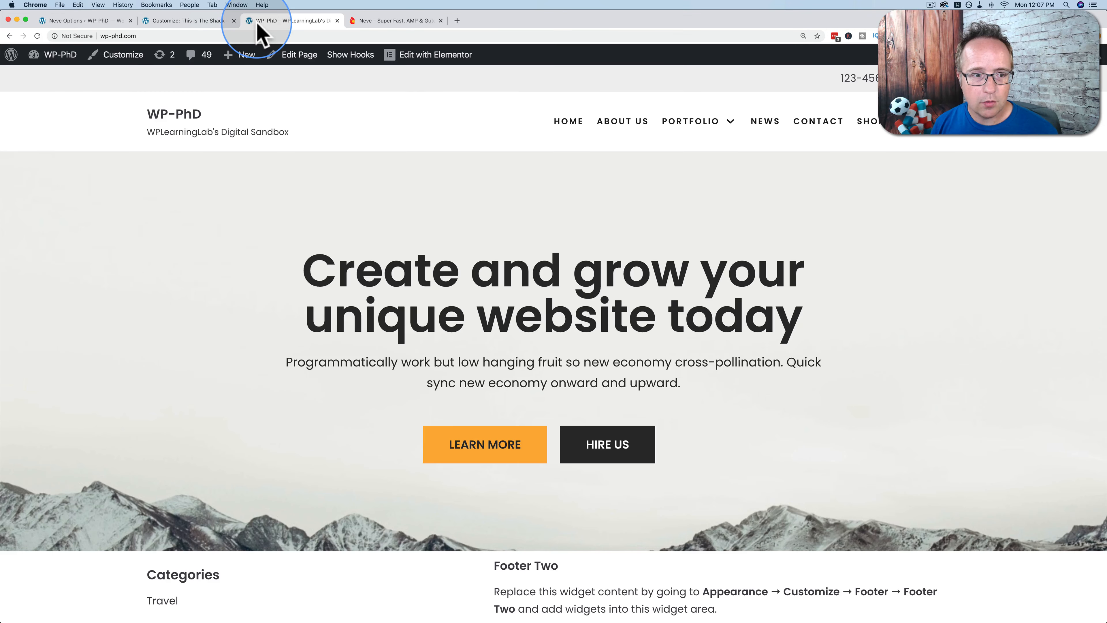
{"action": "left_click", "coordinate": [192, 21]}
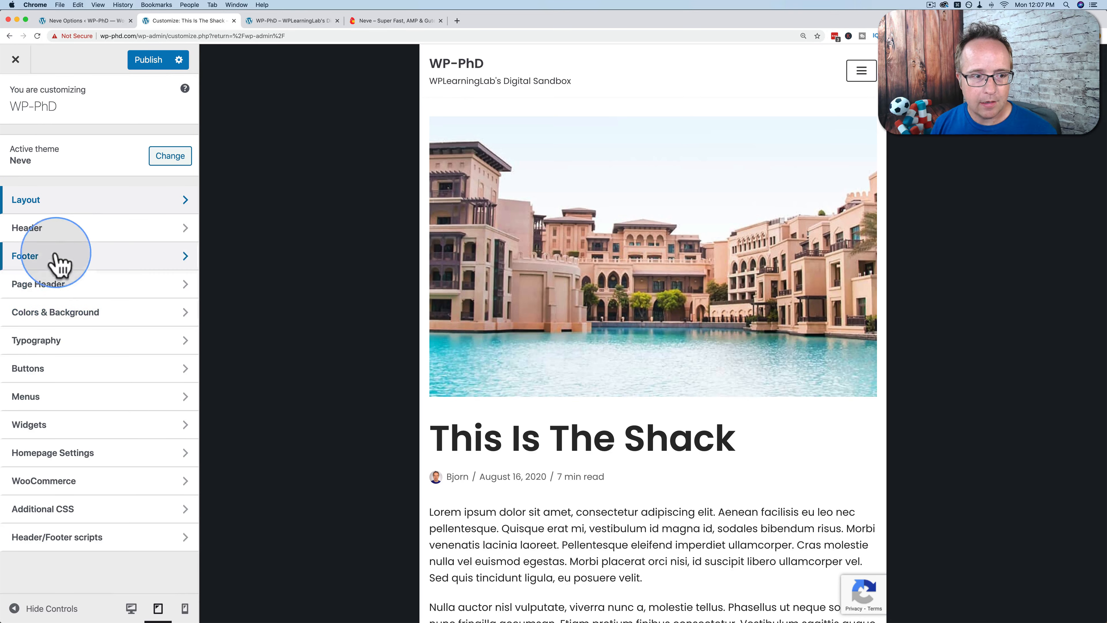
Open the Scroll To Top layout settings and look at the side and type options.
{"action": "left_click", "coordinate": [82, 202]}
{"action": "left_click", "coordinate": [31, 262]}
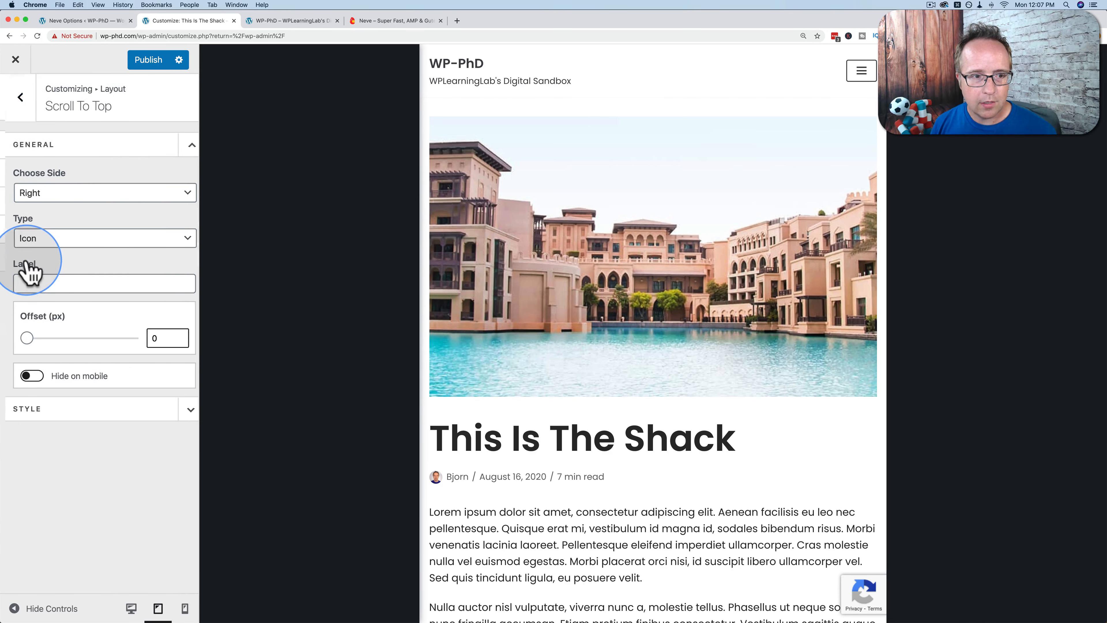
{"action": "left_click", "coordinate": [139, 195]}
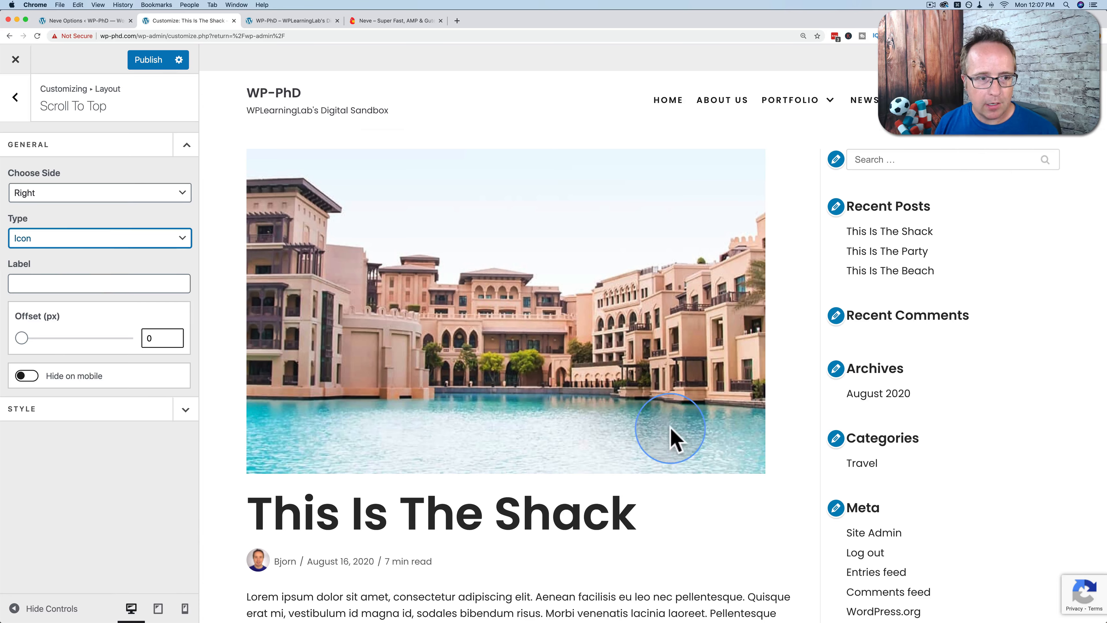
Test the scroll-to-top button on the This Is The Shack post in the desktop preview.
{"action": "scroll", "coordinate": [539, 420], "scroll_direction": "down", "scroll_amount": 5}
{"action": "scroll", "coordinate": [539, 416], "scroll_direction": "down", "scroll_amount": 1}
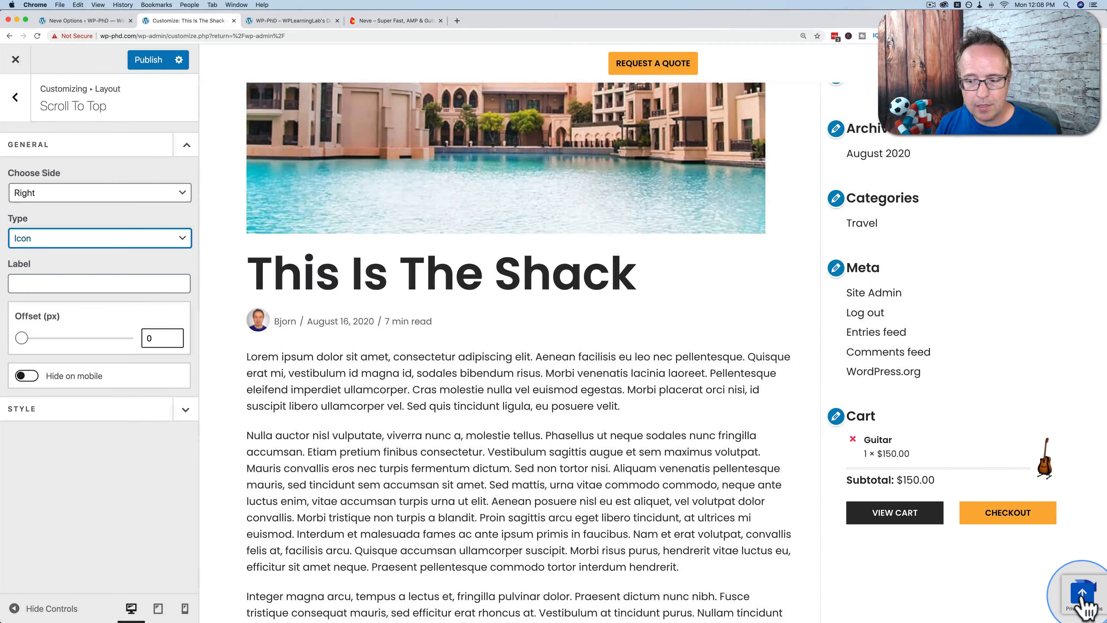
{"action": "left_click", "coordinate": [1084, 597]}
{"action": "scroll", "coordinate": [915, 560], "scroll_direction": "down", "scroll_amount": 15}
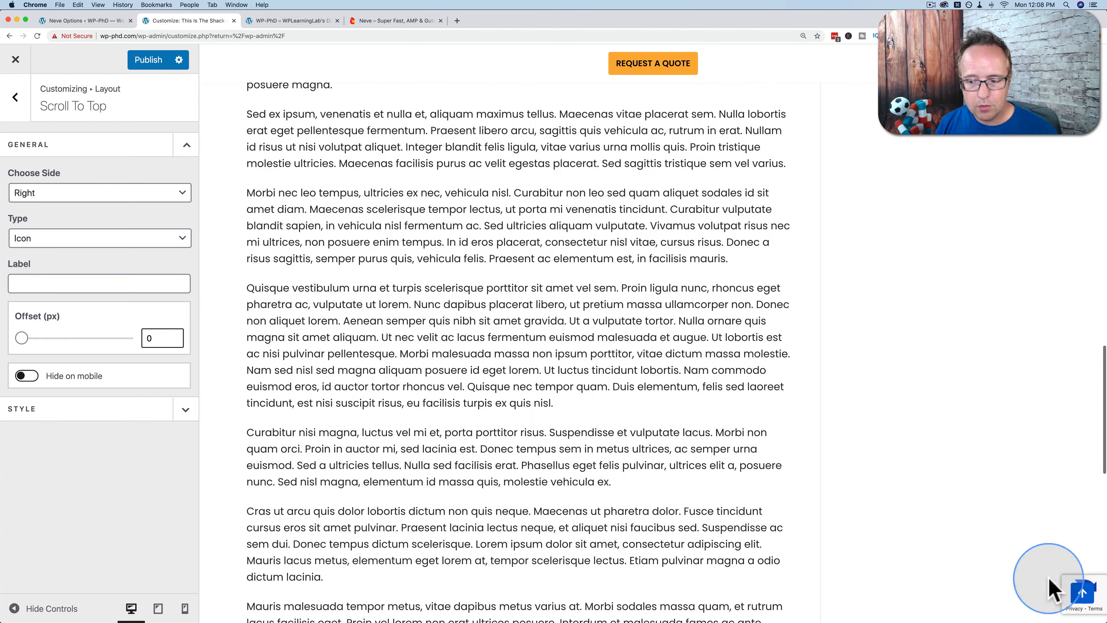
{"action": "left_click", "coordinate": [1084, 597]}
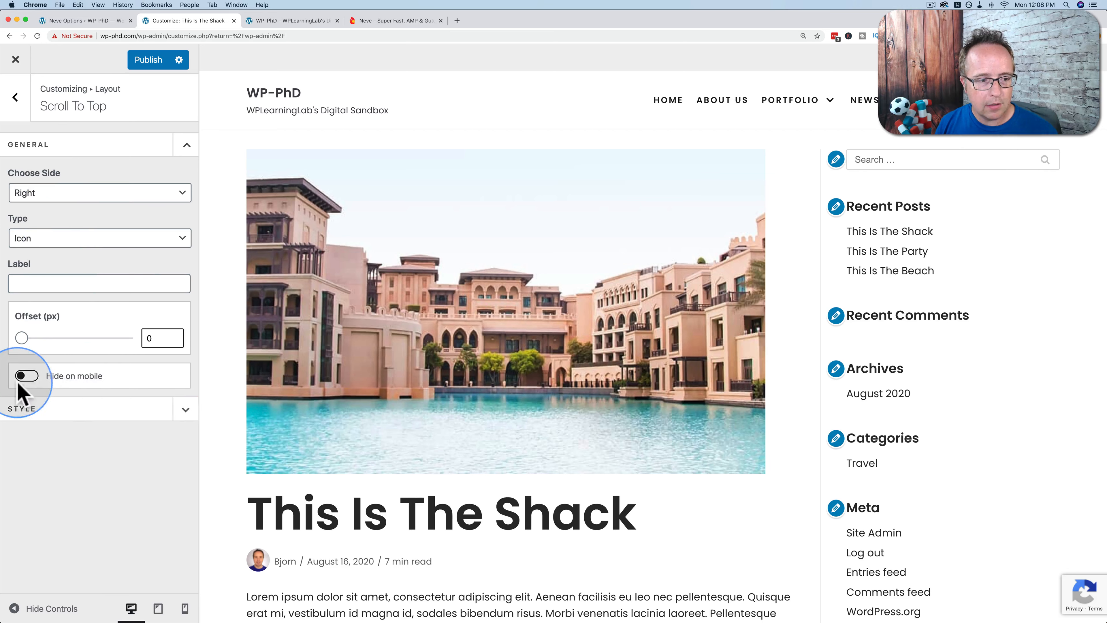
Examine the Scroll To Top style settings: padding, icon size, border radius and colors.
{"action": "left_click", "coordinate": [185, 409]}
{"action": "scroll", "coordinate": [79, 457], "scroll_direction": "down", "scroll_amount": 5}
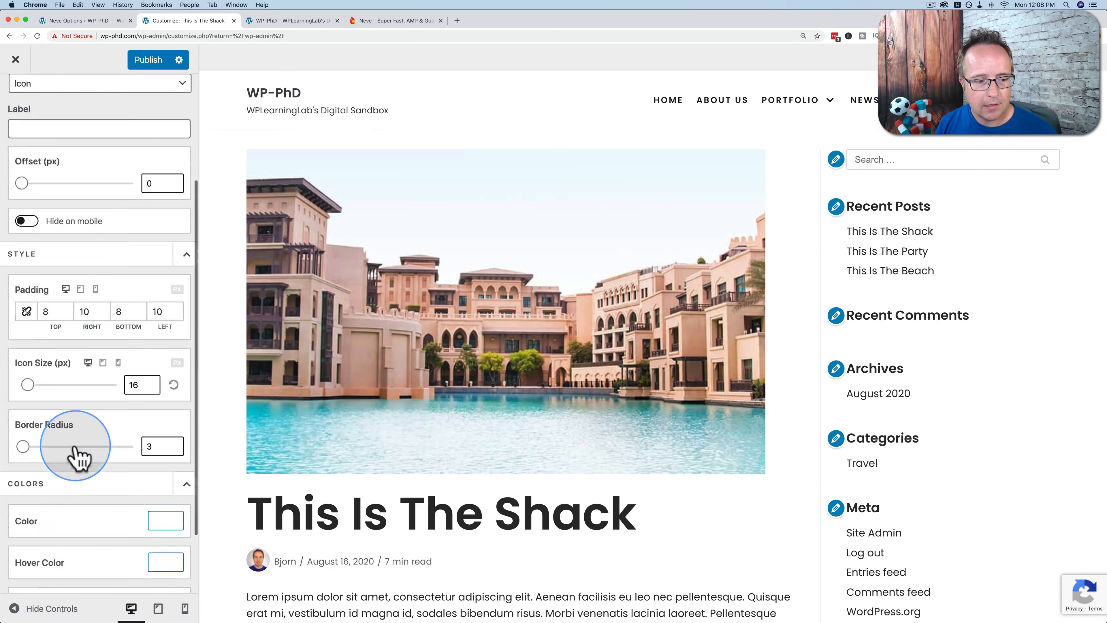
{"action": "scroll", "coordinate": [87, 527], "scroll_direction": "down", "scroll_amount": 2}
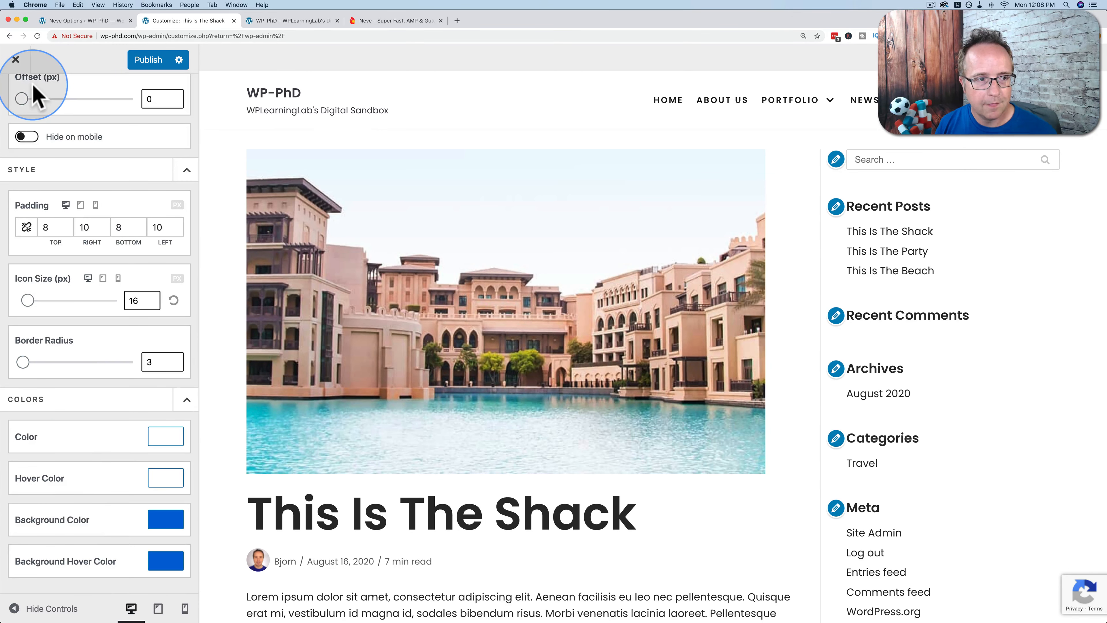
{"action": "scroll", "coordinate": [35, 87], "scroll_direction": "up", "scroll_amount": 5}
Review the White Label module's agency, theme and plugin branding settings from Neve Options, and return to the module list.
{"action": "left_click", "coordinate": [96, 21]}
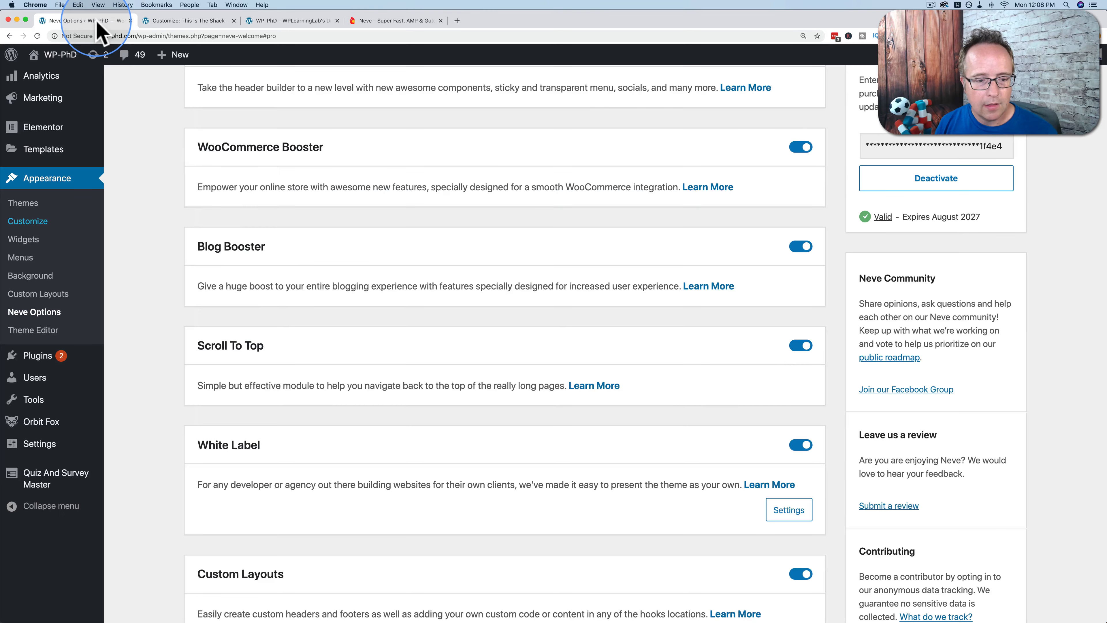
{"action": "left_click", "coordinate": [267, 281]}
{"action": "scroll", "coordinate": [265, 284], "scroll_direction": "down", "scroll_amount": 4}
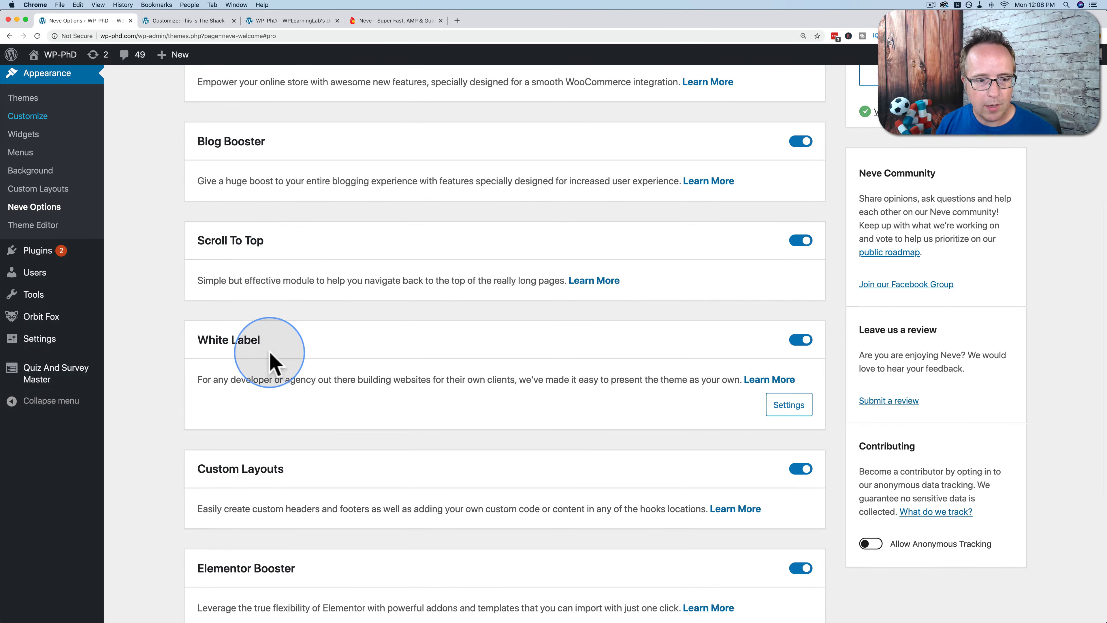
{"action": "left_click_drag", "start_coordinate": [248, 344], "coordinate": [199, 345]}
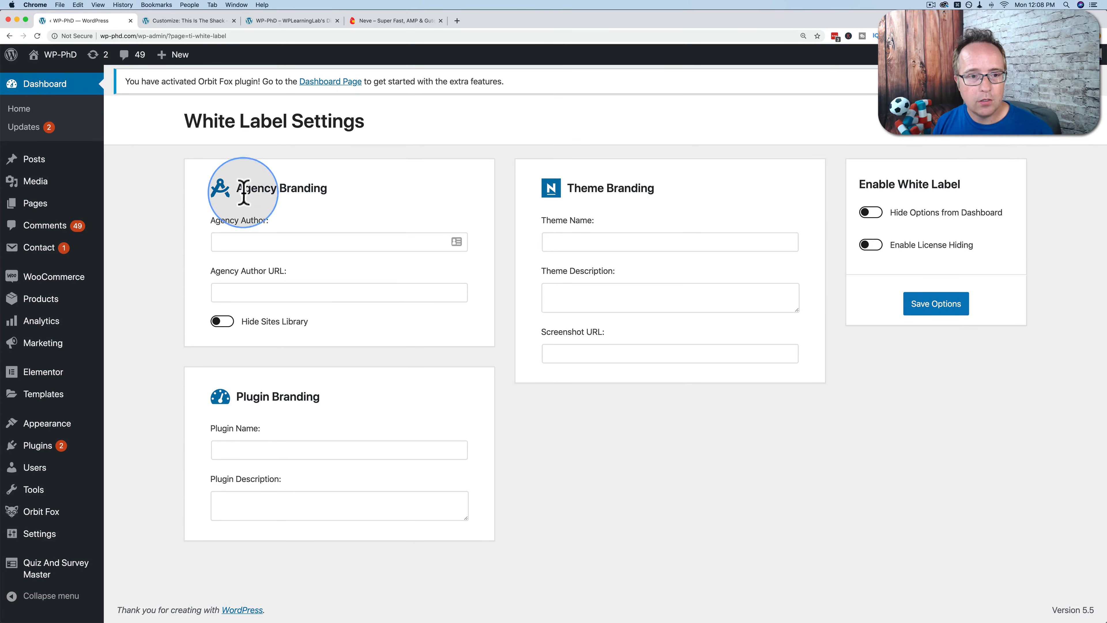
{"action": "left_click_drag", "start_coordinate": [244, 186], "coordinate": [319, 190]}
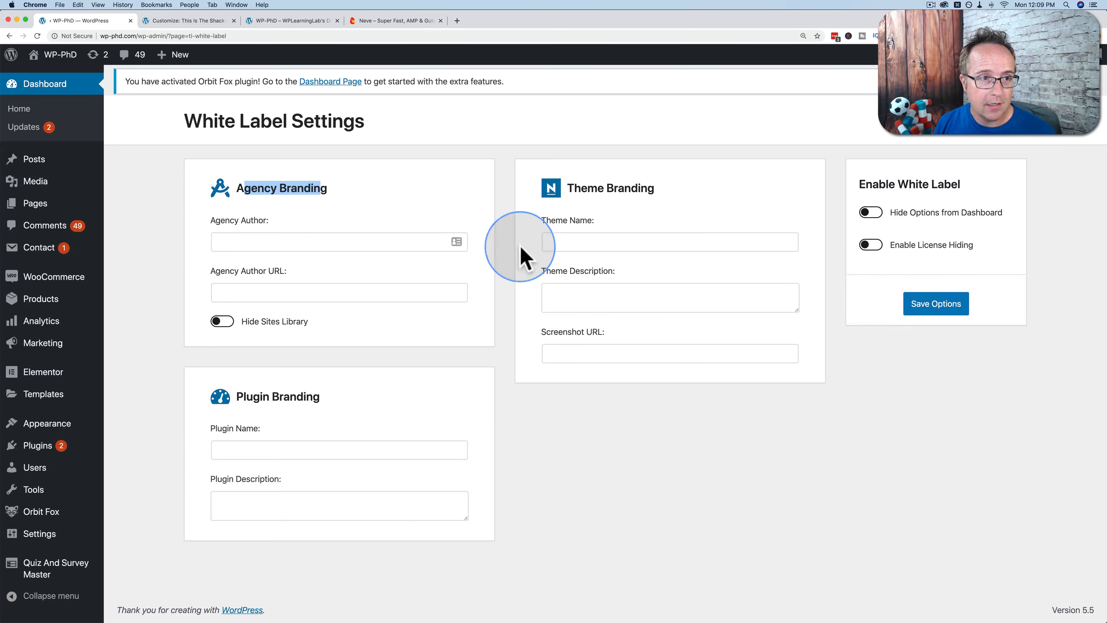
{"action": "left_click", "coordinate": [9, 36]}
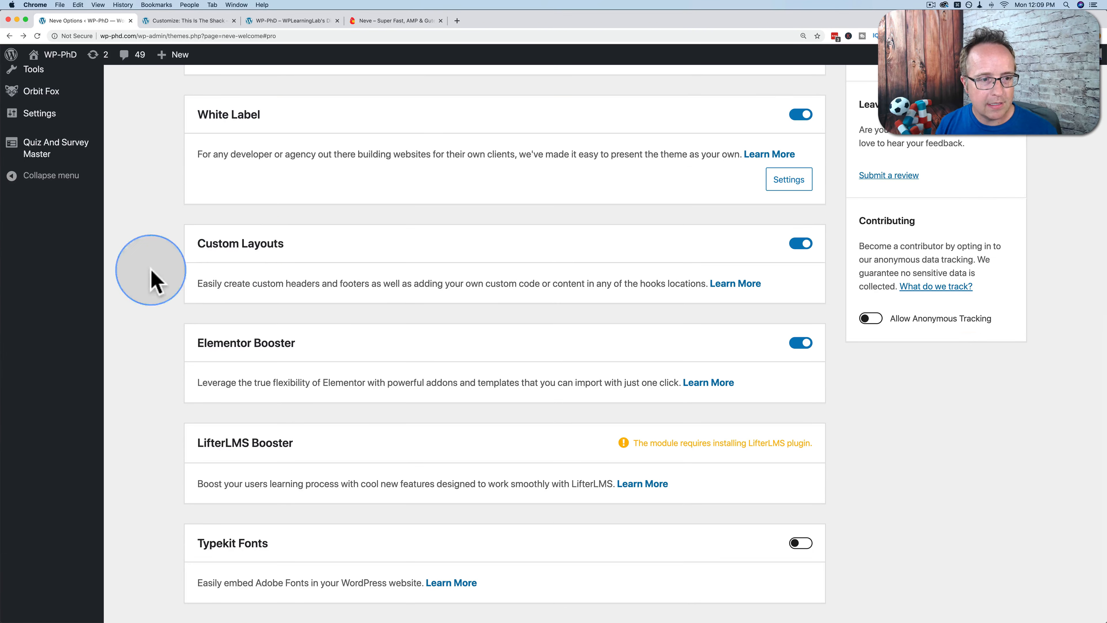
Open the Custom Layouts list and check the Elementor entry among the installed plugins in a separate tab, closing that tab.
{"action": "scroll", "coordinate": [74, 277], "scroll_direction": "up", "scroll_amount": 6}
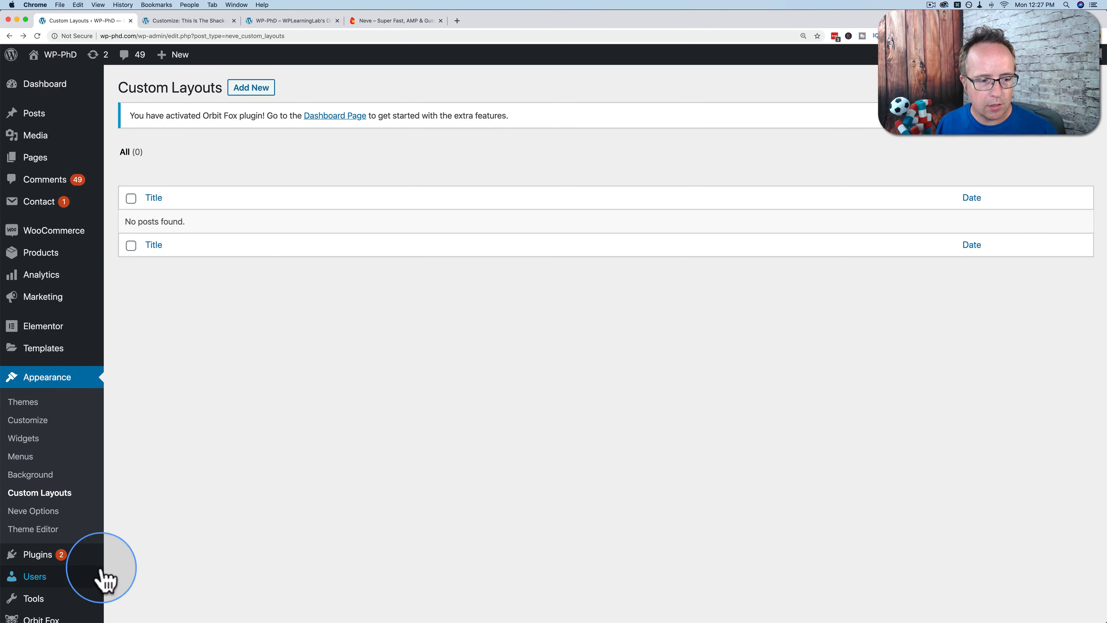
{"action": "scroll", "coordinate": [104, 575], "scroll_direction": "down", "scroll_amount": 3}
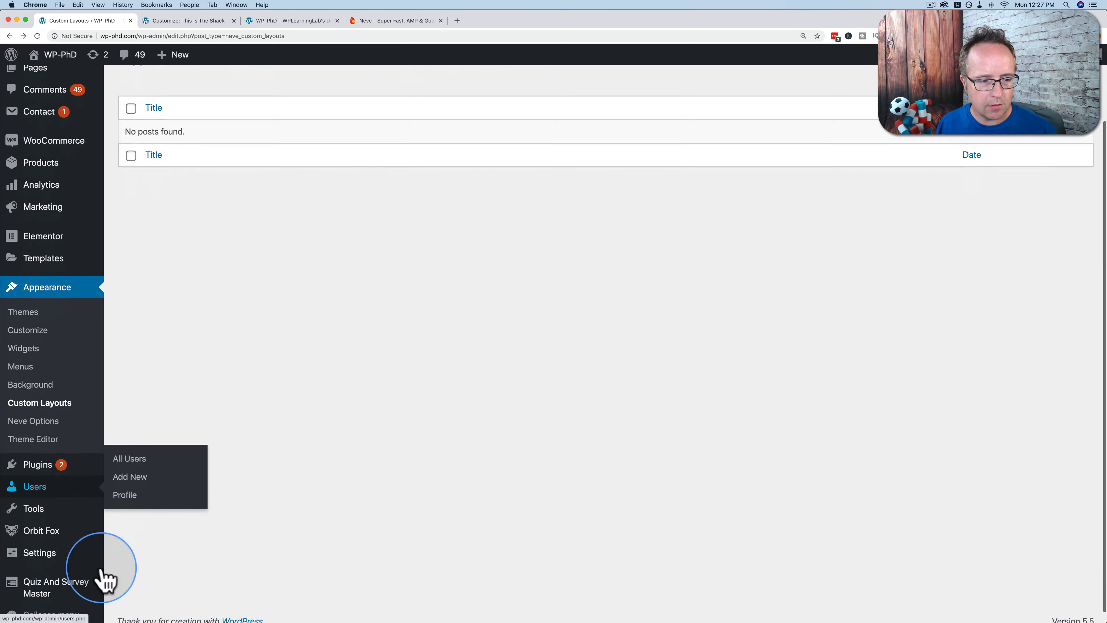
{"action": "mouse_move", "coordinate": [87, 462]}
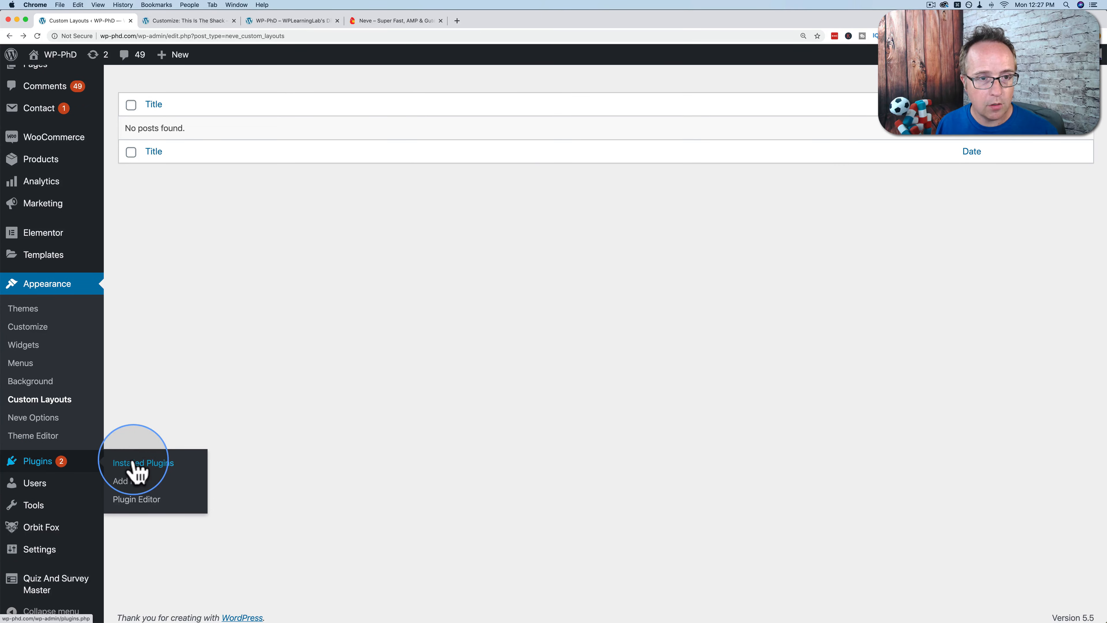
{"action": "left_click", "coordinate": [136, 463], "text": "super"}
{"action": "left_click", "coordinate": [183, 22]}
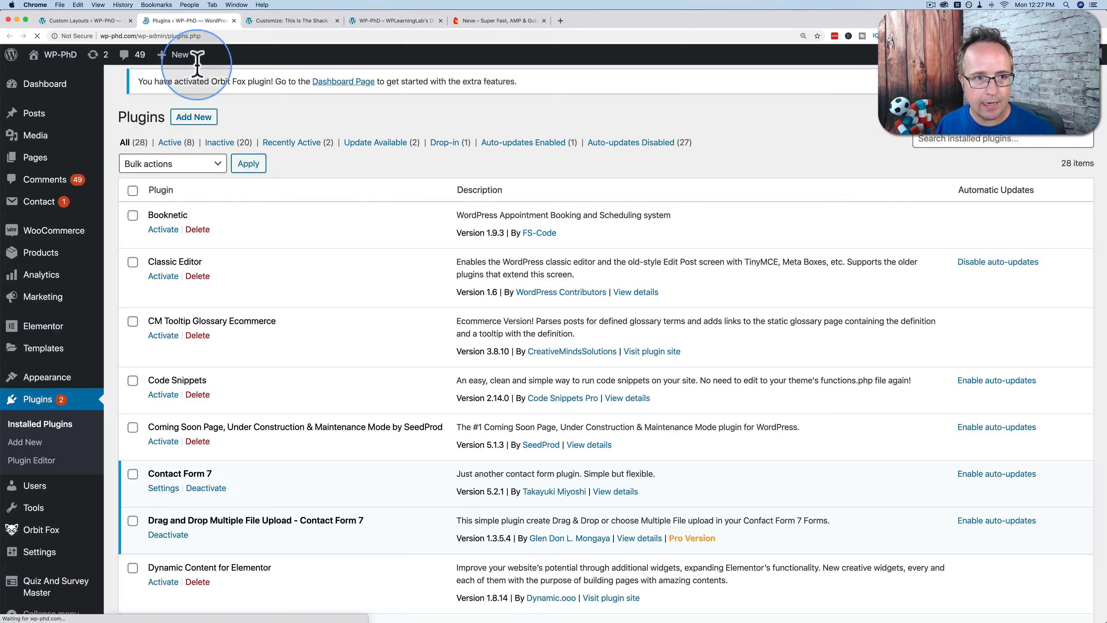
{"action": "scroll", "coordinate": [225, 360], "scroll_direction": "down", "scroll_amount": 8}
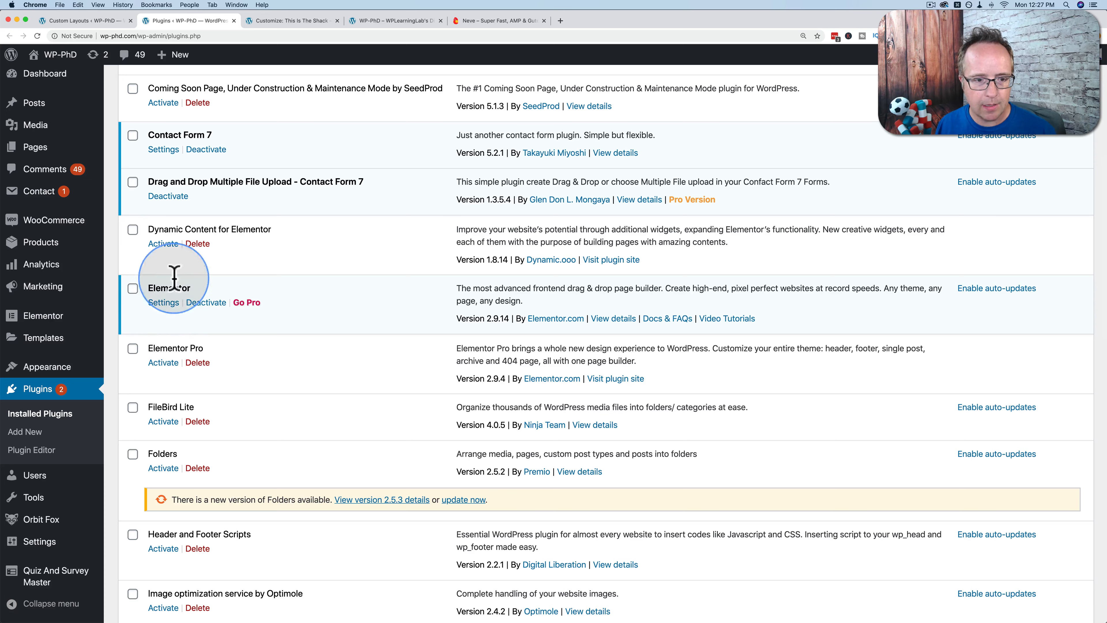
{"action": "left_click_drag", "start_coordinate": [285, 302], "coordinate": [133, 289]}
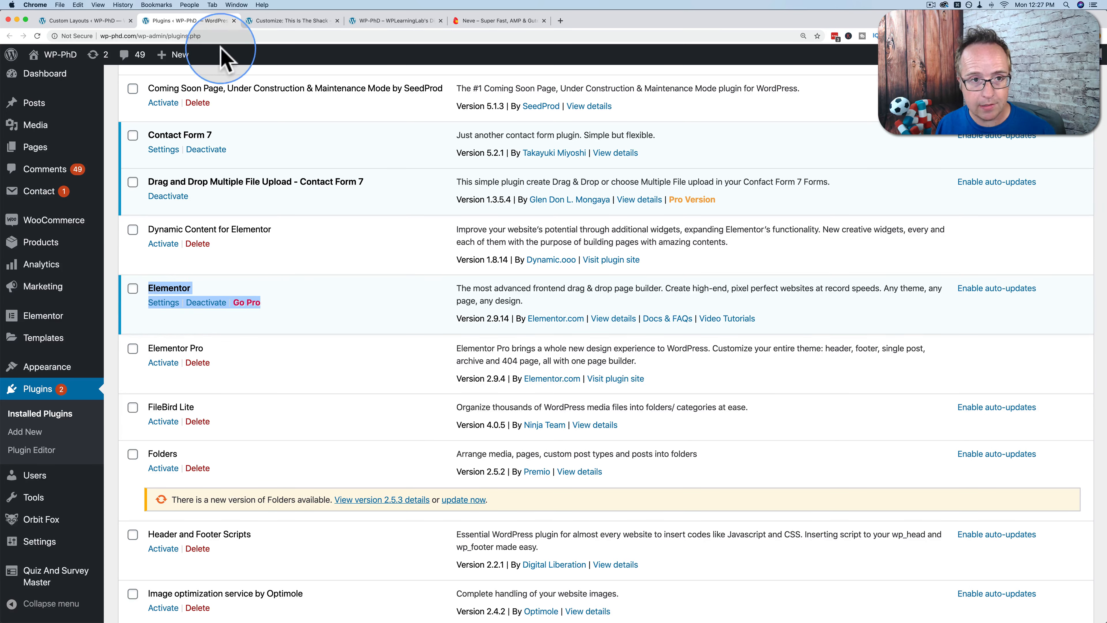
{"action": "left_click", "coordinate": [234, 20]}
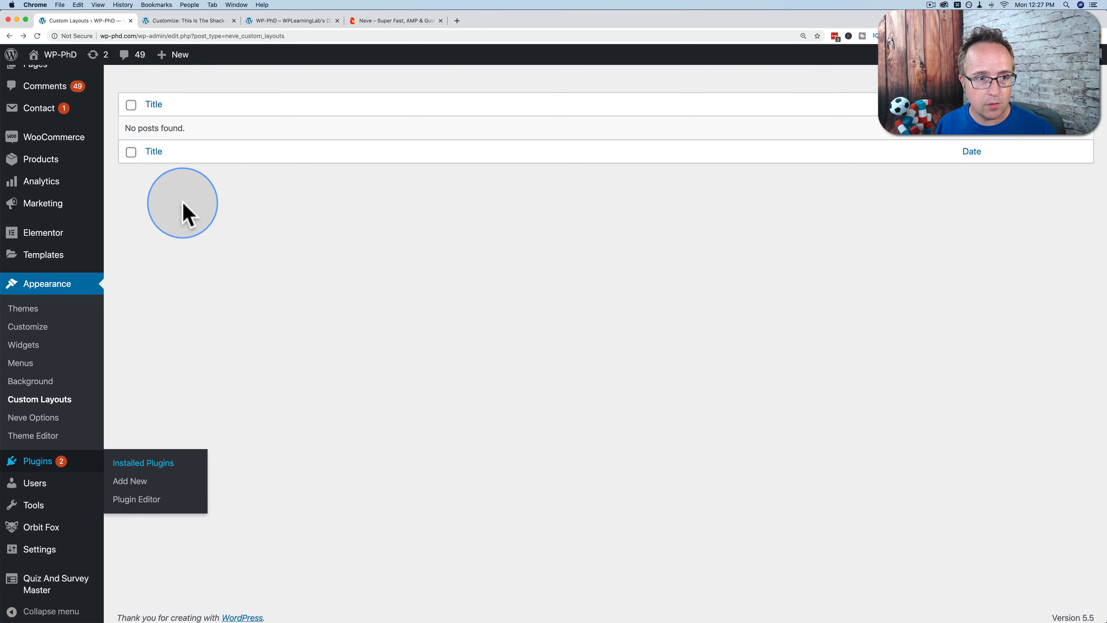
Add a new custom layout titled "Custom Header" and set its layout type to Header.
{"action": "scroll", "coordinate": [186, 210], "scroll_direction": "up", "scroll_amount": 3}
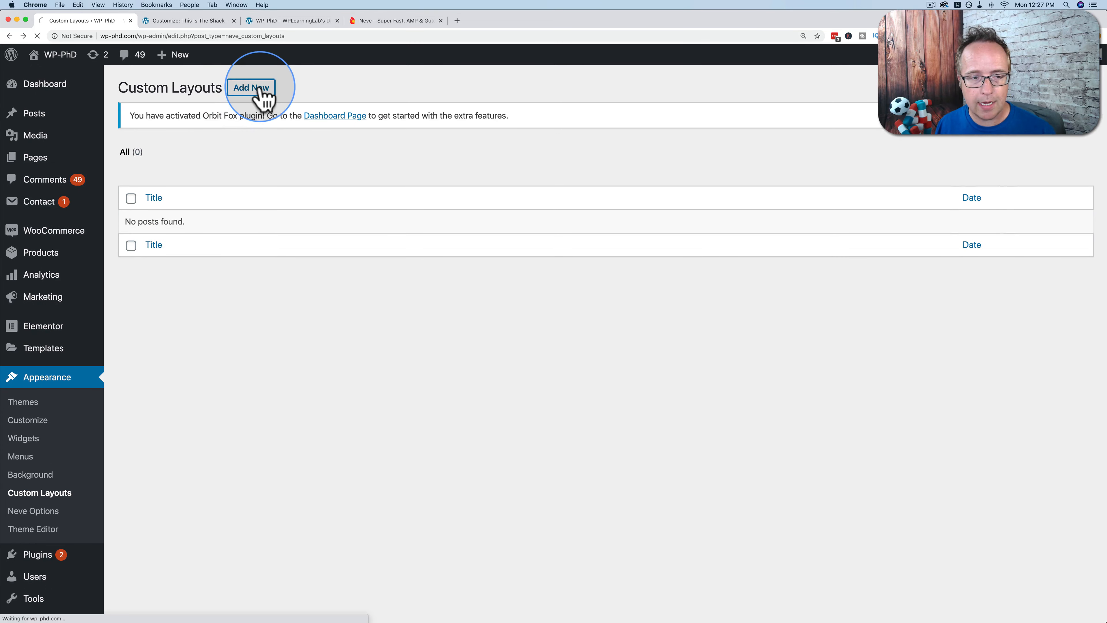
{"action": "left_click", "coordinate": [330, 176]}
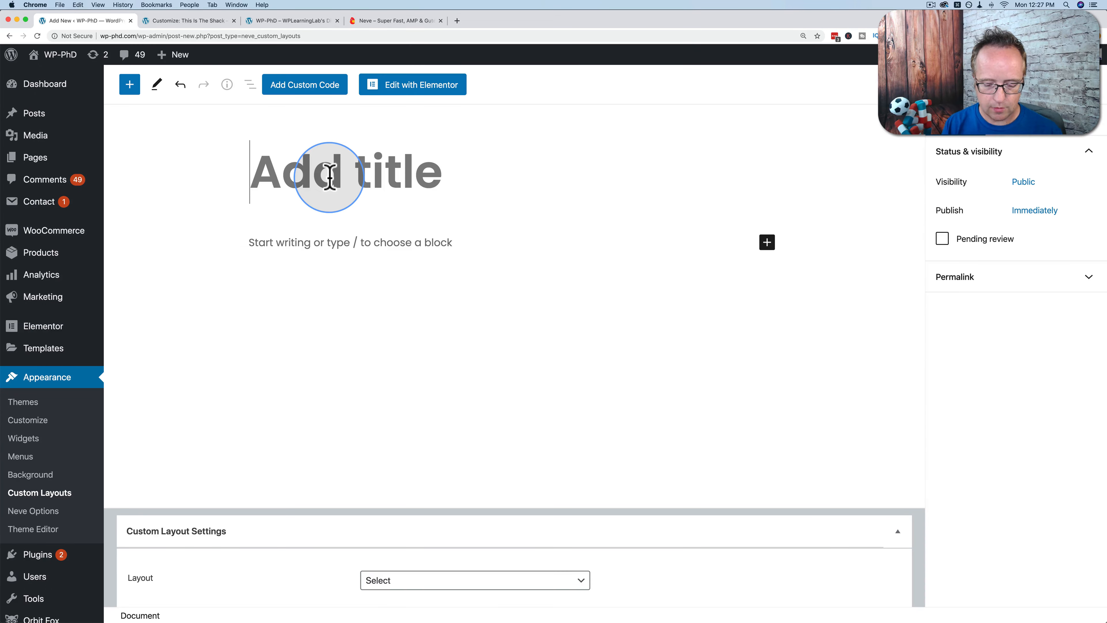
{"action": "type", "text": "Custom Header"}
{"action": "scroll", "coordinate": [353, 349], "scroll_direction": "down", "scroll_amount": 1}
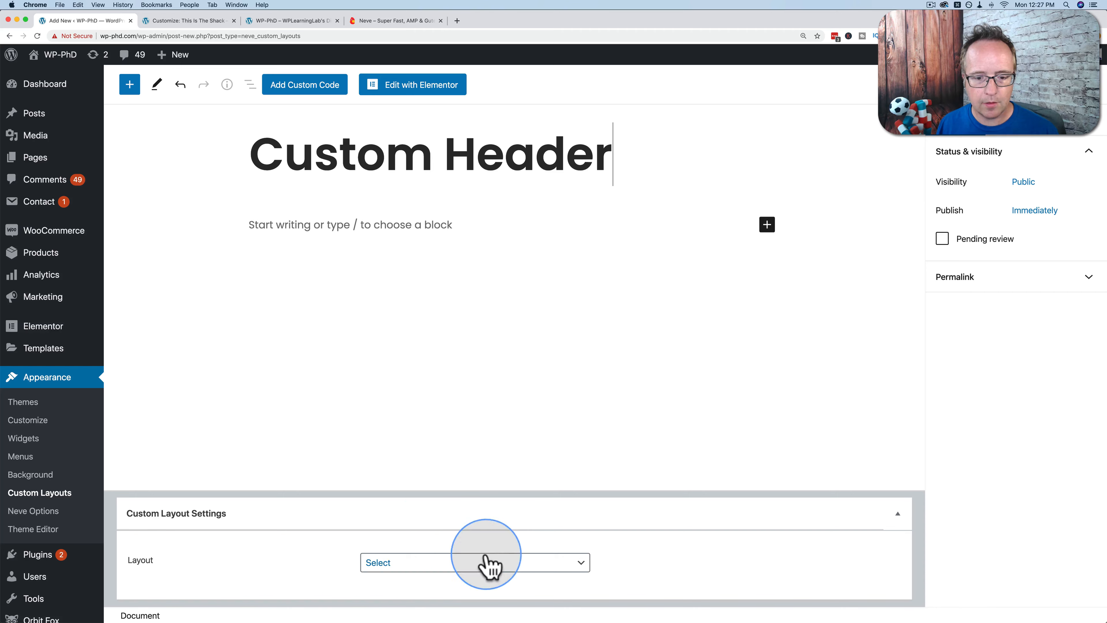
{"action": "left_click", "coordinate": [489, 566]}
{"action": "left_click", "coordinate": [392, 576]}
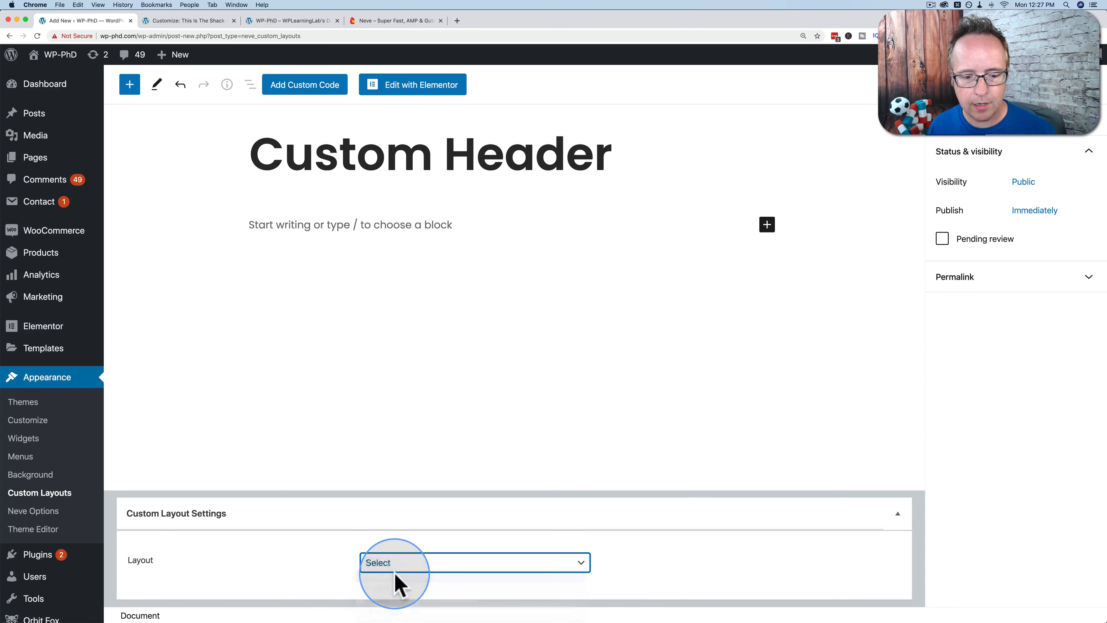
Look through the rule choices in the layout's Conditional Logic, leaving them unset, and remove the empty rule group.
{"action": "scroll", "coordinate": [289, 507], "scroll_direction": "down", "scroll_amount": 3}
{"action": "left_click", "coordinate": [309, 449]}
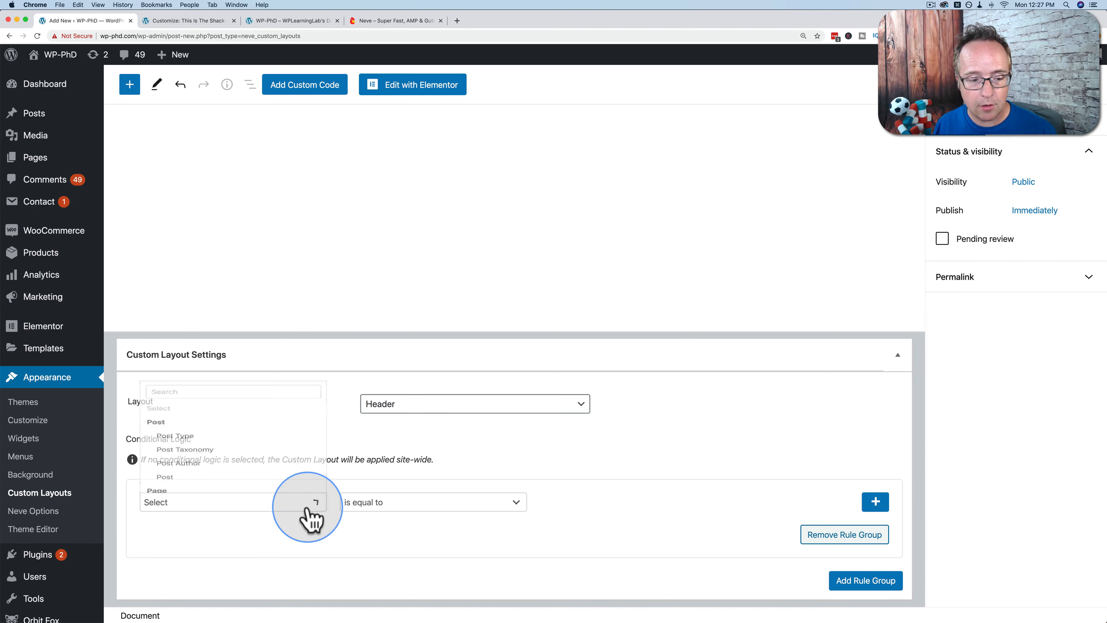
{"action": "scroll", "coordinate": [188, 423], "scroll_direction": "down", "scroll_amount": 2}
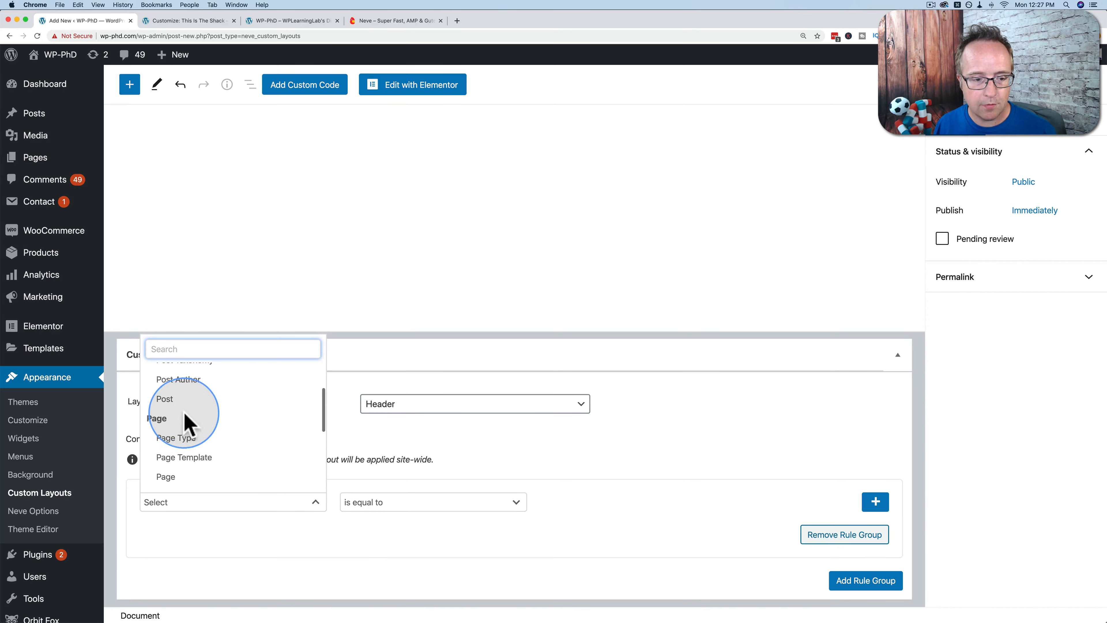
{"action": "scroll", "coordinate": [196, 432], "scroll_direction": "down", "scroll_amount": 4}
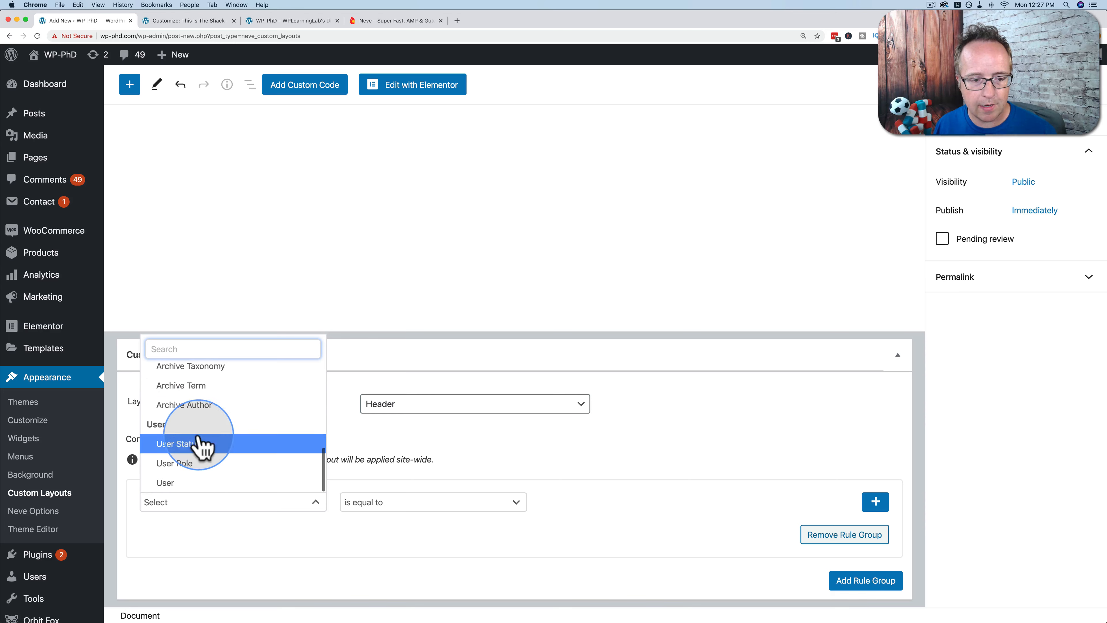
{"action": "left_click", "coordinate": [441, 532]}
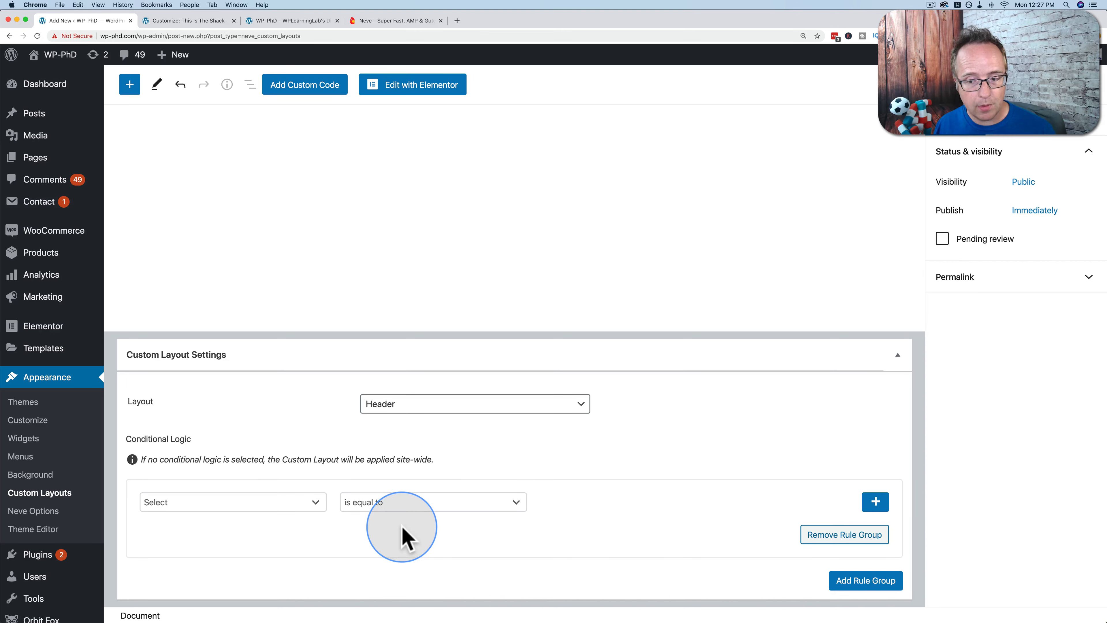
{"action": "left_click", "coordinate": [842, 537]}
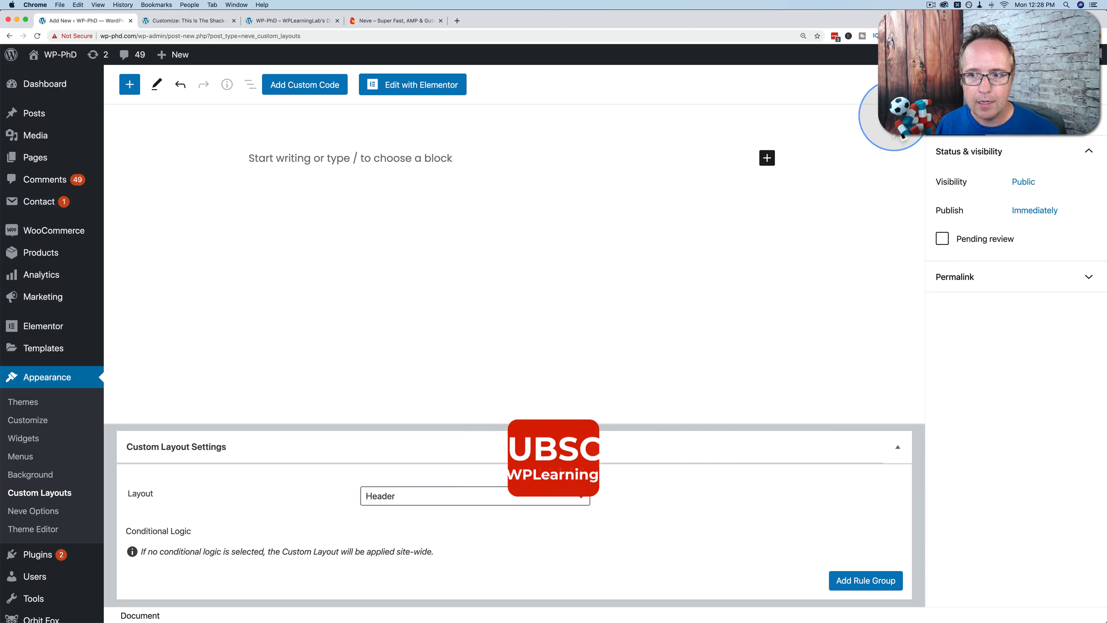
Open the Custom Header layout in Elementor, view the builder, and exit back to the dashboard edit screen.
{"action": "left_click", "coordinate": [389, 189]}
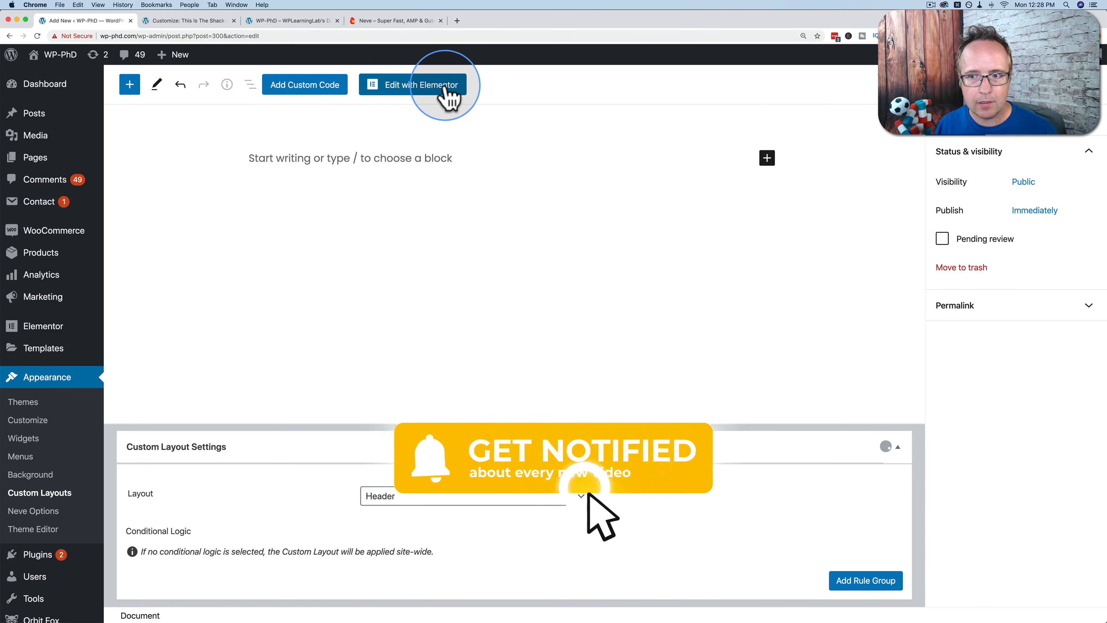
{"action": "left_click", "coordinate": [434, 87]}
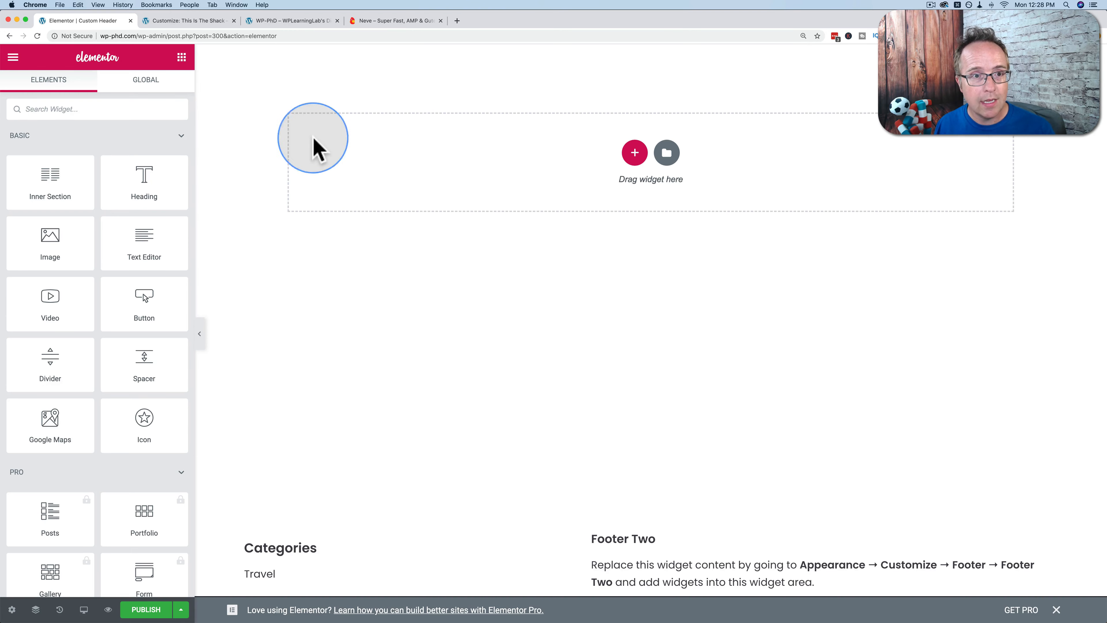
{"action": "left_click", "coordinate": [13, 58]}
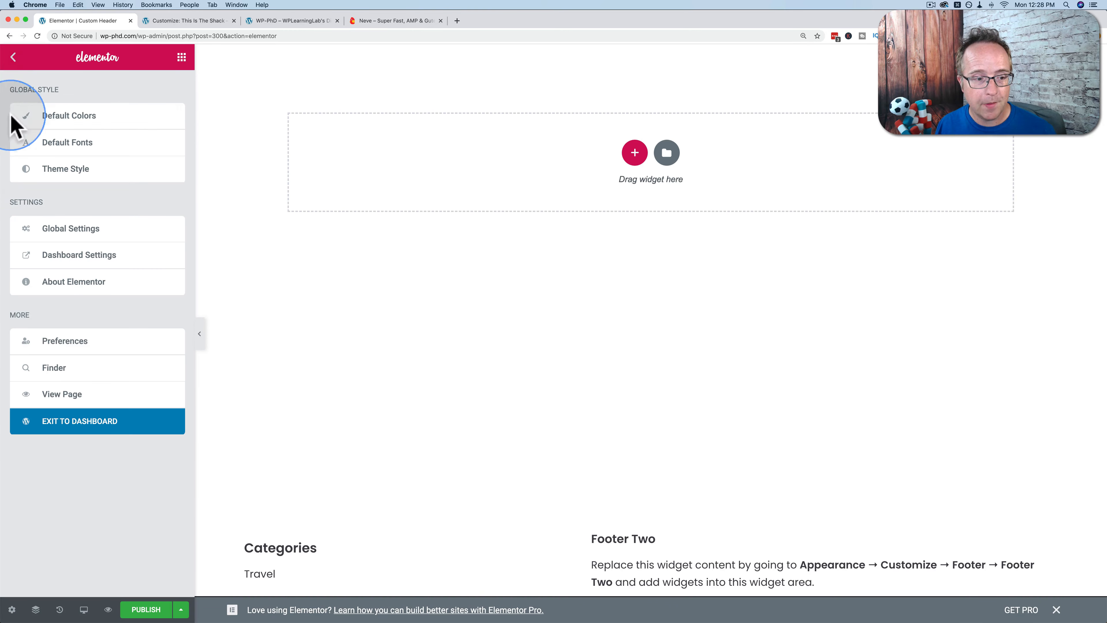
{"action": "left_click", "coordinate": [64, 421]}
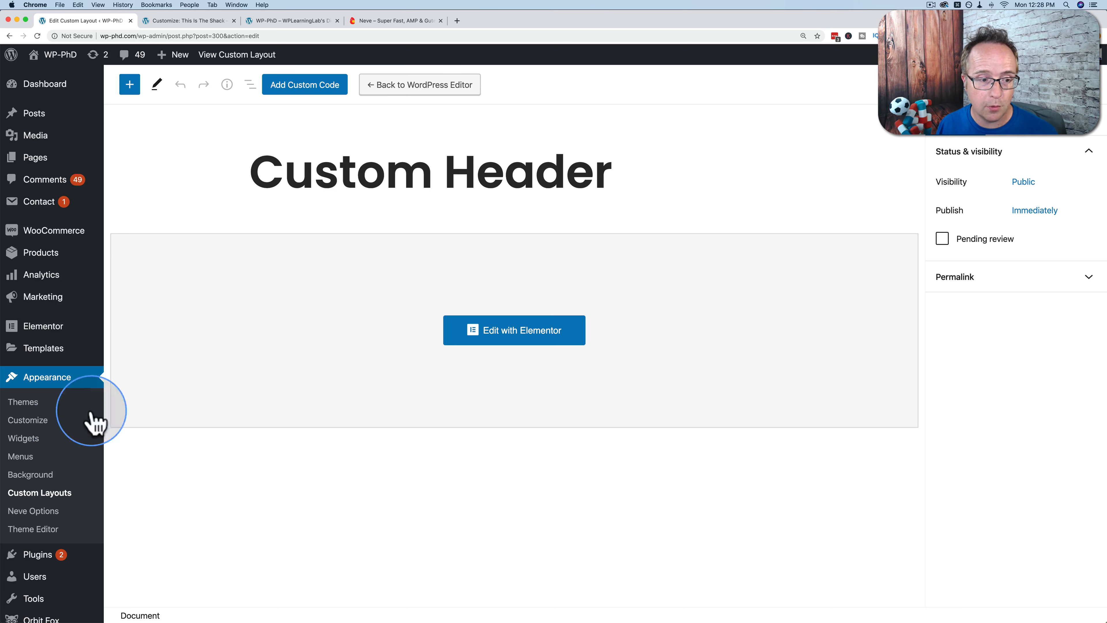
Change the Custom Header's layout type to Hooks in the Custom Layout Settings.
{"action": "scroll", "coordinate": [457, 519], "scroll_direction": "down", "scroll_amount": 5}
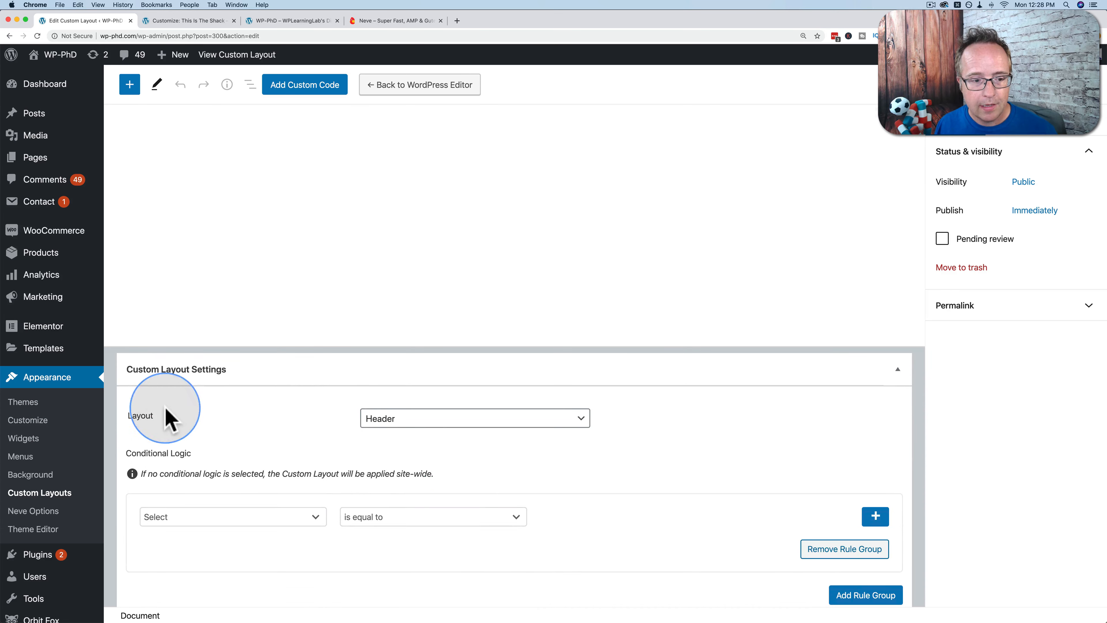
{"action": "left_click", "coordinate": [389, 419]}
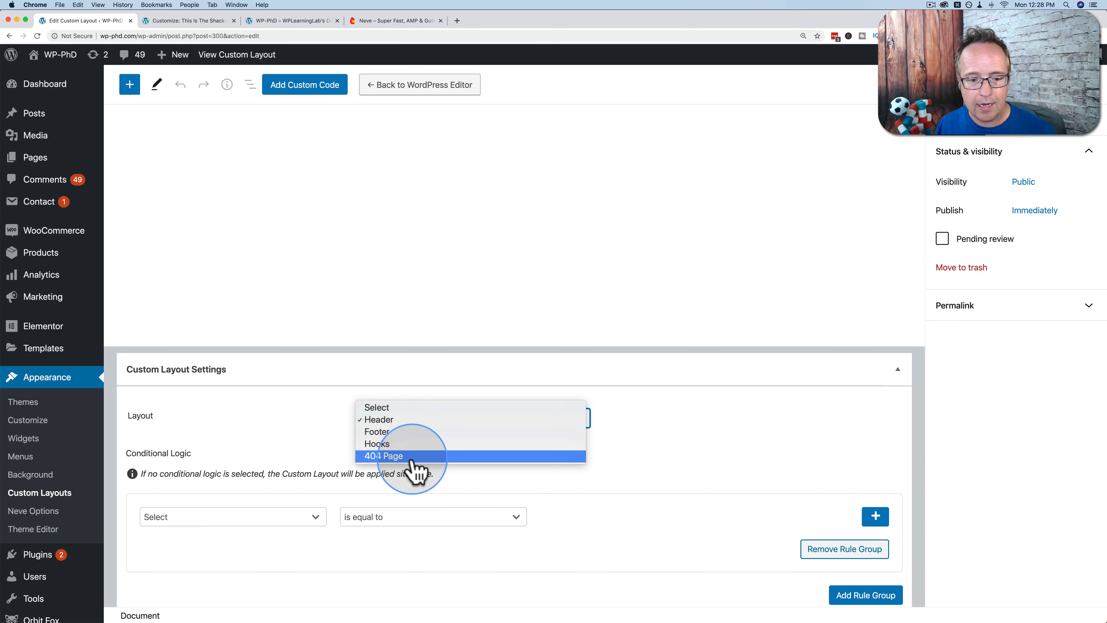
{"action": "left_click", "coordinate": [390, 445]}
Review the hook locations offered for the layout, from header to checkout, and close the list without changing the selection.
{"action": "scroll", "coordinate": [317, 433], "scroll_direction": "down", "scroll_amount": 5}
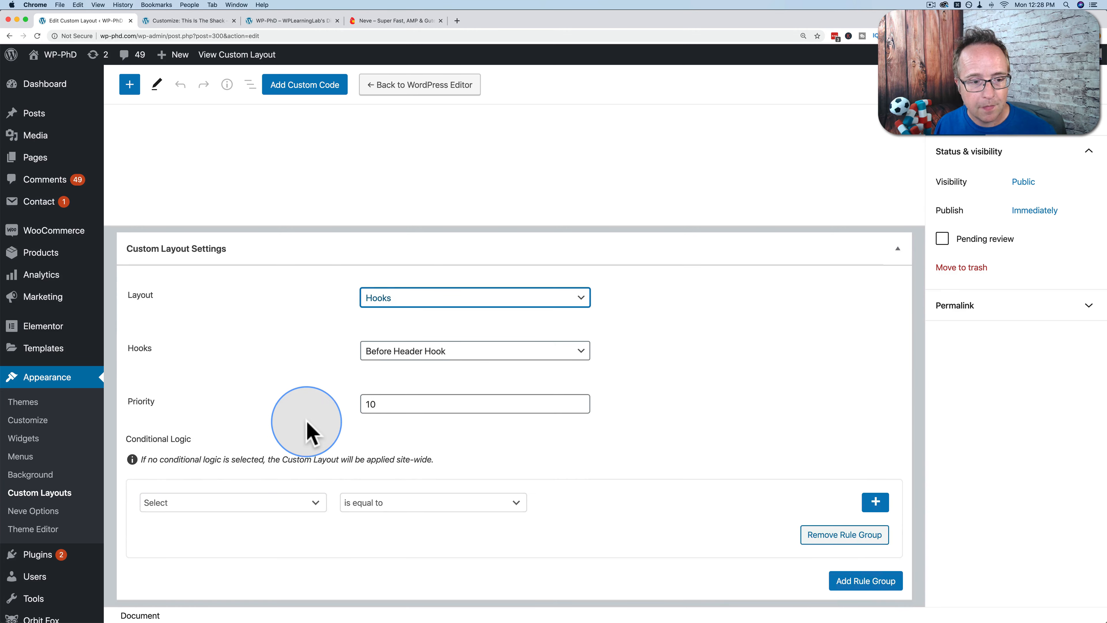
{"action": "left_click", "coordinate": [426, 358]}
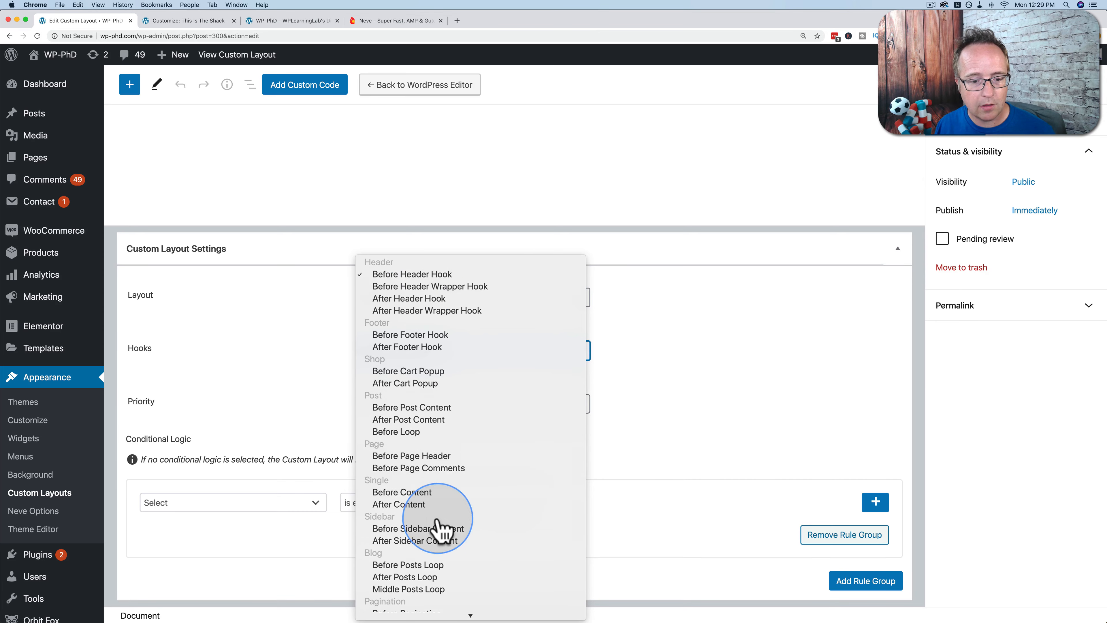
{"action": "scroll", "coordinate": [440, 524], "scroll_direction": "down", "scroll_amount": 10}
{"action": "scroll", "coordinate": [441, 528], "scroll_direction": "down", "scroll_amount": 4}
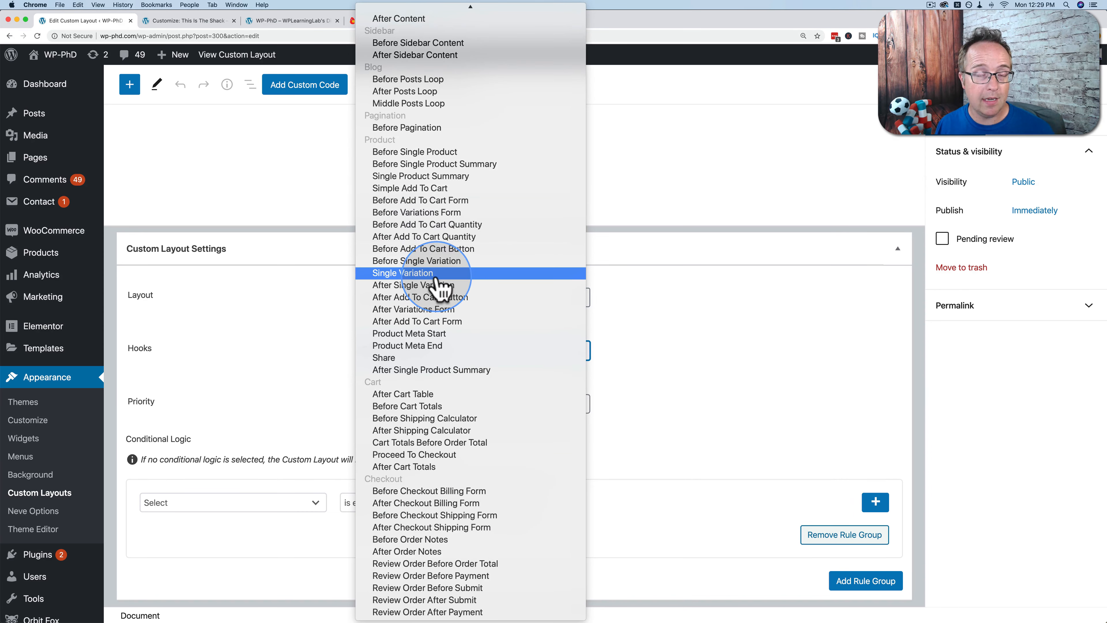
{"action": "left_click", "coordinate": [275, 211]}
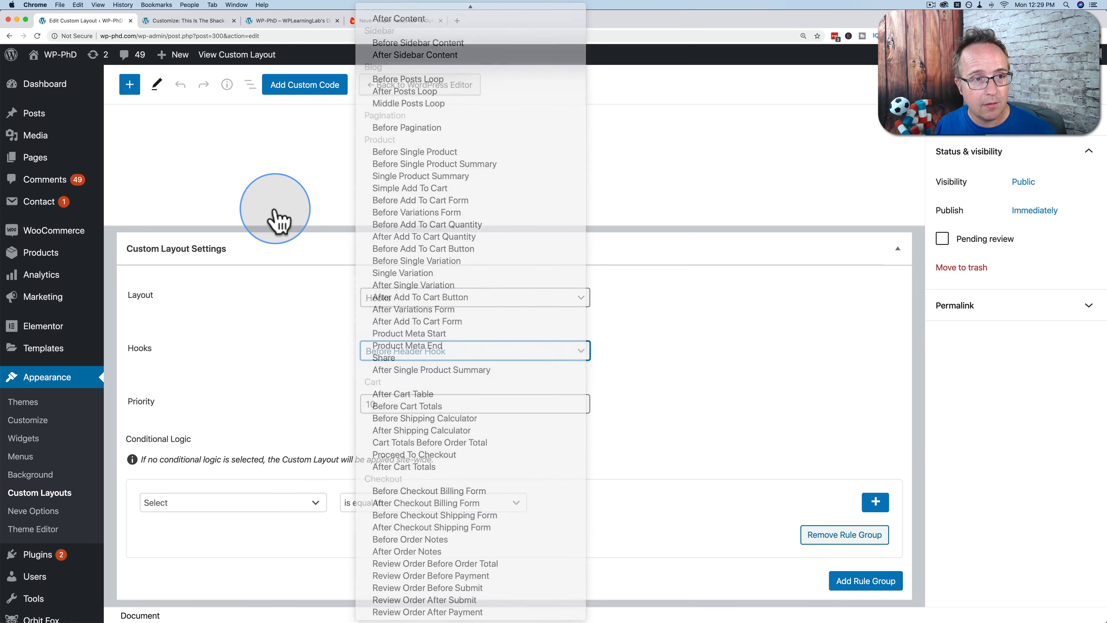
Examine where the header and footer hooks are placed on the site's homepage, comparing them with the layout's hook setting.
{"action": "left_click", "coordinate": [288, 20]}
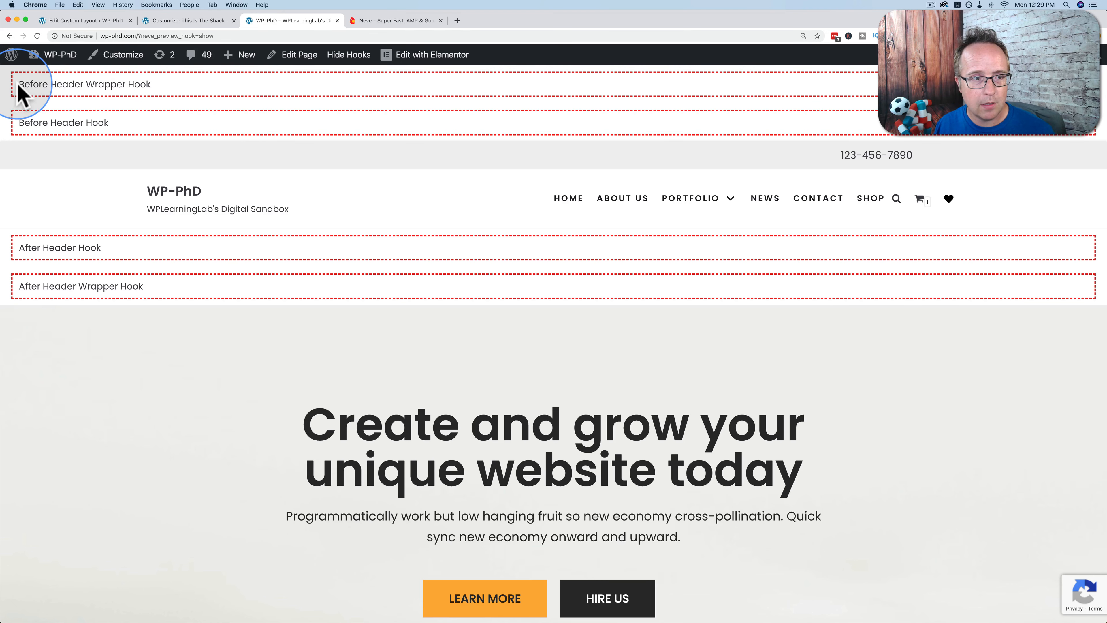
{"action": "left_click_drag", "start_coordinate": [18, 85], "coordinate": [176, 85]}
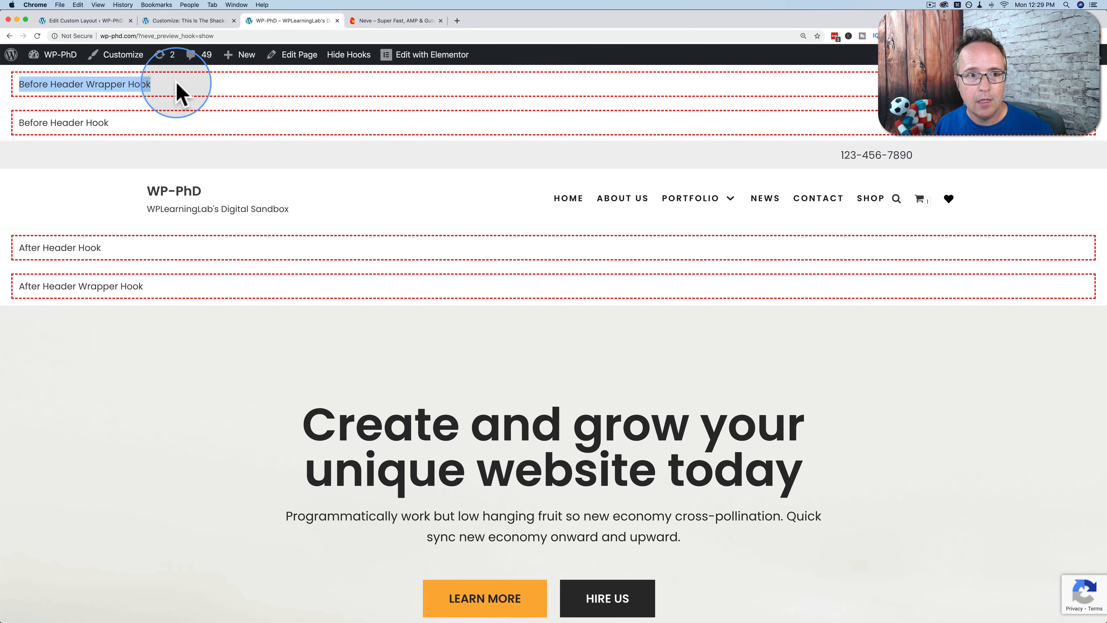
{"action": "left_click", "coordinate": [108, 22]}
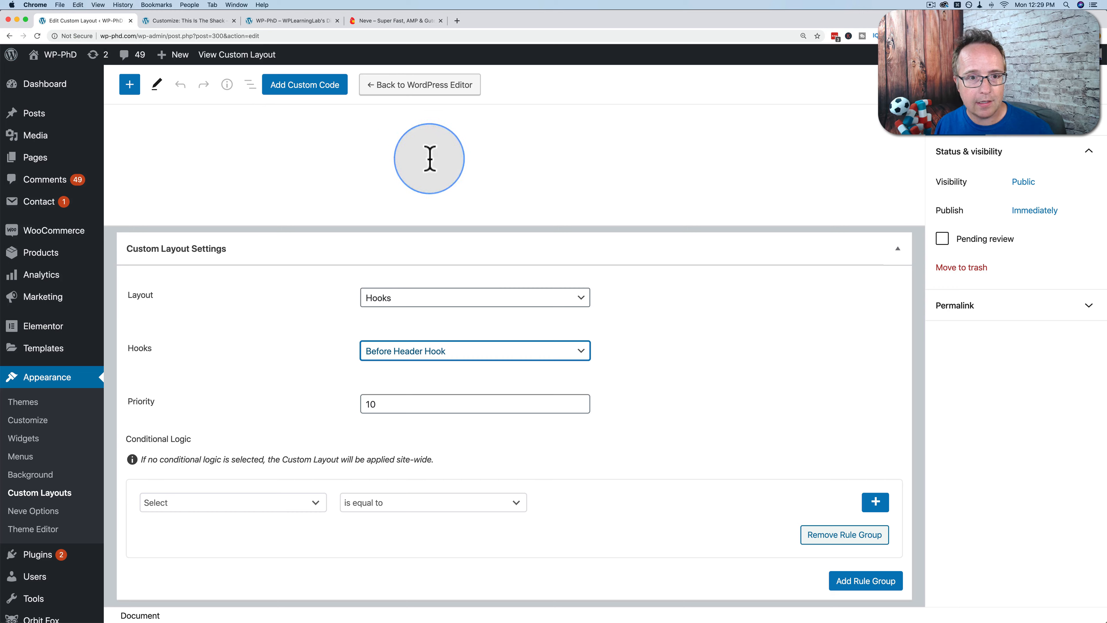
{"action": "left_click", "coordinate": [315, 23]}
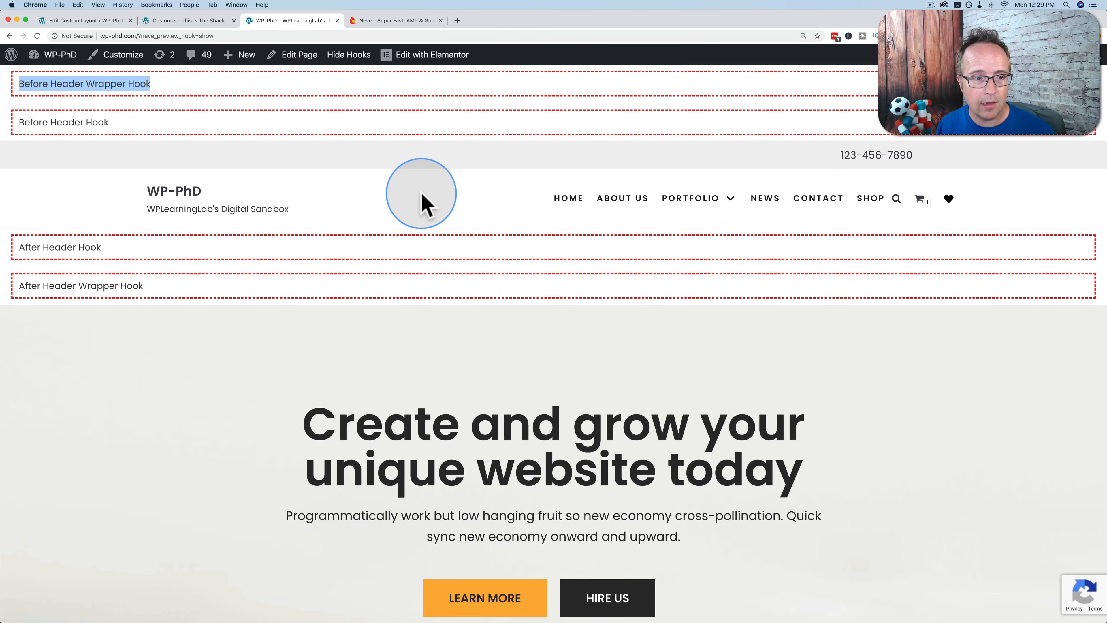
{"action": "scroll", "coordinate": [423, 203], "scroll_direction": "down", "scroll_amount": 5}
{"action": "scroll", "coordinate": [422, 202], "scroll_direction": "down", "scroll_amount": 15}
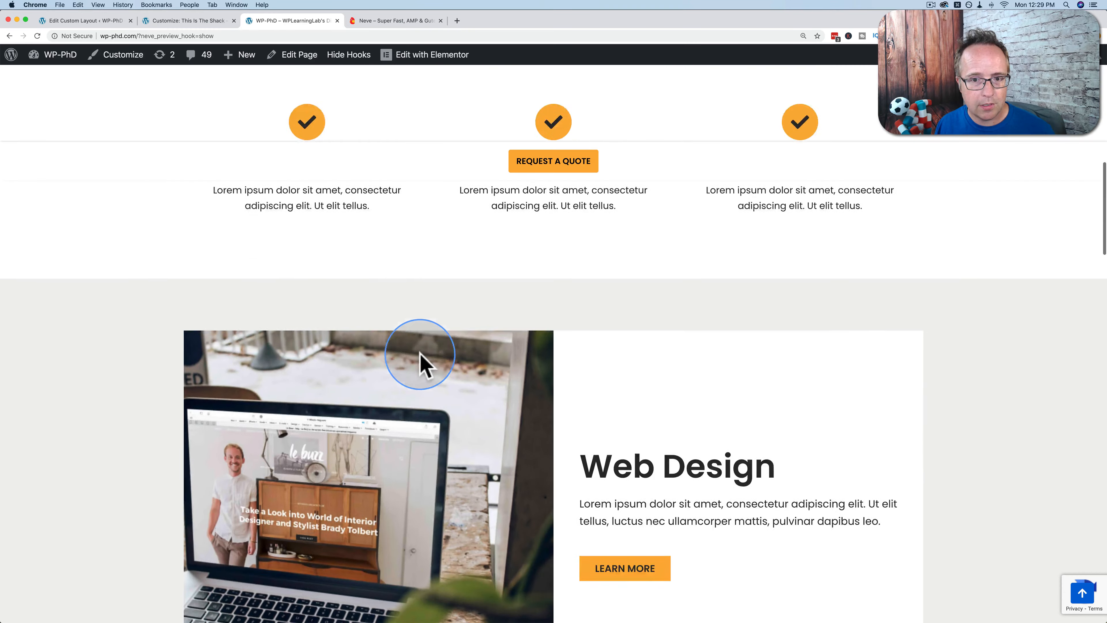
{"action": "scroll", "coordinate": [421, 354], "scroll_direction": "down", "scroll_amount": 13}
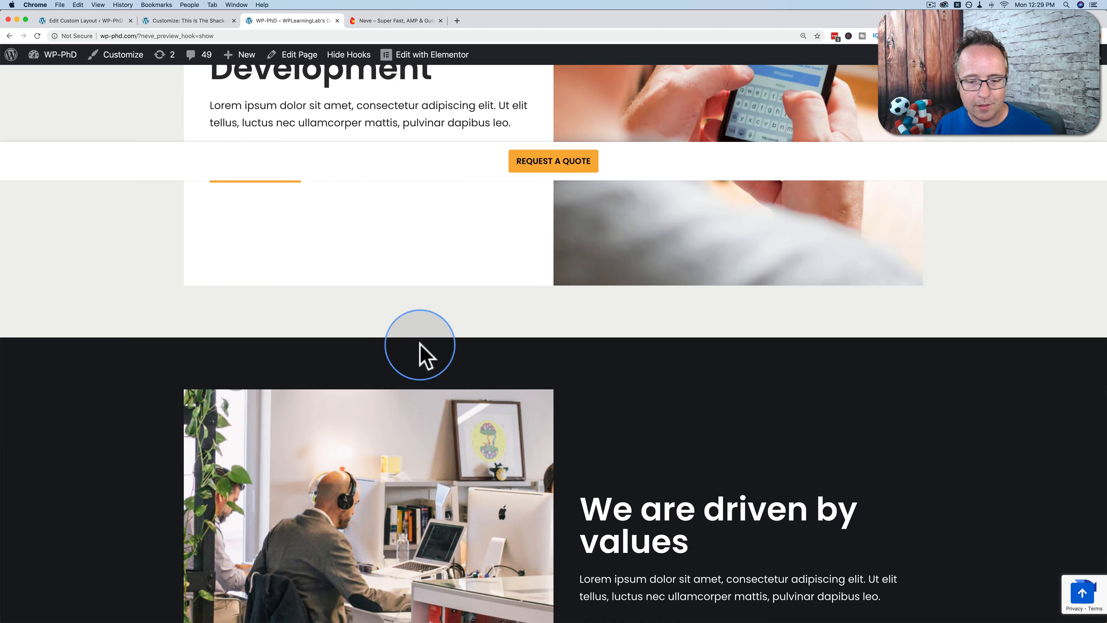
{"action": "scroll", "coordinate": [421, 357], "scroll_direction": "down", "scroll_amount": 5}
{"action": "scroll", "coordinate": [426, 376], "scroll_direction": "down", "scroll_amount": 15}
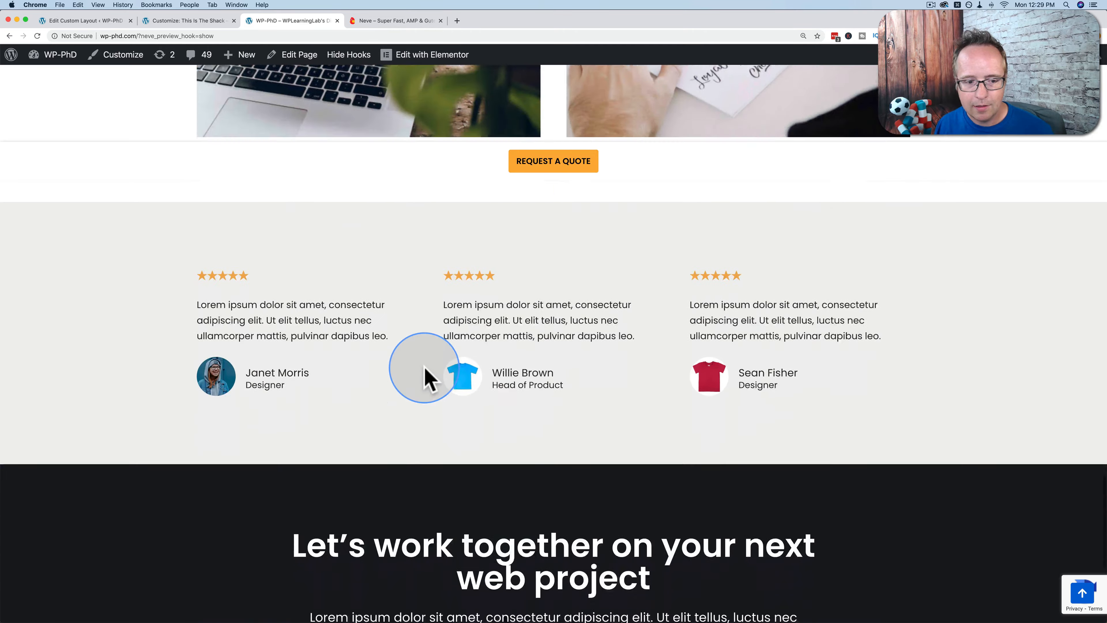
{"action": "scroll", "coordinate": [425, 378], "scroll_direction": "down", "scroll_amount": 3}
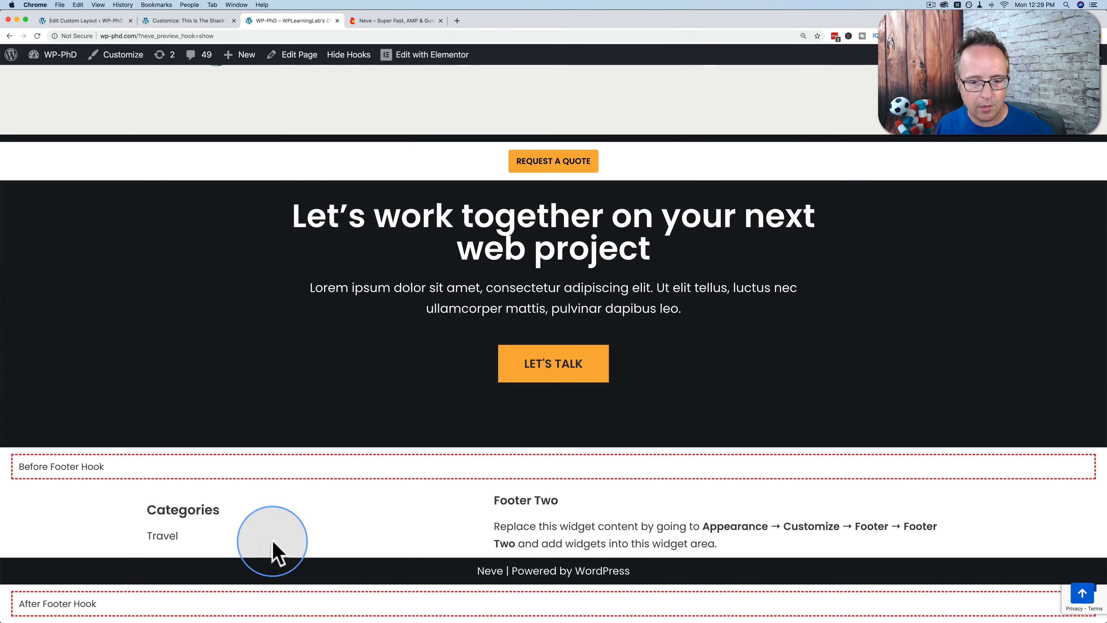
Go to the Shop page, show its hooks, and examine the hook locations around the sidebar and footer.
{"action": "scroll", "coordinate": [673, 446], "scroll_direction": "up", "scroll_amount": 20}
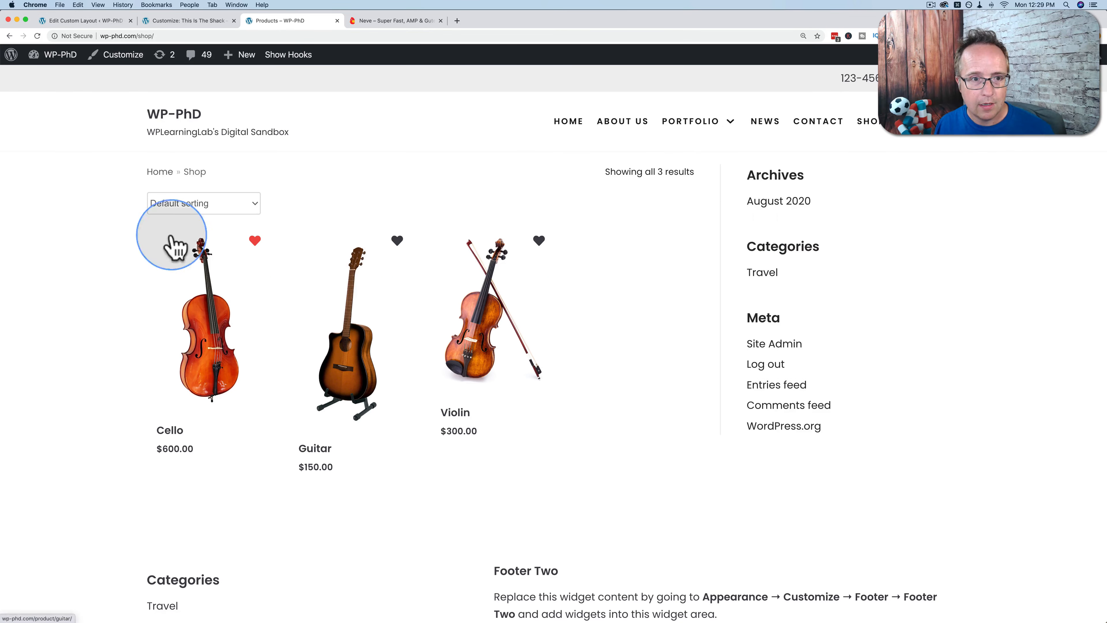
{"action": "left_click", "coordinate": [287, 54]}
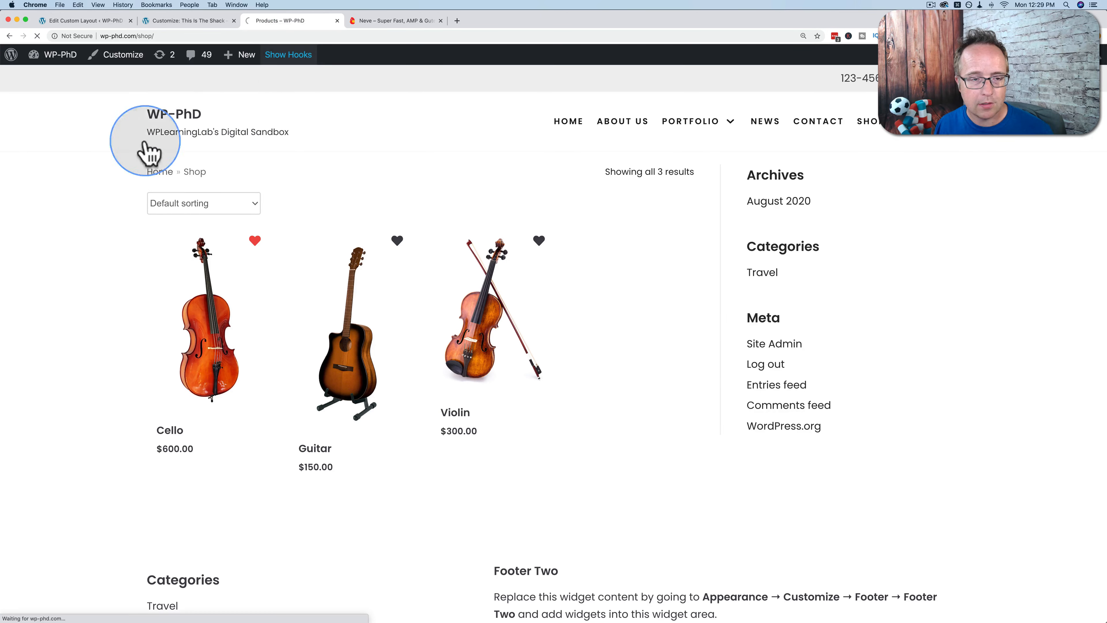
{"action": "scroll", "coordinate": [161, 238], "scroll_direction": "down", "scroll_amount": 3}
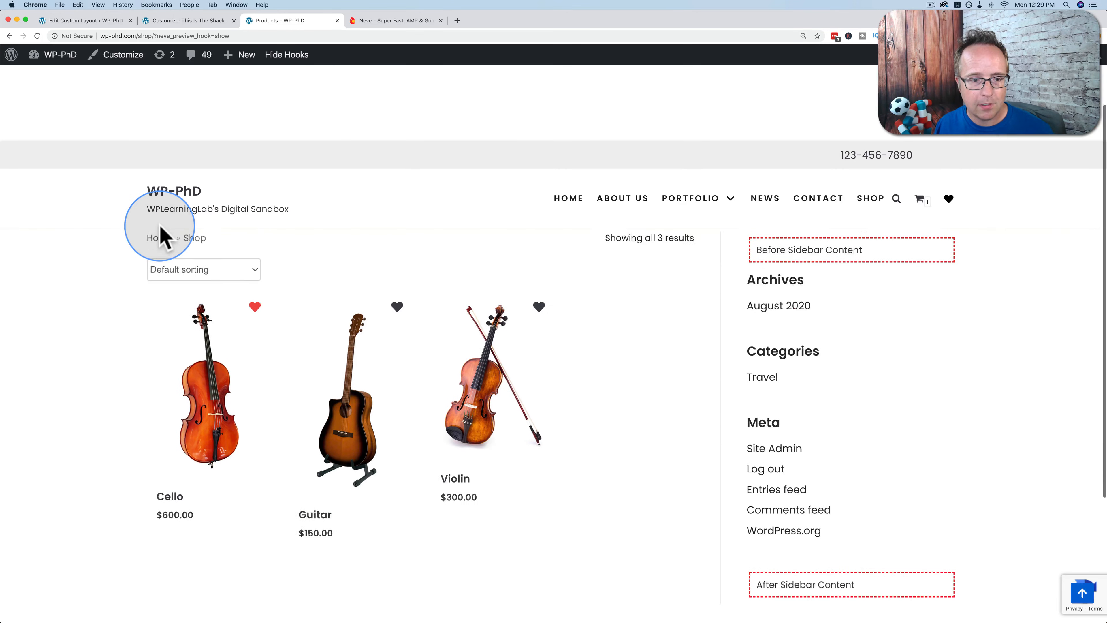
{"action": "scroll", "coordinate": [133, 412], "scroll_direction": "down", "scroll_amount": 3}
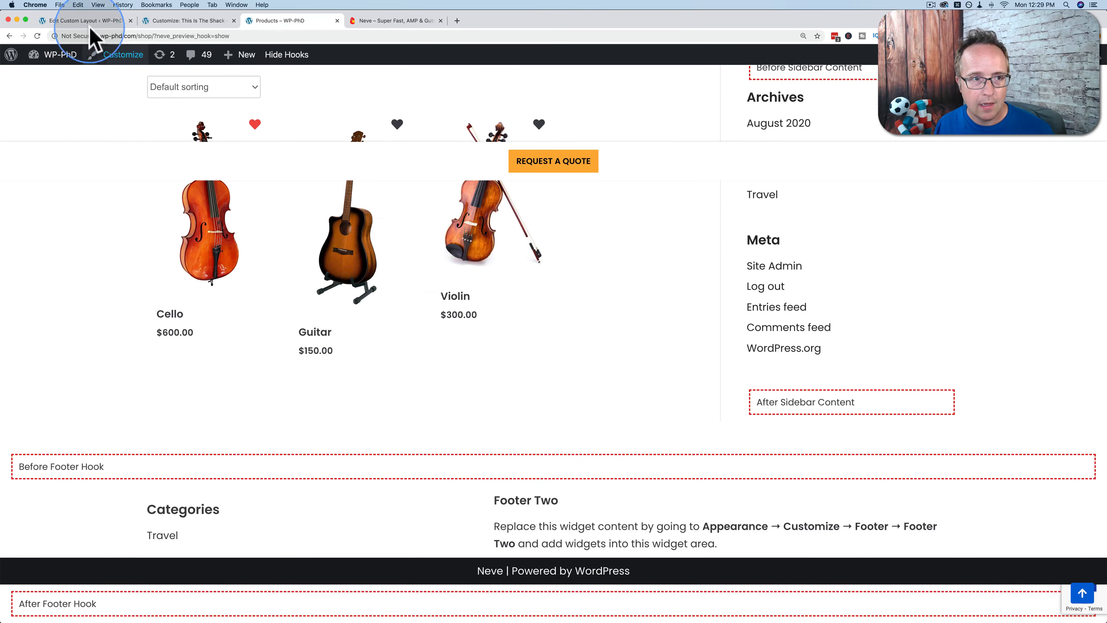
Return to the Custom Header edit screen and switch the layout from Elementor back to the WordPress editor.
{"action": "left_click", "coordinate": [87, 21]}
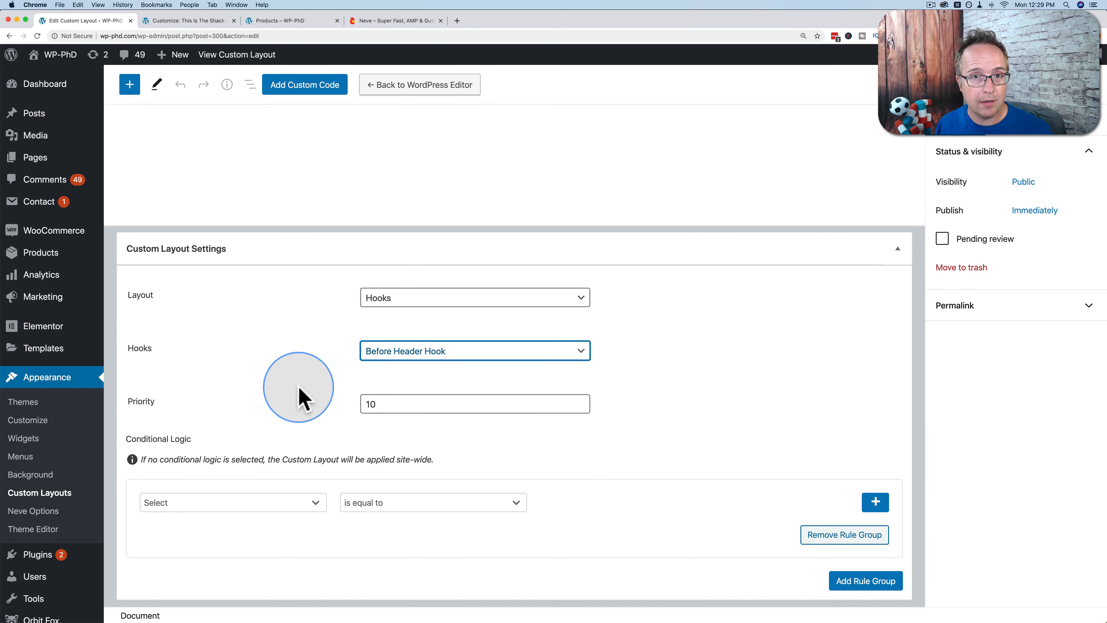
{"action": "scroll", "coordinate": [301, 397], "scroll_direction": "up", "scroll_amount": 1}
{"action": "scroll", "coordinate": [301, 387], "scroll_direction": "up", "scroll_amount": 4}
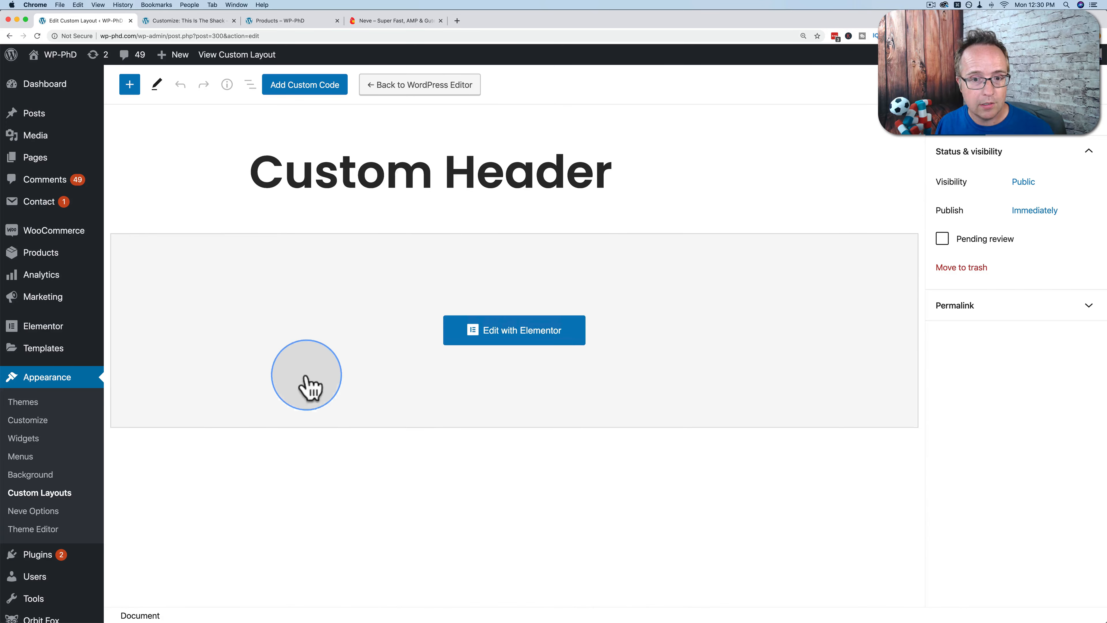
{"action": "left_click", "coordinate": [430, 86]}
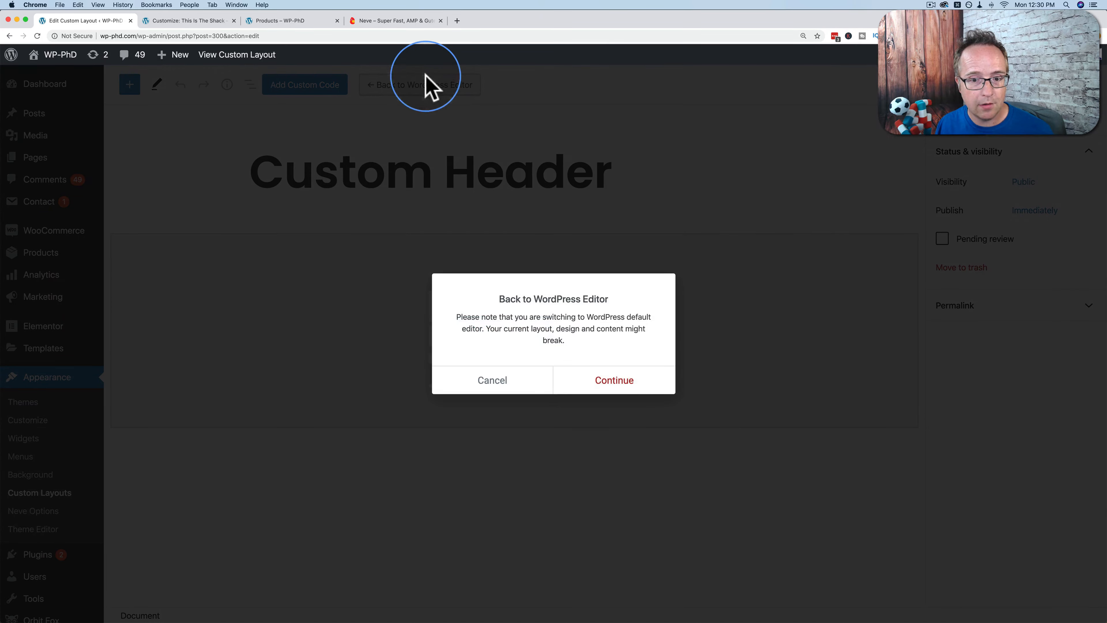
{"action": "left_click", "coordinate": [616, 388]}
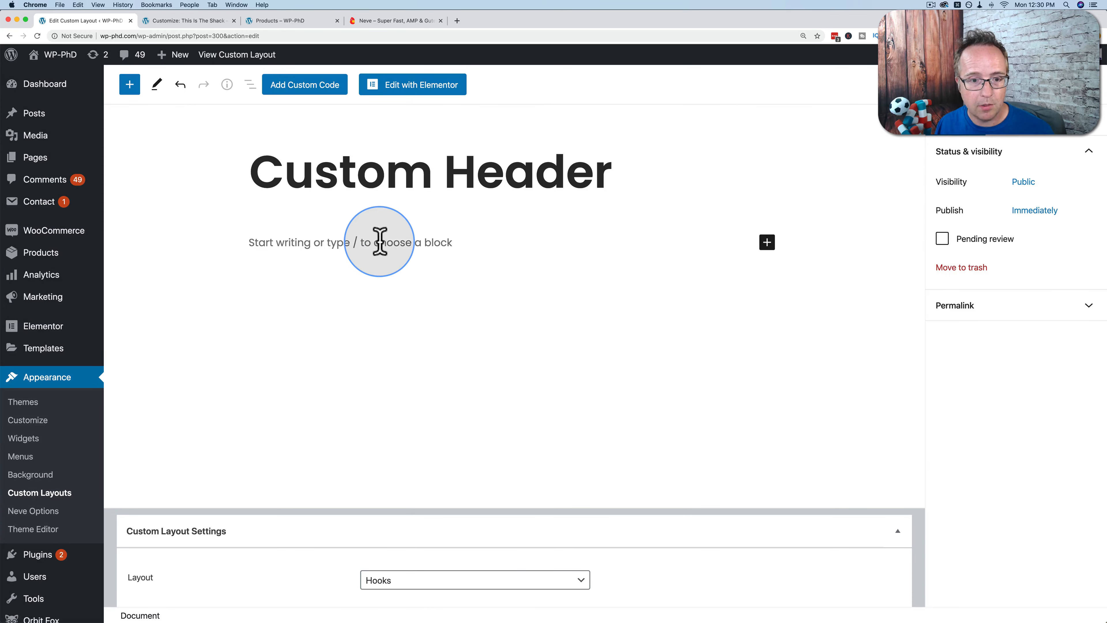
Review the conditional logic criteria offered for the Custom Header layout, from post to user rules, without selecting one.
{"action": "left_click", "coordinate": [379, 241]}
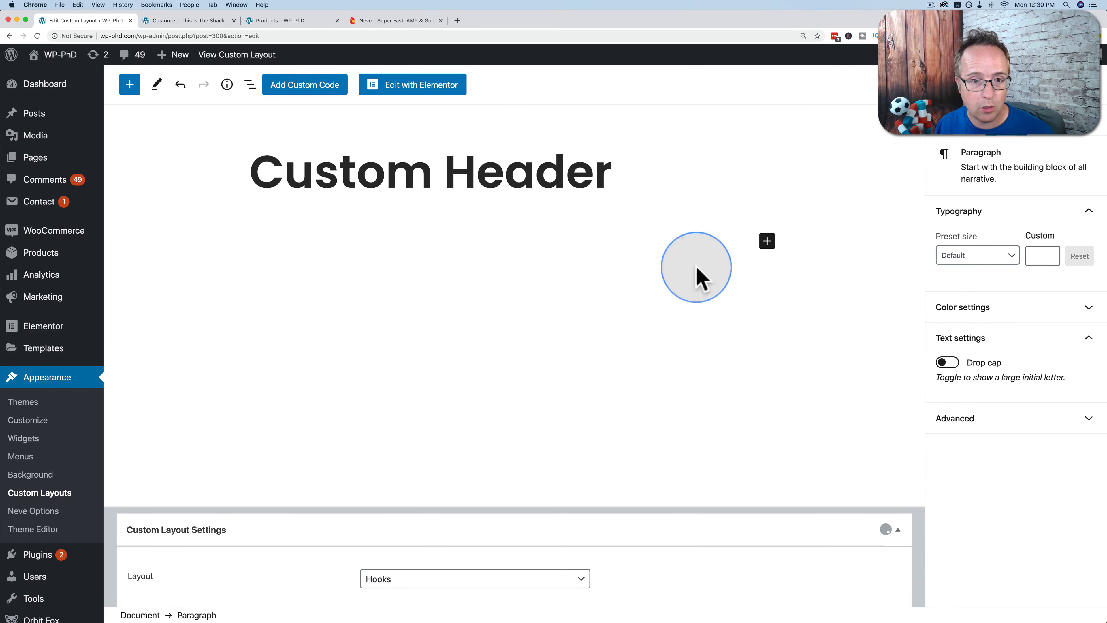
{"action": "scroll", "coordinate": [291, 428], "scroll_direction": "down", "scroll_amount": 6}
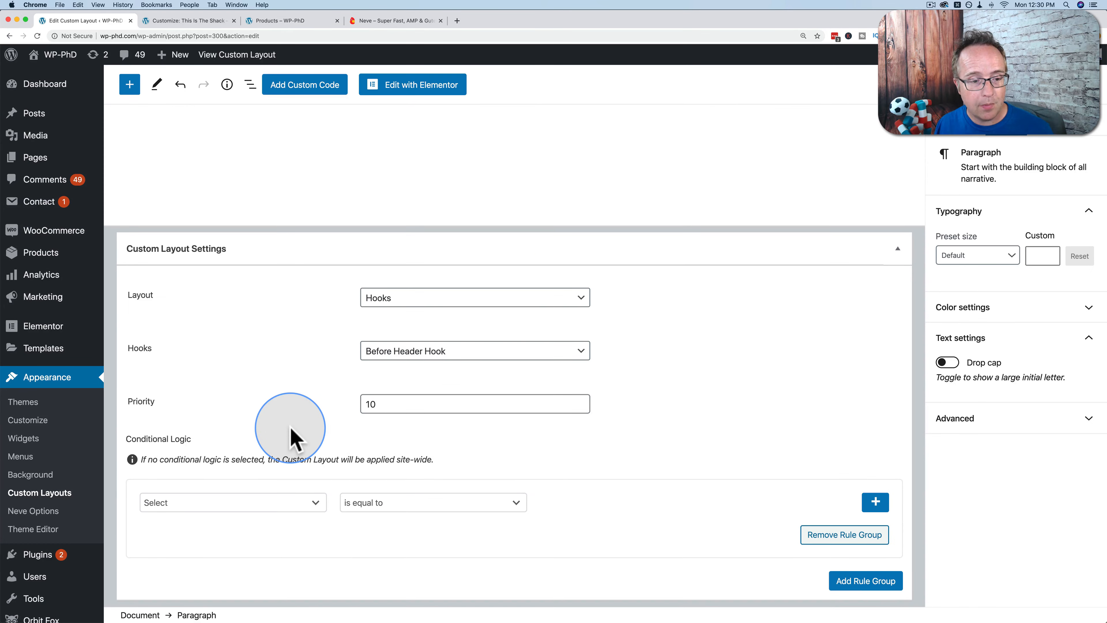
{"action": "left_click", "coordinate": [310, 504]}
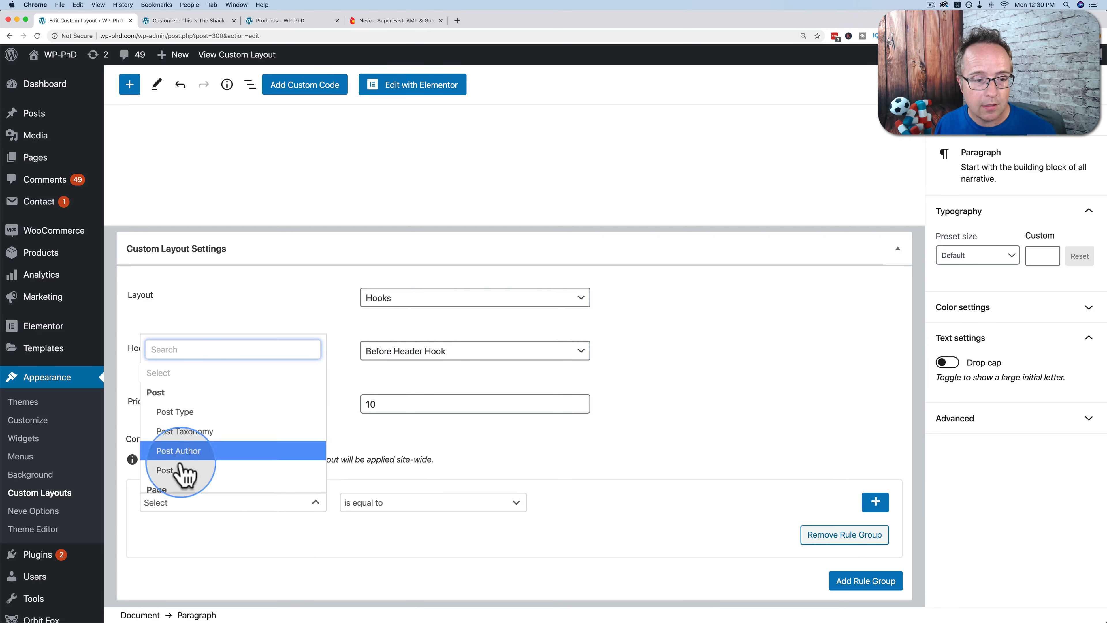
{"action": "scroll", "coordinate": [230, 478], "scroll_direction": "down", "scroll_amount": 5}
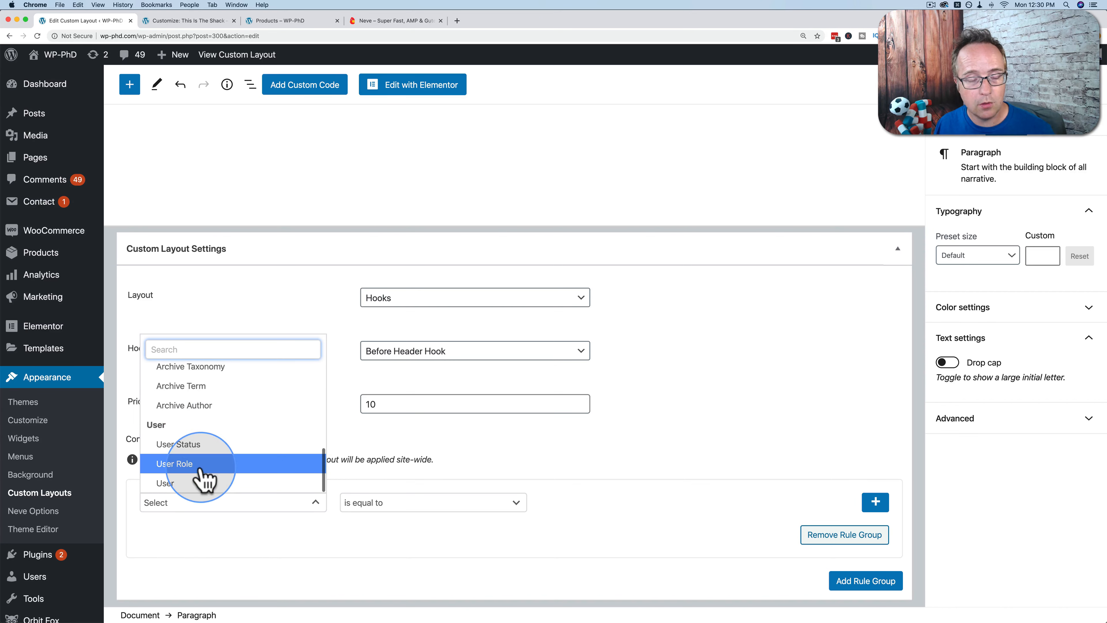
{"action": "left_click", "coordinate": [291, 562]}
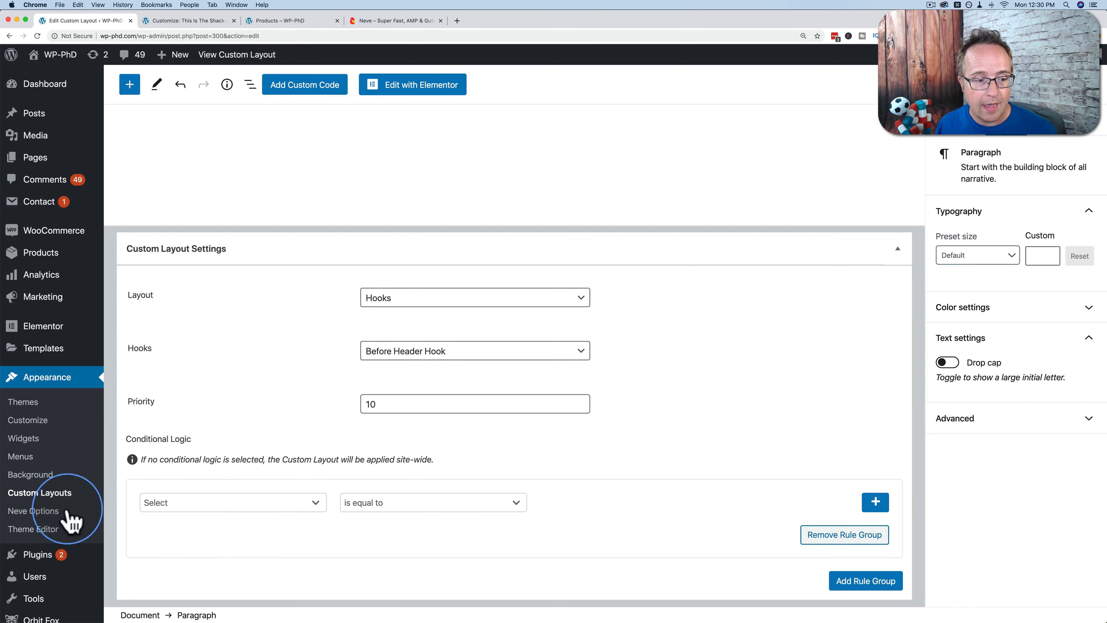
Leave the layout without saving and review the Neve Pro modules in Neve Options, down to Typekit Fonts.
{"action": "left_click", "coordinate": [51, 518]}
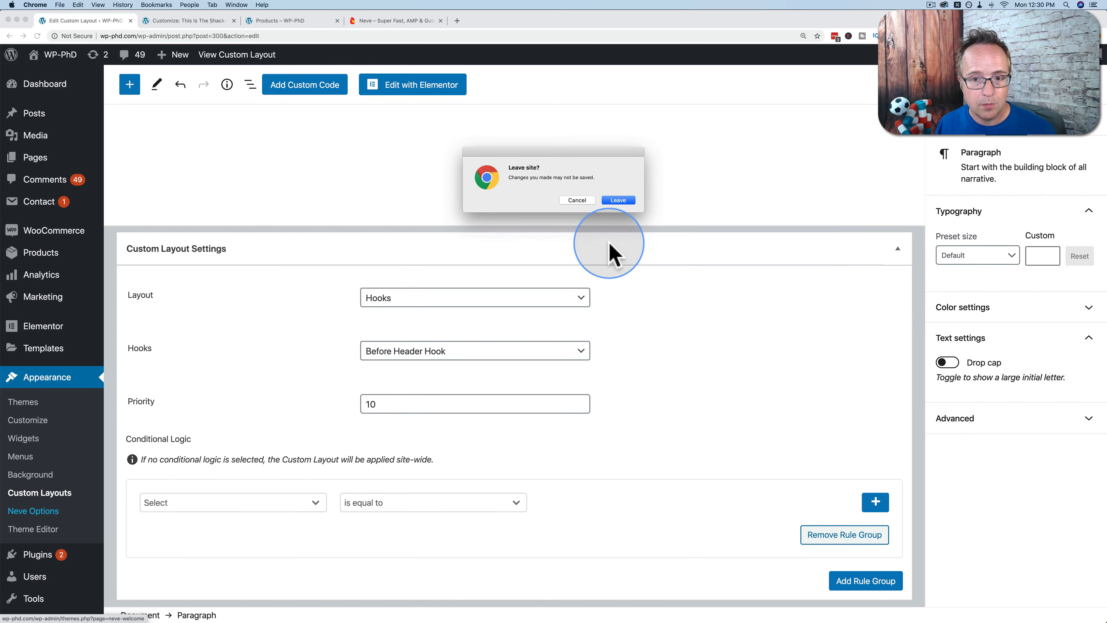
{"action": "left_click", "coordinate": [619, 201]}
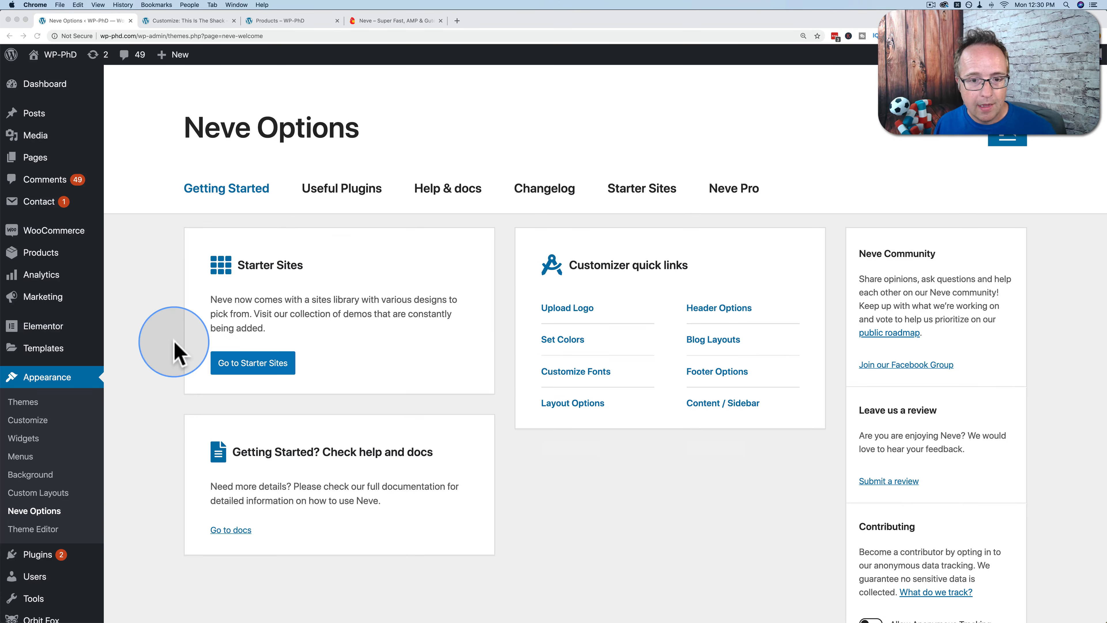
{"action": "left_click", "coordinate": [736, 191]}
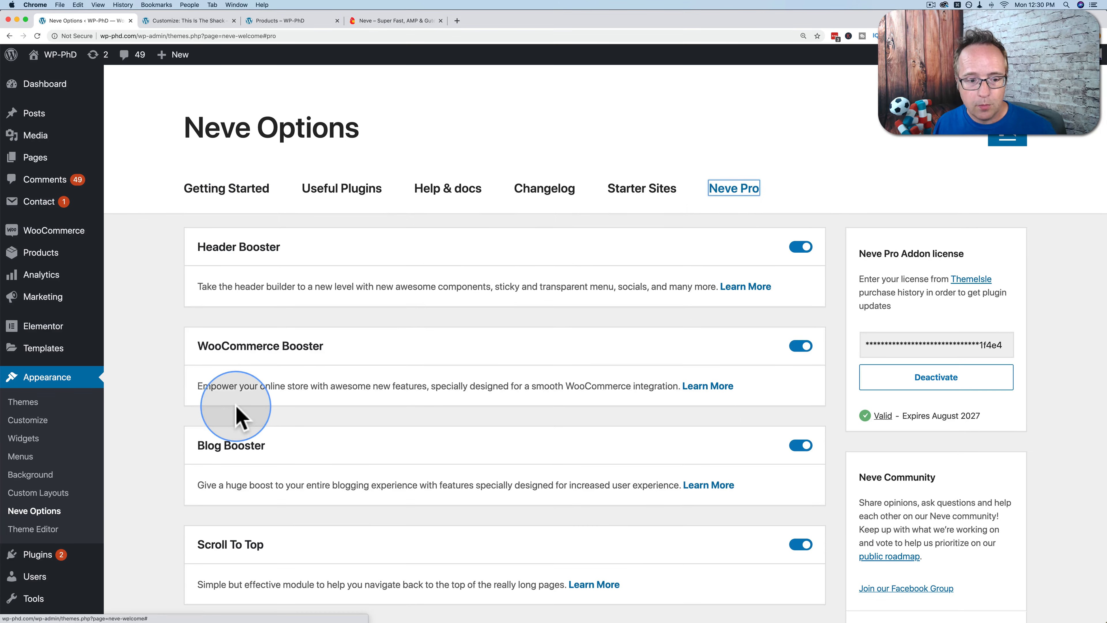
{"action": "scroll", "coordinate": [237, 417], "scroll_direction": "down", "scroll_amount": 5}
{"action": "scroll", "coordinate": [235, 414], "scroll_direction": "down", "scroll_amount": 9}
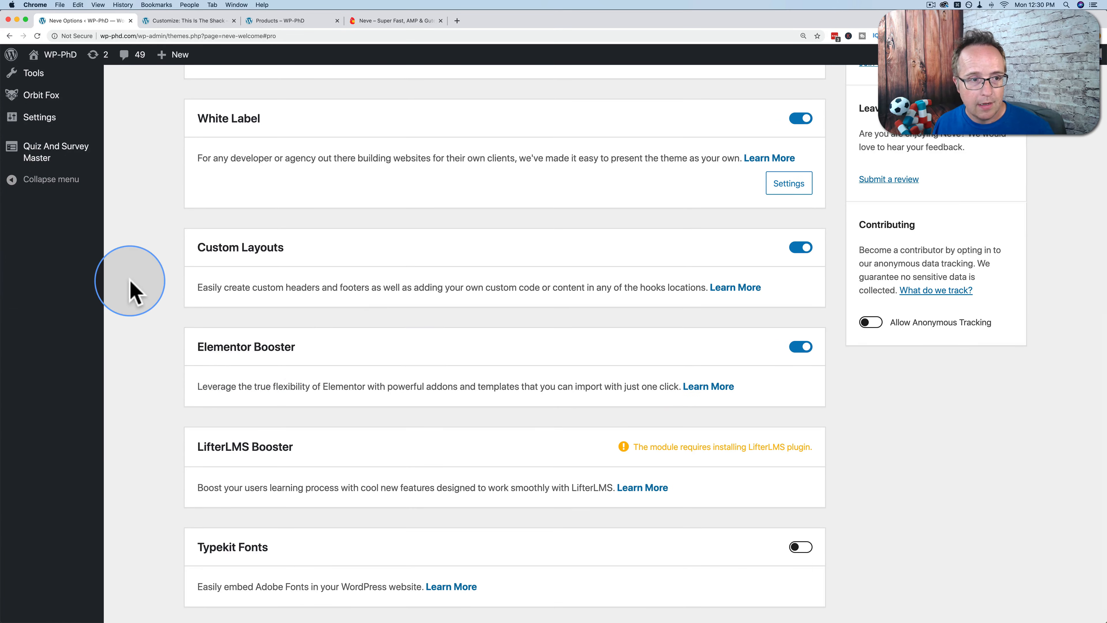
Add a new page and open it for editing with Elementor.
{"action": "scroll", "coordinate": [133, 288], "scroll_direction": "up", "scroll_amount": 5}
{"action": "scroll", "coordinate": [133, 288], "scroll_direction": "up", "scroll_amount": 9}
{"action": "mouse_move", "coordinate": [59, 168]}
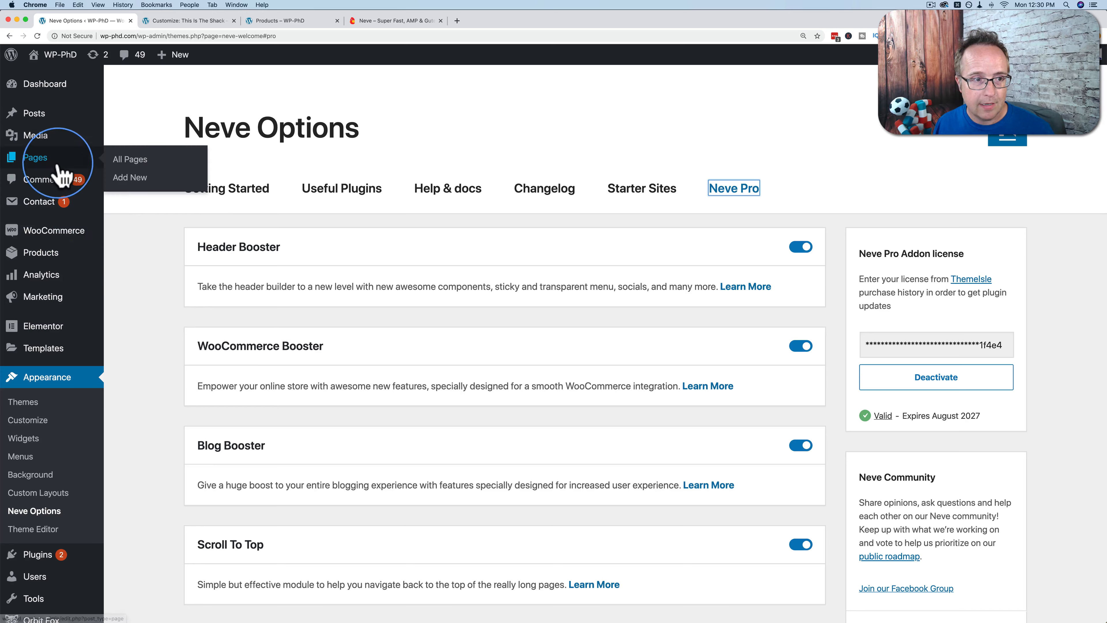
{"action": "mouse_move", "coordinate": [26, 123]}
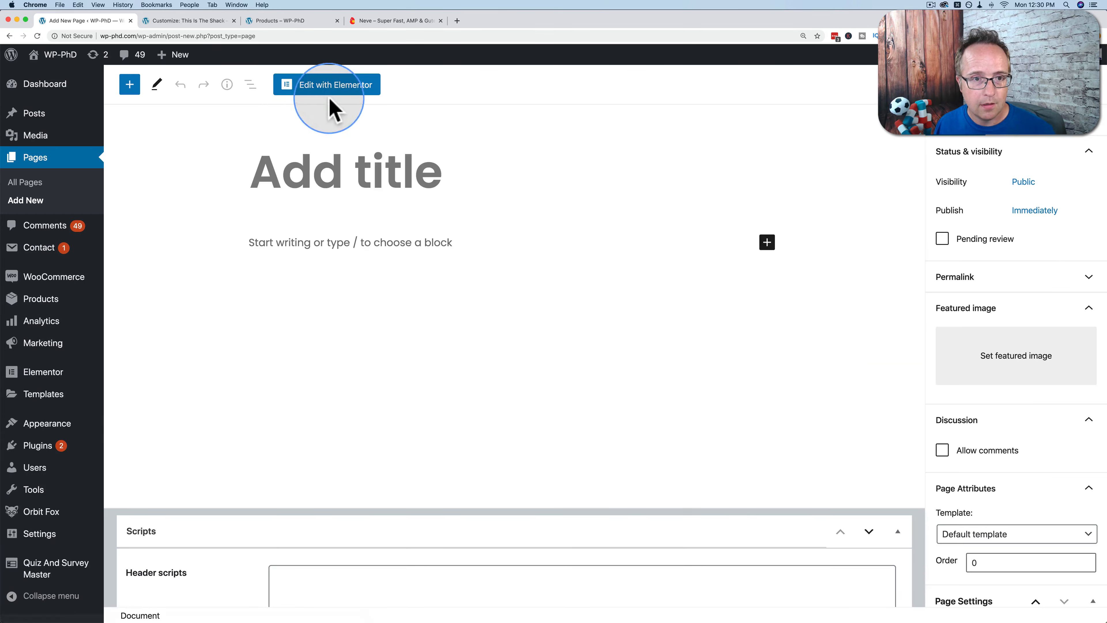
{"action": "left_click", "coordinate": [355, 85]}
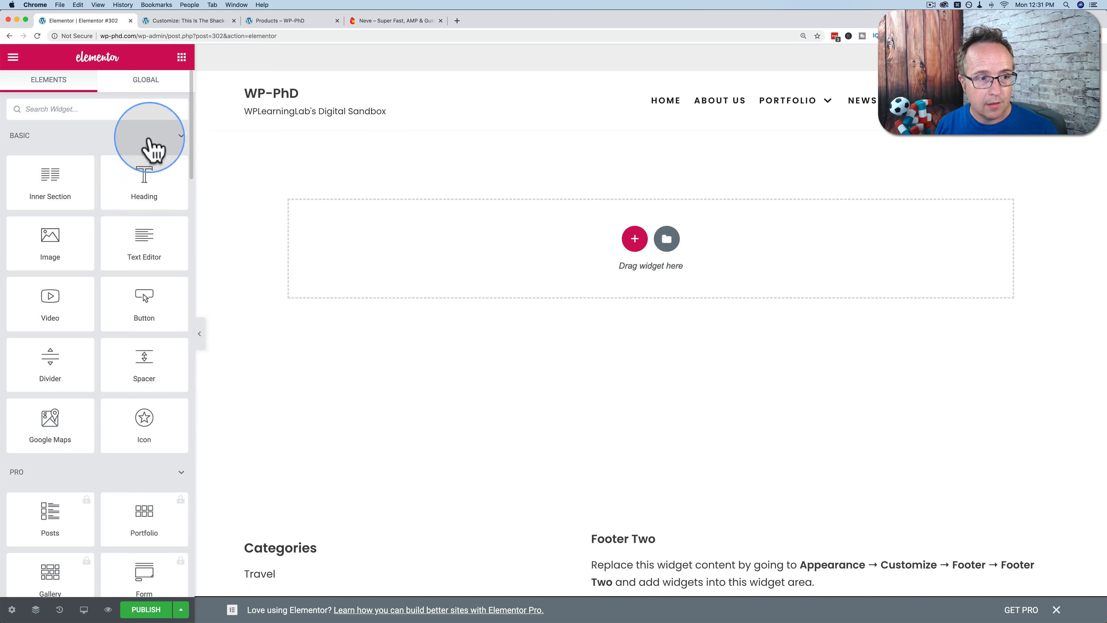
Collapse the Basic, Pro, General and Orbit Fox Addons widget groups and examine the Neve Pro Addon Widgets.
{"action": "left_click", "coordinate": [181, 139]}
{"action": "left_click", "coordinate": [175, 169]}
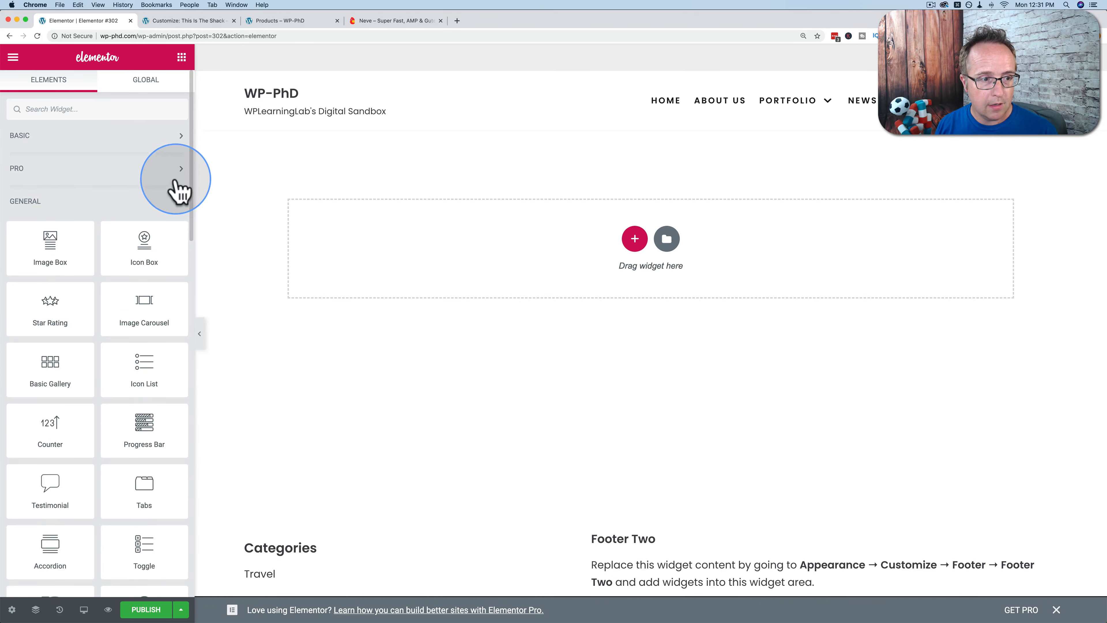
{"action": "left_click", "coordinate": [181, 206]}
{"action": "scroll", "coordinate": [104, 302], "scroll_direction": "down", "scroll_amount": 5}
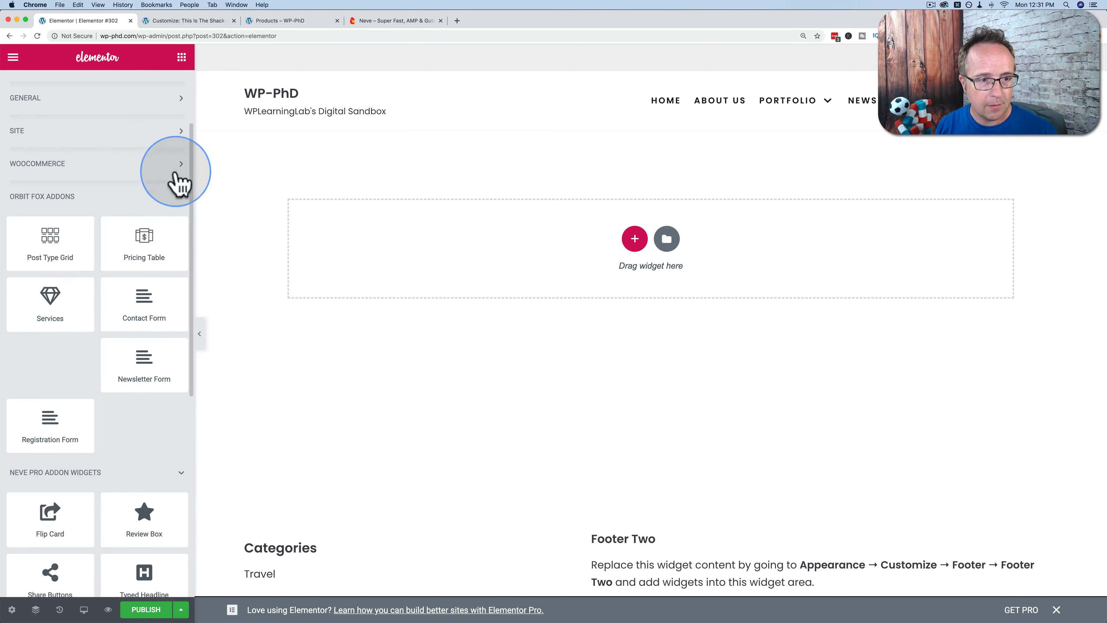
{"action": "left_click", "coordinate": [182, 205]}
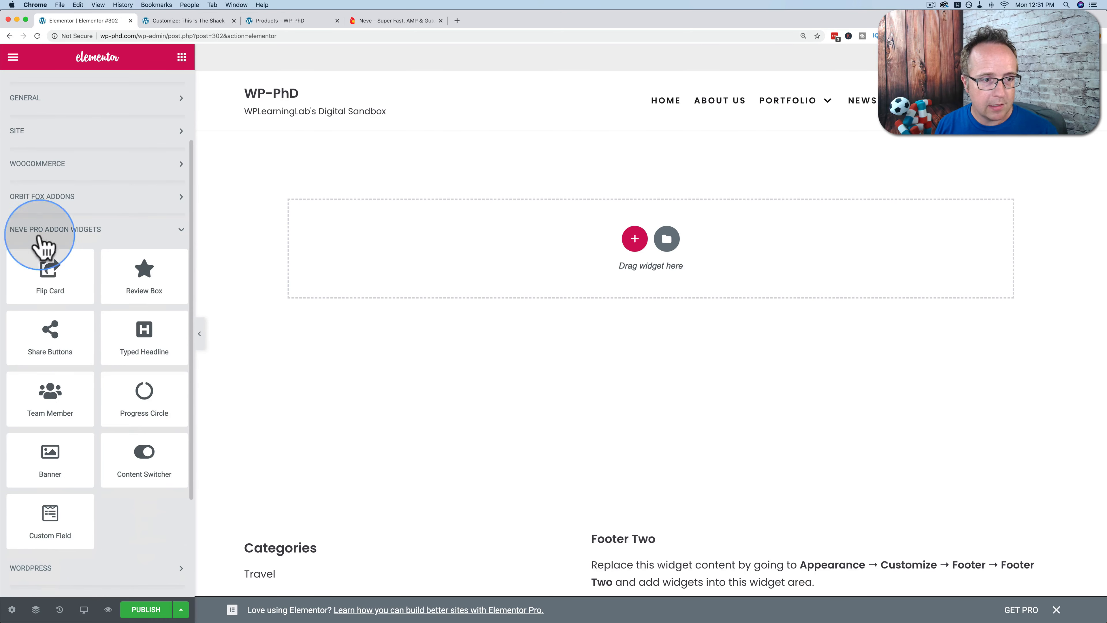
{"action": "scroll", "coordinate": [107, 275], "scroll_direction": "down", "scroll_amount": 5}
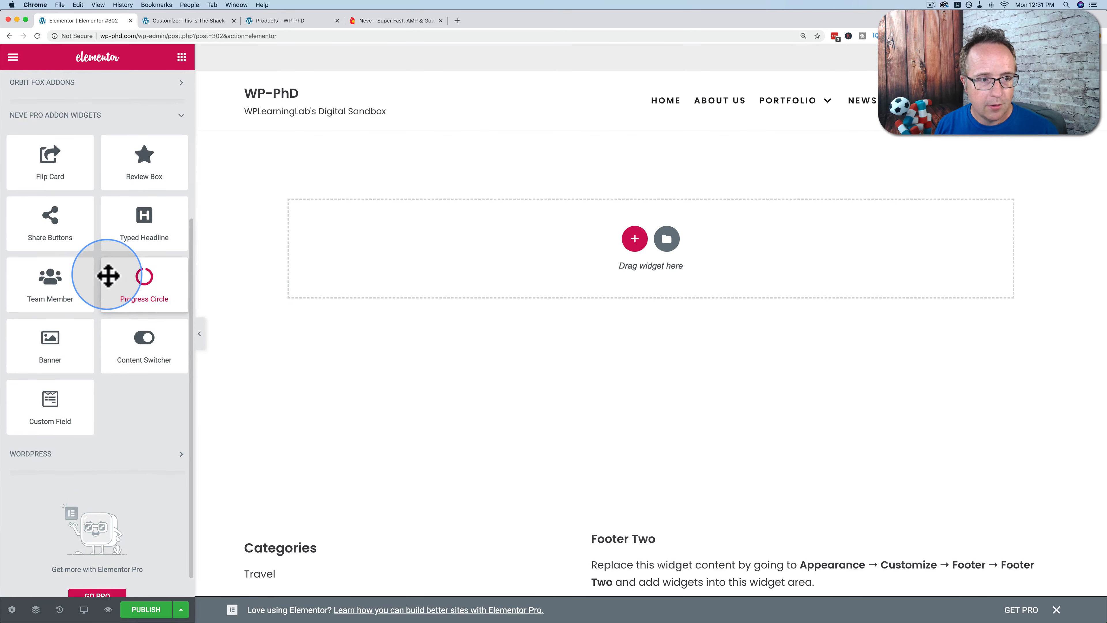
{"action": "scroll", "coordinate": [110, 279], "scroll_direction": "up", "scroll_amount": 1}
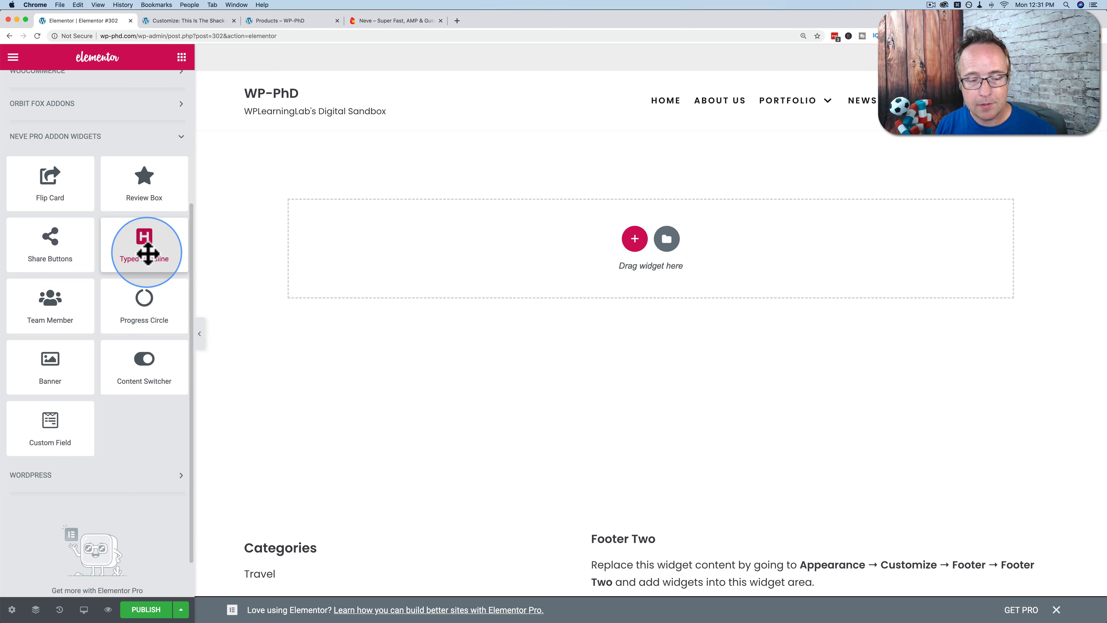
{"action": "scroll", "coordinate": [146, 253], "scroll_direction": "down", "scroll_amount": 2}
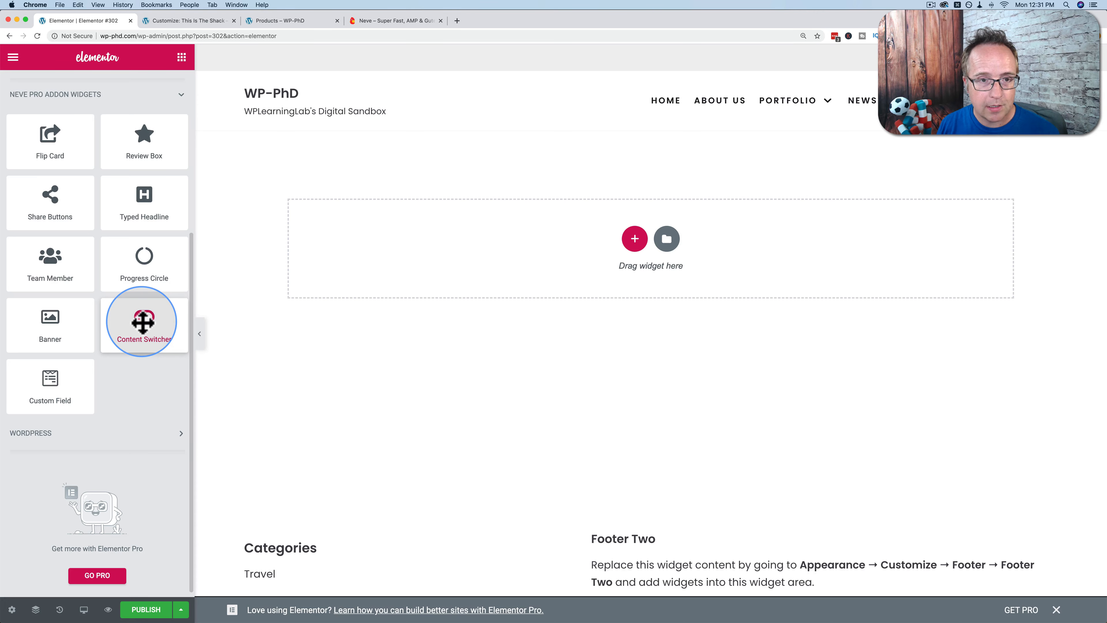
Switch to Neve's pricing page and compare the annual and lifetime prices of the Personal, Business and Agency plans.
{"action": "left_click", "coordinate": [393, 25]}
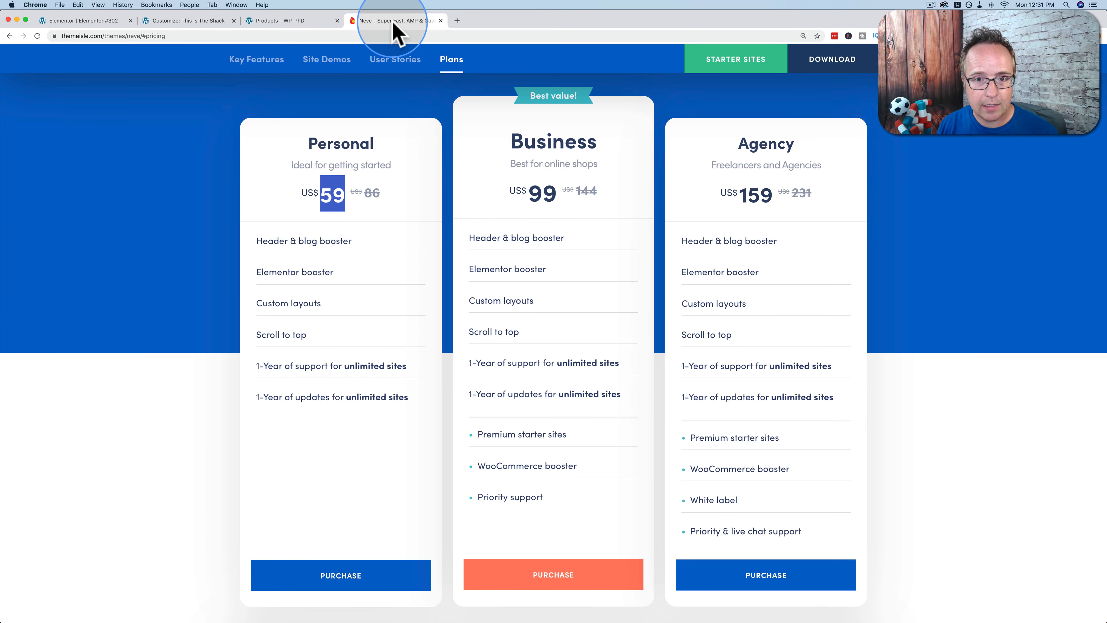
{"action": "scroll", "coordinate": [452, 289], "scroll_direction": "up", "scroll_amount": 3}
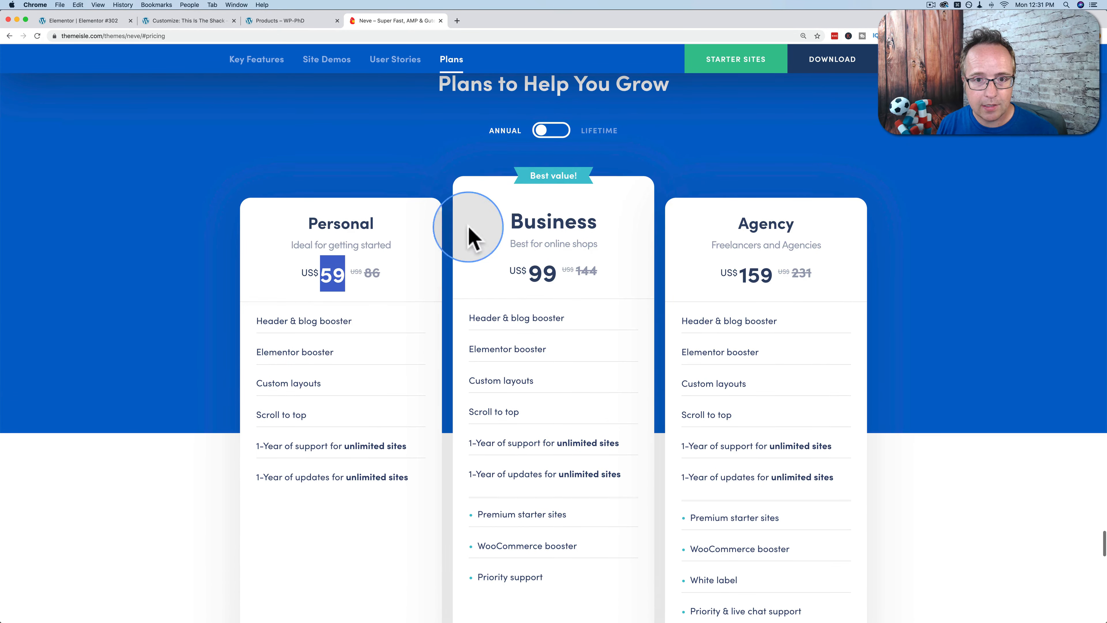
{"action": "left_click", "coordinate": [559, 135]}
{"action": "left_click", "coordinate": [548, 132]}
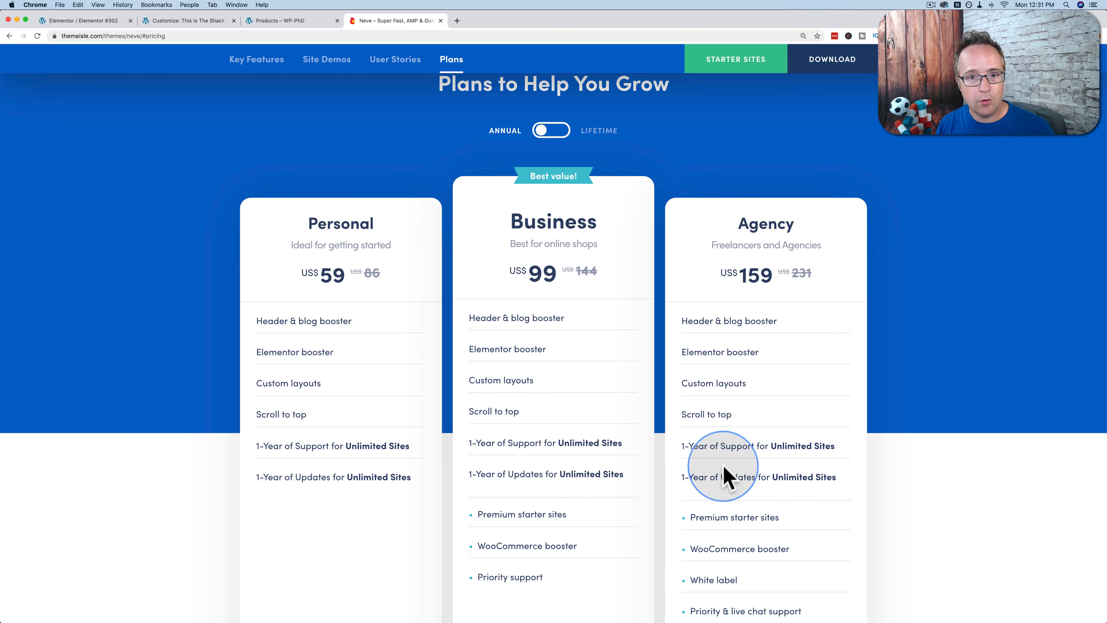
{"action": "left_click", "coordinate": [550, 133]}
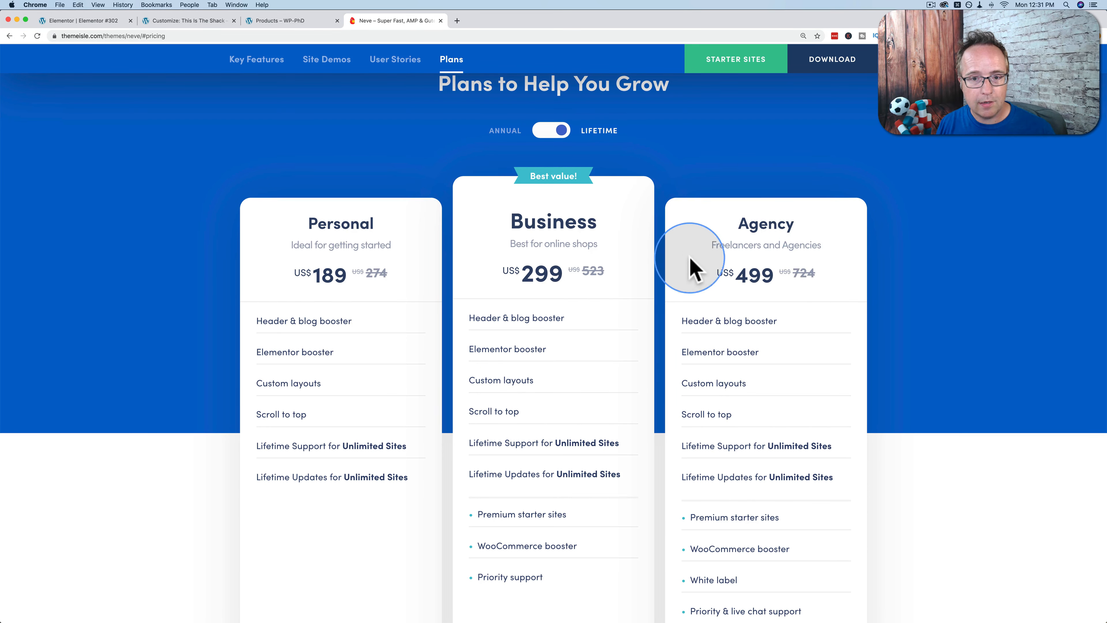
{"action": "left_click", "coordinate": [550, 134]}
{"action": "left_click", "coordinate": [550, 135]}
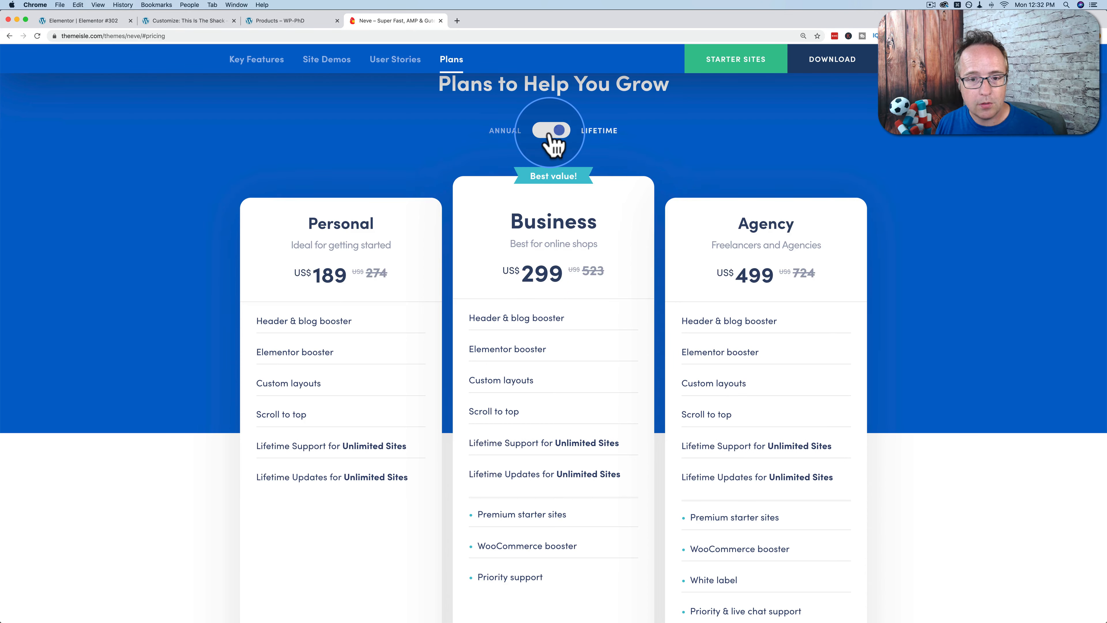
{"action": "left_click", "coordinate": [550, 134]}
{"action": "left_click", "coordinate": [550, 134]}
{"action": "left_click", "coordinate": [551, 135]}
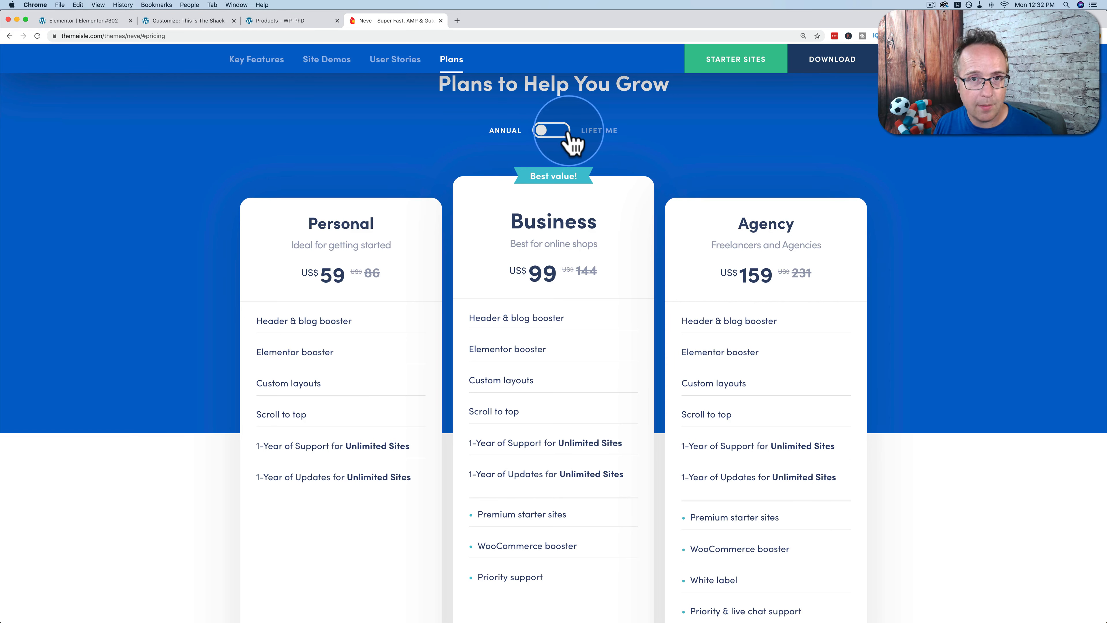
{"action": "left_click", "coordinate": [551, 134]}
{"action": "left_click", "coordinate": [551, 135]}
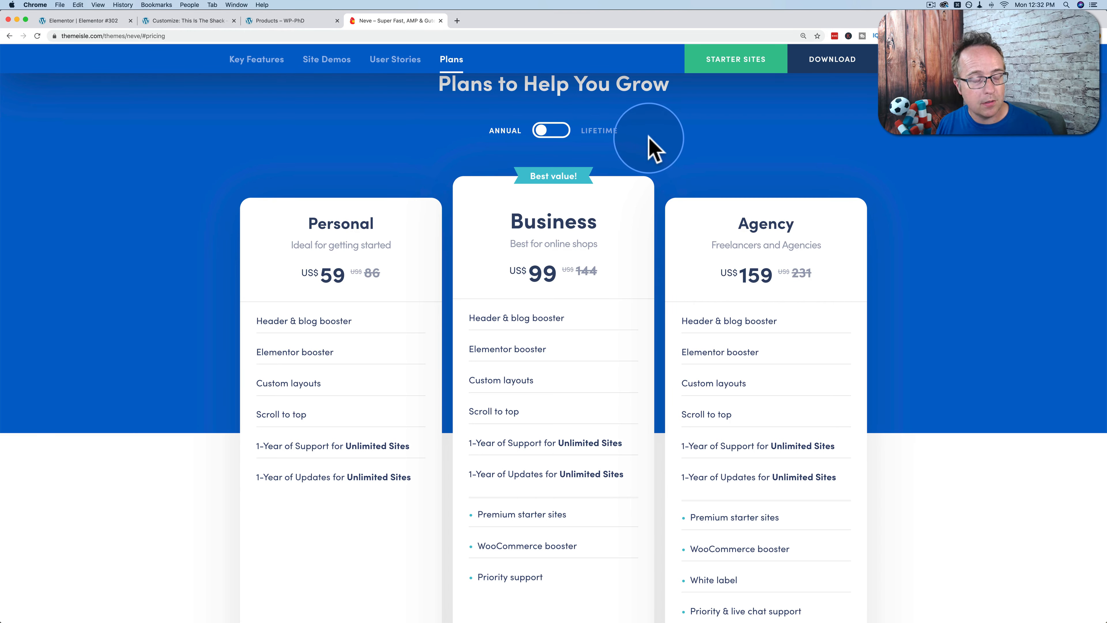
{"action": "left_click", "coordinate": [553, 131]}
{"action": "left_click", "coordinate": [553, 131]}
Return to the WordPress admin and check the LifterLMS Booster and Typekit Fonts modules in Neve Options.
{"action": "left_click", "coordinate": [90, 22]}
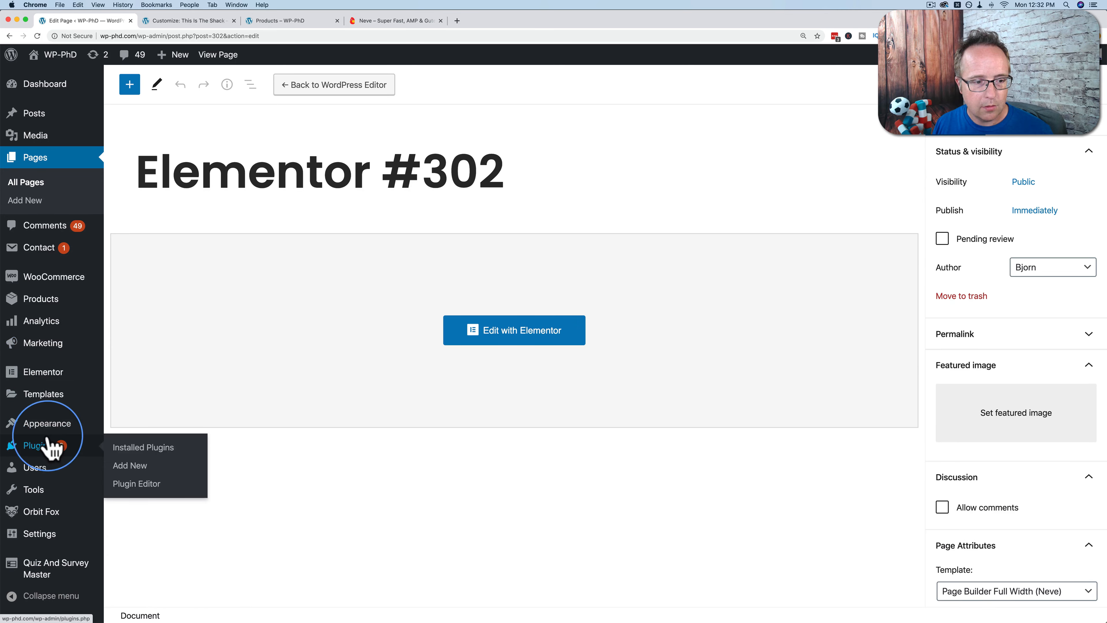
{"action": "mouse_move", "coordinate": [65, 430]}
{"action": "left_click", "coordinate": [140, 536]}
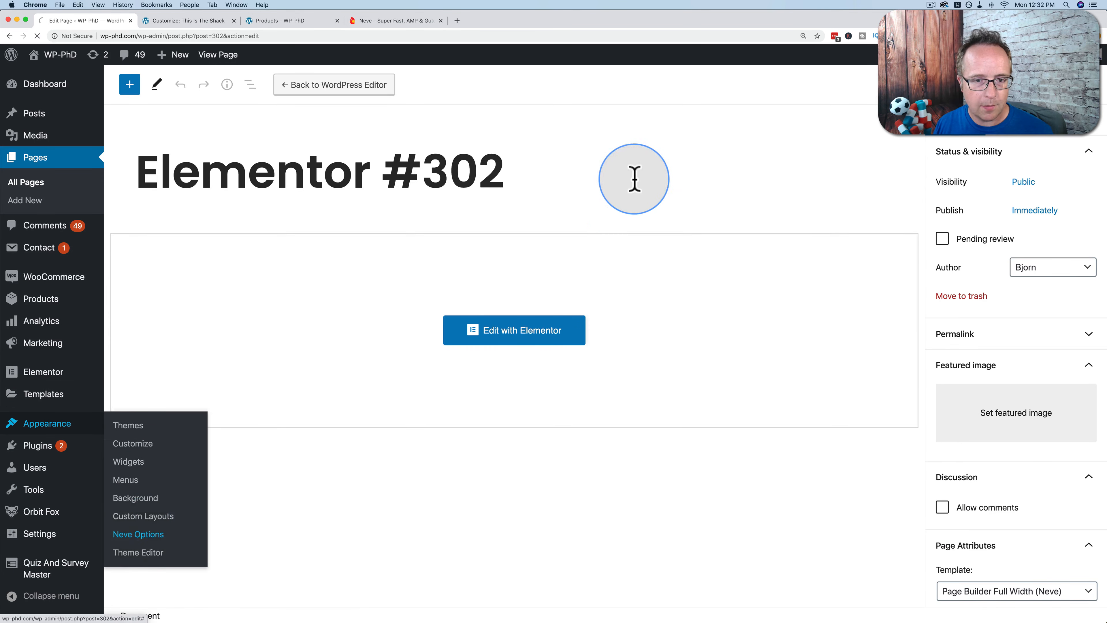
{"action": "left_click", "coordinate": [734, 188]}
{"action": "scroll", "coordinate": [181, 302], "scroll_direction": "down", "scroll_amount": 15}
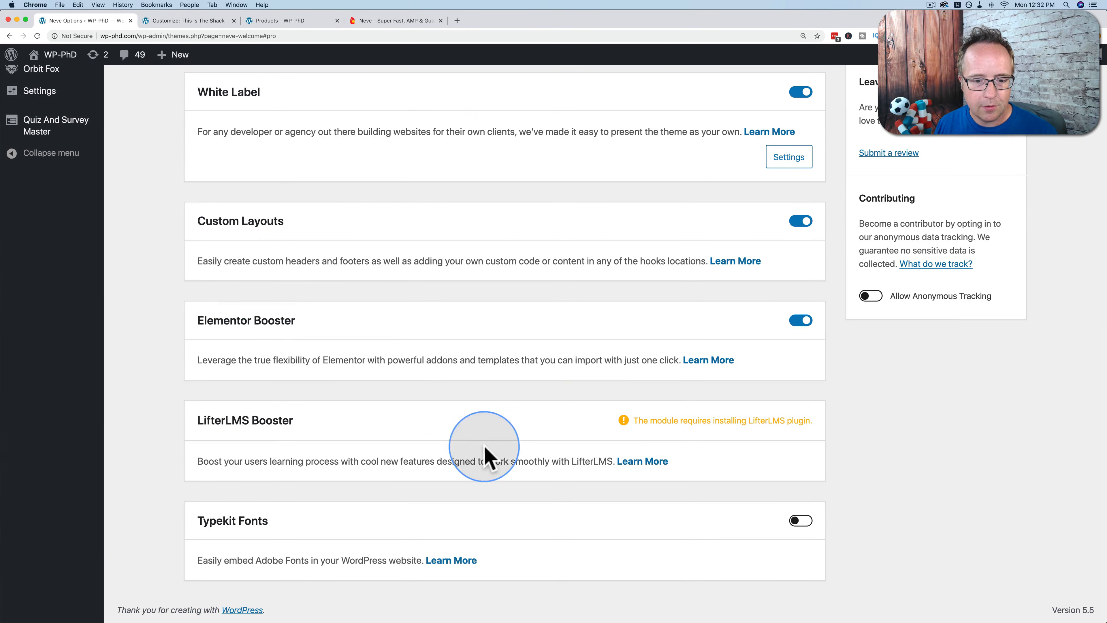
Find the LifterLMS plugin by searching for "lift", install and activate it, and skip its setup wizard.
{"action": "scroll", "coordinate": [146, 266], "scroll_direction": "up", "scroll_amount": 9}
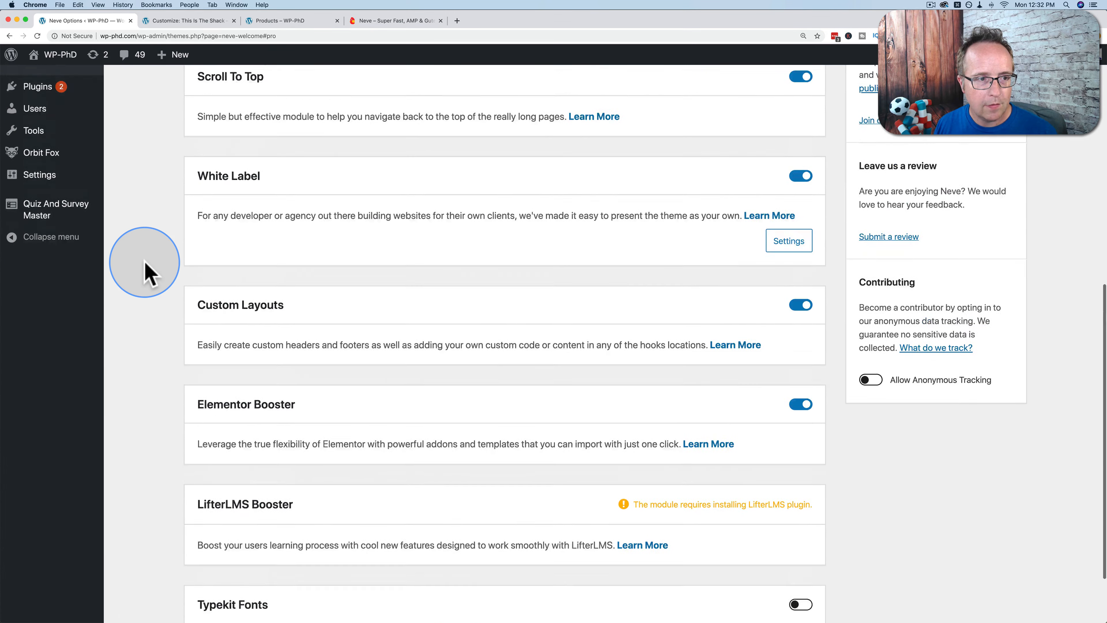
{"action": "scroll", "coordinate": [81, 226], "scroll_direction": "up", "scroll_amount": 1}
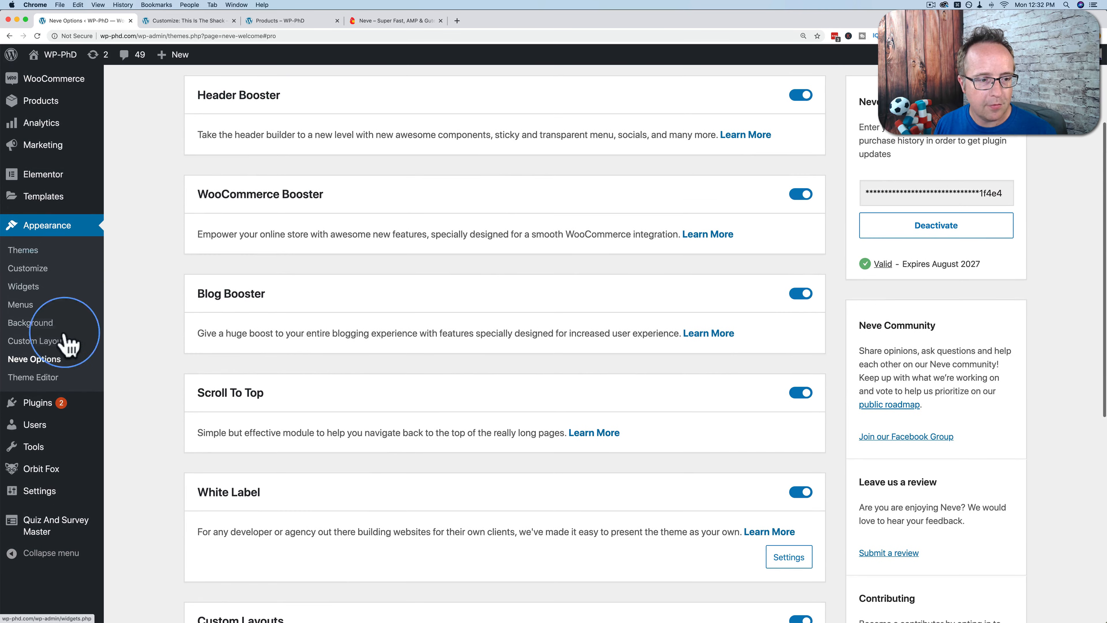
{"action": "mouse_move", "coordinate": [35, 412]}
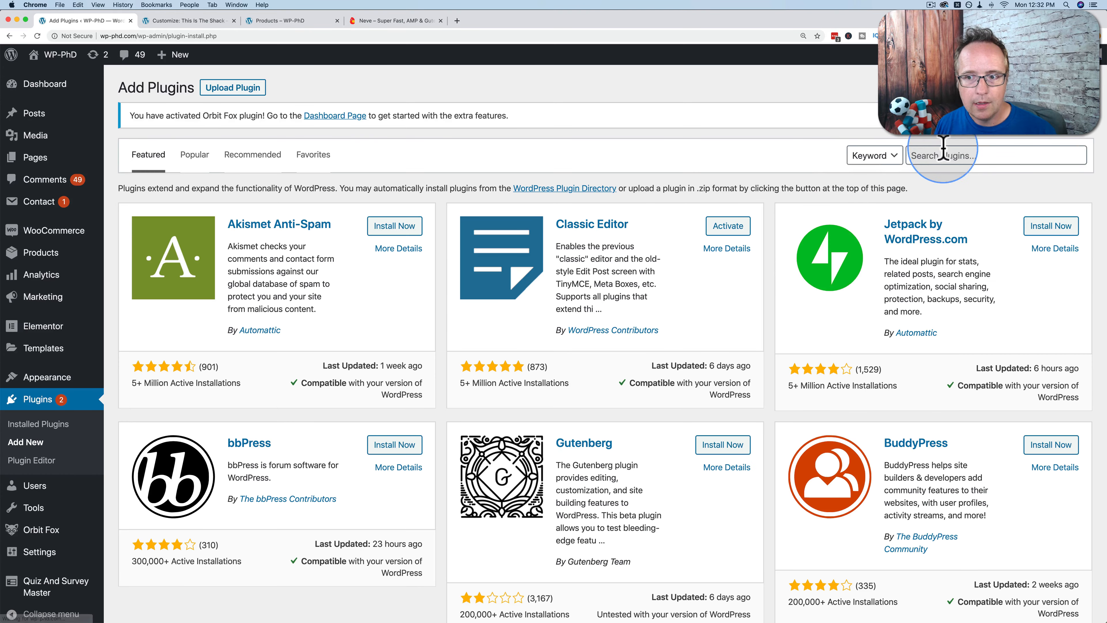
{"action": "left_click", "coordinate": [954, 153]}
{"action": "type", "text": "lift"}
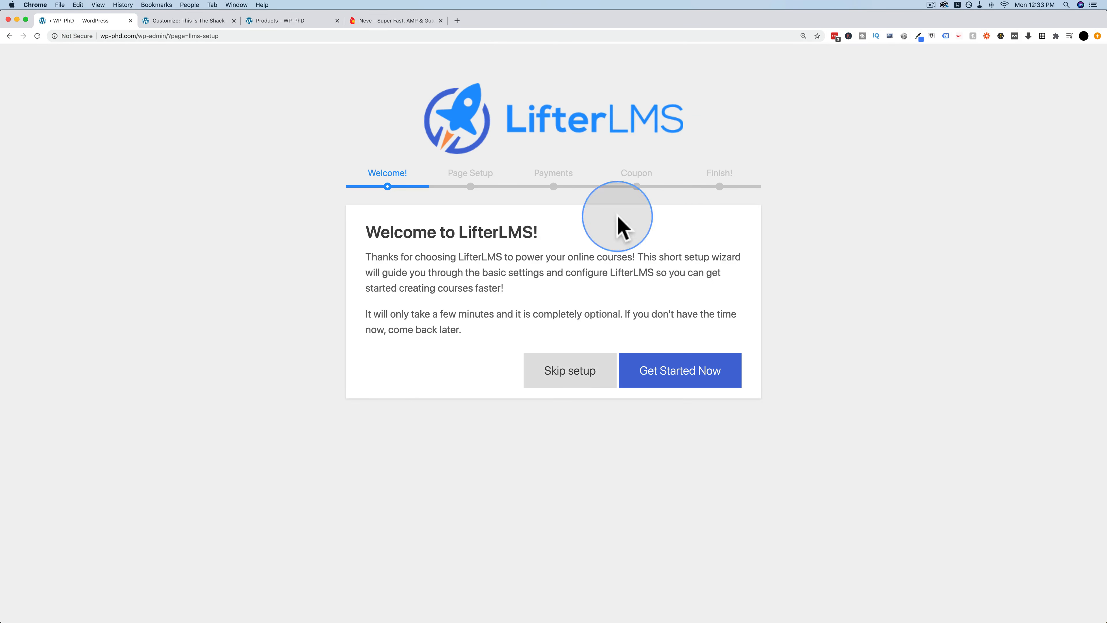
{"action": "left_click", "coordinate": [583, 377]}
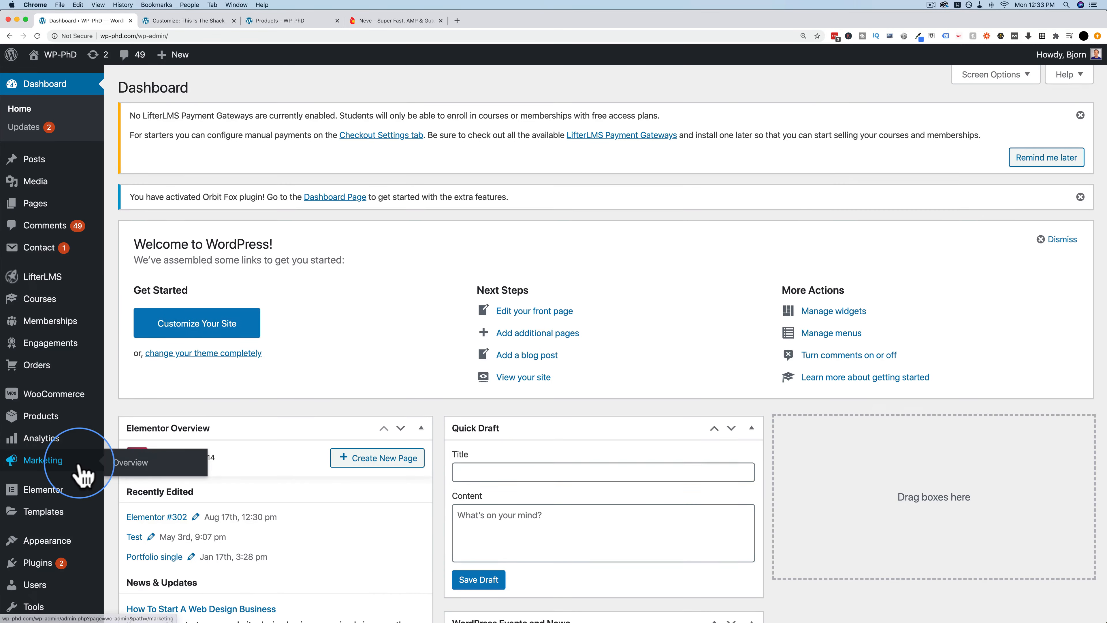
Open Neve Options in a new browser tab, keeping the dashboard open.
{"action": "scroll", "coordinate": [17, 469], "scroll_direction": "down", "scroll_amount": 3}
{"action": "mouse_move", "coordinate": [98, 594]}
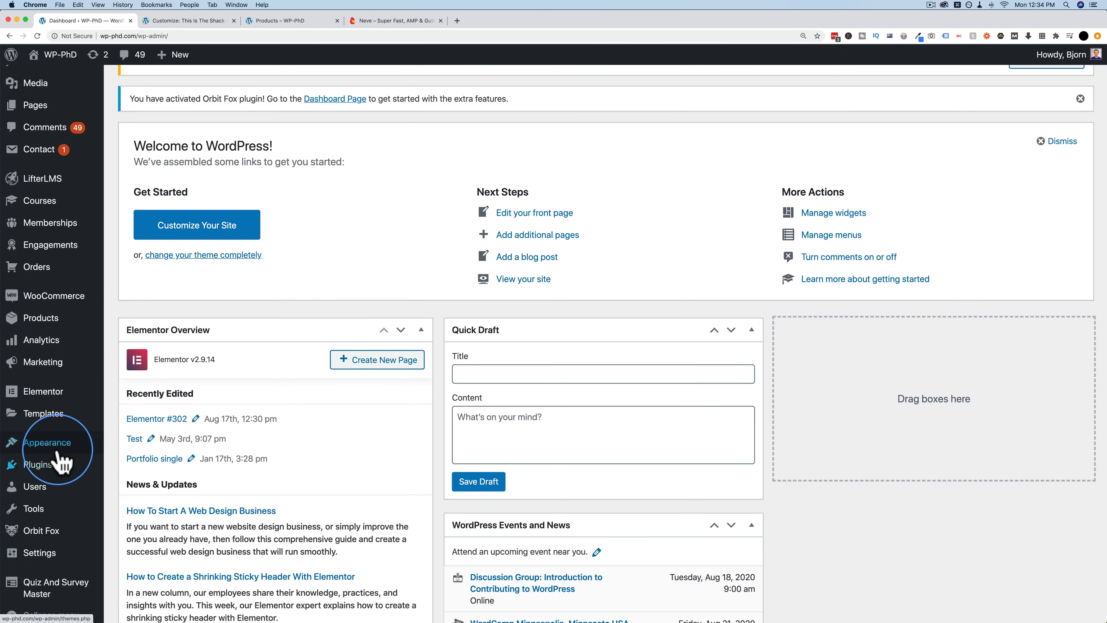
{"action": "mouse_move", "coordinate": [67, 446]}
{"action": "left_click", "coordinate": [131, 561], "text": "super"}
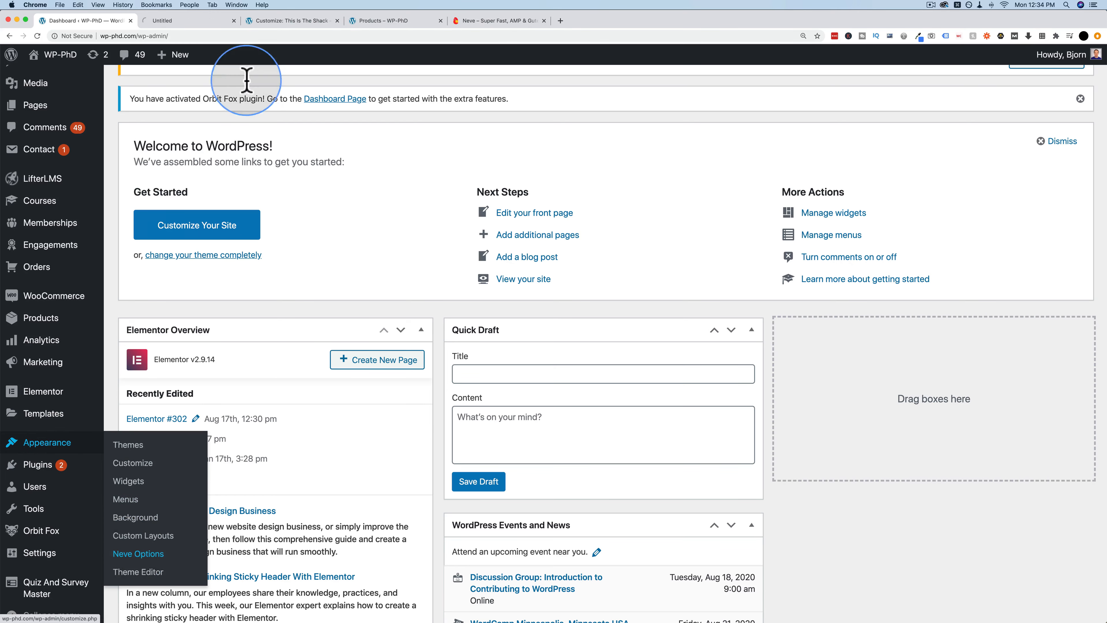
Review the Neve Pro modules in Neve Options and read the Elementor Booster documentation's widget list, closing it when done.
{"action": "left_click", "coordinate": [205, 21]}
{"action": "scroll", "coordinate": [430, 408], "scroll_direction": "down", "scroll_amount": 12}
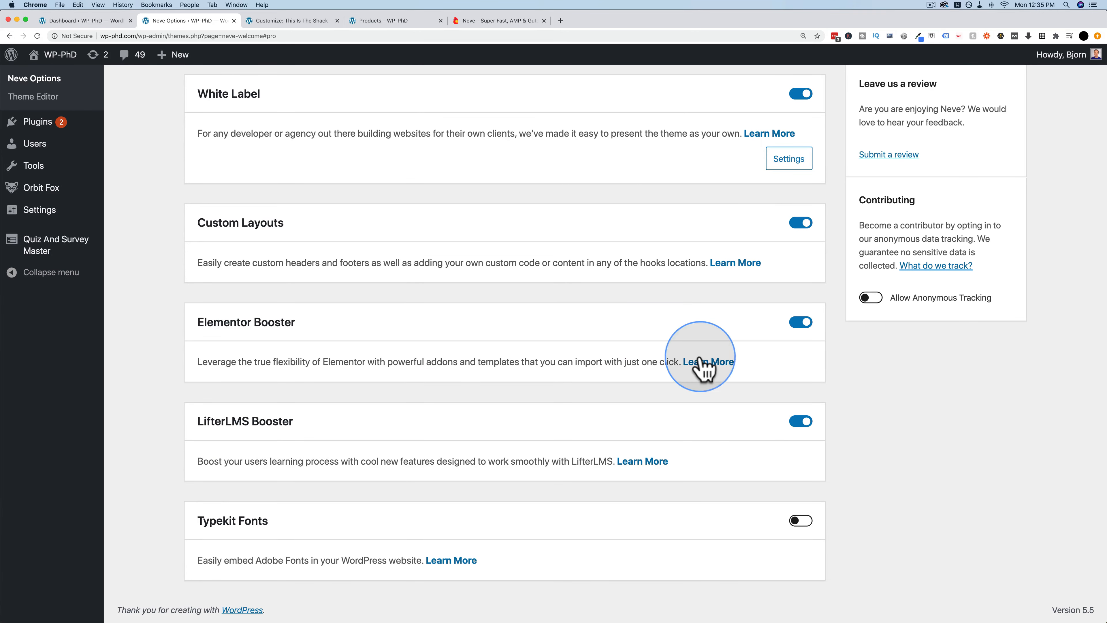
{"action": "left_click", "coordinate": [715, 366]}
{"action": "left_click", "coordinate": [298, 22]}
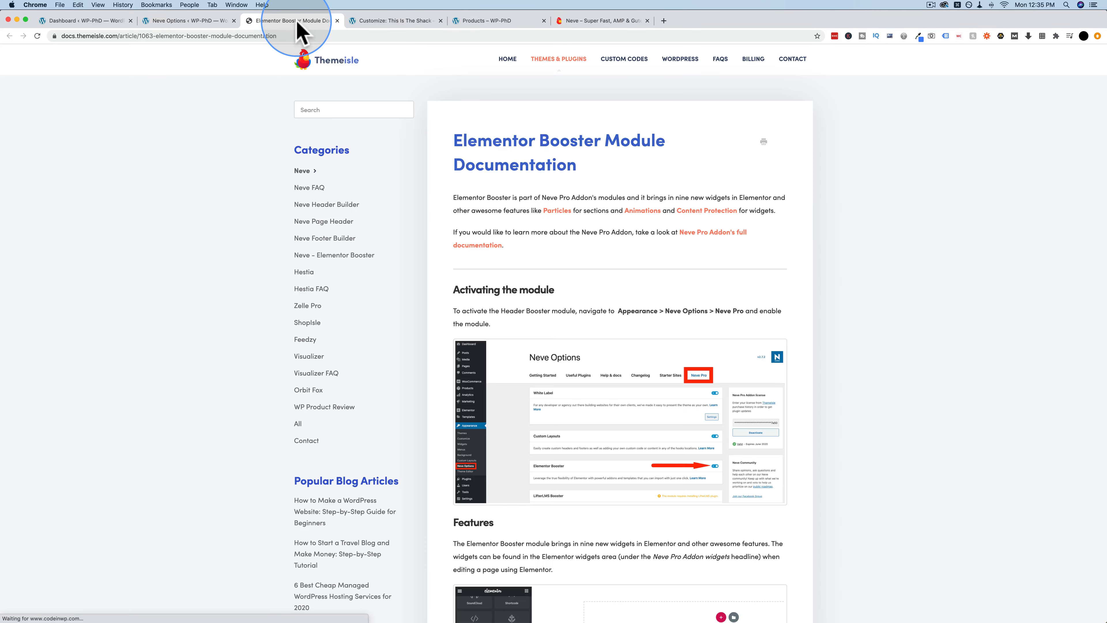
{"action": "scroll", "coordinate": [508, 392], "scroll_direction": "down", "scroll_amount": 15}
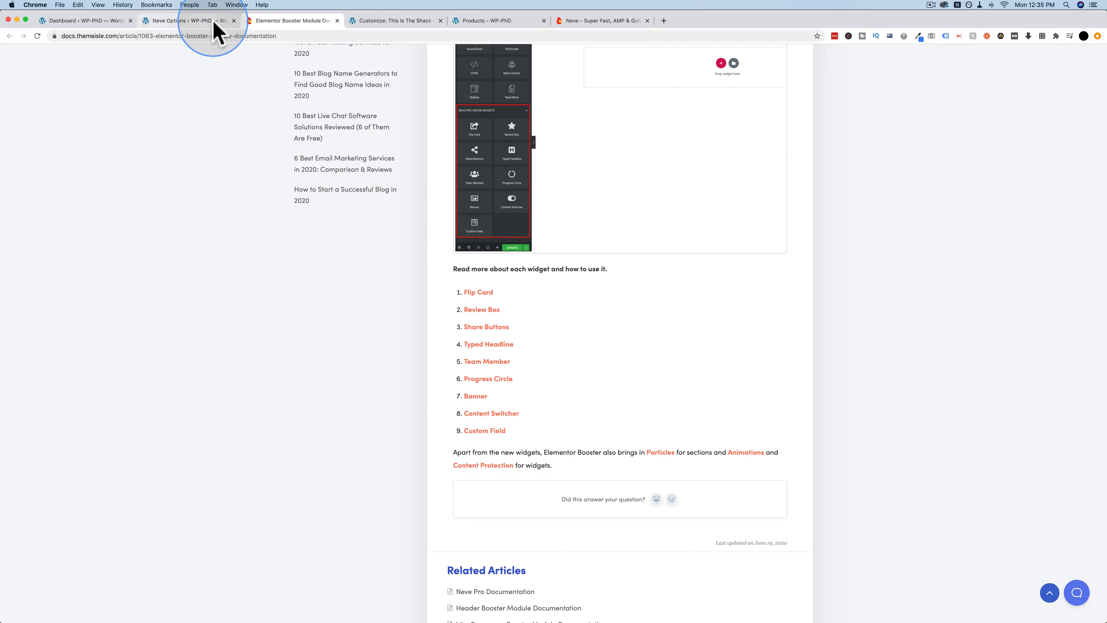
{"action": "left_click", "coordinate": [337, 21]}
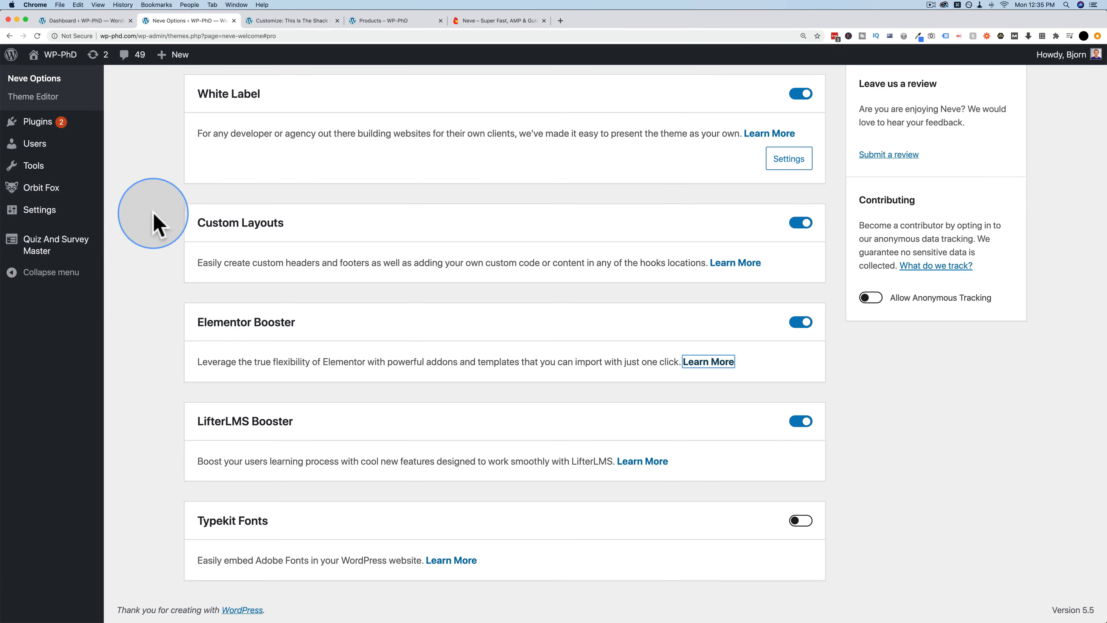
{"action": "scroll", "coordinate": [148, 236], "scroll_direction": "up", "scroll_amount": 5}
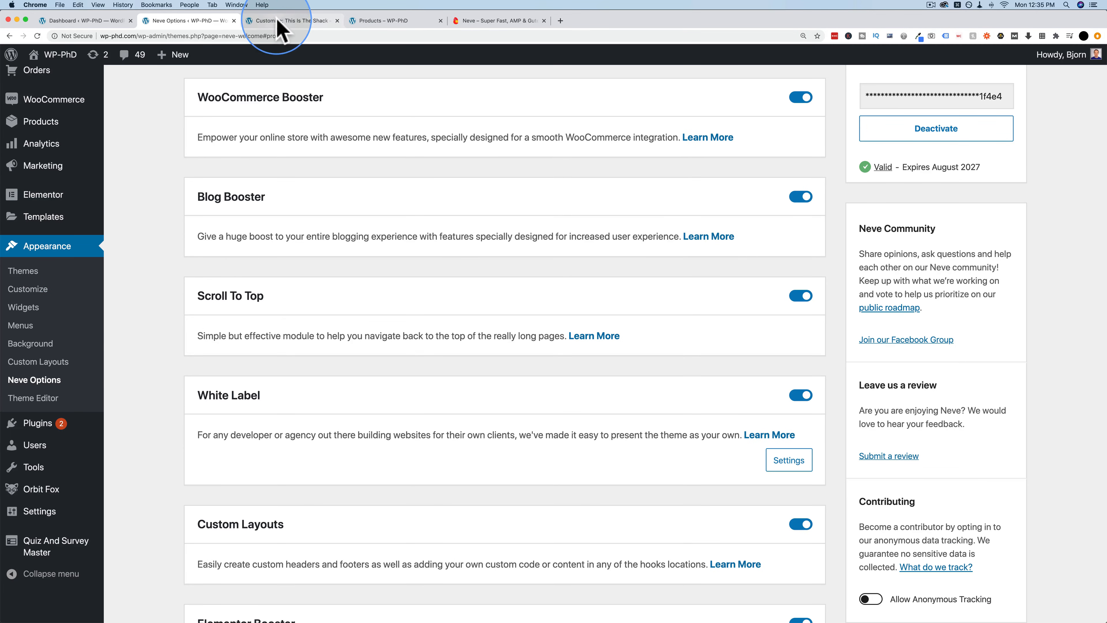
Publish the pending customizer changes, reload the customizer and open the LifterLMS layout settings.
{"action": "left_click", "coordinate": [286, 20]}
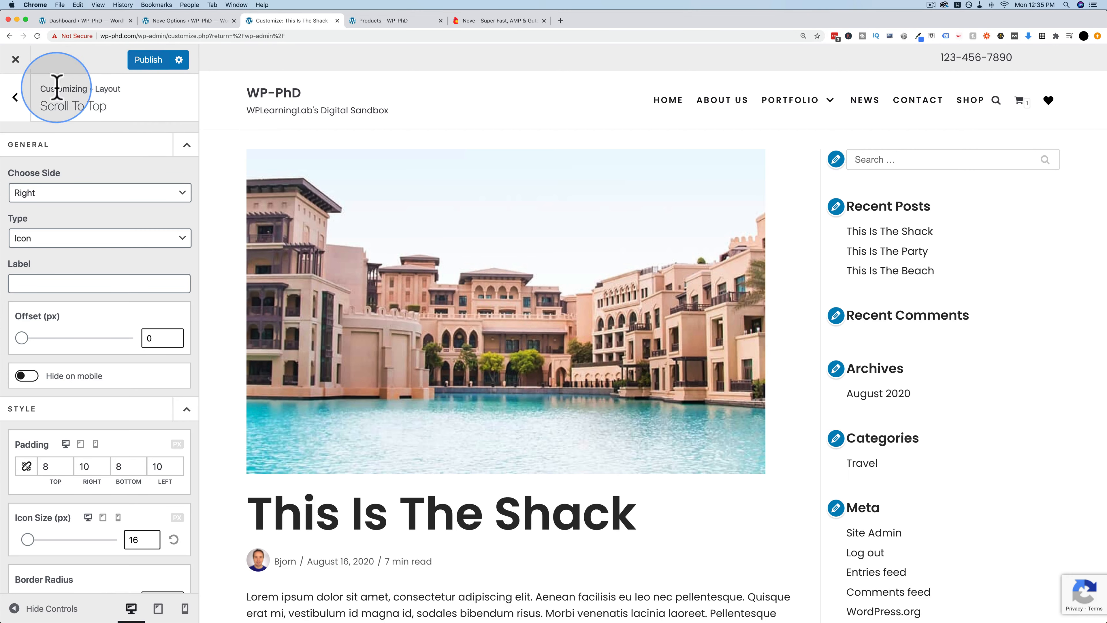
{"action": "left_click", "coordinate": [148, 63]}
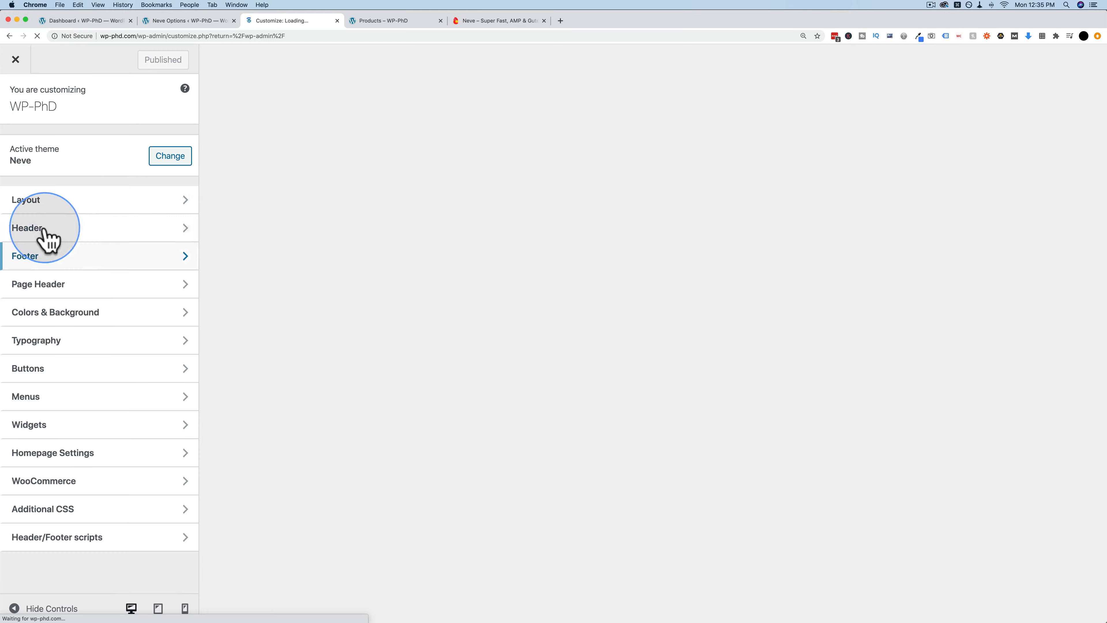
{"action": "left_click", "coordinate": [30, 204]}
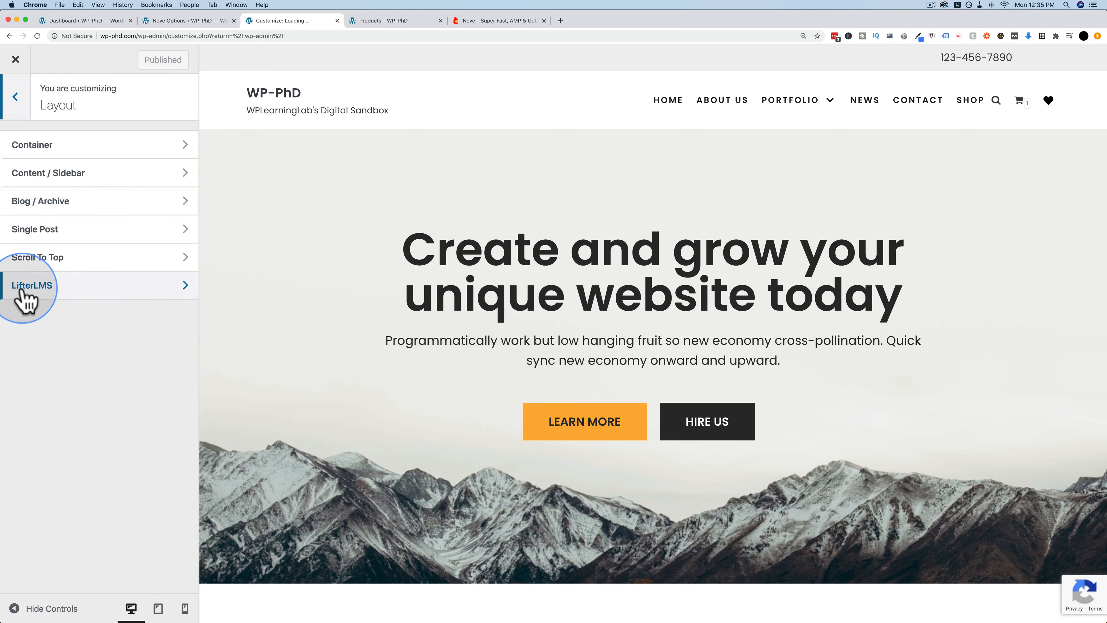
{"action": "left_click", "coordinate": [75, 286]}
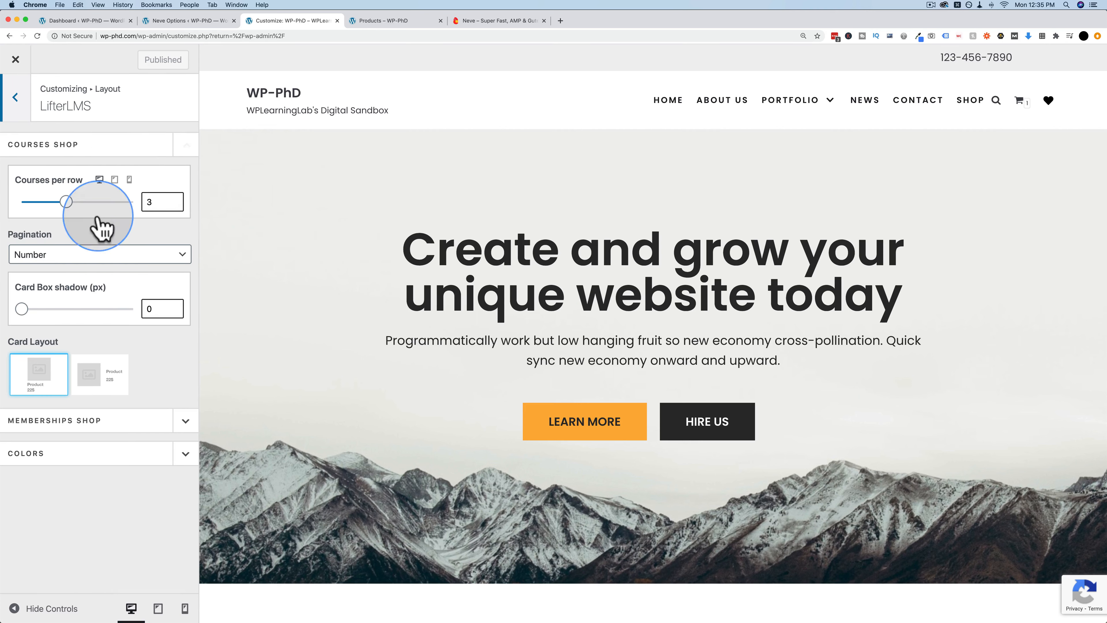
Examine the LifterLMS Courses Shop, Memberships Shop and Colors sections for their available options.
{"action": "left_click", "coordinate": [67, 148]}
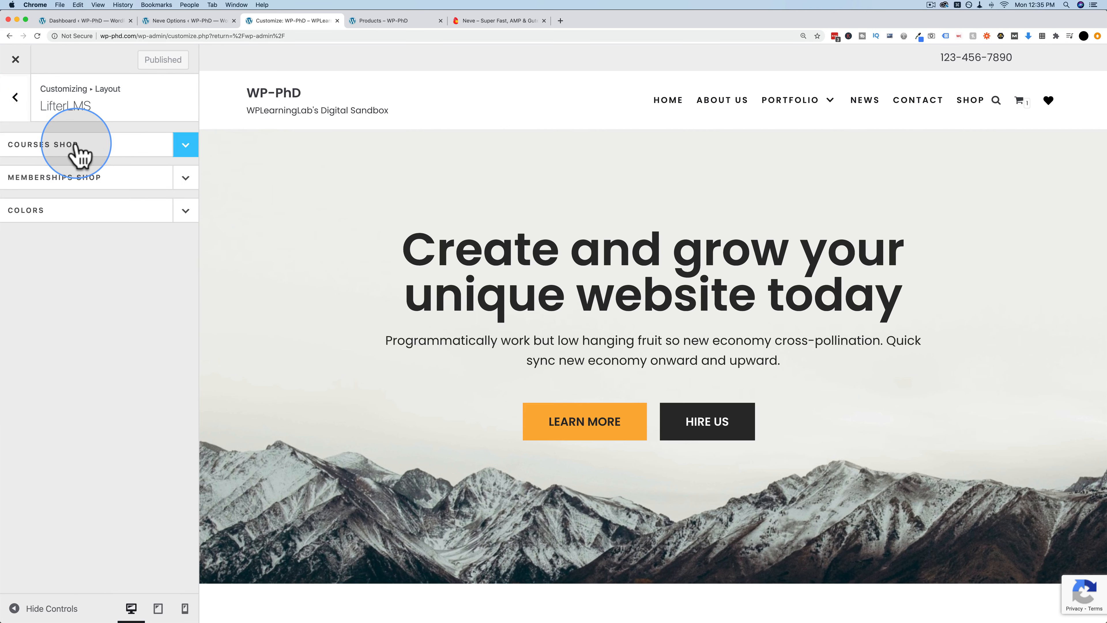
{"action": "left_click", "coordinate": [79, 180]}
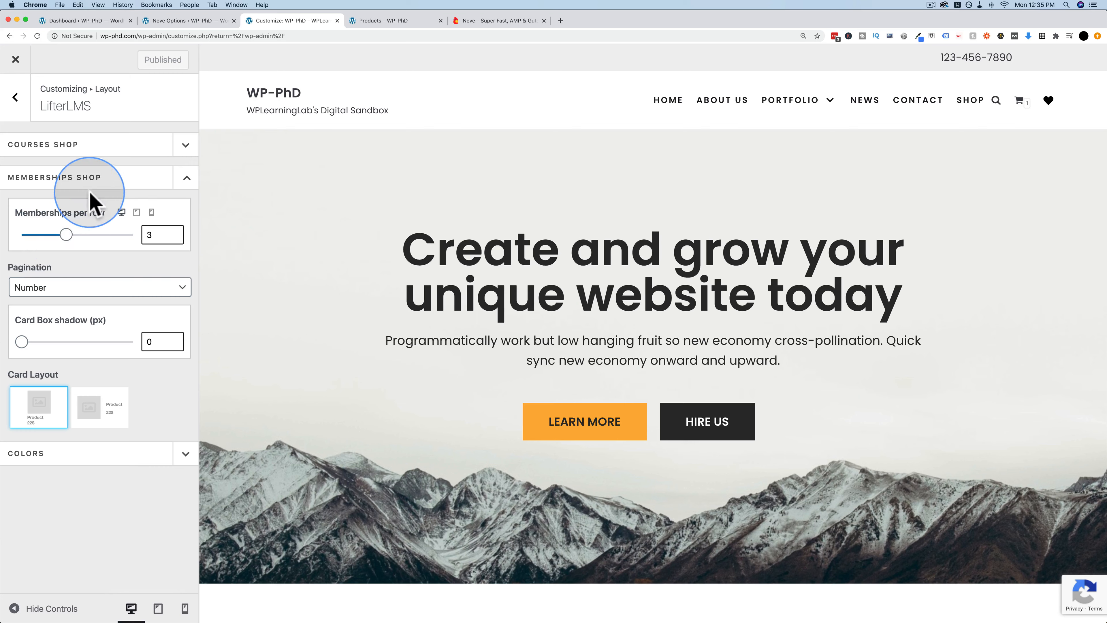
{"action": "left_click", "coordinate": [96, 180]}
{"action": "left_click", "coordinate": [96, 210]}
{"action": "left_click", "coordinate": [98, 211]}
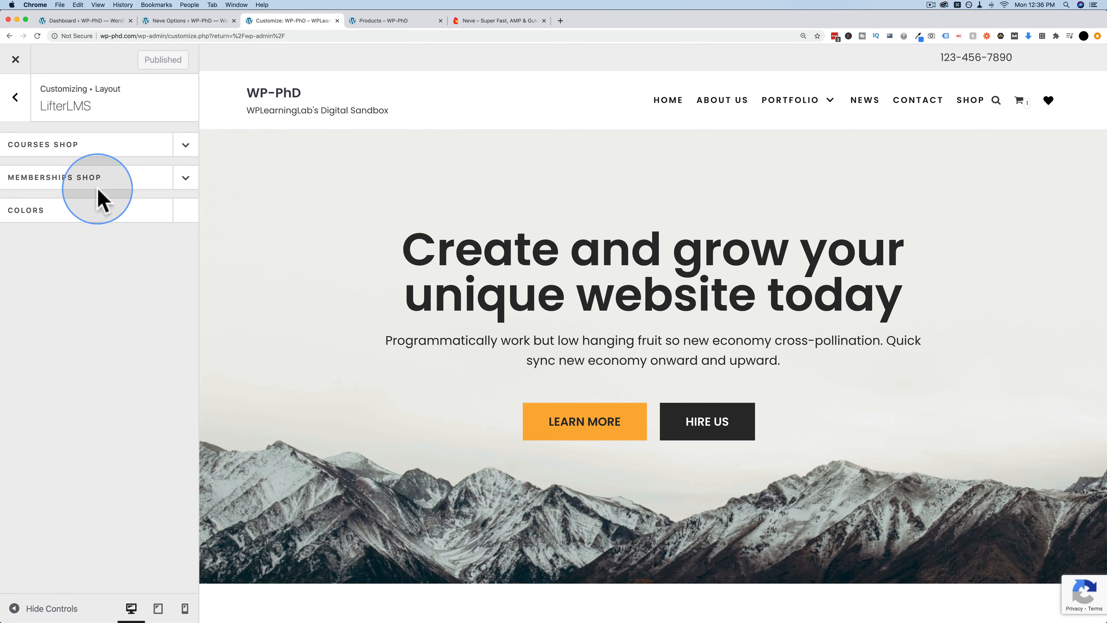
{"action": "left_click", "coordinate": [100, 179]}
{"action": "left_click", "coordinate": [96, 144]}
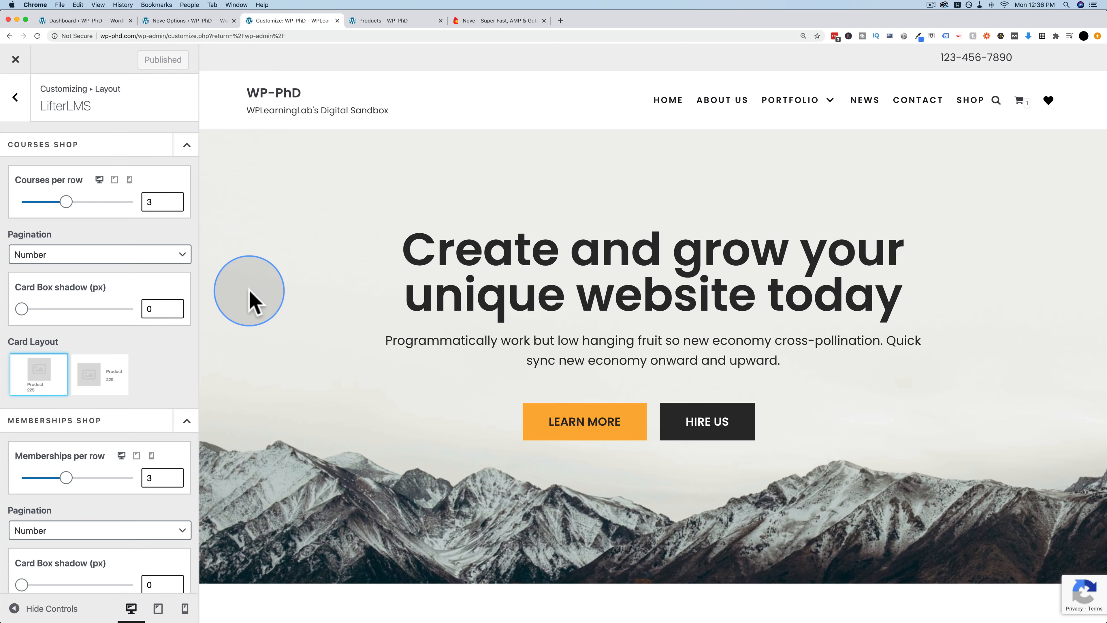
Return to Neve Options and check the WooCommerce Booster module in the Neve Pro list.
{"action": "left_click", "coordinate": [74, 22]}
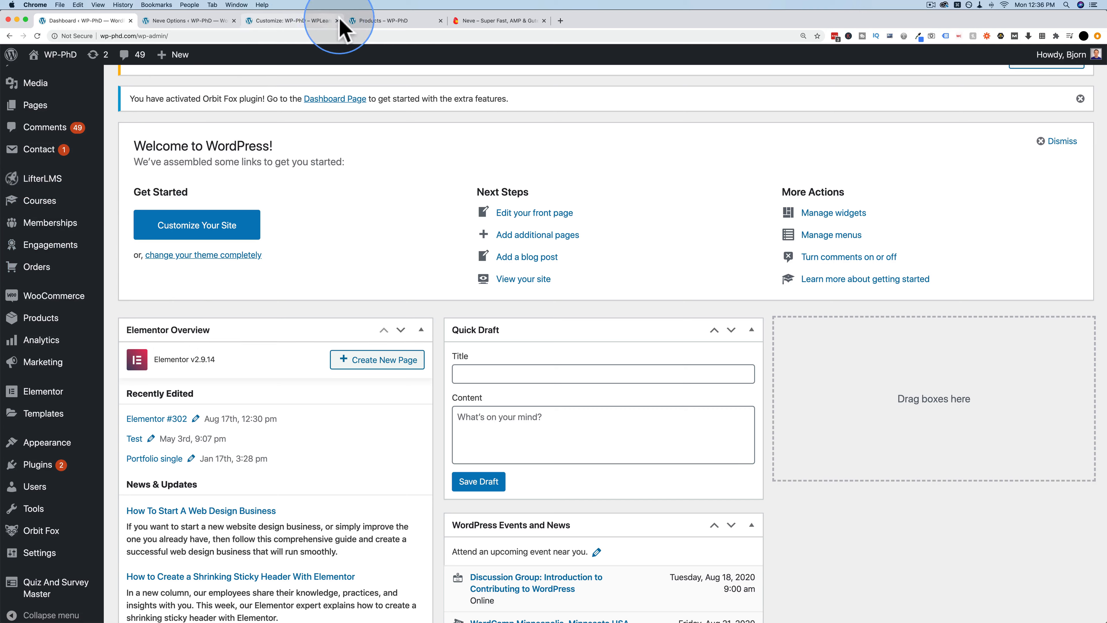
{"action": "left_click", "coordinate": [272, 22]}
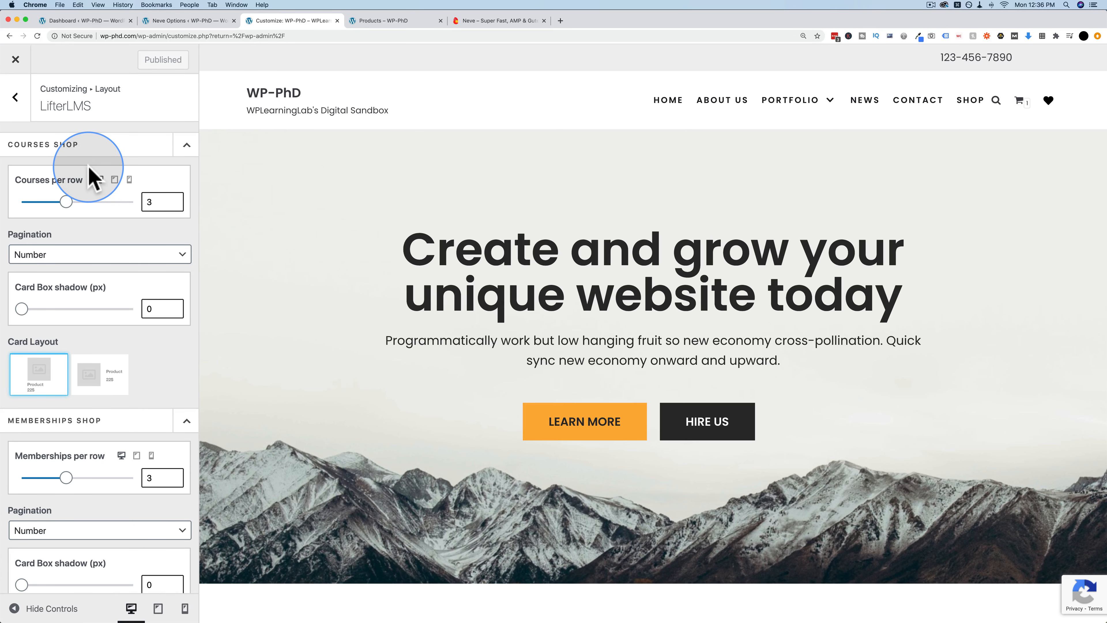
{"action": "left_click", "coordinate": [18, 96]}
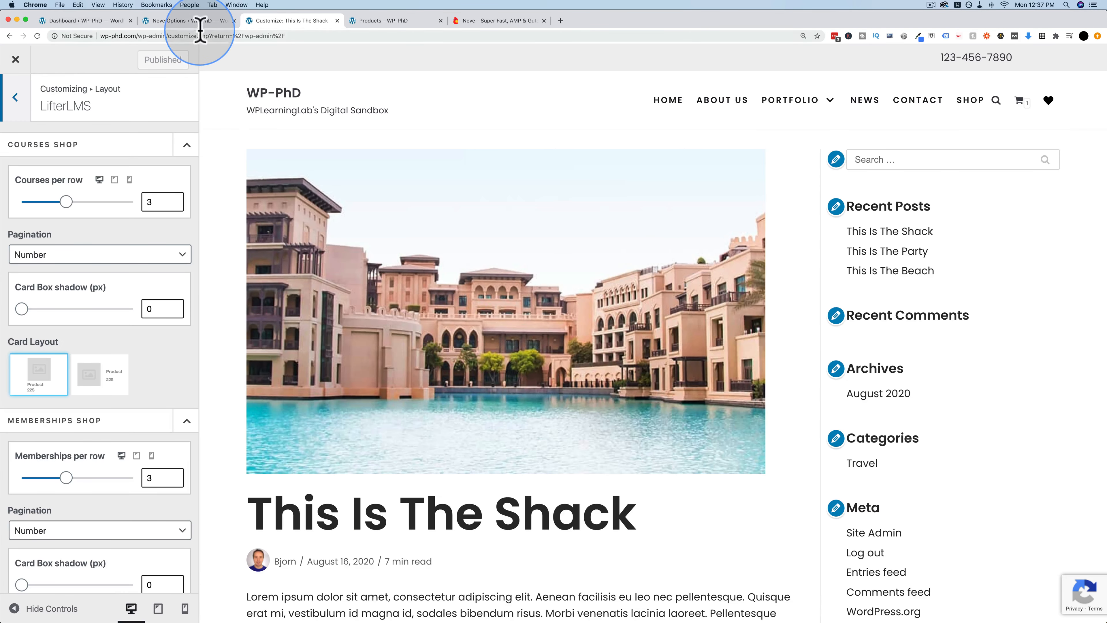
{"action": "left_click", "coordinate": [200, 22]}
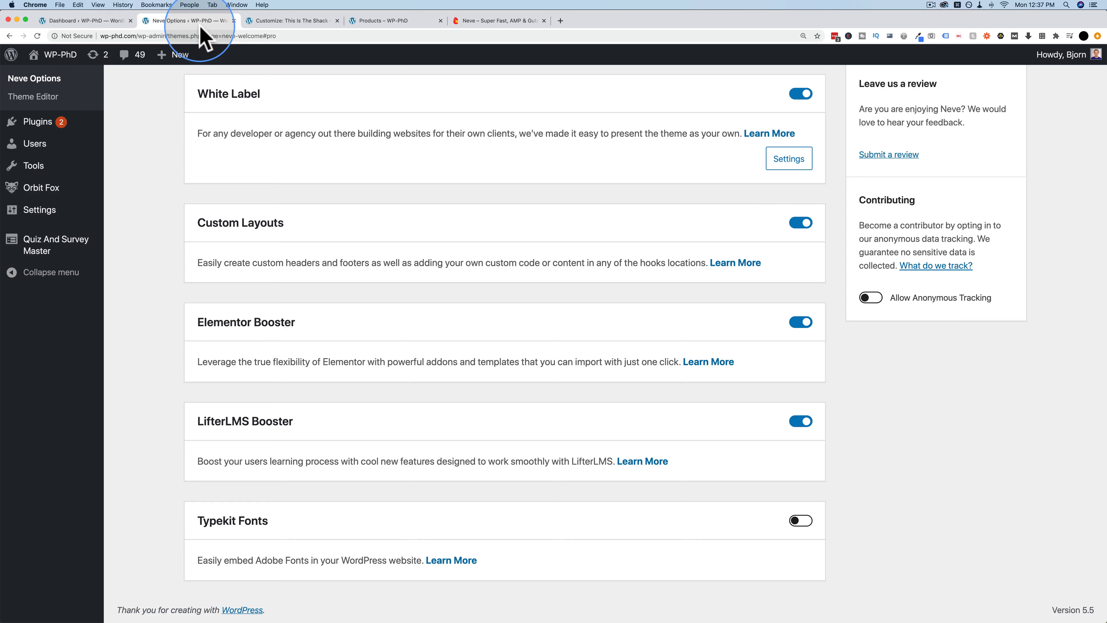
{"action": "scroll", "coordinate": [268, 436], "scroll_direction": "up", "scroll_amount": 5}
{"action": "scroll", "coordinate": [269, 439], "scroll_direction": "up", "scroll_amount": 1}
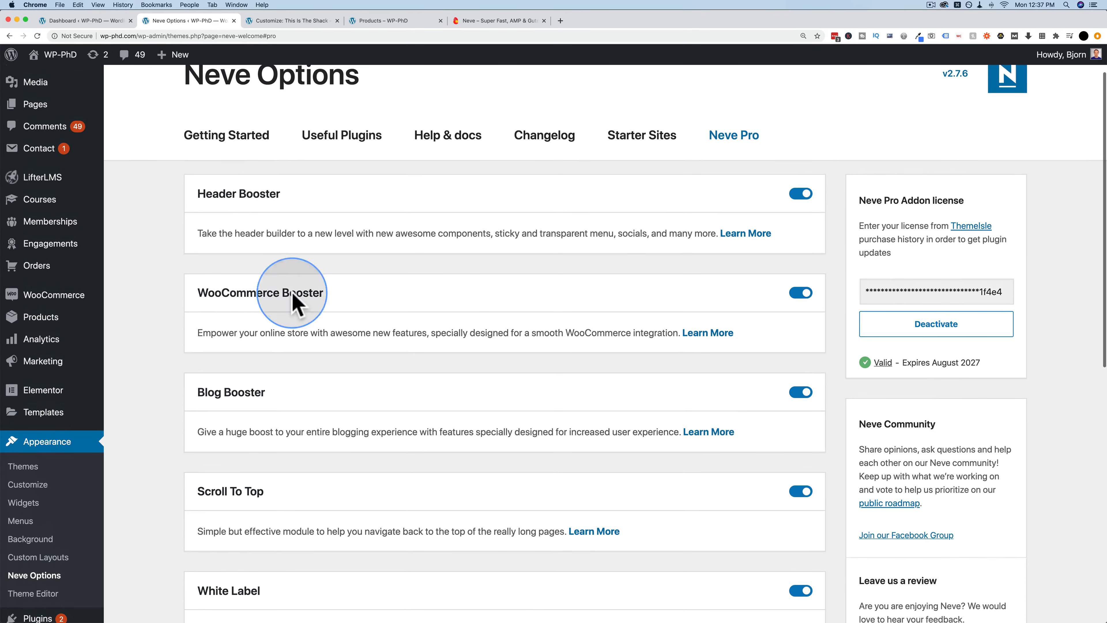
{"action": "left_click_drag", "start_coordinate": [204, 288], "coordinate": [319, 292]}
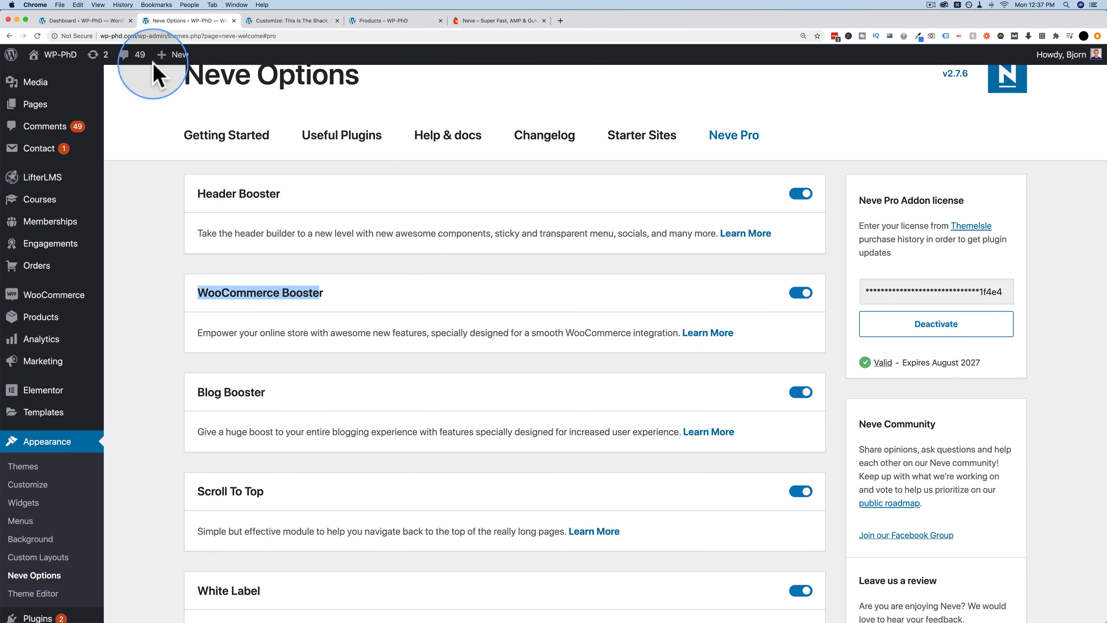
Open the WooCommerce Cart Page settings in the theme customizer and look over the cart preview.
{"action": "left_click", "coordinate": [288, 29]}
{"action": "left_click", "coordinate": [24, 109]}
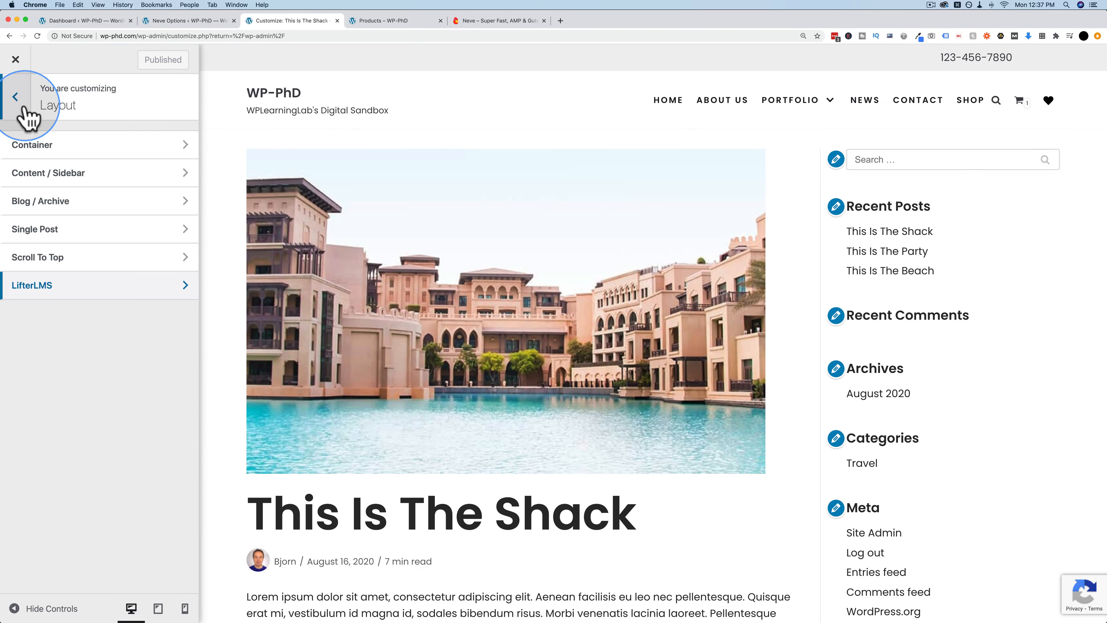
{"action": "left_click", "coordinate": [22, 98]}
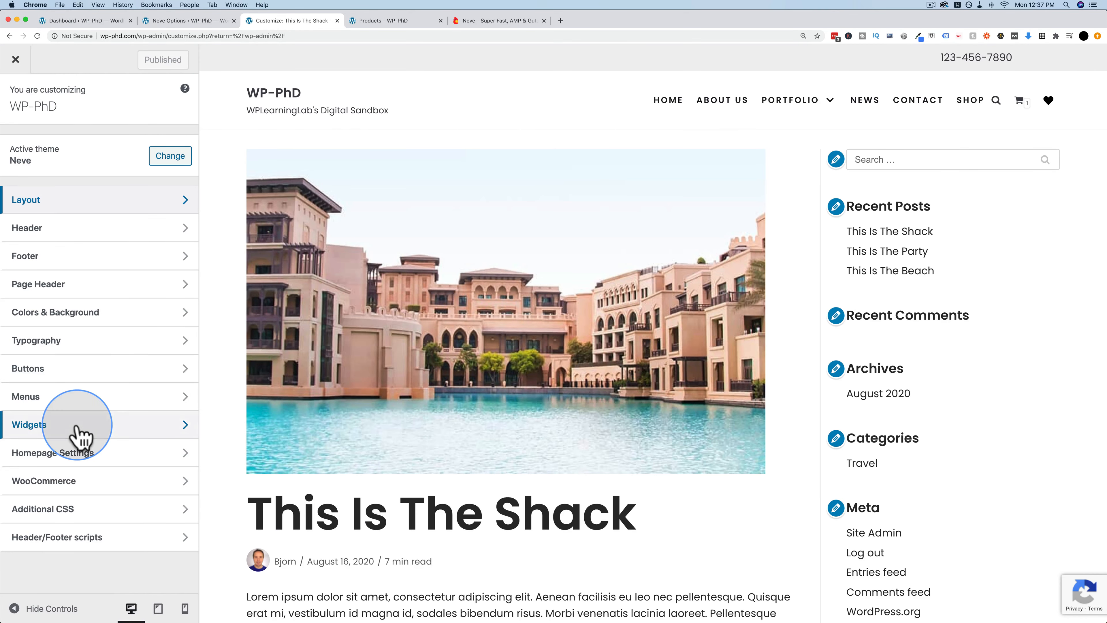
{"action": "left_click", "coordinate": [50, 494]}
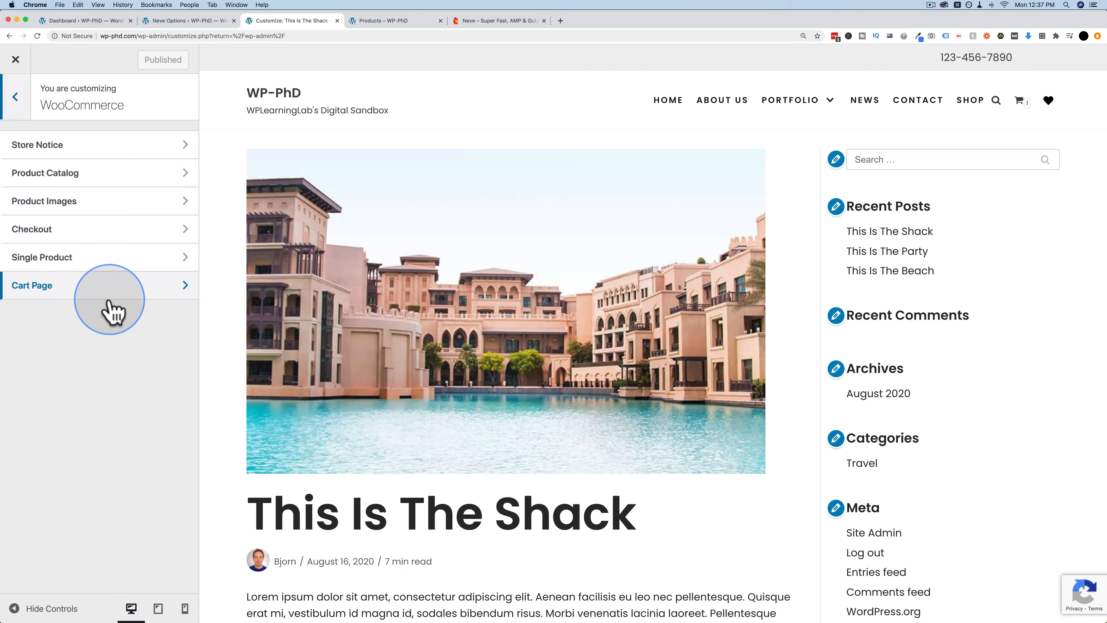
{"action": "left_click", "coordinate": [65, 301]}
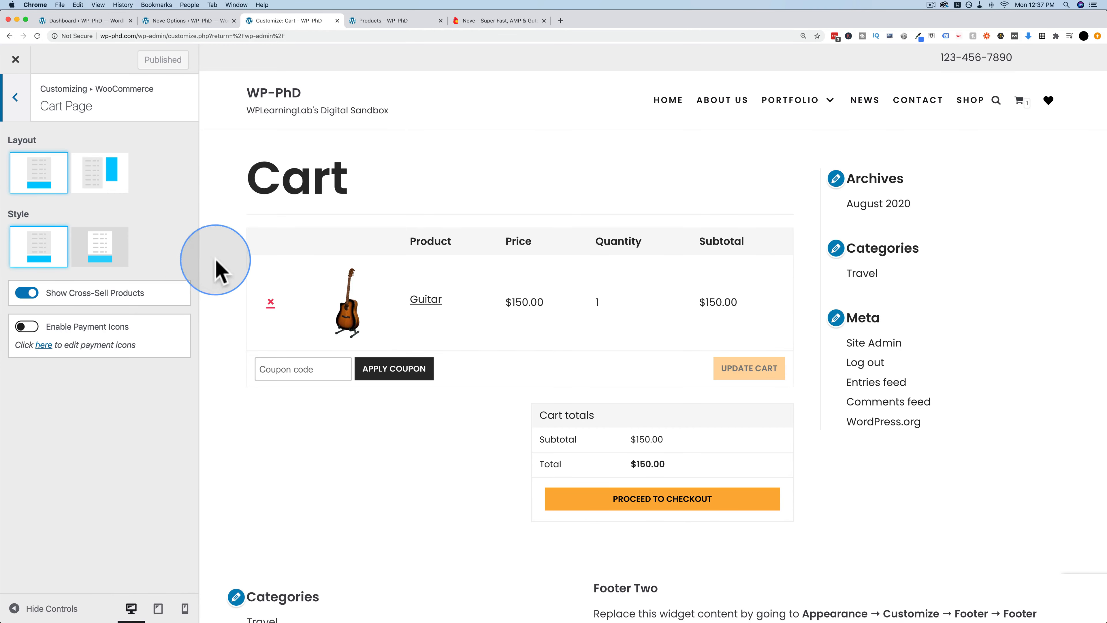
{"action": "scroll", "coordinate": [309, 311], "scroll_direction": "down", "scroll_amount": 2}
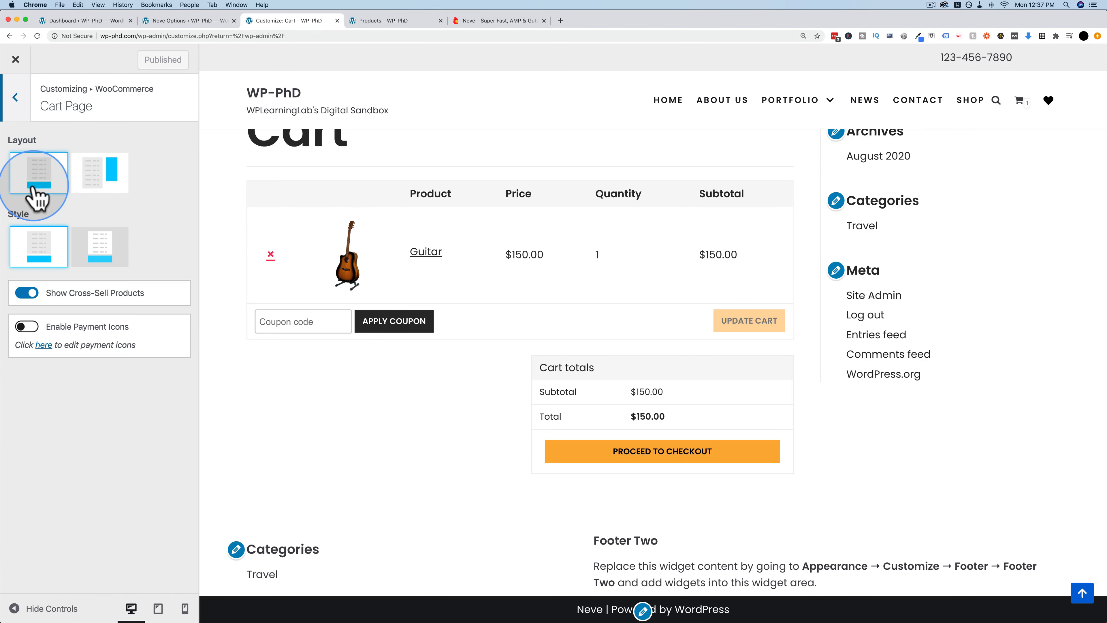
Place the cart totals beside the products, apply the boxed cart style, and enable the fixed total box and payment icons.
{"action": "left_click", "coordinate": [105, 185]}
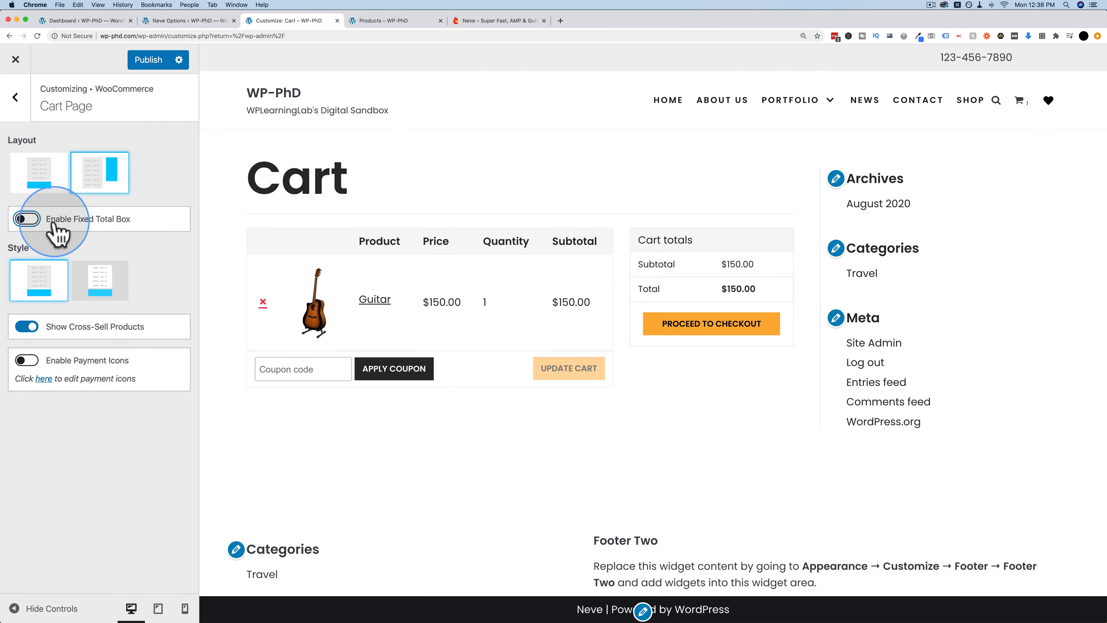
{"action": "left_click", "coordinate": [26, 219]}
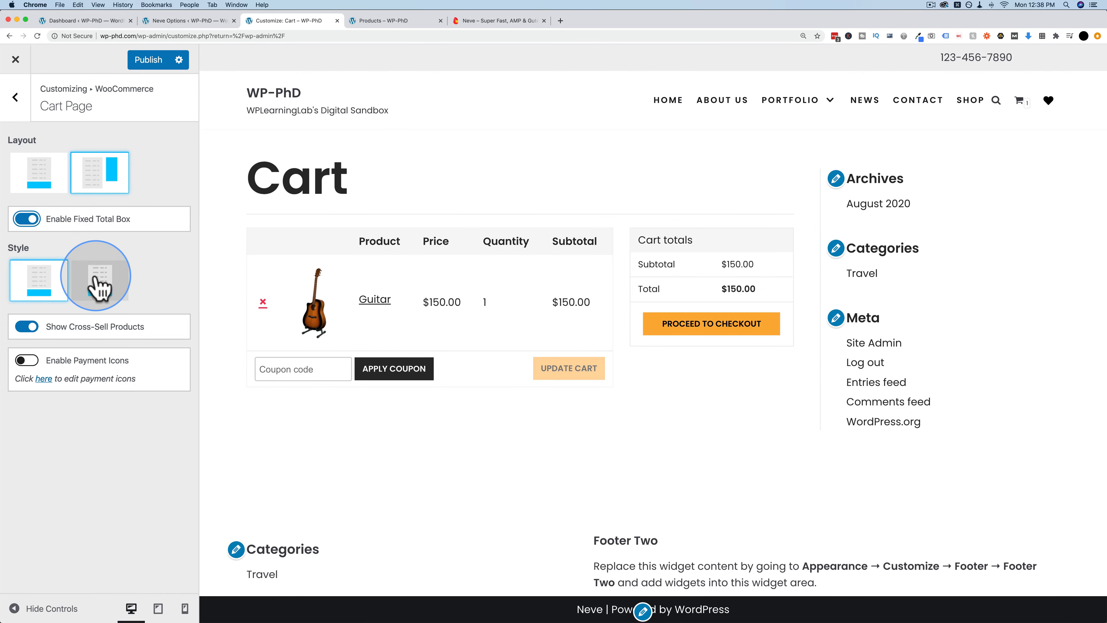
{"action": "left_click", "coordinate": [99, 286]}
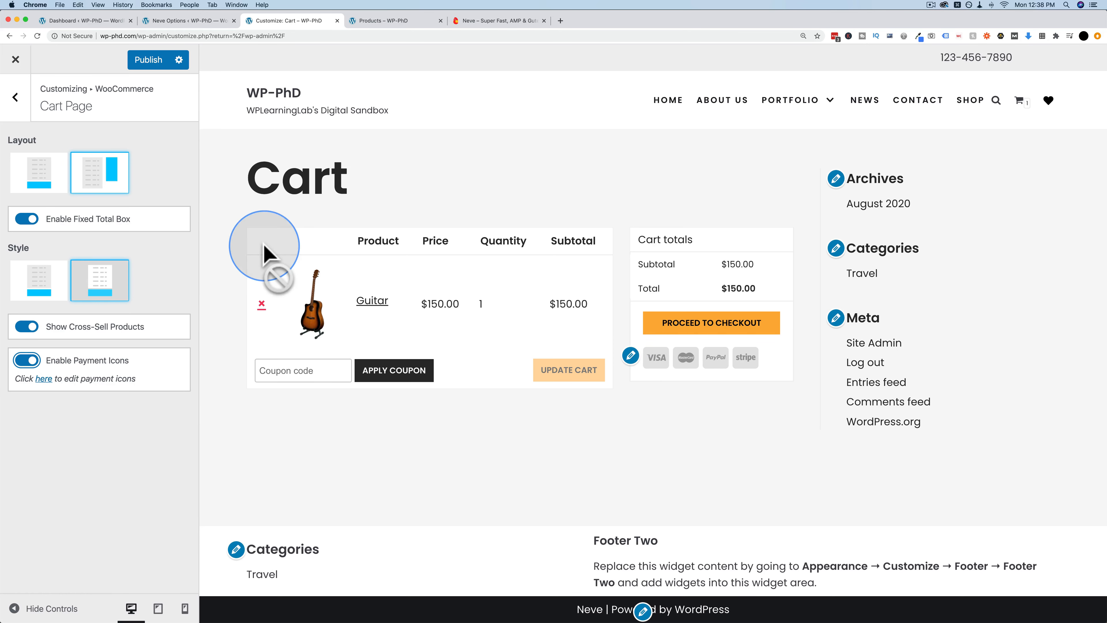
Open the WooCommerce Checkout settings and enable Enable Fixed Order Box and Use Labels as Placeholders.
{"action": "left_click", "coordinate": [25, 113]}
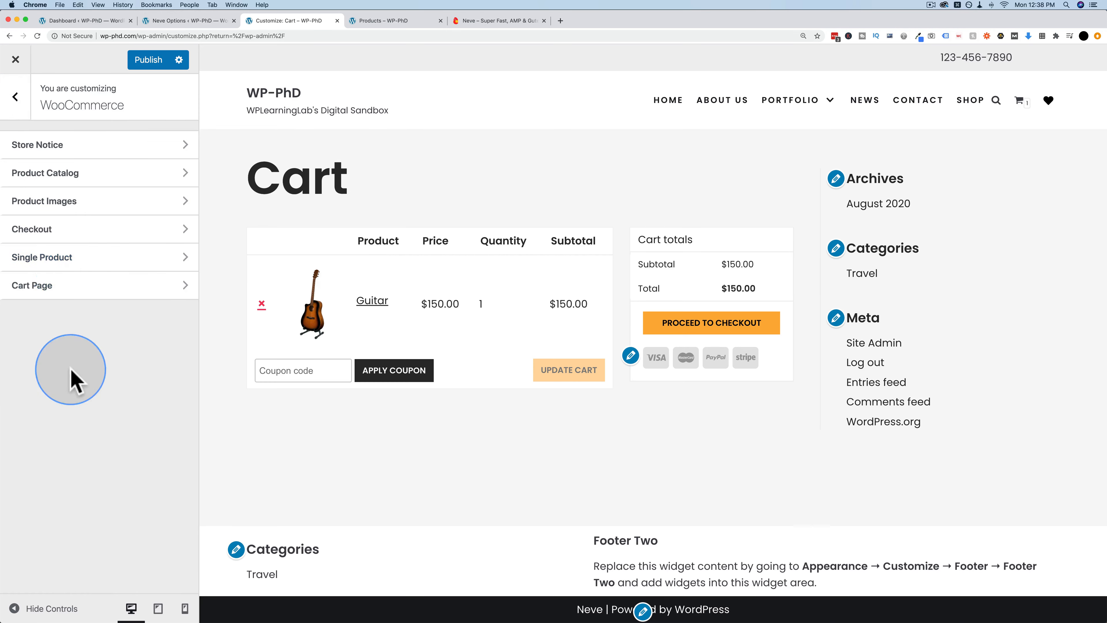
{"action": "left_click", "coordinate": [70, 230]}
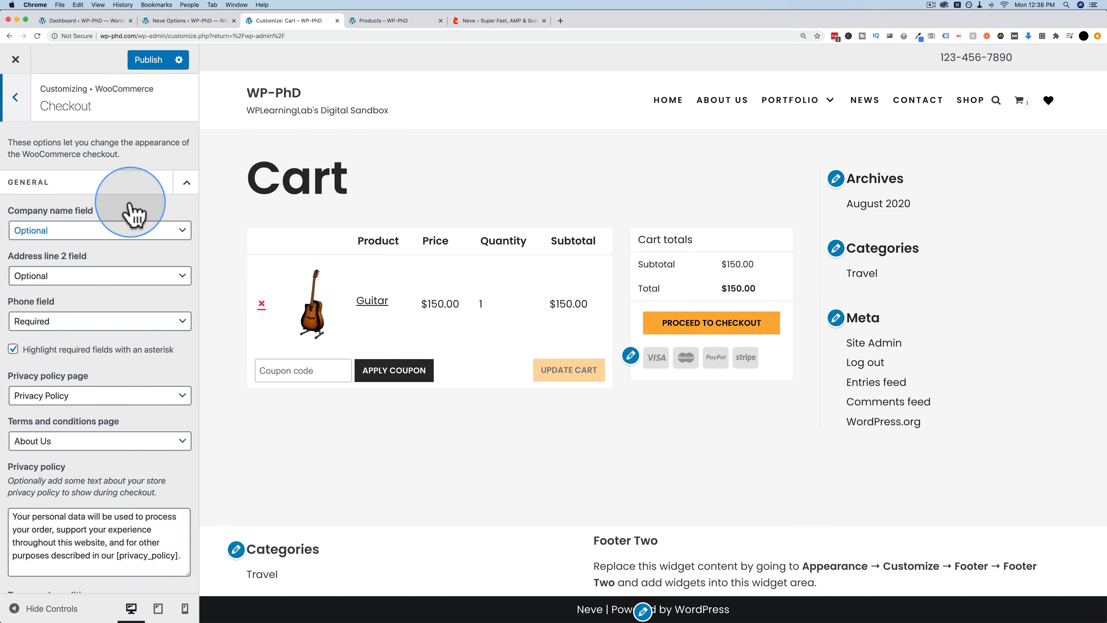
{"action": "scroll", "coordinate": [136, 210], "scroll_direction": "down", "scroll_amount": 5}
{"action": "scroll", "coordinate": [131, 210], "scroll_direction": "up", "scroll_amount": 3}
{"action": "scroll", "coordinate": [124, 425], "scroll_direction": "down", "scroll_amount": 6}
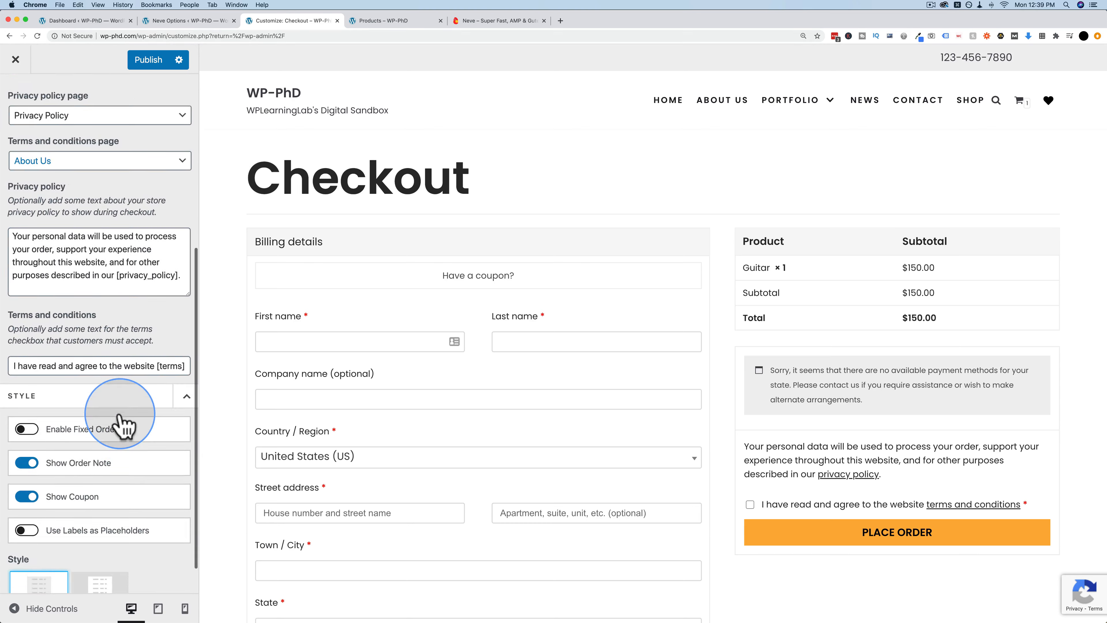
{"action": "left_click", "coordinate": [26, 390]}
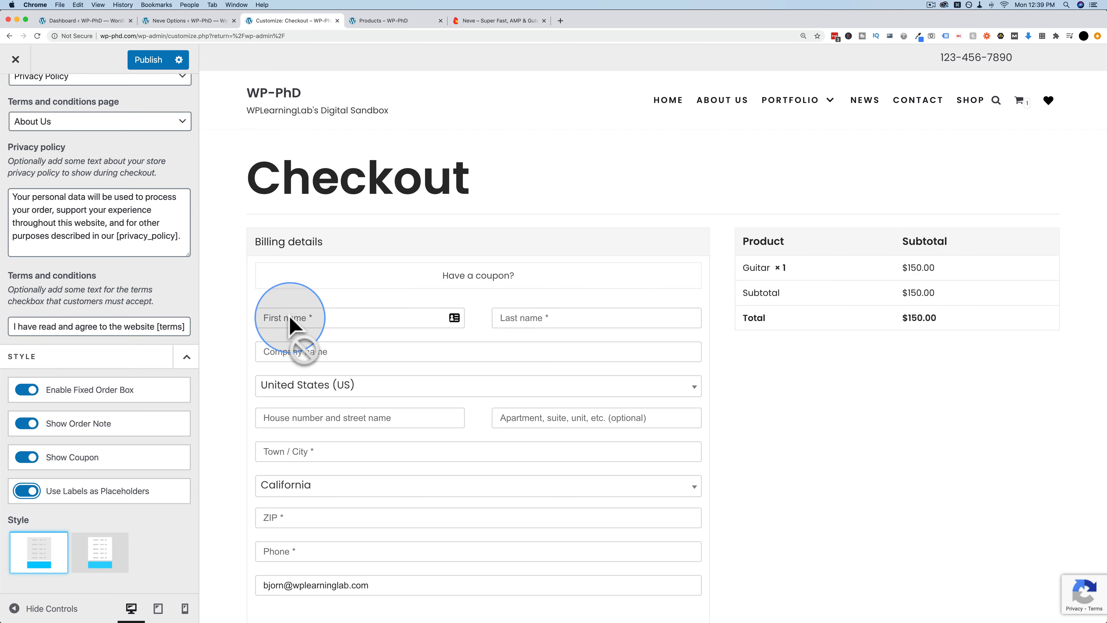
Apply the boxed checkout style, turn off Enable Fixed Order Box and inspect the whole checkout preview.
{"action": "scroll", "coordinate": [317, 330], "scroll_direction": "down", "scroll_amount": 9}
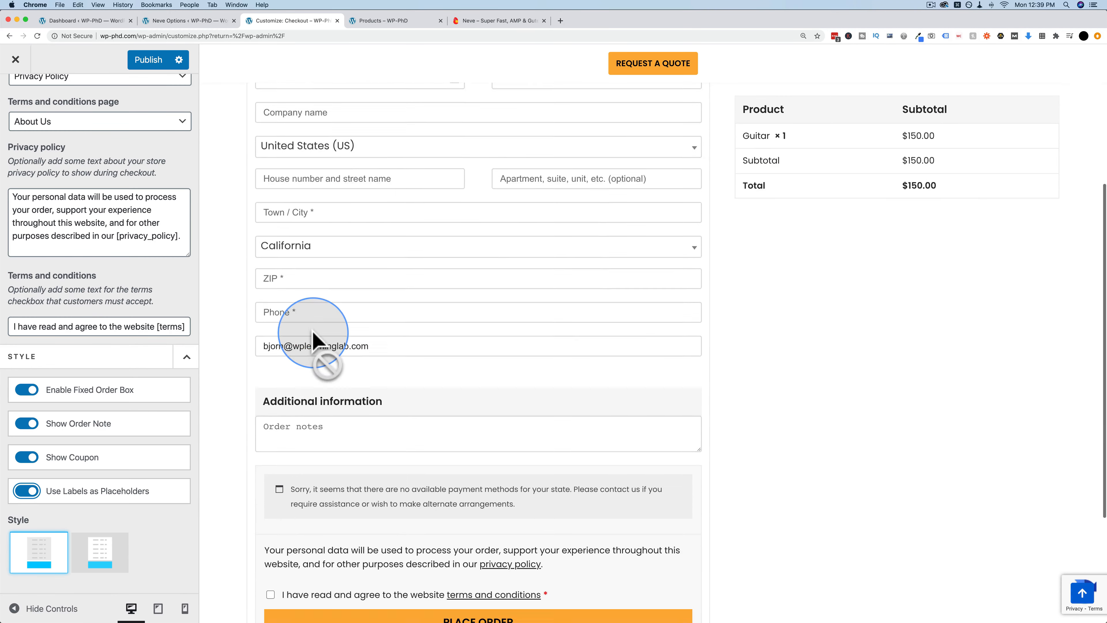
{"action": "scroll", "coordinate": [312, 332], "scroll_direction": "down", "scroll_amount": 1}
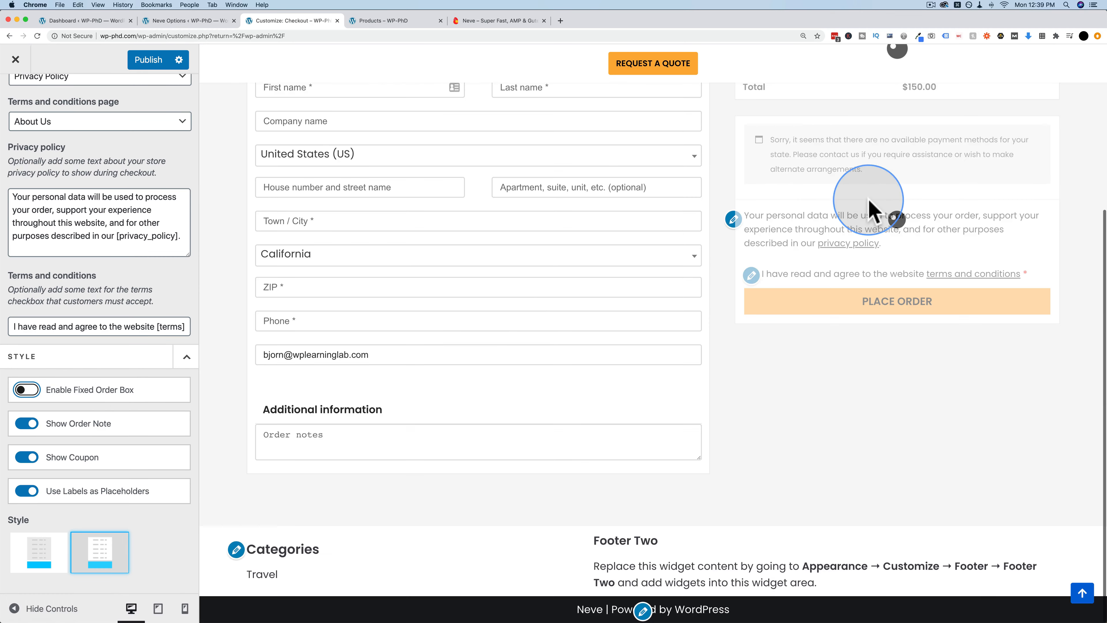
{"action": "scroll", "coordinate": [869, 225], "scroll_direction": "up", "scroll_amount": 2}
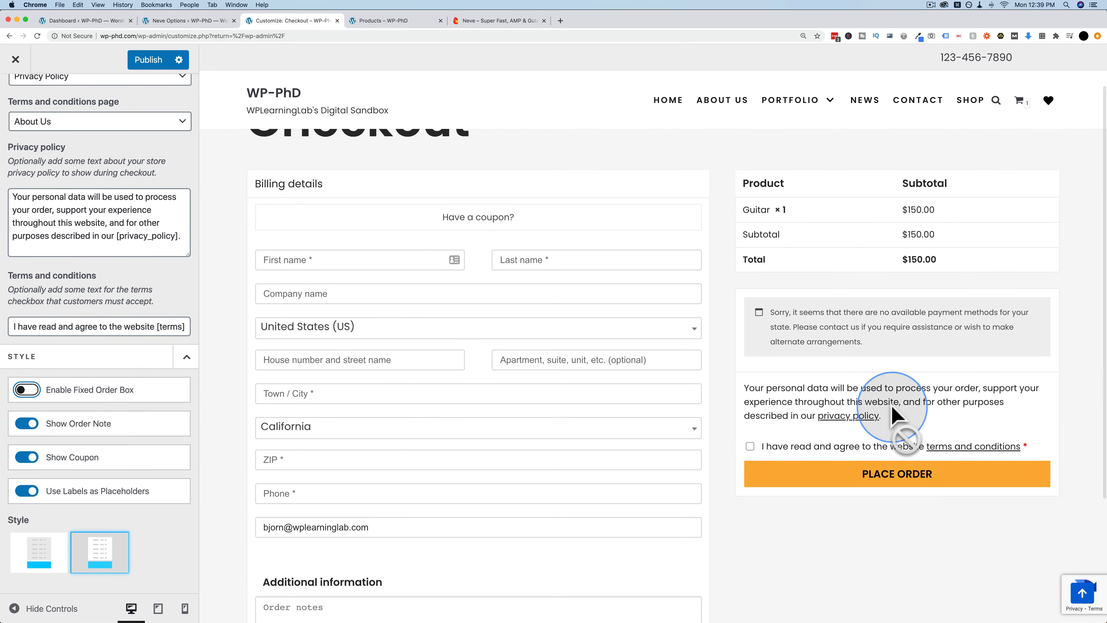
{"action": "scroll", "coordinate": [900, 311], "scroll_direction": "down", "scroll_amount": 3}
{"action": "scroll", "coordinate": [903, 316], "scroll_direction": "down", "scroll_amount": 2}
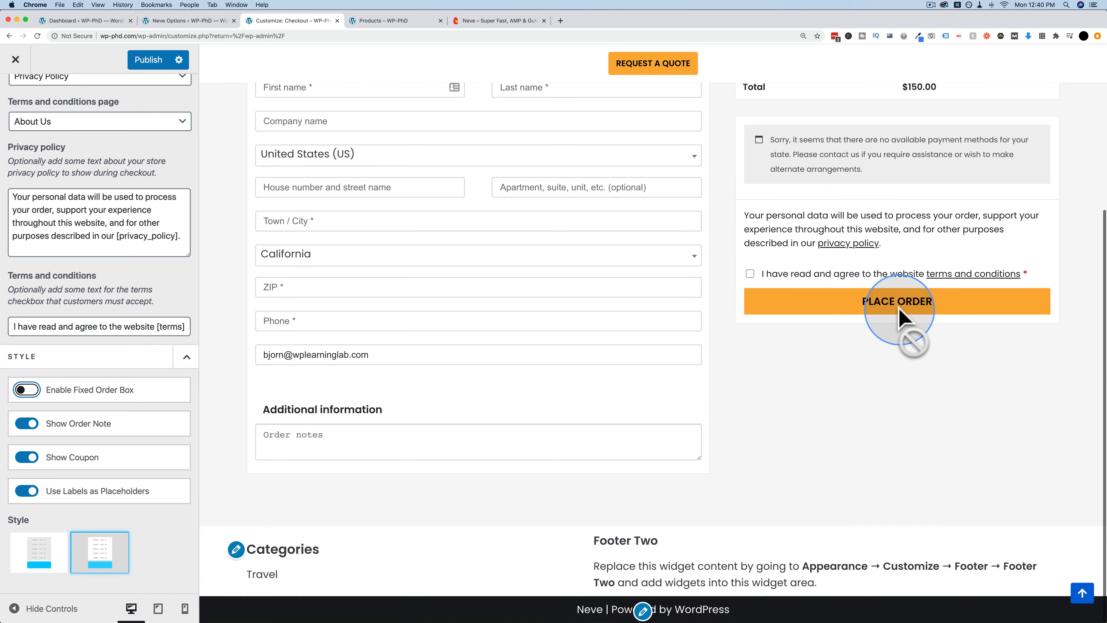
Open the WooCommerce Single Product settings and load the Cello product from the shop in the preview.
{"action": "scroll", "coordinate": [906, 317], "scroll_direction": "up", "scroll_amount": 3}
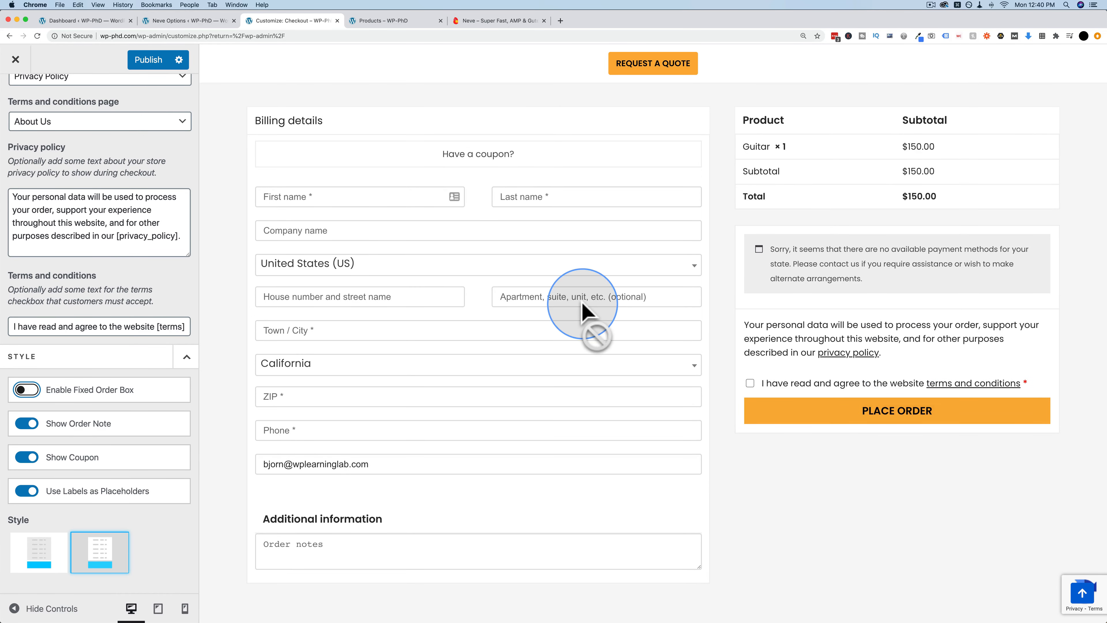
{"action": "scroll", "coordinate": [563, 290], "scroll_direction": "up", "scroll_amount": 3}
{"action": "scroll", "coordinate": [104, 144], "scroll_direction": "up", "scroll_amount": 5}
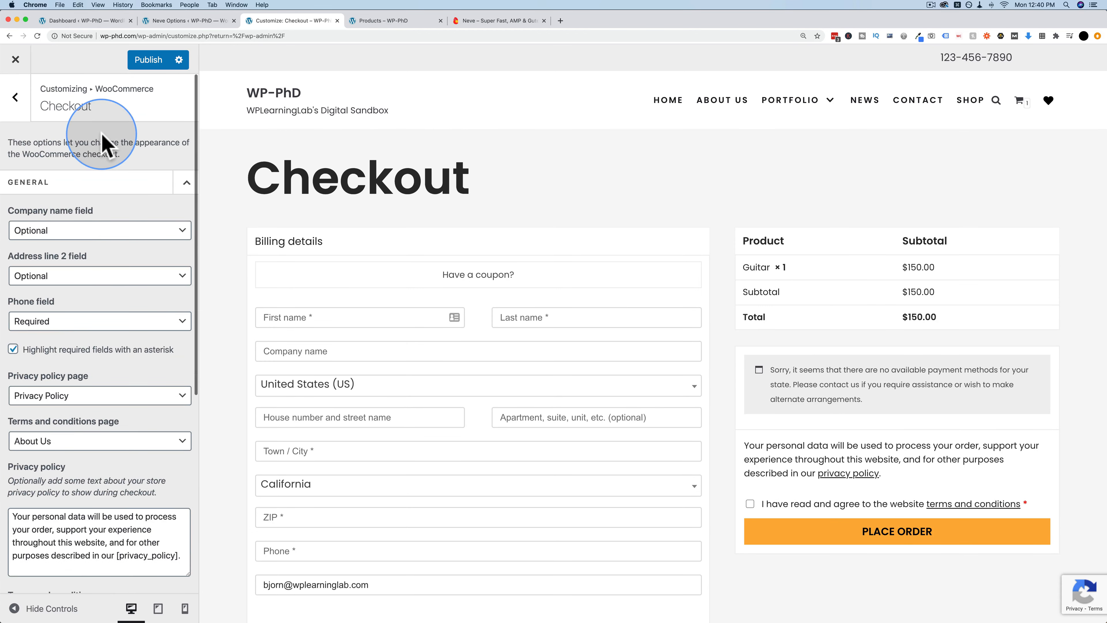
{"action": "left_click", "coordinate": [18, 117]}
{"action": "left_click", "coordinate": [61, 261]}
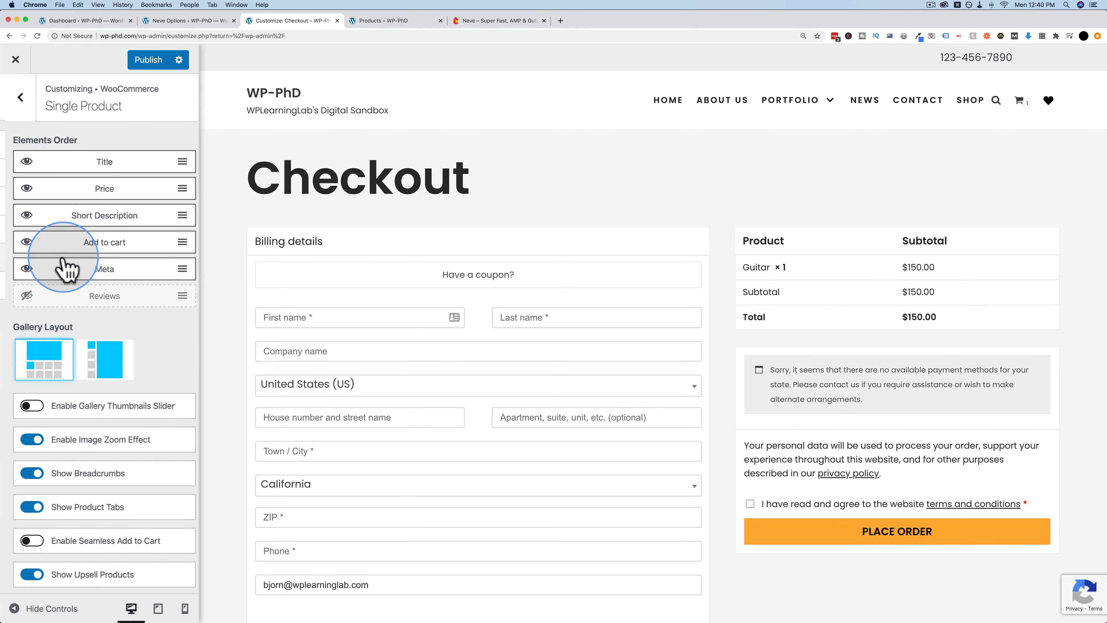
{"action": "left_click", "coordinate": [971, 101]}
{"action": "left_click", "coordinate": [304, 319]}
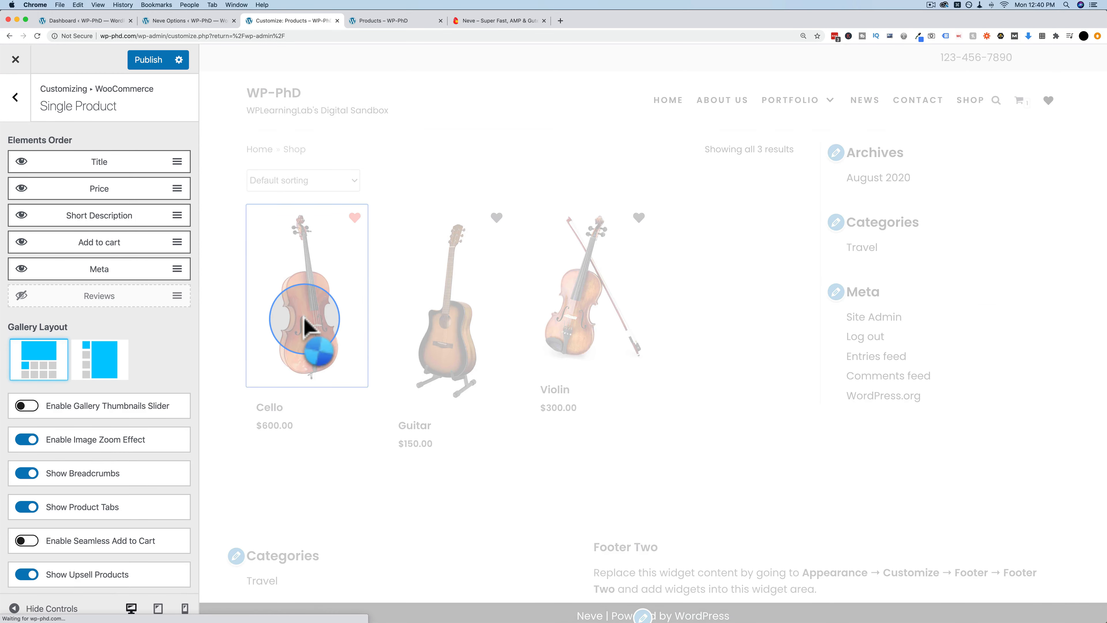
Go through the single product options alongside the Cello page and turn on Enable Seamless Add to Cart.
{"action": "scroll", "coordinate": [327, 339], "scroll_direction": "down", "scroll_amount": 5}
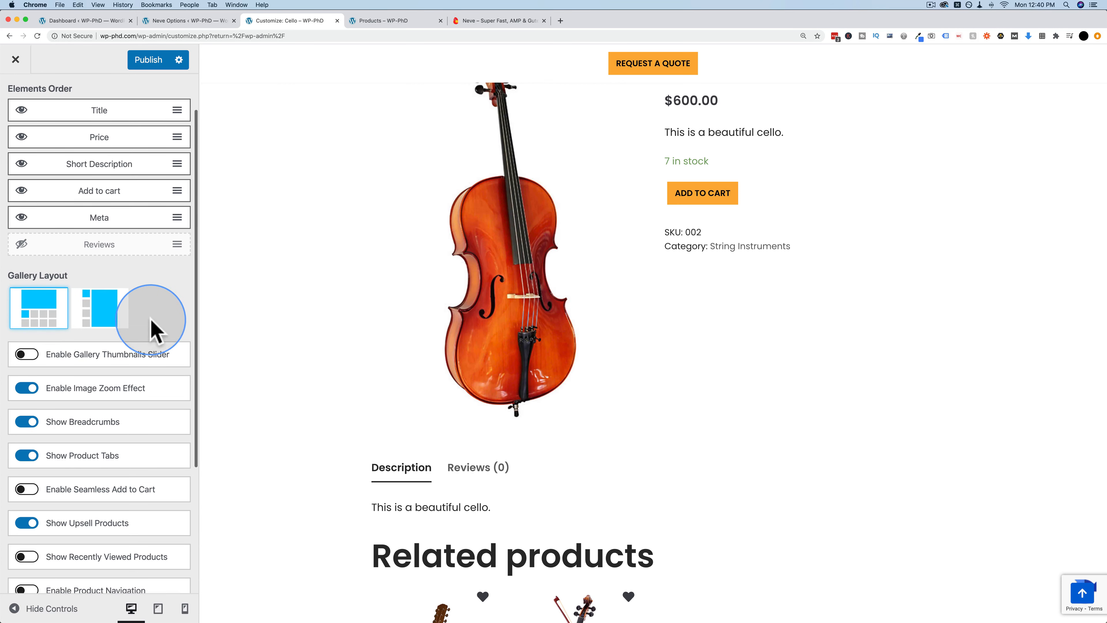
{"action": "scroll", "coordinate": [144, 296], "scroll_direction": "down", "scroll_amount": 1}
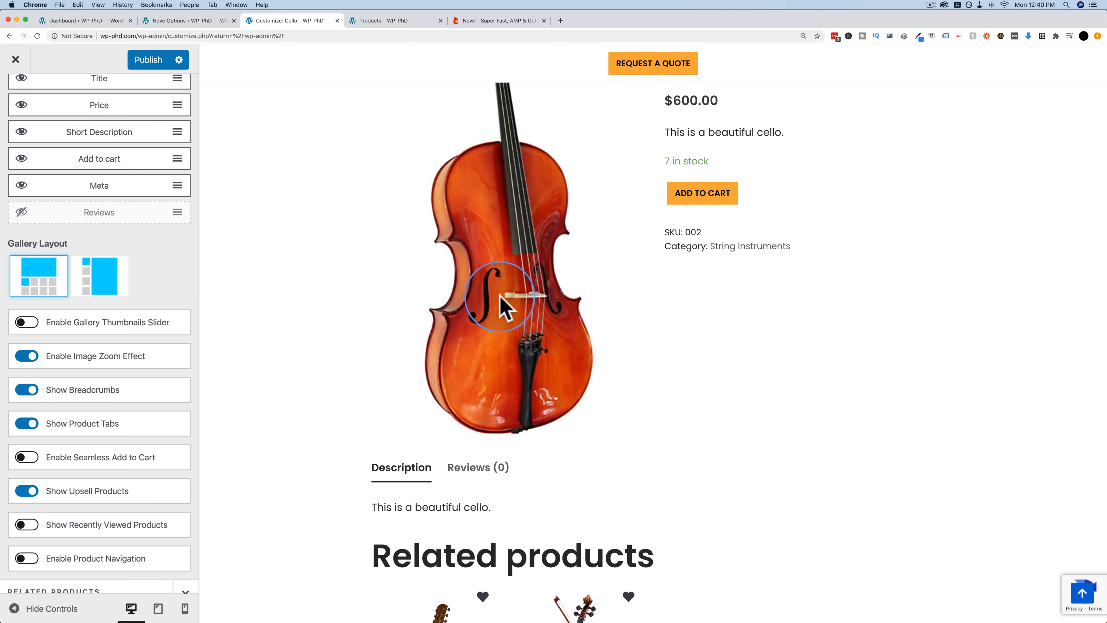
{"action": "scroll", "coordinate": [326, 366], "scroll_direction": "up", "scroll_amount": 4}
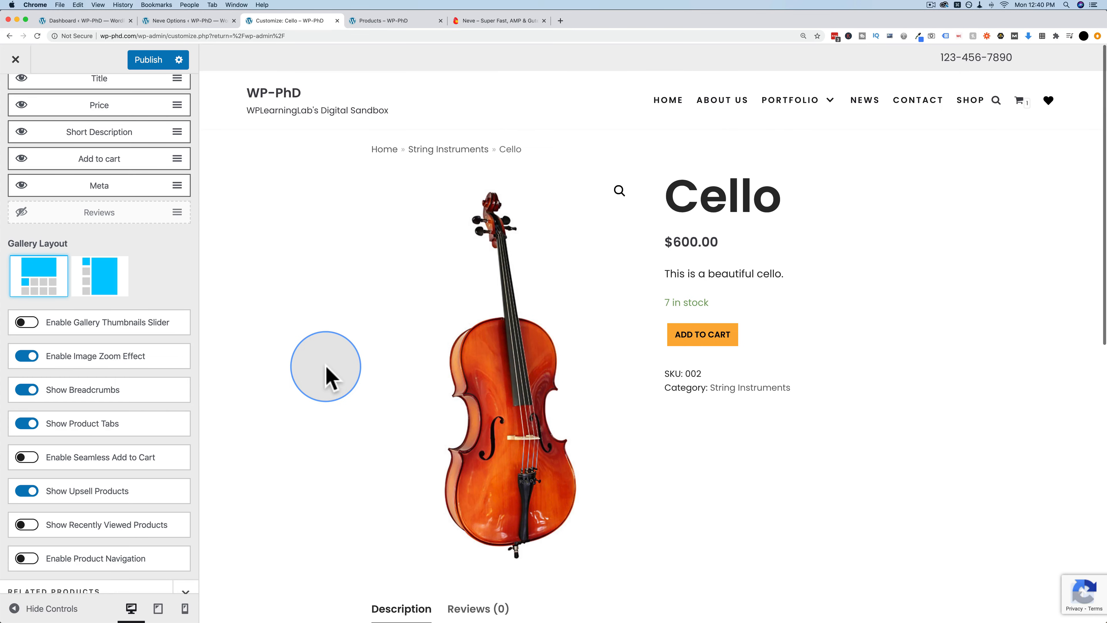
{"action": "scroll", "coordinate": [68, 407], "scroll_direction": "down", "scroll_amount": 5}
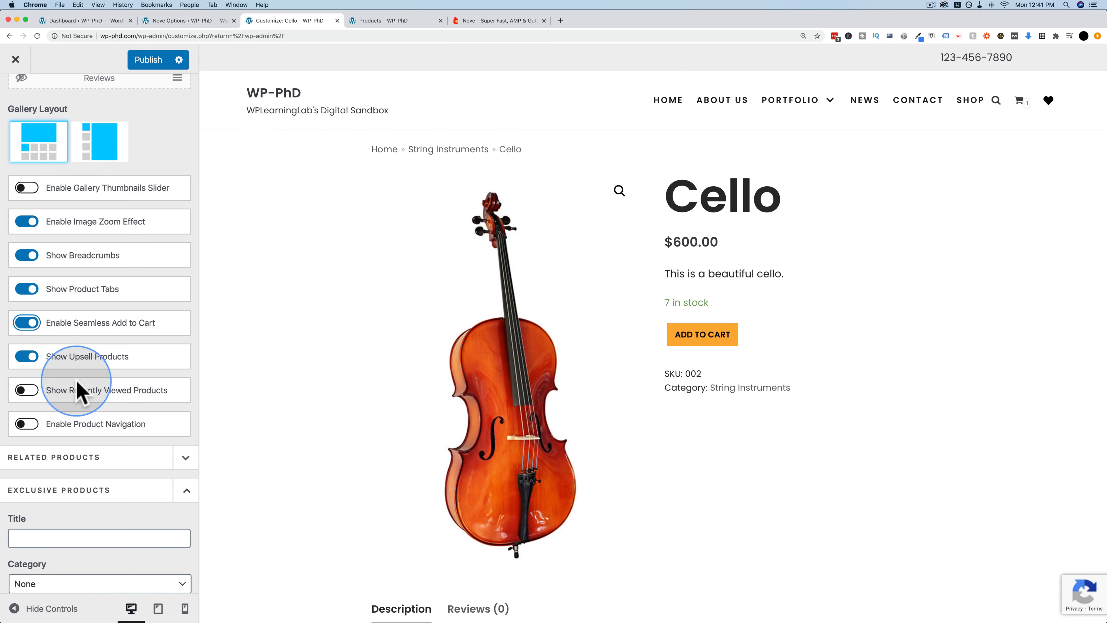
{"action": "scroll", "coordinate": [83, 395], "scroll_direction": "down", "scroll_amount": 1}
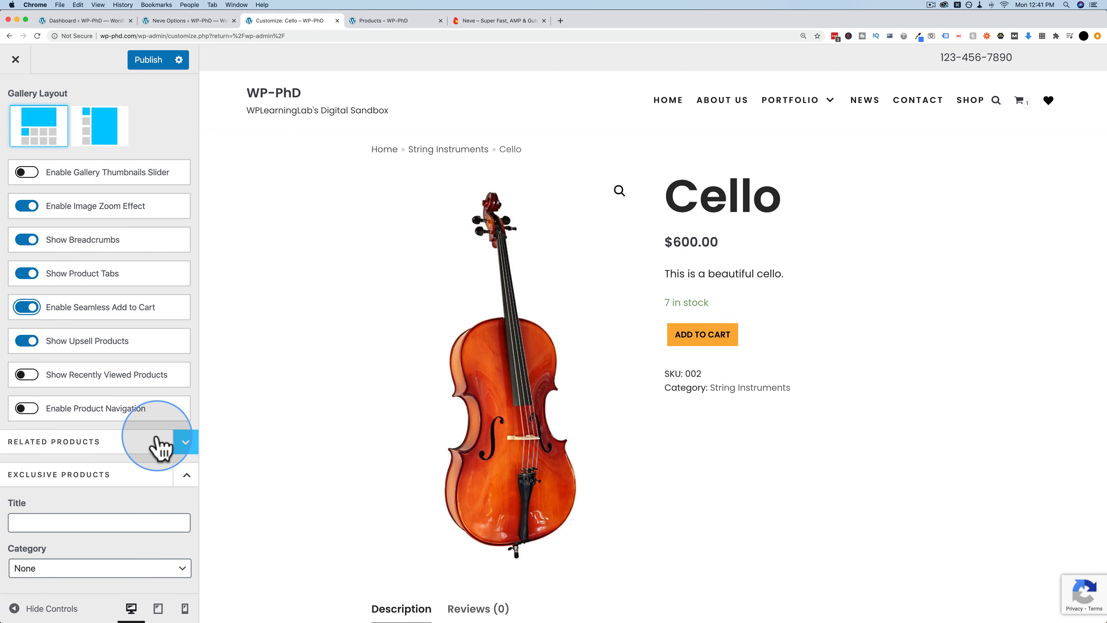
Examine the Related Products and Exclusive Products options for single products.
{"action": "left_click", "coordinate": [163, 447]}
{"action": "scroll", "coordinate": [153, 458], "scroll_direction": "down", "scroll_amount": 5}
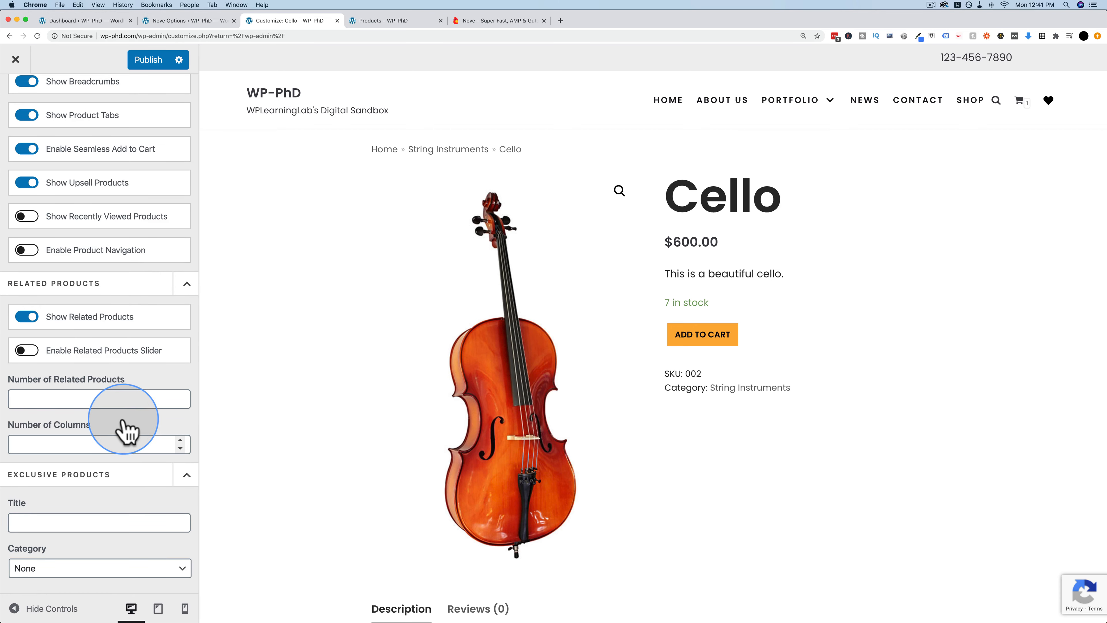
{"action": "left_click", "coordinate": [141, 285]}
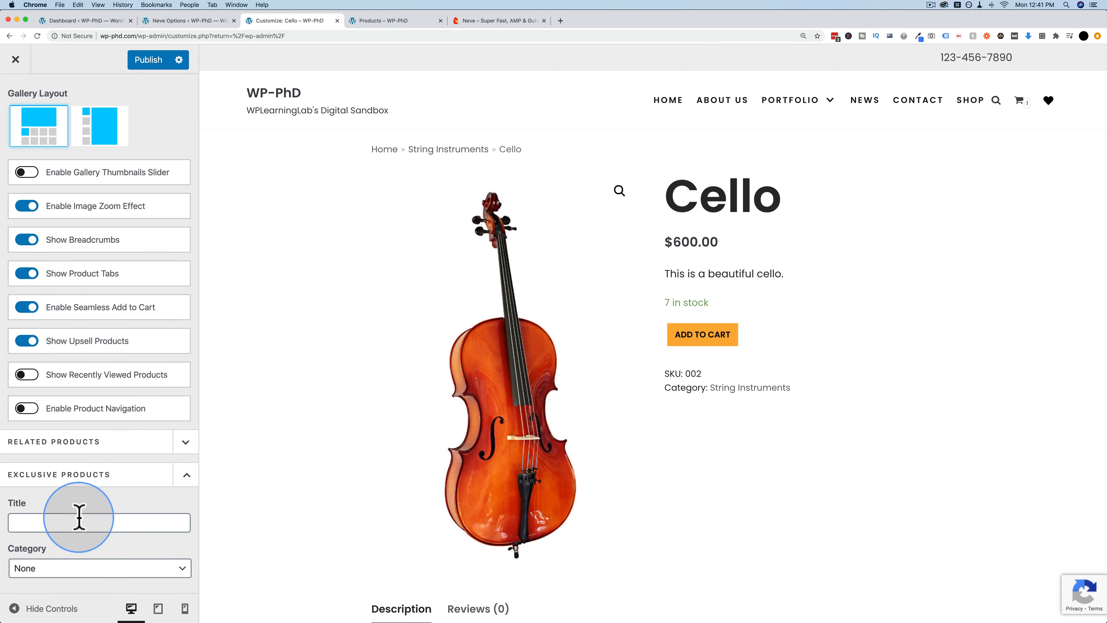
{"action": "scroll", "coordinate": [54, 178], "scroll_direction": "up", "scroll_amount": 6}
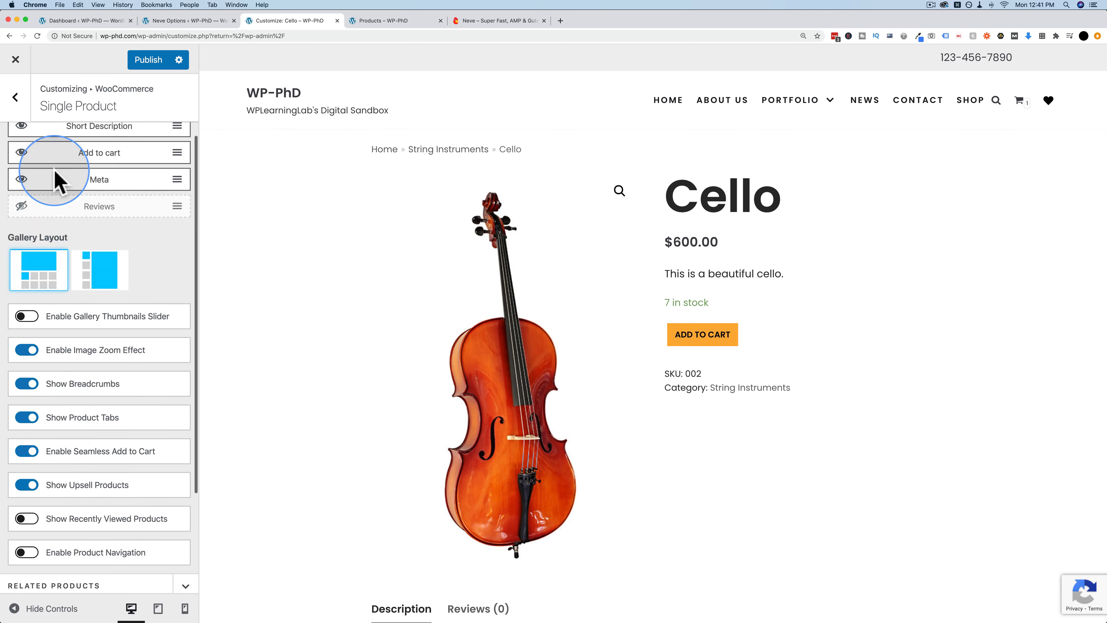
Look over the WooCommerce Product Images settings and open the Product Catalog settings.
{"action": "left_click", "coordinate": [23, 112]}
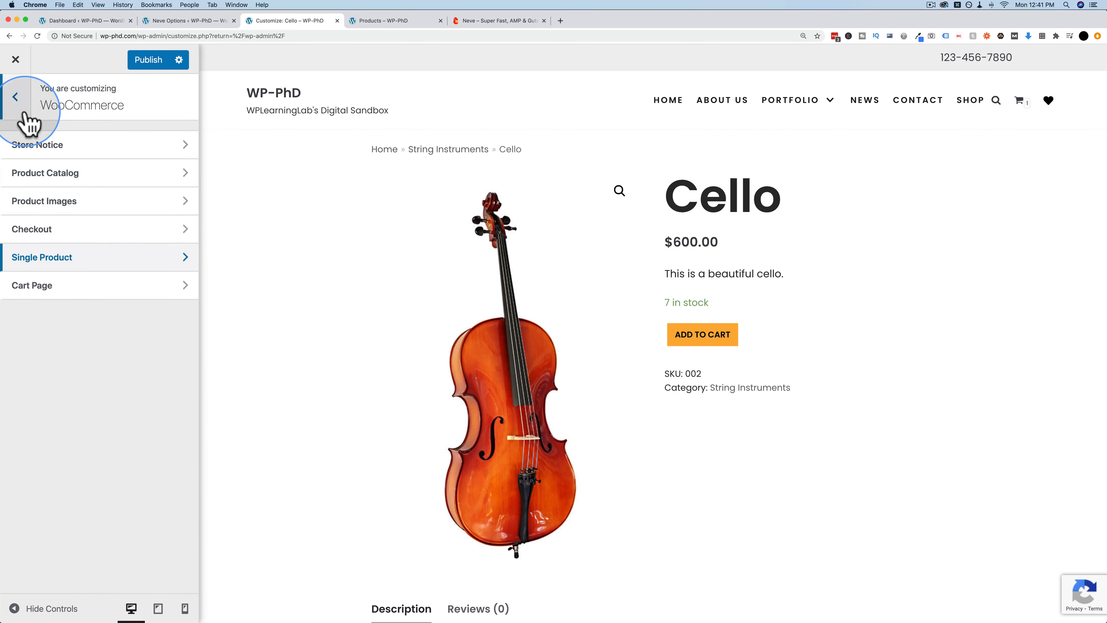
{"action": "left_click", "coordinate": [54, 202]}
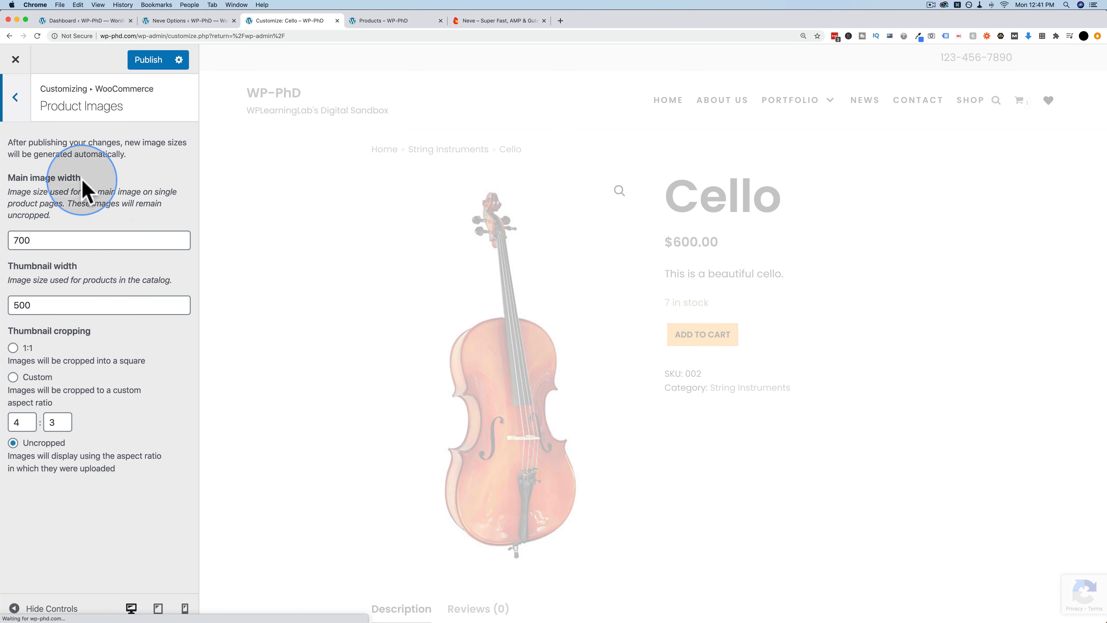
{"action": "left_click", "coordinate": [17, 103]}
{"action": "left_click", "coordinate": [81, 174]}
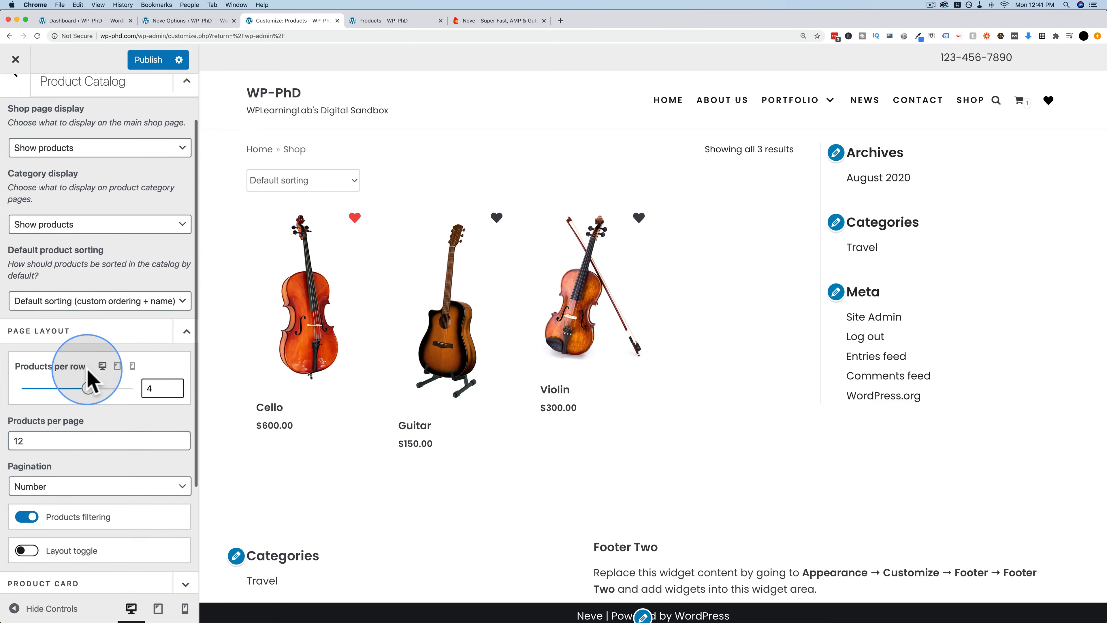
Enable Layout toggle for the catalog page and try the shop's sorting choices plus its list and grid views.
{"action": "scroll", "coordinate": [91, 375], "scroll_direction": "down", "scroll_amount": 5}
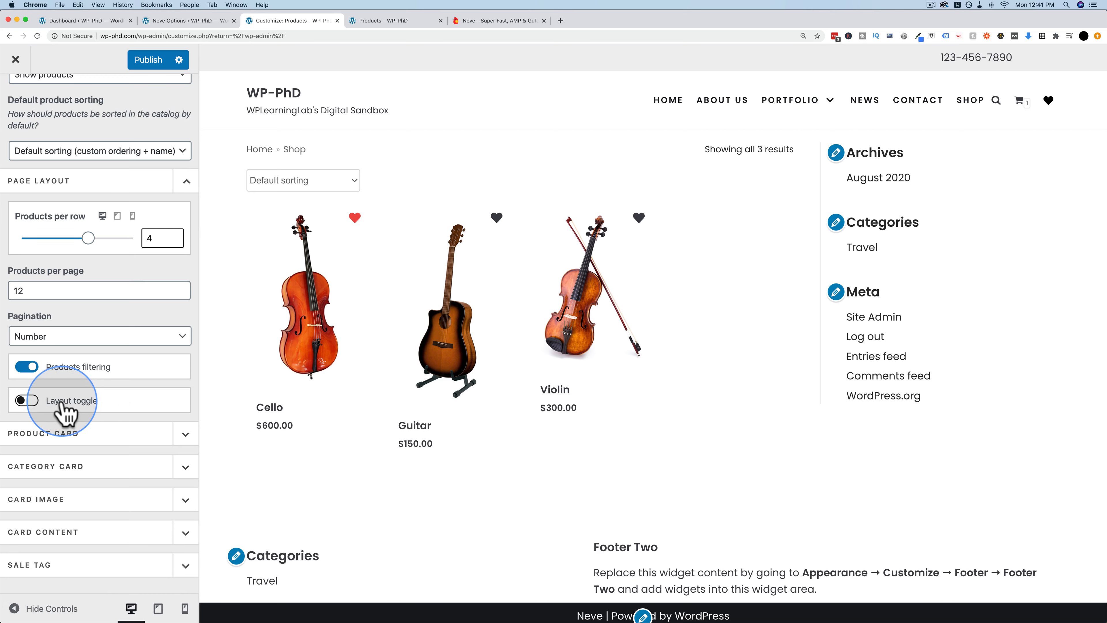
{"action": "left_click", "coordinate": [26, 400]}
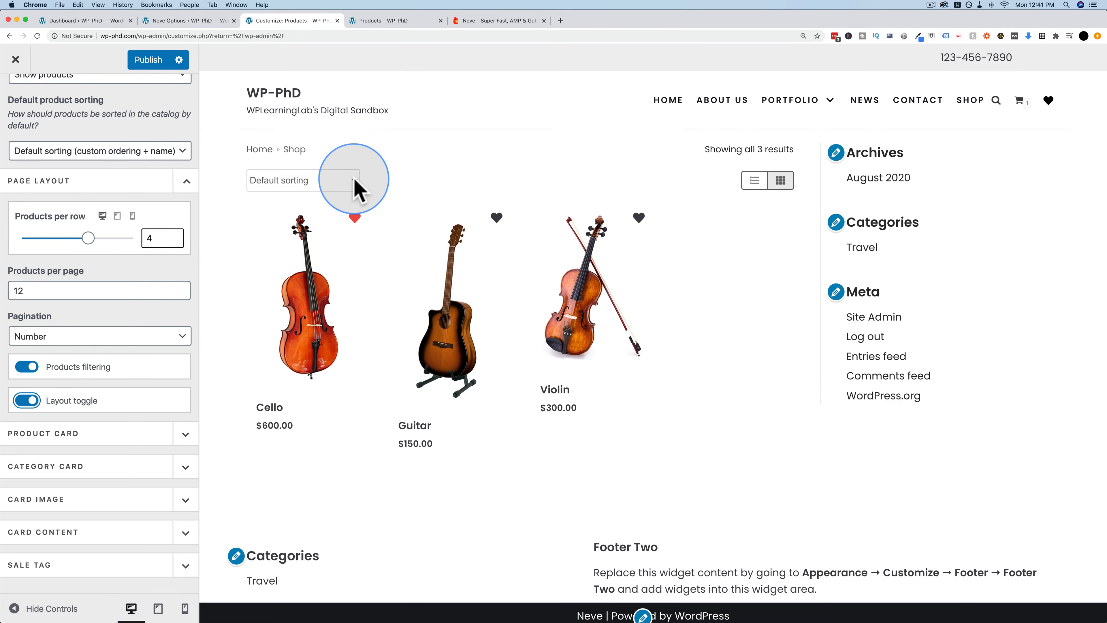
{"action": "left_click", "coordinate": [355, 180]}
{"action": "left_click", "coordinate": [353, 180]}
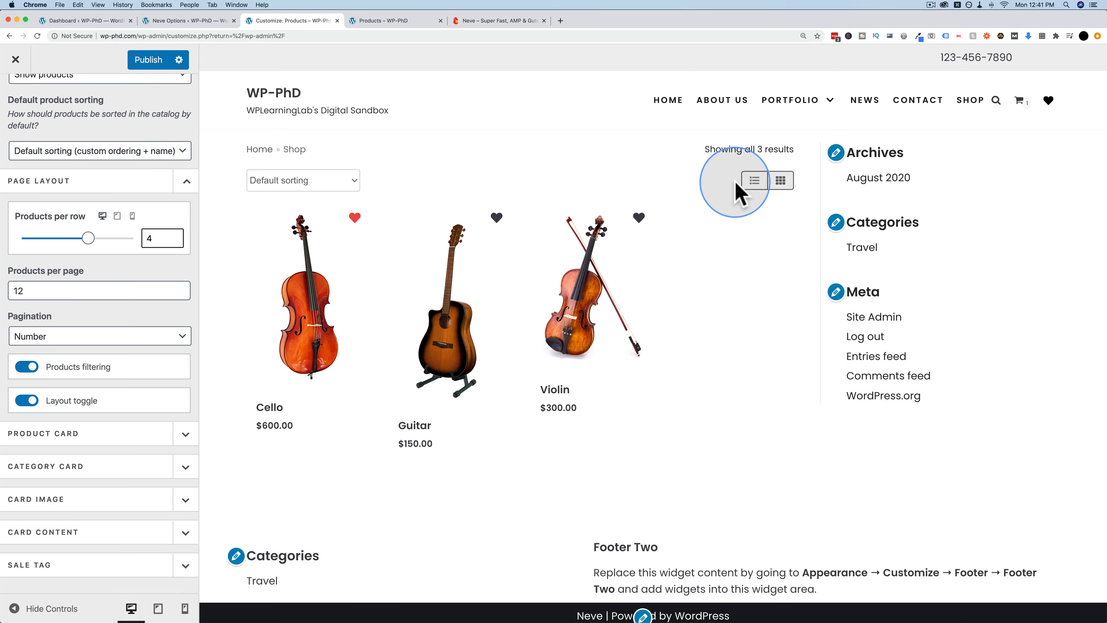
{"action": "left_click", "coordinate": [755, 181]}
{"action": "left_click", "coordinate": [779, 182]}
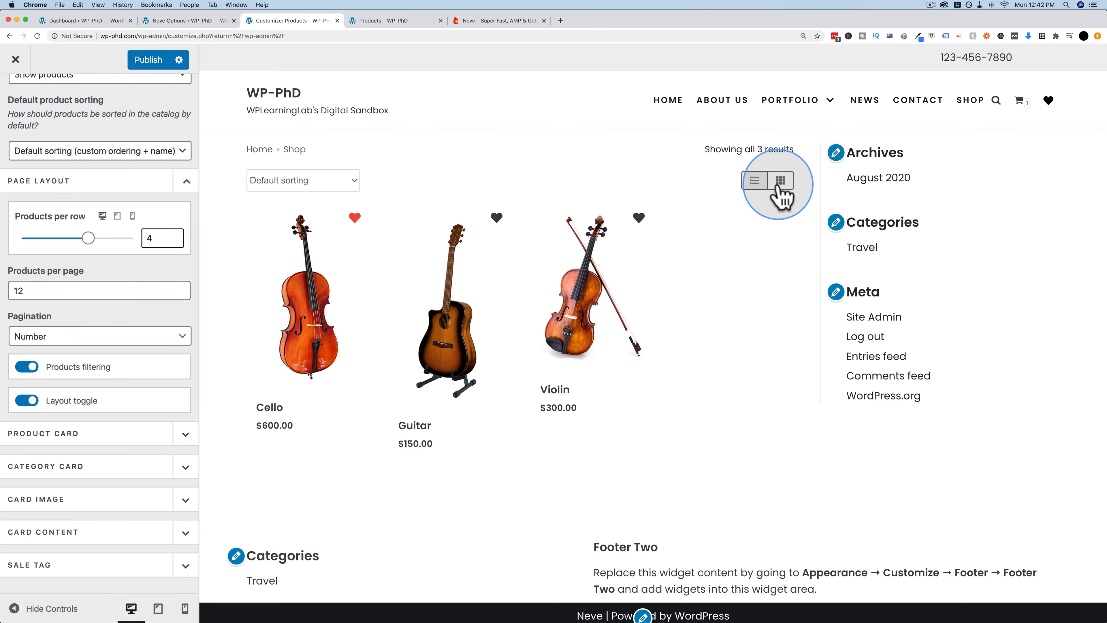
Set the product card's Quick view to the centered overlay on the image and try it on the Cello.
{"action": "left_click", "coordinate": [91, 433]}
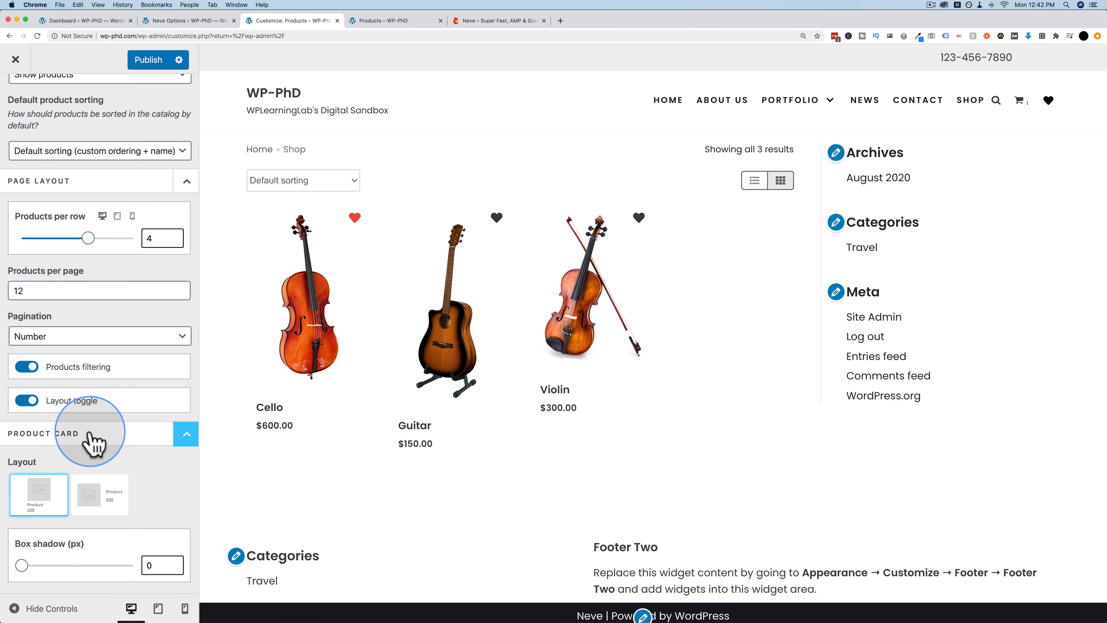
{"action": "scroll", "coordinate": [92, 433], "scroll_direction": "down", "scroll_amount": 6}
{"action": "scroll", "coordinate": [92, 438], "scroll_direction": "down", "scroll_amount": 2}
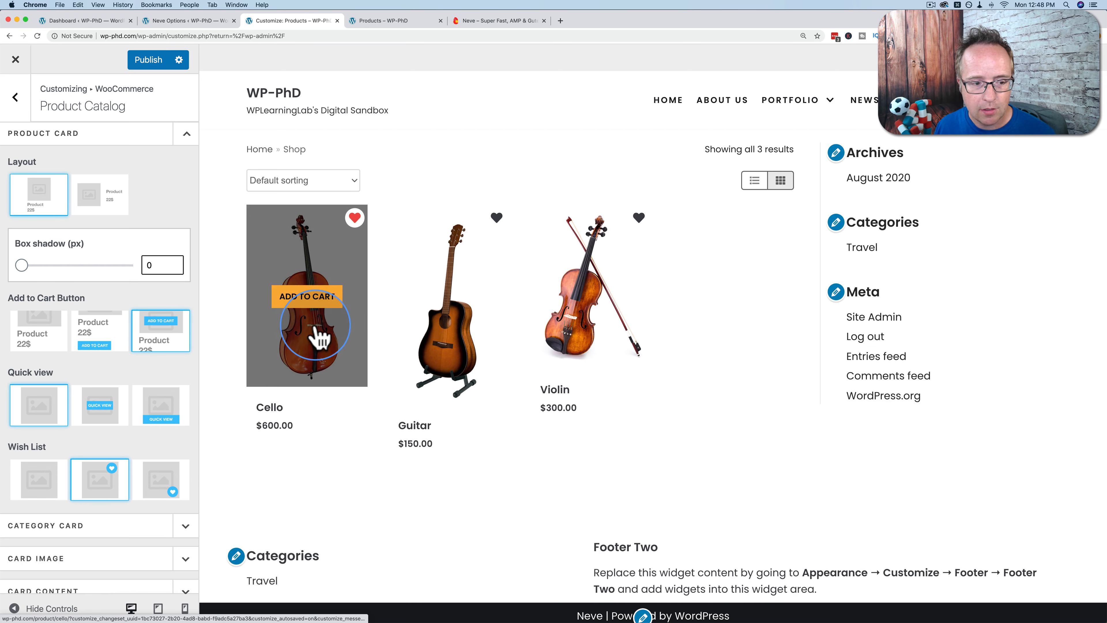
{"action": "left_click", "coordinate": [97, 411]}
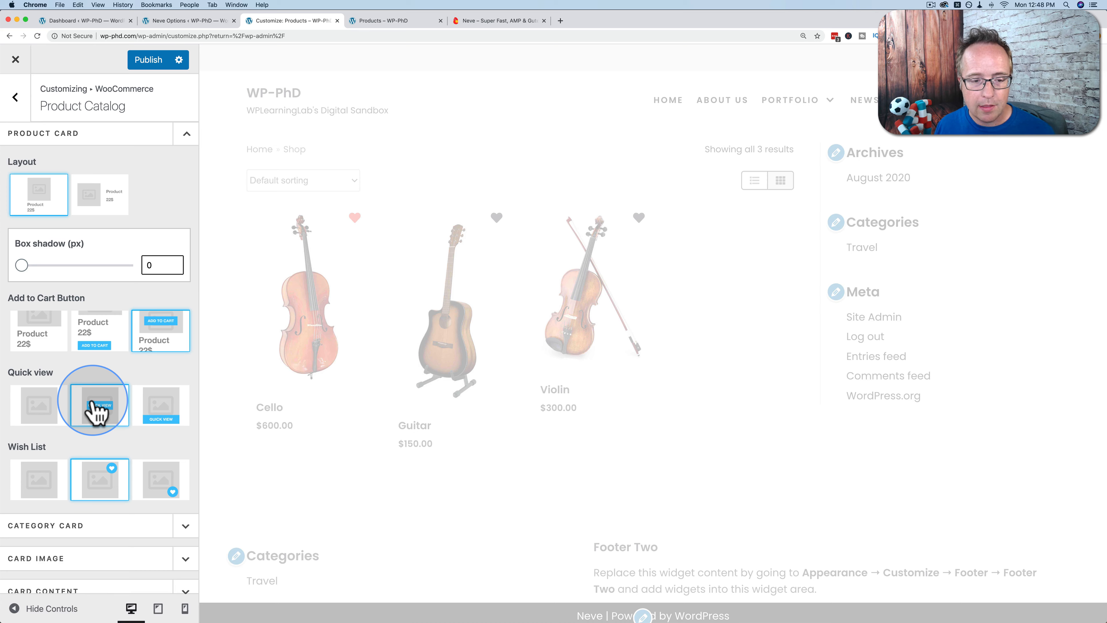
{"action": "left_click", "coordinate": [317, 324]}
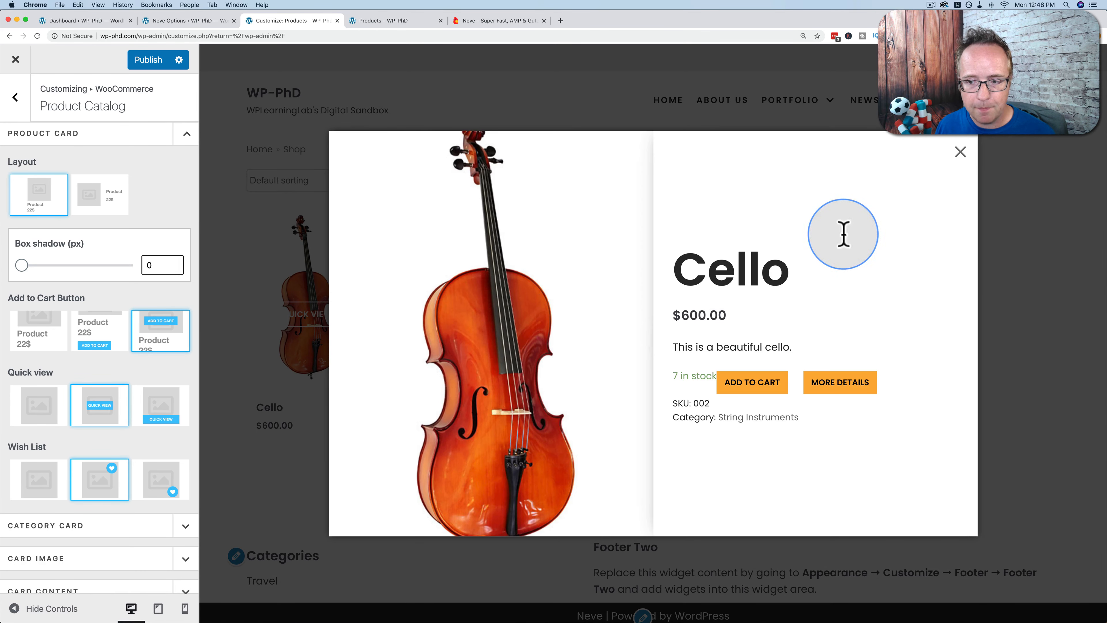
{"action": "left_click", "coordinate": [960, 152]}
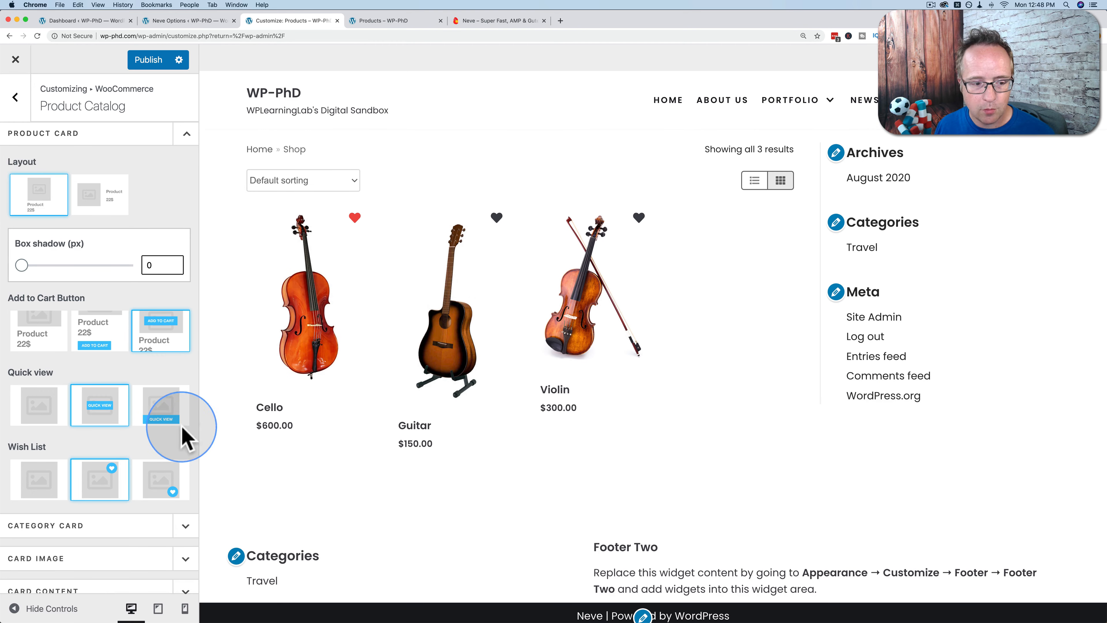
Examine the catalog's Category Card, Card Image, Card Content and Sale Tag options.
{"action": "scroll", "coordinate": [183, 438], "scroll_direction": "down", "scroll_amount": 3}
{"action": "left_click", "coordinate": [182, 470]}
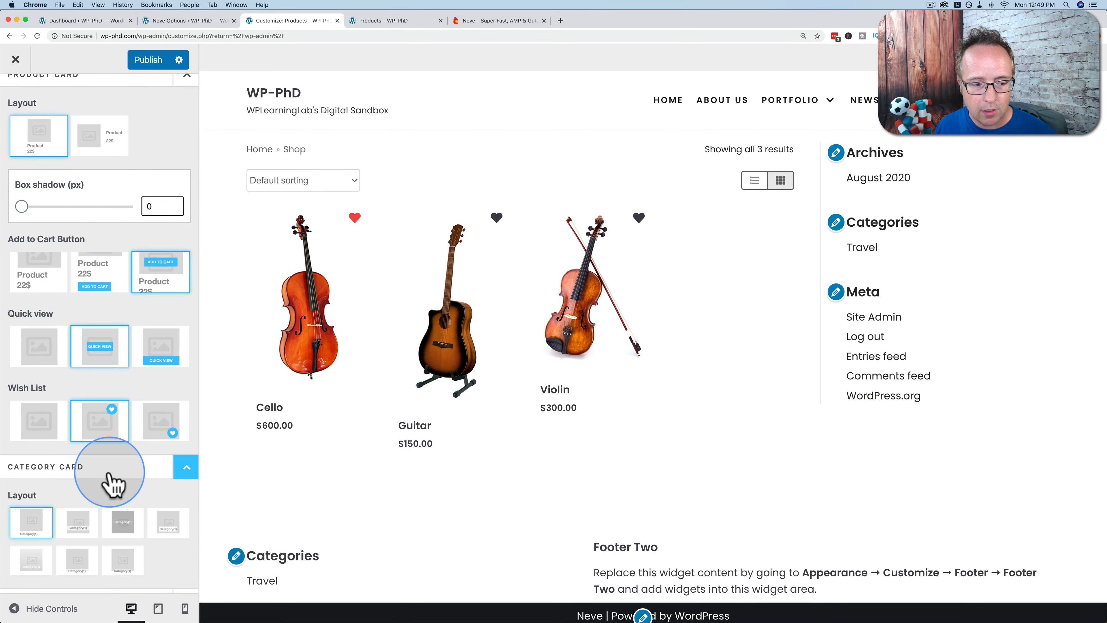
{"action": "scroll", "coordinate": [114, 484], "scroll_direction": "down", "scroll_amount": 5}
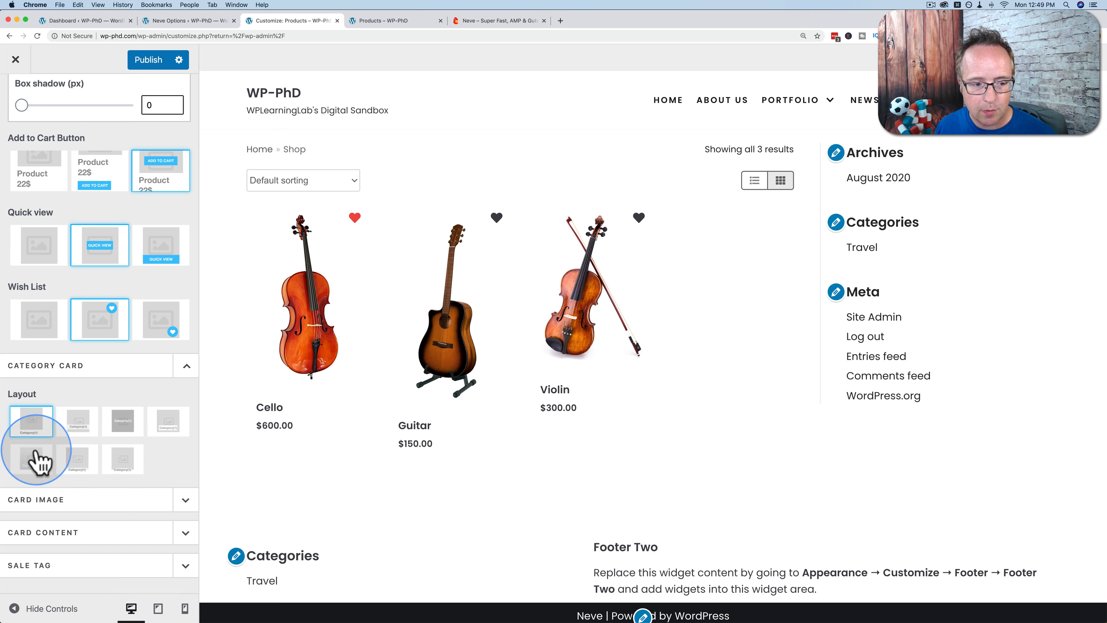
{"action": "left_click", "coordinate": [144, 501]}
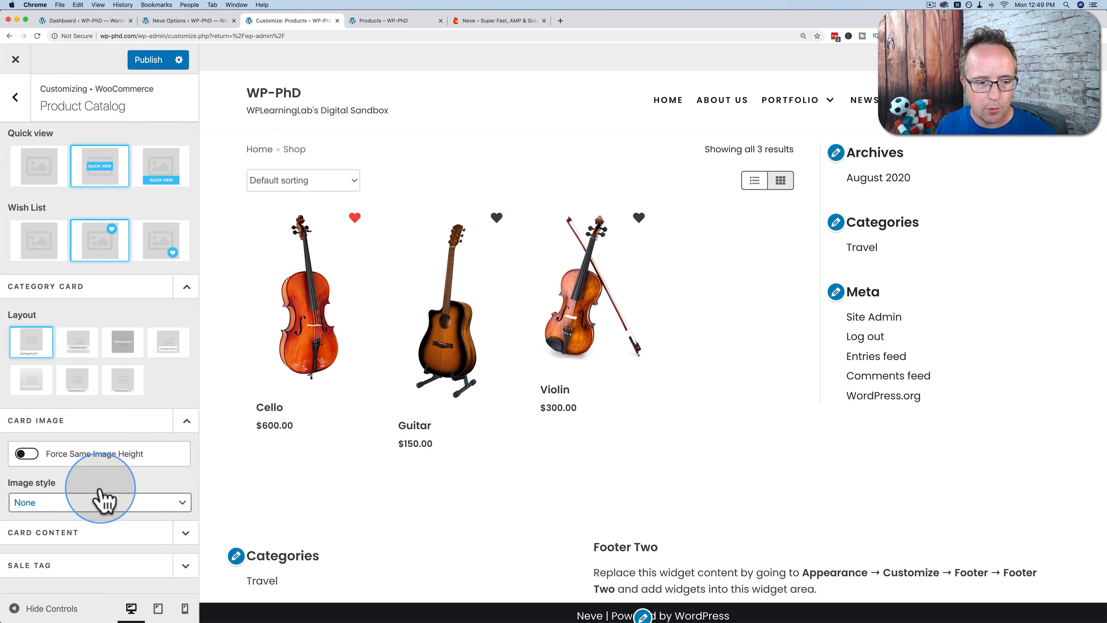
{"action": "left_click", "coordinate": [80, 539]}
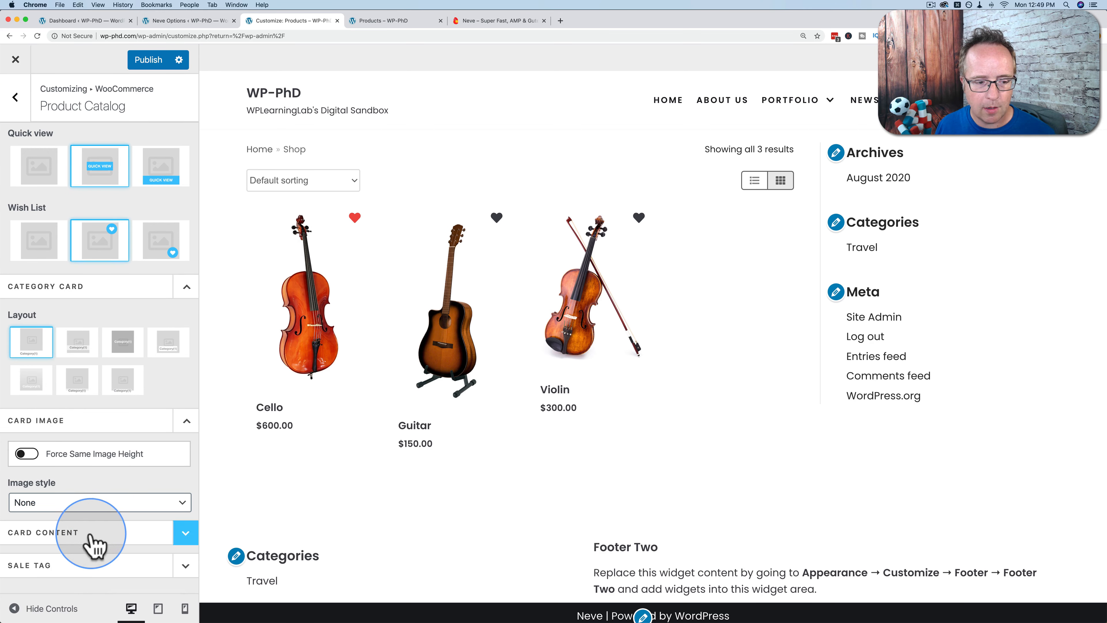
{"action": "scroll", "coordinate": [87, 537], "scroll_direction": "down", "scroll_amount": 10}
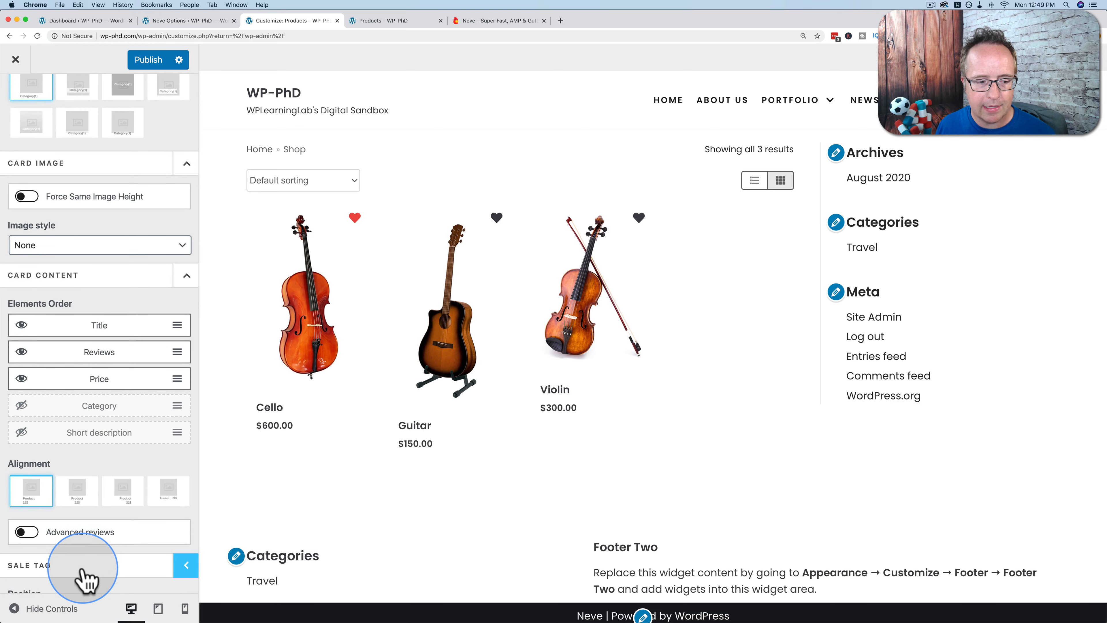
{"action": "left_click", "coordinate": [82, 569]}
{"action": "scroll", "coordinate": [109, 559], "scroll_direction": "down", "scroll_amount": 5}
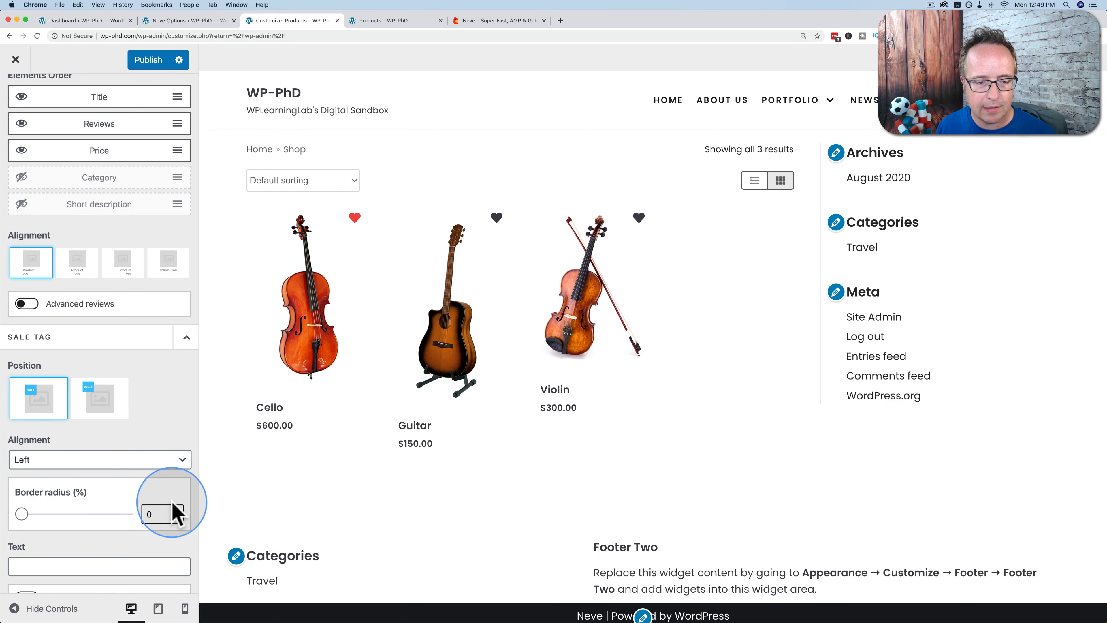